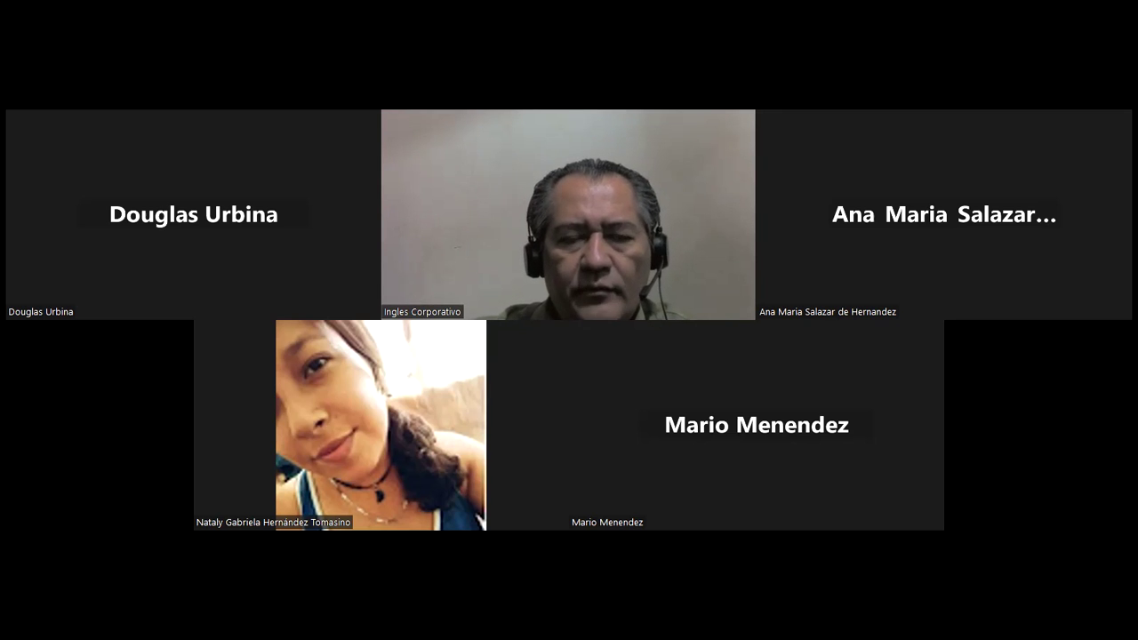
# - Leave the full-screen meeting view and bring up the Manual_Excel_Intermedio.pdf Semana 4 contents
pyautogui.press('super+d')
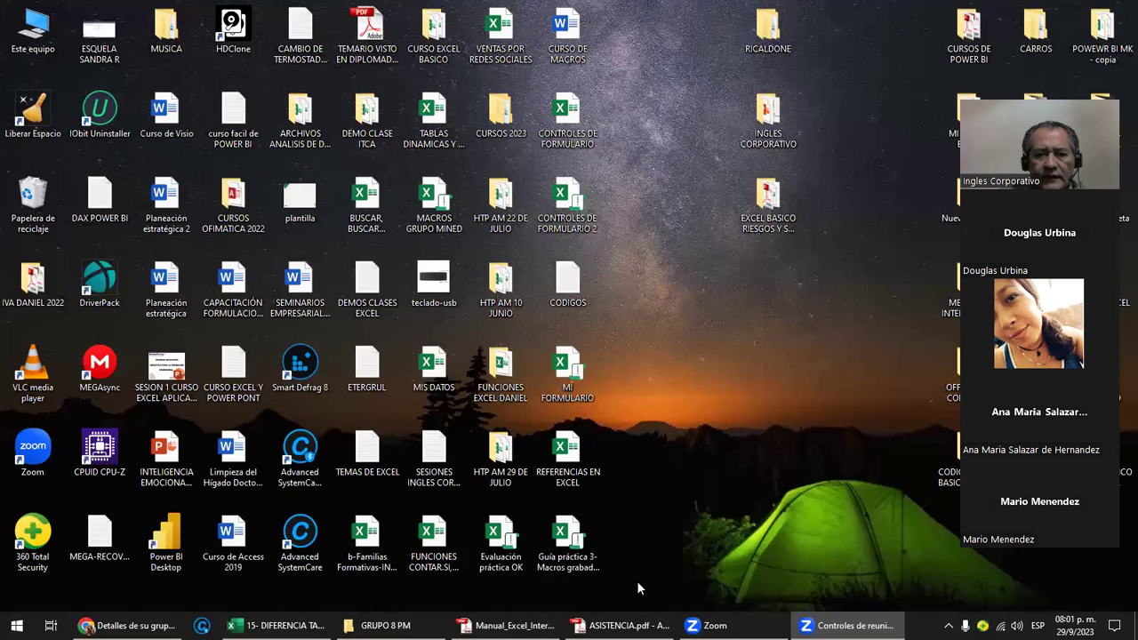
pyautogui.click(507, 625)
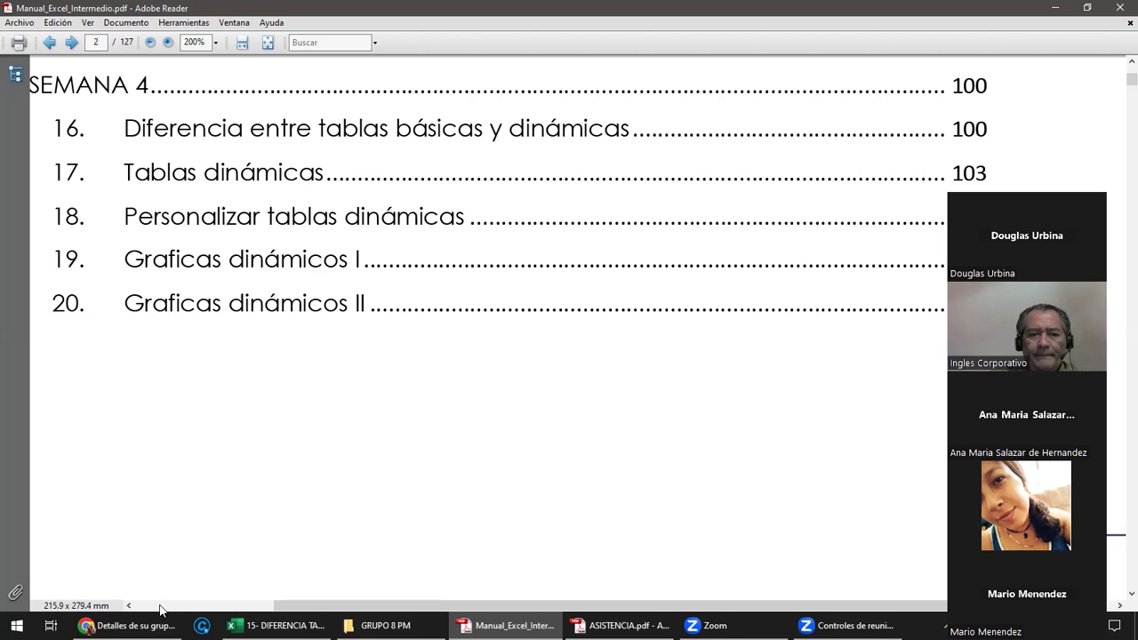
# - Open the online.inglescorporativo.net platform link from the group-details e-mail in Gmail
pyautogui.click(131, 625)
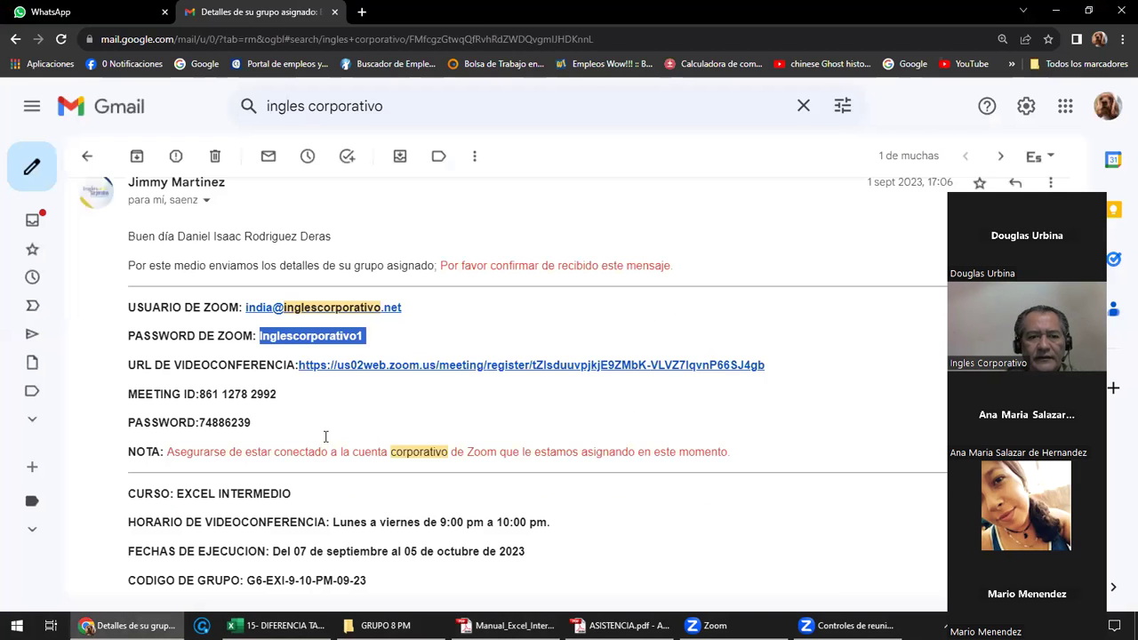
pyautogui.scroll(-3, 325, 442)
pyautogui.scroll(-2, 327, 442)
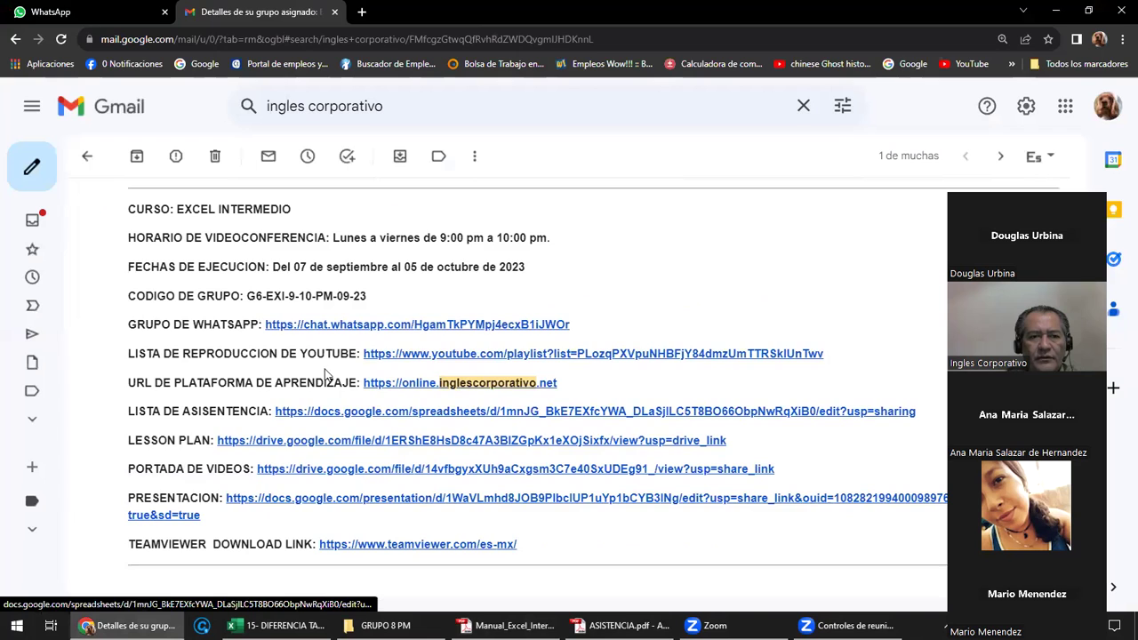
pyautogui.click(424, 389)
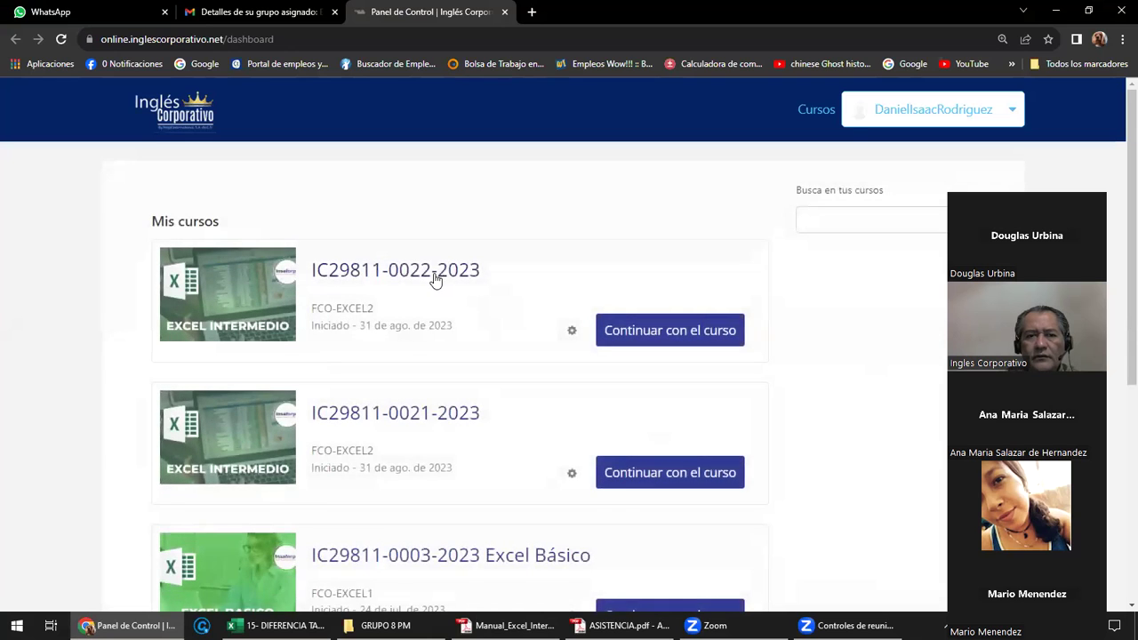
pyautogui.click(436, 280)
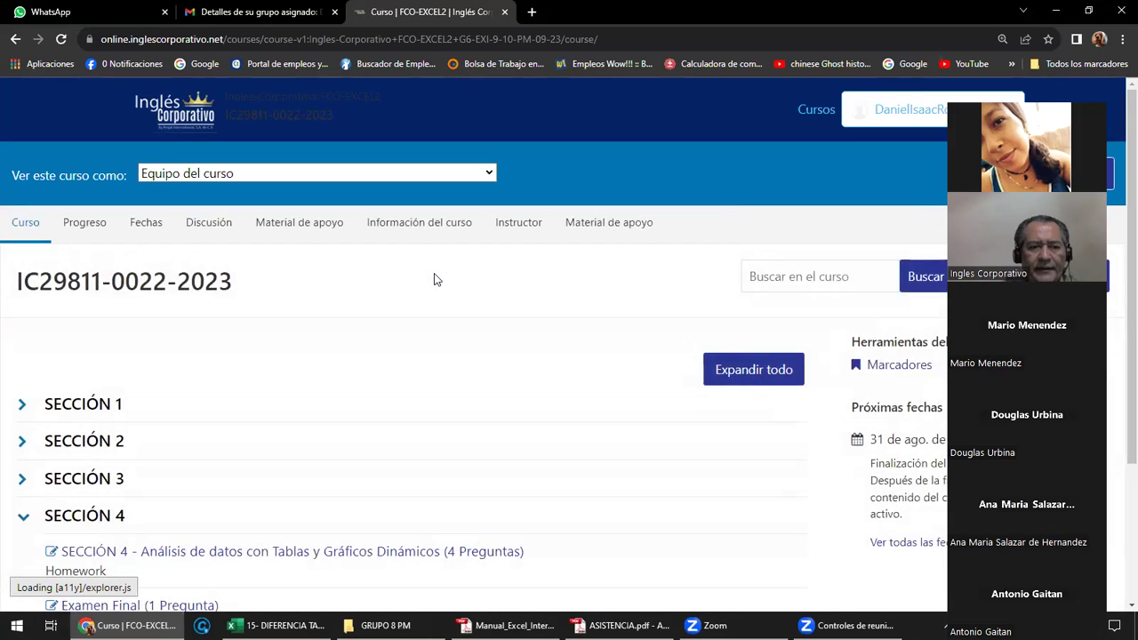
pyautogui.scroll(-2, 434, 280)
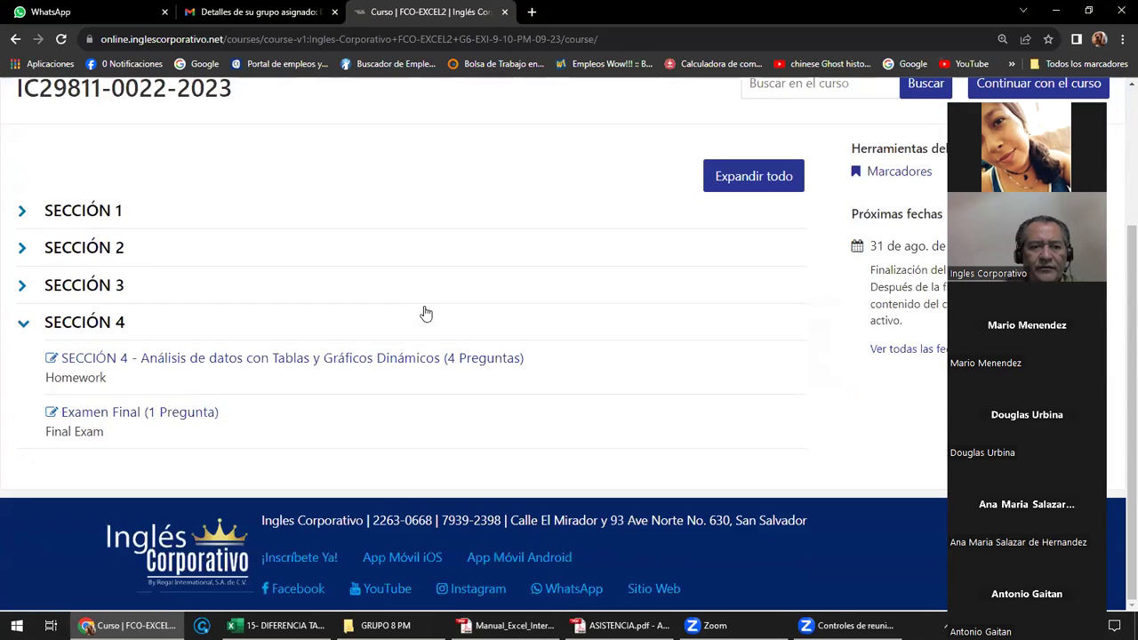
pyautogui.click(269, 363)
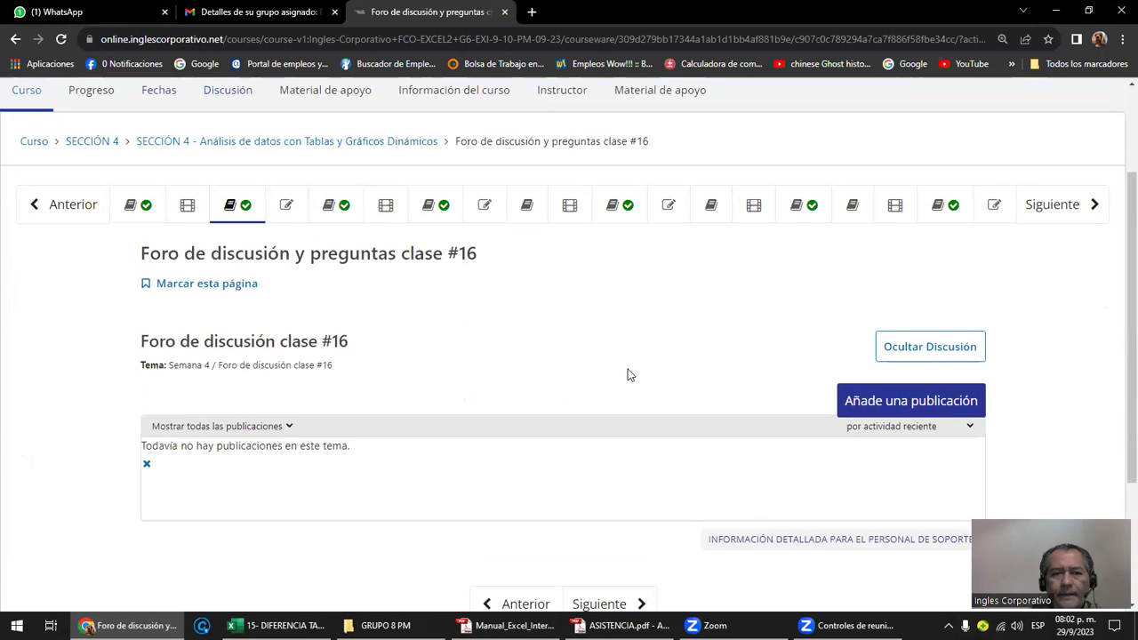
pyautogui.scroll(-1, 627, 375)
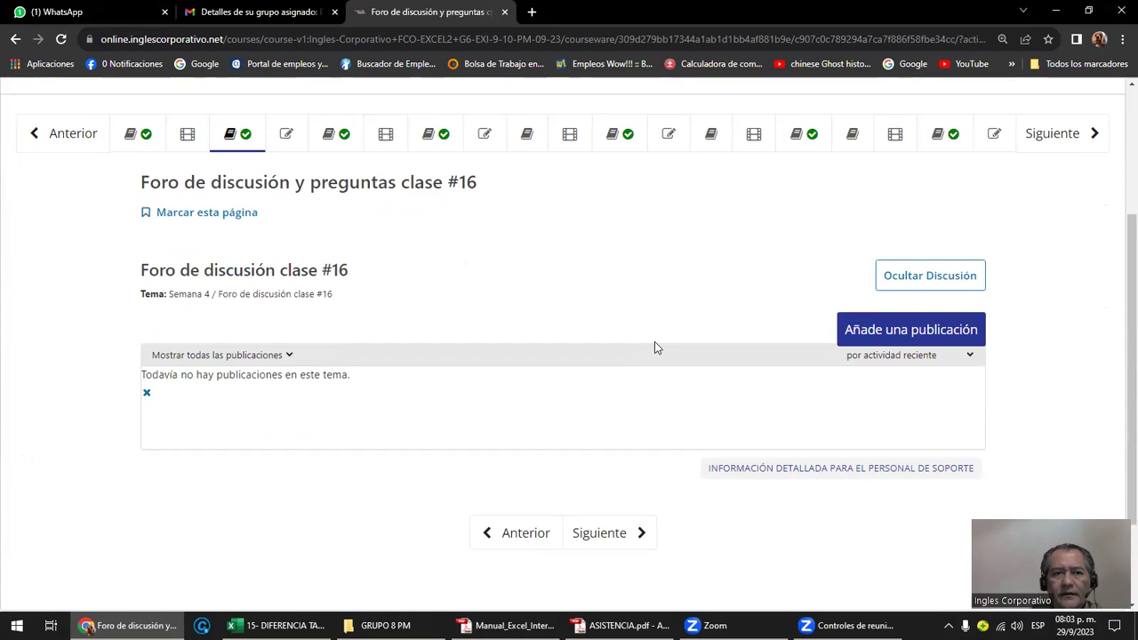
pyautogui.click(77, 136)
pyautogui.click(76, 136)
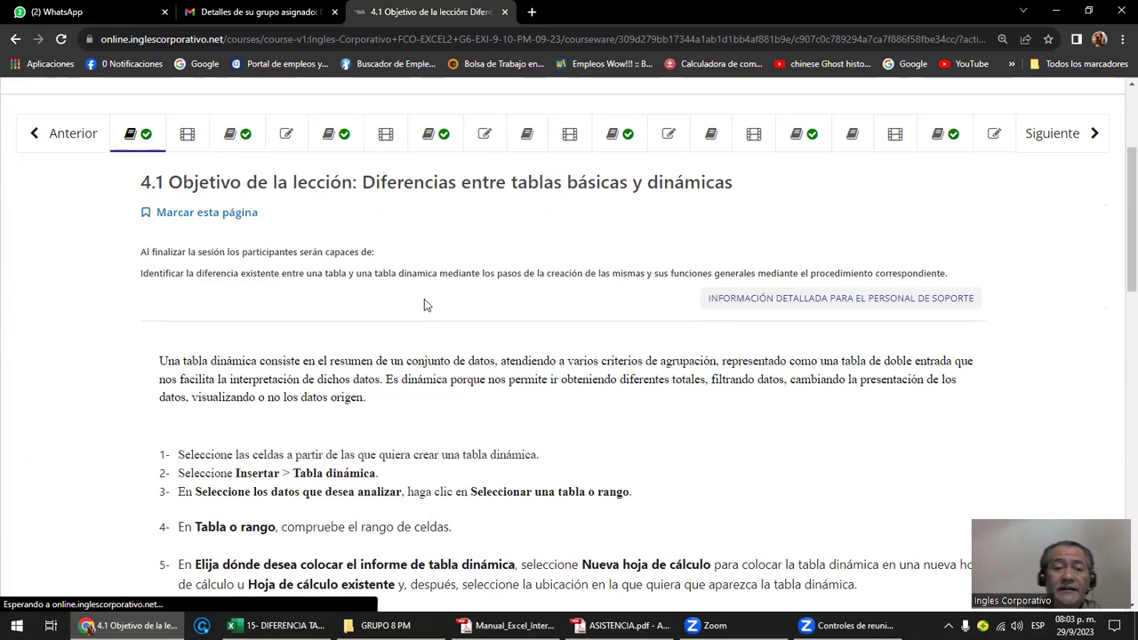
pyautogui.click(106, 15)
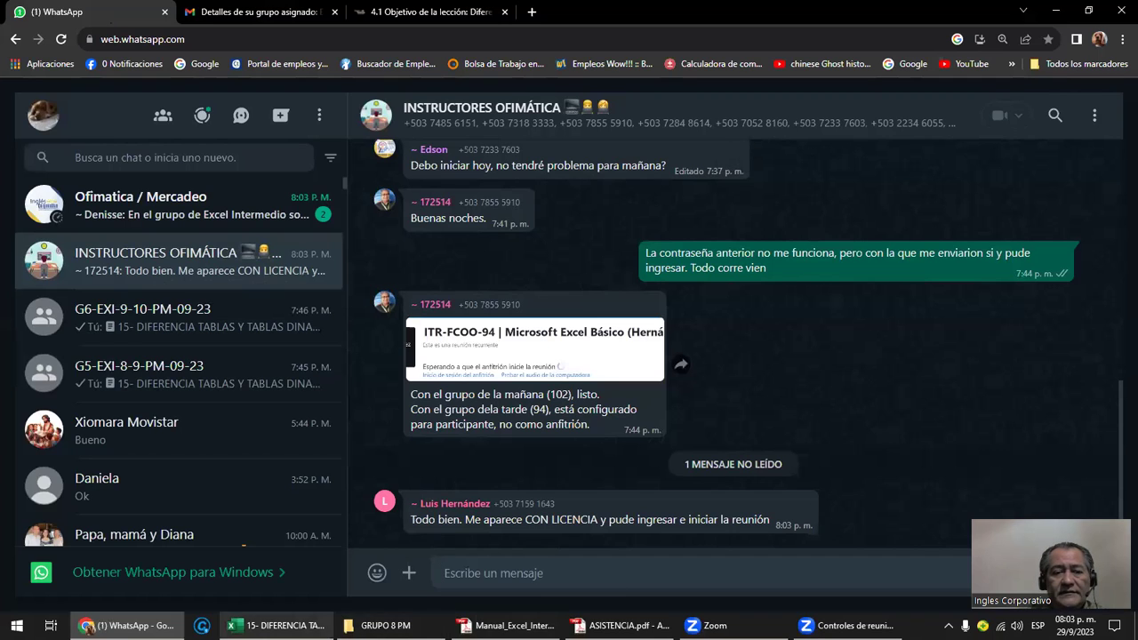
# - Go from WhatsApp back to the 4.1 Objetivo de la lección page via Adobe Reader and Gmail
pyautogui.hotkey('alt', 'Tab')
pyautogui.hotkey('alt', 'Tab')
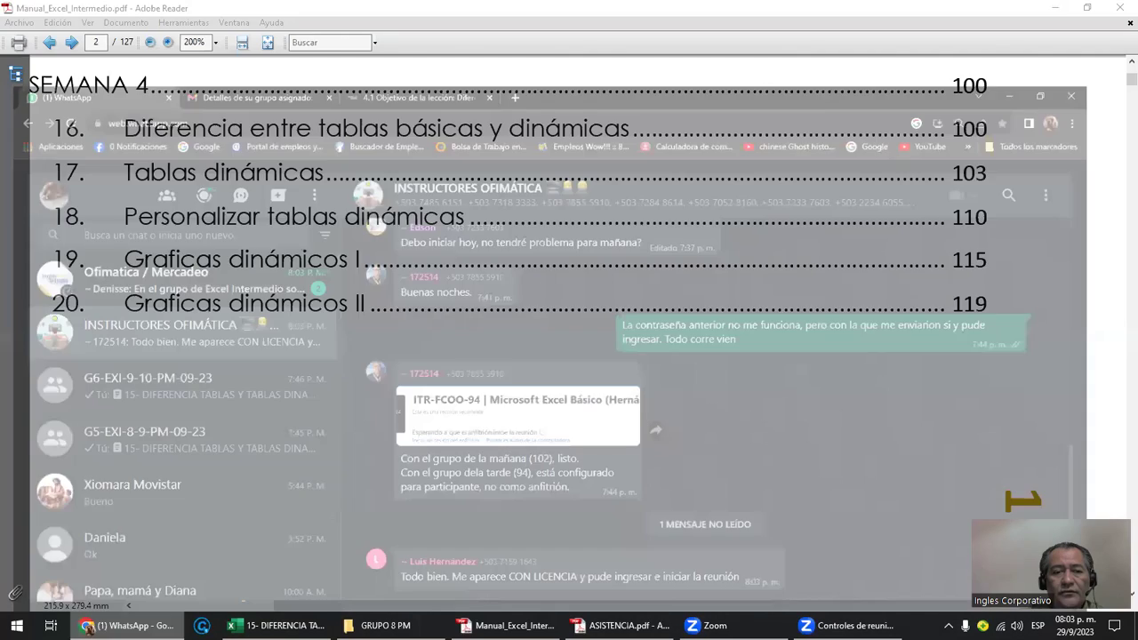
pyautogui.click(225, 16)
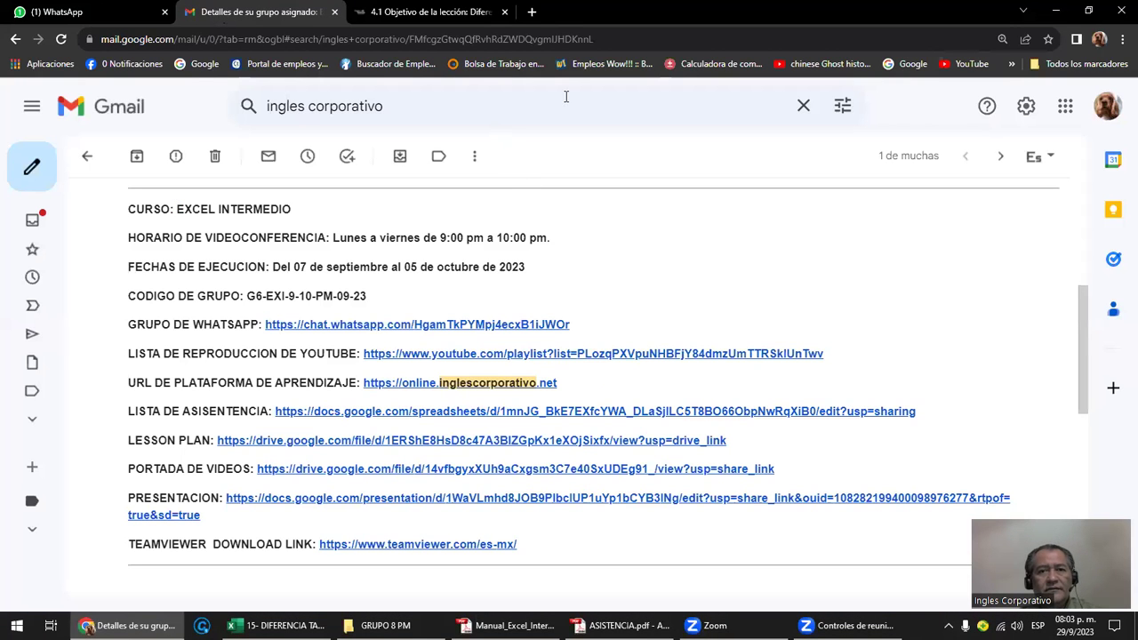
pyautogui.click(402, 11)
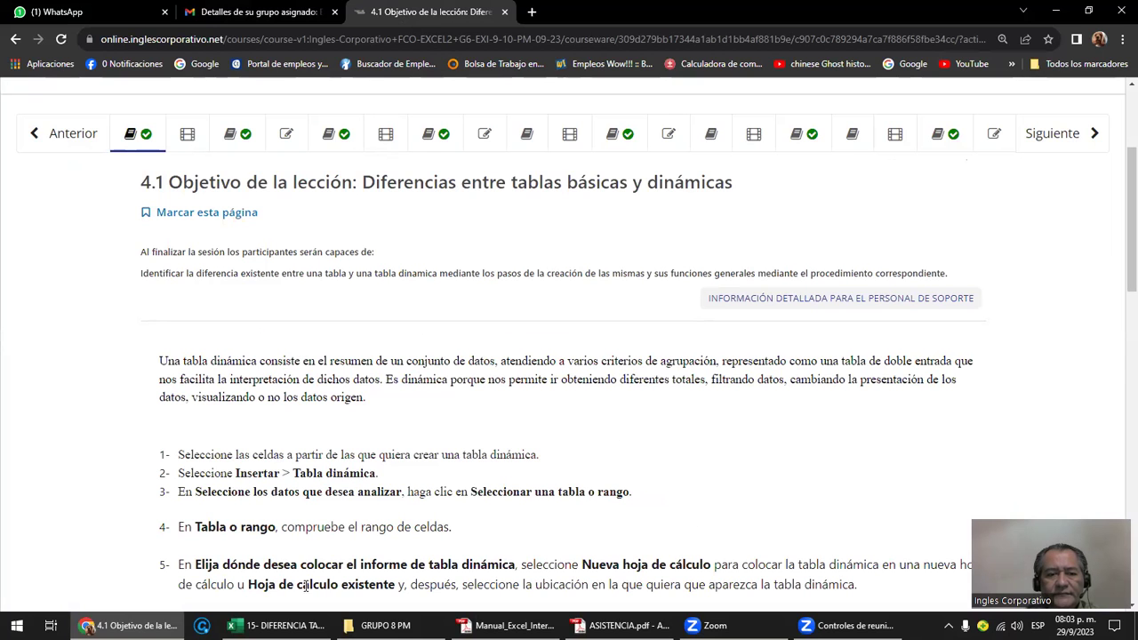
# - Bring up the 15- DIFERENCIA TABLAS Y TABLAS DINAMICAS workbook, nudge the screenshot picture, and select A4
pyautogui.click(276, 625)
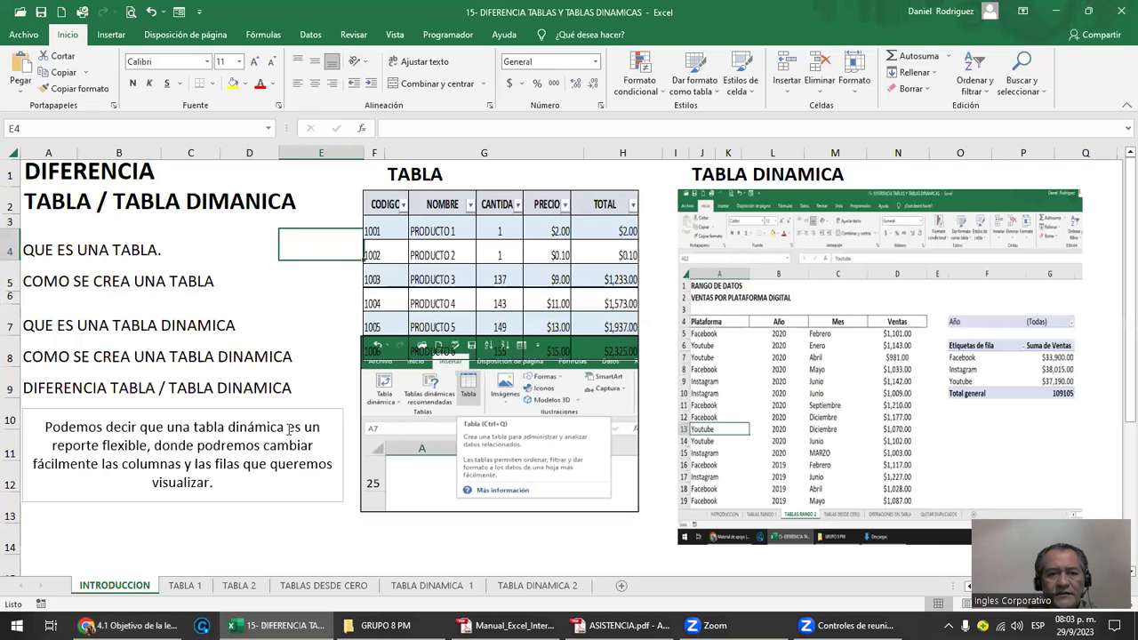
pyautogui.click(143, 544)
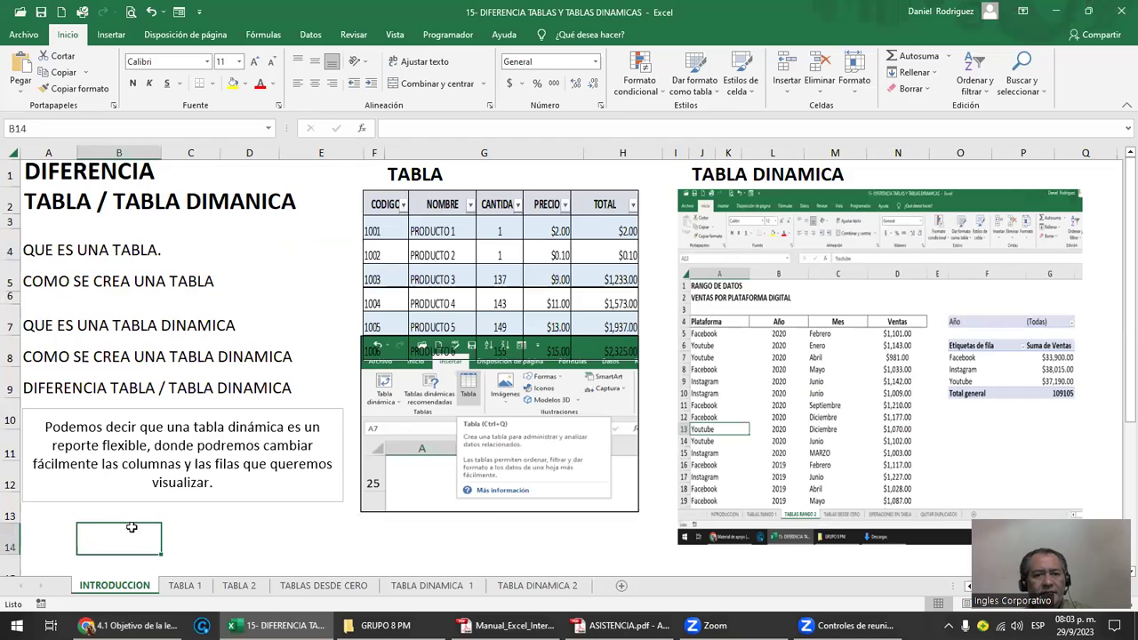
pyautogui.click(538, 481)
pyautogui.moveTo(526, 463); pyautogui.dragTo(530, 497)
pyautogui.click(225, 258)
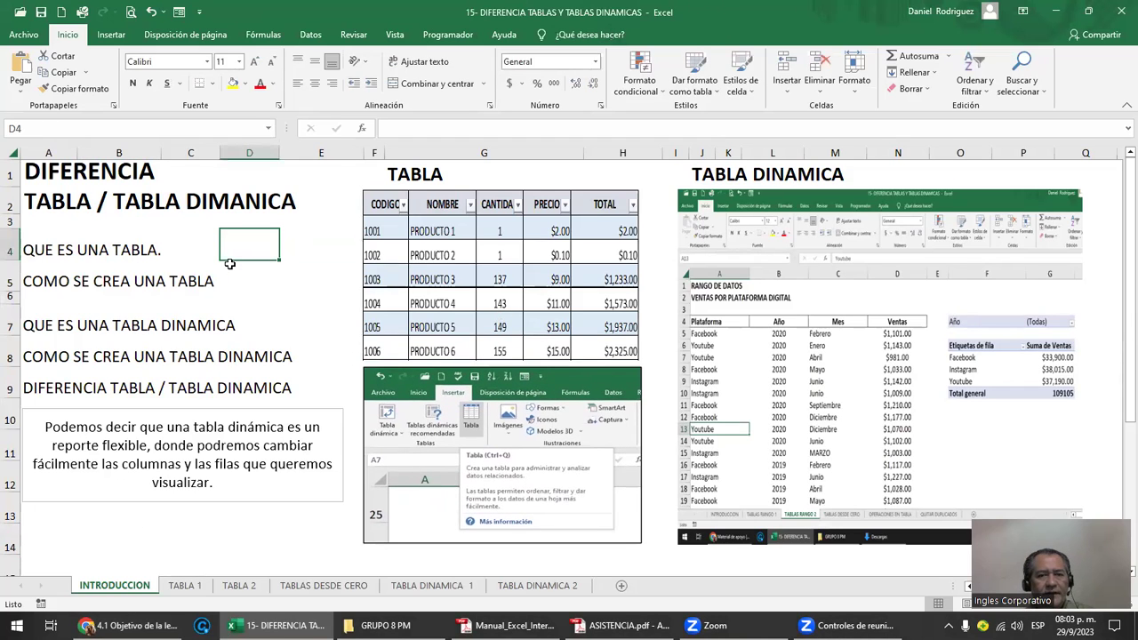
pyautogui.scroll(1, 229, 264)
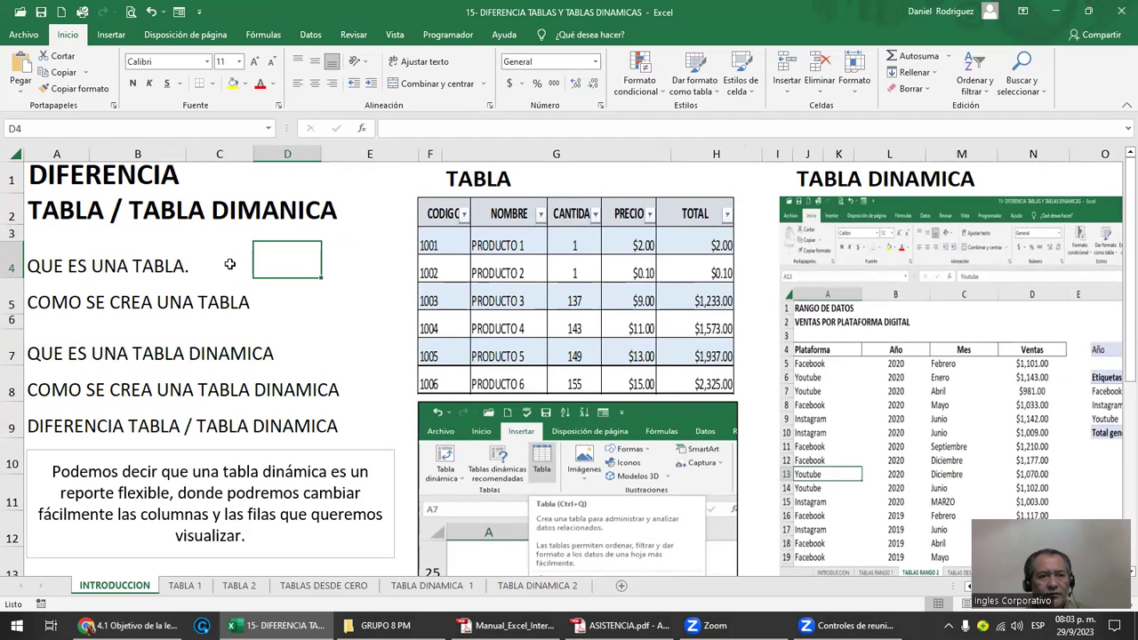
pyautogui.click(87, 268)
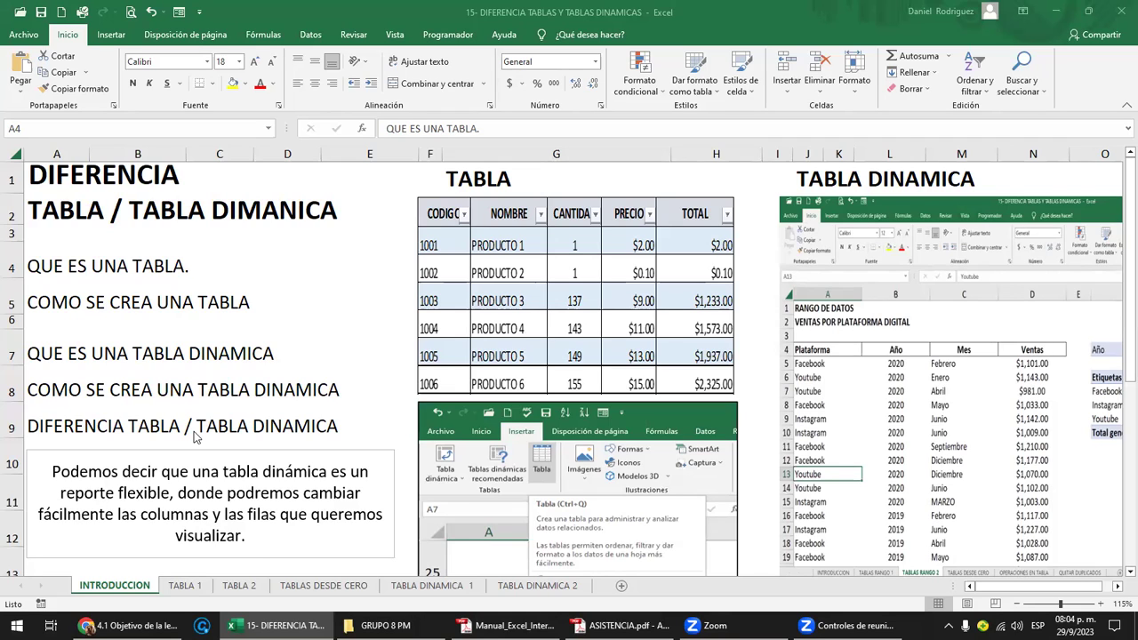
pyautogui.click(59, 278)
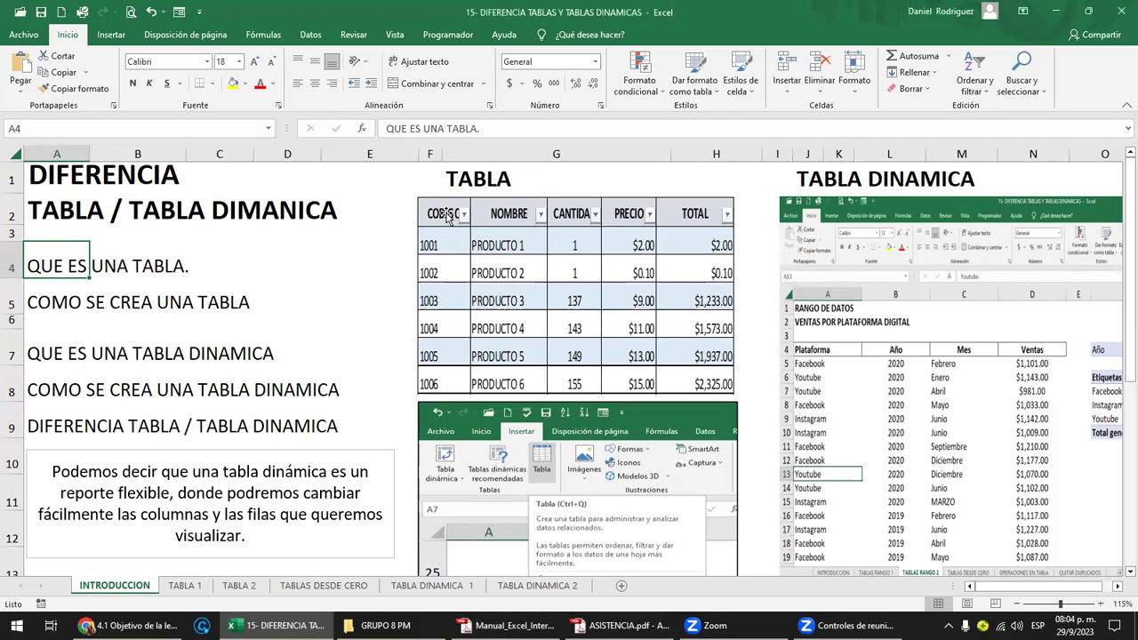
pyautogui.click(444, 217)
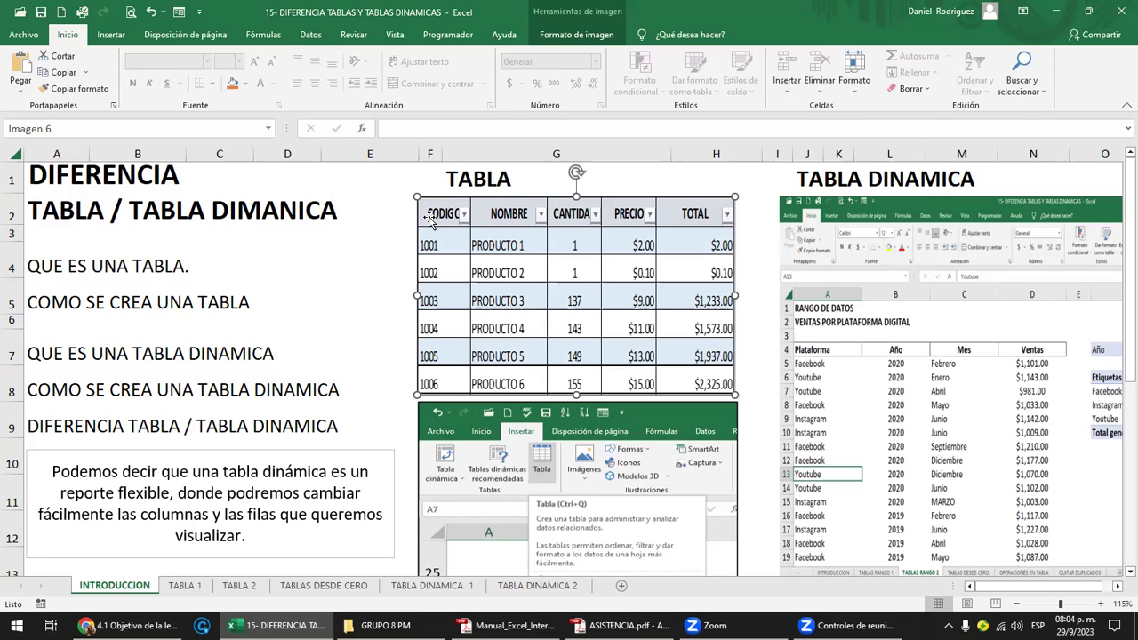
pyautogui.click(369, 217)
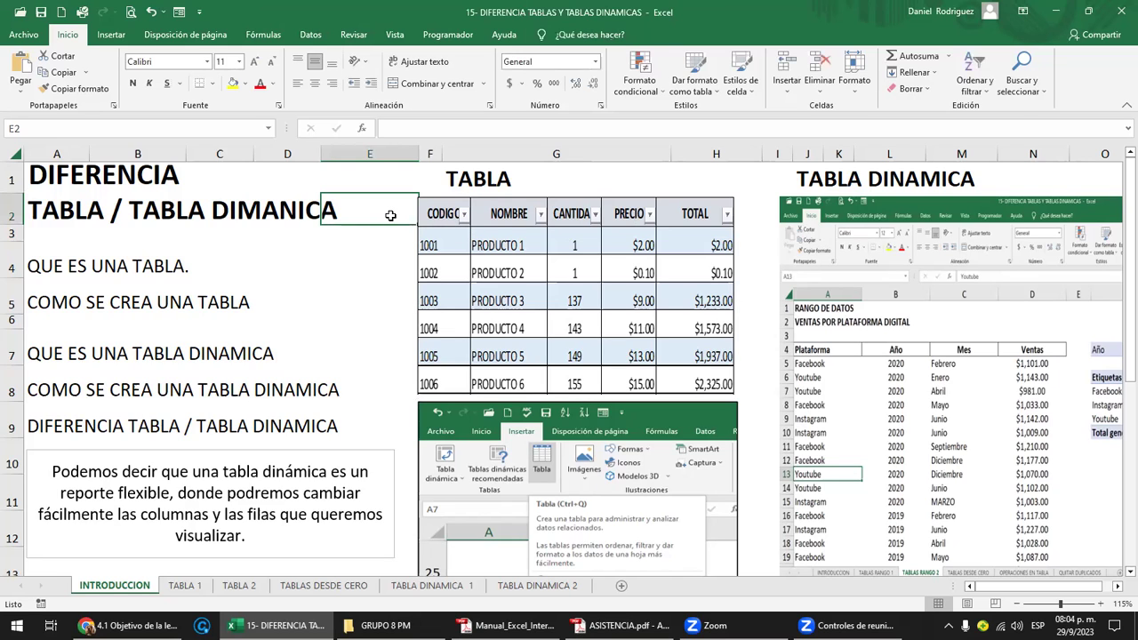
pyautogui.click(440, 221)
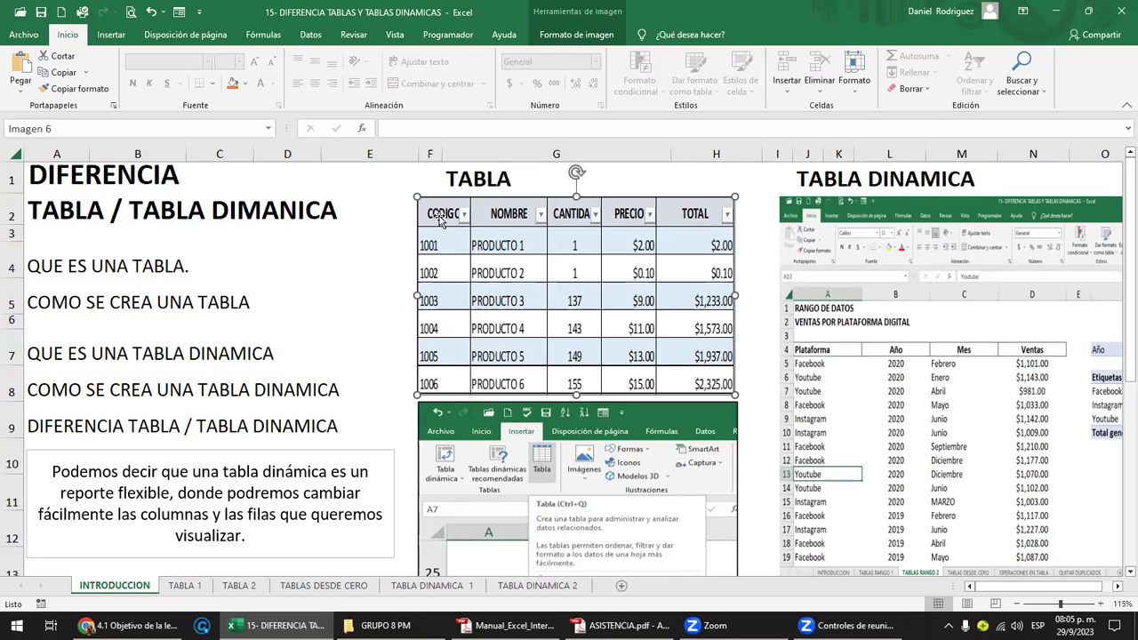
pyautogui.click(52, 305)
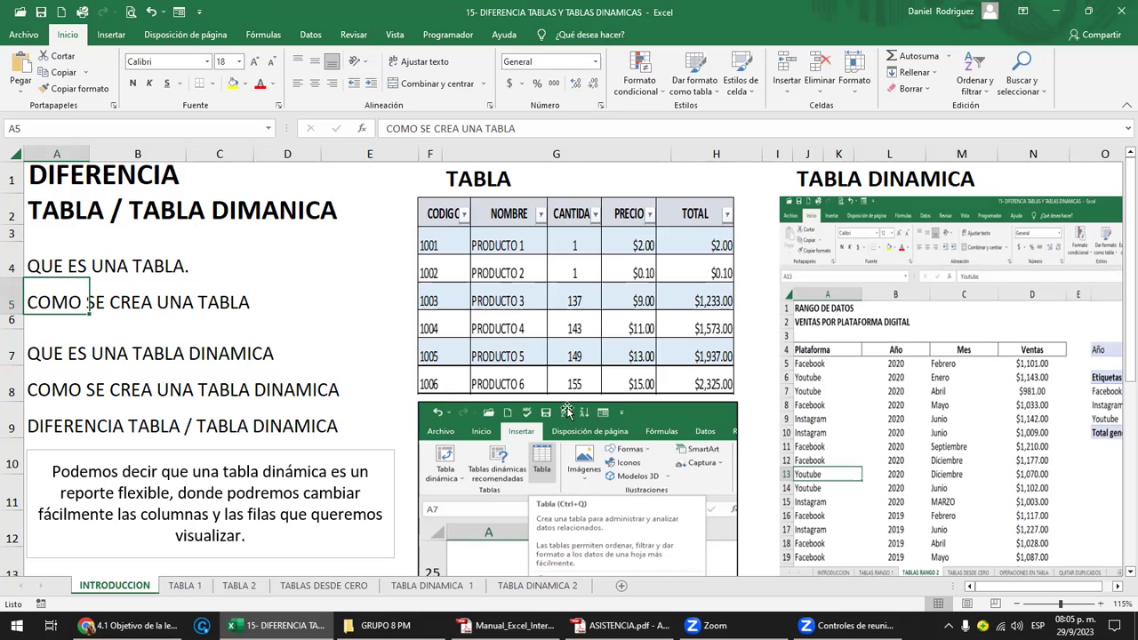
pyautogui.click(566, 521)
pyautogui.click(585, 355)
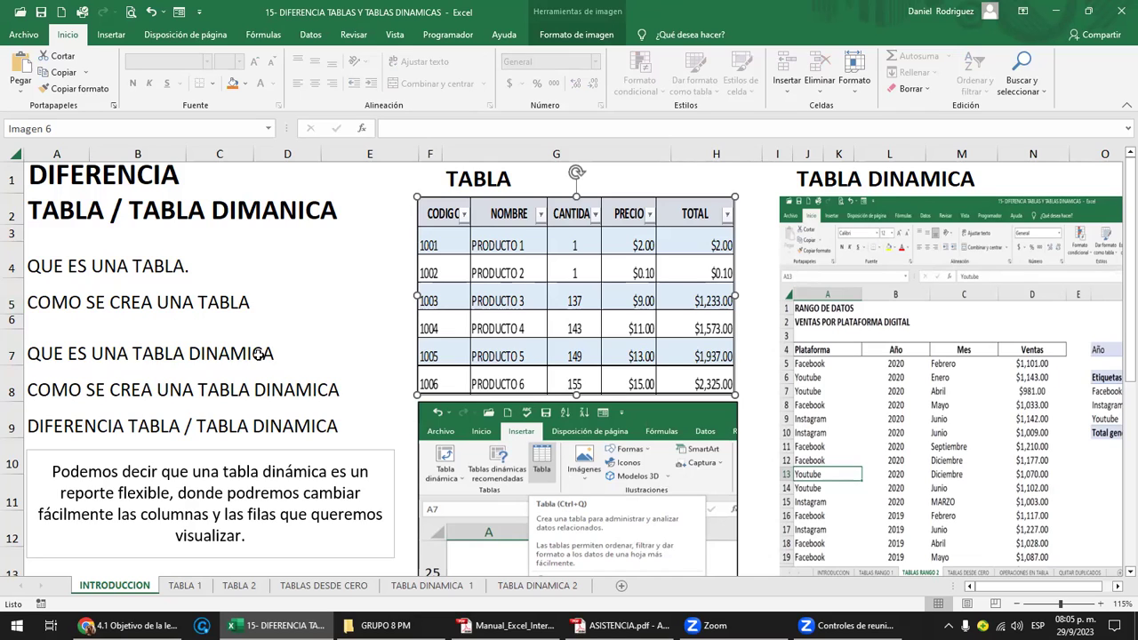
pyautogui.click(59, 353)
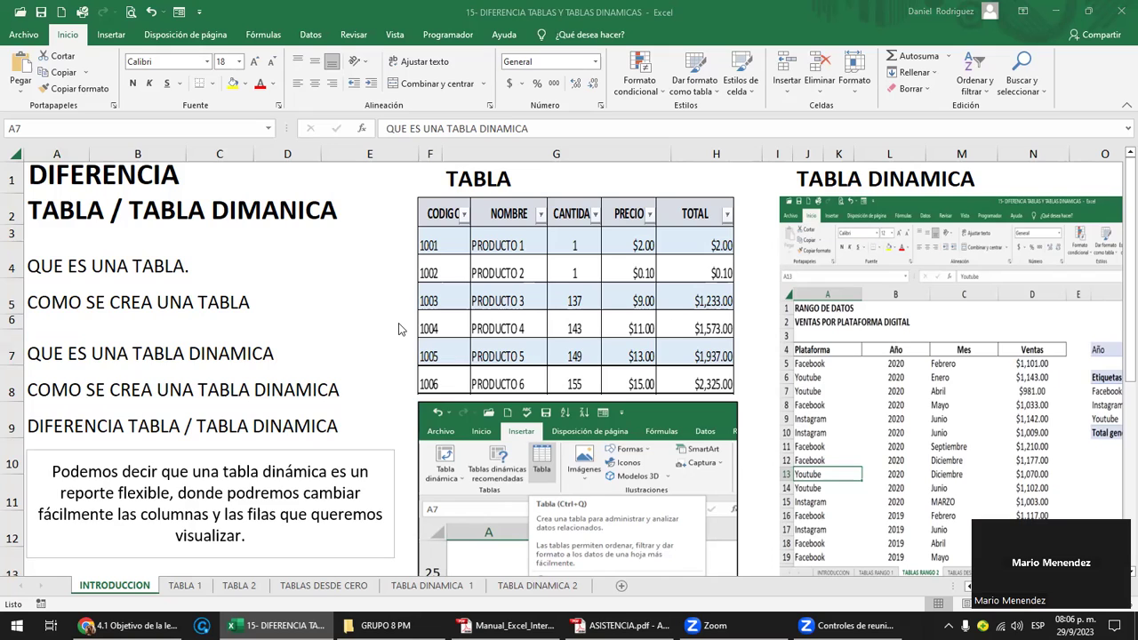
pyautogui.click(265, 451)
pyautogui.click(325, 449)
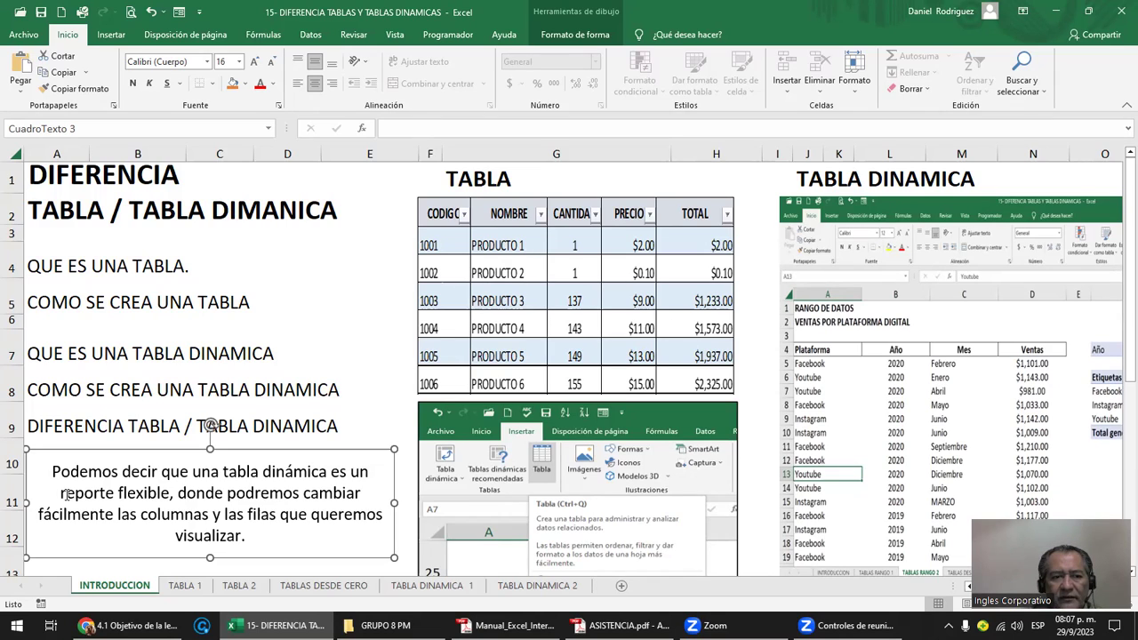
pyautogui.moveTo(60, 495); pyautogui.dragTo(139, 494)
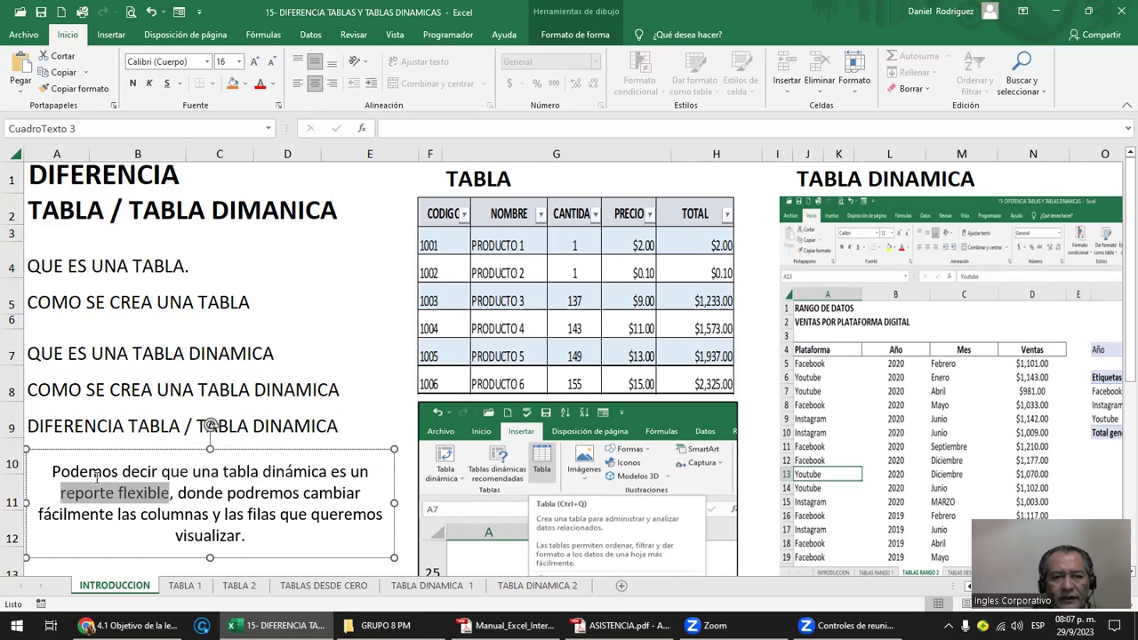
pyautogui.click(103, 473)
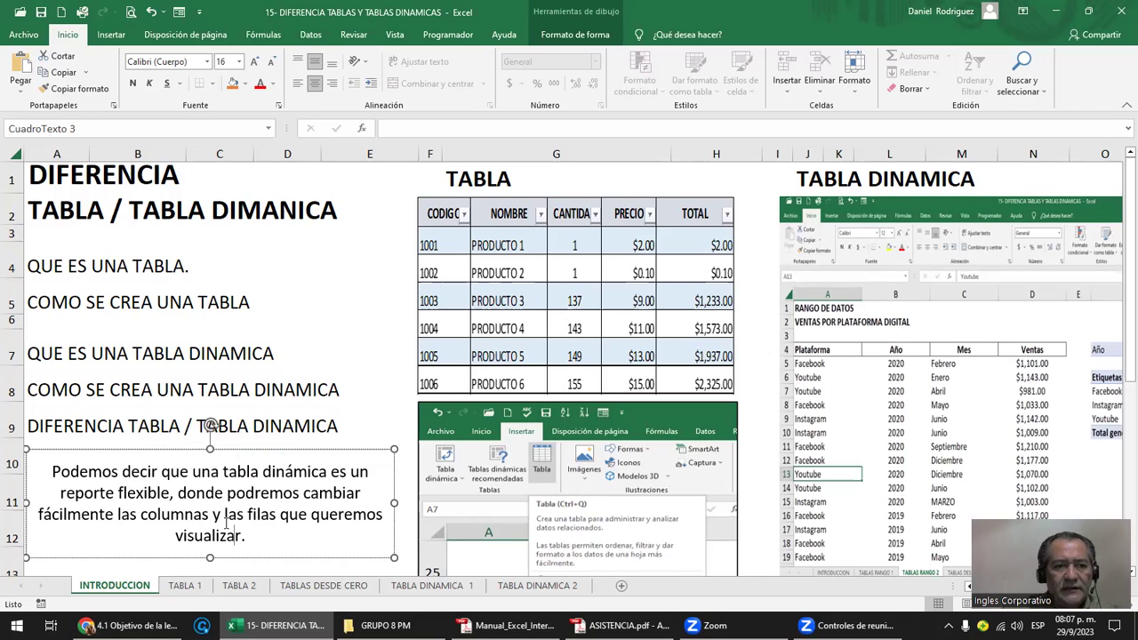
pyautogui.click(43, 356)
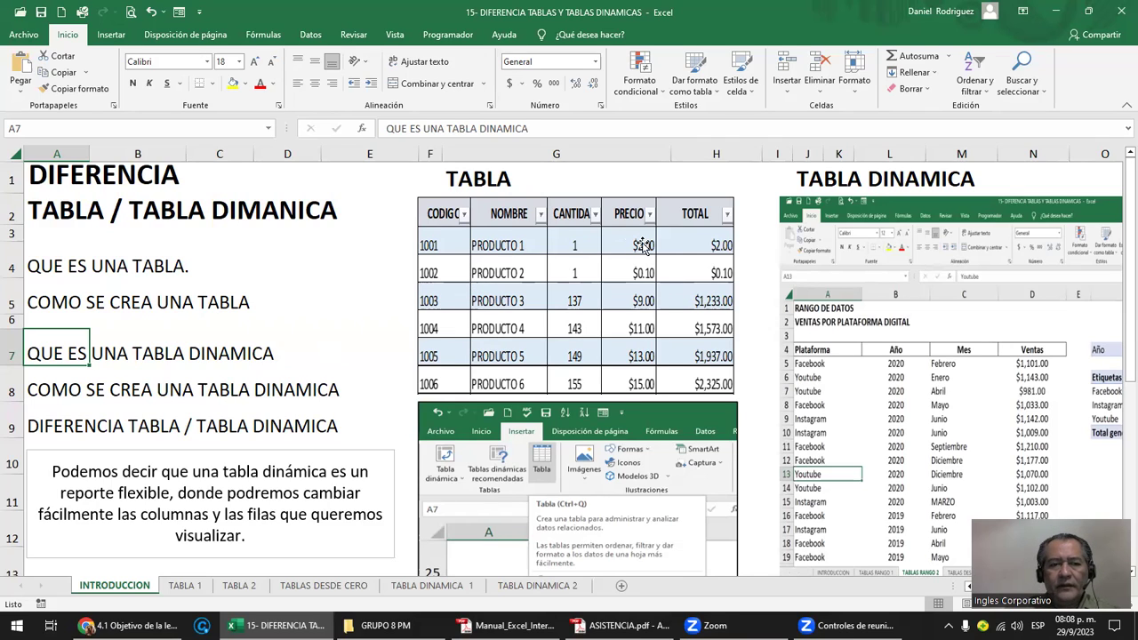
pyautogui.click(62, 493)
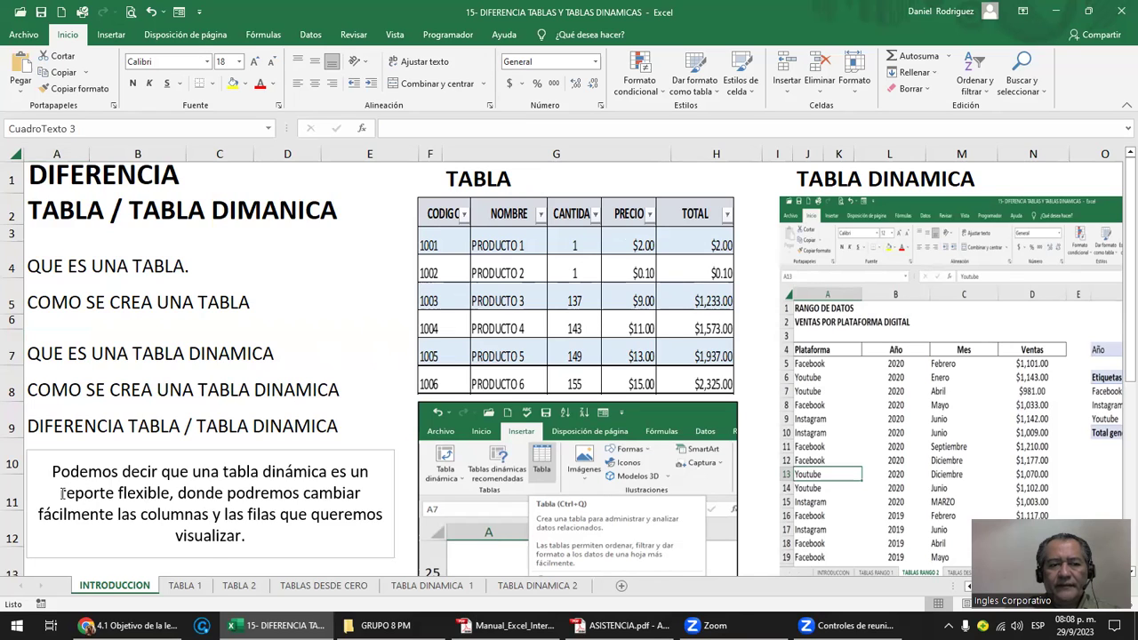
pyautogui.moveTo(62, 494); pyautogui.dragTo(169, 494)
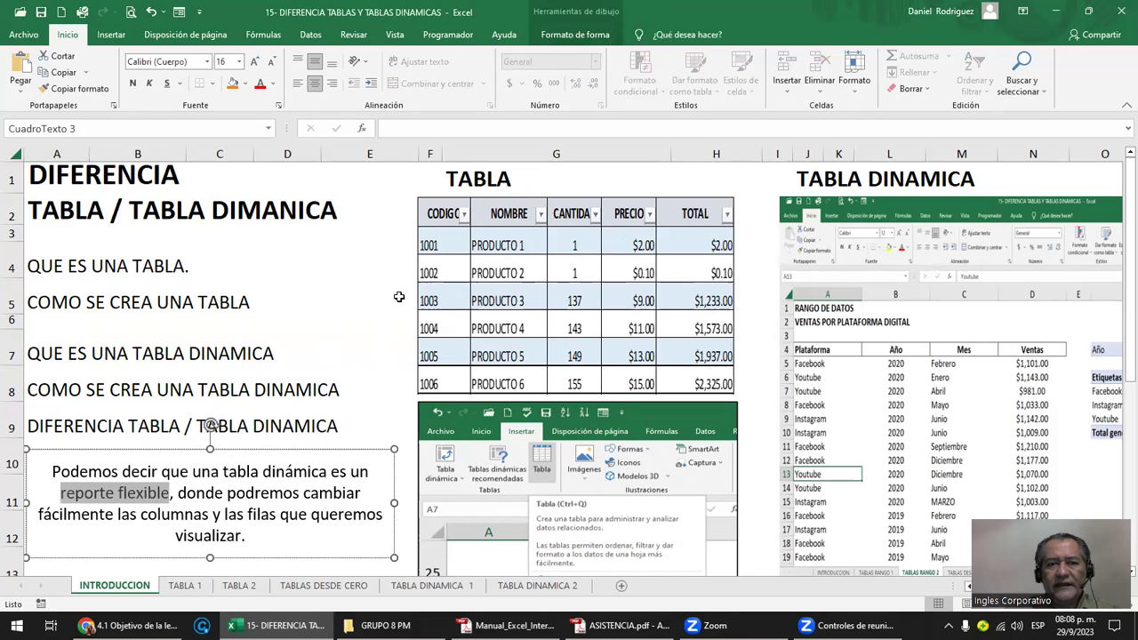
pyautogui.click(454, 281)
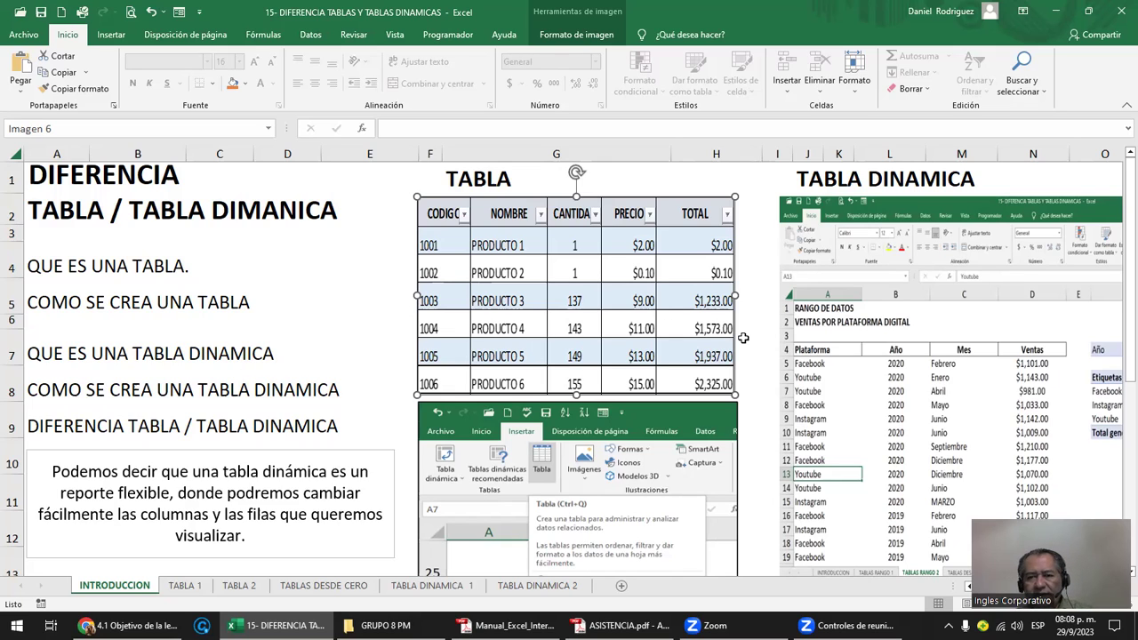
pyautogui.keyDown('ctrl'); pyautogui.scroll(-1, 743, 338); pyautogui.keyUp('ctrl')
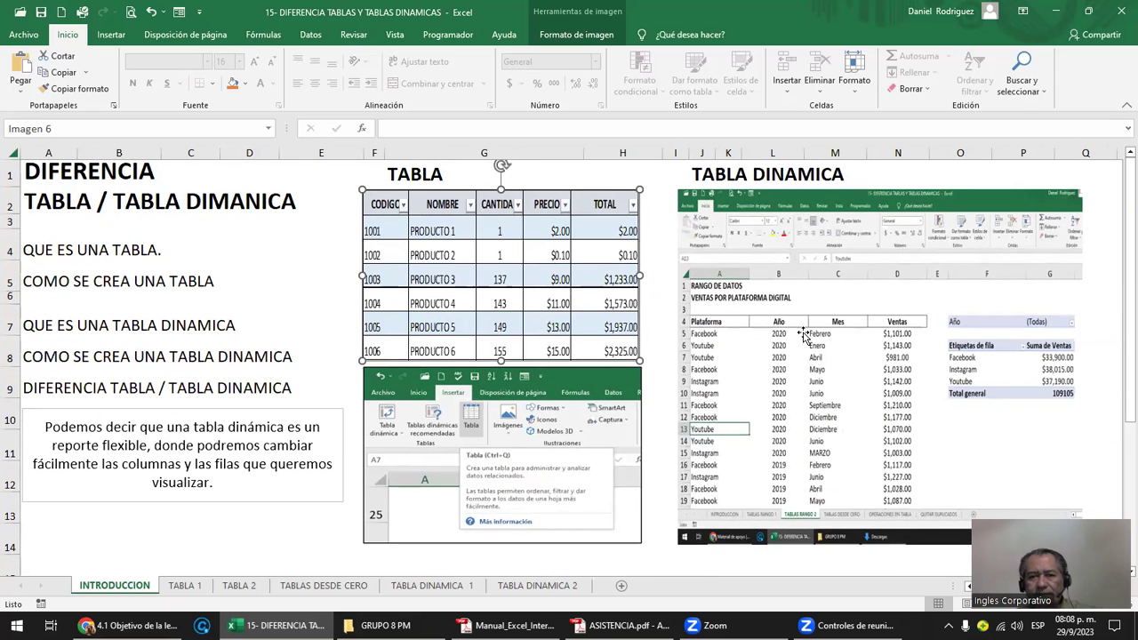
pyautogui.click(734, 176)
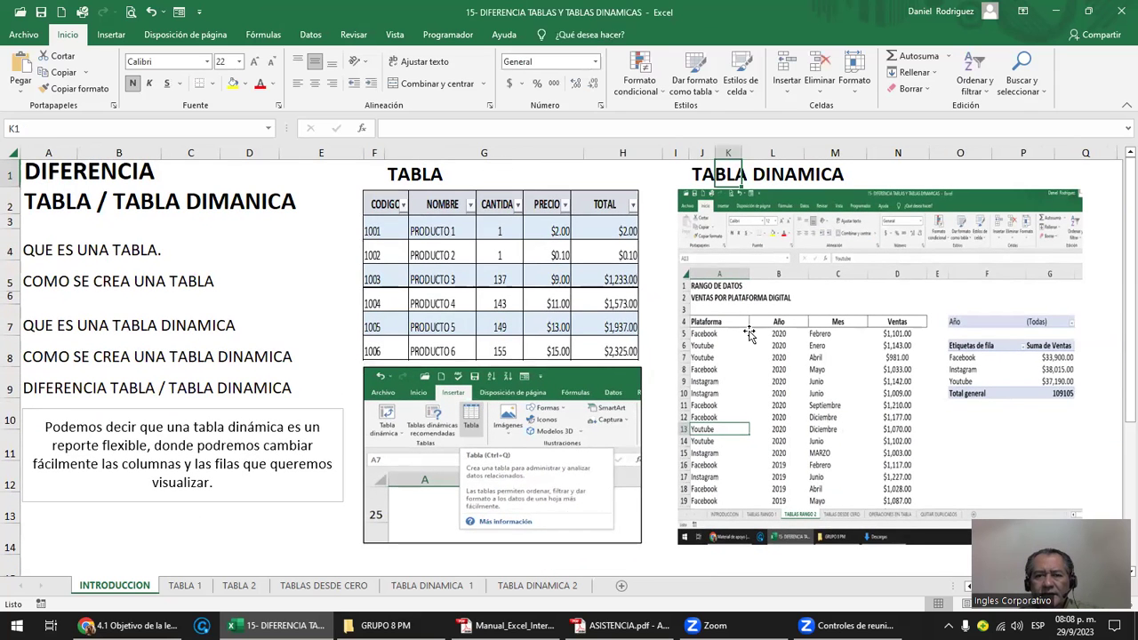
pyautogui.click(727, 329)
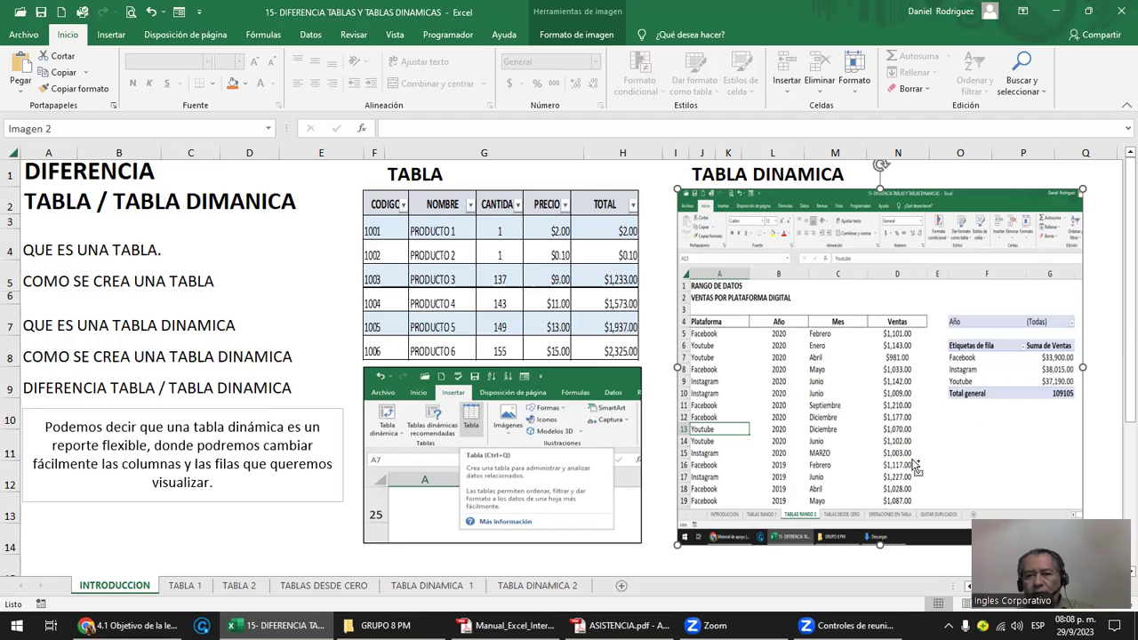
pyautogui.scroll(1, 916, 467)
pyautogui.scroll(1, 915, 467)
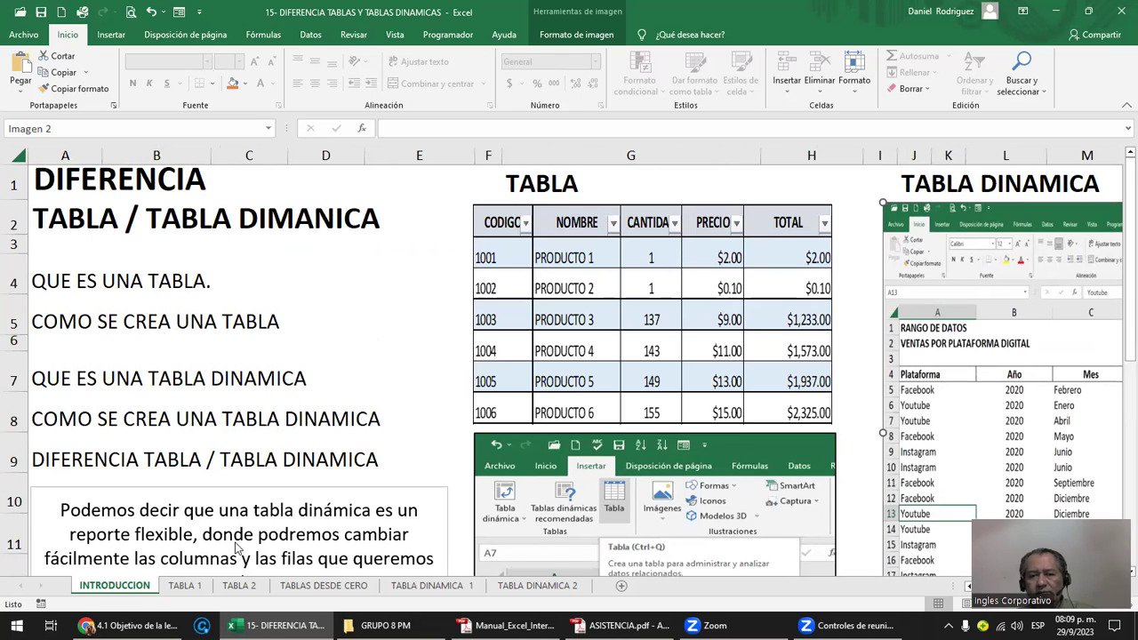
pyautogui.click(1118, 586)
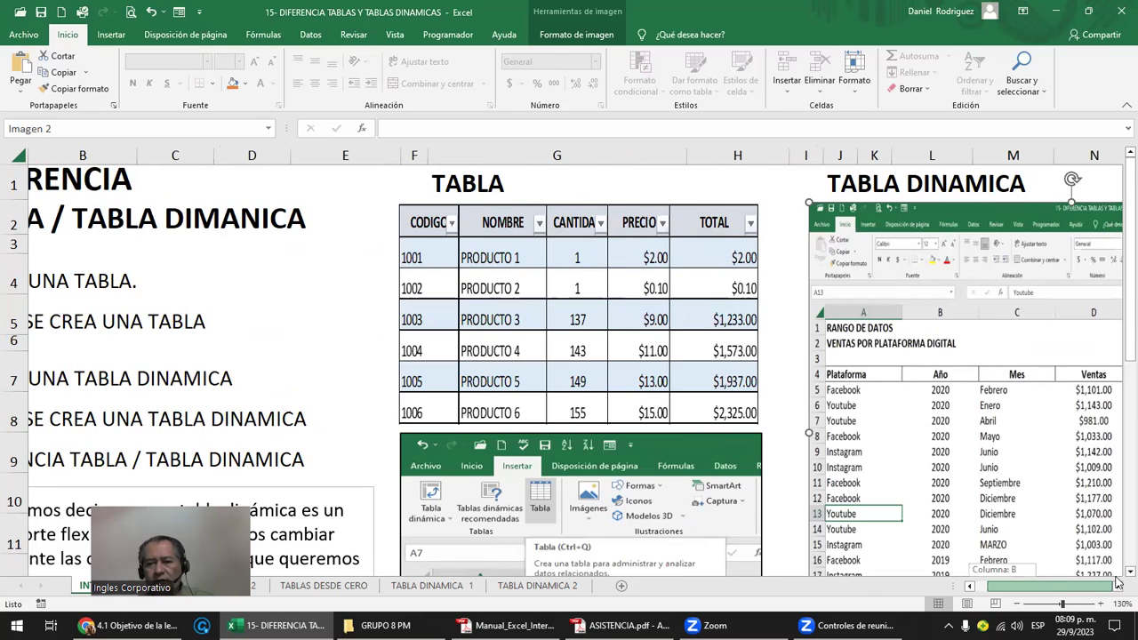
pyautogui.click(801, 194)
pyautogui.press('Right')
pyautogui.press('Right')
pyautogui.press('Right')
pyautogui.press('Right')
pyautogui.press('Right')
pyautogui.press('Right')
pyautogui.press('Right')
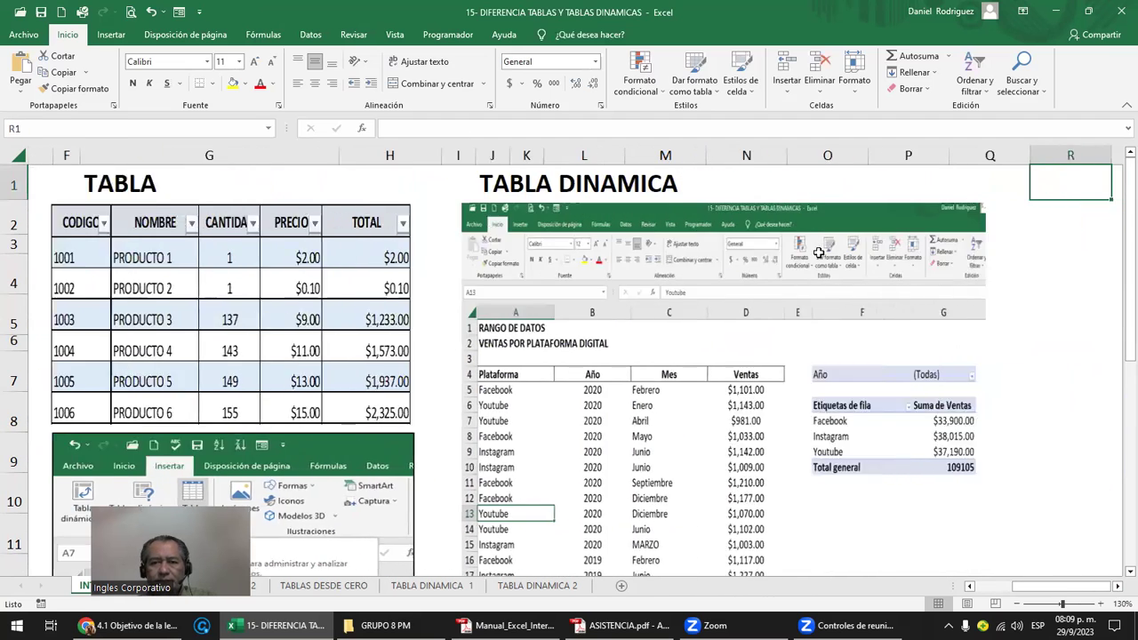
pyautogui.press('Right')
pyautogui.press('Right')
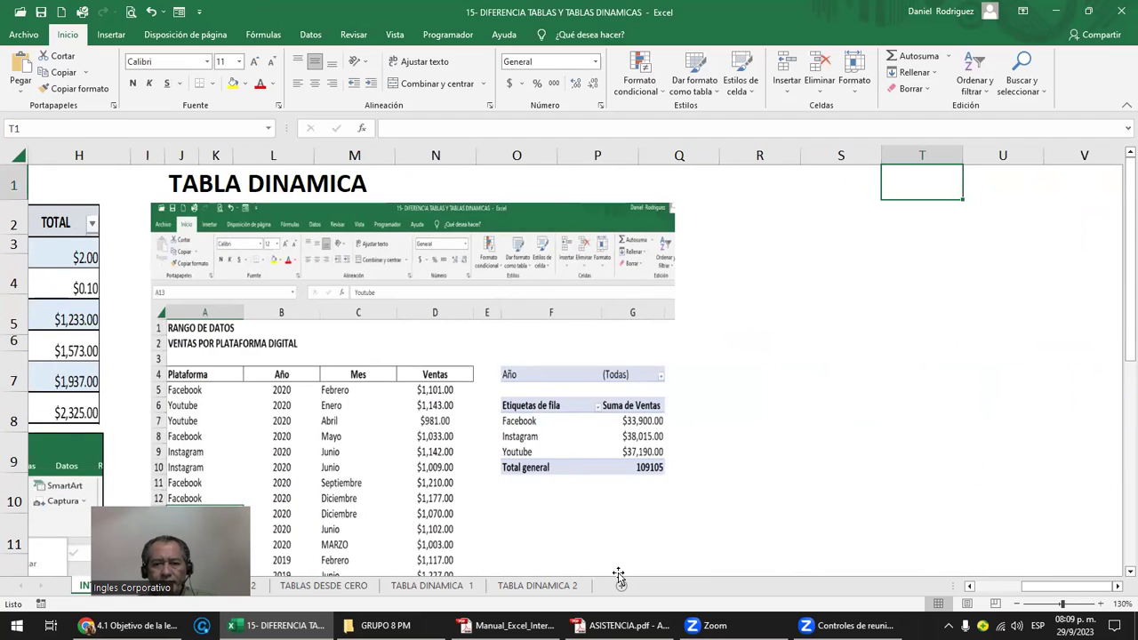
pyautogui.click(976, 577)
pyautogui.keyDown('ctrl'); pyautogui.scroll(2, 919, 542); pyautogui.keyUp('ctrl')
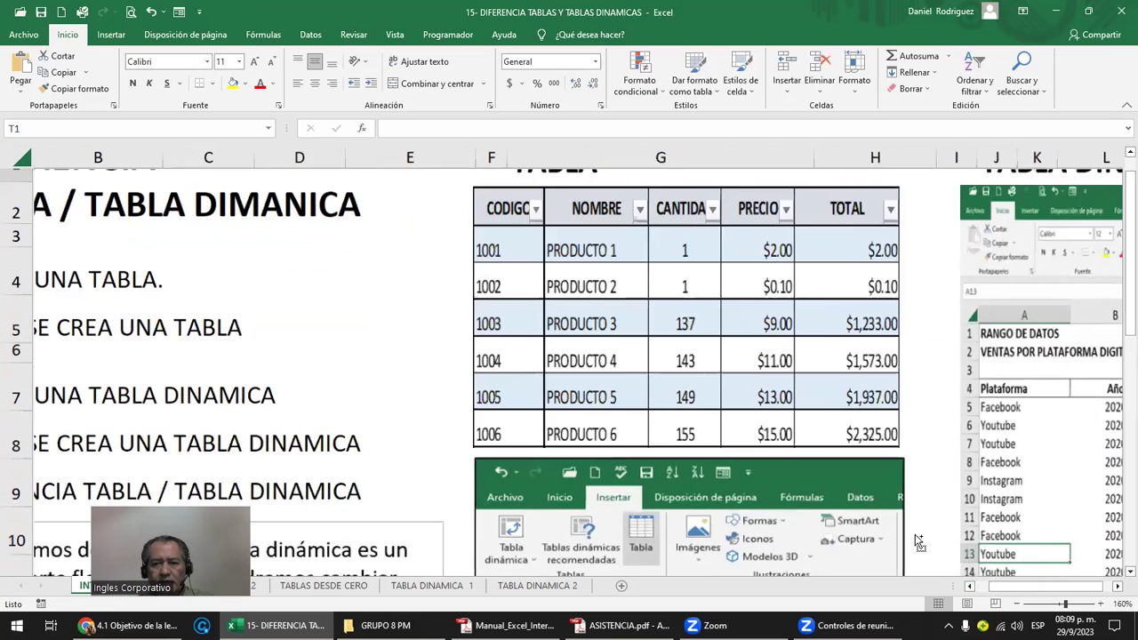
pyautogui.moveTo(1014, 586); pyautogui.dragTo(1117, 580)
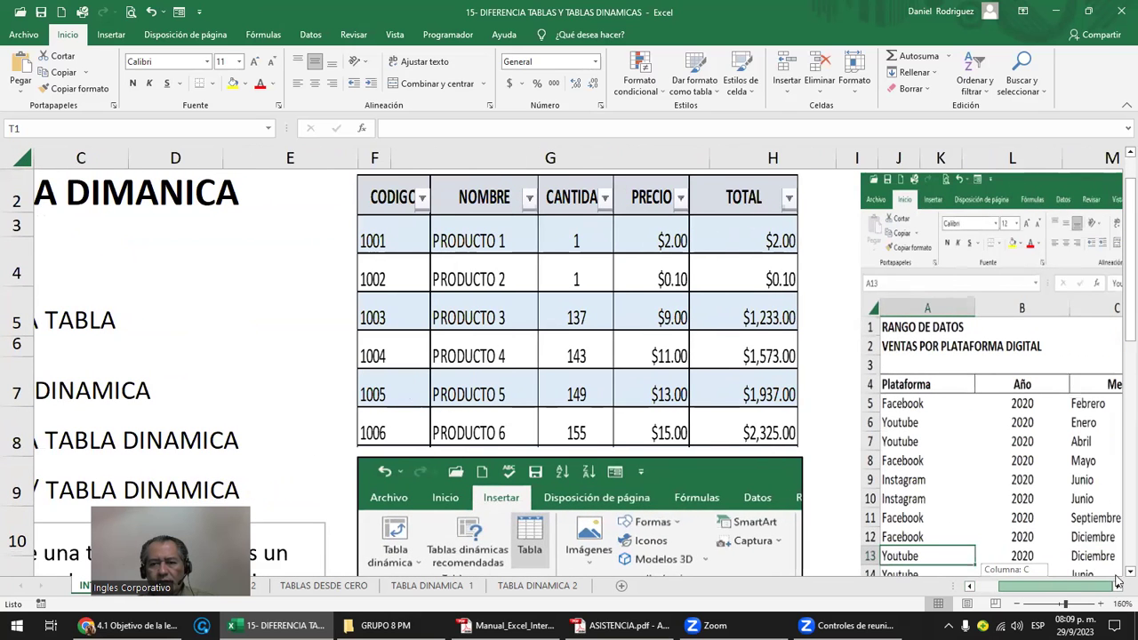
pyautogui.click(828, 486)
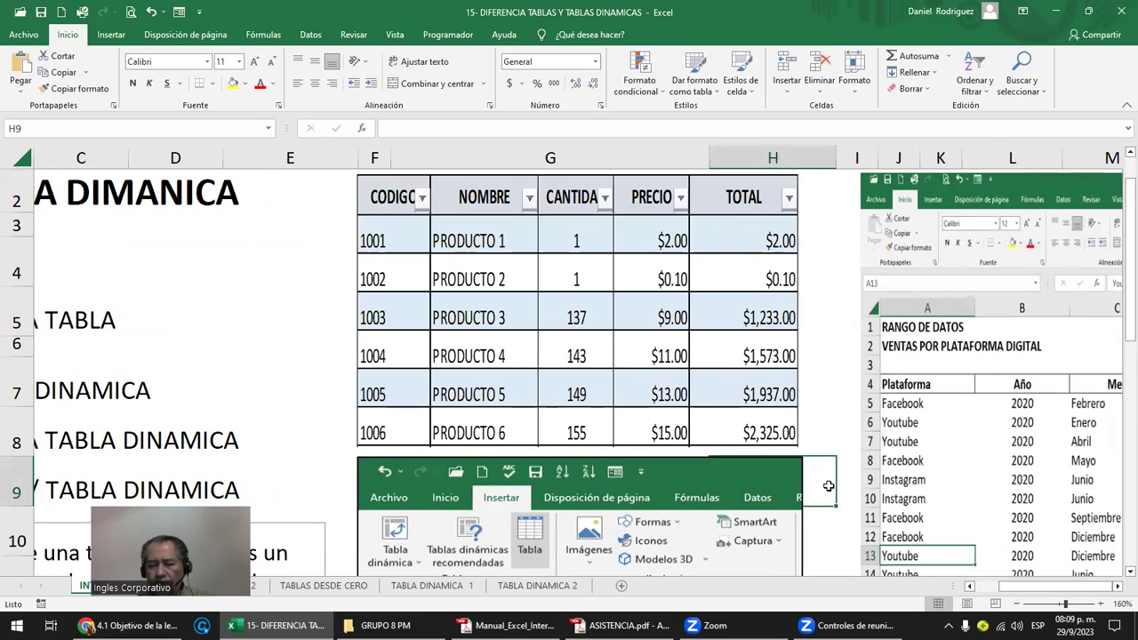
pyautogui.press('Right')
pyautogui.press('Right')
pyautogui.press('Right')
pyautogui.press('Right')
pyautogui.press('Right')
pyautogui.press('Right')
pyautogui.press('Right')
pyautogui.press('Right')
pyautogui.press('Right')
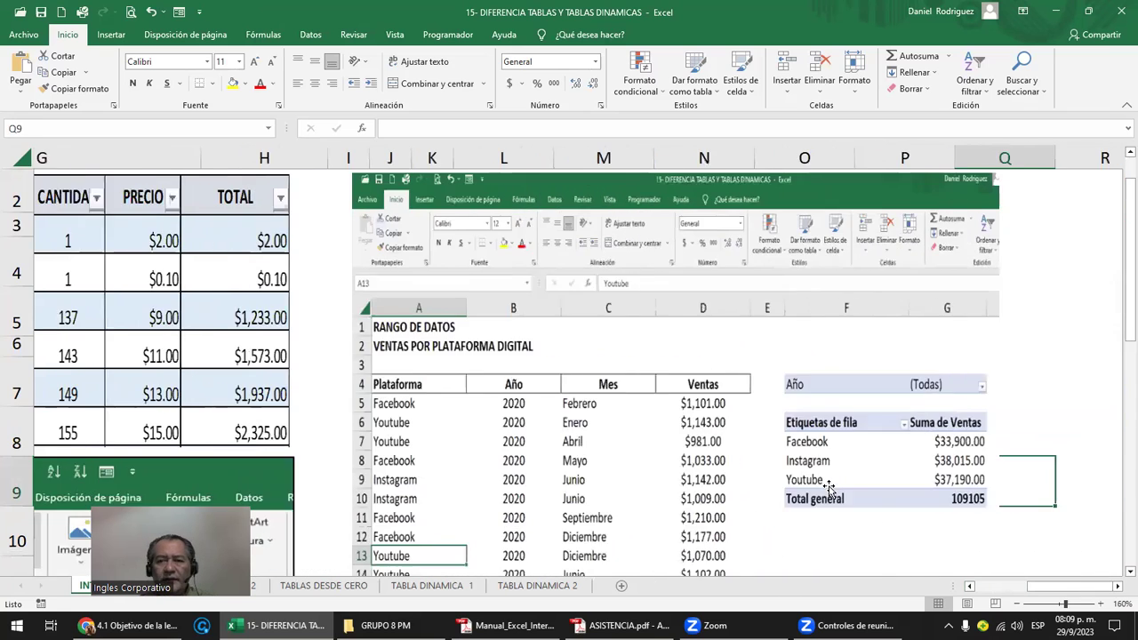
pyautogui.hscroll(1, 828, 486)
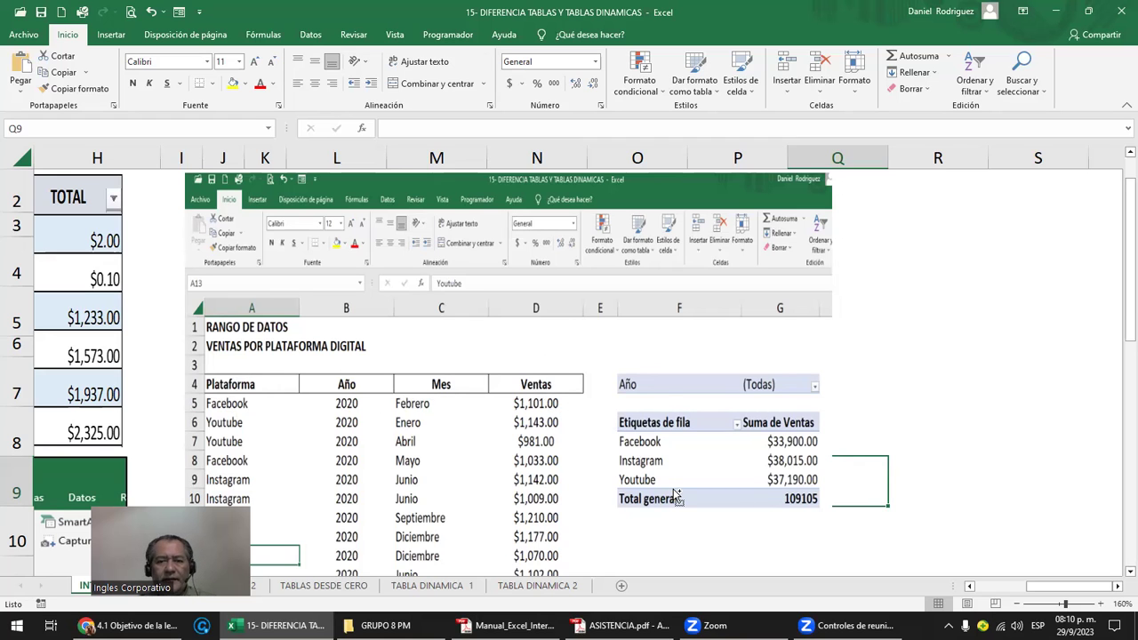
pyautogui.keyDown('ctrl'); pyautogui.scroll(-2, 676, 496); pyautogui.keyUp('ctrl')
pyautogui.keyDown('ctrl'); pyautogui.scroll(-1, 676, 494); pyautogui.keyUp('ctrl')
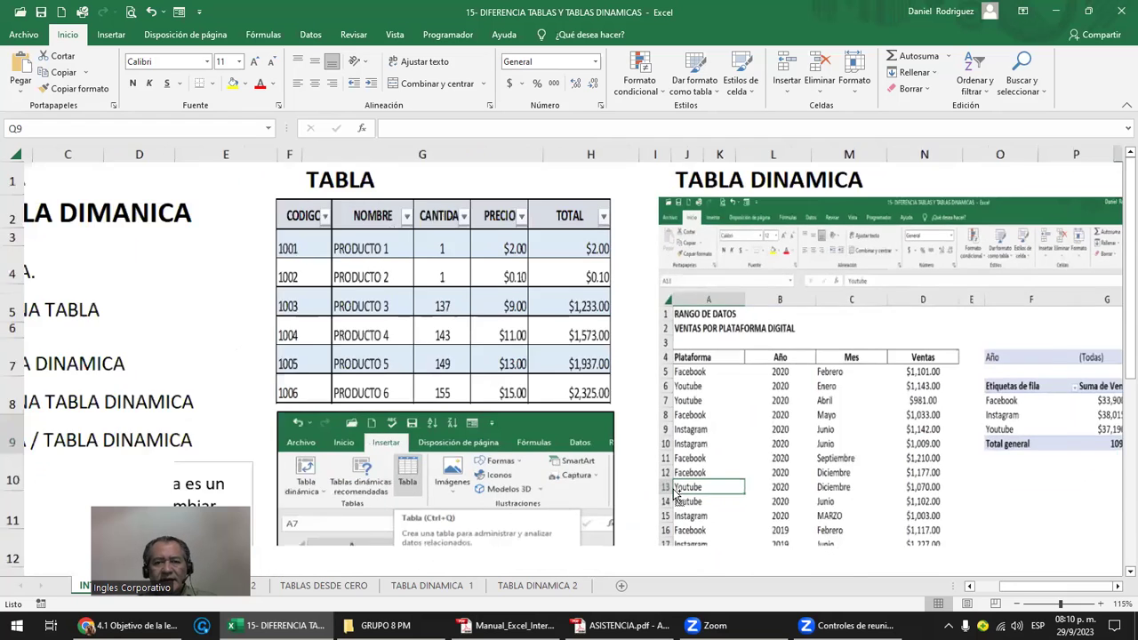
pyautogui.keyDown('ctrl'); pyautogui.scroll(-1, 675, 492); pyautogui.keyUp('ctrl')
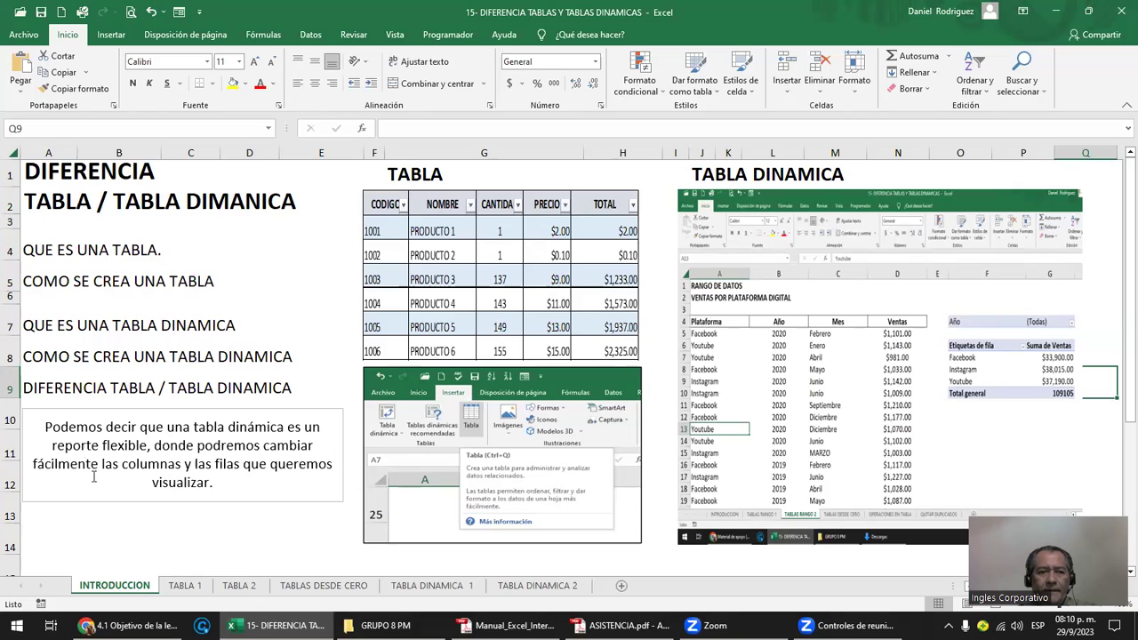
# - Switch to the TABLA 1 sheet and select the vendor sales data from VENDEDOR to F14
pyautogui.click(189, 586)
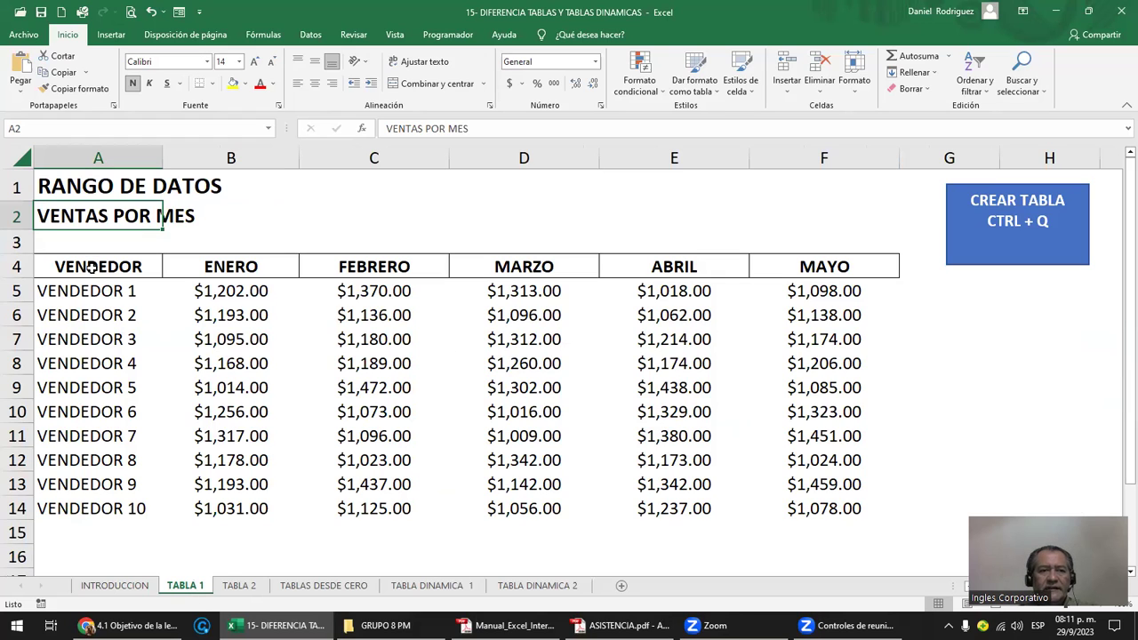
pyautogui.click(94, 267)
pyautogui.moveTo(89, 291)
pyautogui.mouseDown()
pyautogui.moveTo(566, 293)
pyautogui.moveTo(756, 415)
pyautogui.moveTo(803, 471)
pyautogui.moveTo(801, 503)
pyautogui.mouseUp()
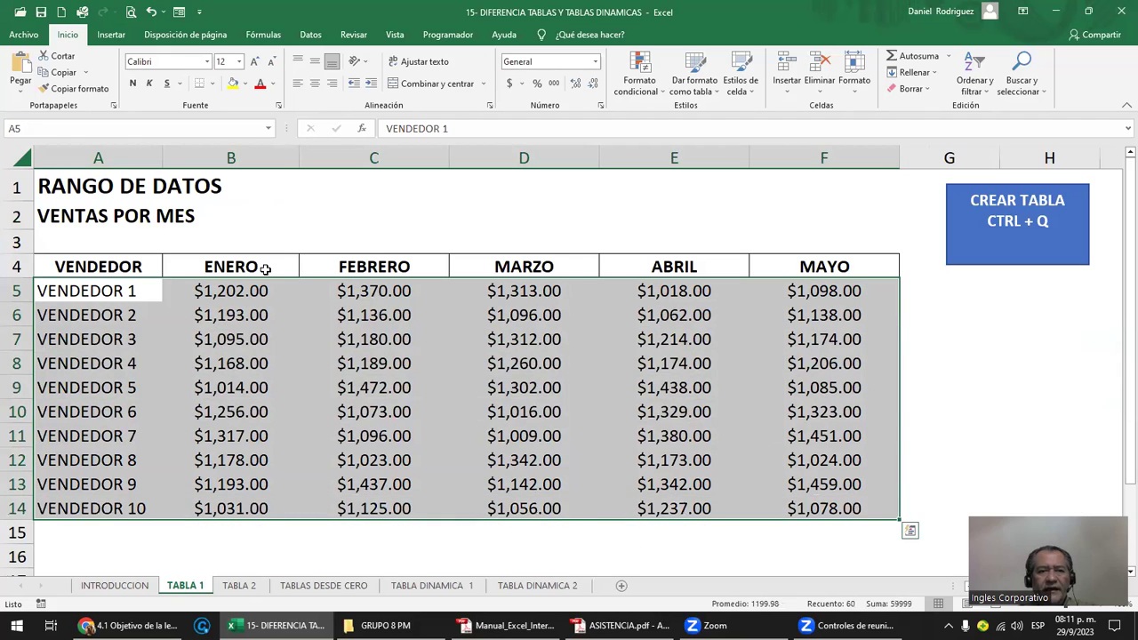
pyautogui.click(265, 268)
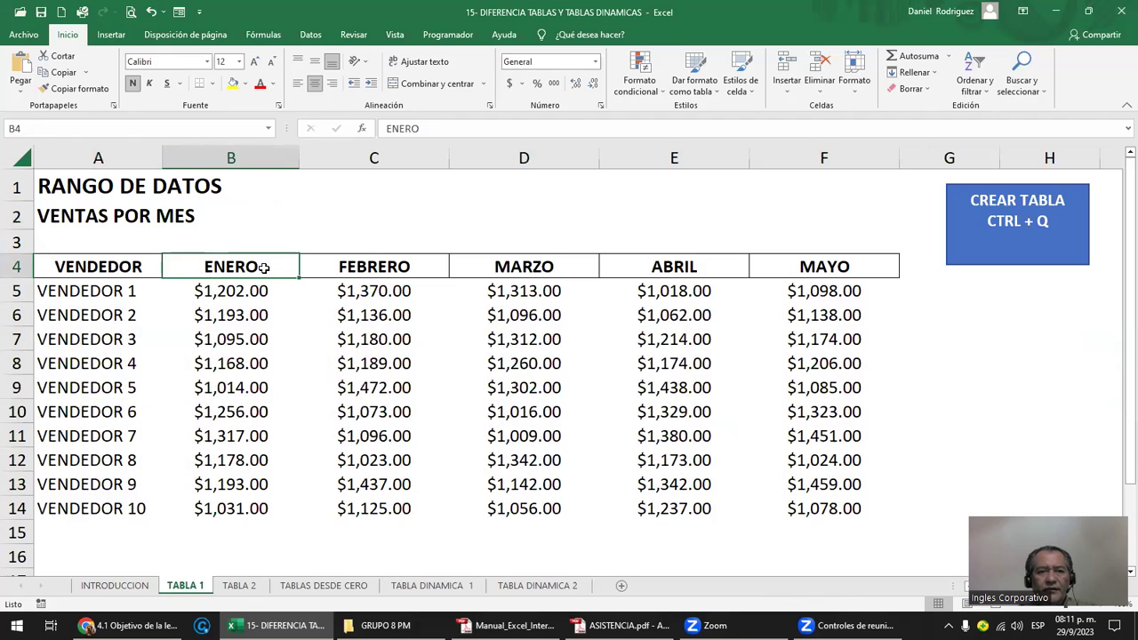
pyautogui.click(84, 264)
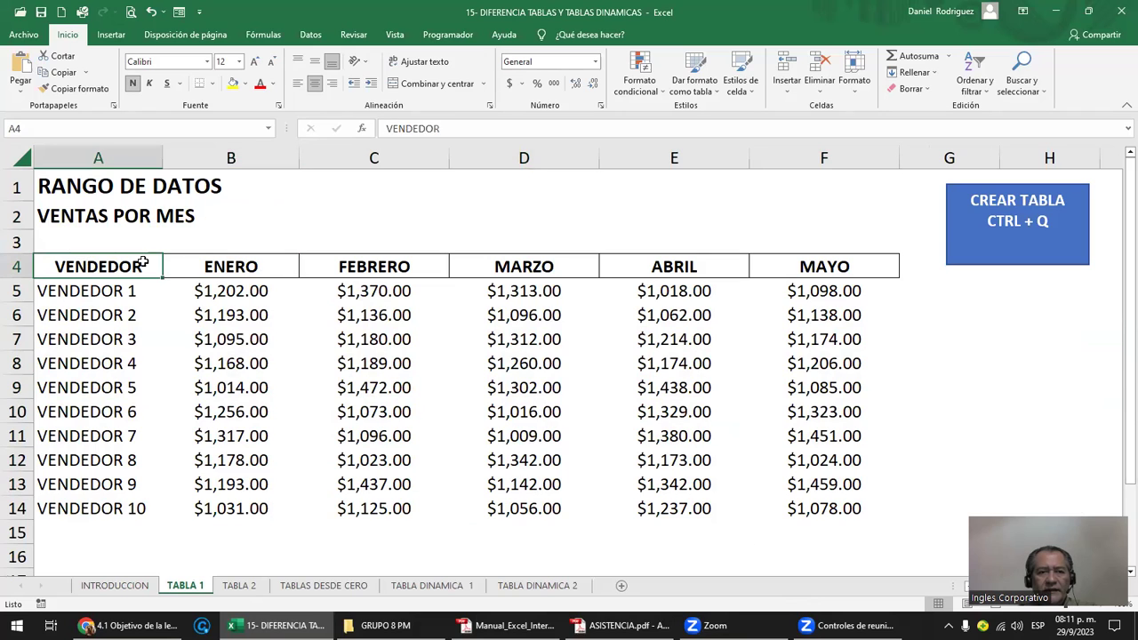
pyautogui.moveTo(144, 265); pyautogui.dragTo(146, 507)
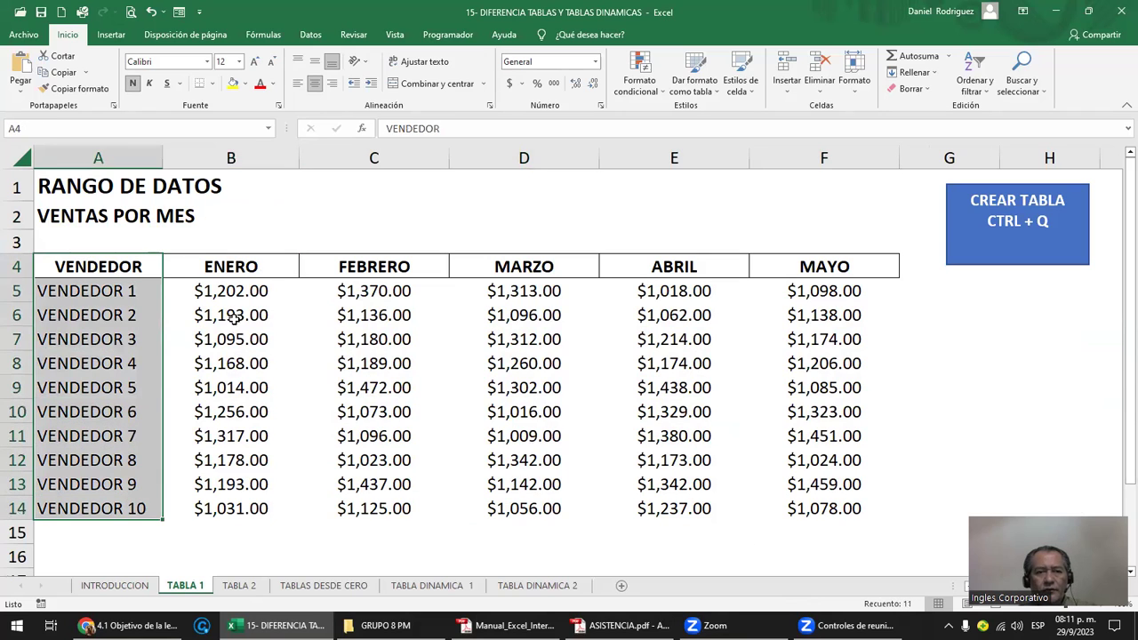
pyautogui.moveTo(263, 268); pyautogui.dragTo(299, 503)
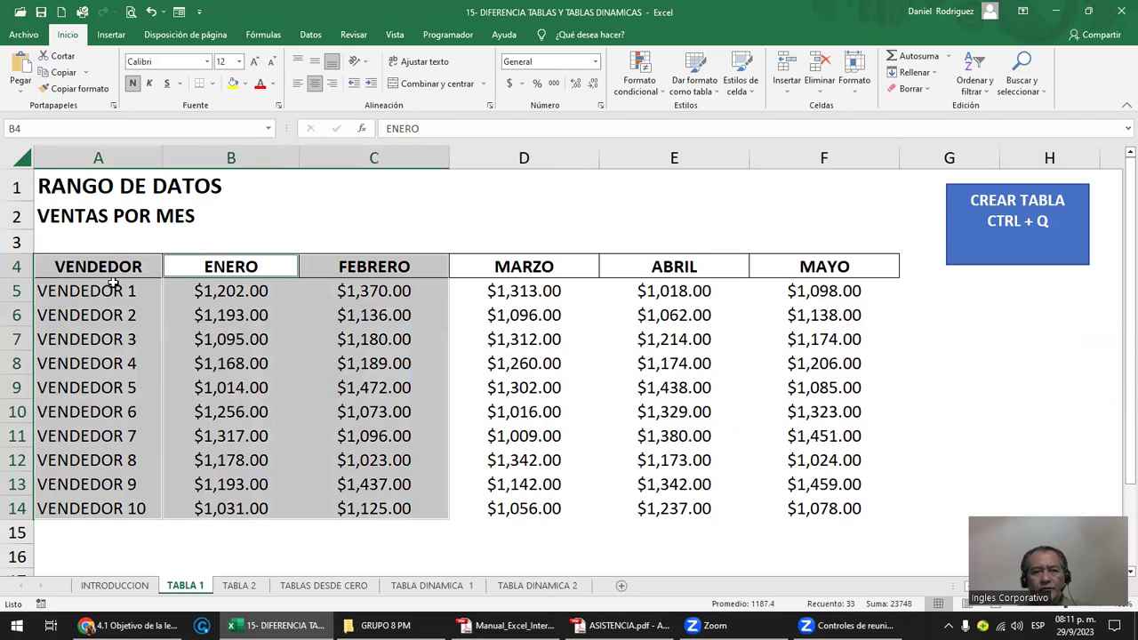
pyautogui.click(105, 272)
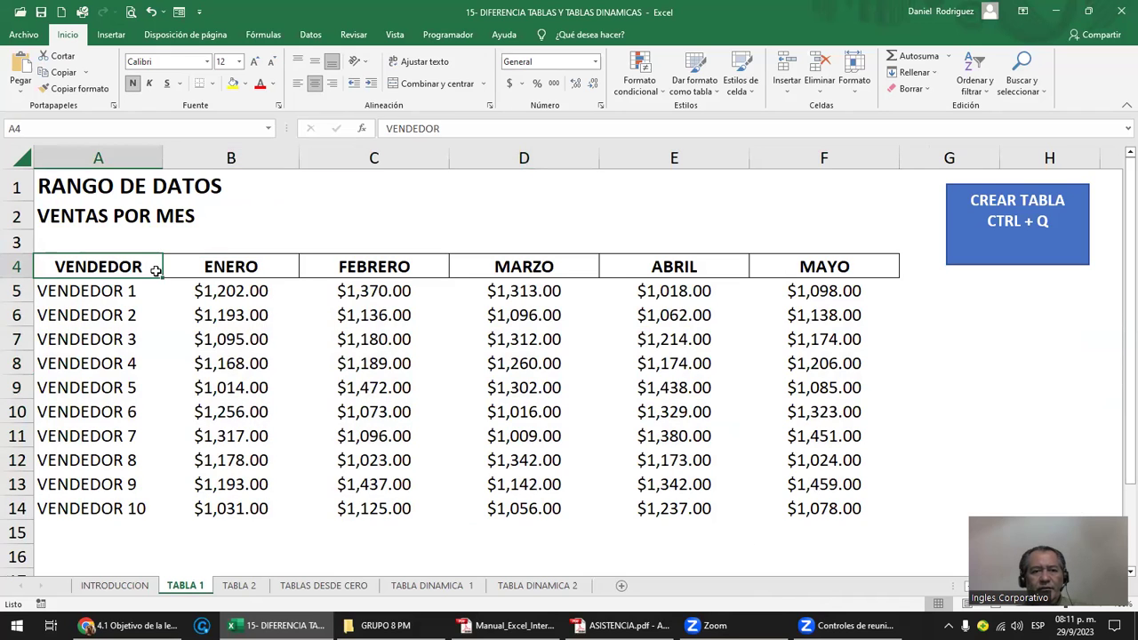
pyautogui.click(210, 266)
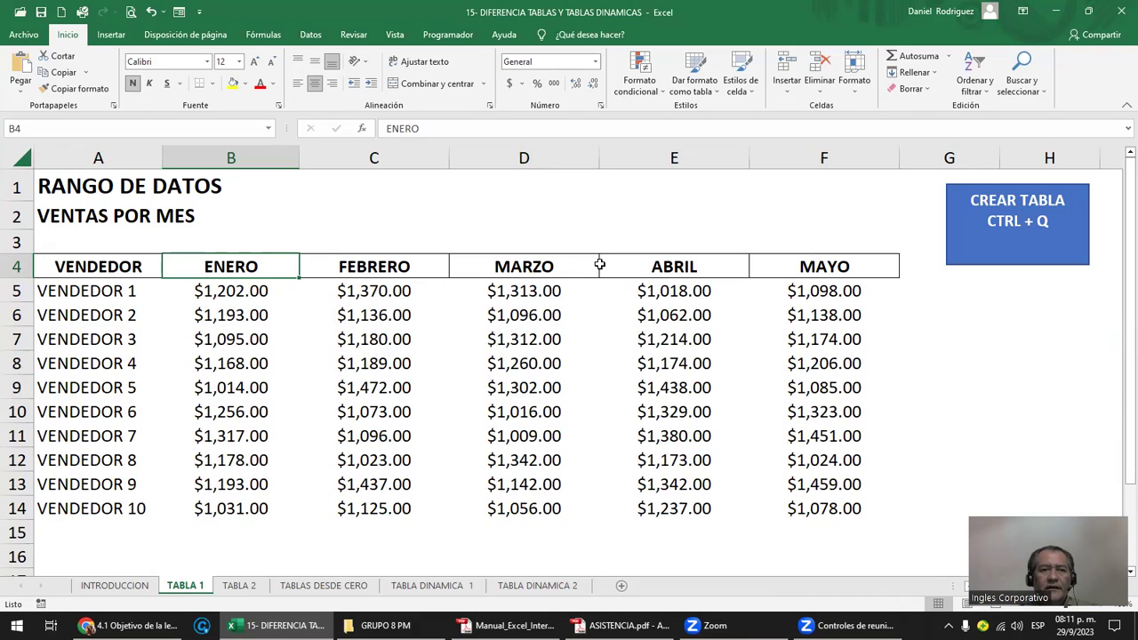
pyautogui.click(103, 259)
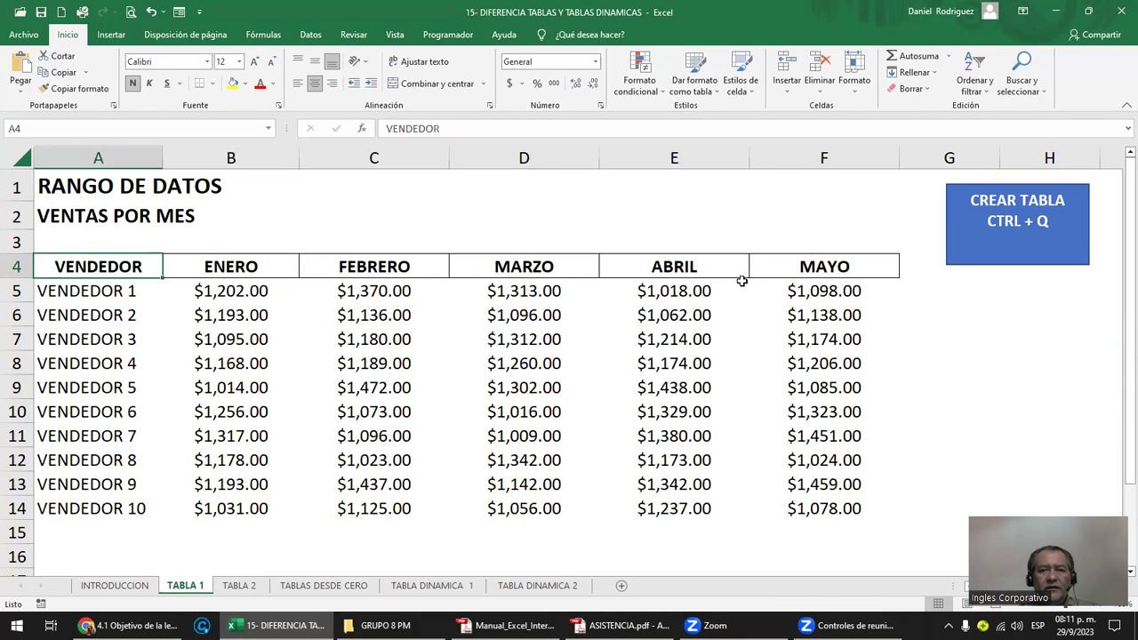
pyautogui.doubleClick(818, 271)
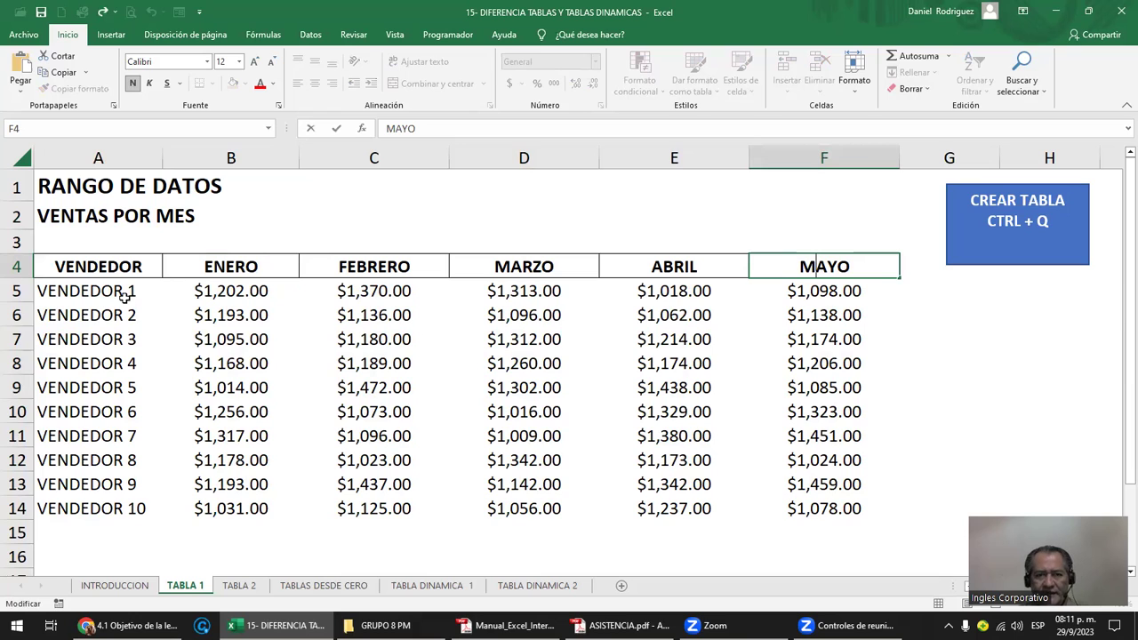
pyautogui.moveTo(94, 267)
pyautogui.mouseDown()
pyautogui.moveTo(813, 492)
pyautogui.moveTo(817, 503)
pyautogui.mouseUp()
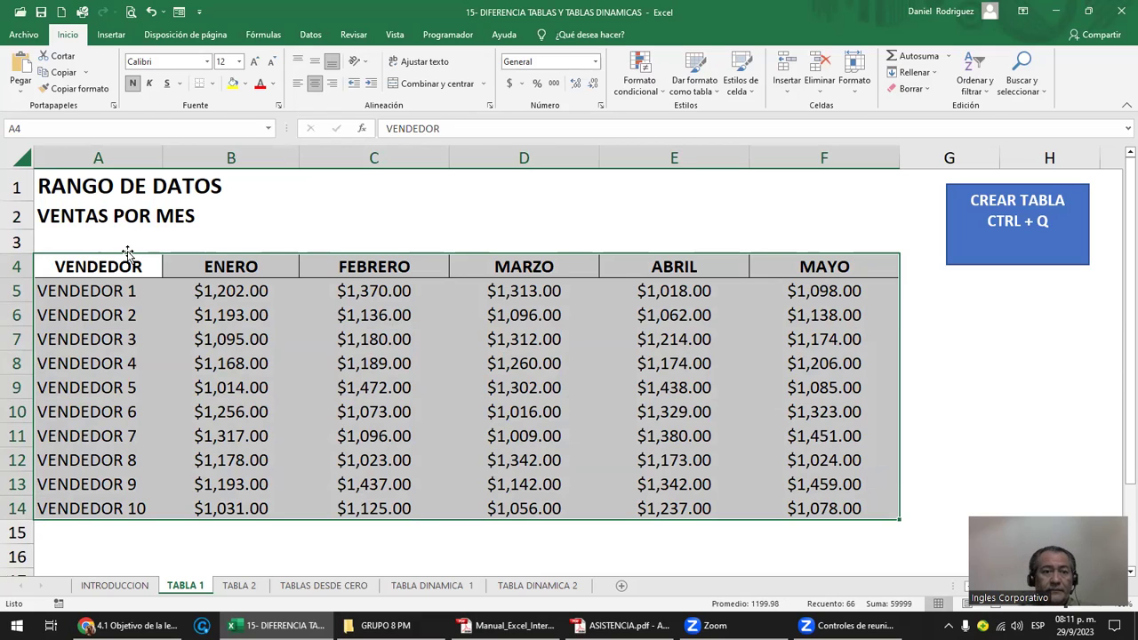
pyautogui.click(127, 240)
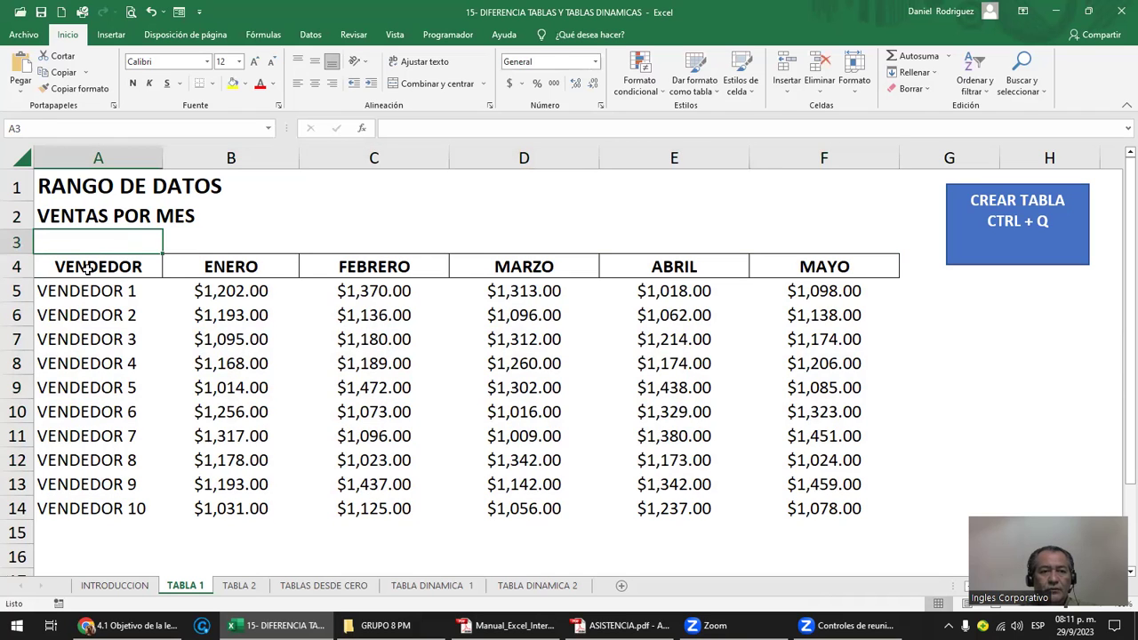
pyautogui.moveTo(87, 269); pyautogui.dragTo(832, 503)
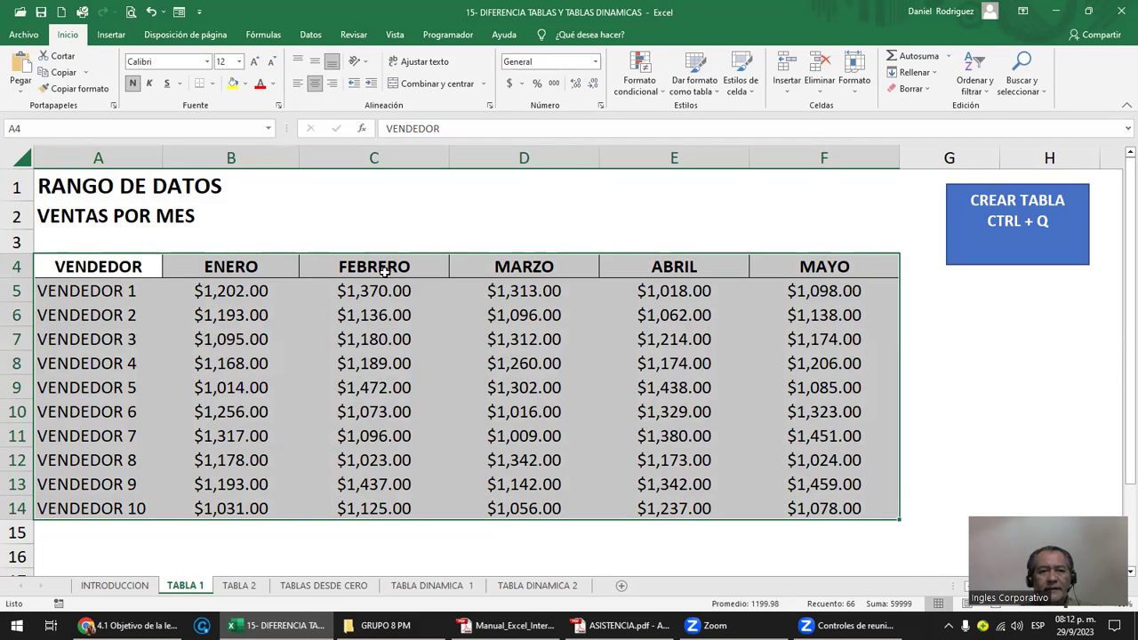
pyautogui.click(144, 240)
pyautogui.click(113, 268)
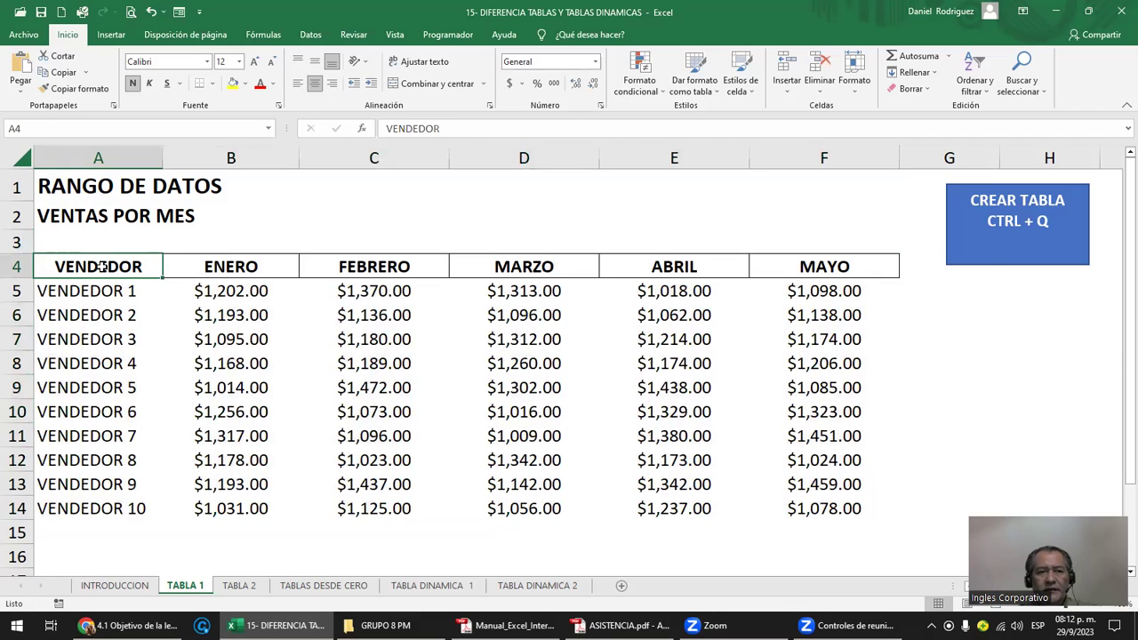
pyautogui.moveTo(119, 268); pyautogui.dragTo(827, 267)
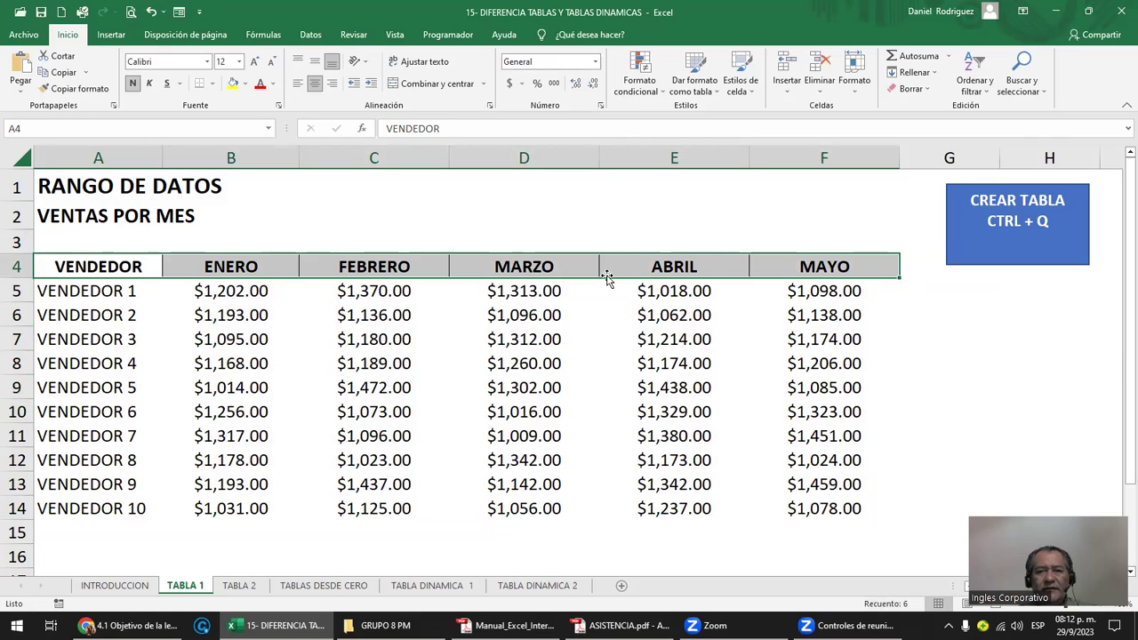
pyautogui.click(925, 331)
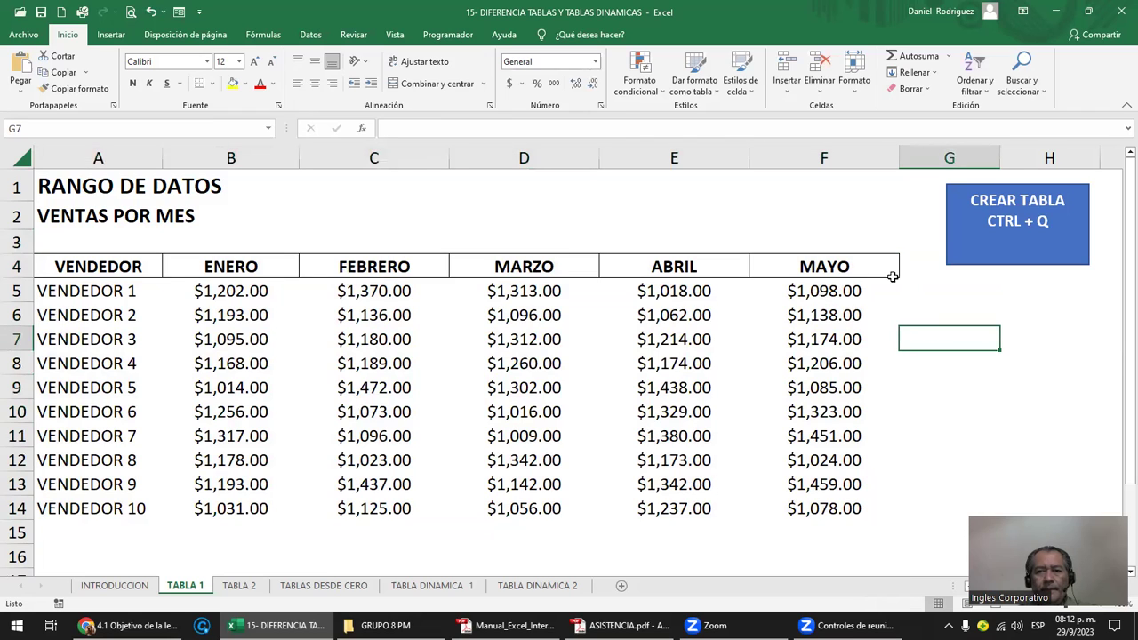
pyautogui.click(824, 270)
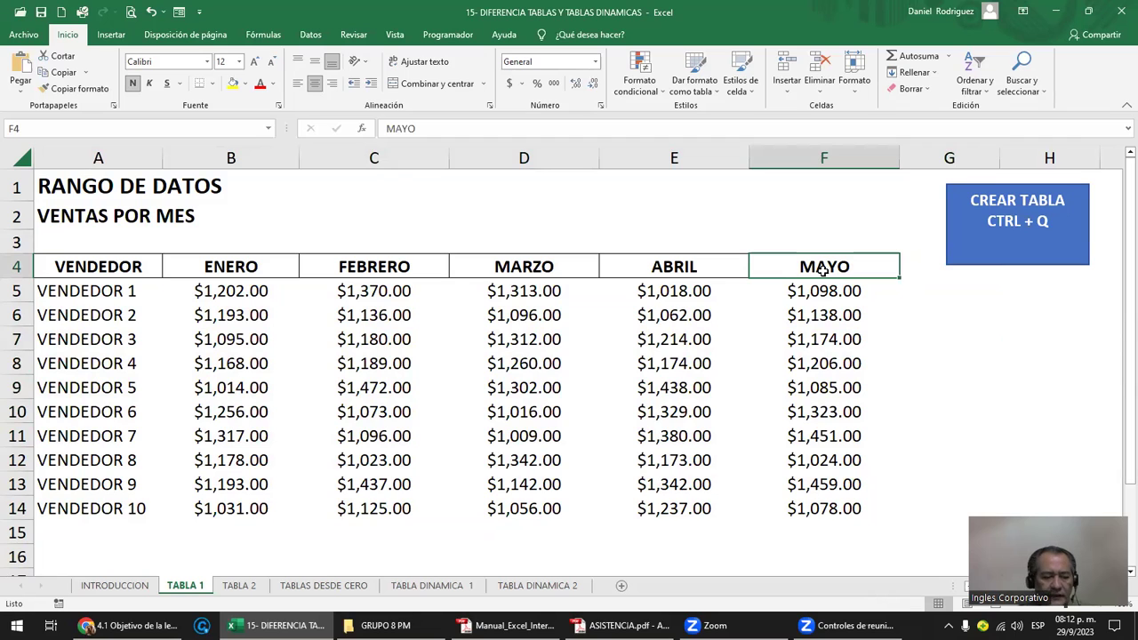
# - Convert A4:F14 into a table with headers using Ctrl+Q
pyautogui.hotkey('ctrl', 'q')
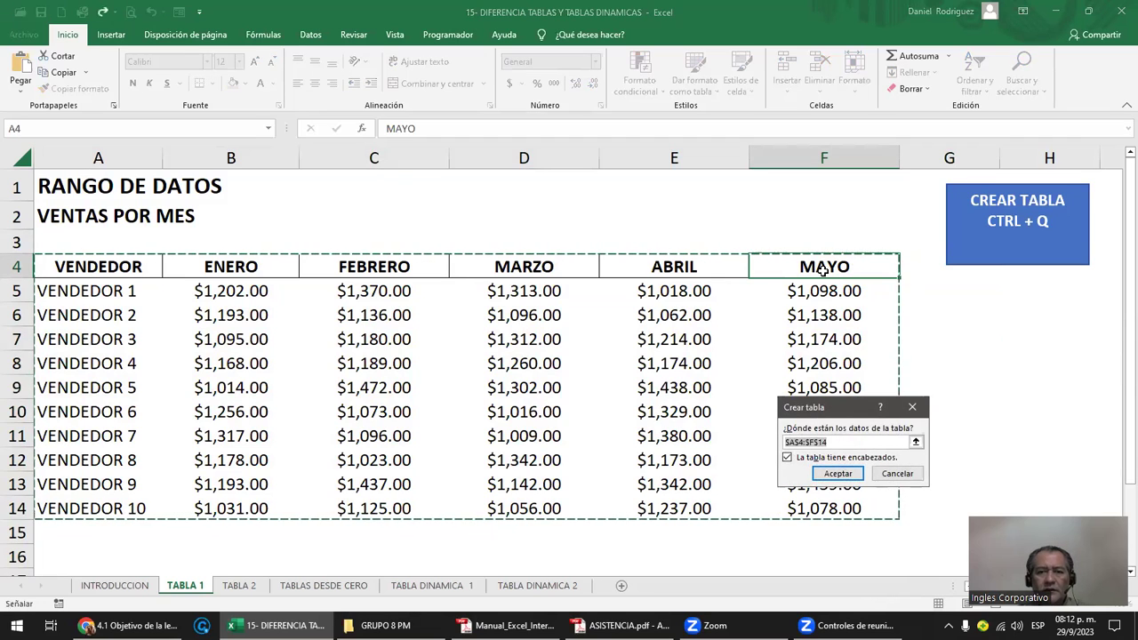
pyautogui.moveTo(849, 412); pyautogui.dragTo(964, 344)
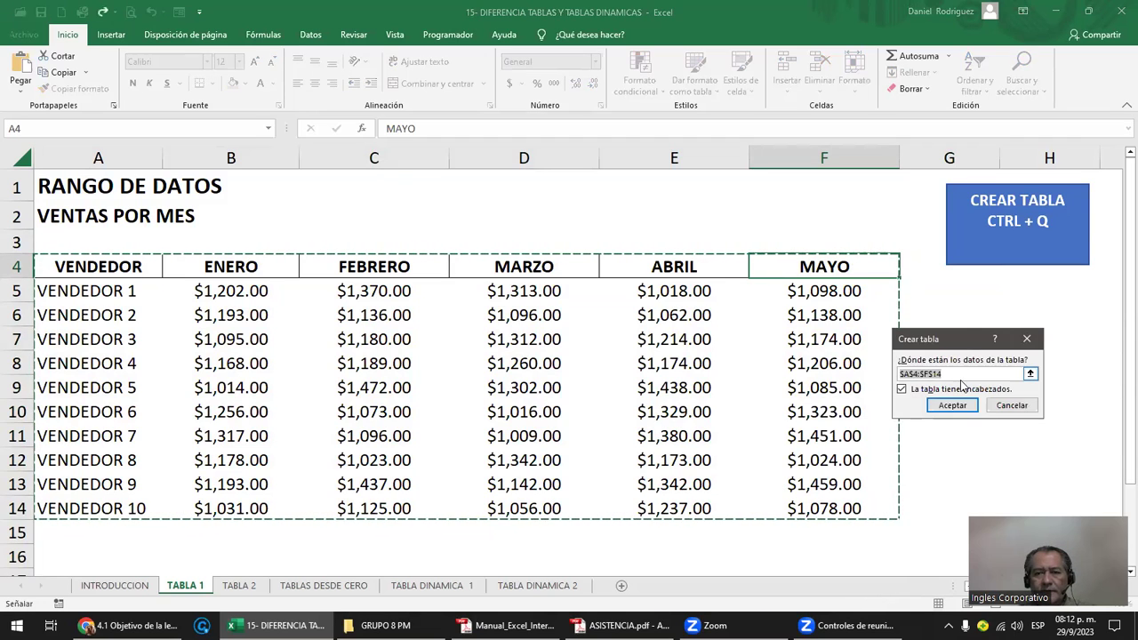
pyautogui.click(952, 405)
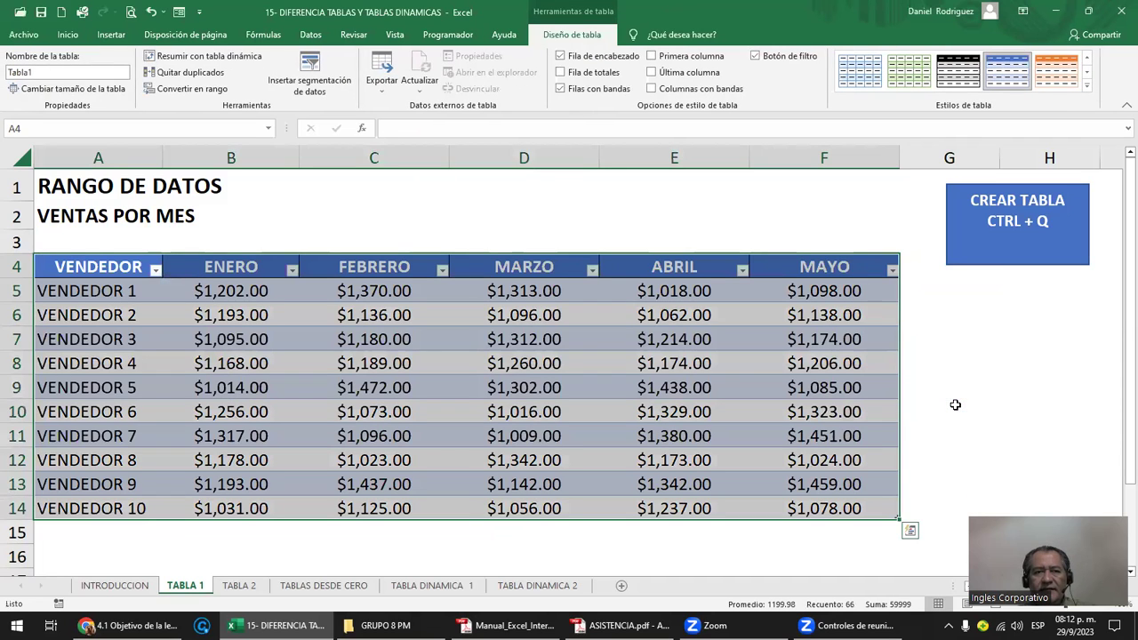
# - Rename the table from Tabla1 to VENTAS_MES
pyautogui.click(55, 72)
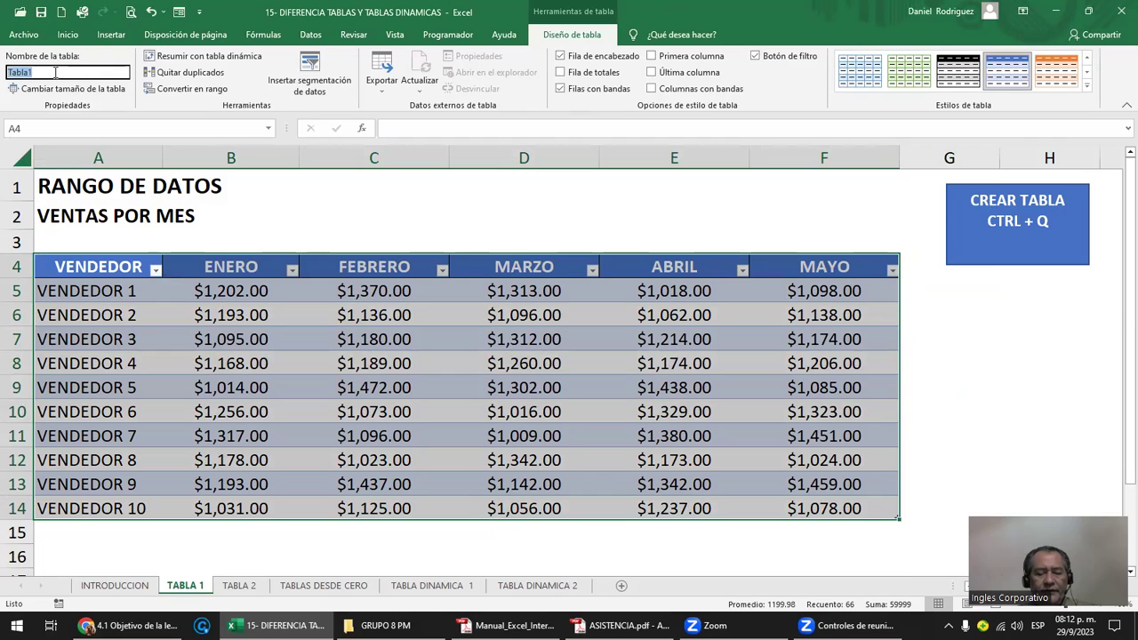
pyautogui.write('Venta')
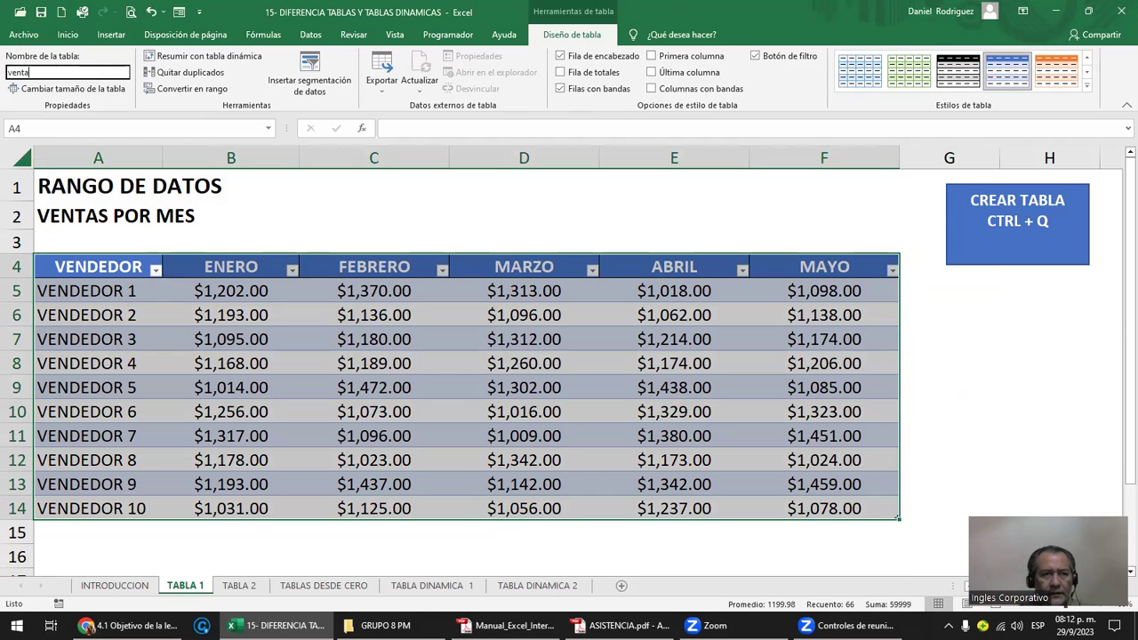
pyautogui.press('BackSpace')
pyautogui.press('BackSpace')
pyautogui.press('BackSpace')
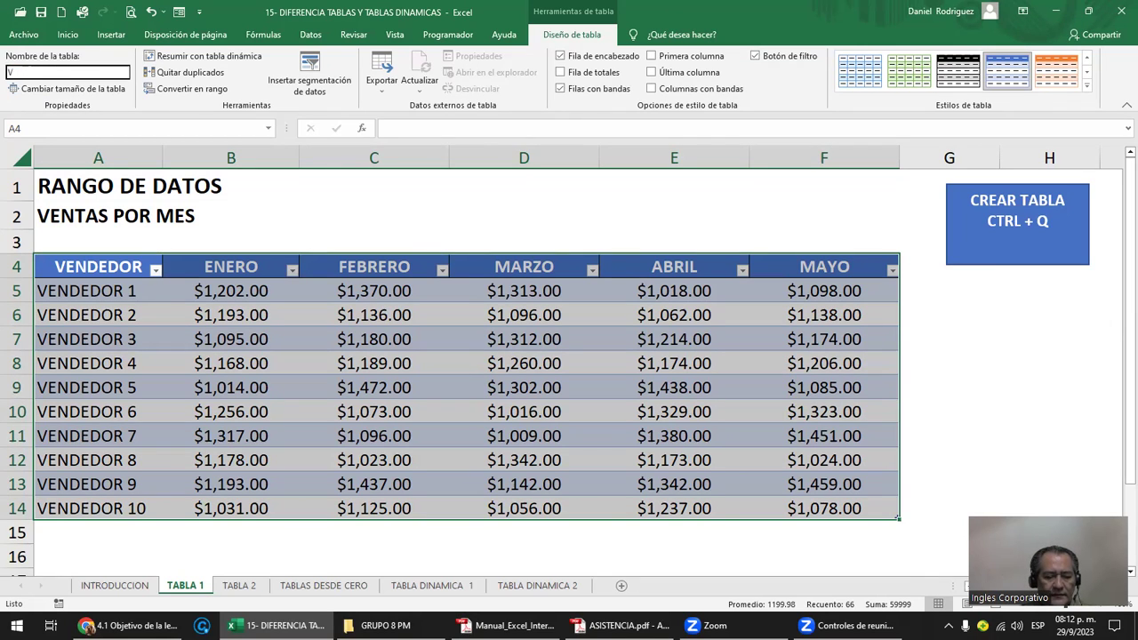
pyautogui.write('ENTAS_MES')
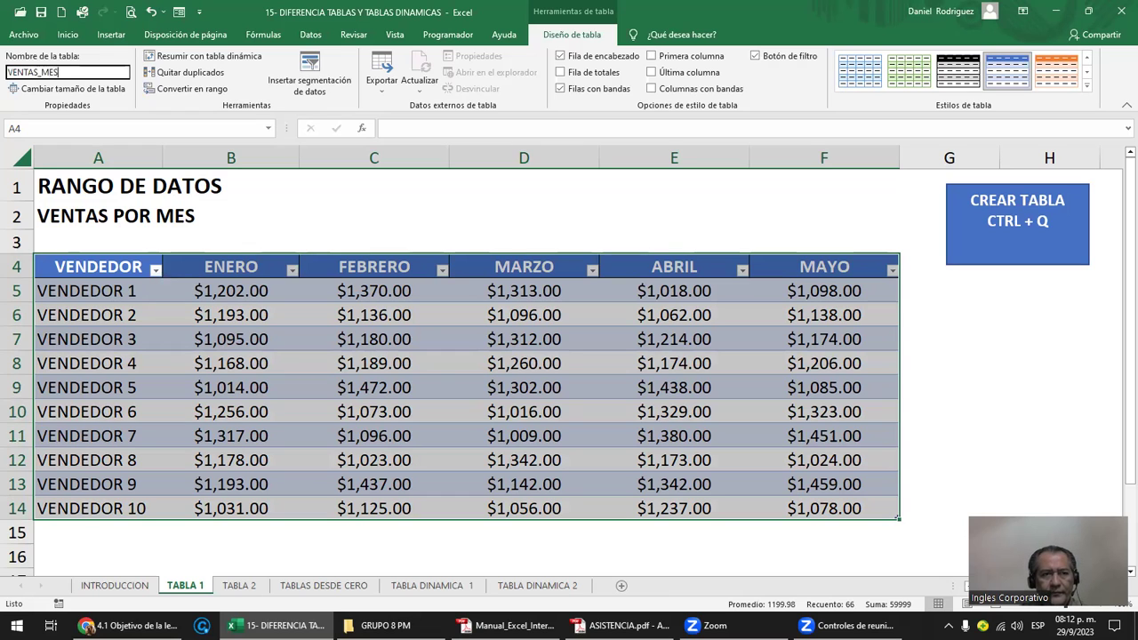
pyautogui.press('Return')
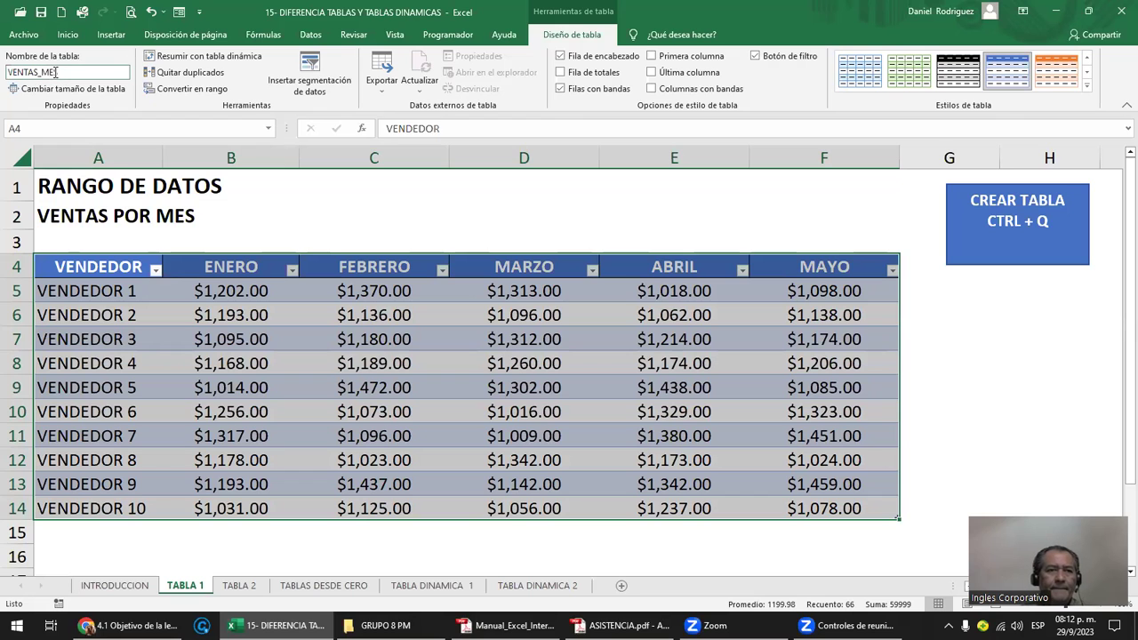
# - Inspect the table's filter headers, then add a row from F14 with Tab and undo it
pyautogui.click(316, 203)
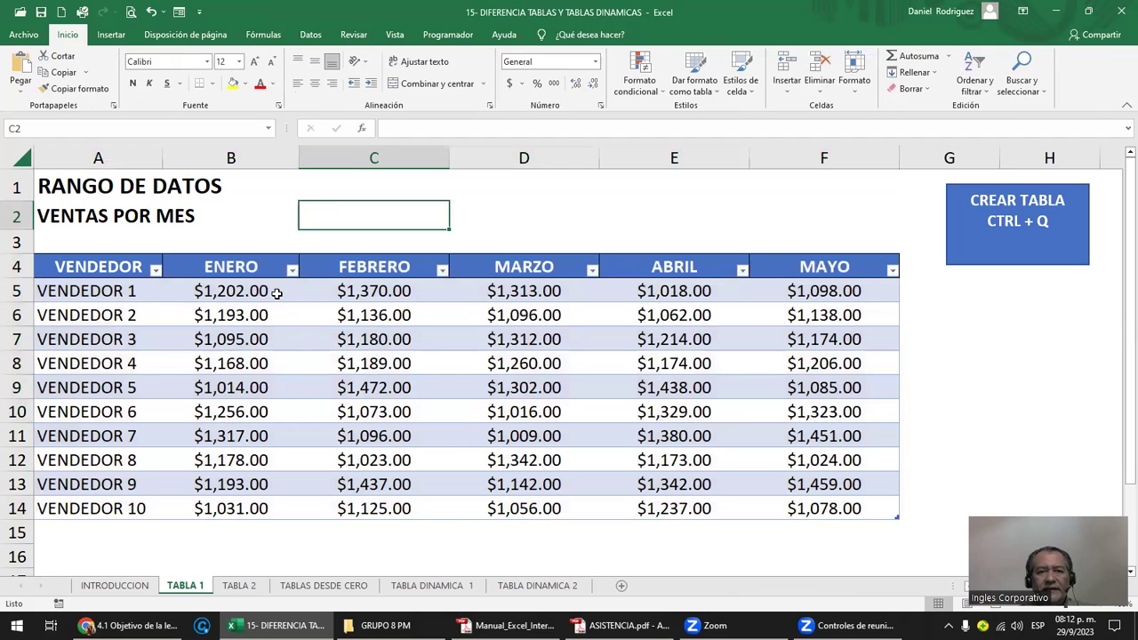
pyautogui.click(155, 270)
pyautogui.click(156, 271)
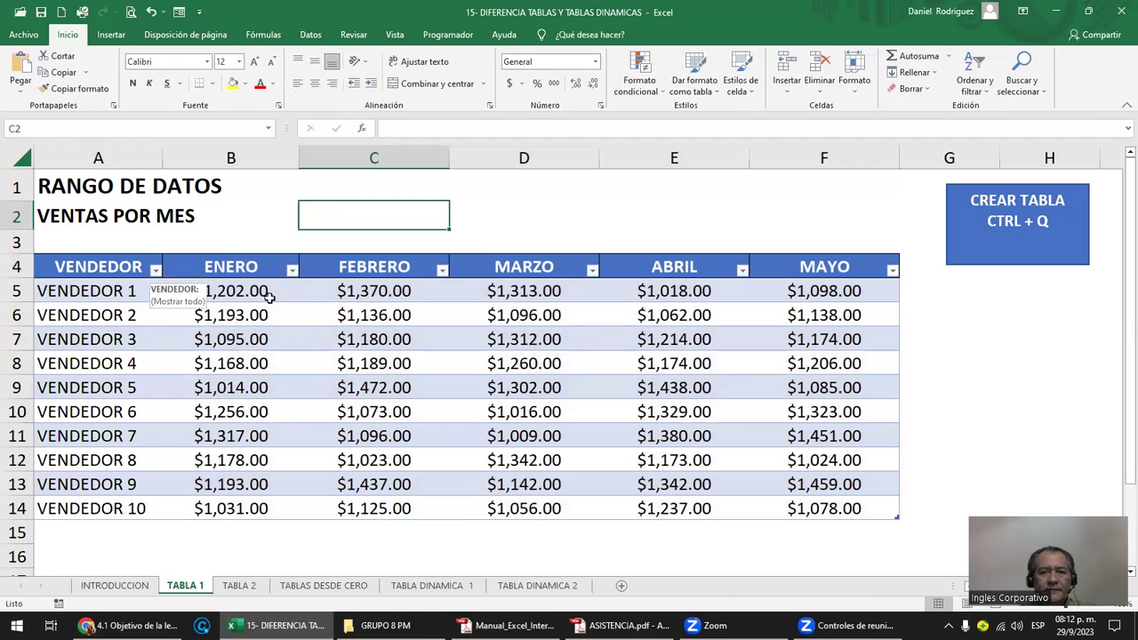
pyautogui.click(815, 514)
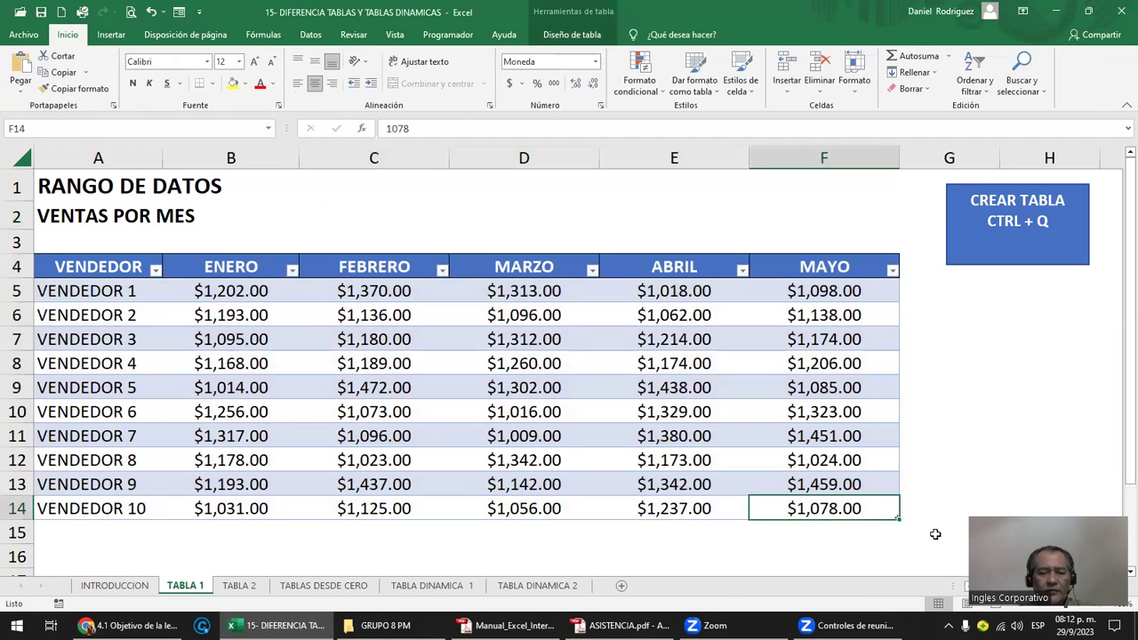
pyautogui.press('Tab')
pyautogui.press('Right')
pyautogui.press('Right')
pyautogui.press('Right')
pyautogui.press('Left')
pyautogui.press('Left')
pyautogui.press('Left')
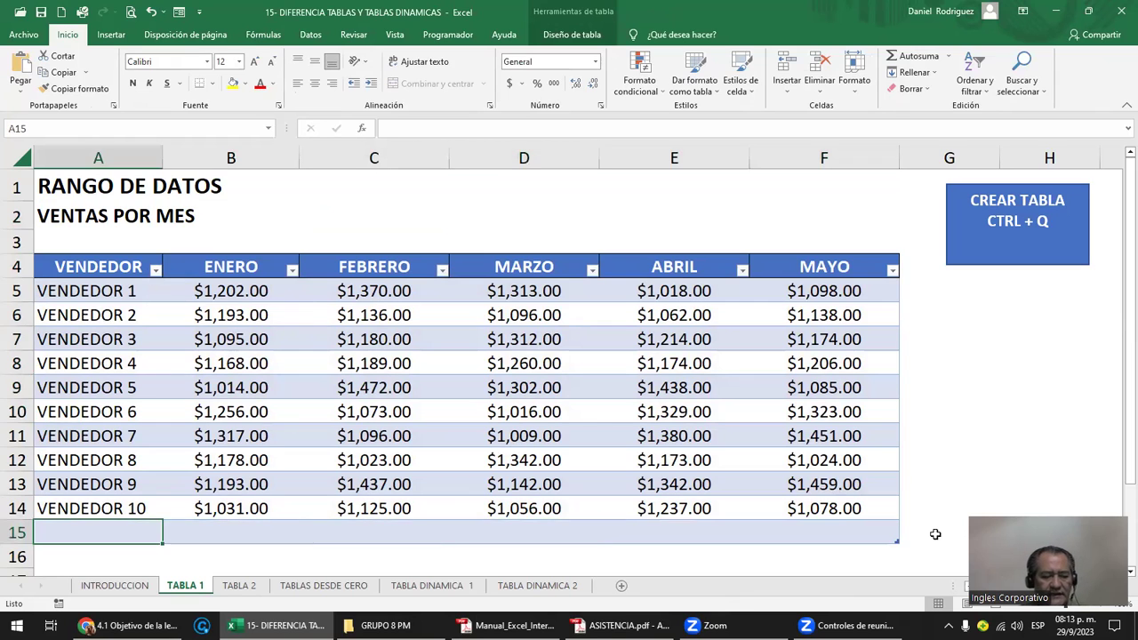
pyautogui.hotkey('ctrl', 'z')
pyautogui.press('Left')
pyautogui.press('Left')
pyautogui.press('Left')
pyautogui.press('Left')
pyautogui.press('Down')
pyautogui.press('Left')
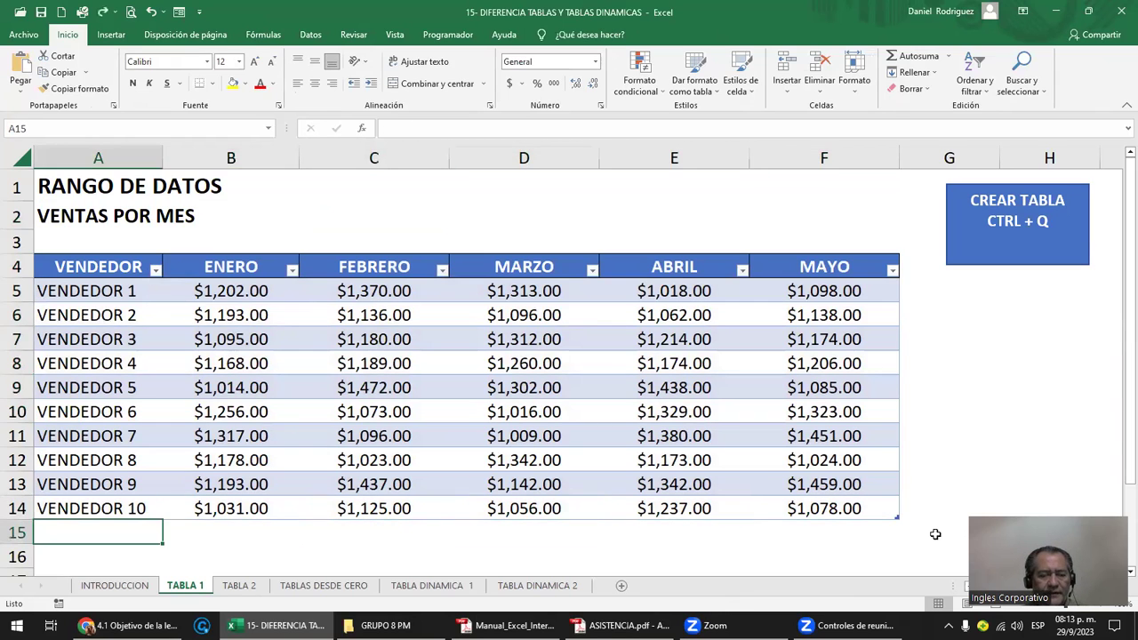
# - Enter VENDEDOR 11 in A15 so the table extends to row 15
pyautogui.write('VE')
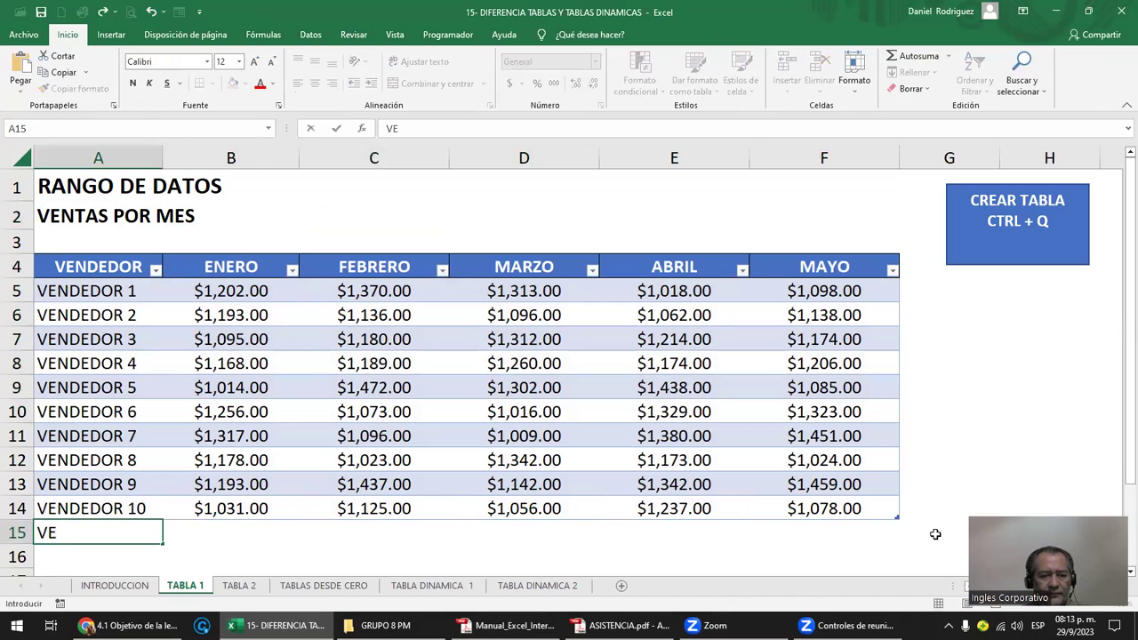
pyautogui.write('NDEDOR ')
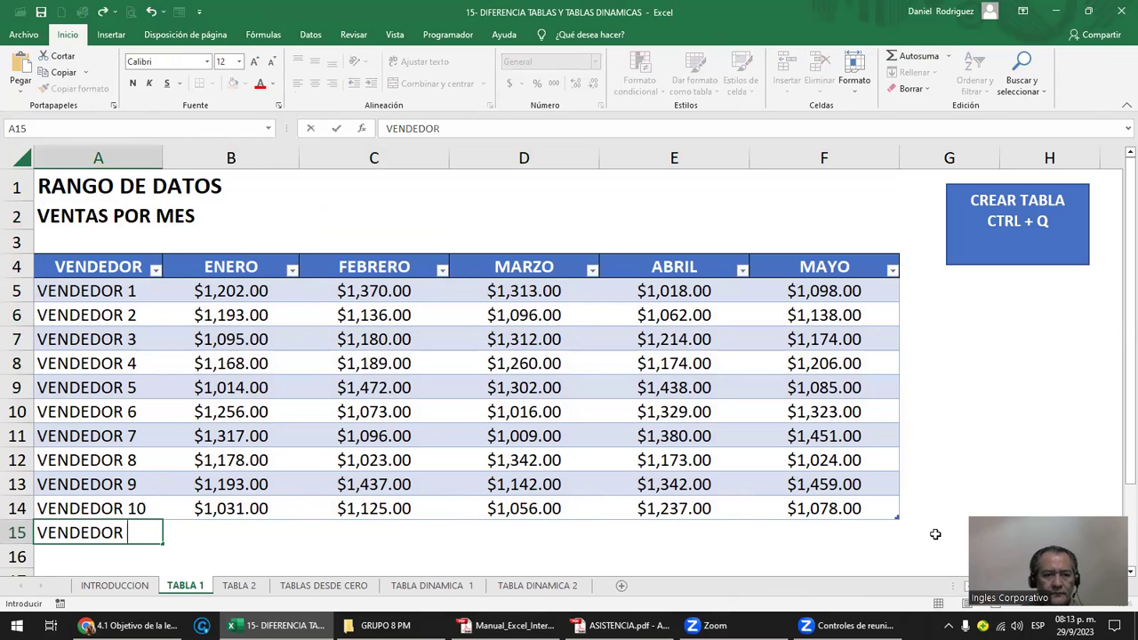
pyautogui.write('10')
pyautogui.press('BackSpace')
pyautogui.write('1')
pyautogui.press('Tab')
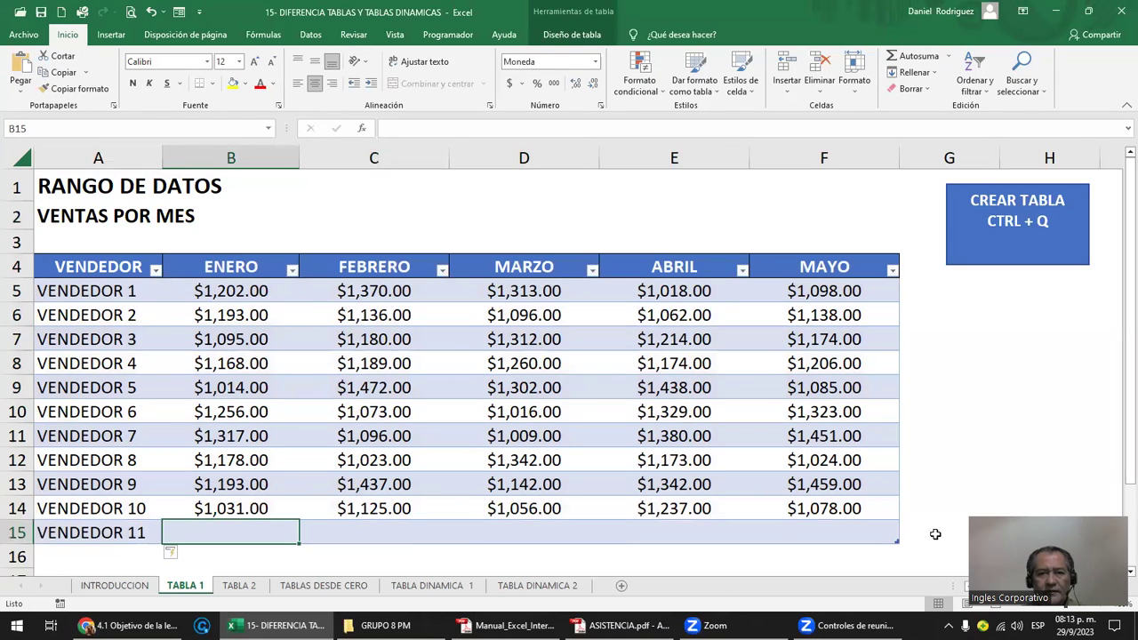
# - Move the CREAR TABLA note box right to columns H–I
pyautogui.click(907, 260)
pyautogui.scroll(-1, 907, 259)
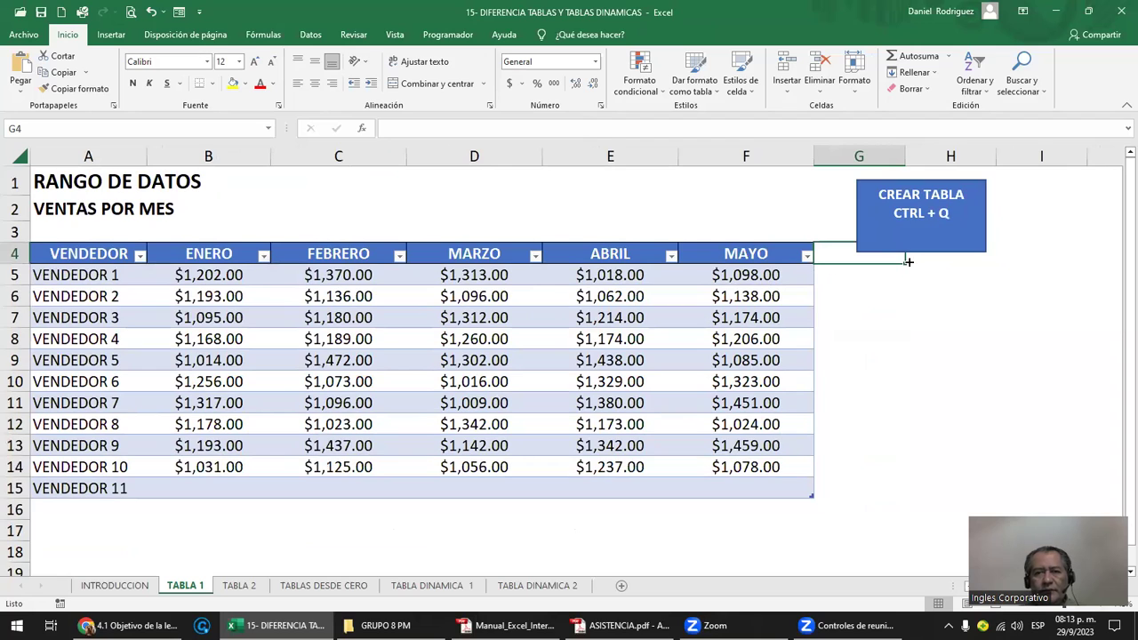
pyautogui.click(865, 177)
pyautogui.moveTo(877, 180); pyautogui.dragTo(941, 187)
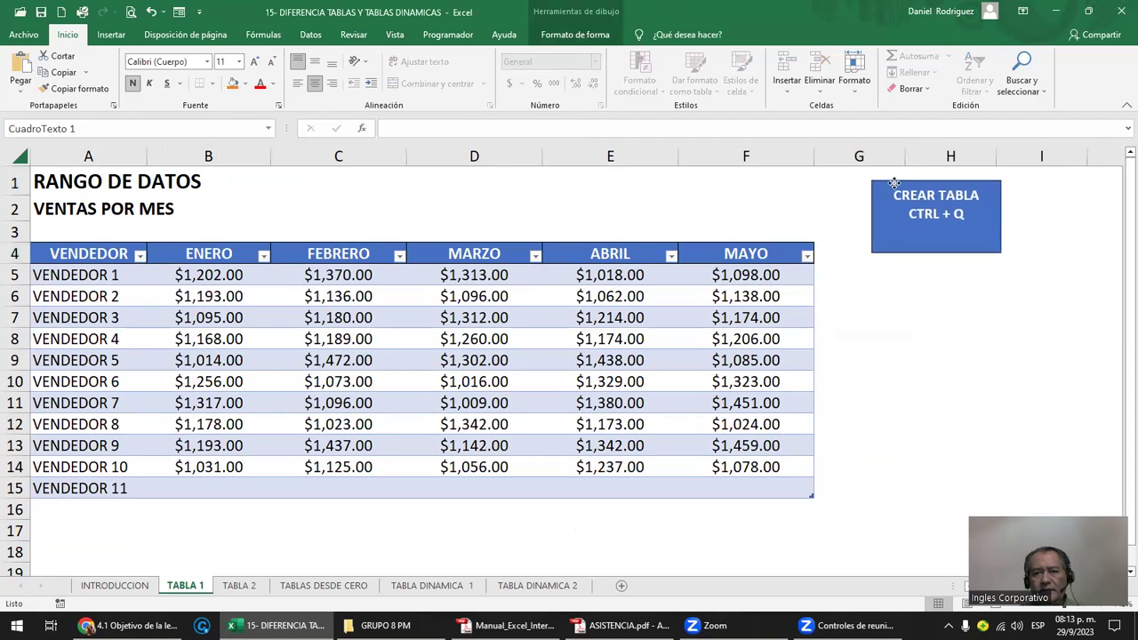
pyautogui.click(854, 258)
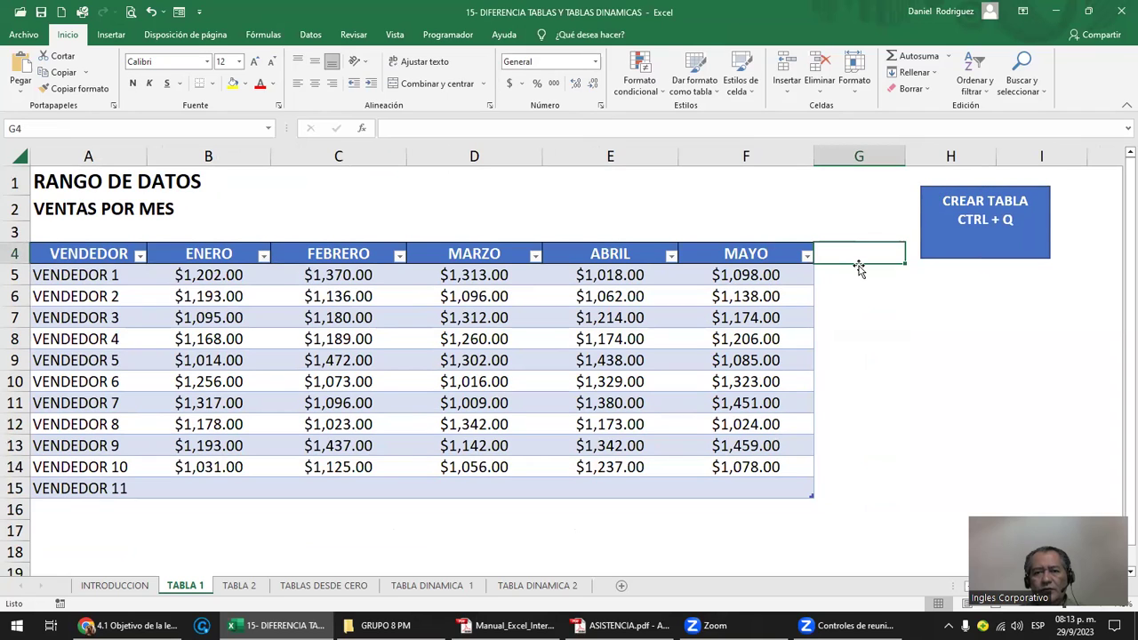
# - Test the table's auto-expansion with a JUNIO header and 2000 in G5, then undo both
pyautogui.write('JUN')
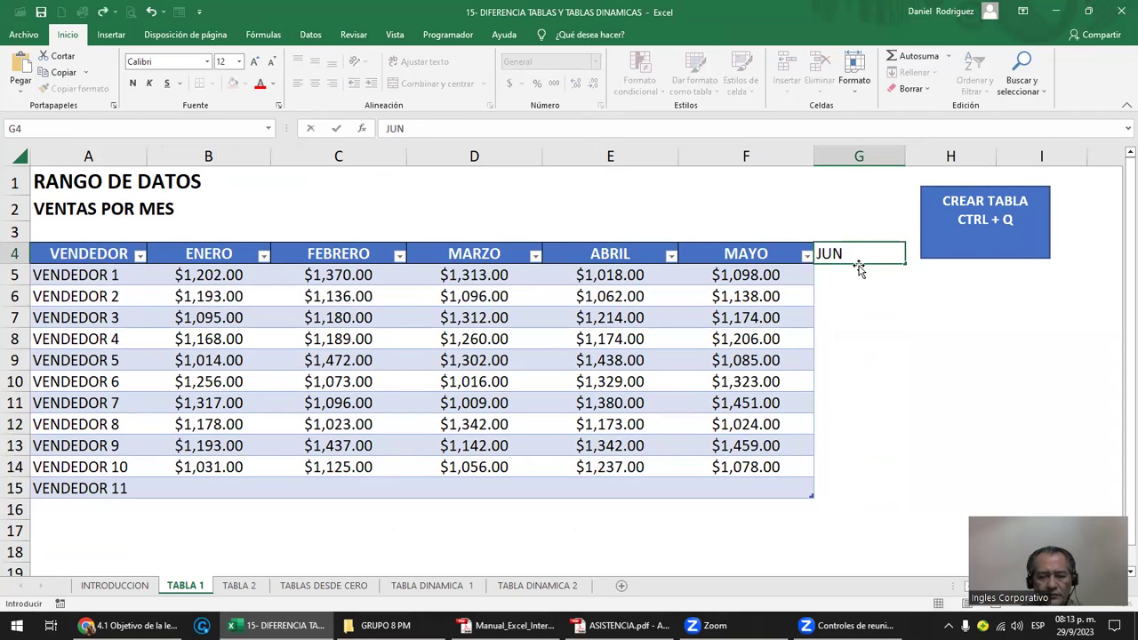
pyautogui.press('Return')
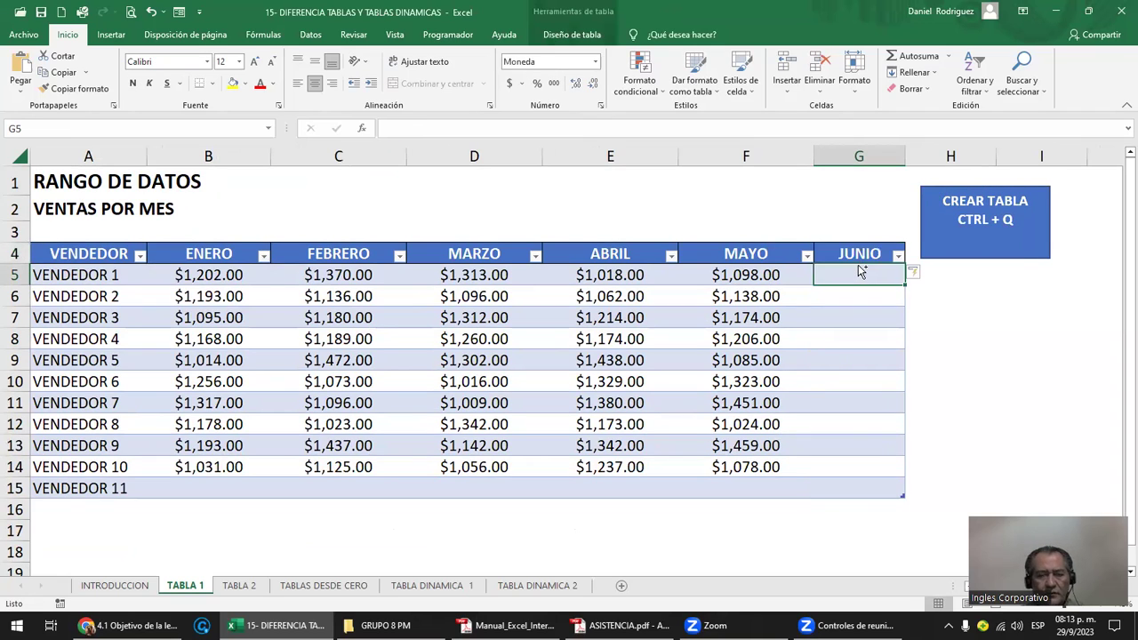
pyautogui.hotkey('ctrl', 'z')
pyautogui.press('Down')
pyautogui.click(860, 270)
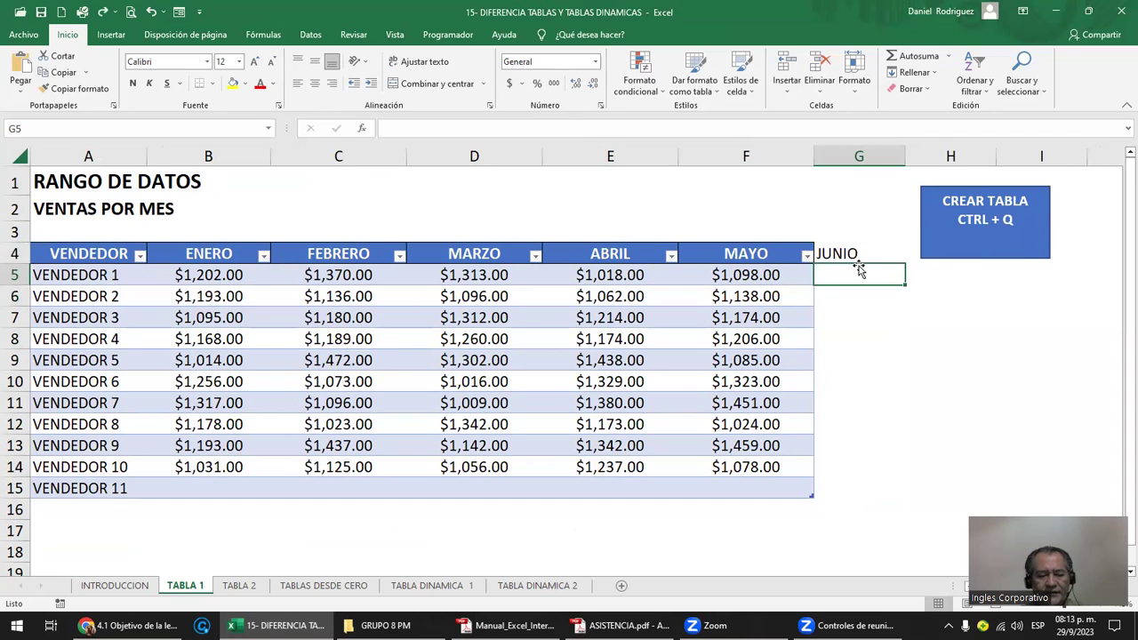
pyautogui.write('2')
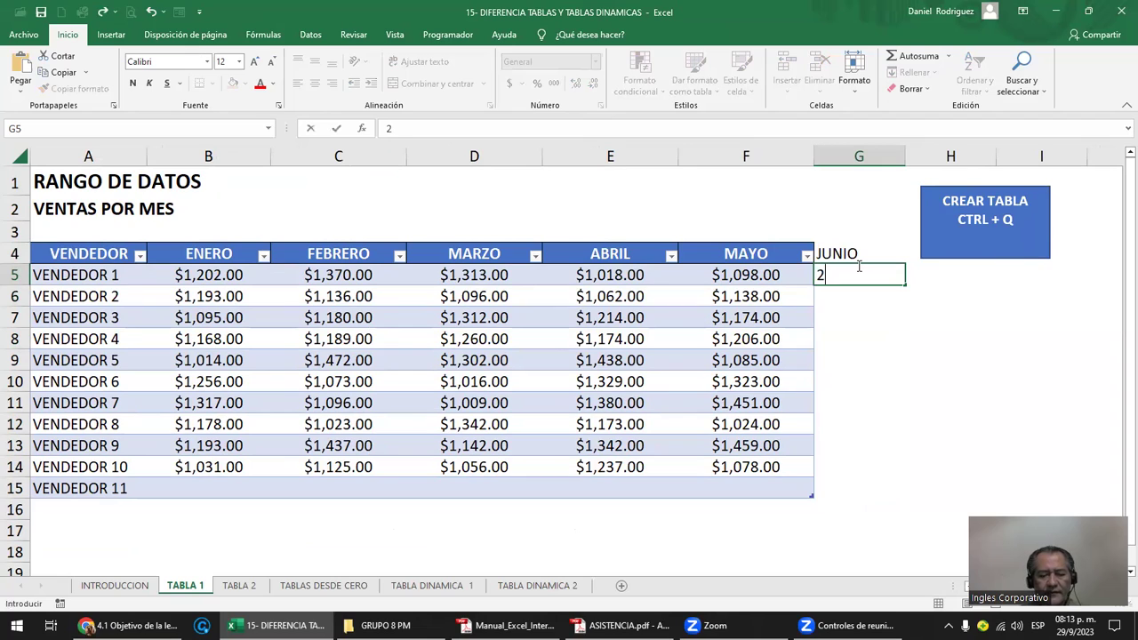
pyautogui.write('00')
pyautogui.press('Return')
pyautogui.click(860, 270)
pyautogui.hotkey('ctrl', 'z')
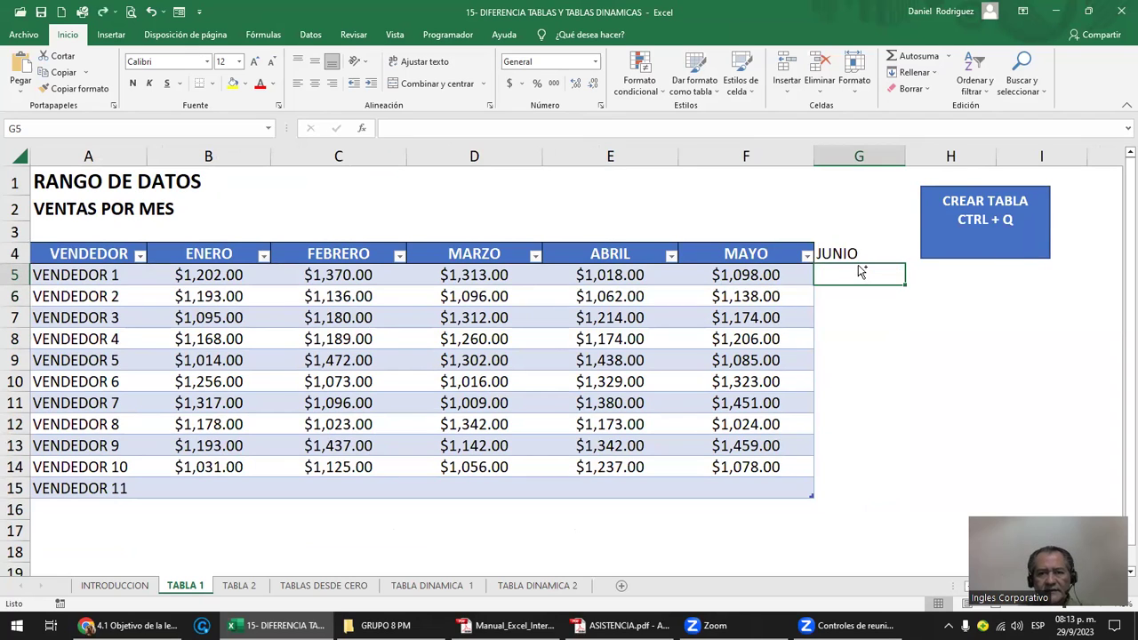
pyautogui.hotkey('ctrl', 'z')
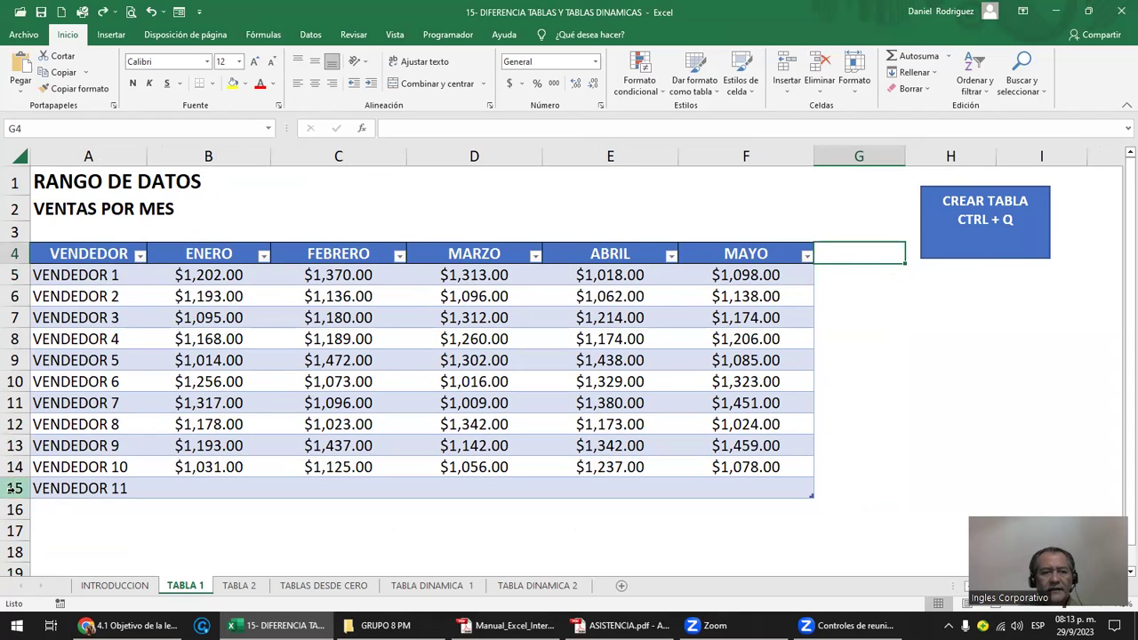
pyautogui.click(125, 486)
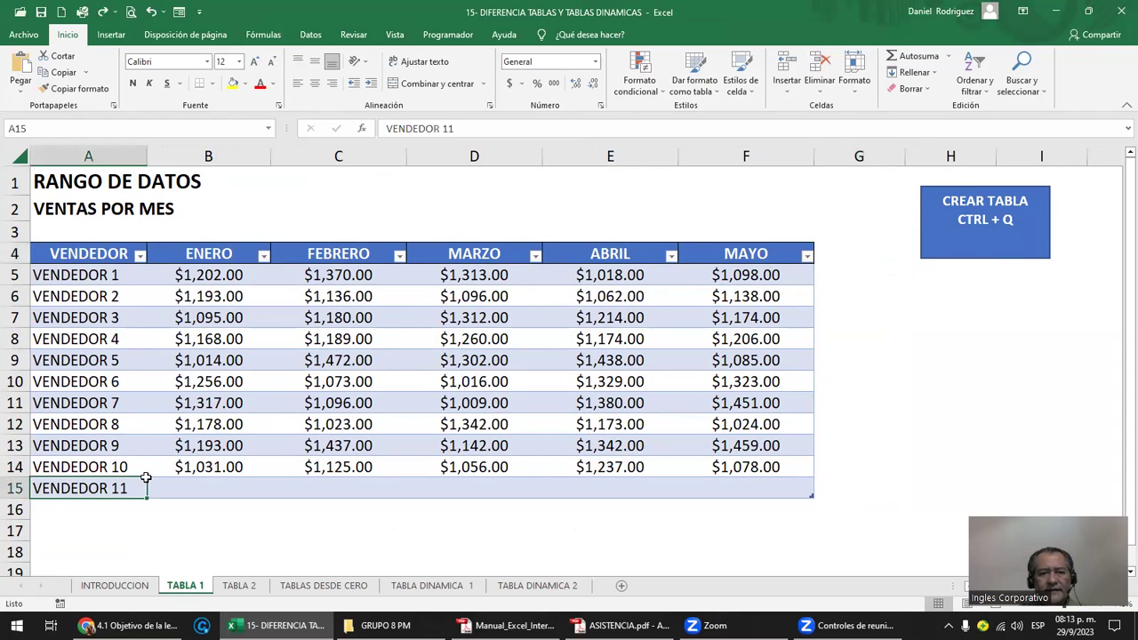
# - Add a TOTAL column in G4 filled with AutoSum of ENERO through MAYO per vendor
pyautogui.click(837, 259)
pyautogui.write('T')
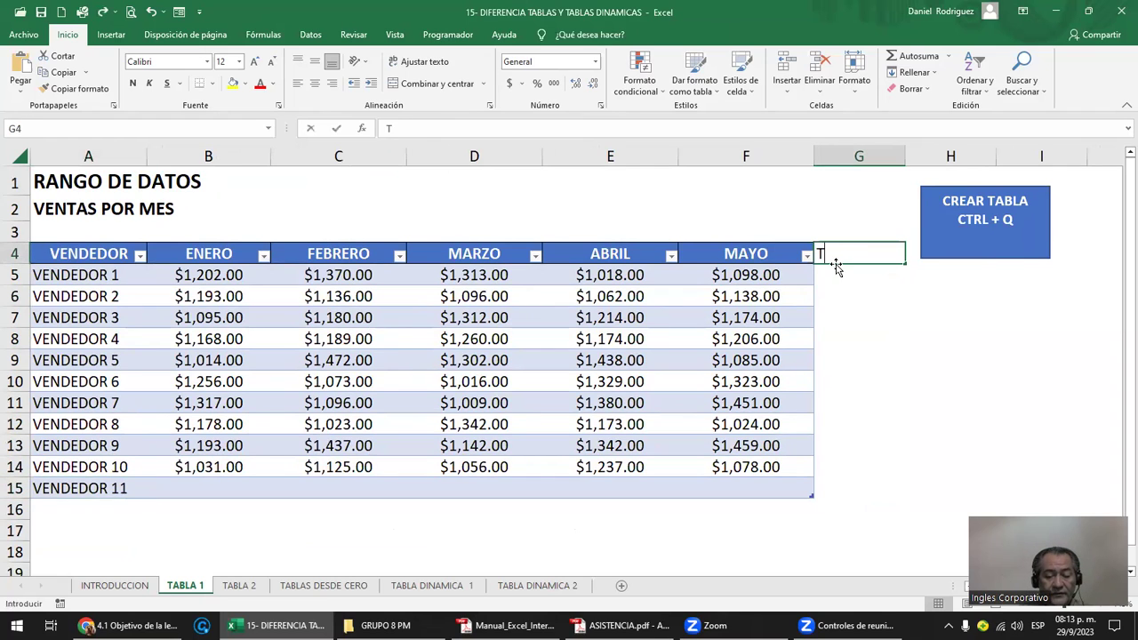
pyautogui.write('OTAL')
pyautogui.press('Return')
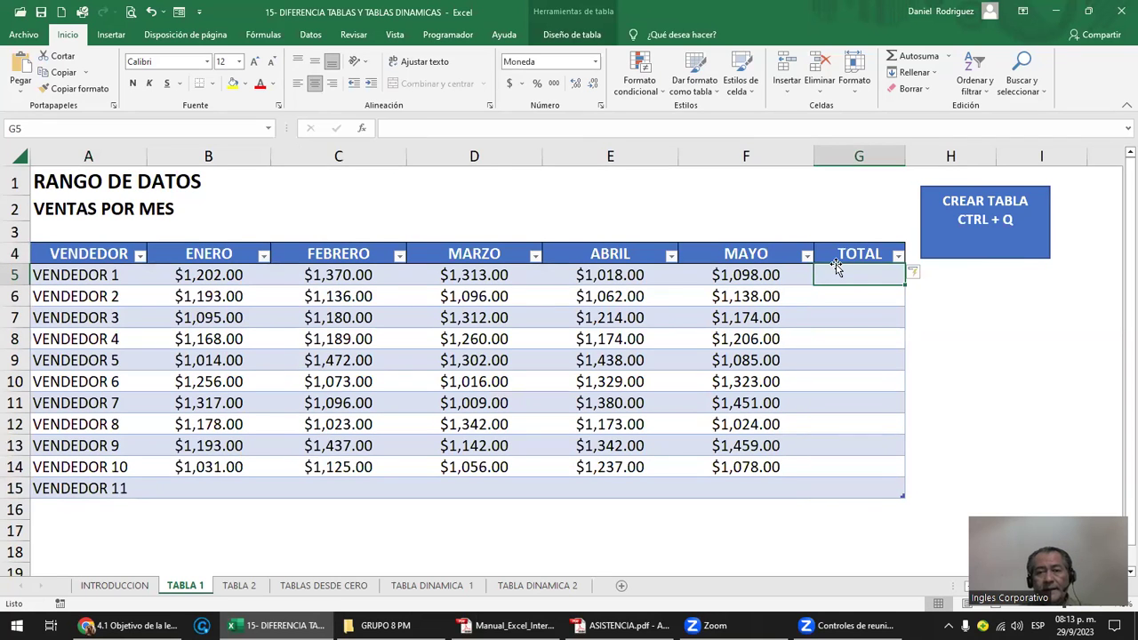
pyautogui.click(948, 55)
pyautogui.click(912, 74)
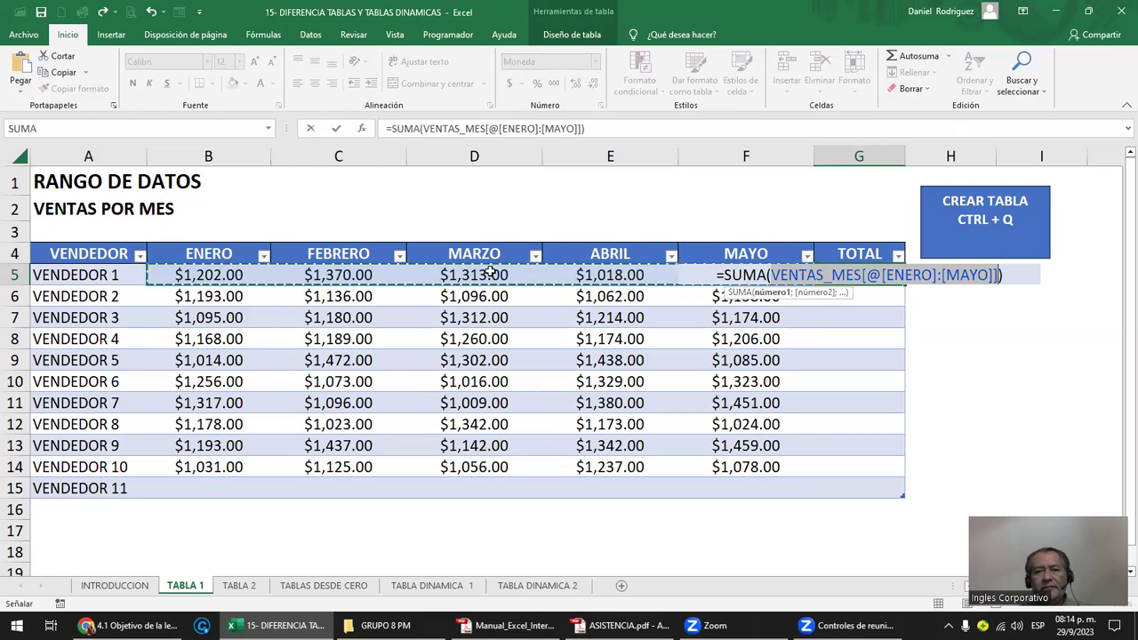
pyautogui.press('Return')
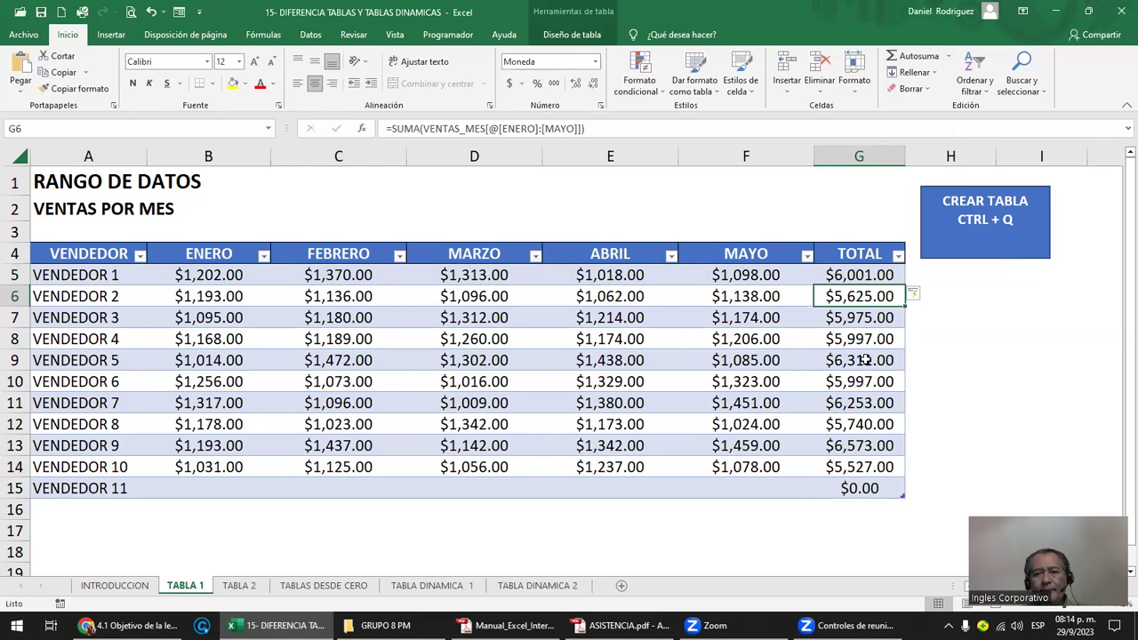
# - Hide the header filter buttons, then turn them back on, in Table Design
pyautogui.click(845, 487)
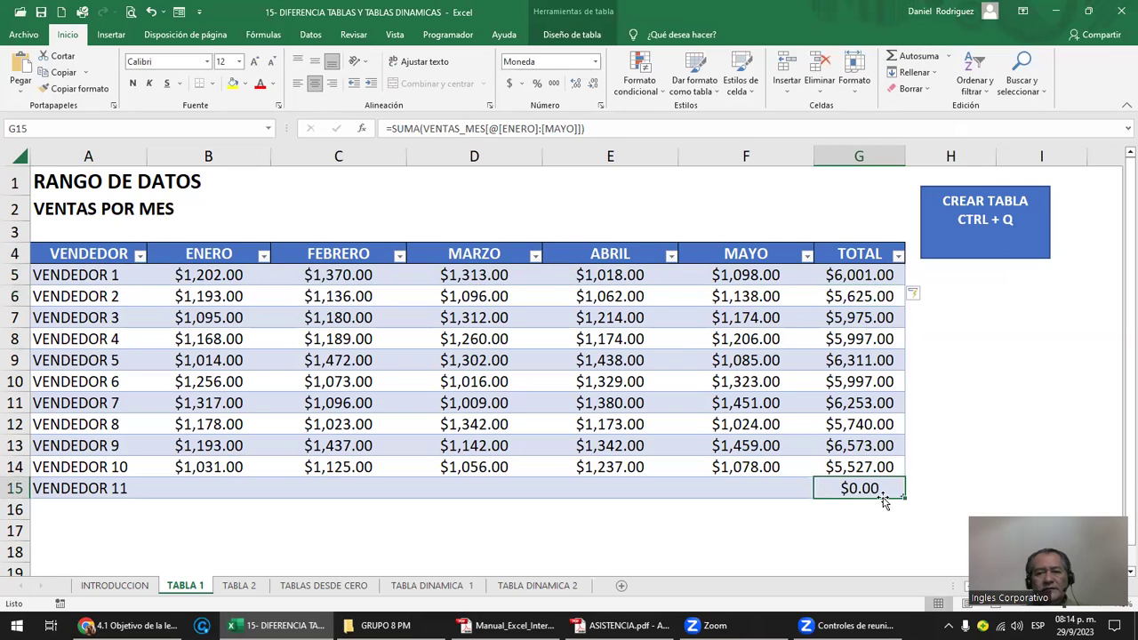
pyautogui.moveTo(185, 487); pyautogui.dragTo(699, 490)
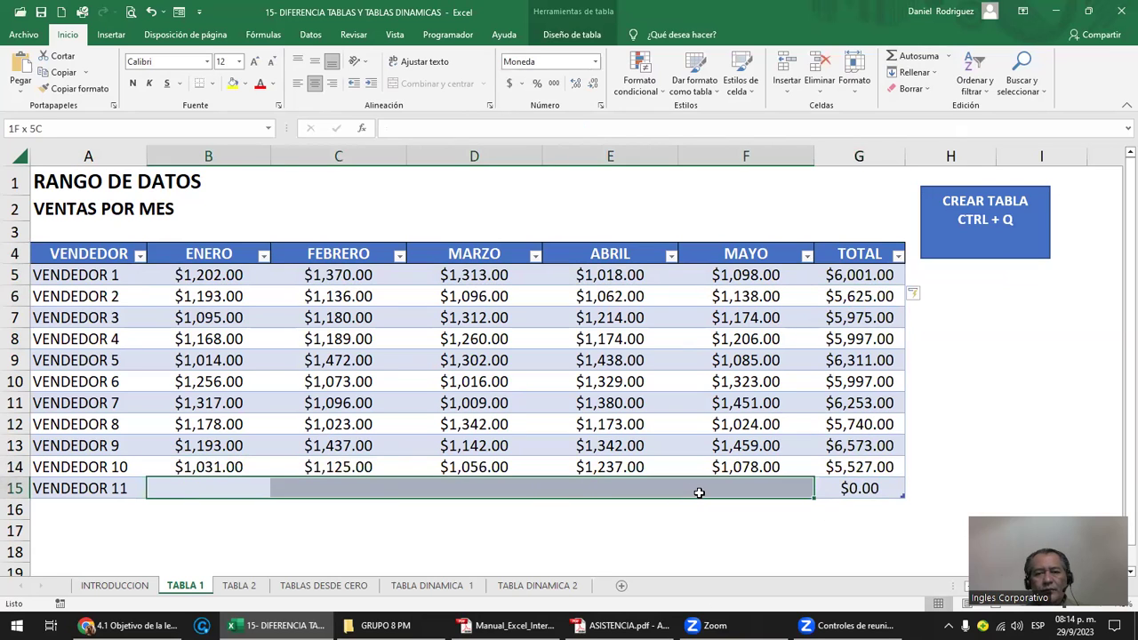
pyautogui.click(610, 255)
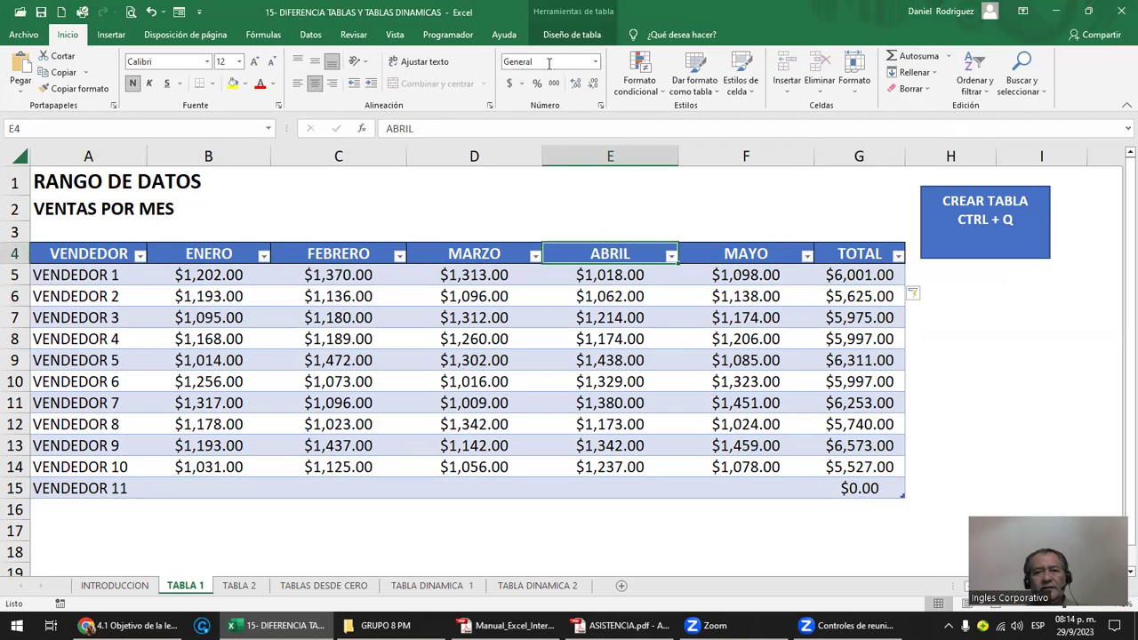
pyautogui.click(560, 36)
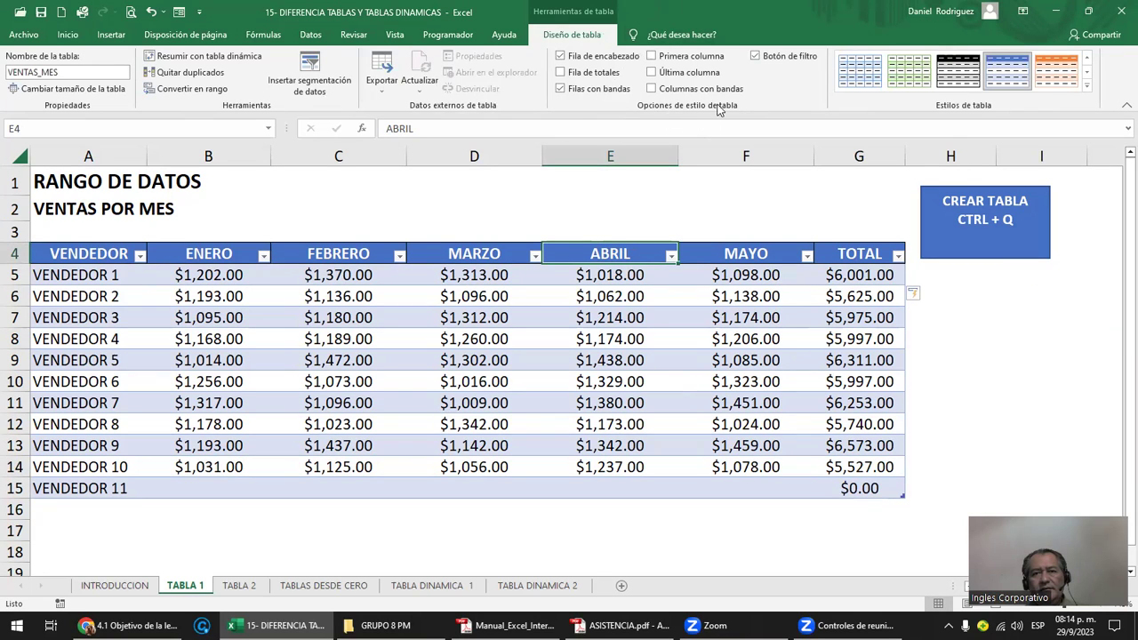
pyautogui.click(755, 57)
pyautogui.click(755, 56)
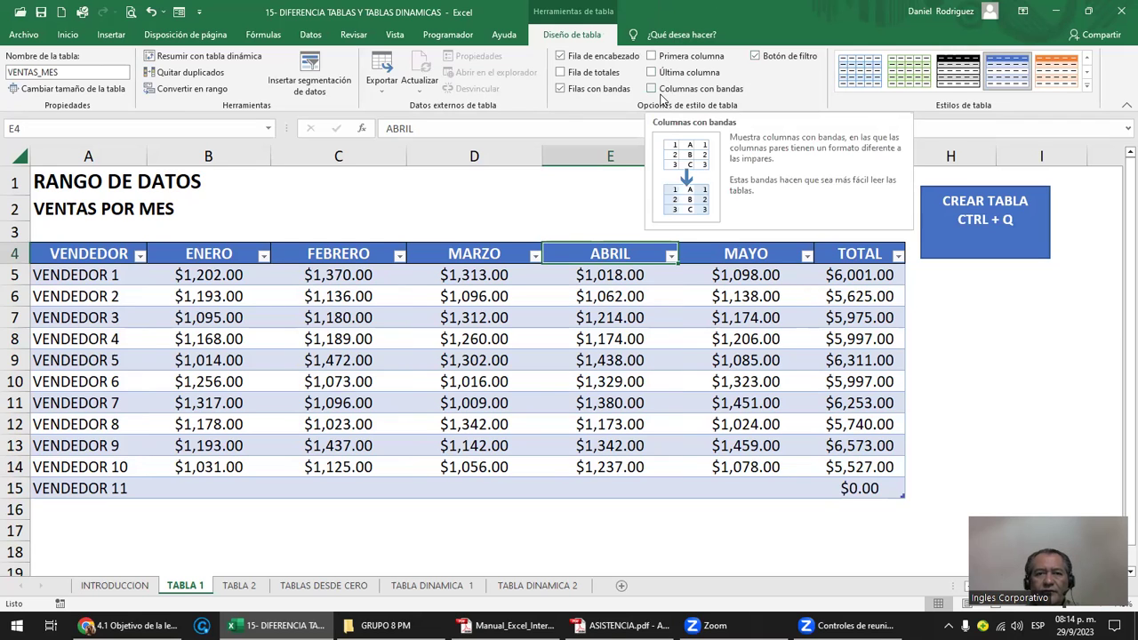
# - Add a Total row to VENTAS_MES, showing $59,999.00 under TOTAL
pyautogui.click(570, 76)
pyautogui.click(570, 77)
pyautogui.click(570, 77)
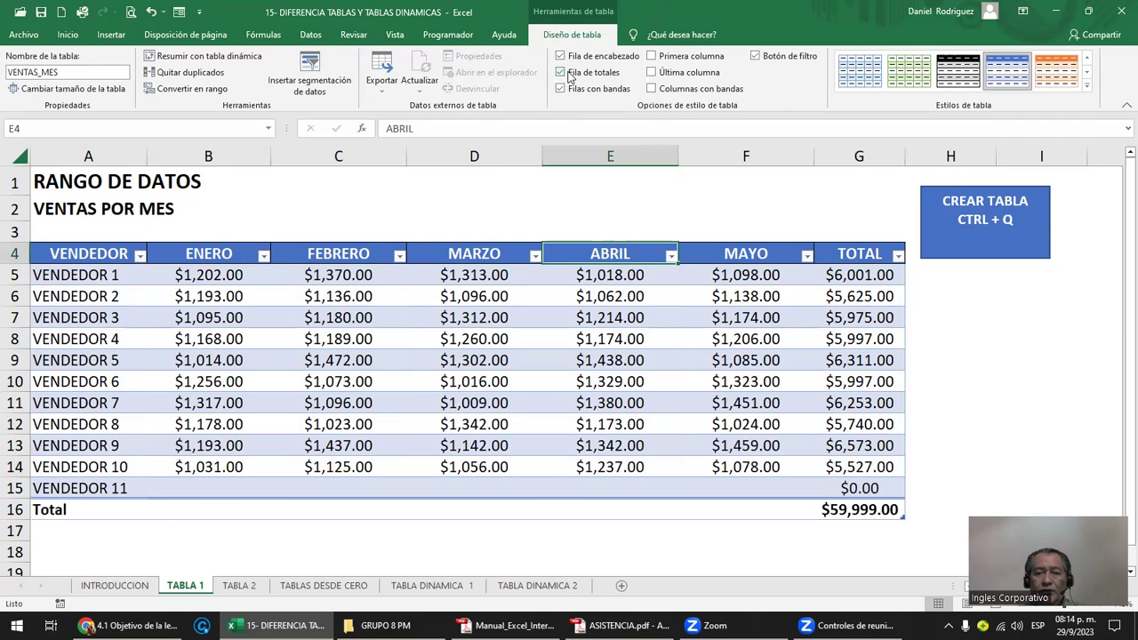
# - Change the TOTAL column's Total row function to Promedio, giving $5,454.45
pyautogui.click(570, 76)
pyautogui.click(570, 77)
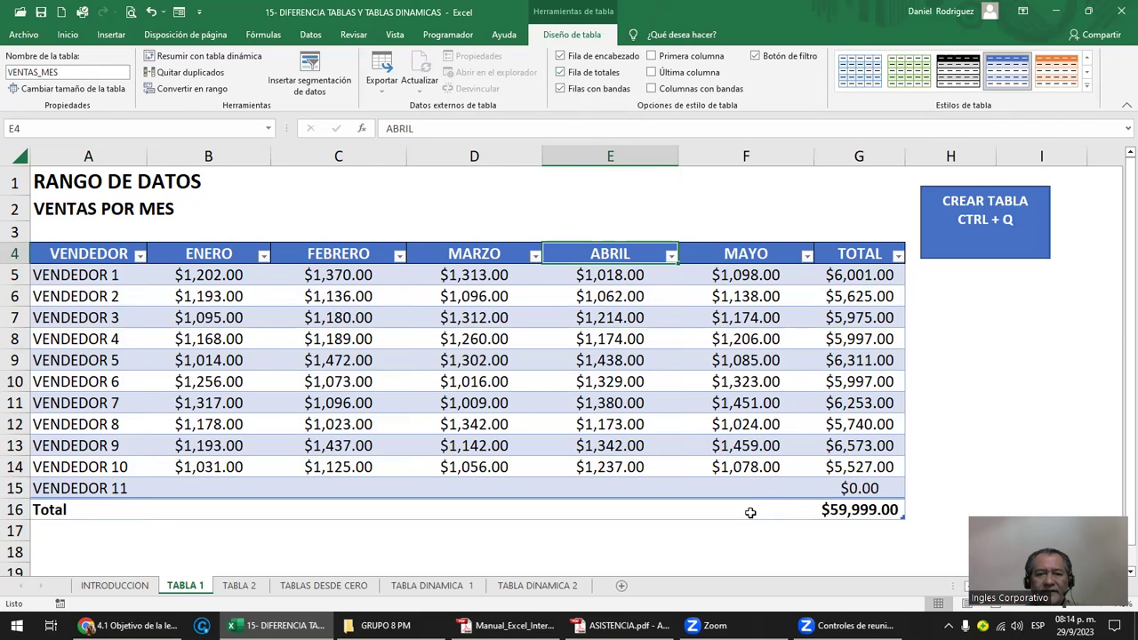
pyautogui.click(584, 73)
pyautogui.click(584, 73)
pyautogui.click(739, 506)
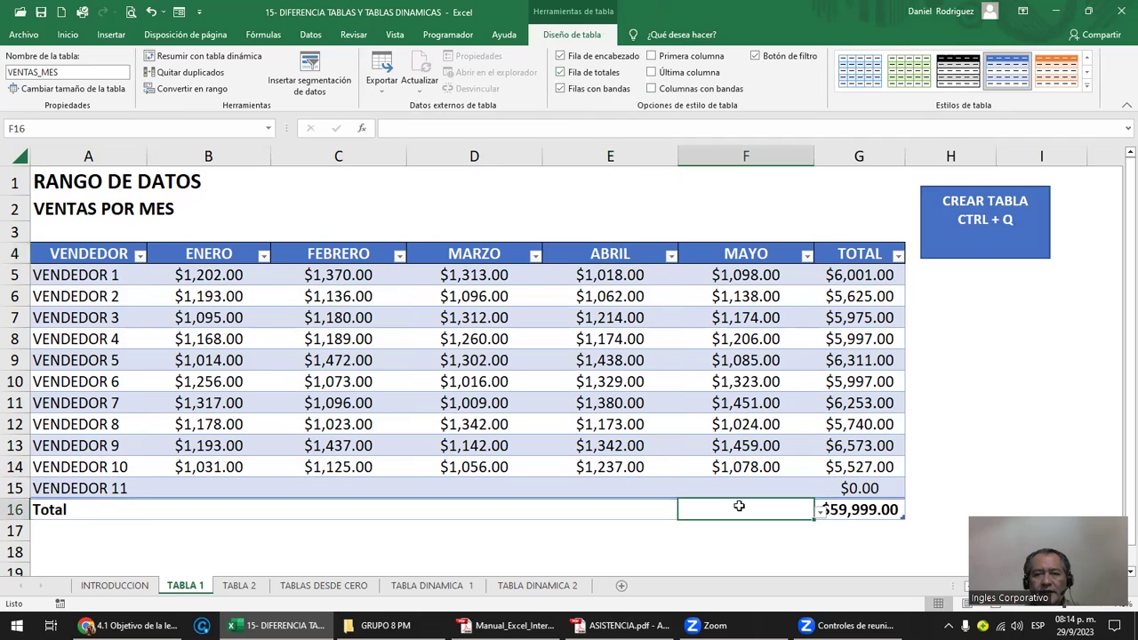
pyautogui.click(855, 510)
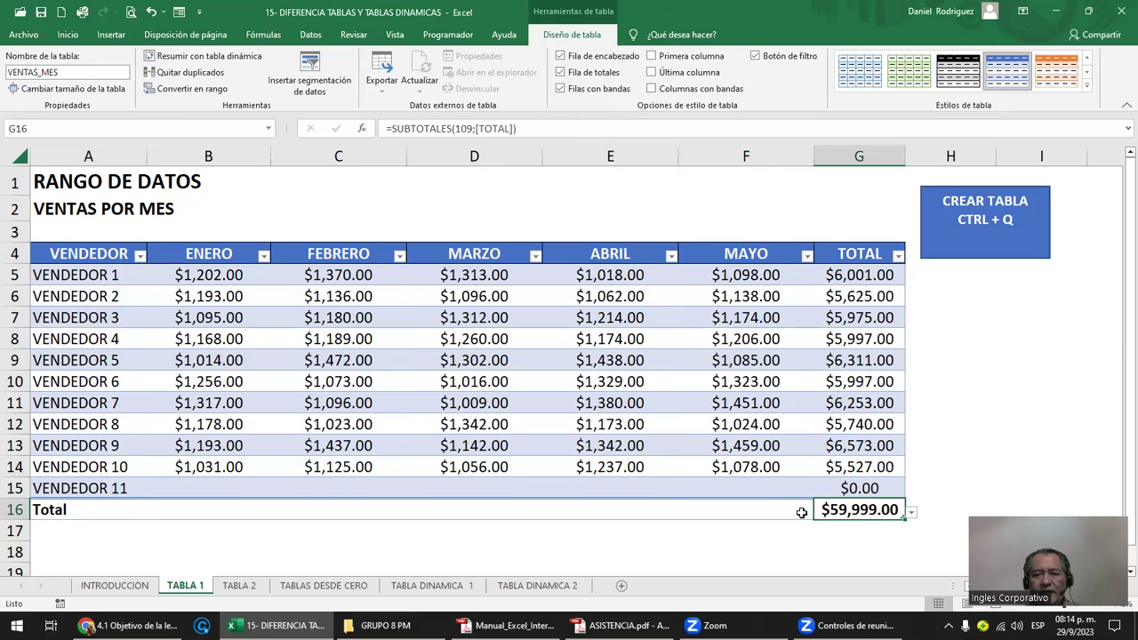
pyautogui.click(910, 513)
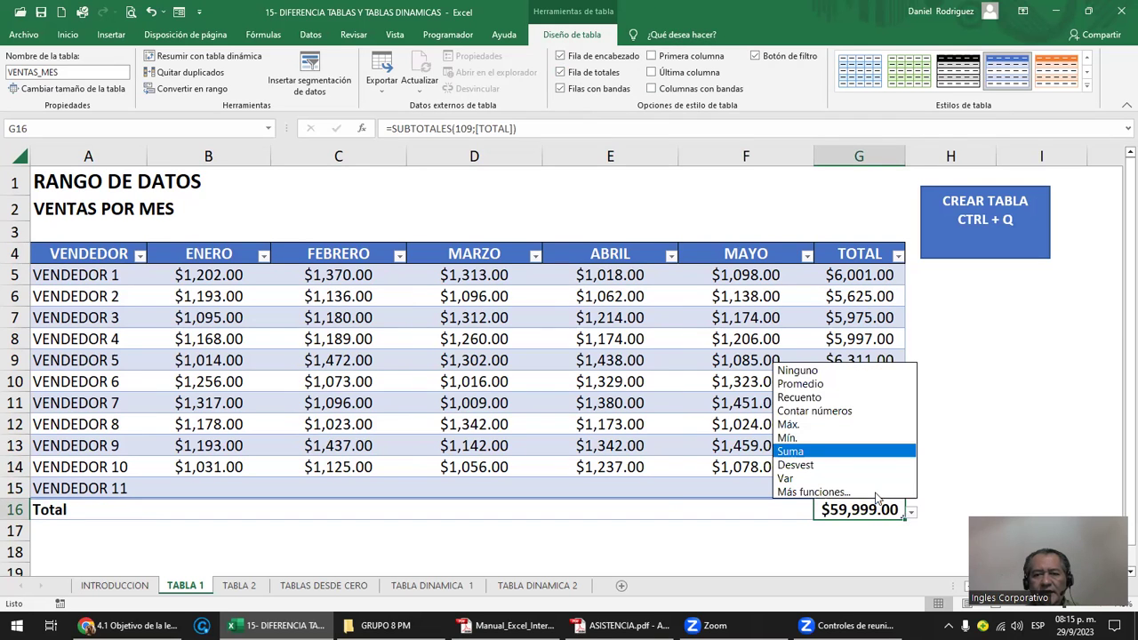
pyautogui.click(801, 383)
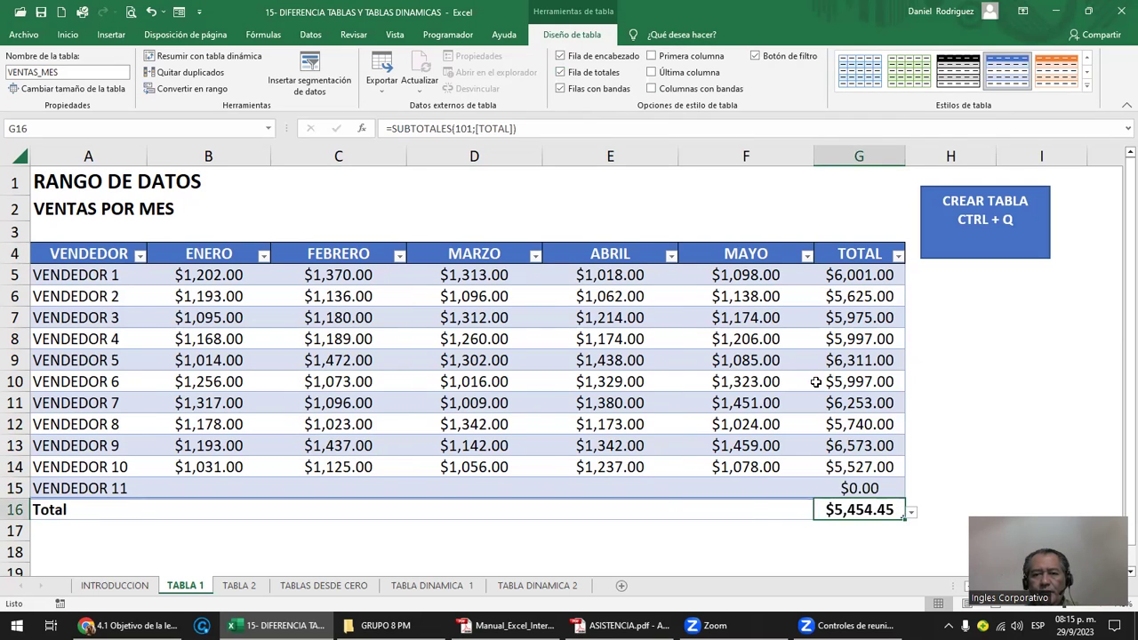
# - Set the MAYO total in F16 to Suma, giving $12,036.00
pyautogui.click(753, 507)
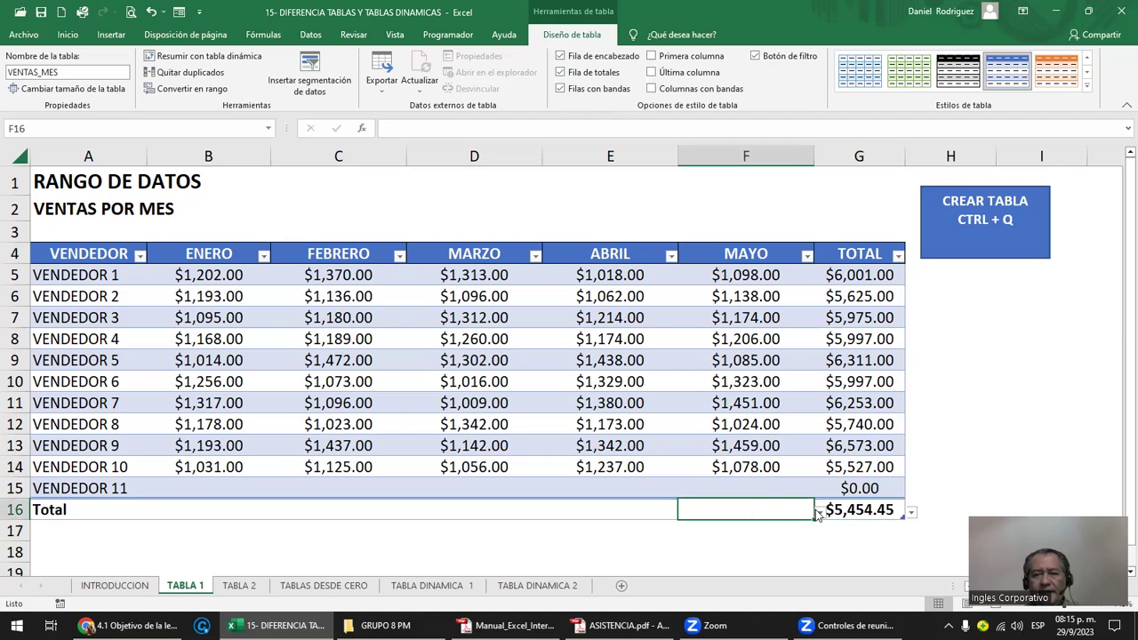
pyautogui.click(822, 507)
pyautogui.click(762, 505)
pyautogui.click(819, 513)
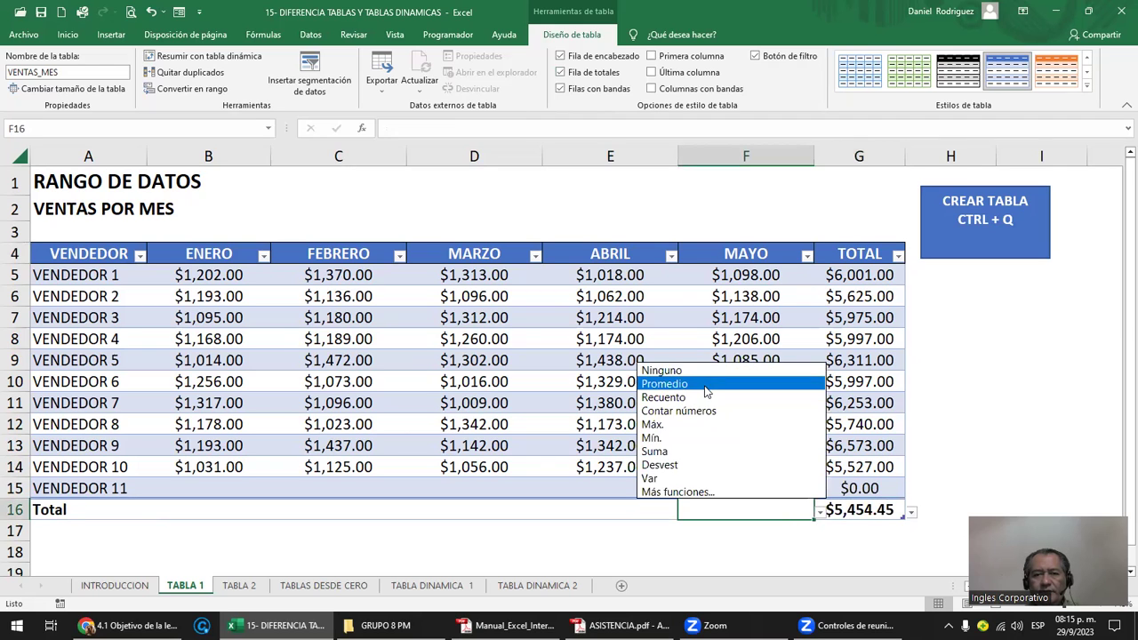
pyautogui.click(691, 452)
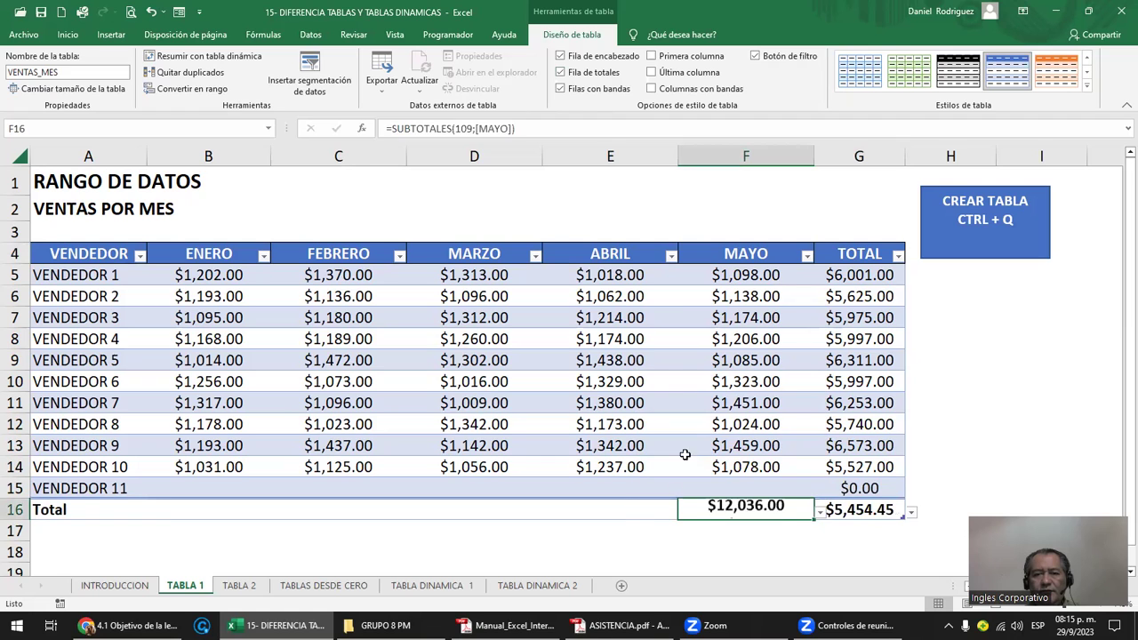
# - Sum ABRIL in E16 and copy that total into the ENERO–MARZO cells, showing $12,367.00
pyautogui.click(649, 512)
pyautogui.click(685, 512)
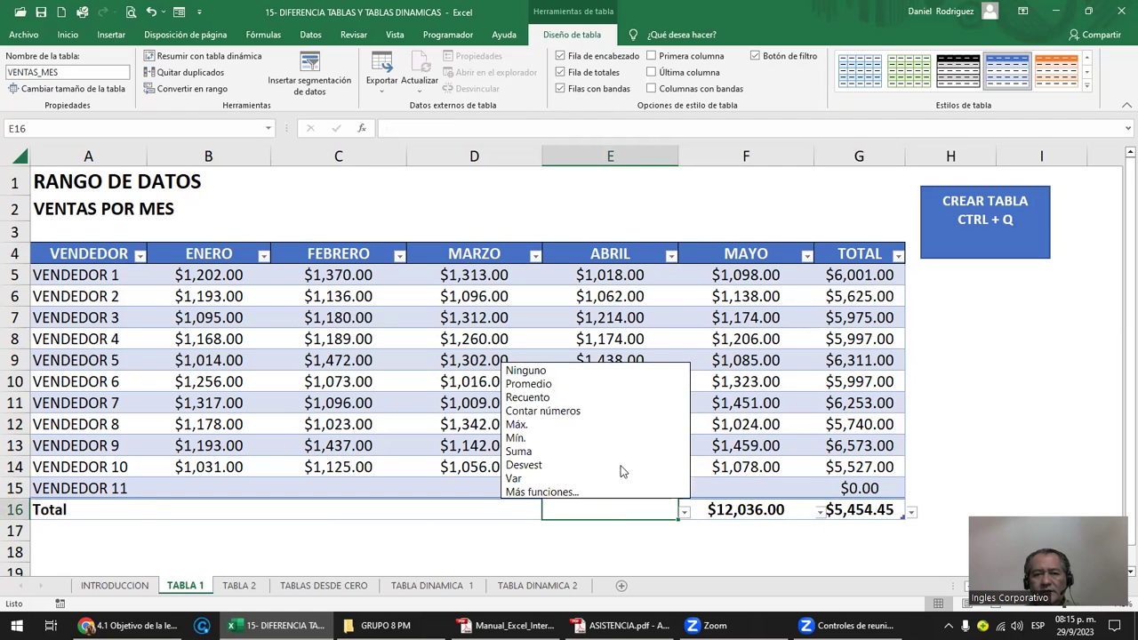
pyautogui.click(561, 453)
pyautogui.hotkey('ctrl', 'c')
pyautogui.press('Left')
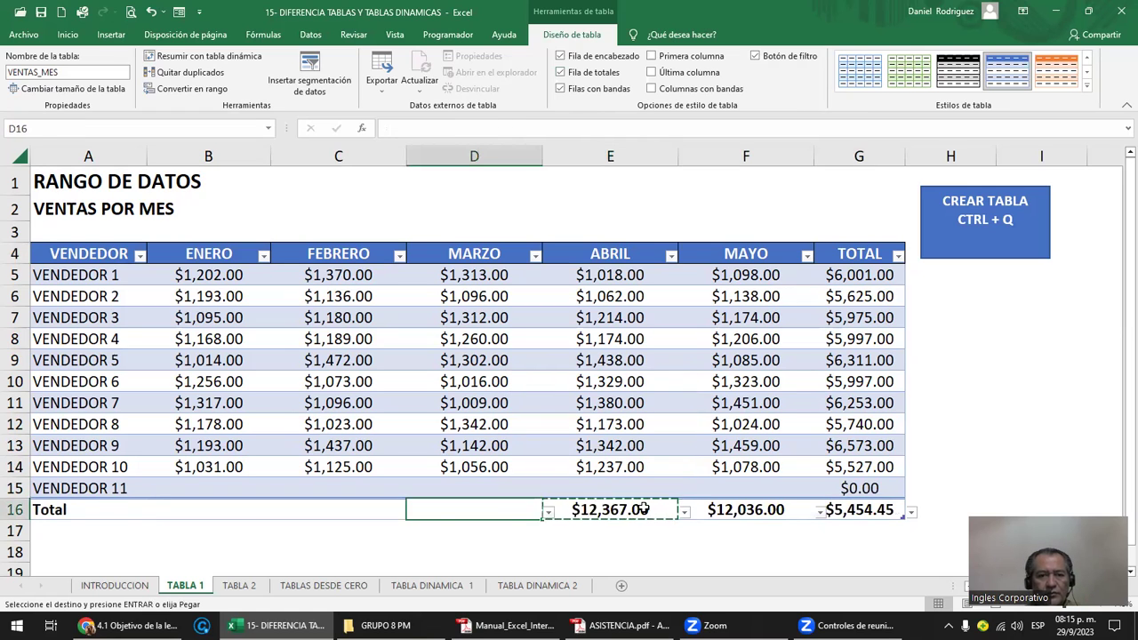
pyautogui.hotkey('shift', 'Left')
pyautogui.hotkey('shift', 'Left')
pyautogui.press('Return')
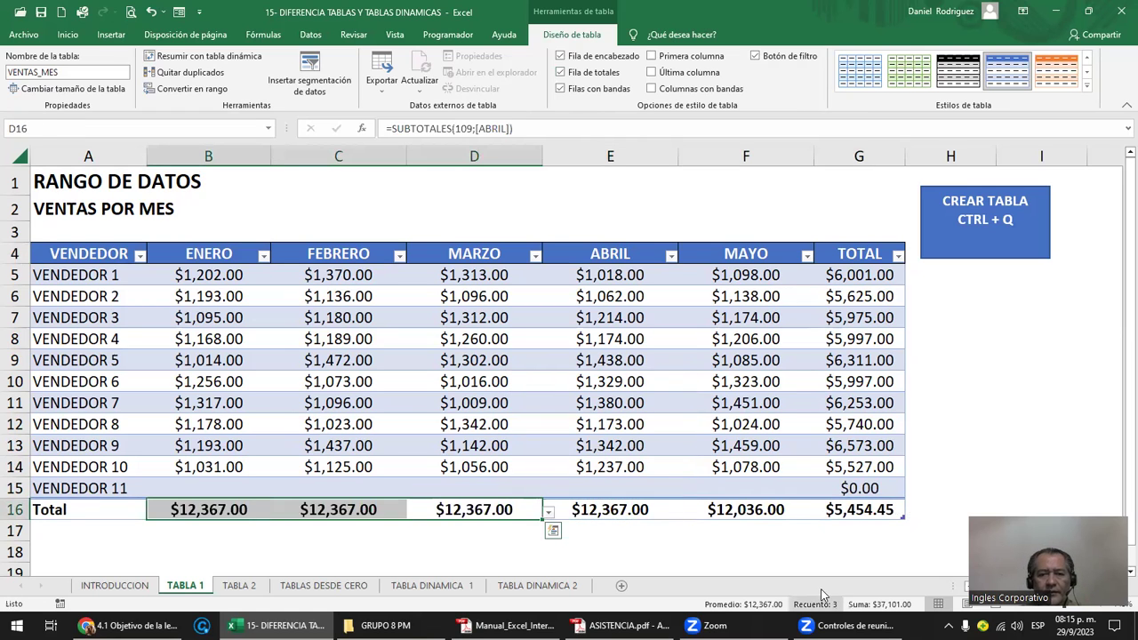
# - Inspect the ENERO total formula, then remove the Total row from the table
pyautogui.click(796, 538)
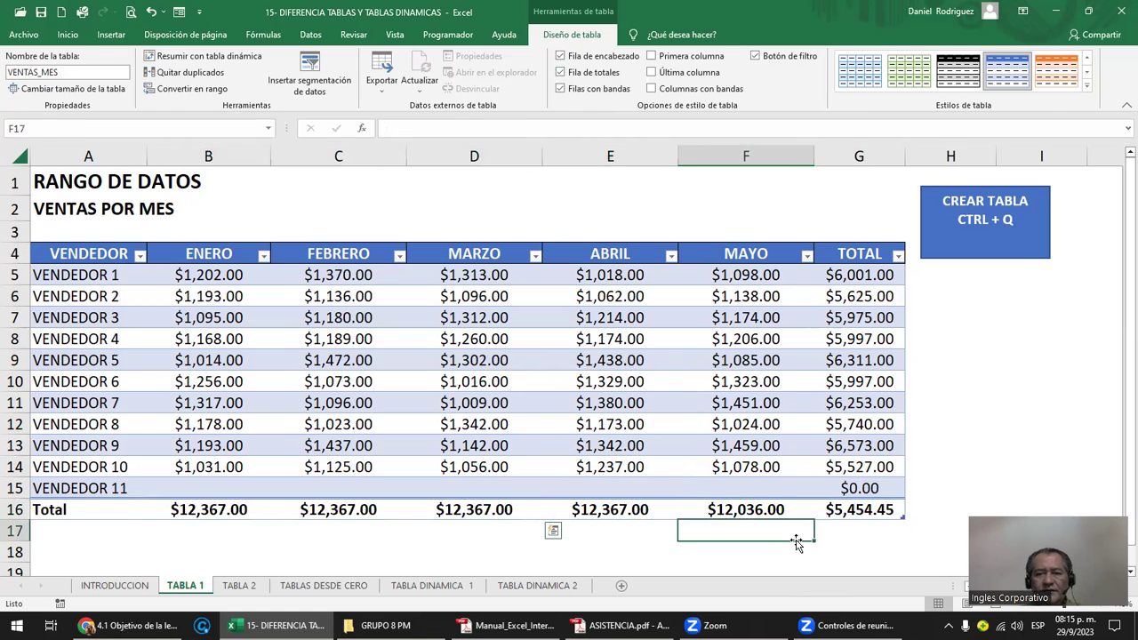
pyautogui.click(9, 511)
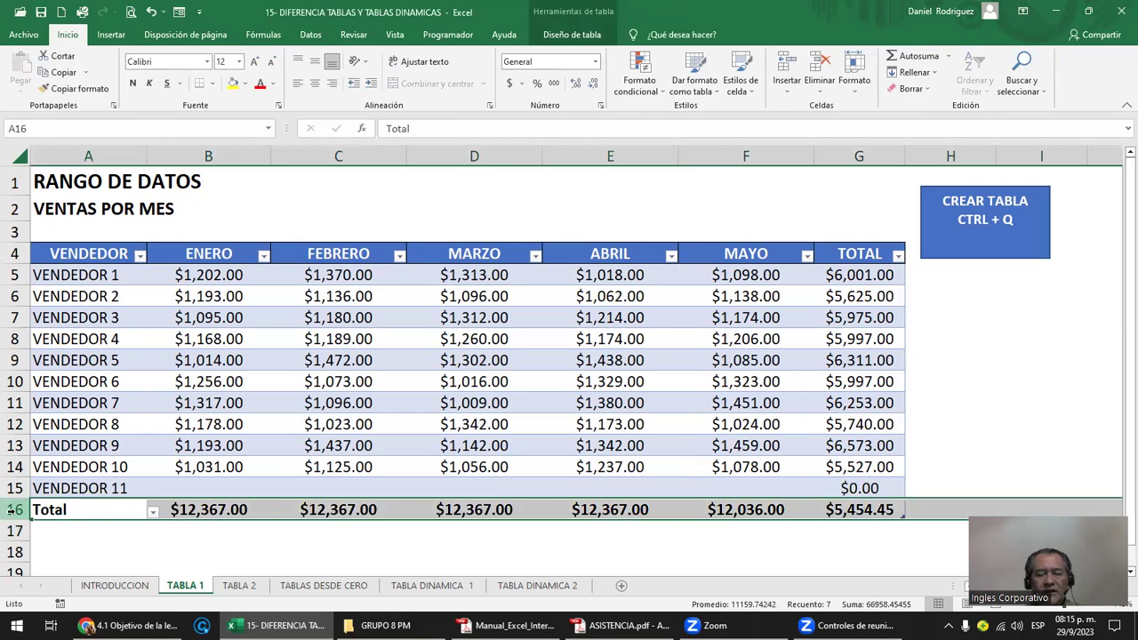
pyautogui.click(203, 505)
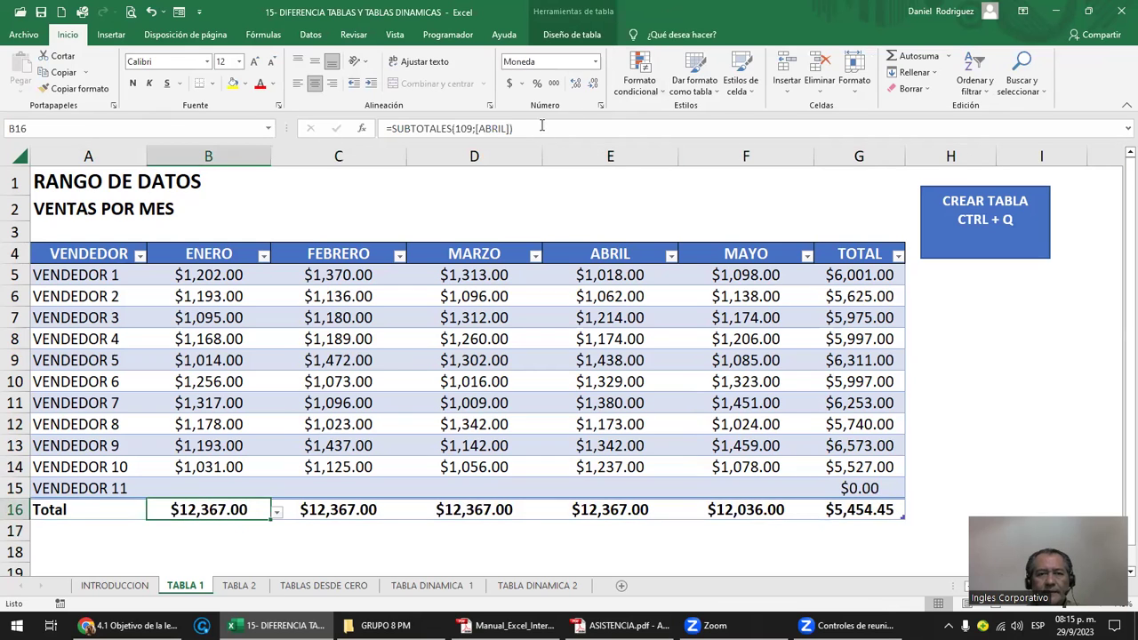
pyautogui.click(482, 256)
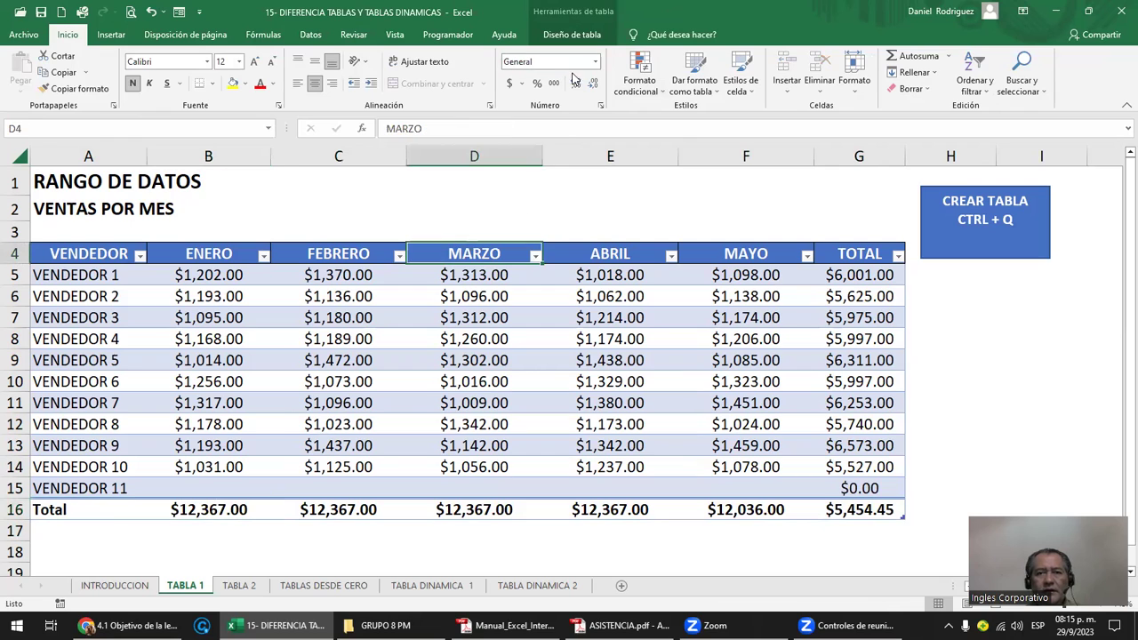
pyautogui.click(569, 34)
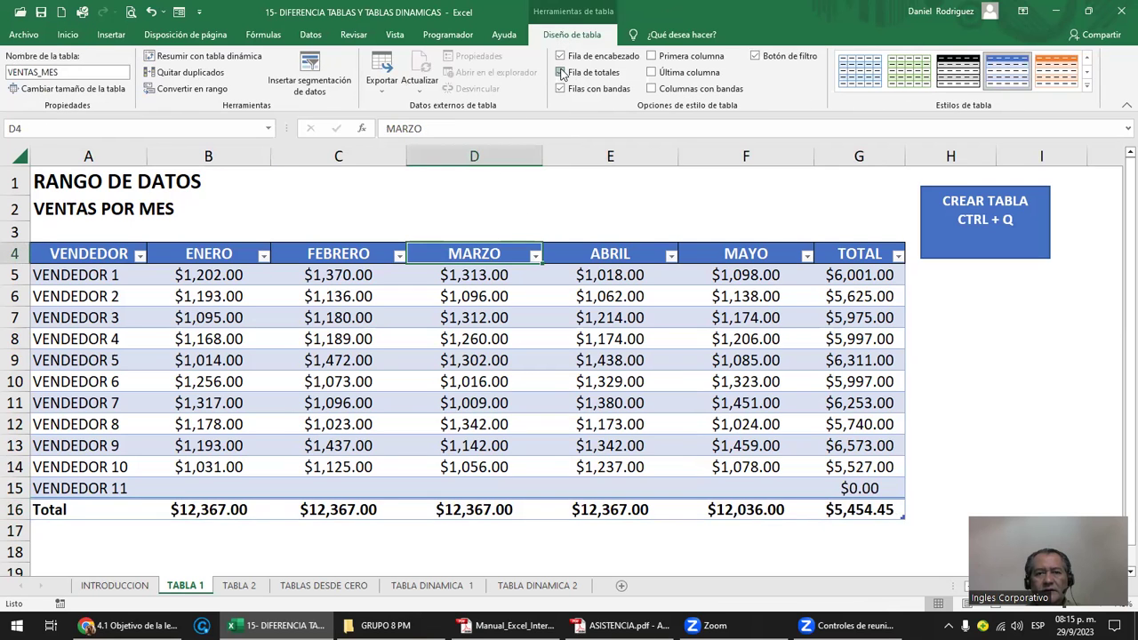
pyautogui.click(561, 72)
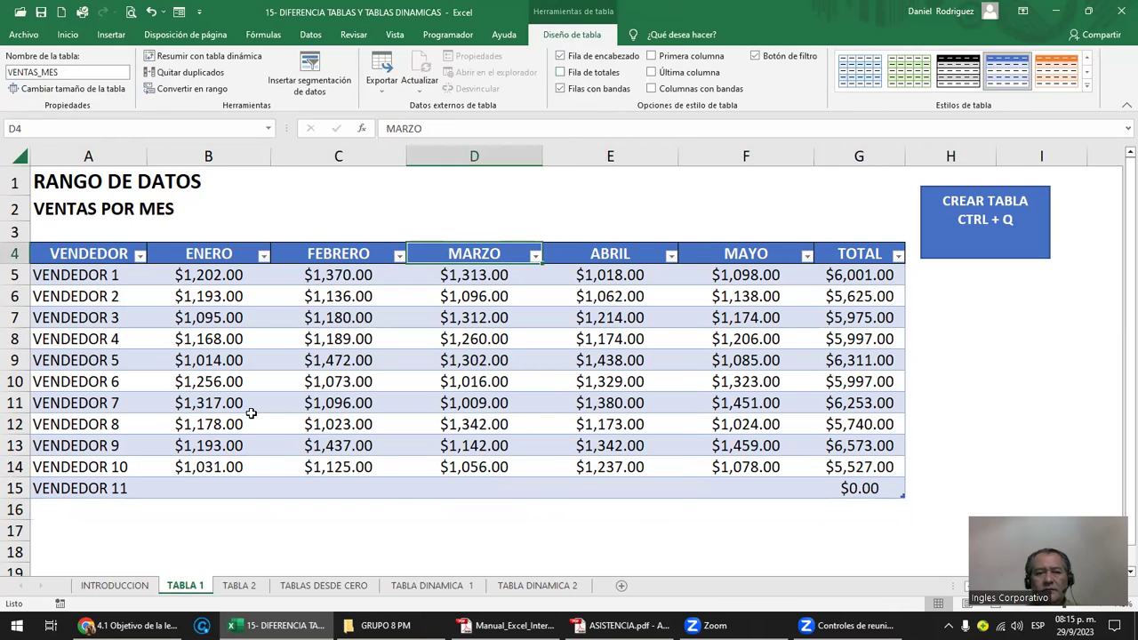
# - Copy VENDEDOR 9's sales figures and paste them into row 15 starting at B15
pyautogui.click(225, 462)
pyautogui.press('Up')
pyautogui.hotkey('shift', 'Right')
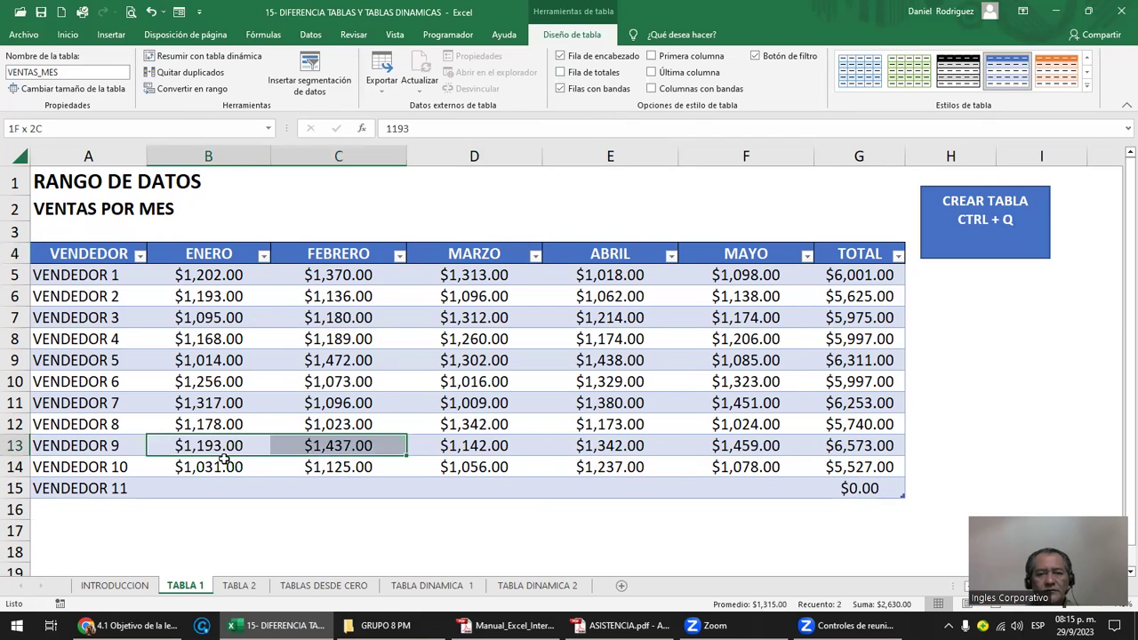
pyautogui.hotkey('shift', 'Right')
pyautogui.hotkey('shift', 'Right')
pyautogui.hotkey('shift', 'Right')
pyautogui.hotkey('shift', 'Right')
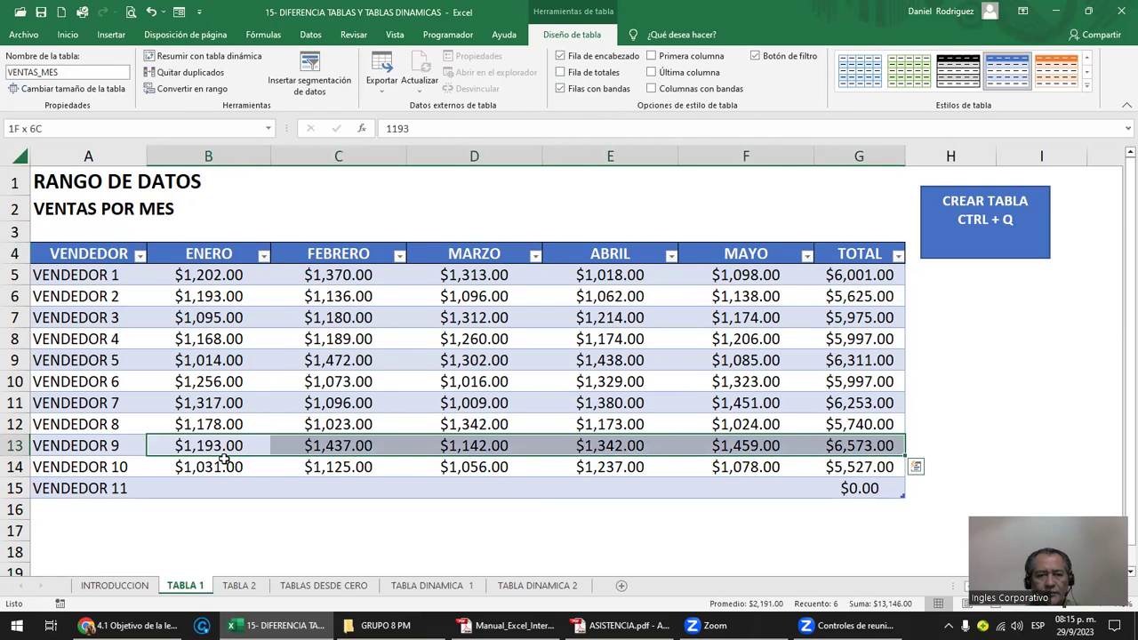
pyautogui.hotkey('ctrl', 'c')
pyautogui.hotkey('ctrl', 'q')
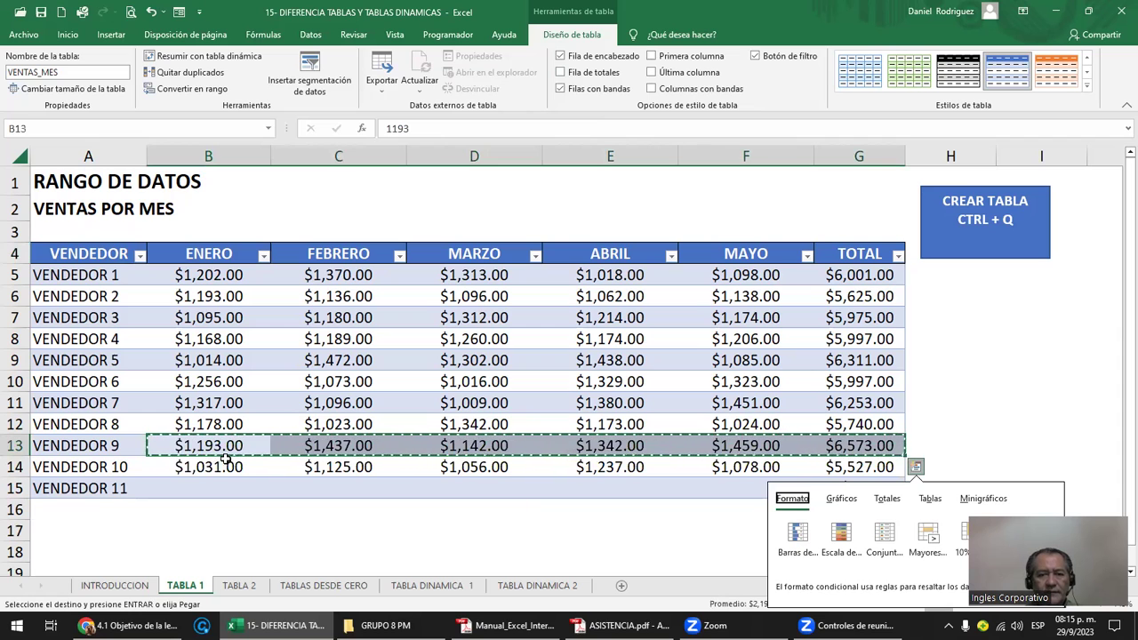
pyautogui.hotkey('ctrl', 'a')
pyautogui.click(198, 485)
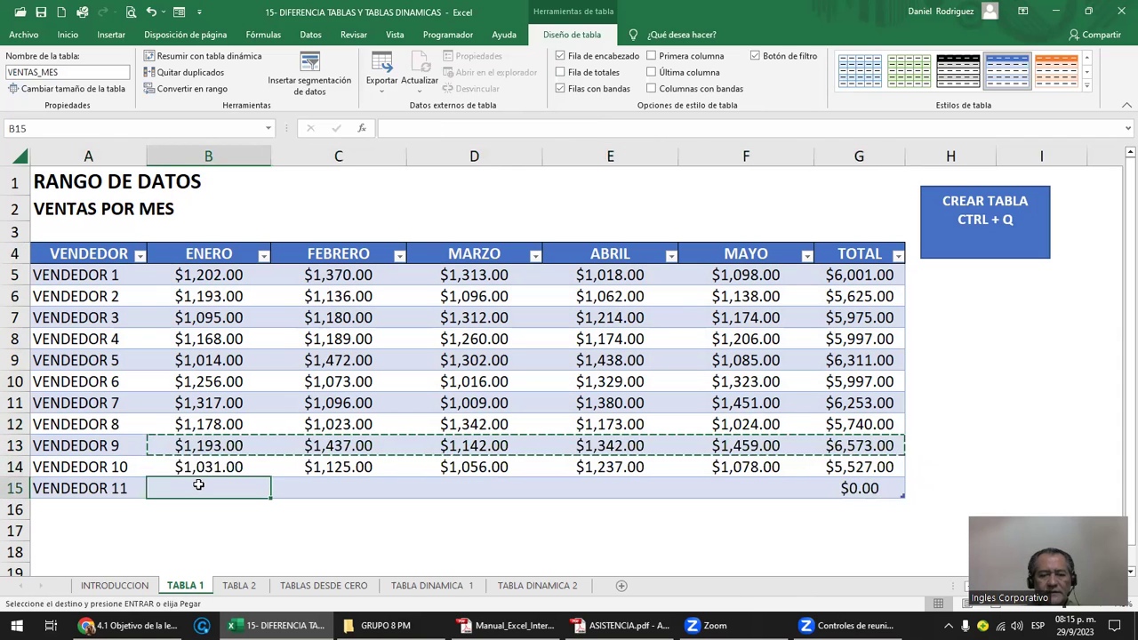
pyautogui.hotkey('ctrl', 'v')
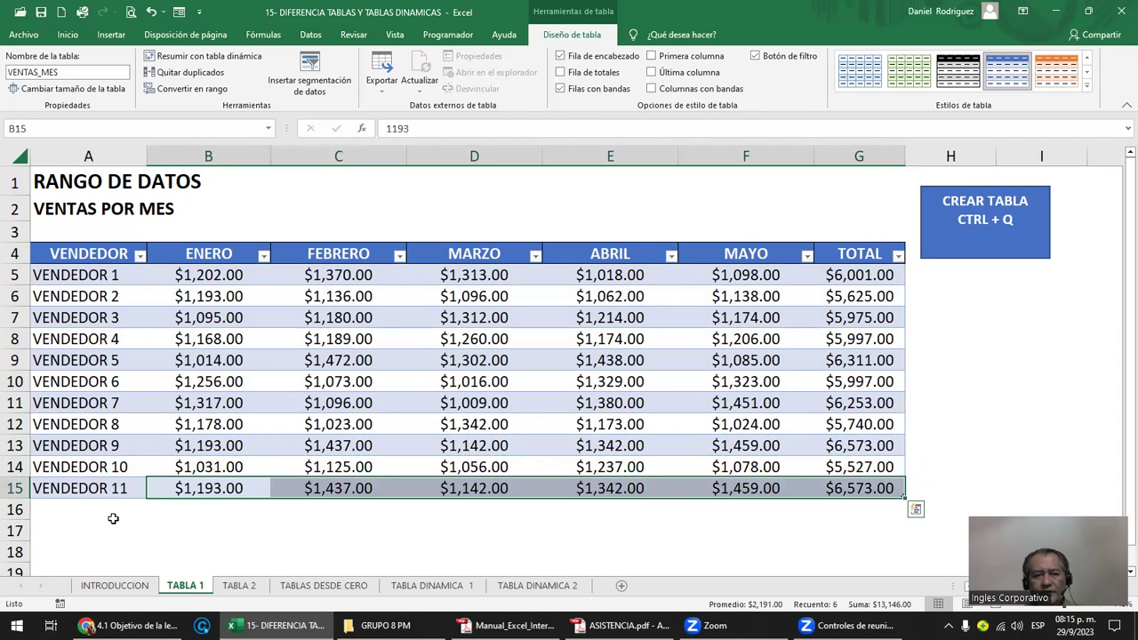
# - Re-enable Fila de totales and set the ENERO total in B16 to Ninguno
pyautogui.click(193, 258)
pyautogui.click(560, 72)
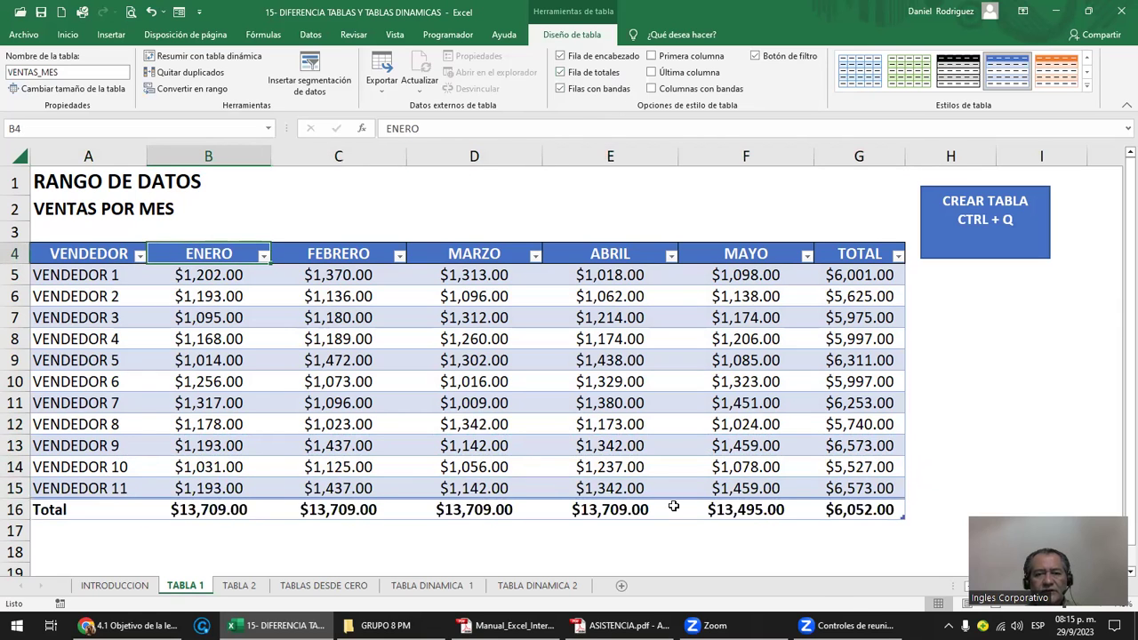
pyautogui.click(215, 513)
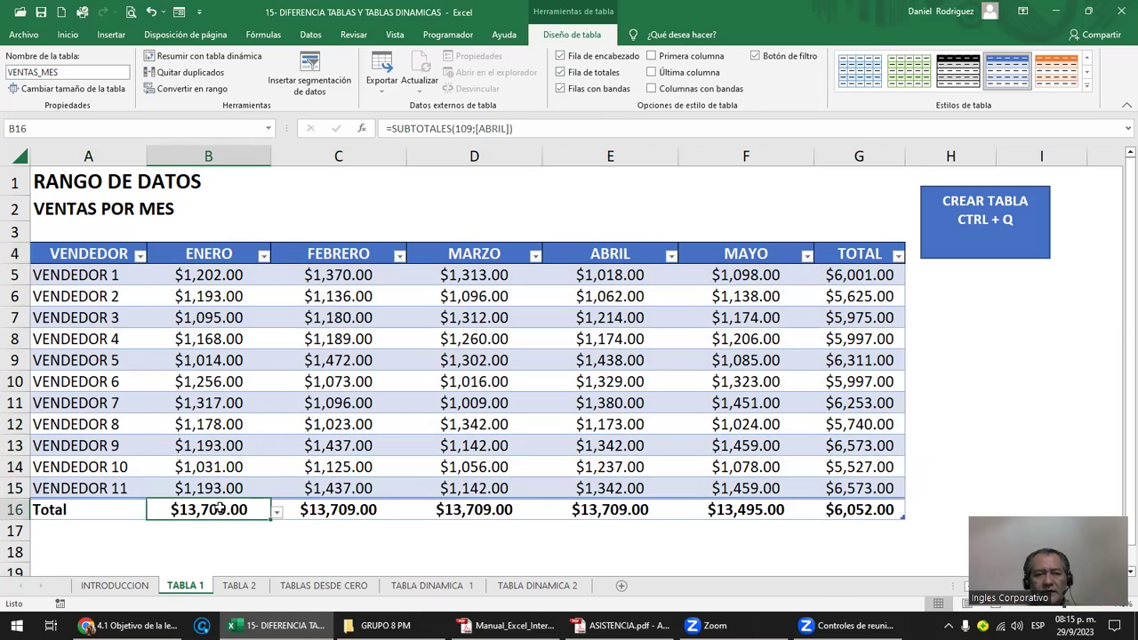
pyautogui.click(276, 516)
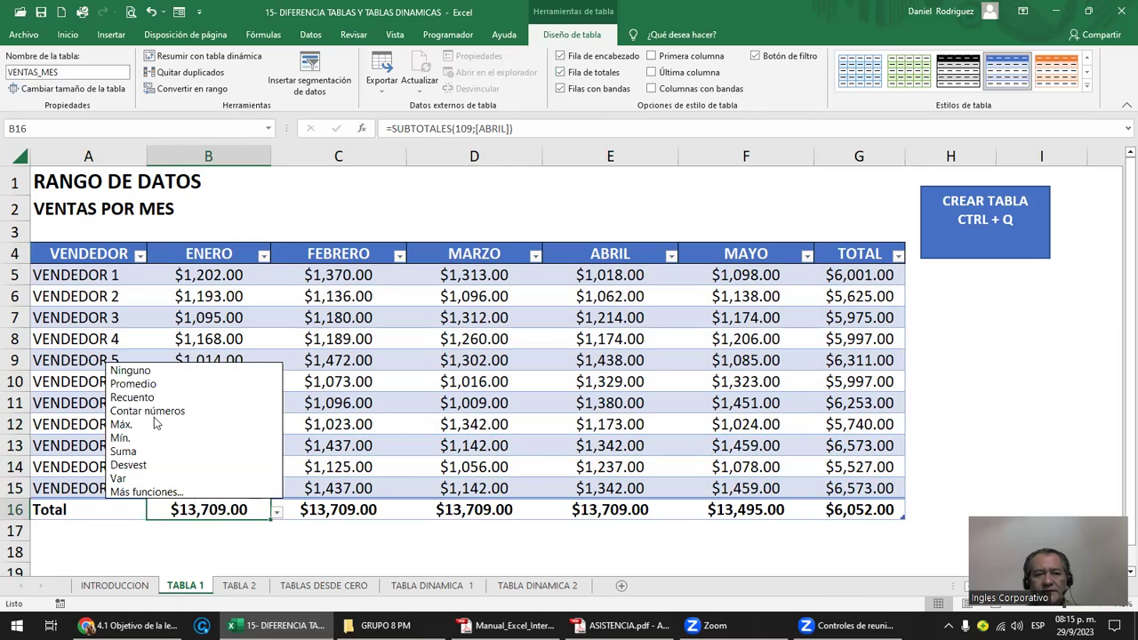
pyautogui.click(165, 368)
# - Set the FEBRERO and MARZO totals in C16 and D16 to Ninguno
pyautogui.click(367, 509)
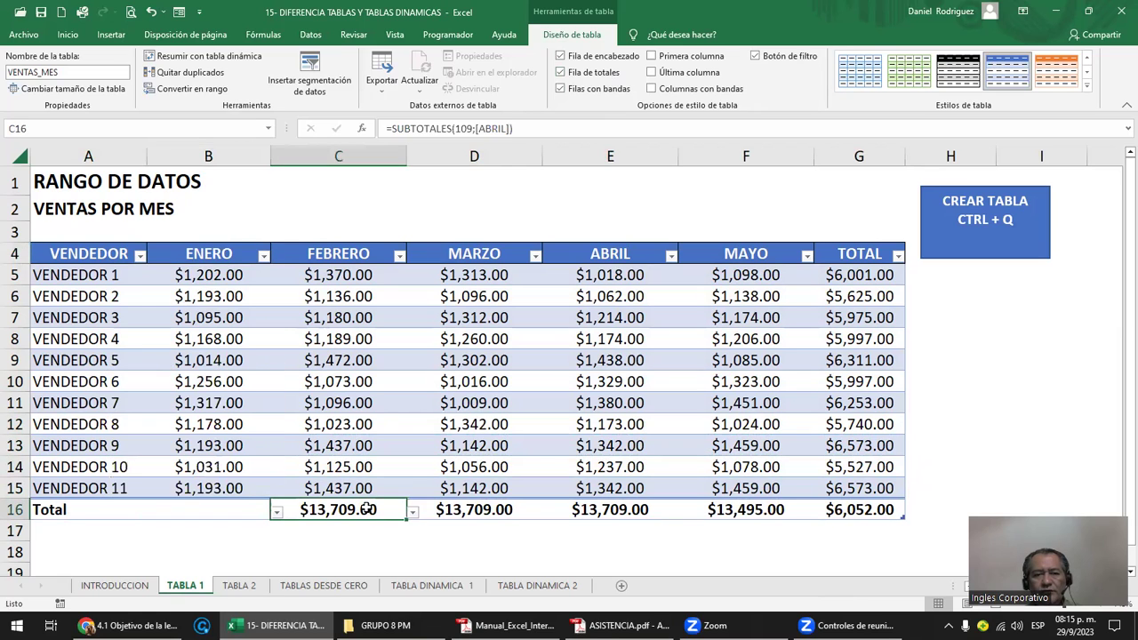
pyautogui.moveTo(367, 509); pyautogui.dragTo(742, 511)
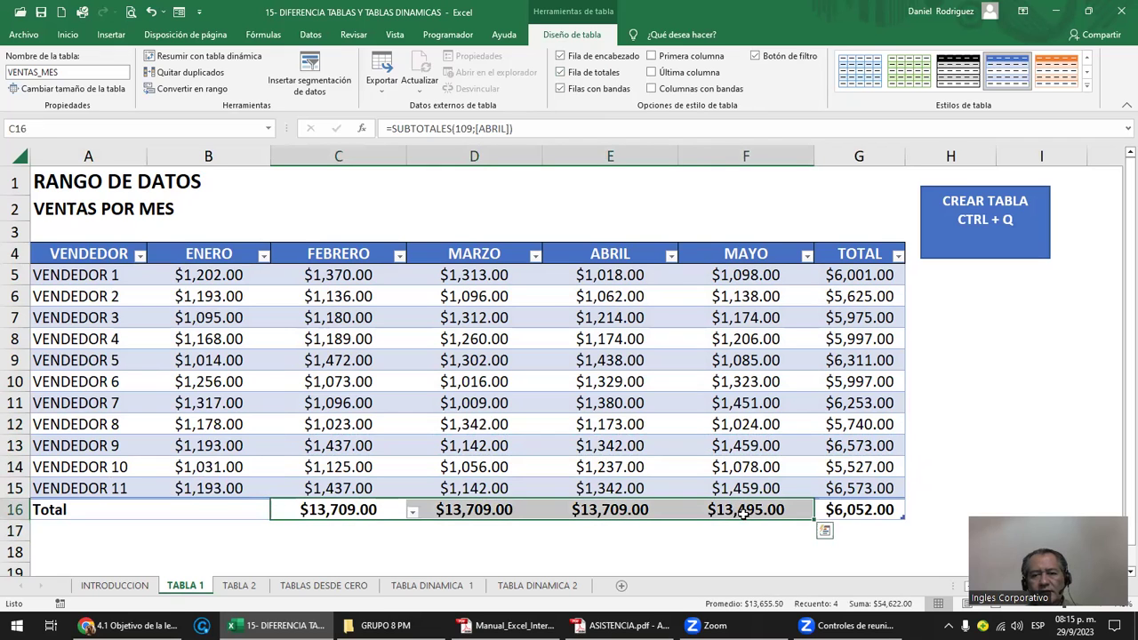
pyautogui.click(412, 511)
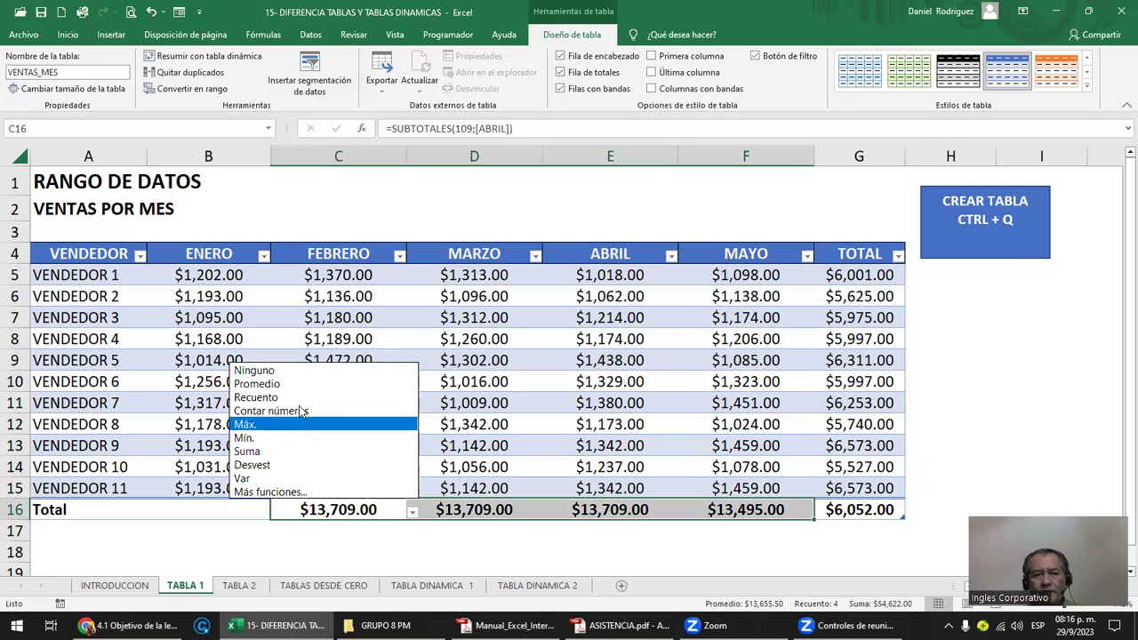
pyautogui.click(286, 371)
pyautogui.click(500, 525)
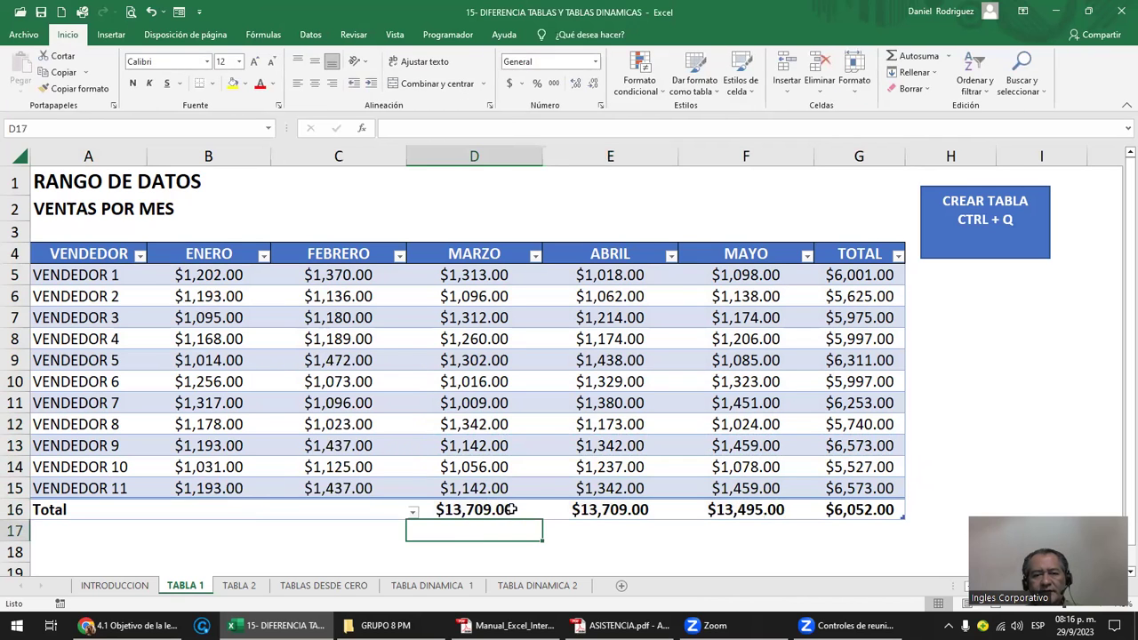
pyautogui.click(503, 511)
pyautogui.click(549, 513)
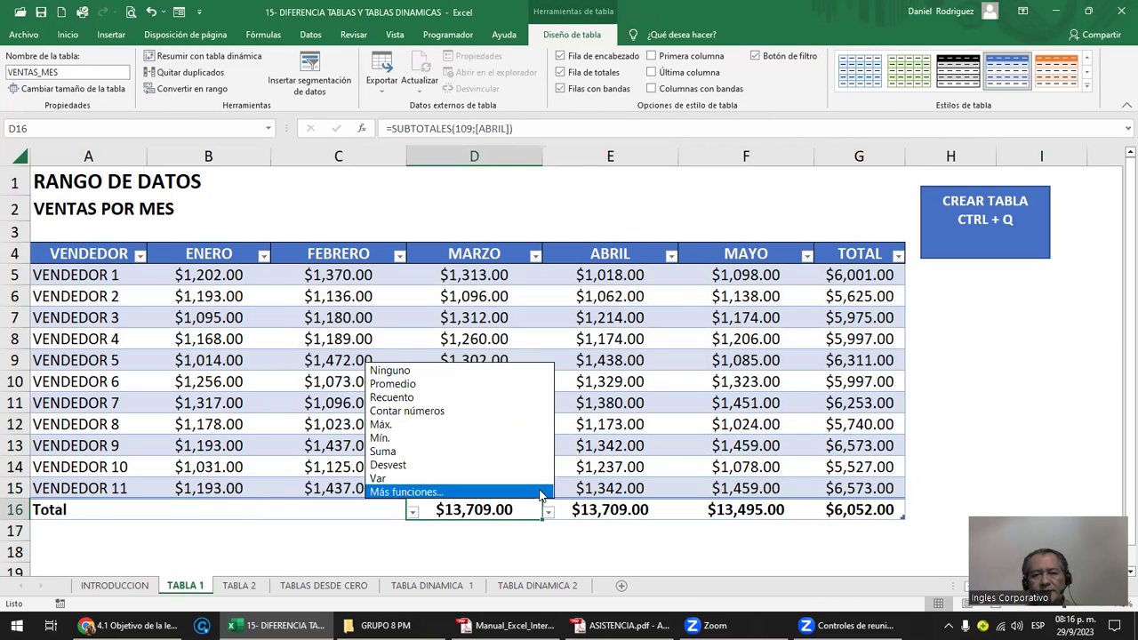
pyautogui.click(481, 371)
# - Set the ABRIL and MAYO totals in E16 and F16 to Ninguno
pyautogui.click(619, 509)
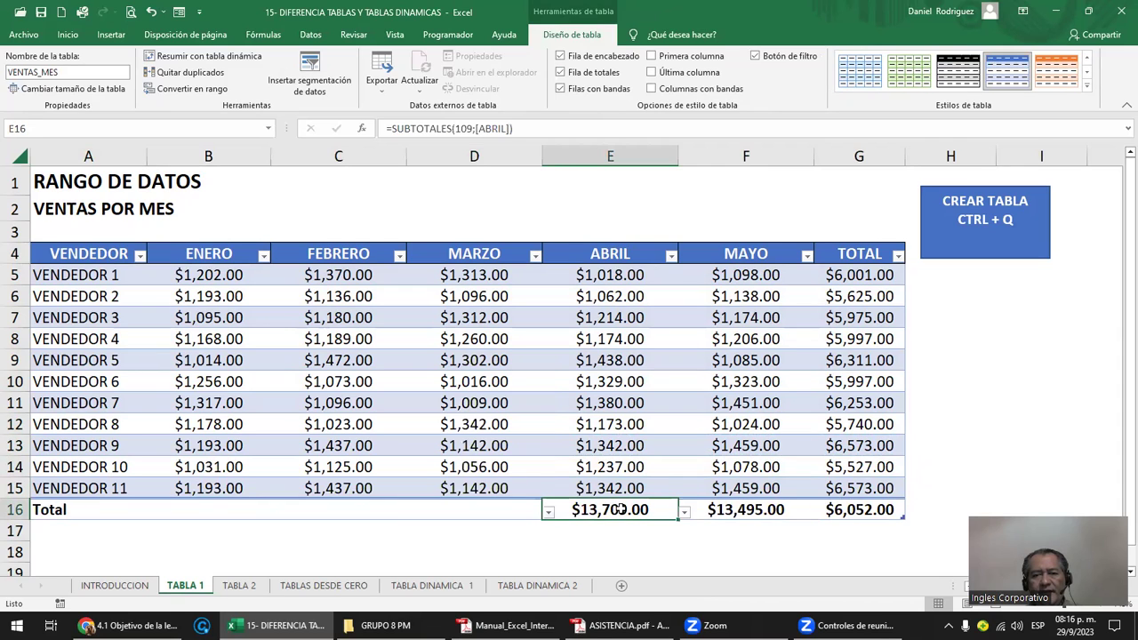
pyautogui.click(686, 513)
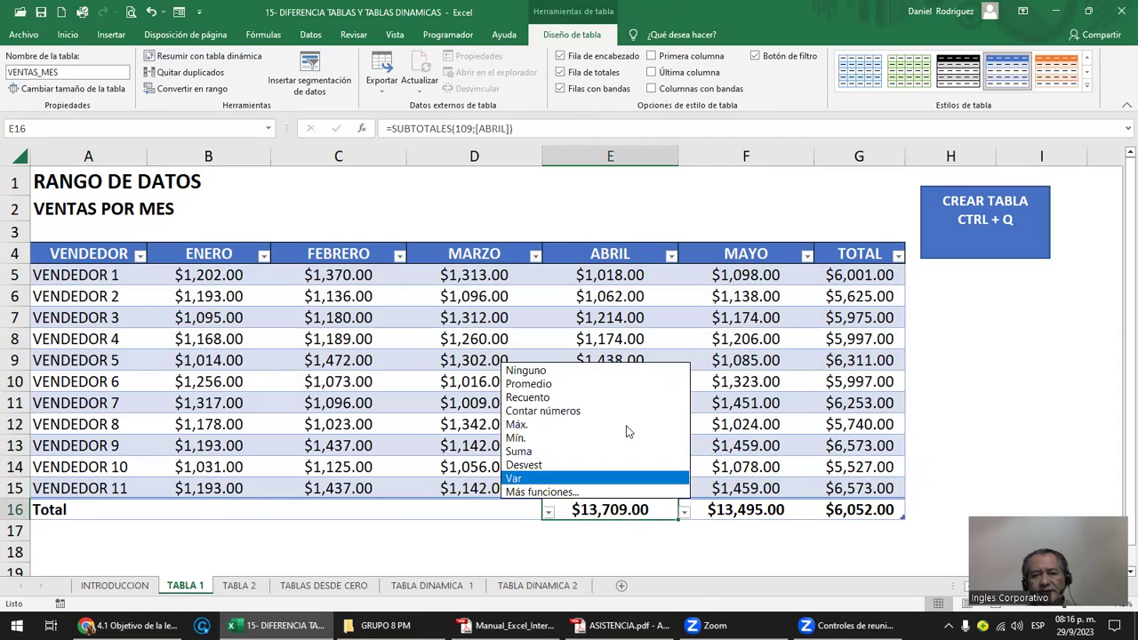
pyautogui.click(592, 373)
pyautogui.click(801, 513)
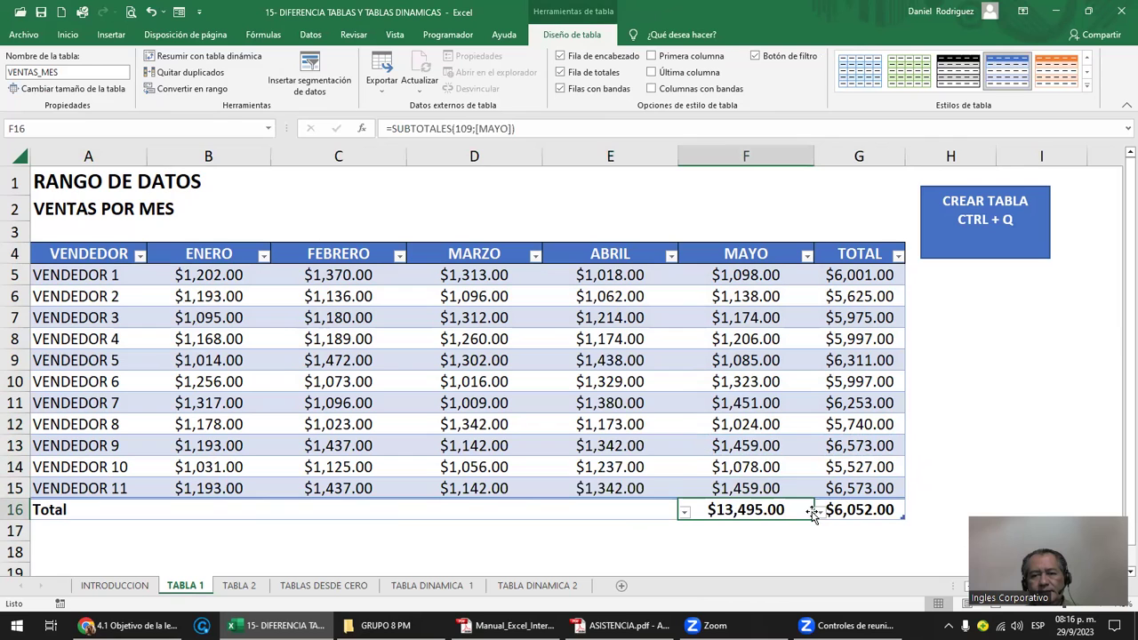
pyautogui.click(819, 513)
pyautogui.click(712, 371)
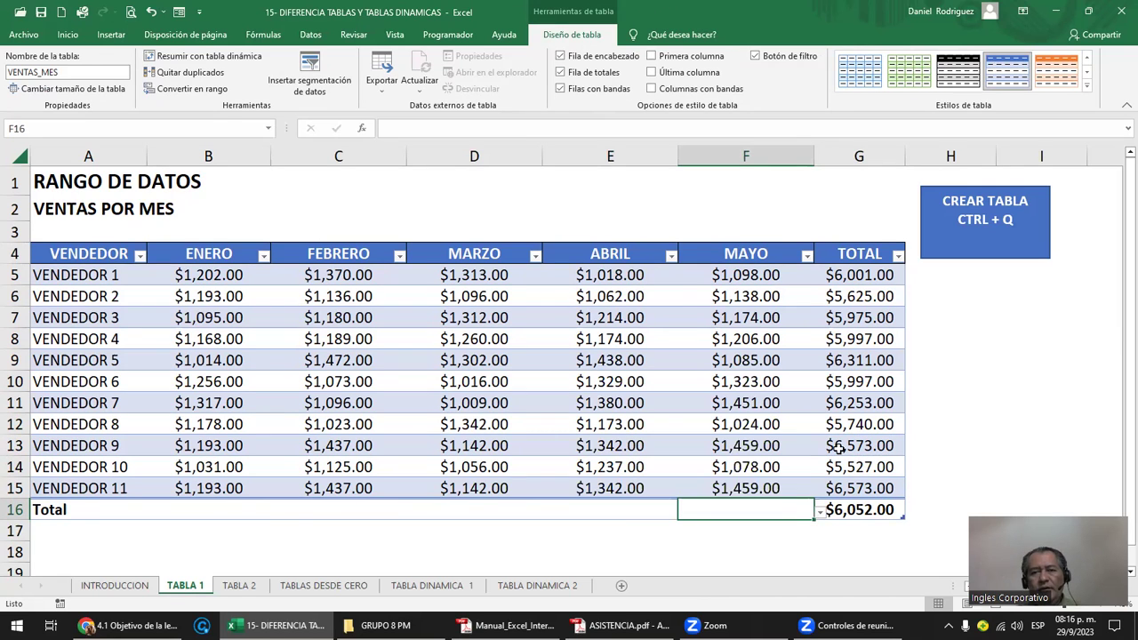
pyautogui.click(929, 402)
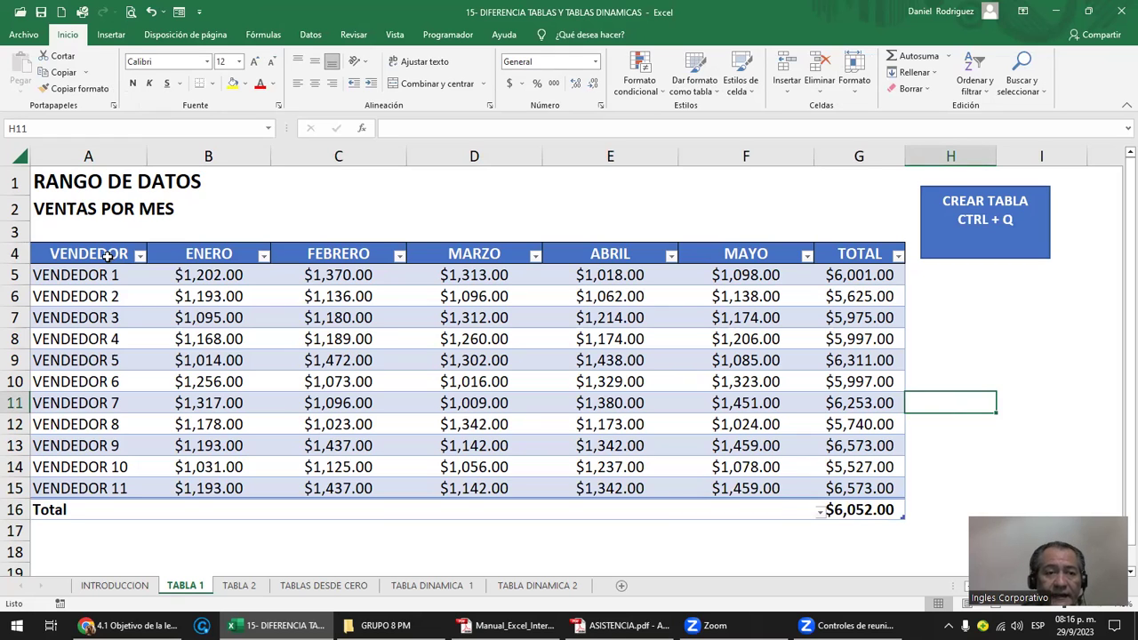
# - Uncheck Fila de totales on Diseño de tabla to drop the Total row
pyautogui.click(214, 252)
pyautogui.click(552, 37)
pyautogui.click(561, 72)
# - Convert the table to a normal range via Tabla > Convertir en rango, confirming with Sí
pyautogui.click(475, 252)
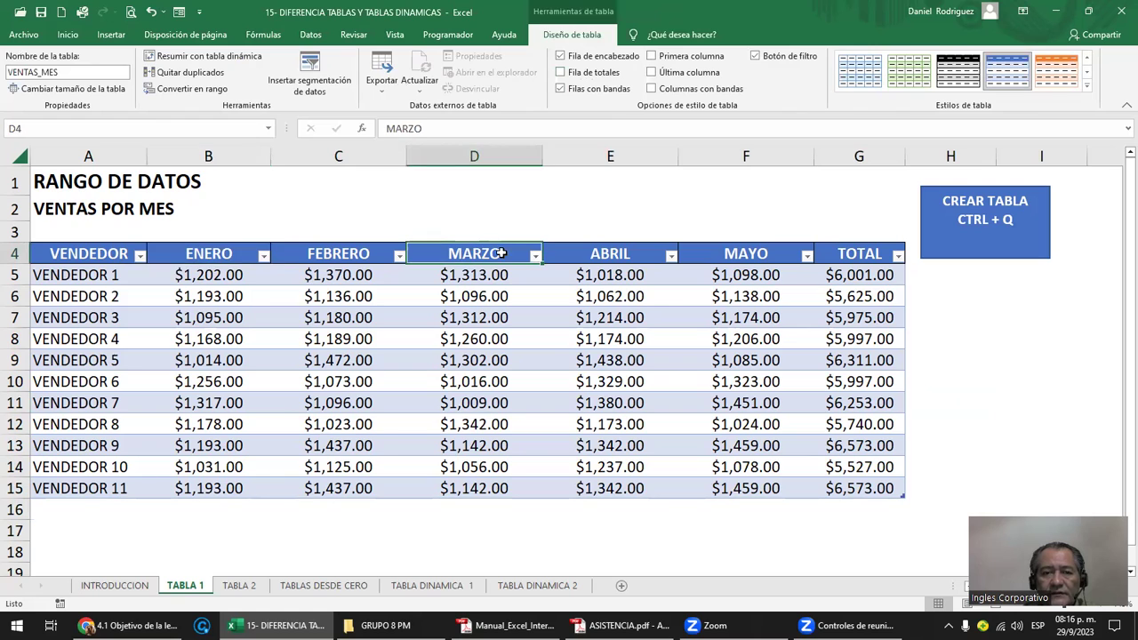
pyautogui.rightClick(486, 233)
pyautogui.moveTo(522, 512)
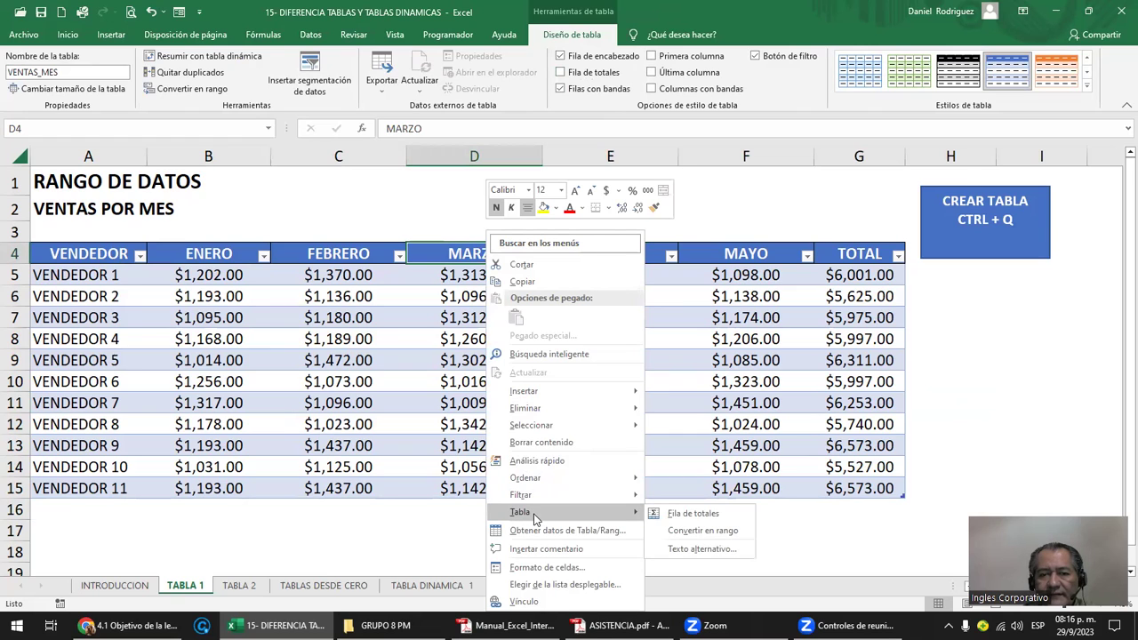
pyautogui.click(701, 531)
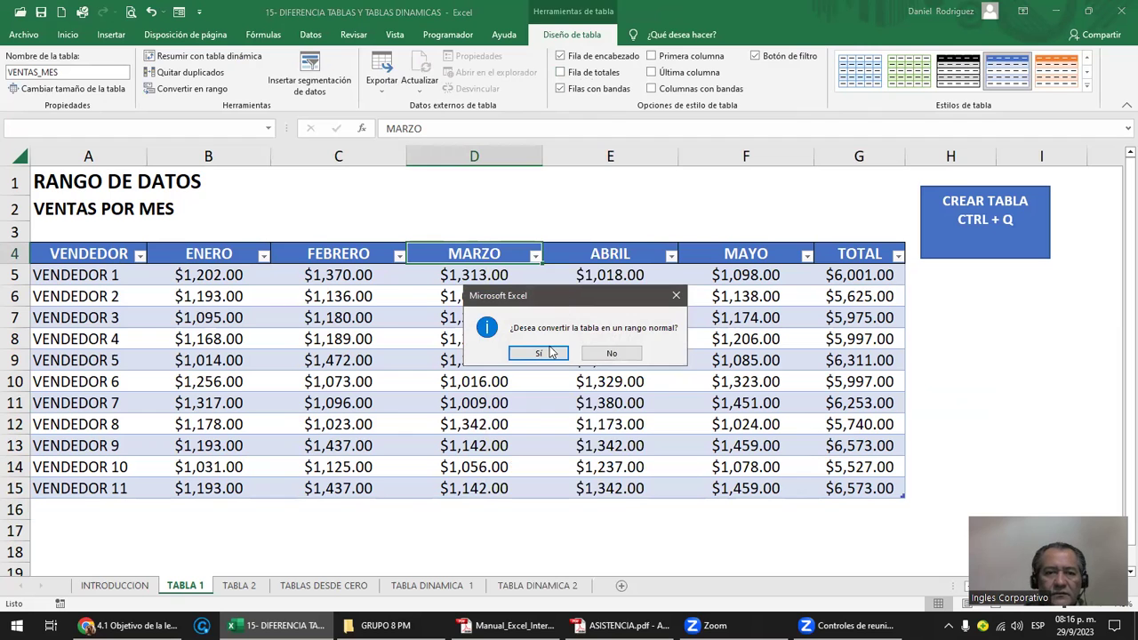
pyautogui.click(543, 352)
# - Select the sales data from VENDEDOR to TOTAL and check the named ranges list
pyautogui.moveTo(107, 256); pyautogui.dragTo(857, 491)
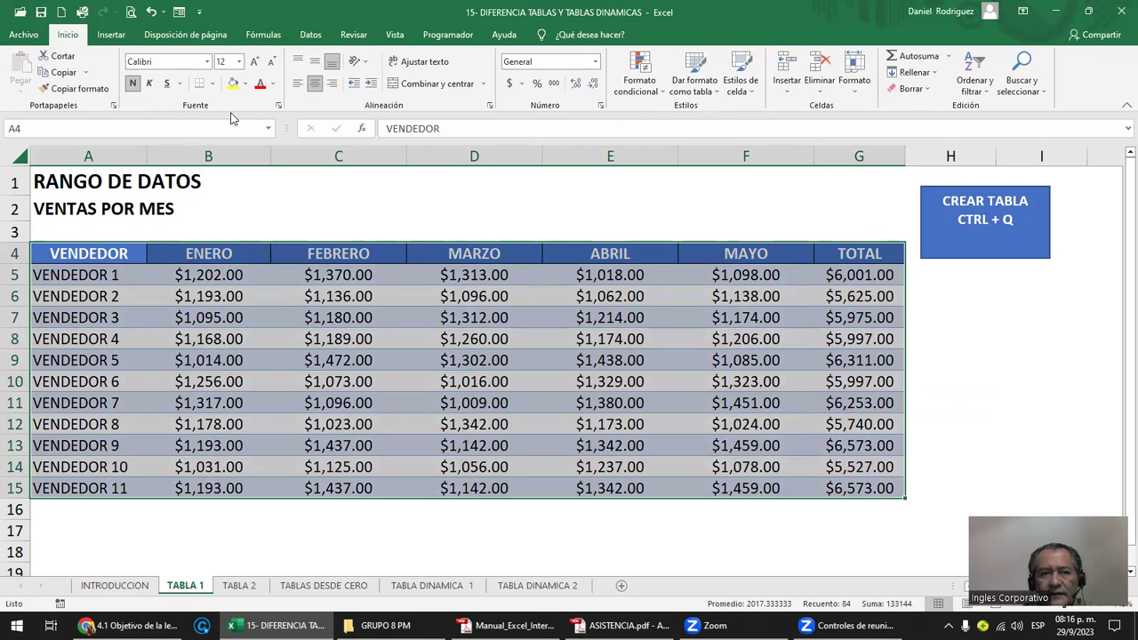
pyautogui.click(274, 128)
pyautogui.click(343, 204)
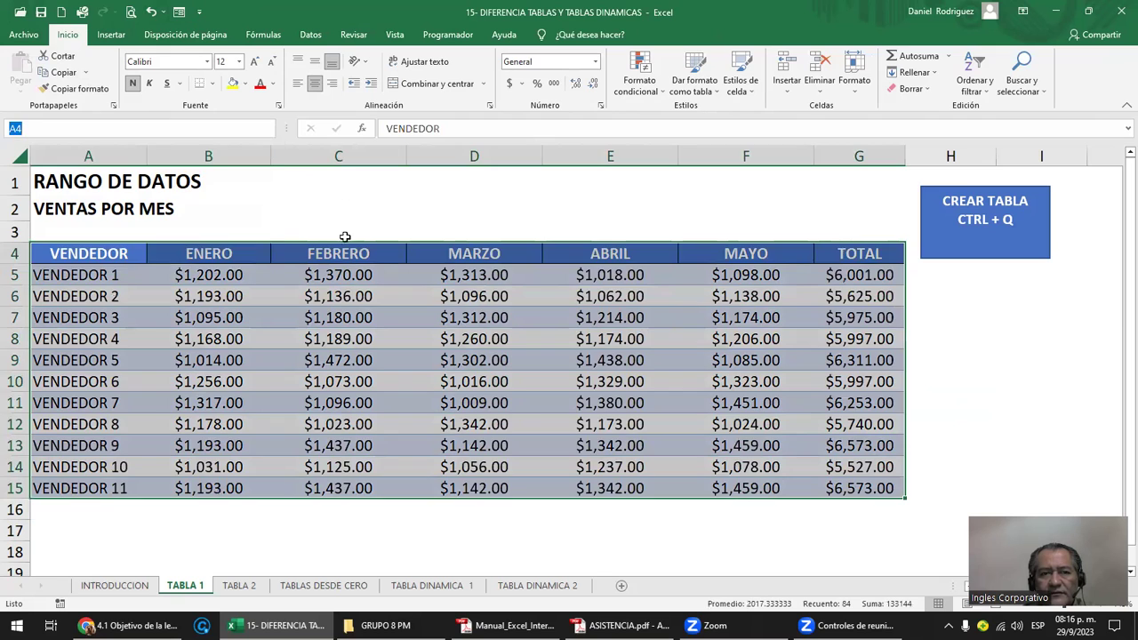
pyautogui.click(327, 257)
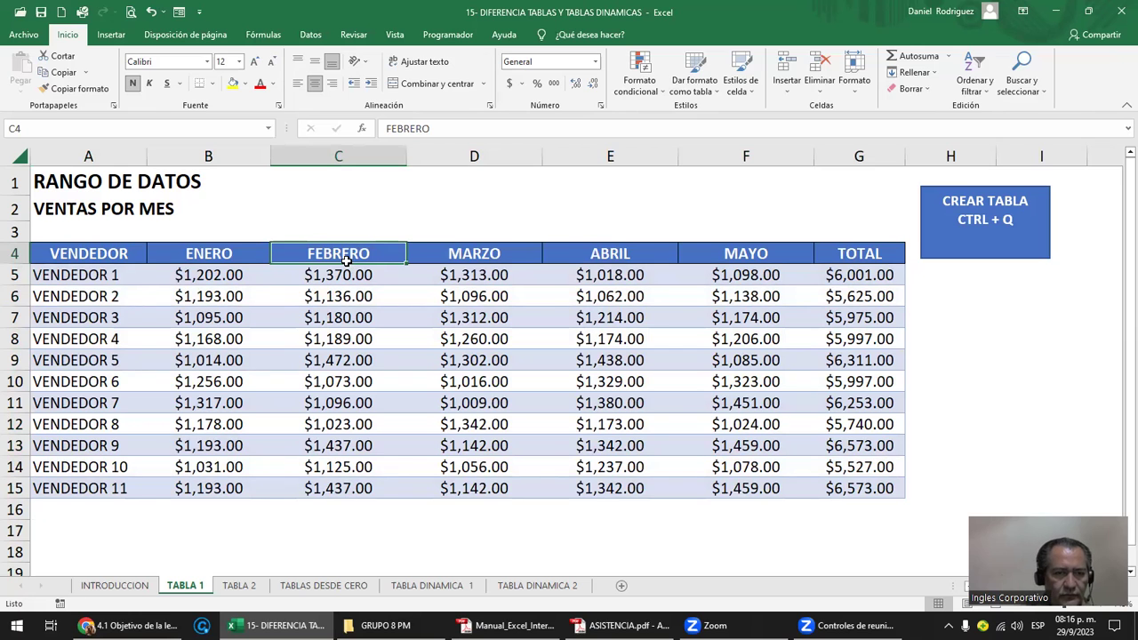
pyautogui.hotkey('ctrl', 'q')
pyautogui.press('Return')
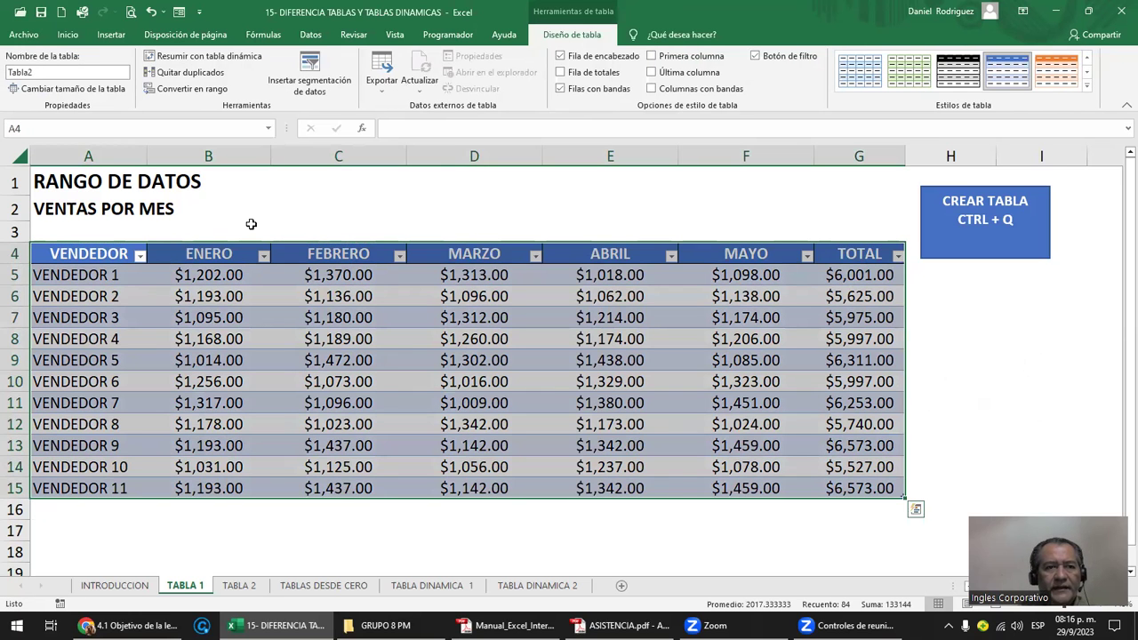
pyautogui.click(250, 224)
pyautogui.click(268, 128)
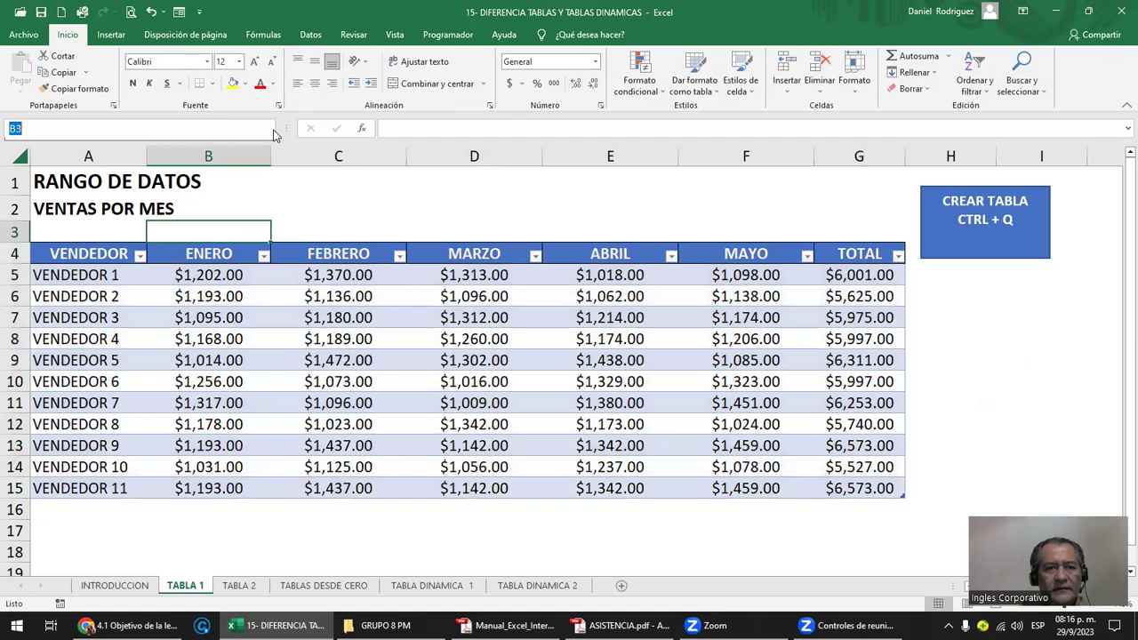
pyautogui.click(64, 145)
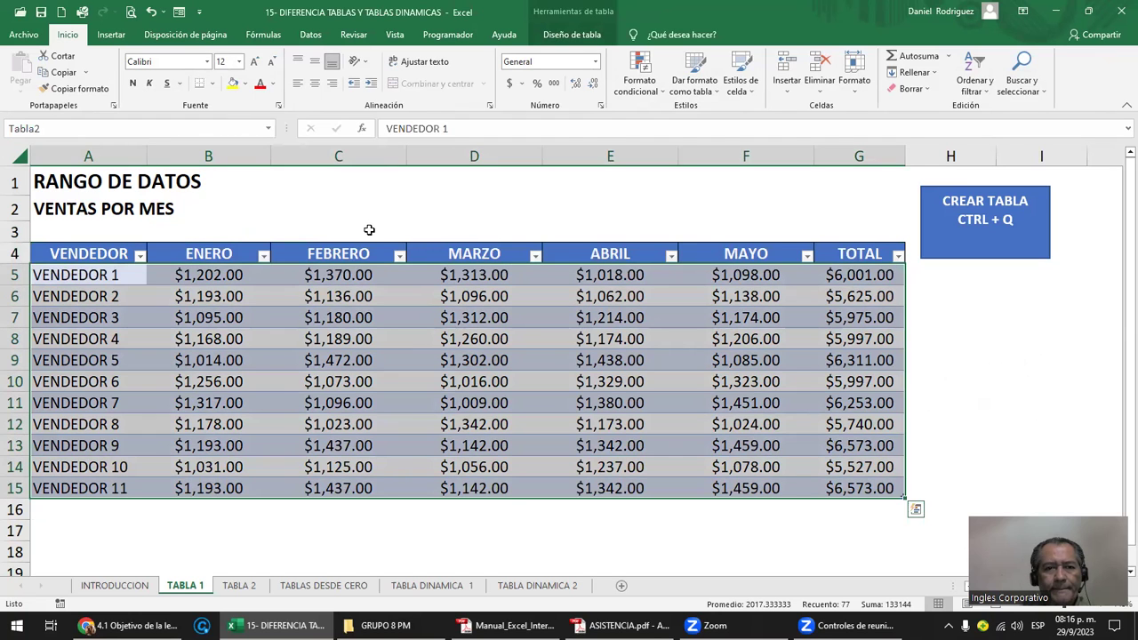
pyautogui.click(366, 229)
pyautogui.click(334, 253)
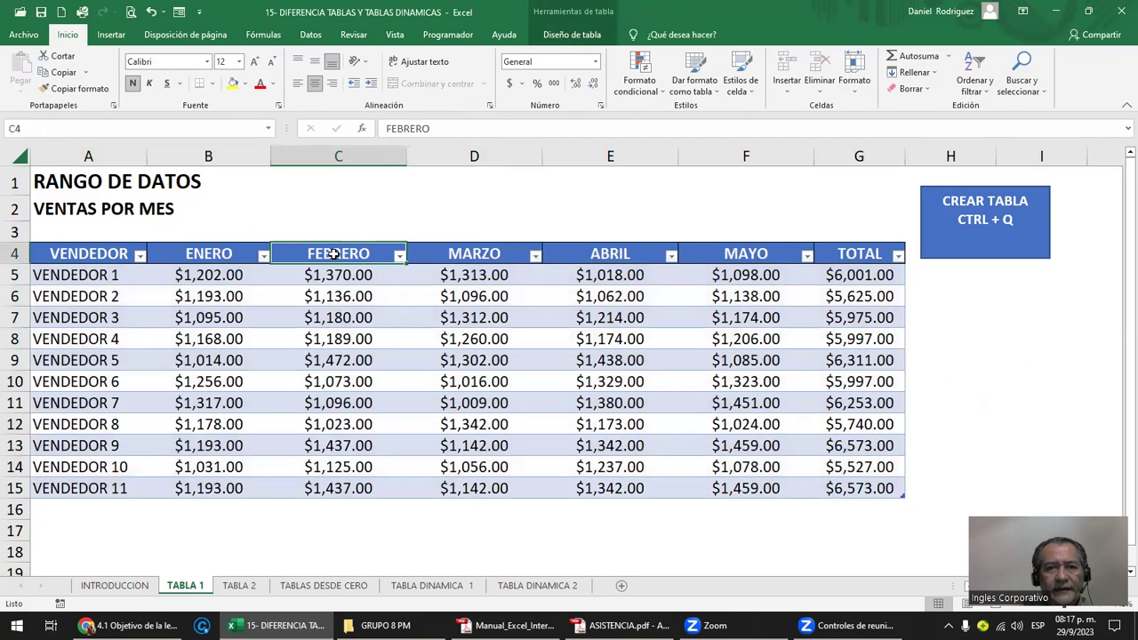
pyautogui.click(569, 36)
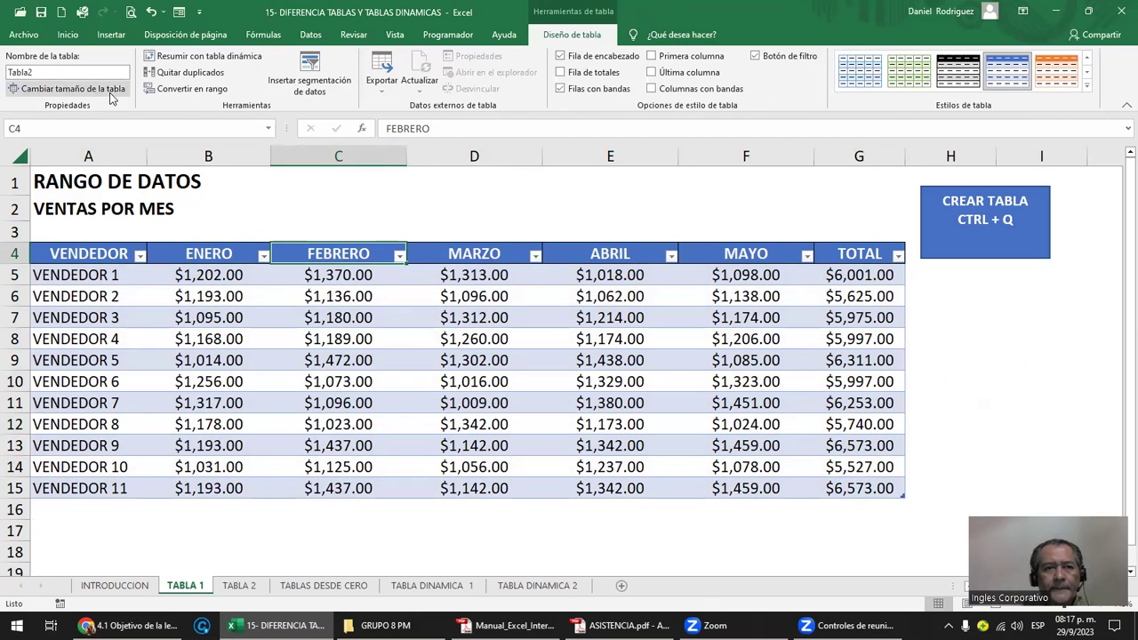
pyautogui.click(189, 93)
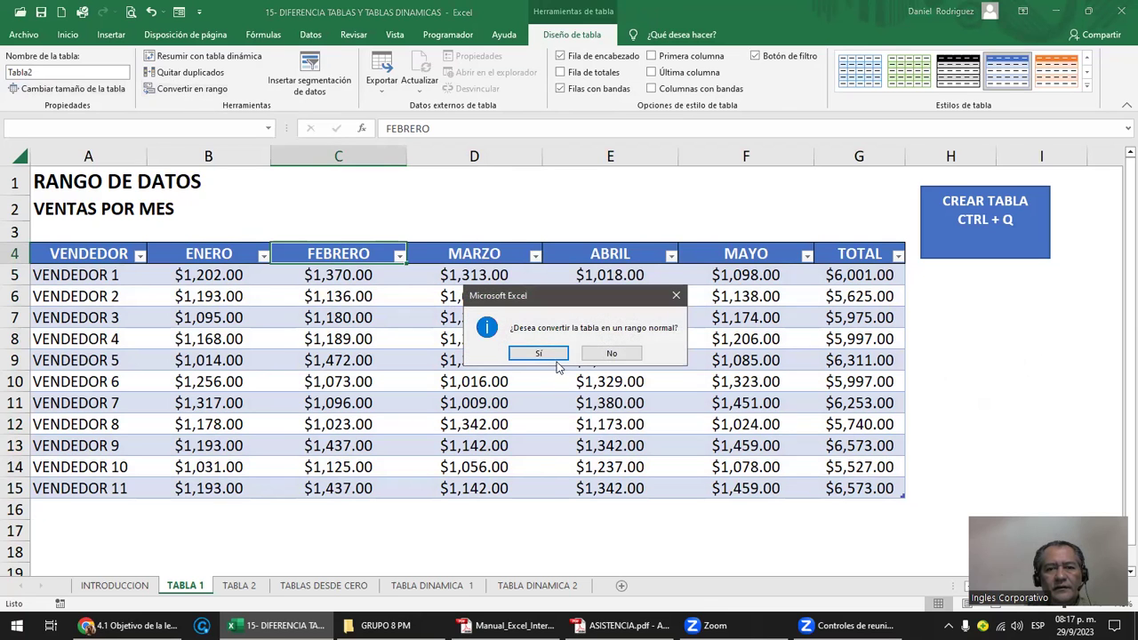
pyautogui.click(539, 354)
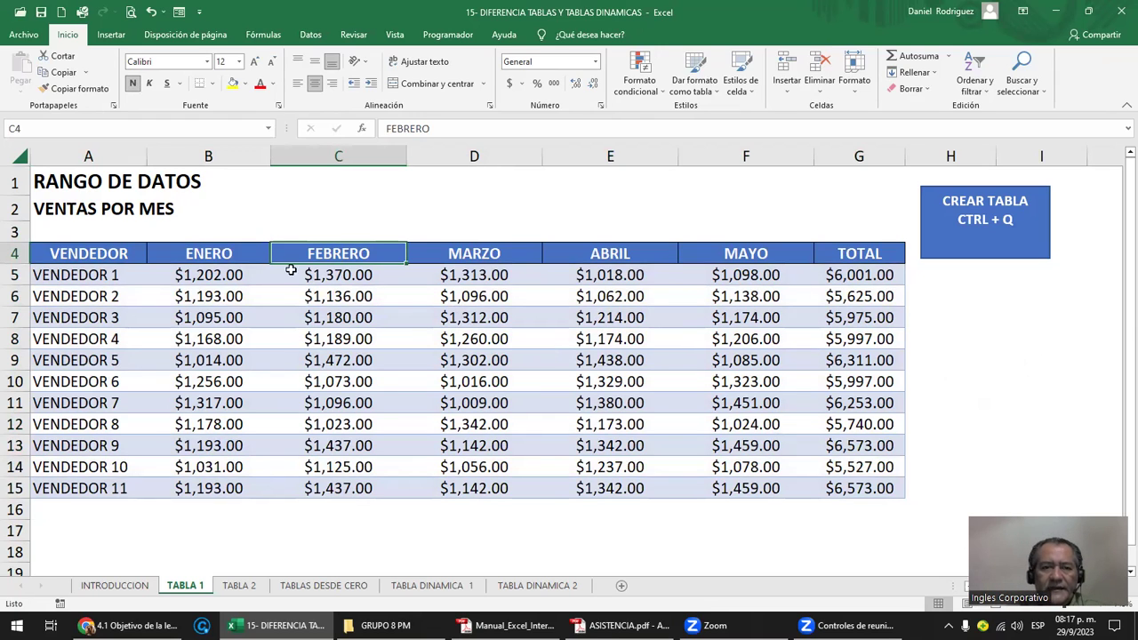
# - Enter the header MES in cell J4 beside the sales data
pyautogui.click(118, 258)
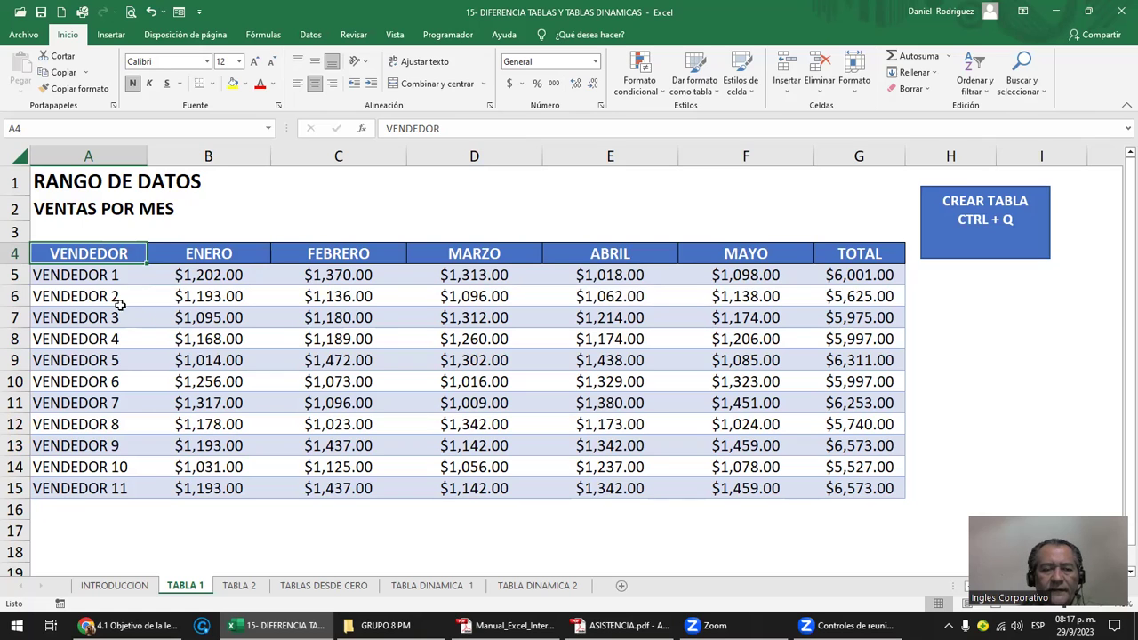
pyautogui.click(86, 277)
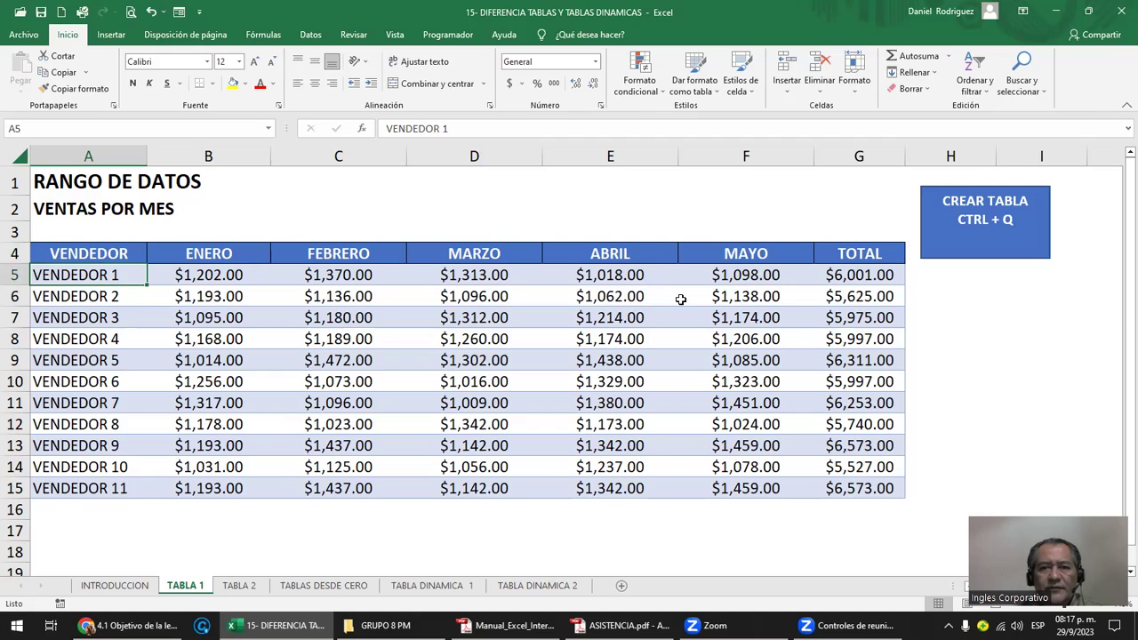
pyautogui.click(510, 252)
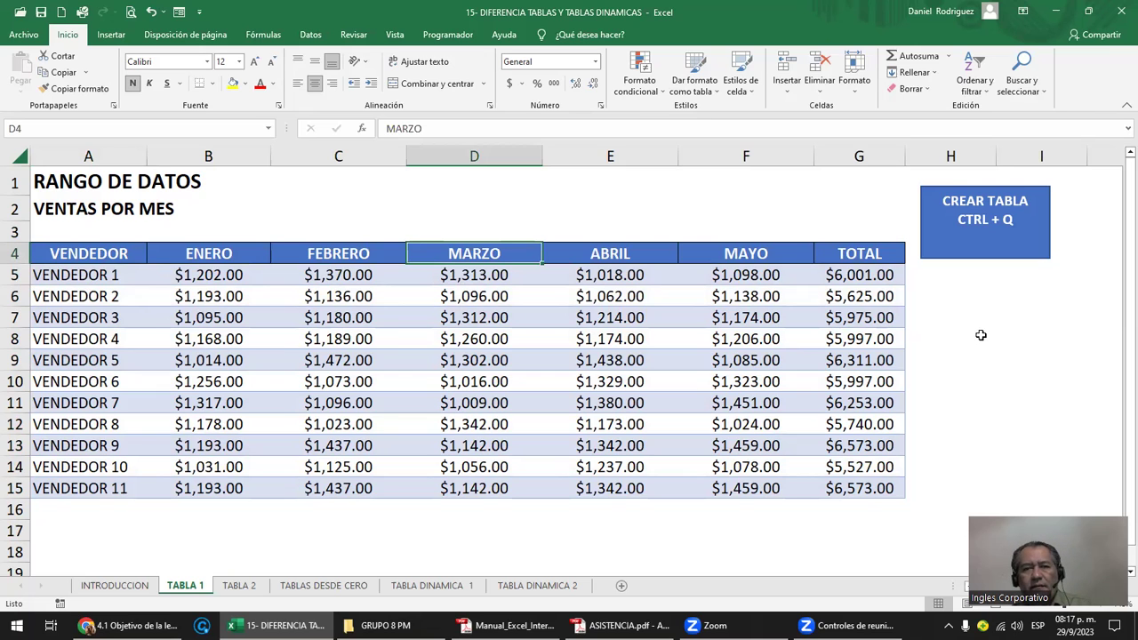
pyautogui.moveTo(961, 317); pyautogui.dragTo(965, 359)
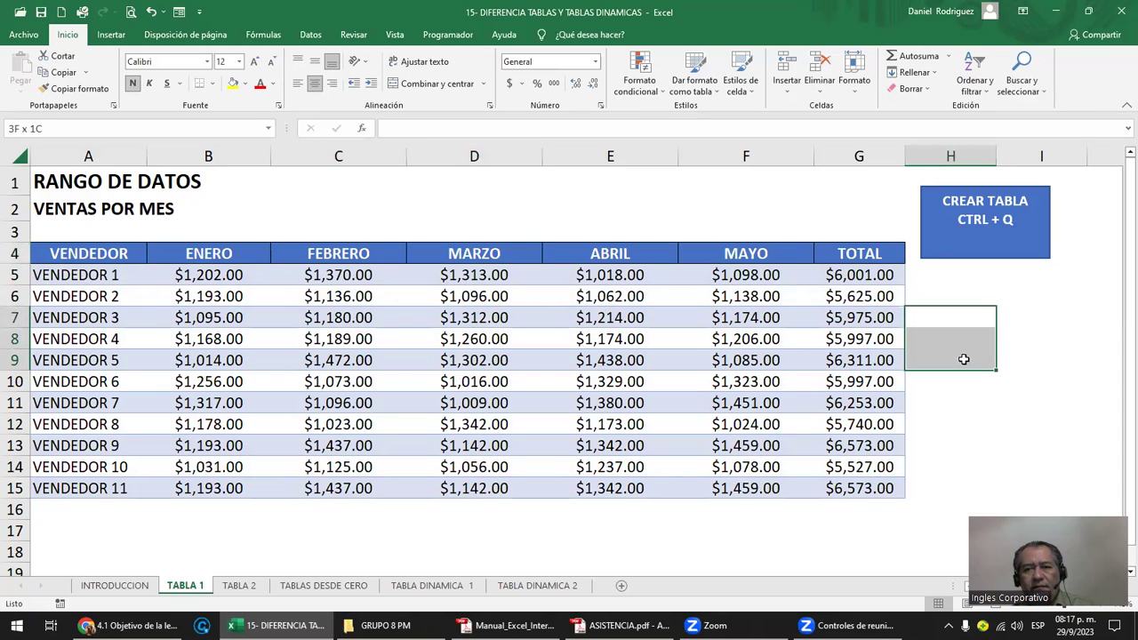
pyautogui.click(1040, 302)
pyautogui.press('Right')
pyautogui.press('Right')
pyautogui.press('Right')
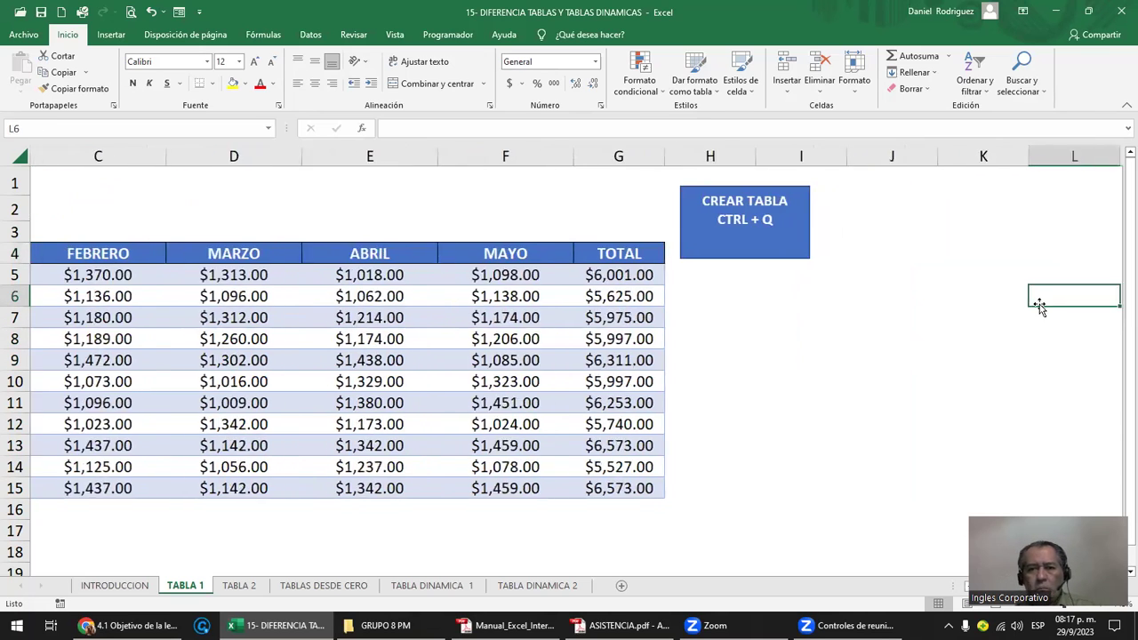
pyautogui.press('Left')
pyautogui.press('Left')
pyautogui.press('Up')
pyautogui.press('Up')
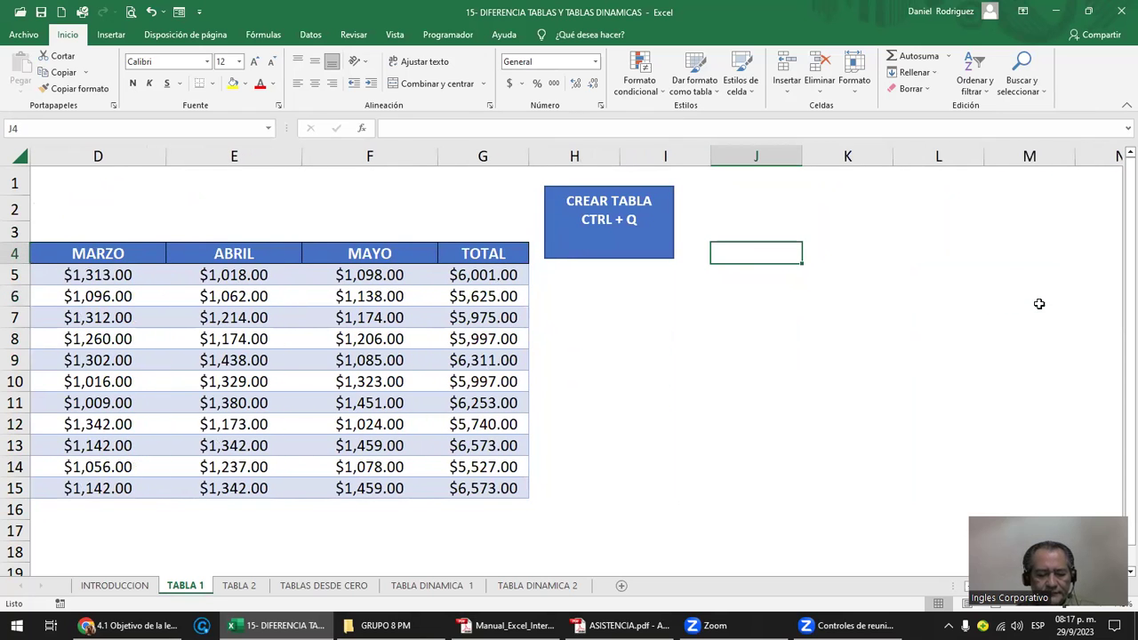
pyautogui.write('MES')
pyautogui.press('Return')
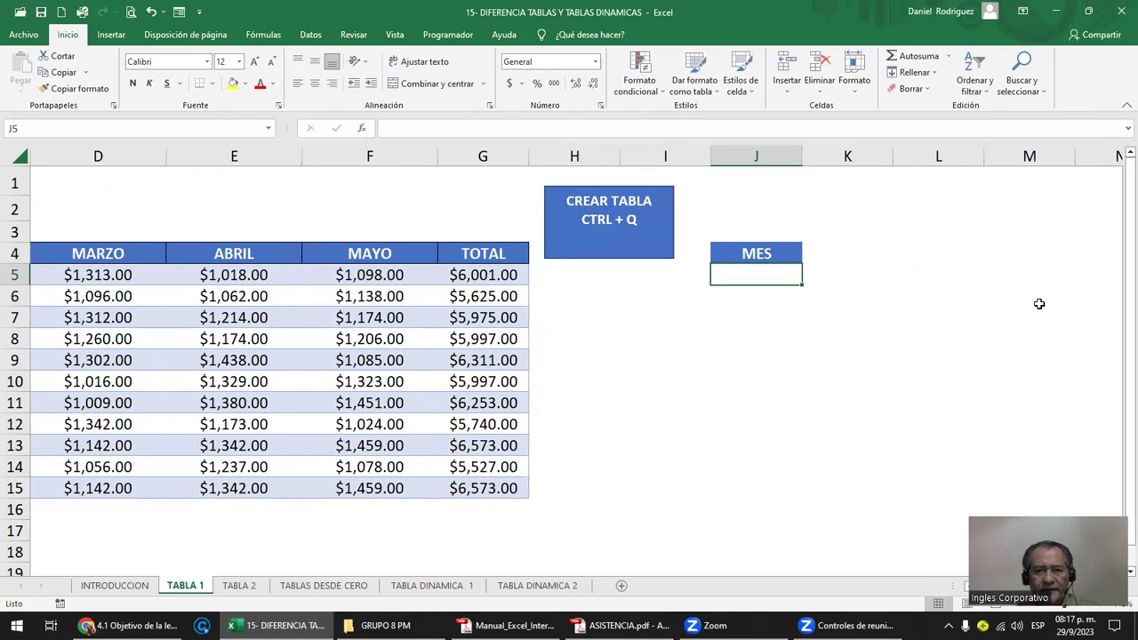
# - Enter ENERO in J5 and fill the months down to MAYO in J9
pyautogui.write('ENERO')
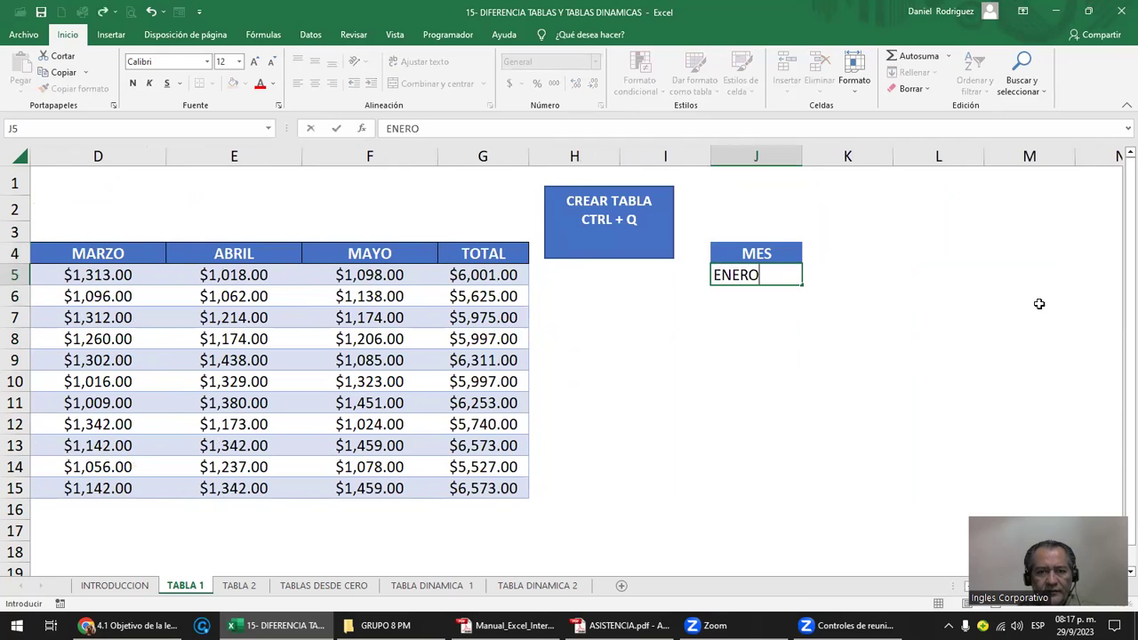
pyautogui.press('Return')
pyautogui.write('FE')
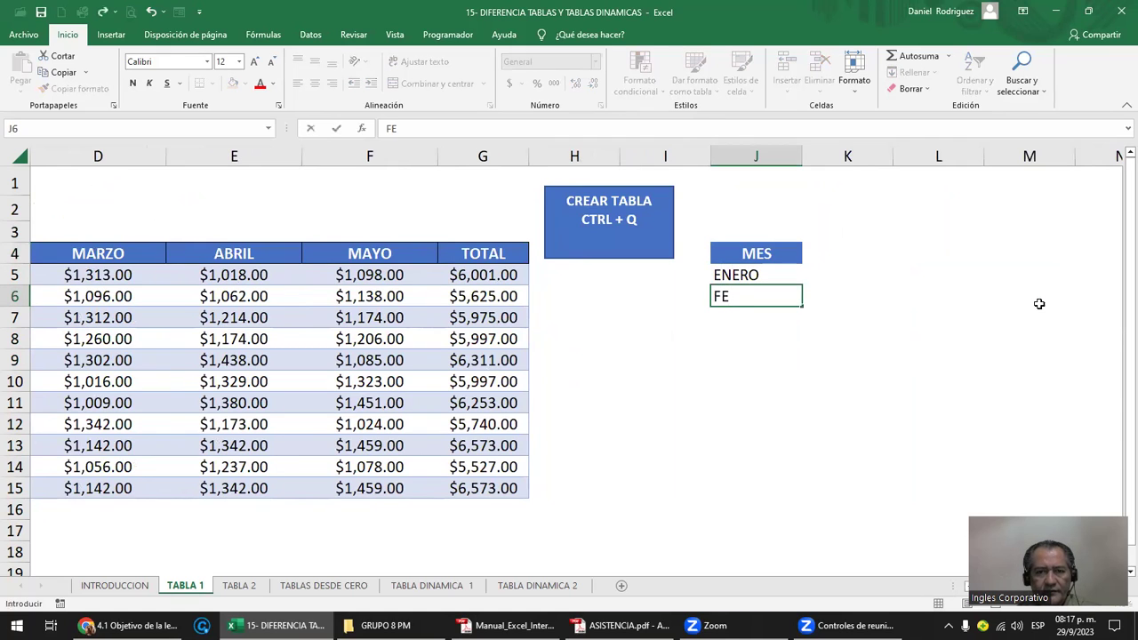
pyautogui.press('Escape')
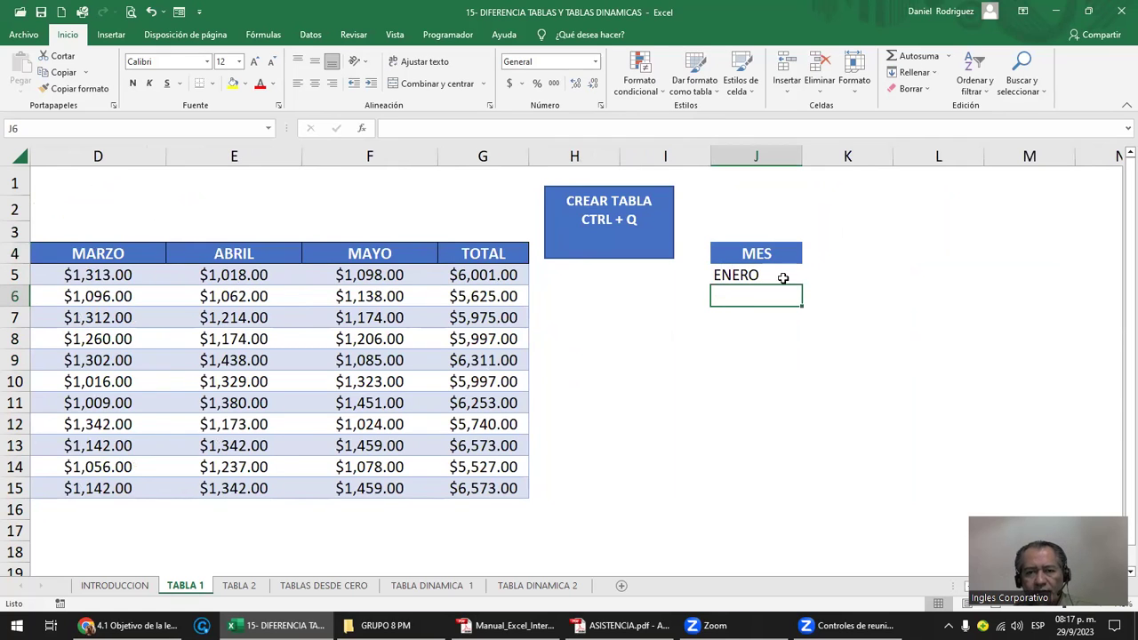
pyautogui.click(783, 279)
pyautogui.moveTo(802, 285); pyautogui.dragTo(794, 362)
# - Enter the header VENTAS in cell K4
pyautogui.click(821, 255)
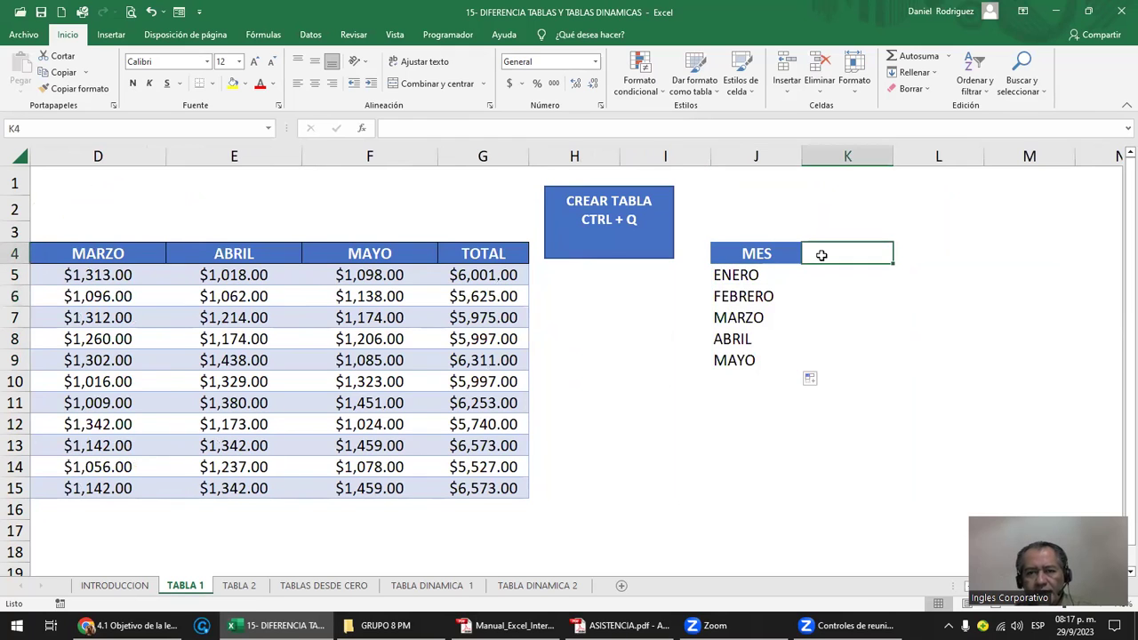
pyautogui.write('VENTAS')
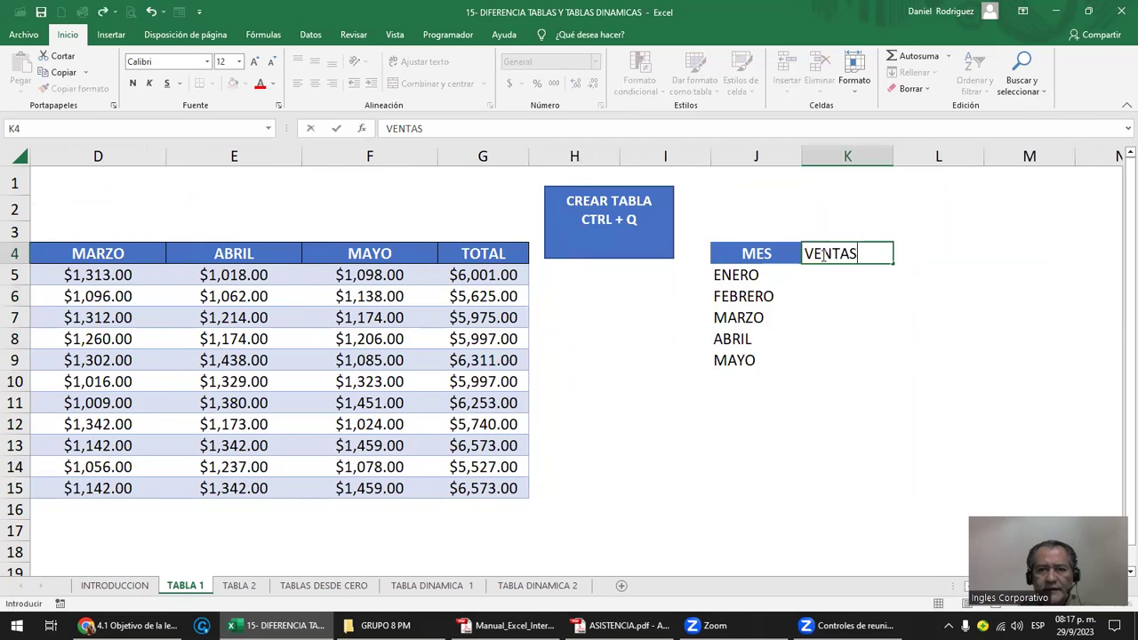
pyautogui.press('Return')
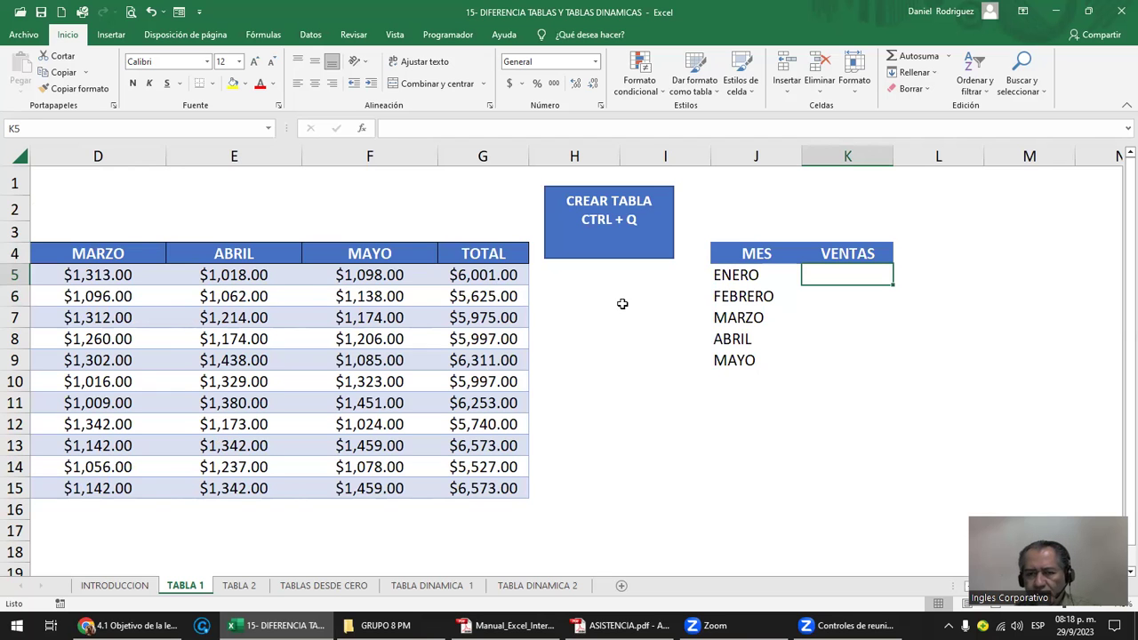
pyautogui.hotkey('ctrl', 'Left')
pyautogui.hotkey('ctrl', 'Left')
pyautogui.hotkey('ctrl', 'Left')
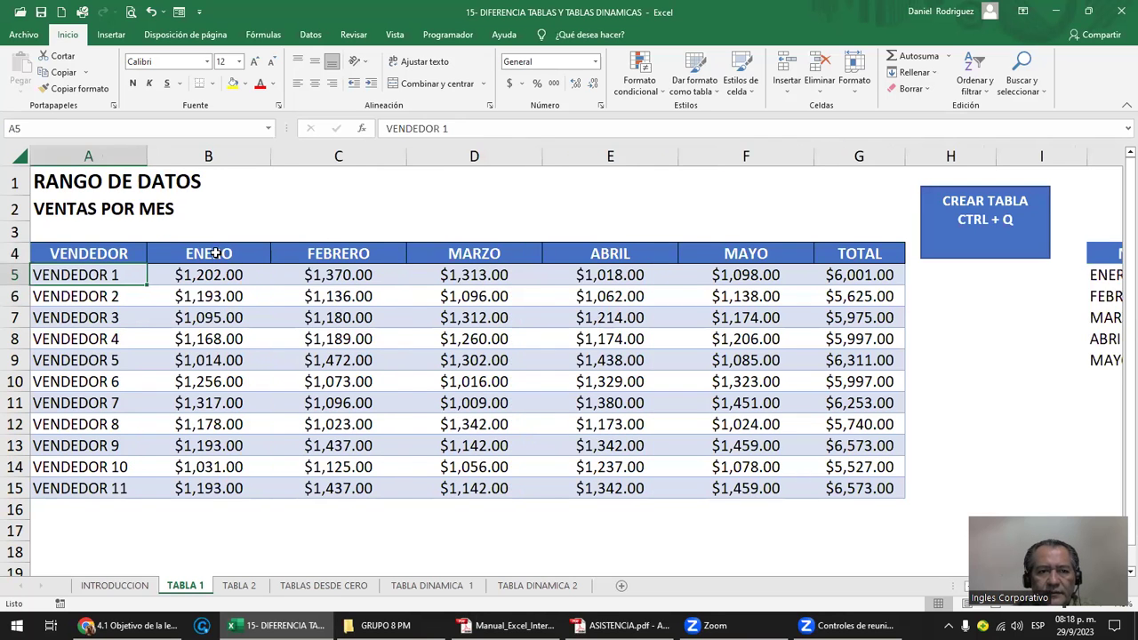
pyautogui.moveTo(216, 253); pyautogui.dragTo(749, 485)
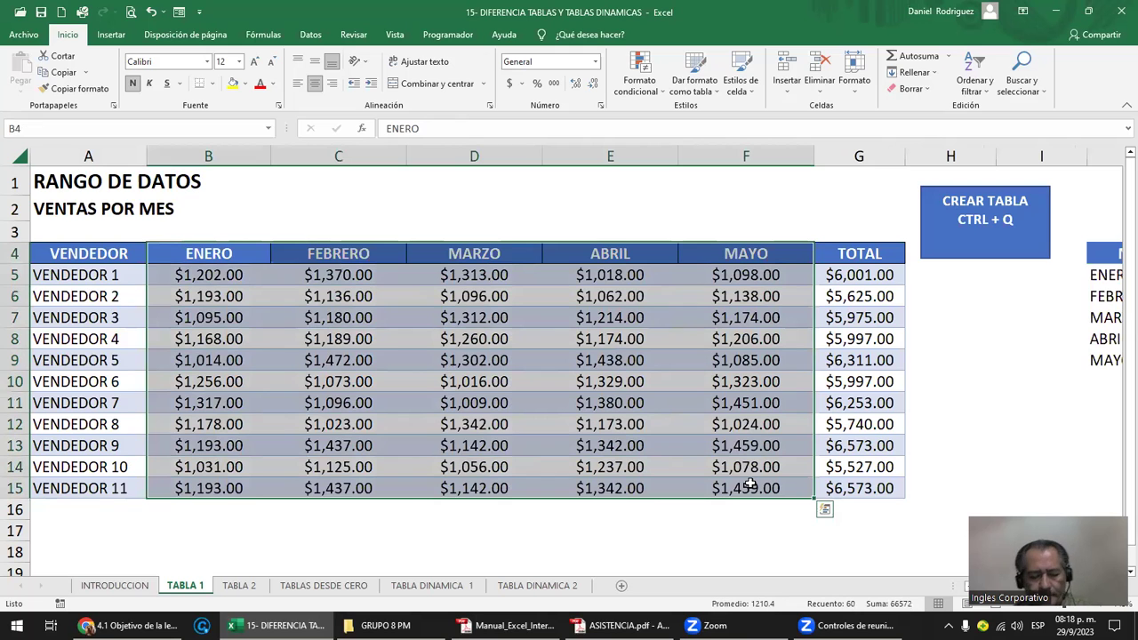
pyautogui.hotkey('ctrl', 'c')
pyautogui.click(1009, 360)
pyautogui.press('Right')
pyautogui.press('Right')
pyautogui.press('Right')
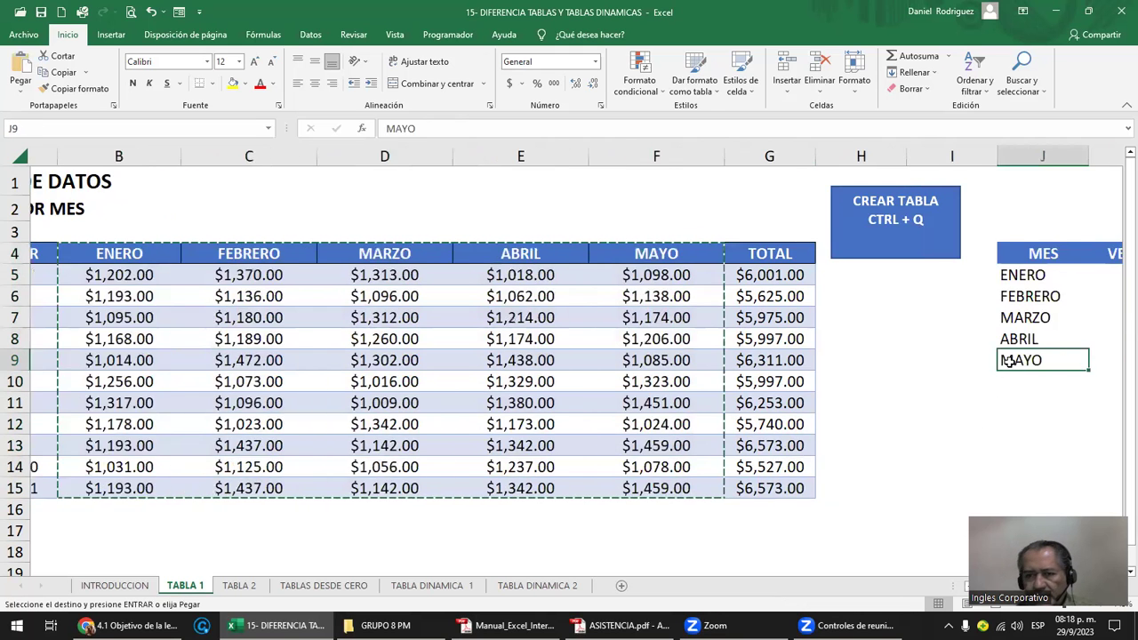
pyautogui.click(750, 254)
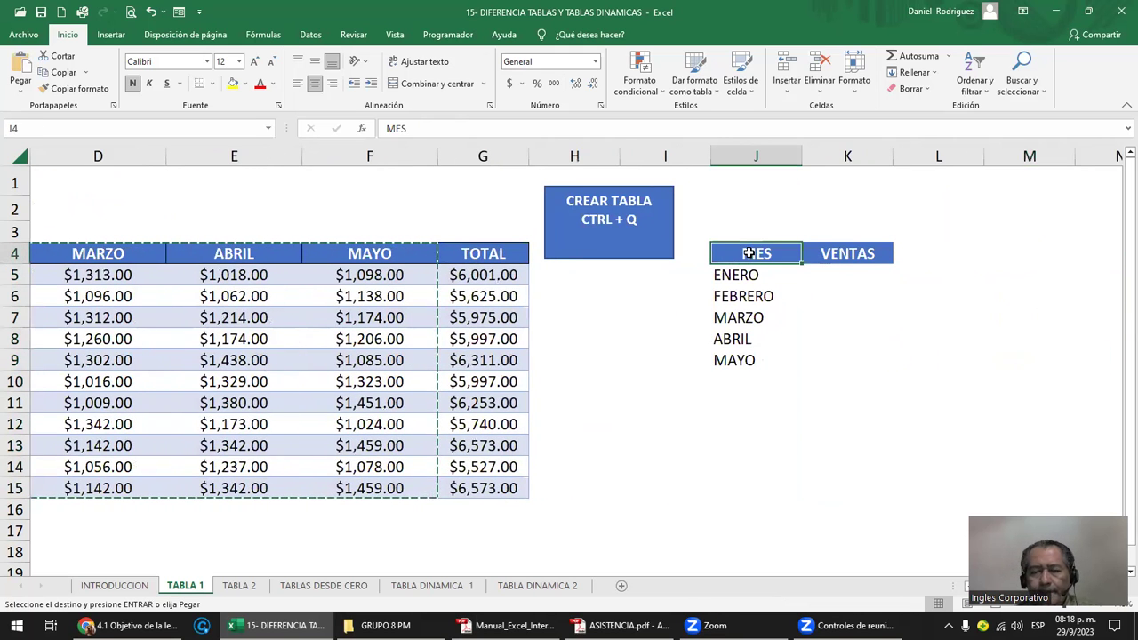
pyautogui.rightClick(749, 255)
pyautogui.moveTo(807, 351)
pyautogui.click(974, 488)
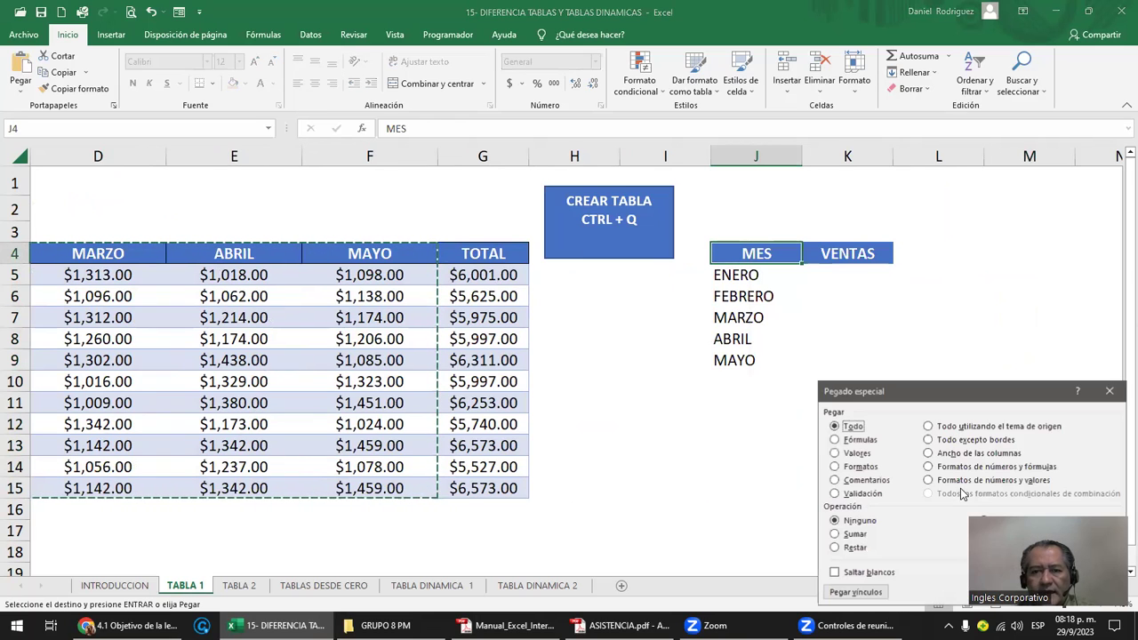
pyautogui.click(858, 454)
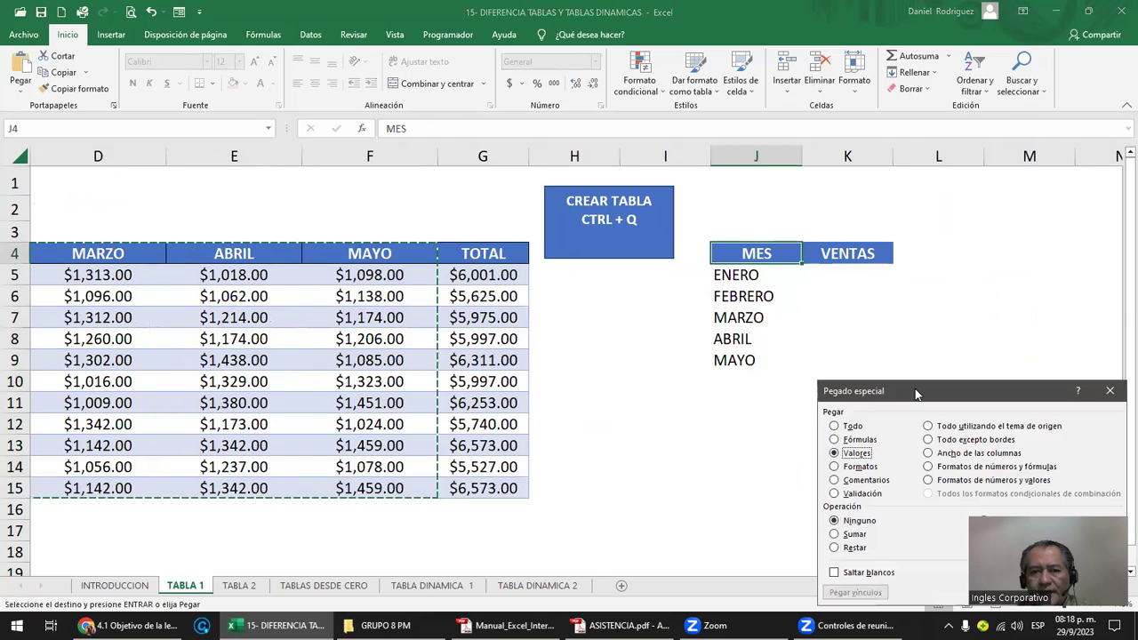
pyautogui.moveTo(916, 394); pyautogui.dragTo(500, 278)
pyautogui.click(577, 459)
pyautogui.click(640, 476)
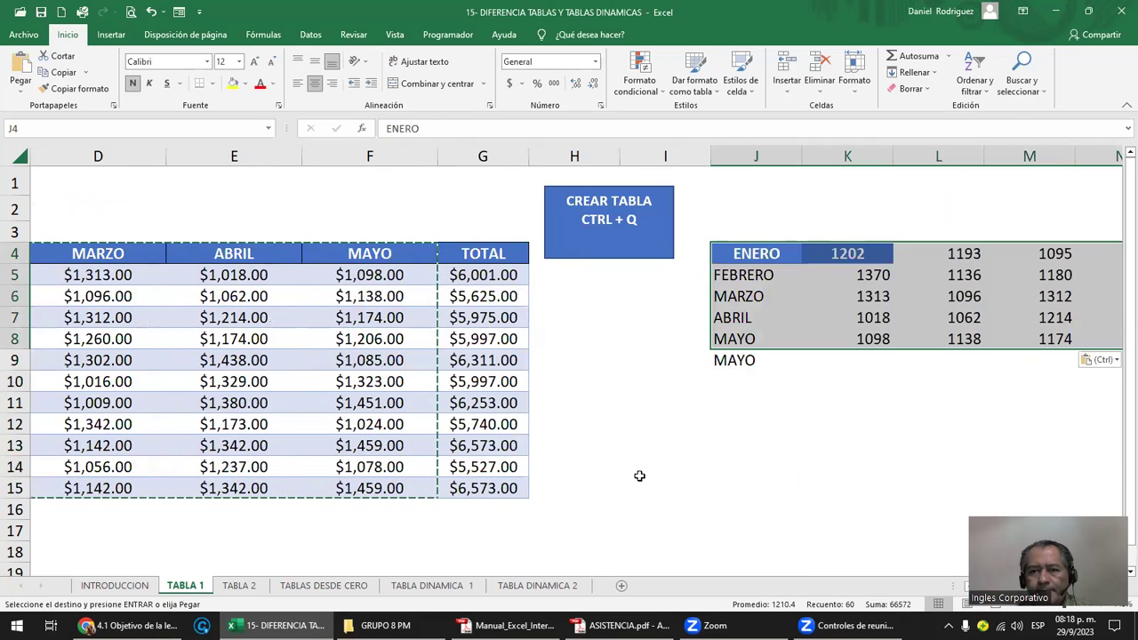
pyautogui.click(731, 364)
pyautogui.press('Delete')
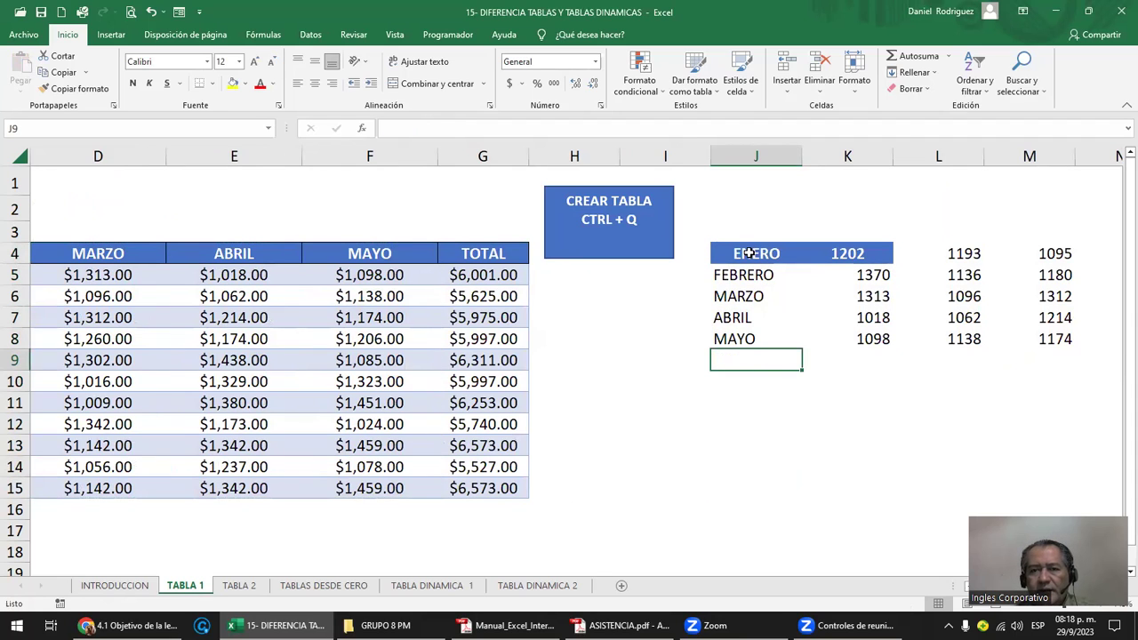
pyautogui.hotkey('ctrl', 'z')
pyautogui.hotkey('ctrl', 'z')
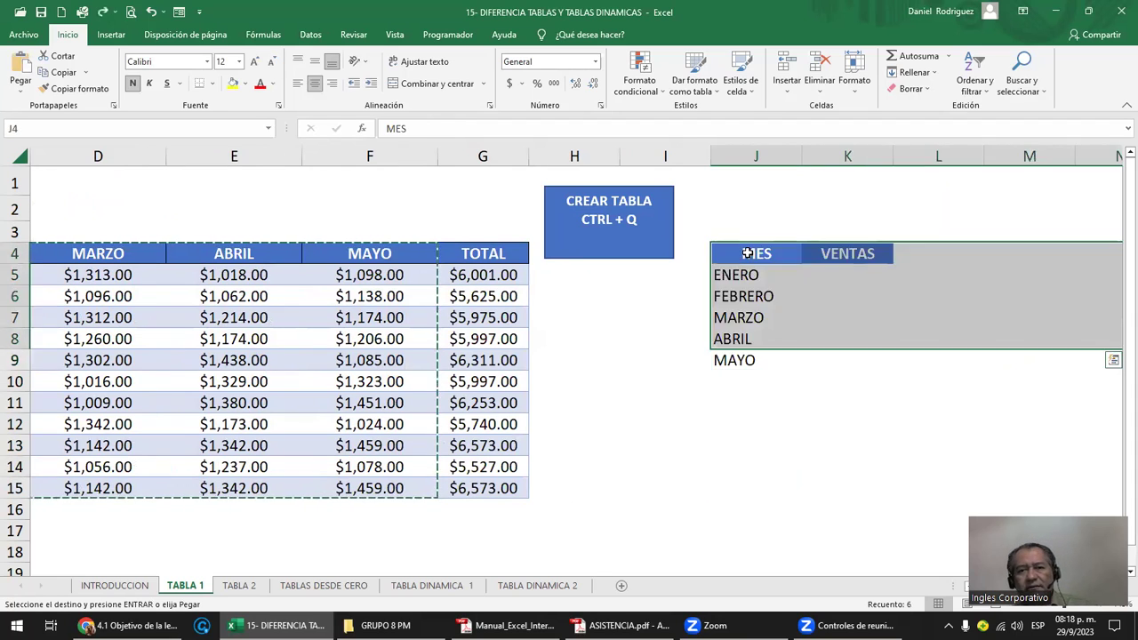
pyautogui.click(768, 395)
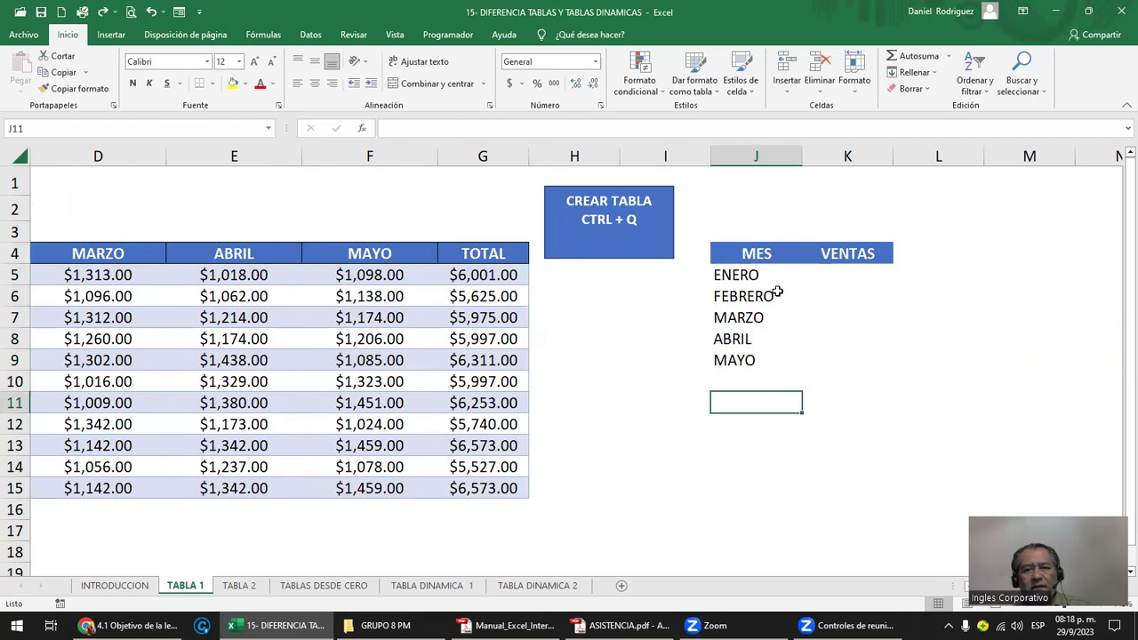
# - Enter a formula in K5 referencing cell B16 below the ENERO figures
pyautogui.click(845, 274)
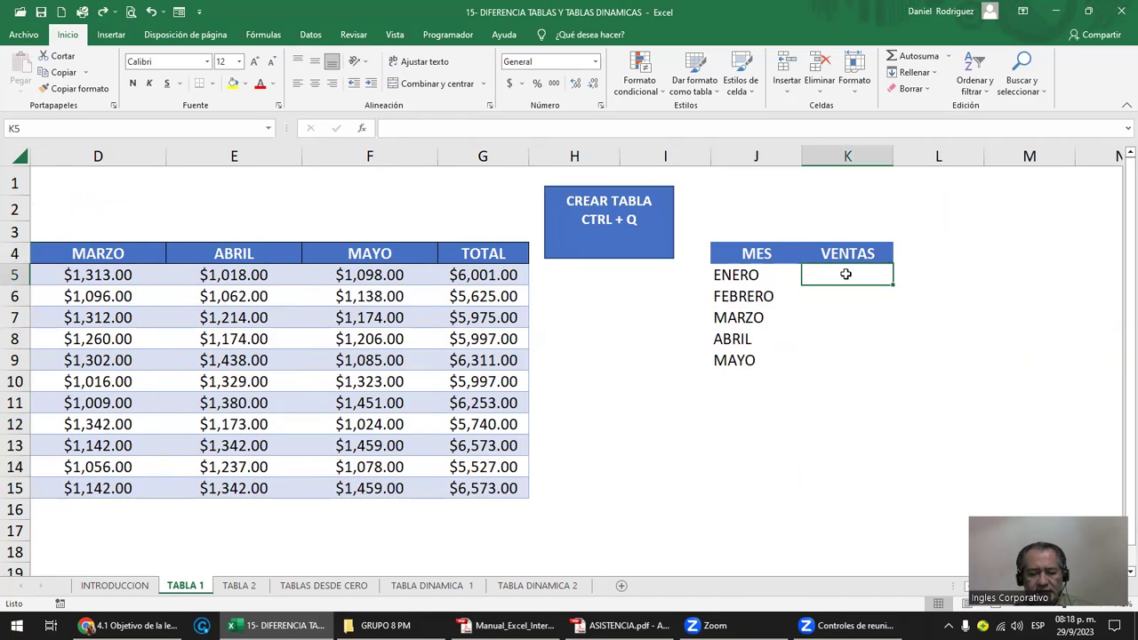
pyautogui.write('=')
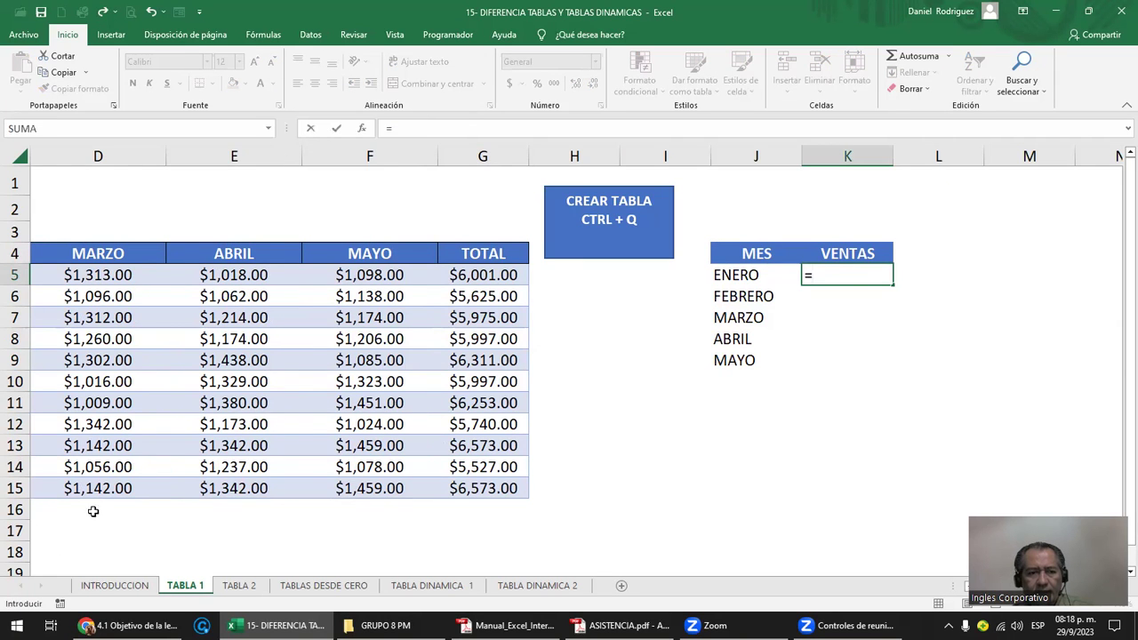
pyautogui.click(94, 510)
pyautogui.press('Left')
pyautogui.press('Left')
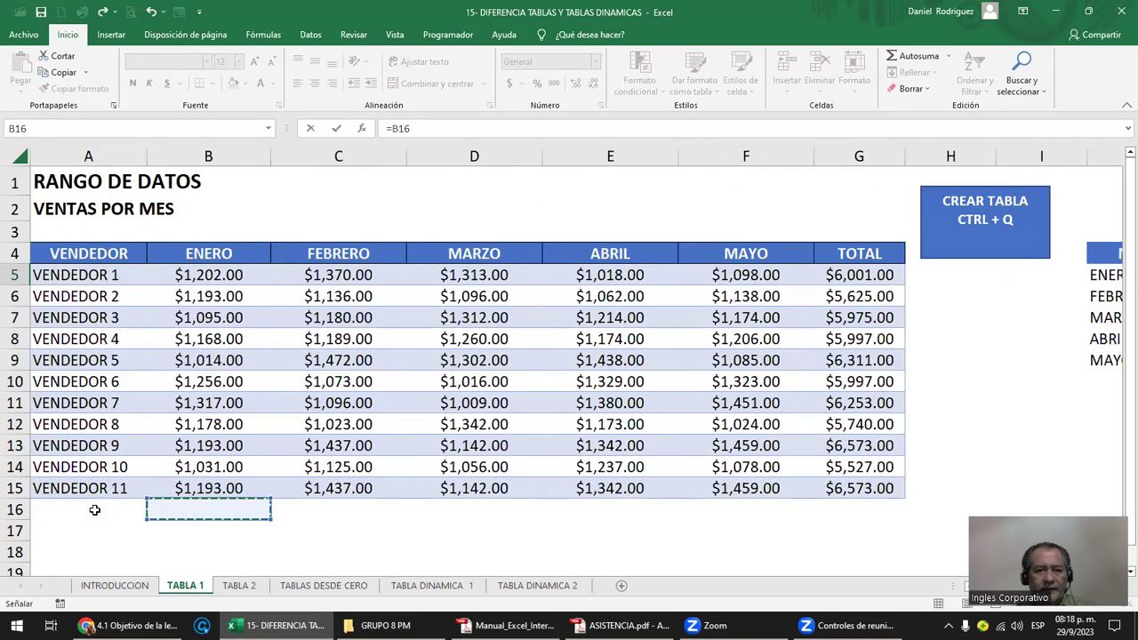
pyautogui.press('Return')
pyautogui.press('Left')
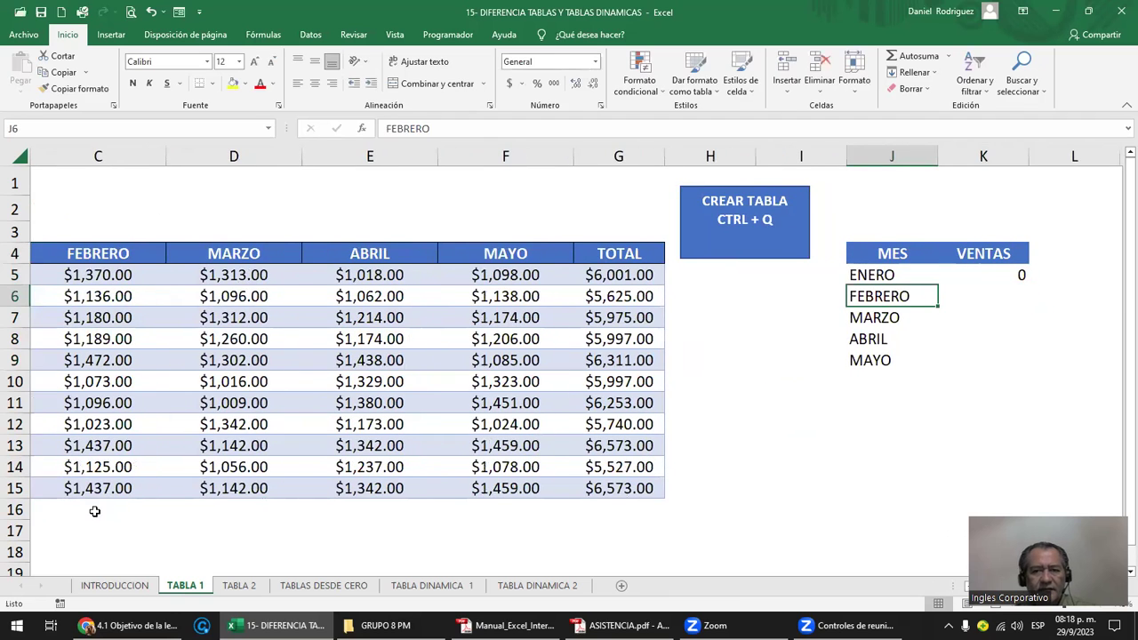
pyautogui.press('Left')
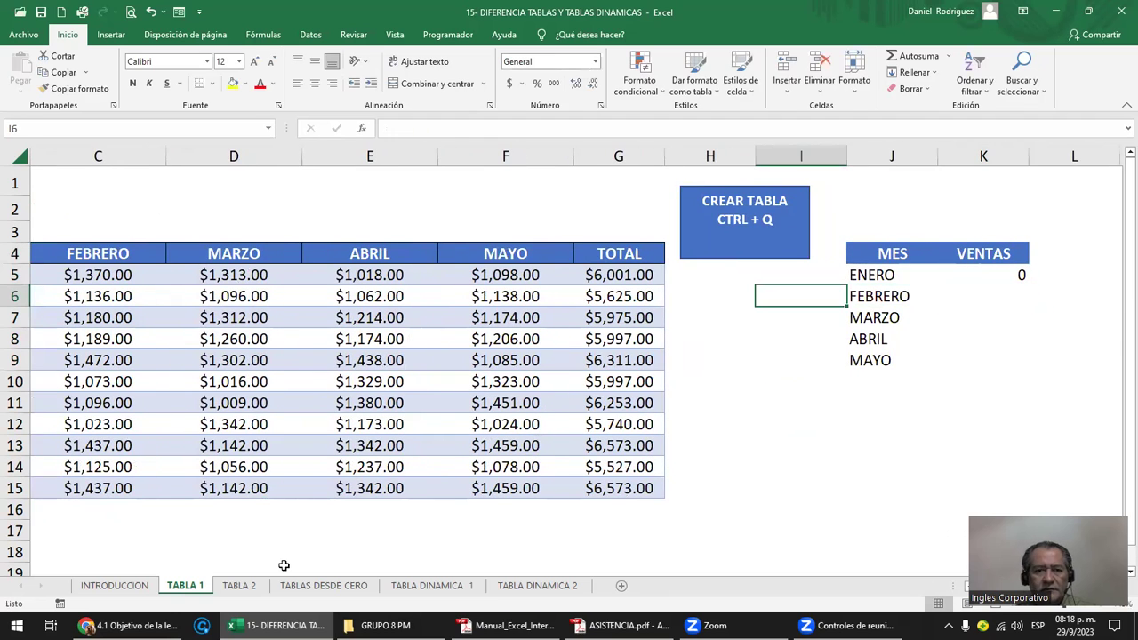
pyautogui.press('Left')
pyautogui.press('Left')
pyautogui.press('Left')
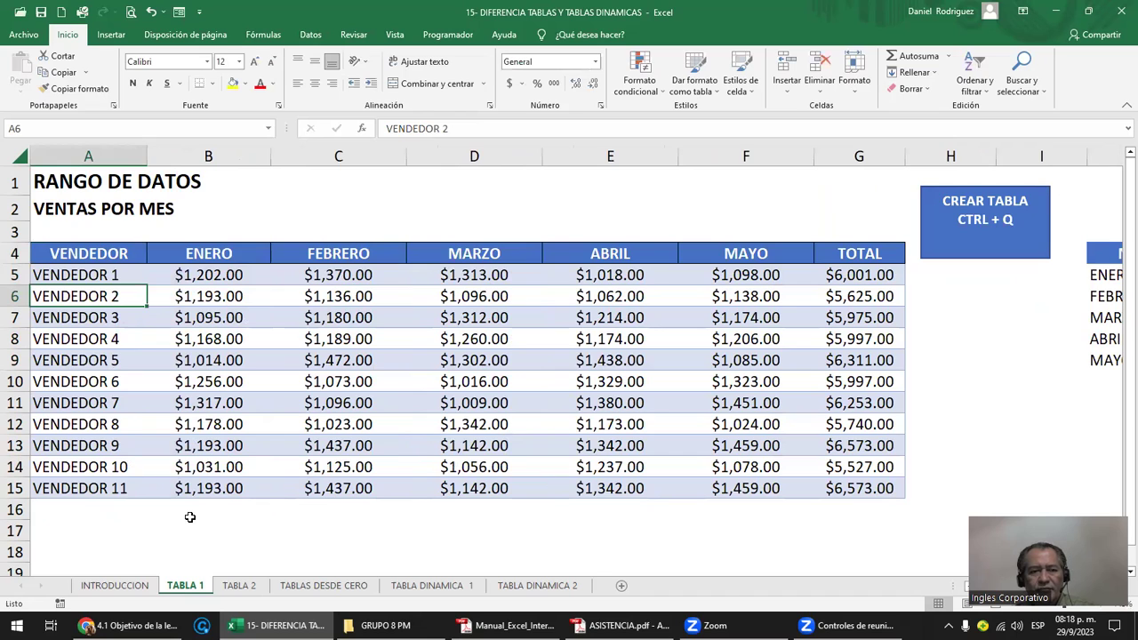
# - AutoSum the ENERO column into B16, giving $12,840.00
pyautogui.click(205, 504)
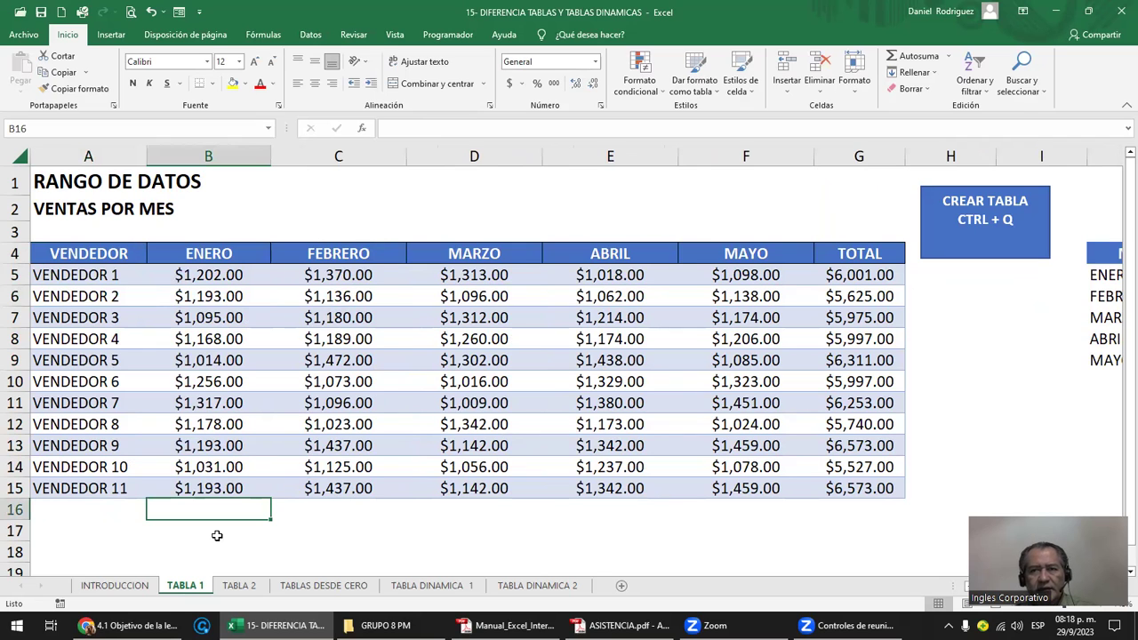
pyautogui.click(916, 56)
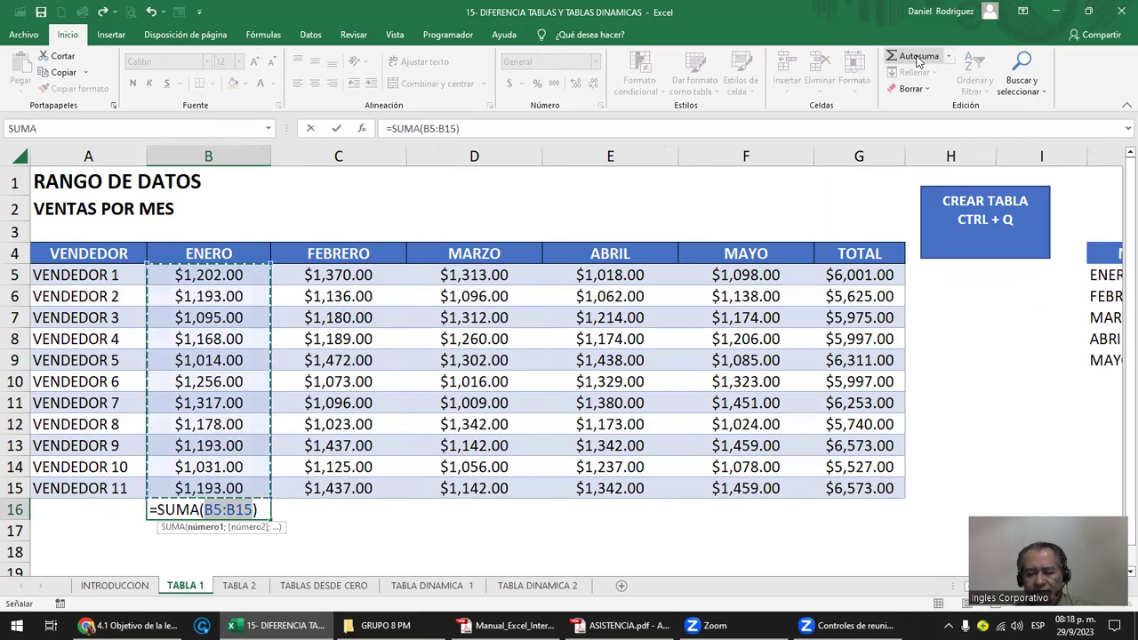
pyautogui.press('Return')
# - Fill K5's formula down to K9, showing 12840 then 0 for the other months
pyautogui.press('Right')
pyautogui.press('Right')
pyautogui.press('Right')
pyautogui.press('Right')
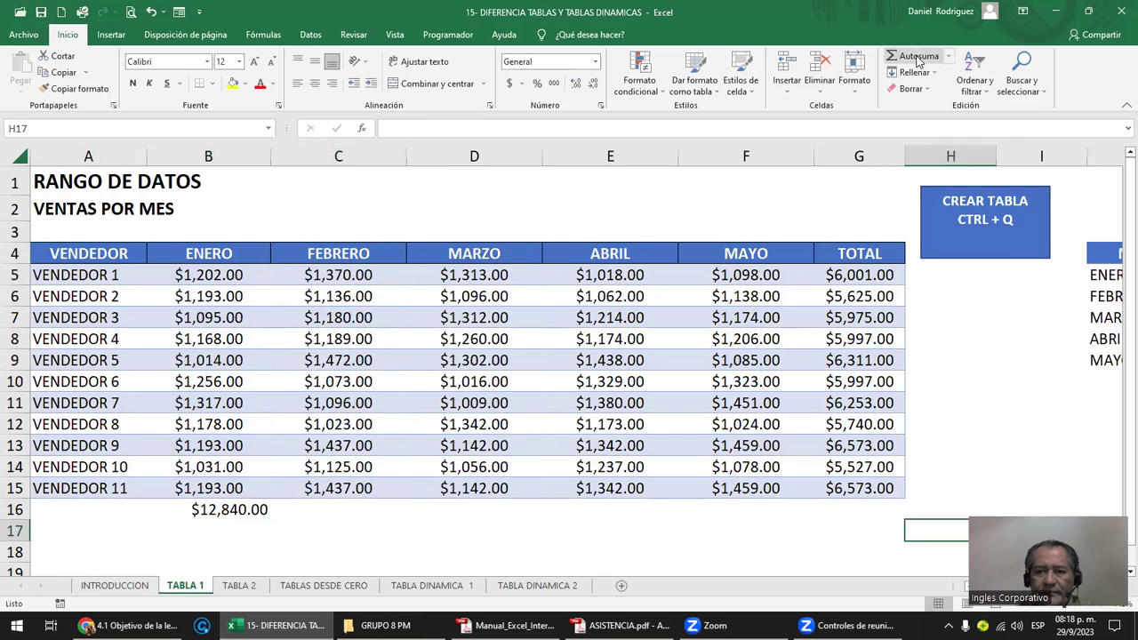
pyautogui.press('Right')
pyautogui.press('Right')
pyautogui.press('Right')
pyautogui.press('Right')
pyautogui.click(882, 276)
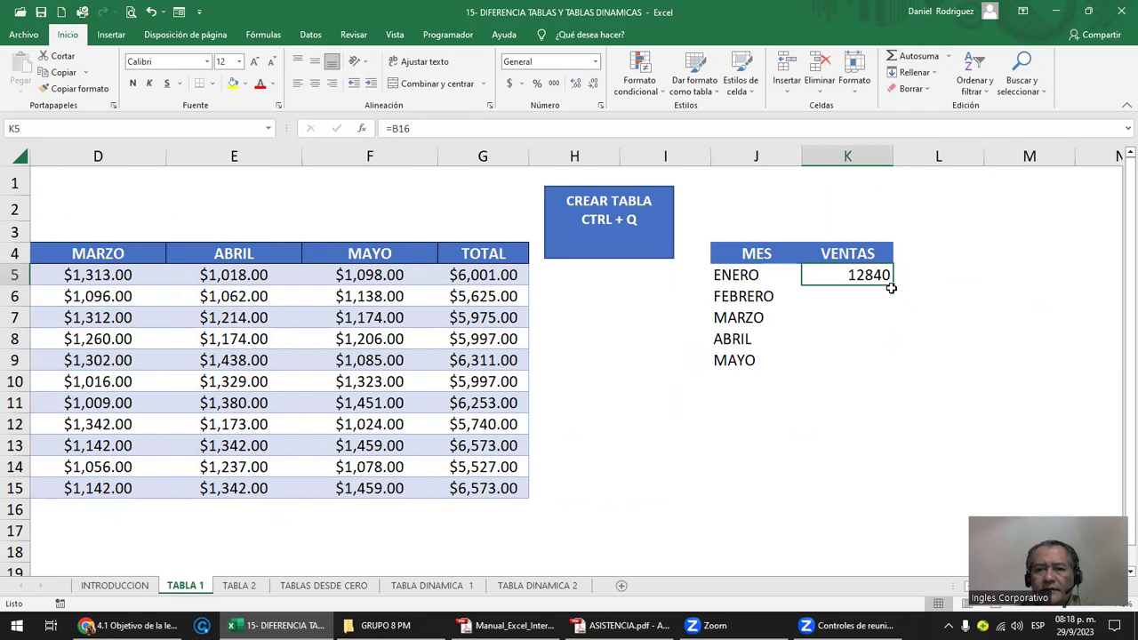
pyautogui.moveTo(892, 287); pyautogui.dragTo(886, 363)
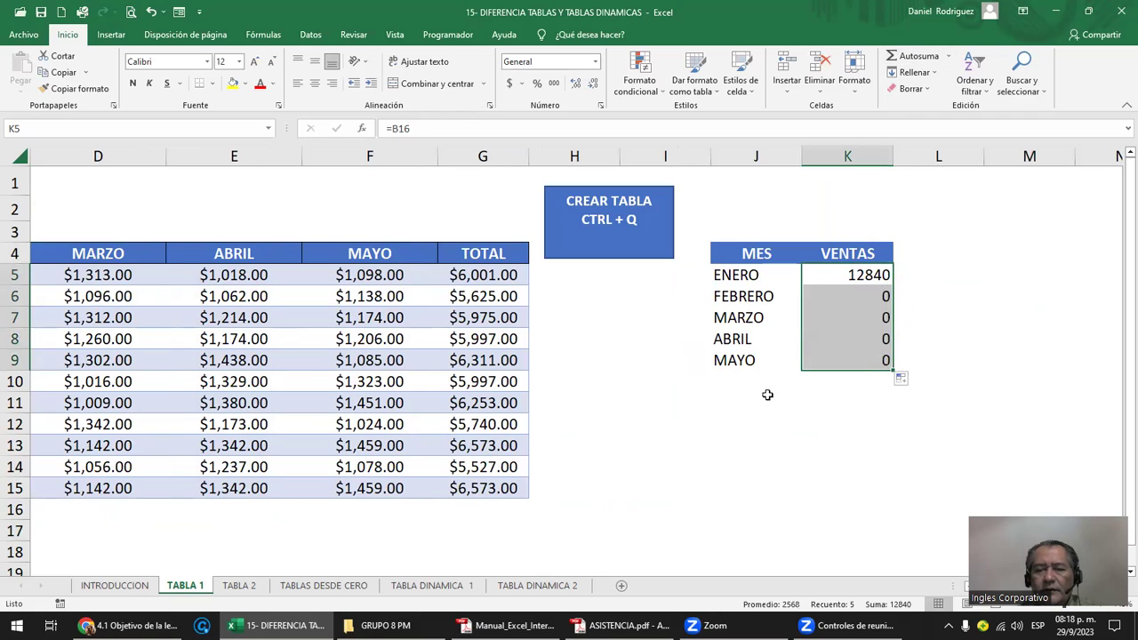
pyautogui.press('Left')
pyautogui.press('Left')
pyautogui.press('Left')
pyautogui.press('Left')
pyautogui.press('Left')
pyautogui.press('Left')
pyautogui.press('Left')
# - Inspect the K5 and K6 formulas, finding K6 now points to B17
pyautogui.click(236, 514)
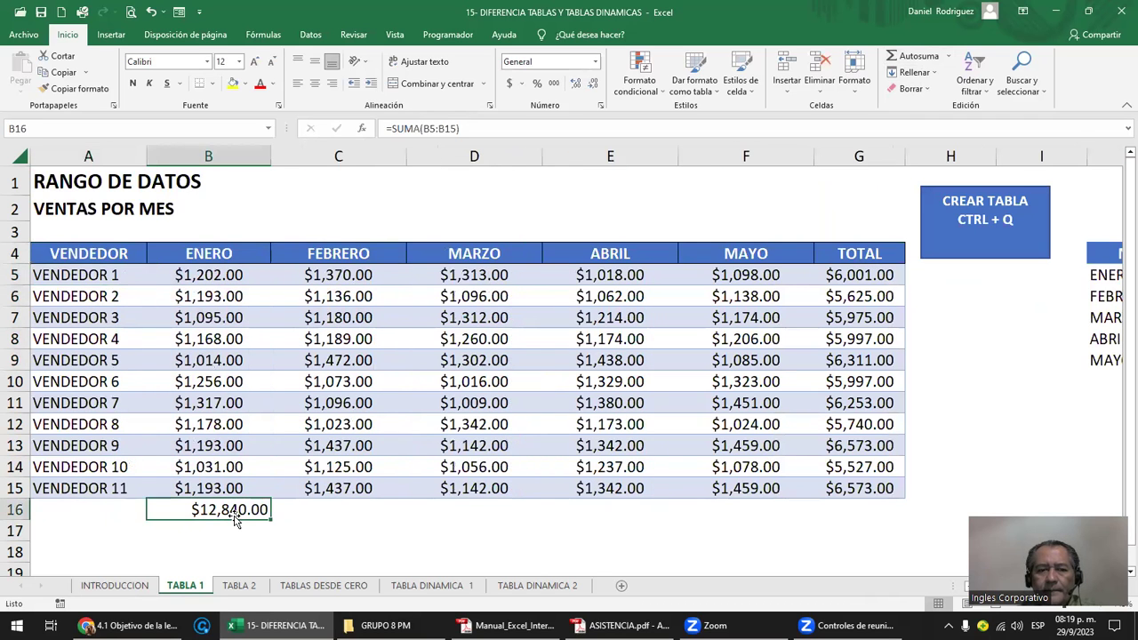
pyautogui.click(971, 346)
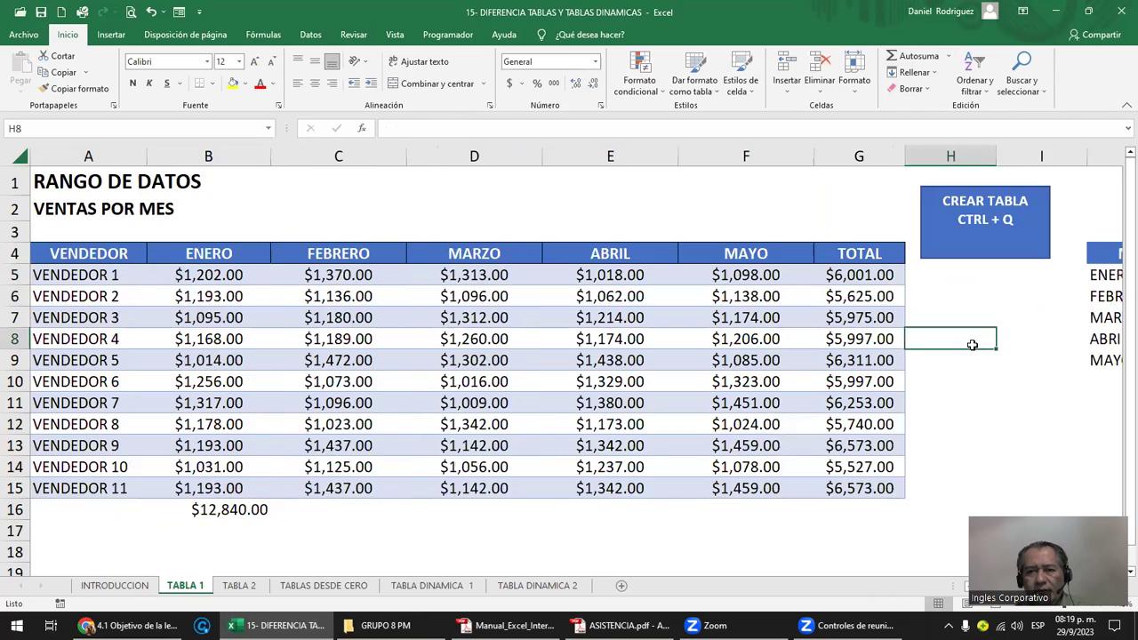
pyautogui.scroll(-1, 972, 346)
pyautogui.doubleClick(1103, 263)
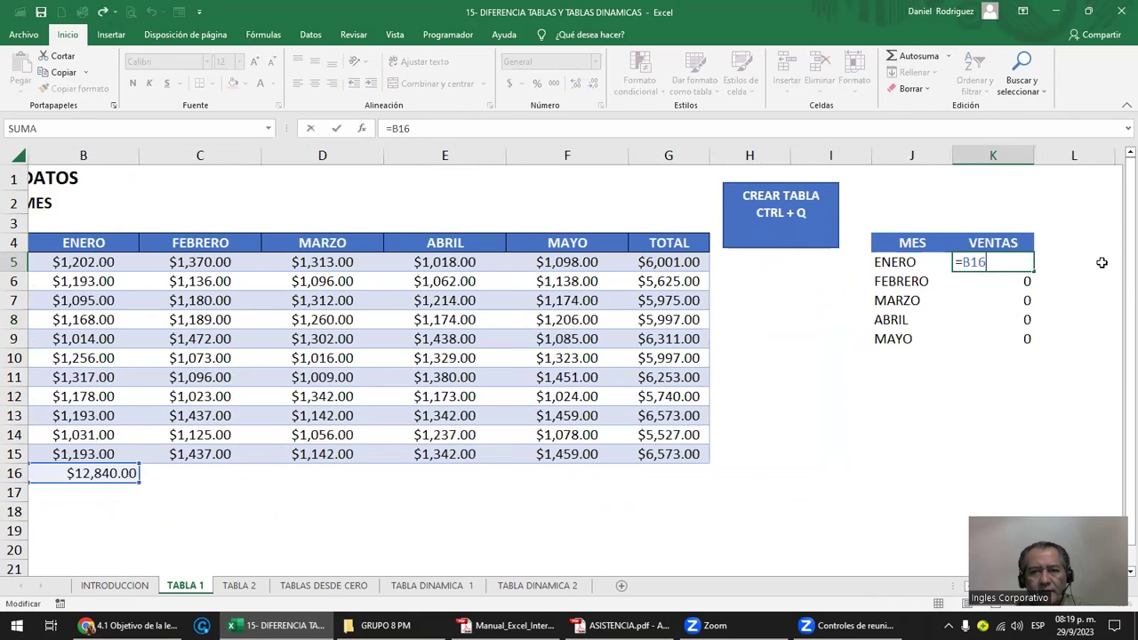
pyautogui.doubleClick(1029, 283)
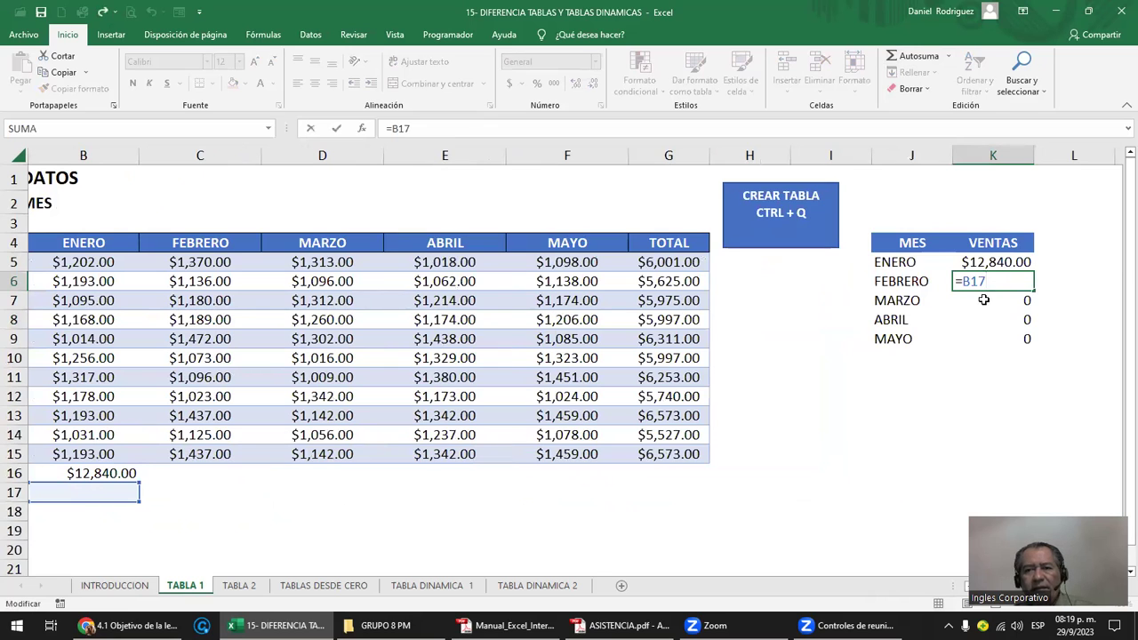
pyautogui.moveTo(89, 473); pyautogui.dragTo(592, 474)
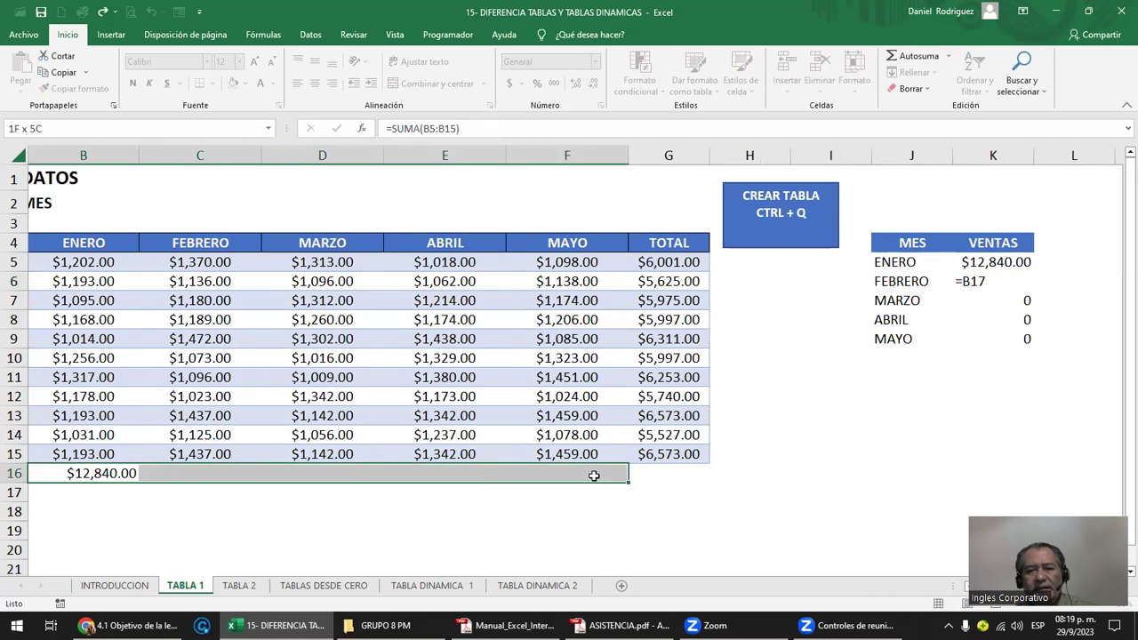
# - Change K5 to =B$16 and fill it down to K9, showing $12,840.00 each month
pyautogui.click(1001, 262)
pyautogui.press('F2')
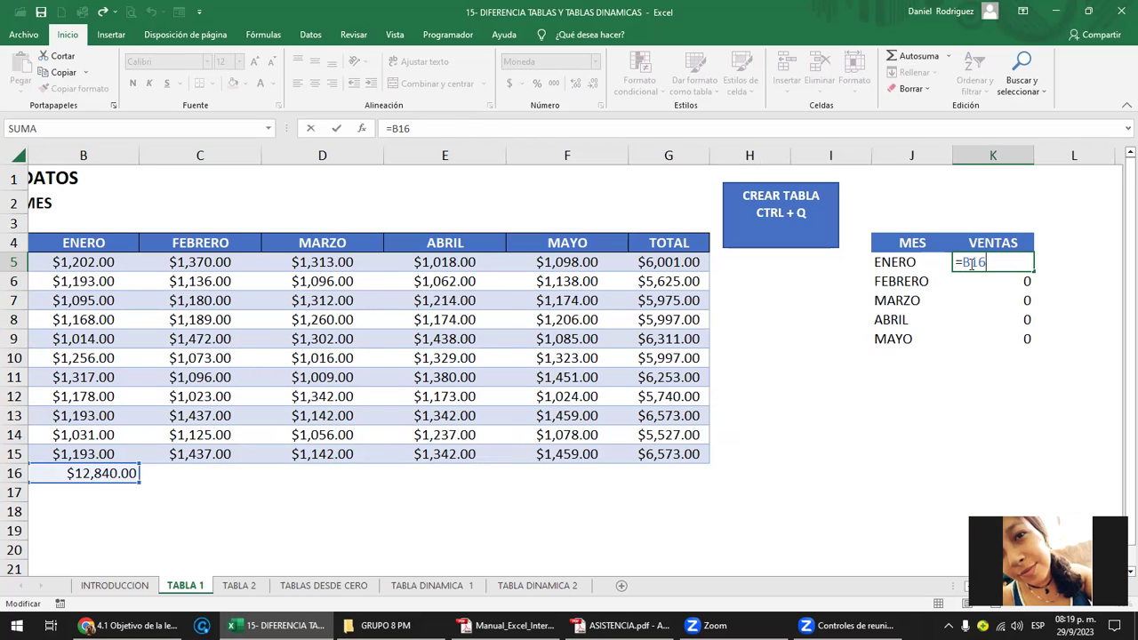
pyautogui.press('Left')
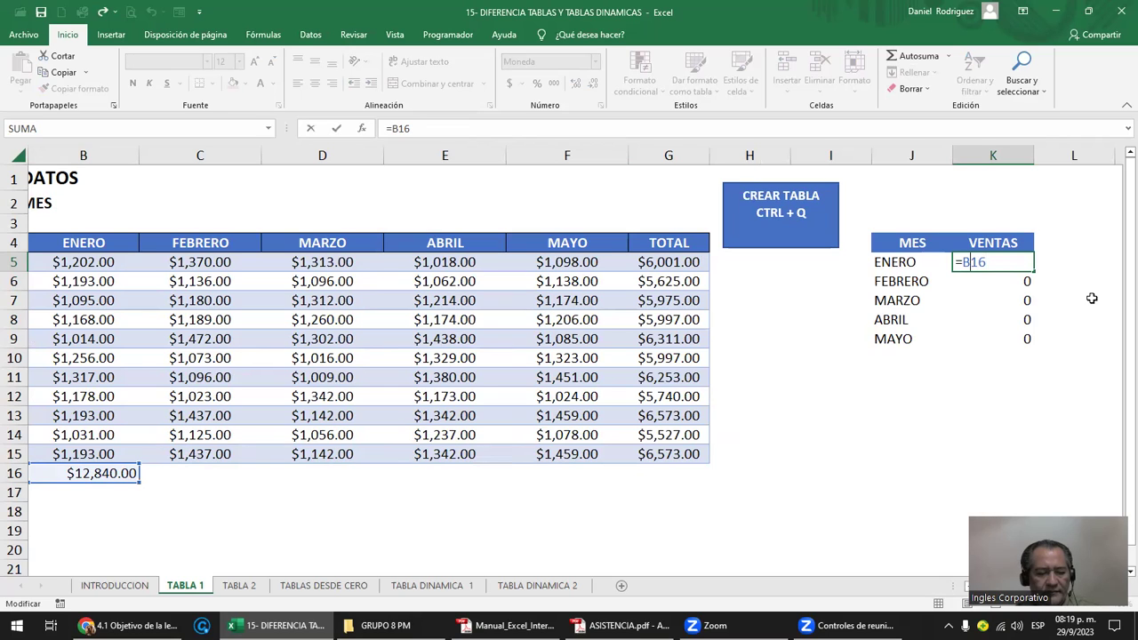
pyautogui.press('BackSpace')
pyautogui.write('B')
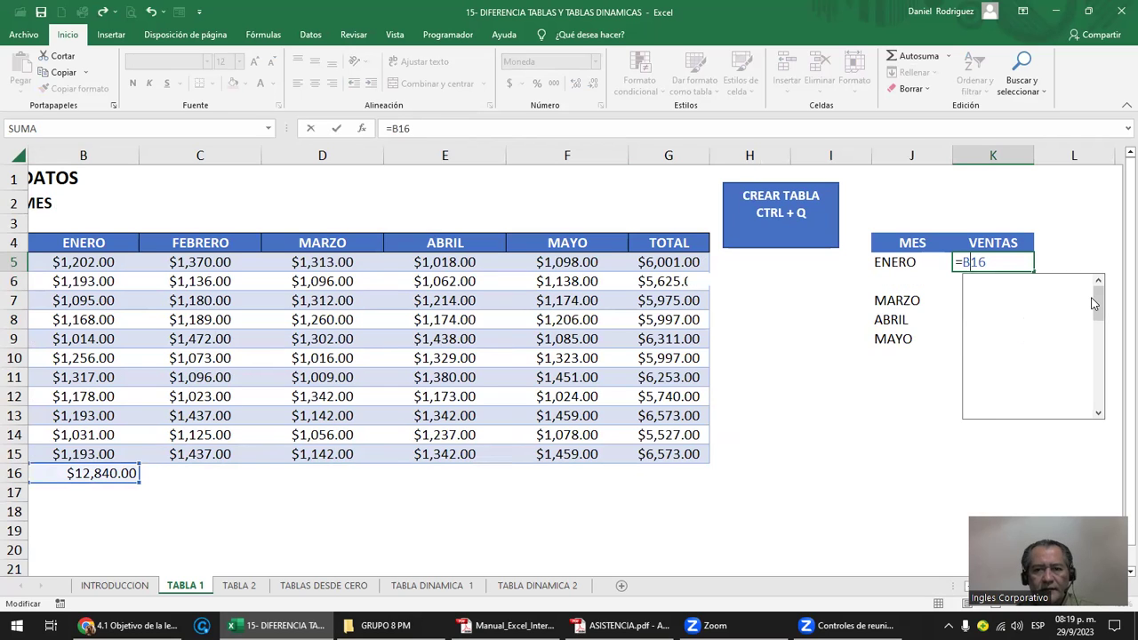
pyautogui.write('$')
pyautogui.hotkey('ctrl', 'Return')
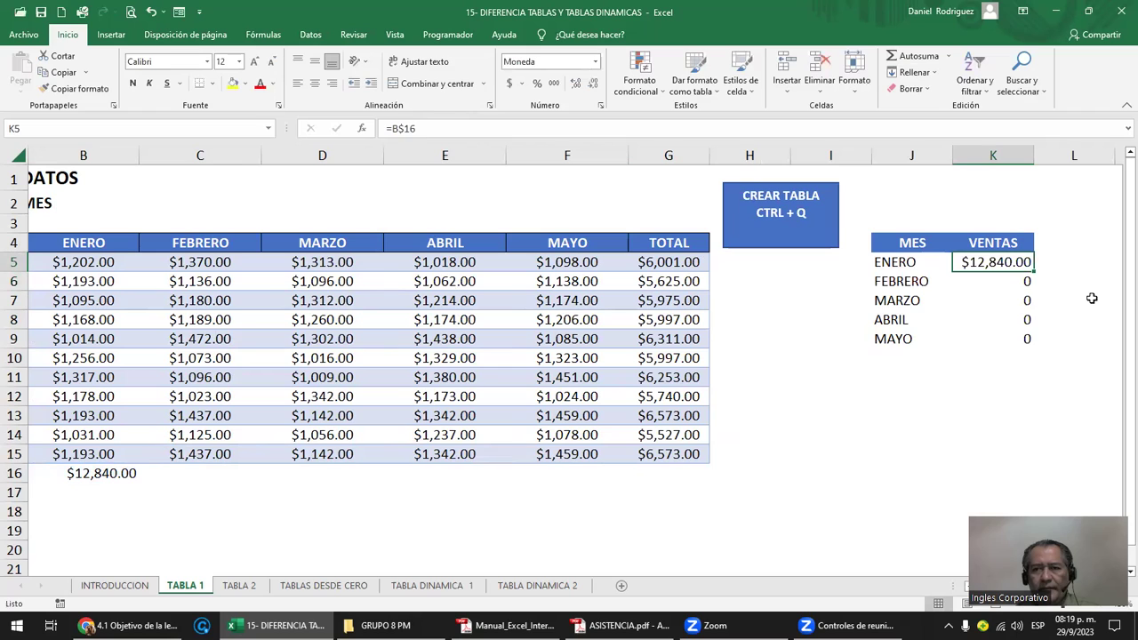
pyautogui.moveTo(1034, 269); pyautogui.dragTo(1035, 346)
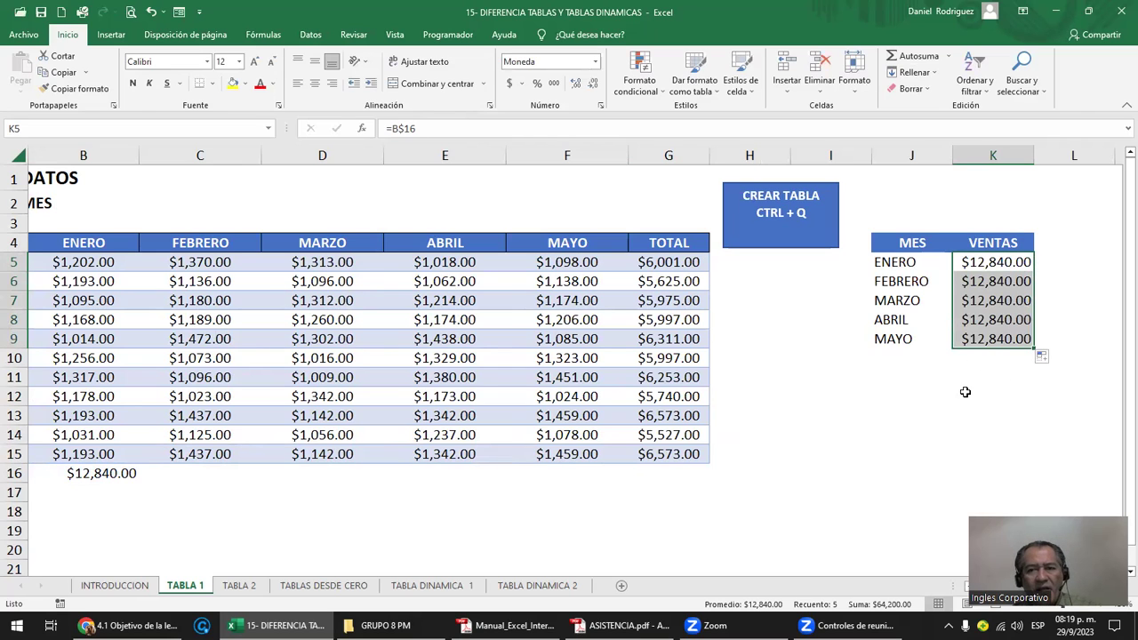
pyautogui.click(1002, 286)
pyautogui.doubleClick(1002, 263)
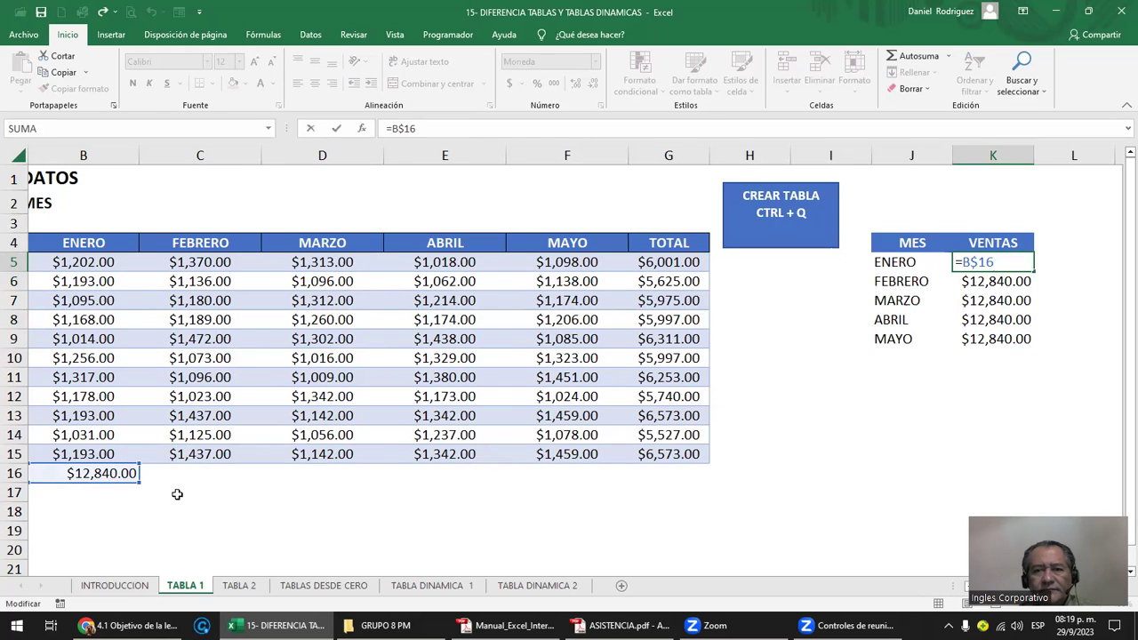
pyautogui.doubleClick(993, 282)
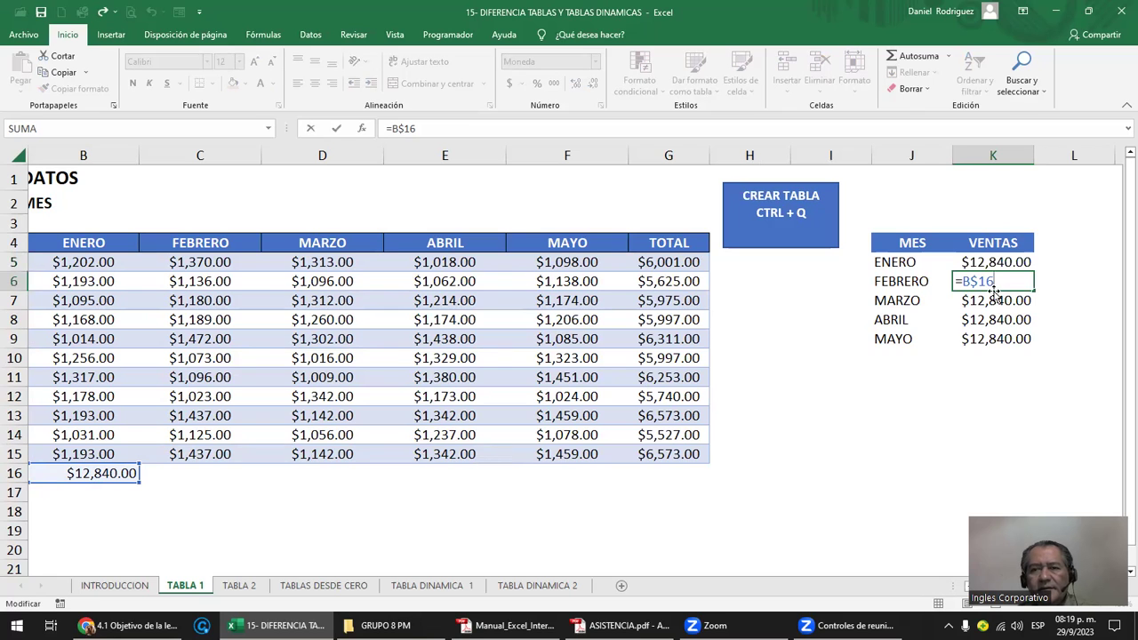
pyautogui.doubleClick(1005, 302)
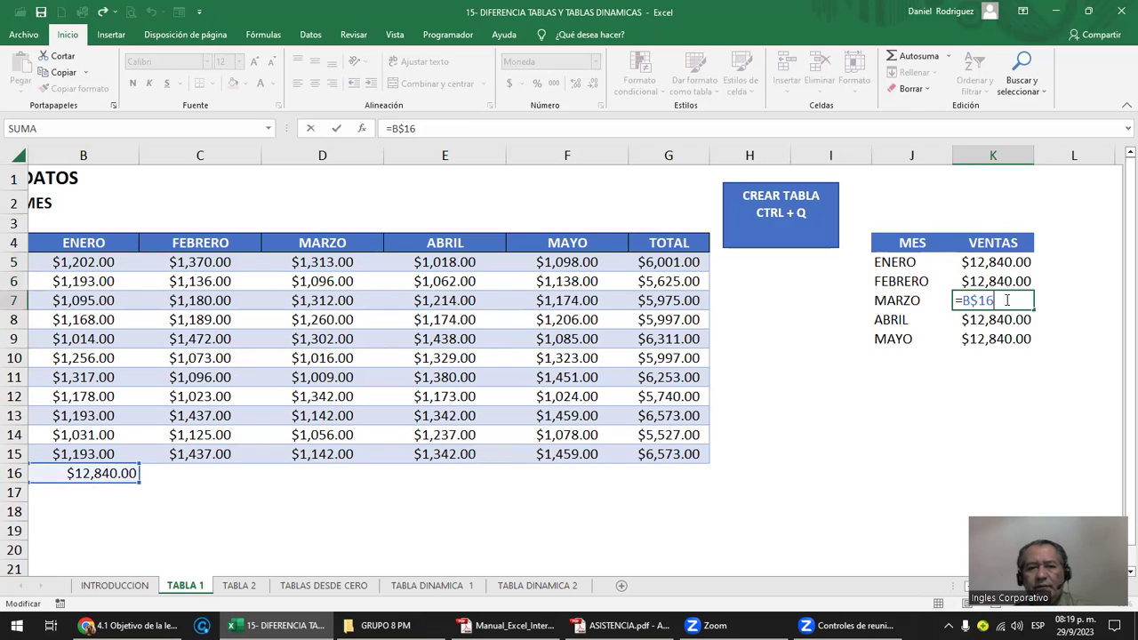
pyautogui.press('Escape')
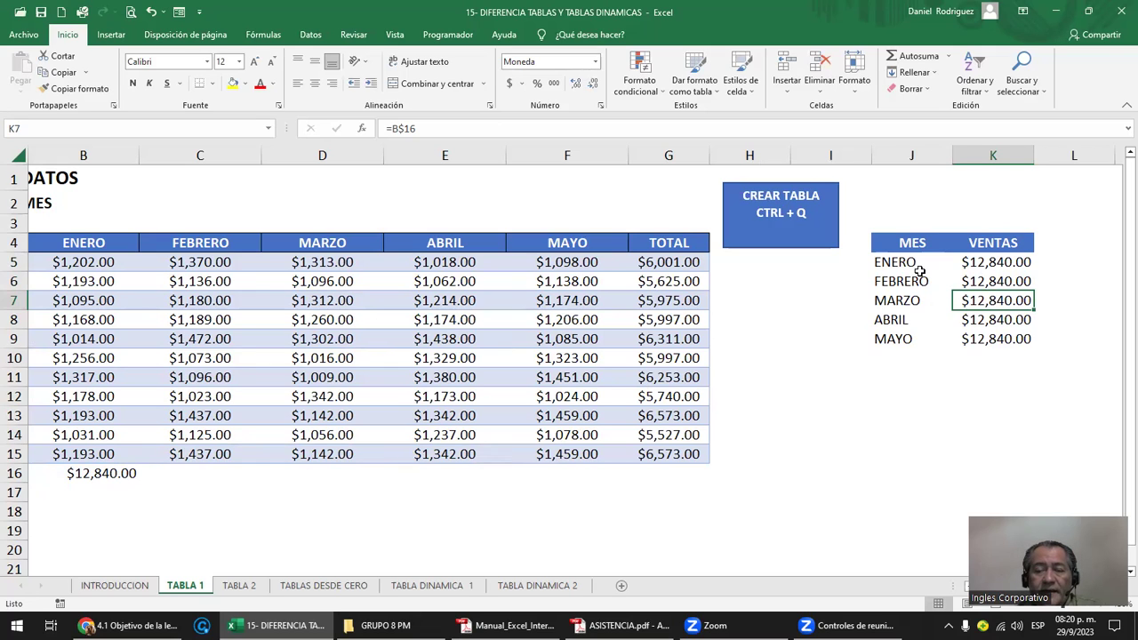
pyautogui.click(905, 381)
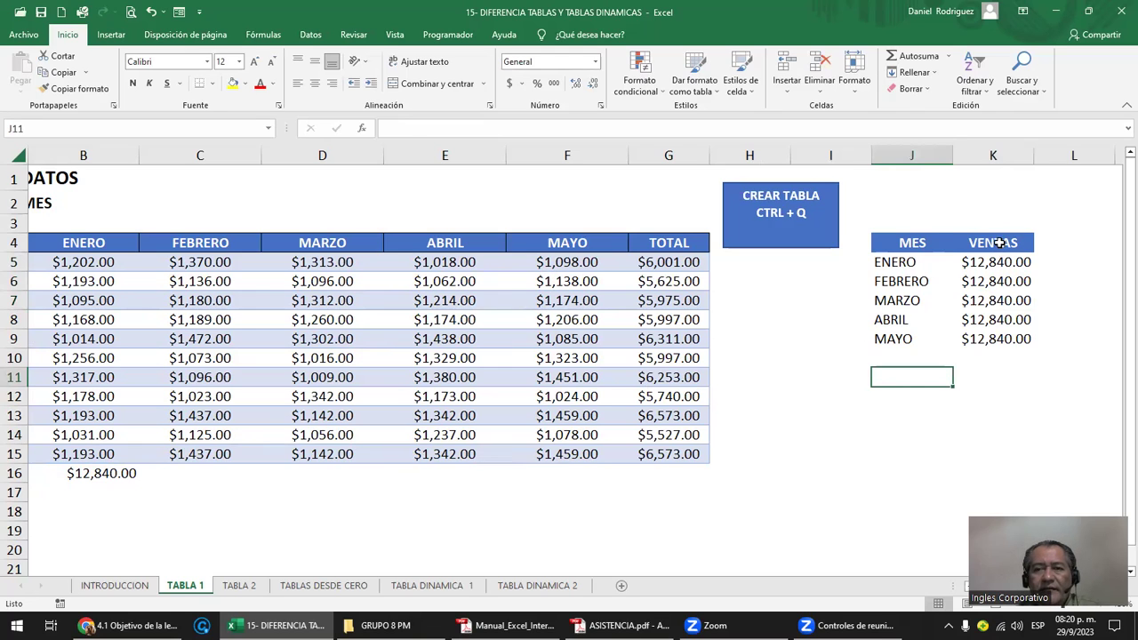
pyautogui.click(999, 245)
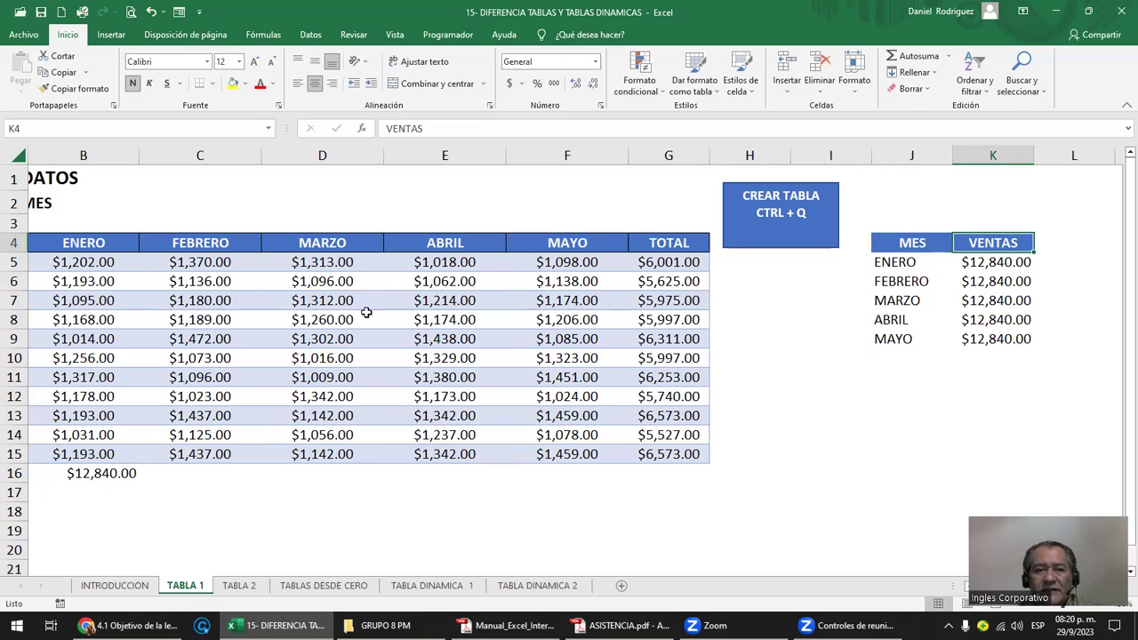
pyautogui.click(252, 244)
pyautogui.press('Left')
pyautogui.press('Left')
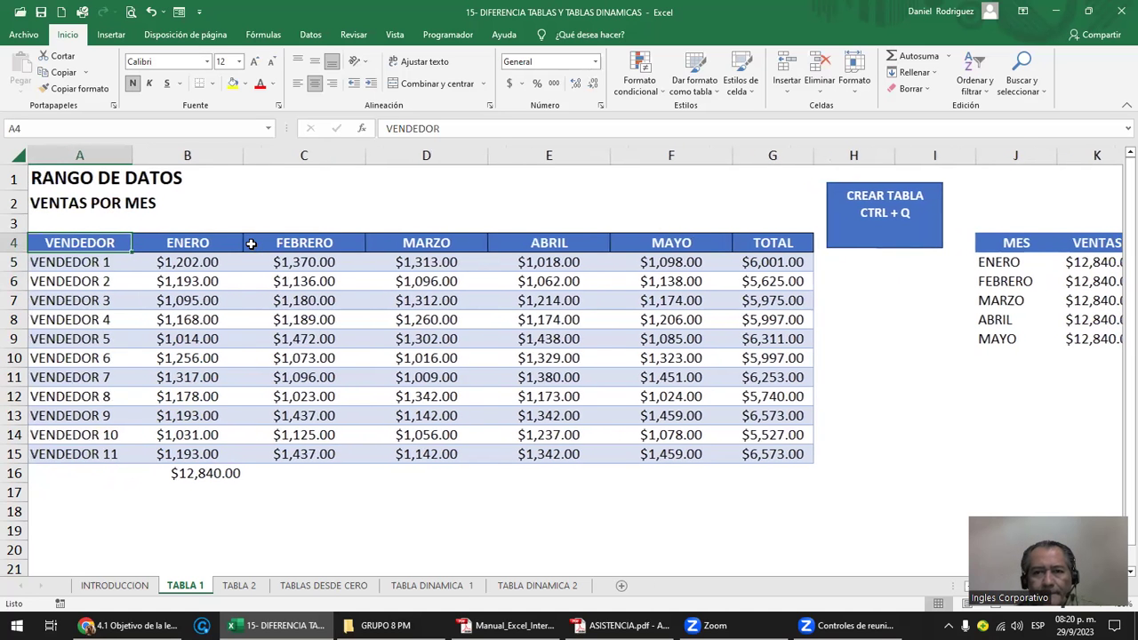
pyautogui.press('Down')
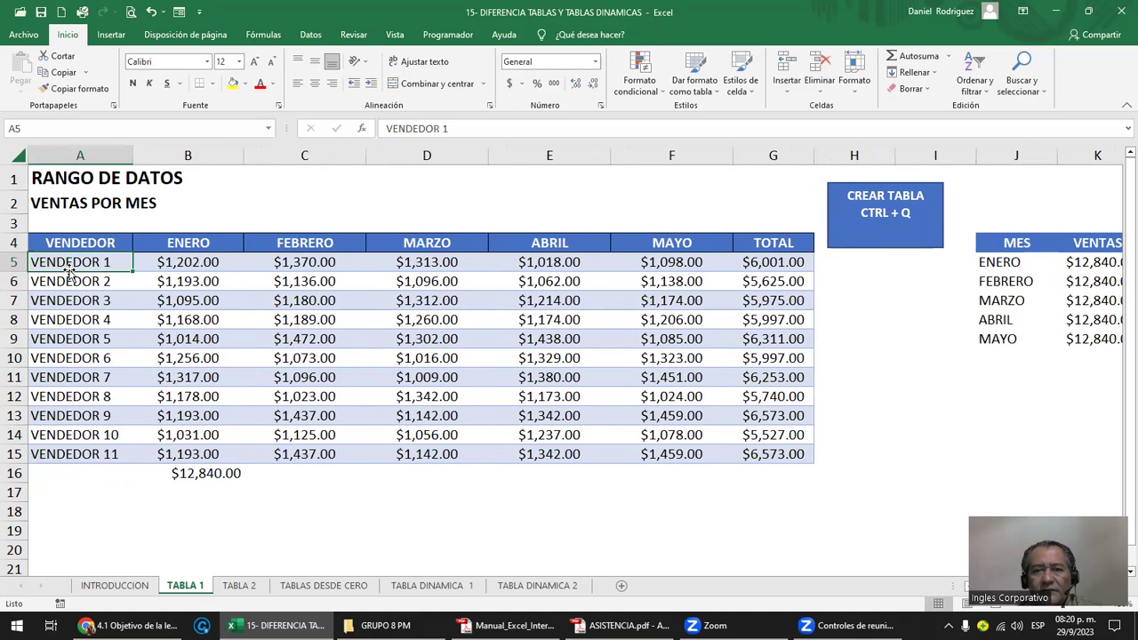
pyautogui.click(1012, 206)
pyautogui.press('Right')
pyautogui.press('Right')
pyautogui.press('Right')
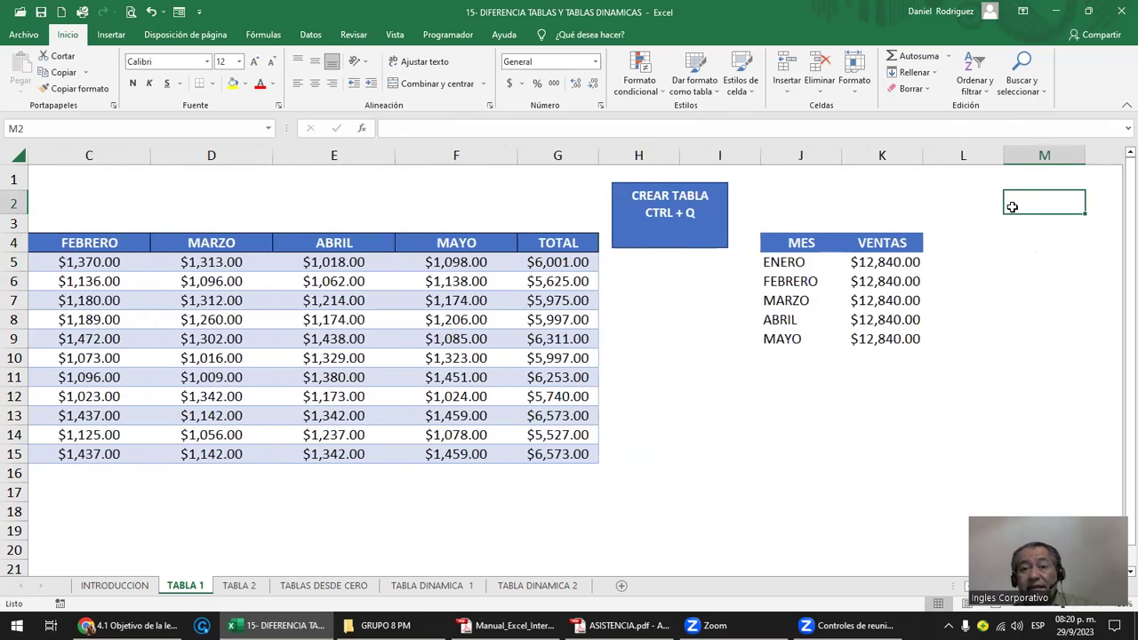
pyautogui.press('Right')
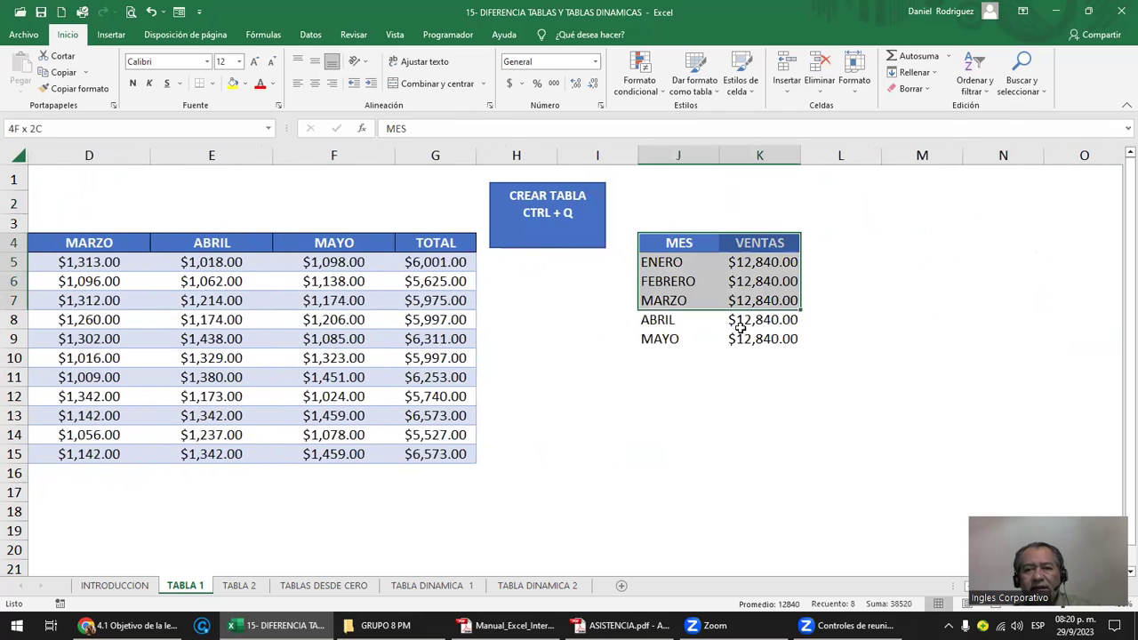
pyautogui.moveTo(663, 242); pyautogui.dragTo(757, 339)
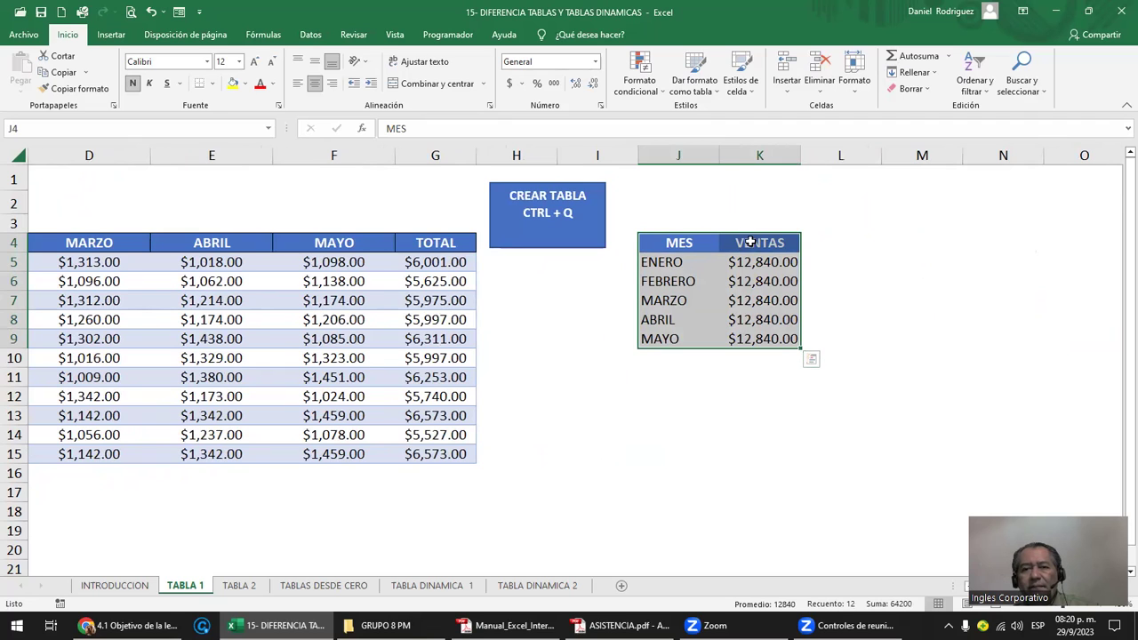
pyautogui.click(841, 246)
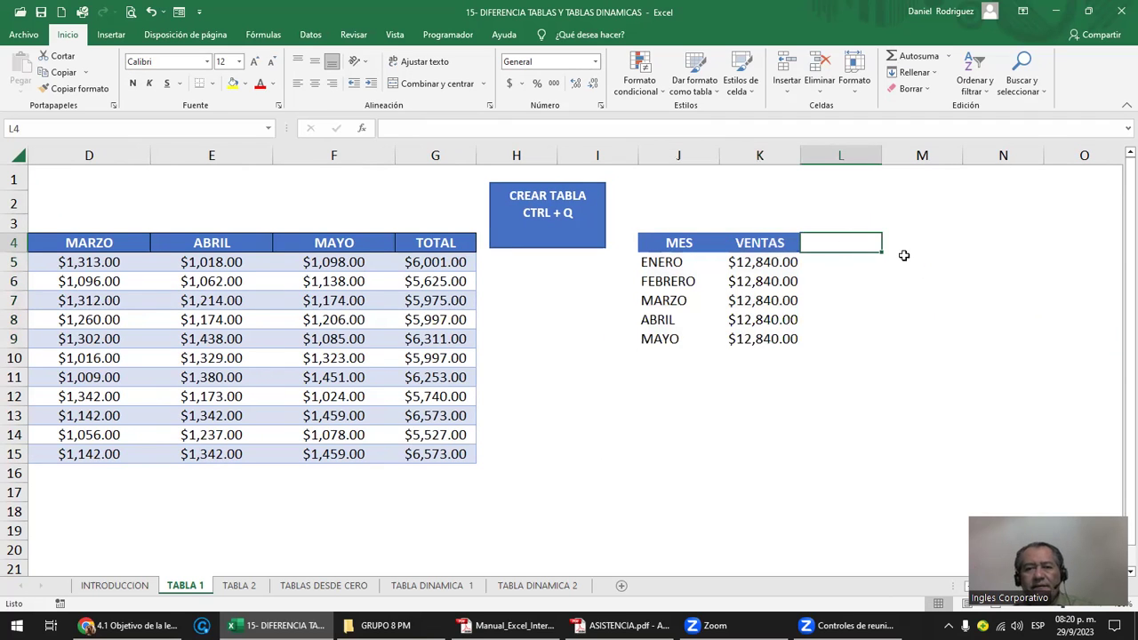
pyautogui.press('Left')
pyautogui.press('Left')
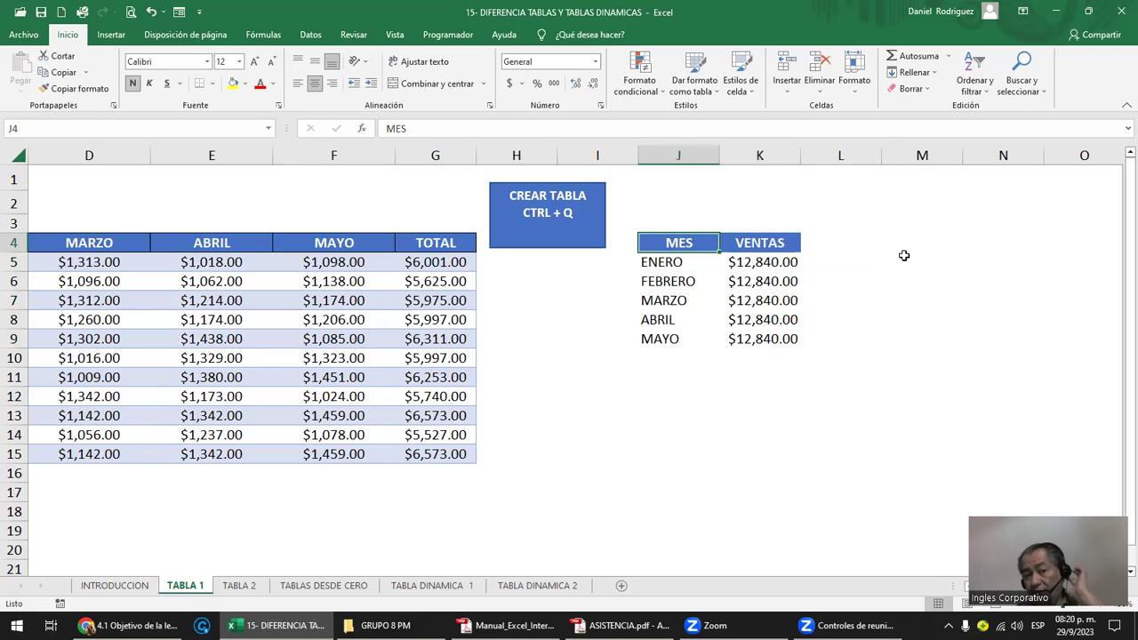
pyautogui.click(716, 384)
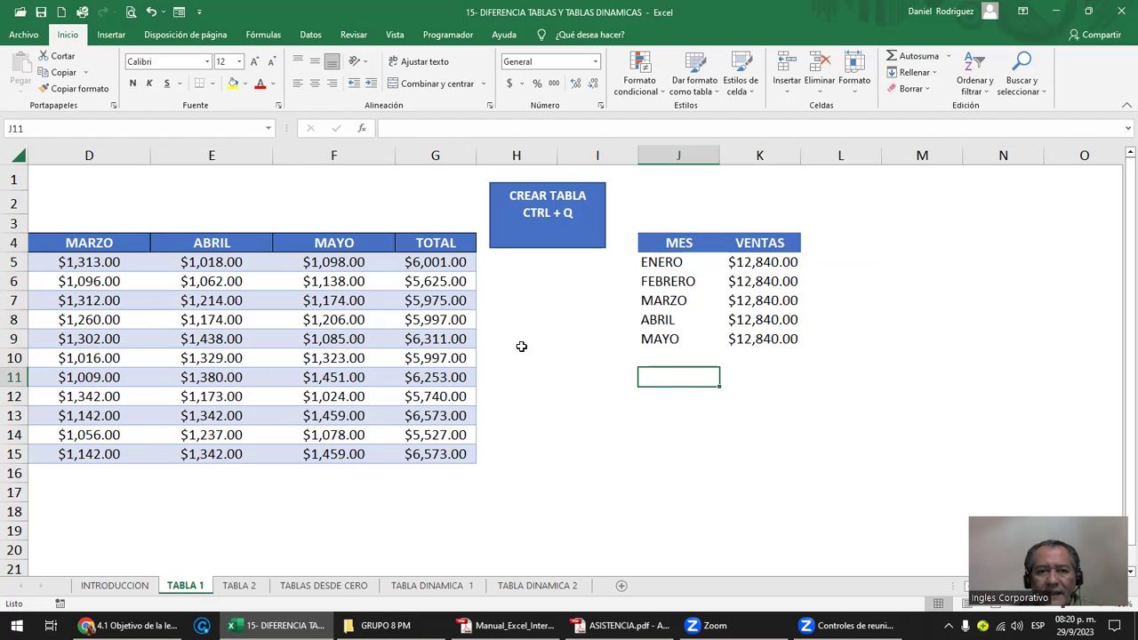
pyautogui.click(442, 262)
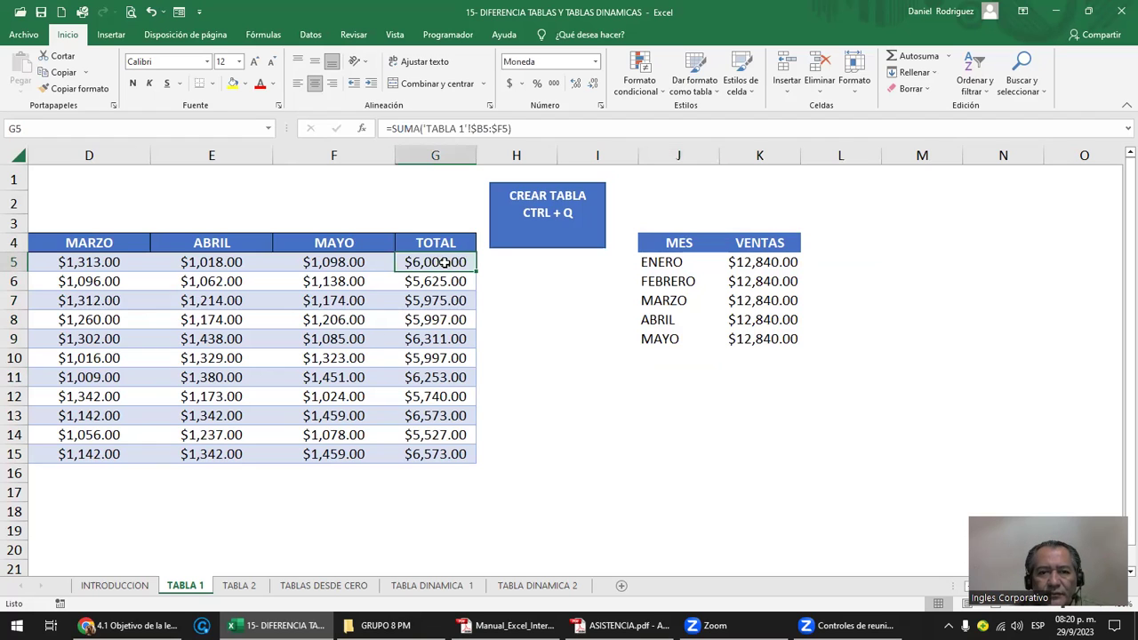
pyautogui.click(676, 263)
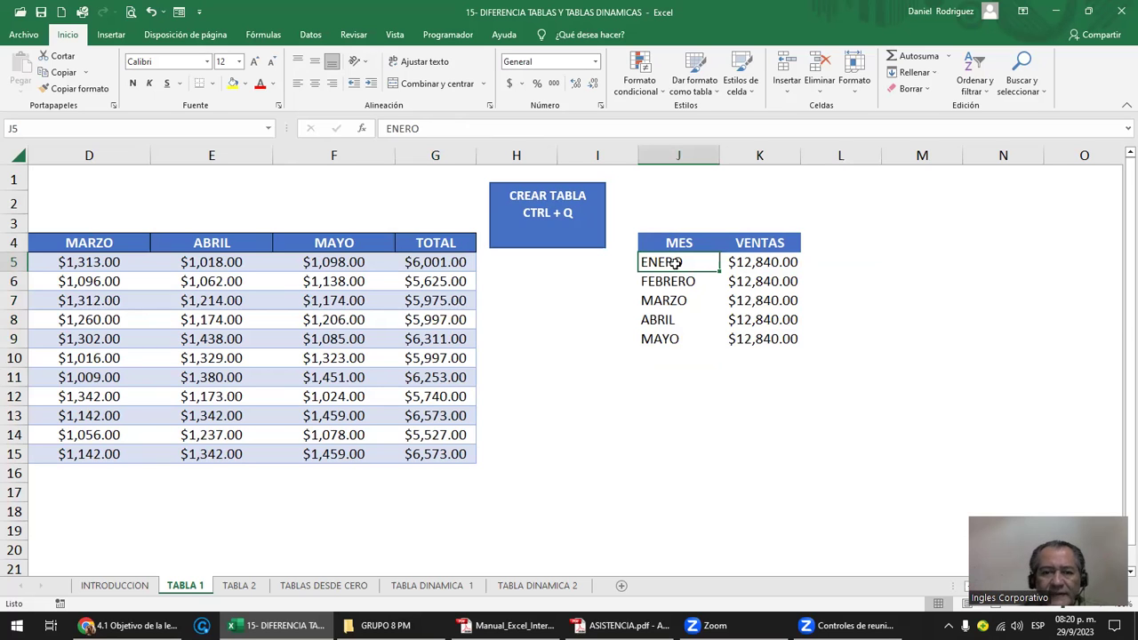
# - Switch to the TABLA 2 sheet and look over its Plataforma and Mes headers
pyautogui.press('Home')
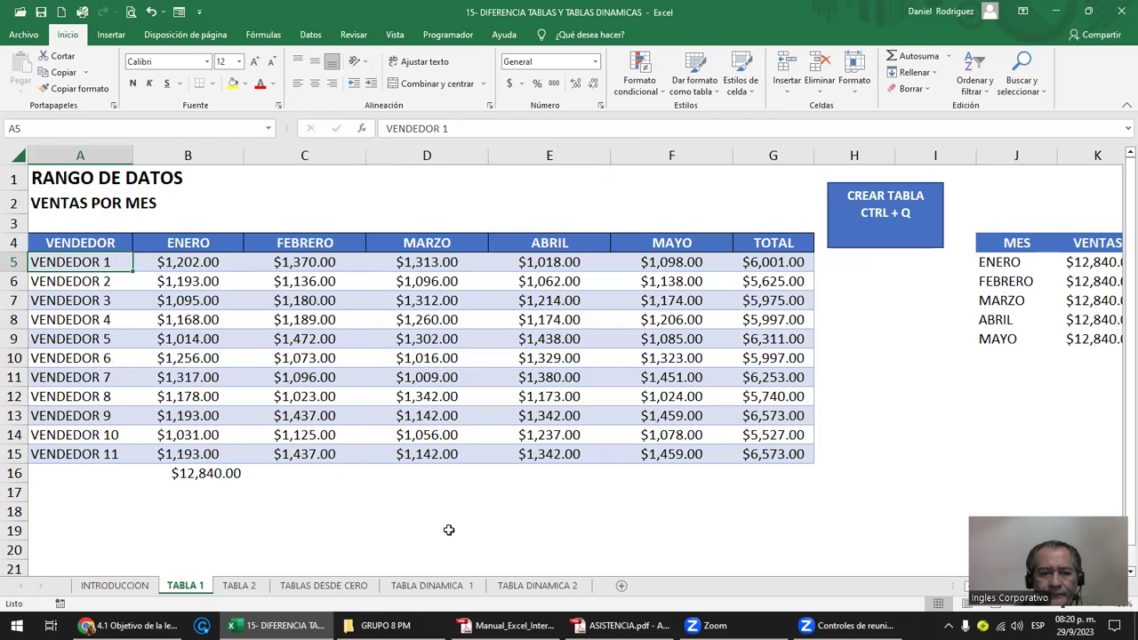
pyautogui.click(245, 586)
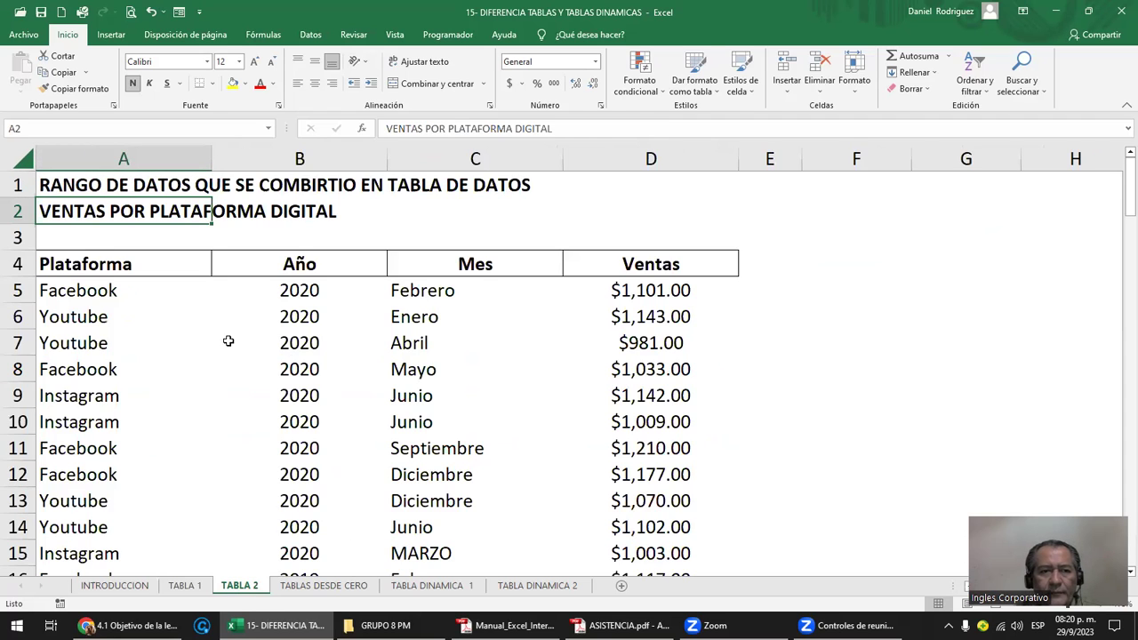
pyautogui.click(140, 265)
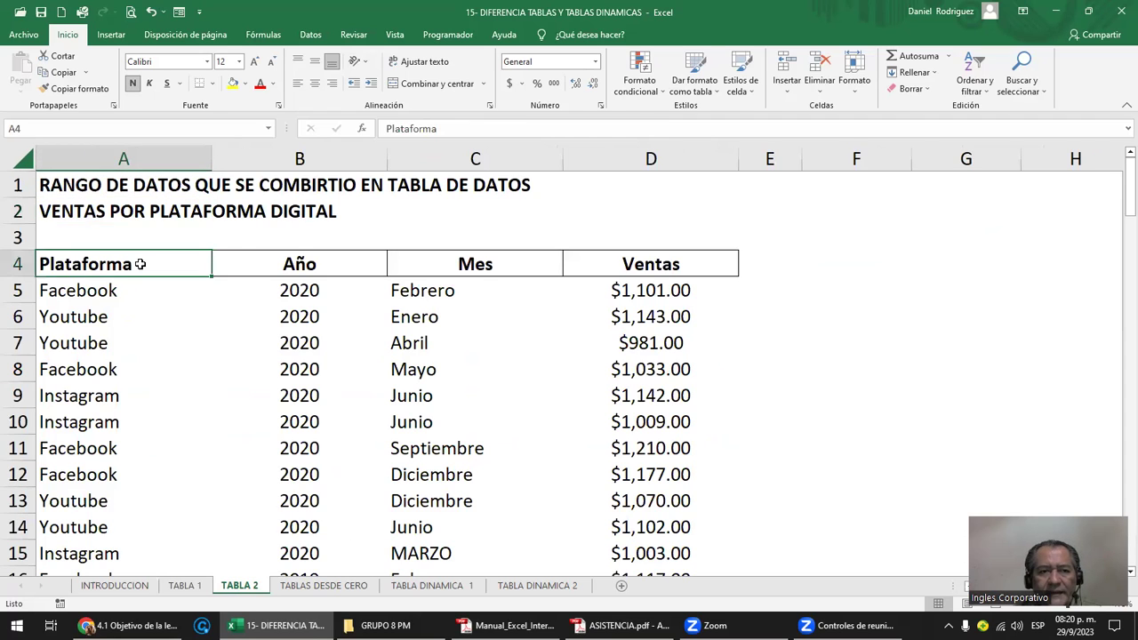
pyautogui.click(517, 259)
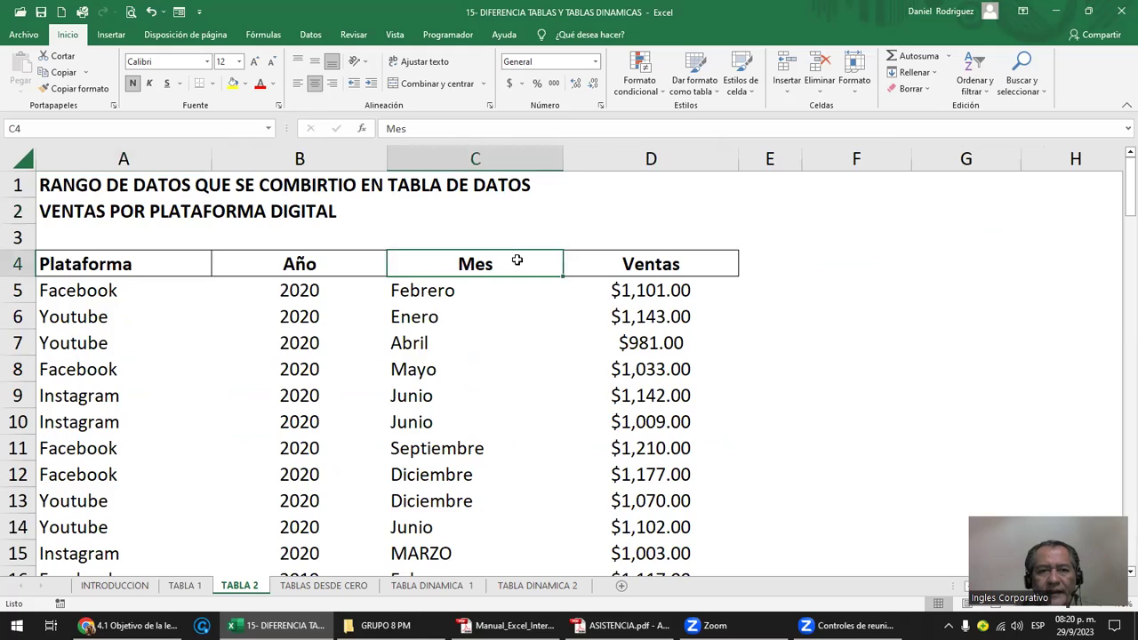
pyautogui.click(121, 260)
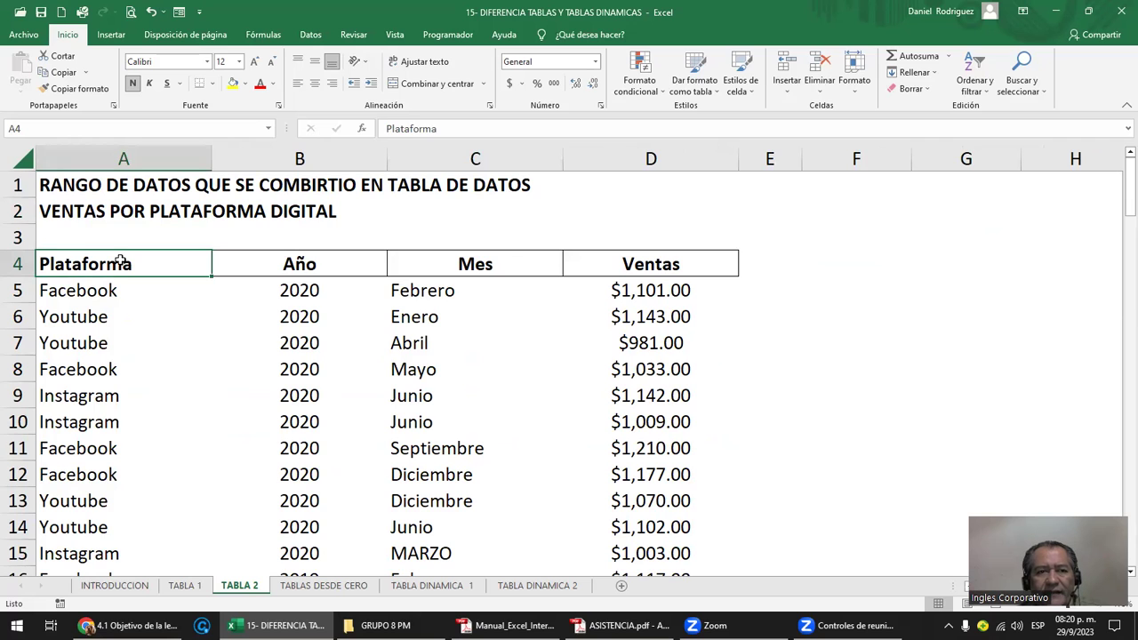
# - Scroll the sales range and check the first record's 2020, Febrero and Ventas values
pyautogui.scroll(-1, 125, 284)
pyautogui.scroll(-8, 126, 285)
pyautogui.scroll(-4, 129, 286)
pyautogui.scroll(-1, 129, 287)
pyautogui.scroll(5, 129, 286)
pyautogui.scroll(5, 129, 286)
pyautogui.scroll(4, 129, 287)
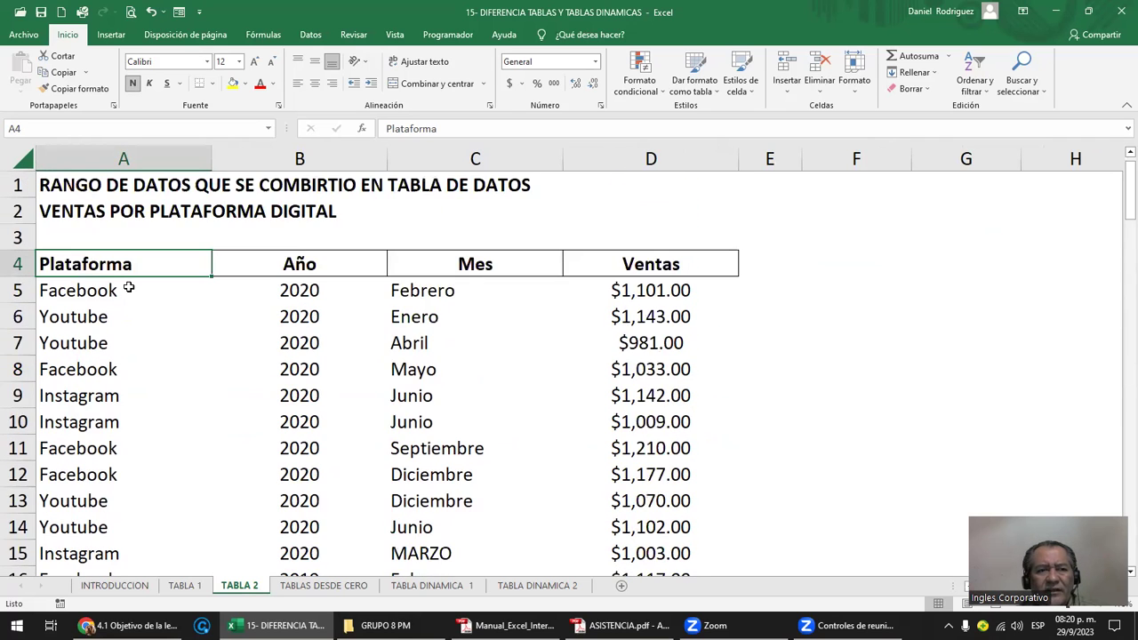
pyautogui.click(111, 289)
pyautogui.click(309, 290)
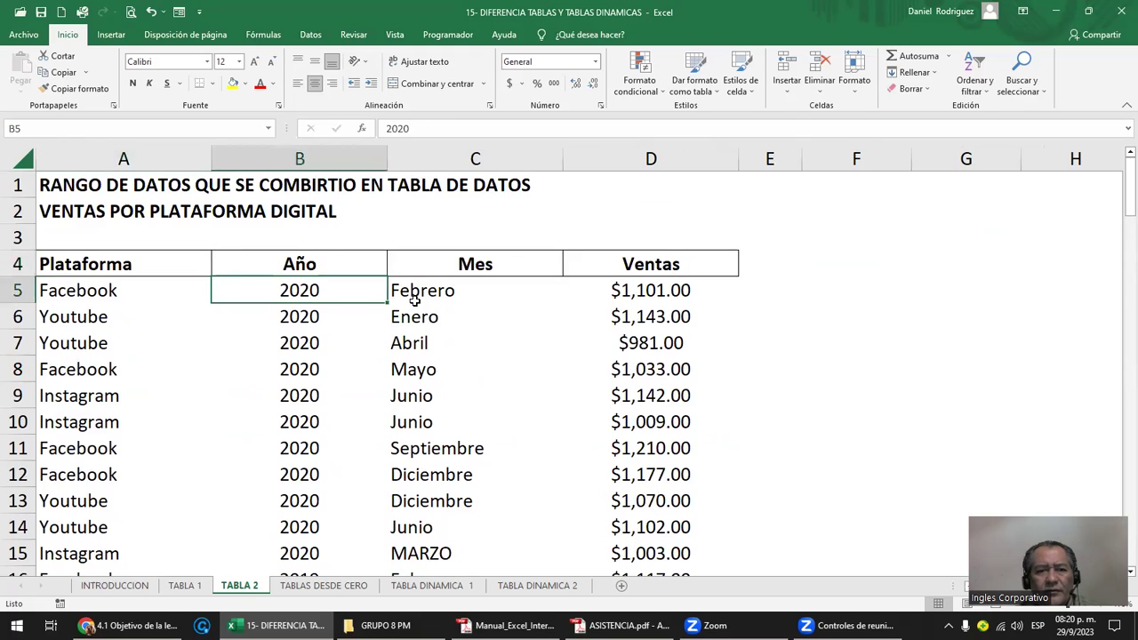
pyautogui.click(463, 289)
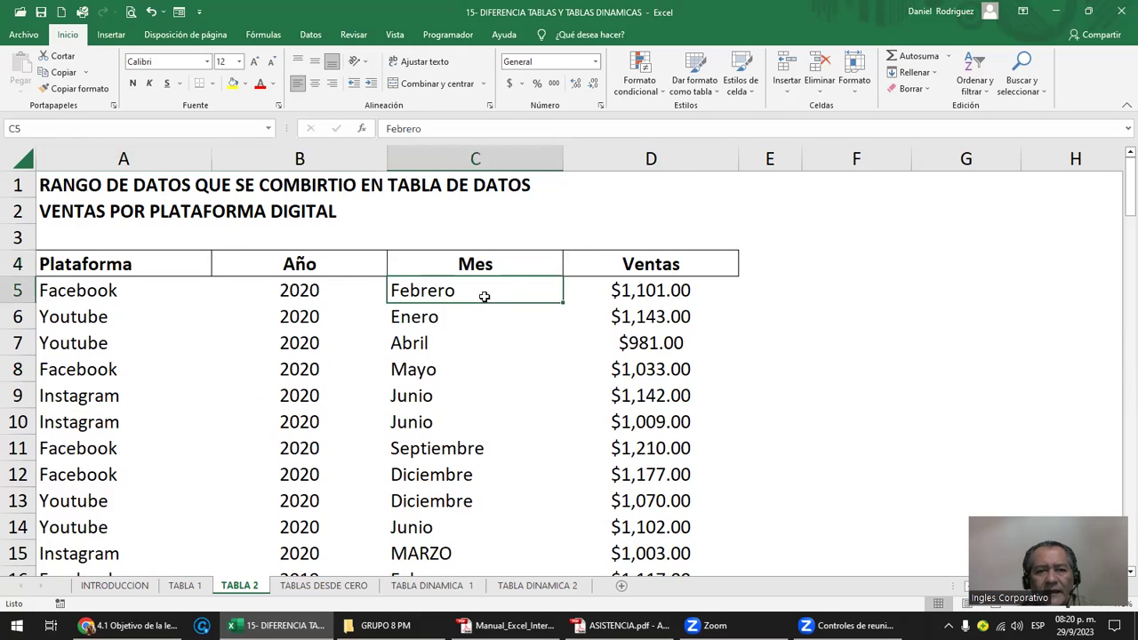
pyautogui.click(663, 290)
# - Compare with TABLA 1's ENERO, FEBRERO and vendor cells, then select TABLA 2's Plataforma header
pyautogui.click(185, 586)
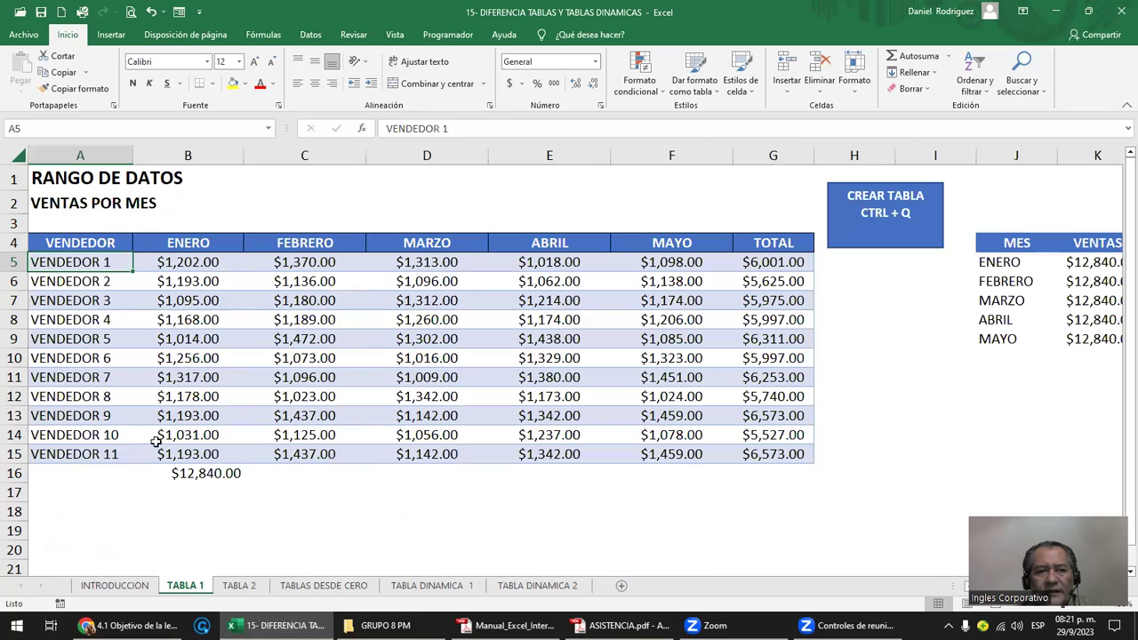
pyautogui.click(174, 242)
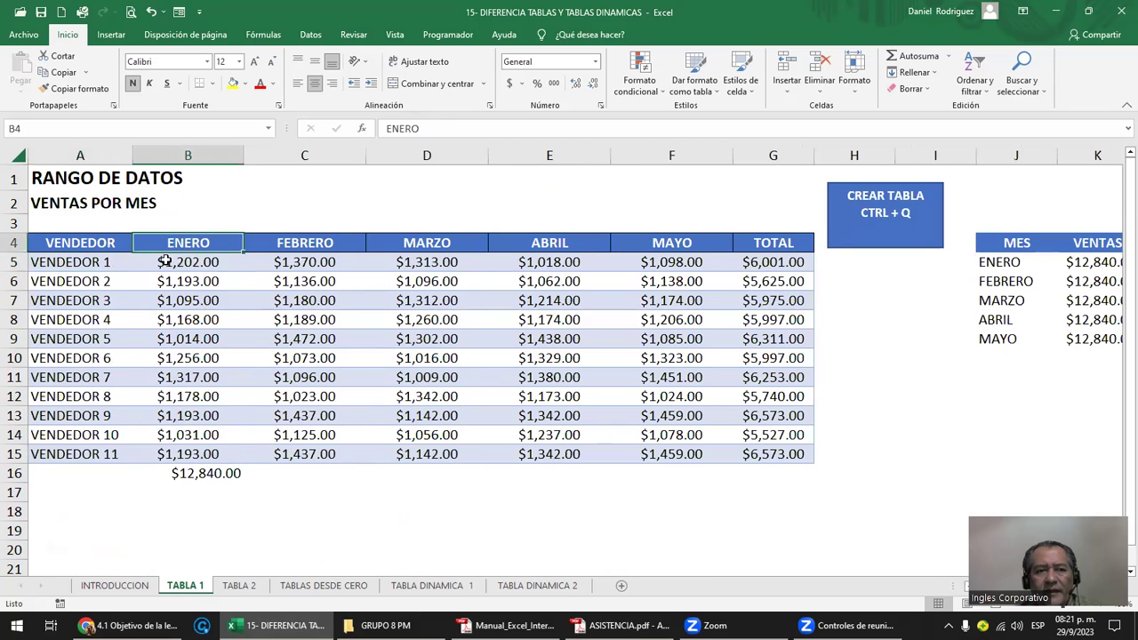
pyautogui.click(111, 262)
pyautogui.click(305, 254)
pyautogui.click(125, 281)
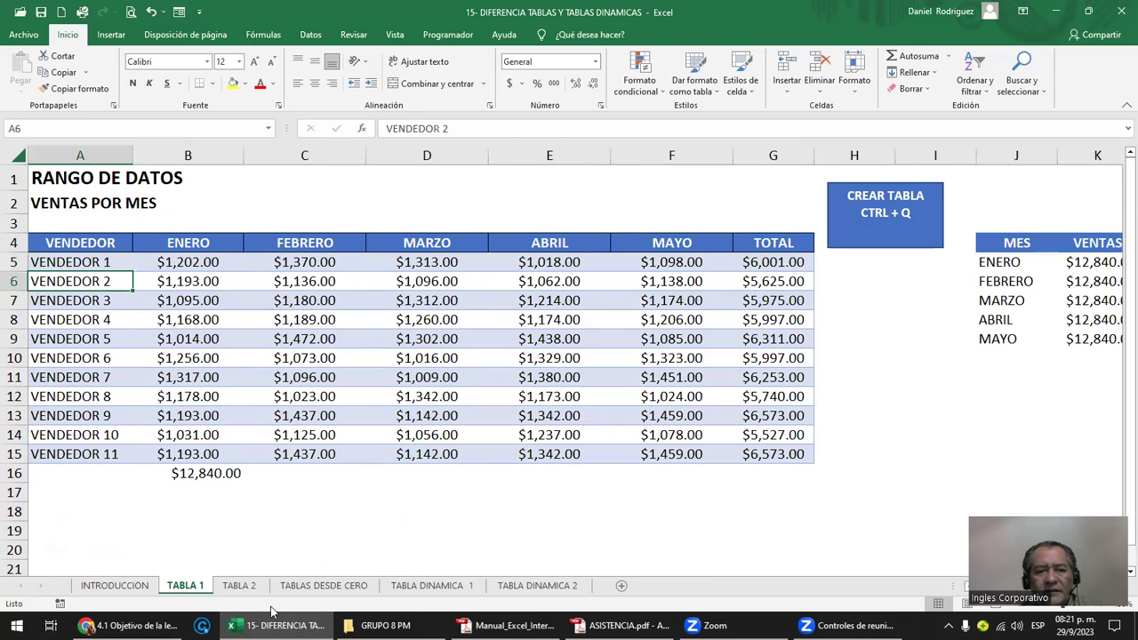
pyautogui.click(240, 586)
pyautogui.click(116, 267)
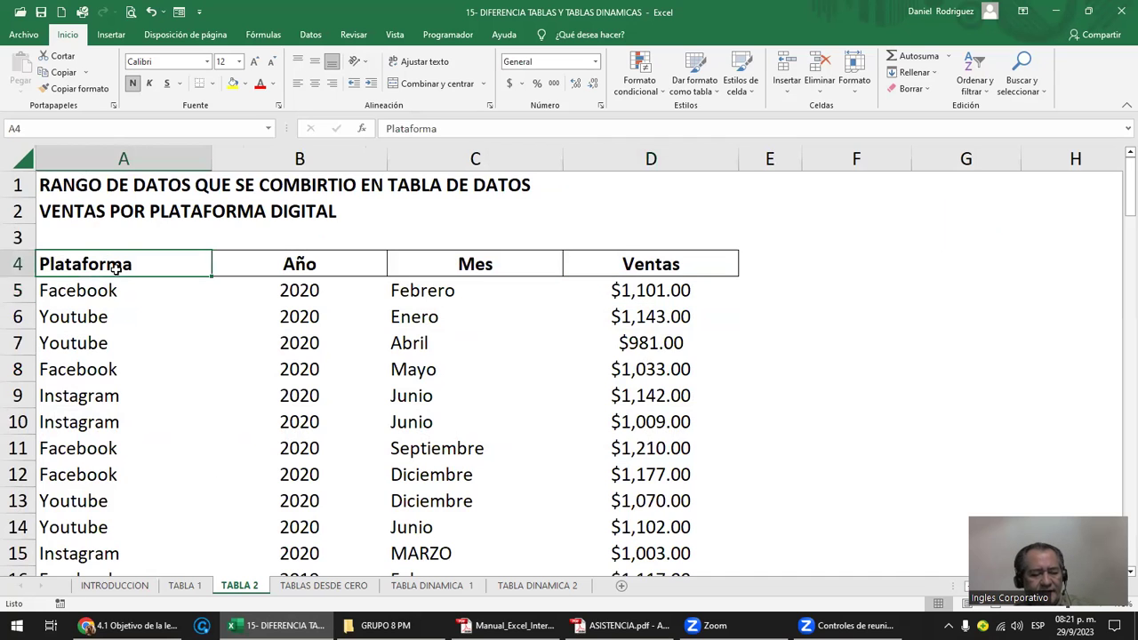
# - Convert the platform sales range into an Excel table with headers using Ctrl+T
pyautogui.hotkey('ctrl', 't')
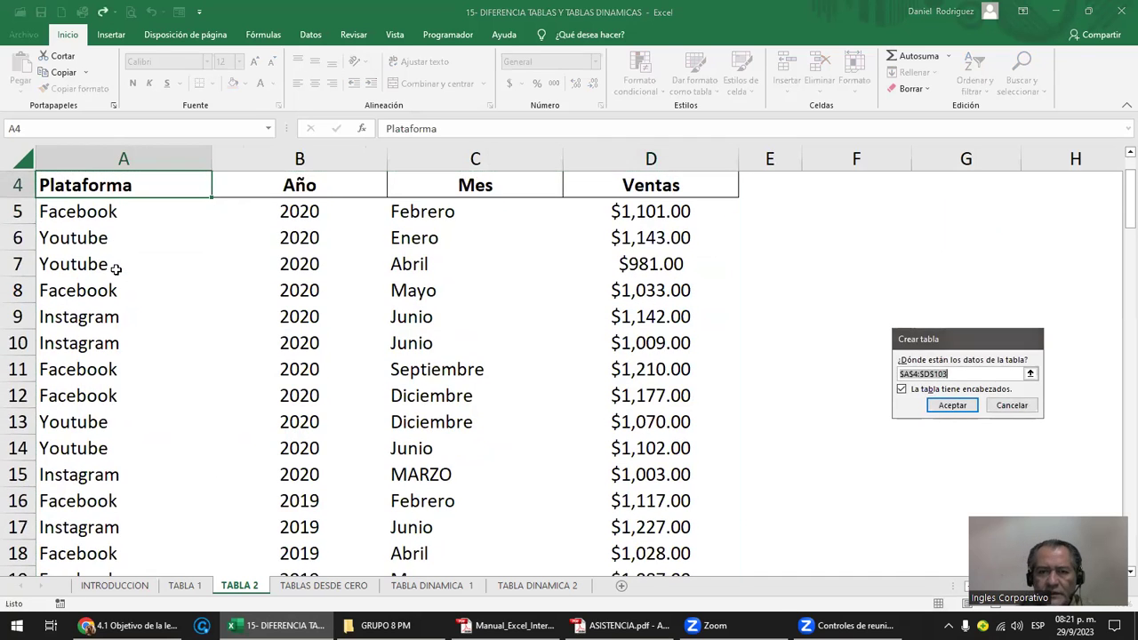
pyautogui.press('Return')
pyautogui.scroll(1, 116, 267)
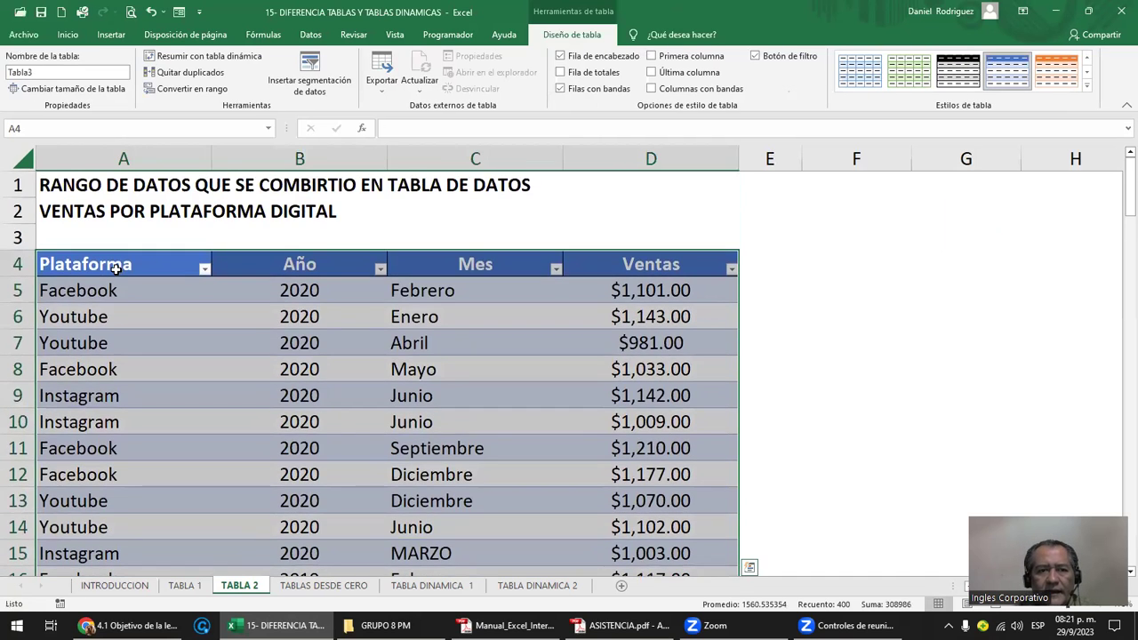
pyautogui.click(353, 290)
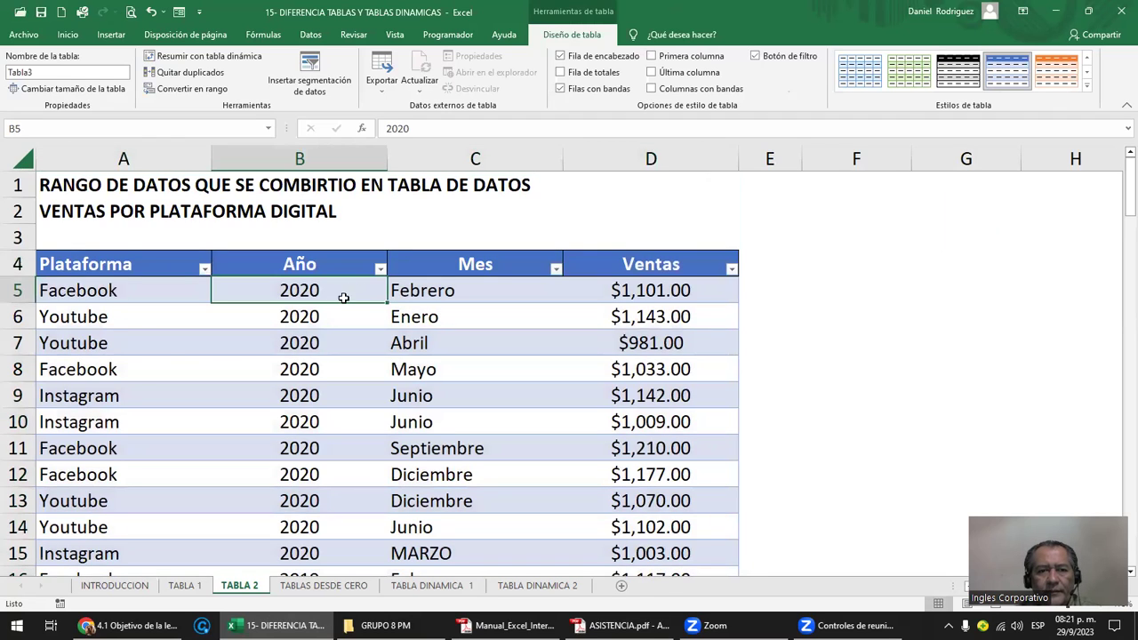
# - Filter the Año column to show only 2020
pyautogui.click(380, 269)
pyautogui.click(258, 426)
pyautogui.click(251, 464)
pyautogui.click(292, 559)
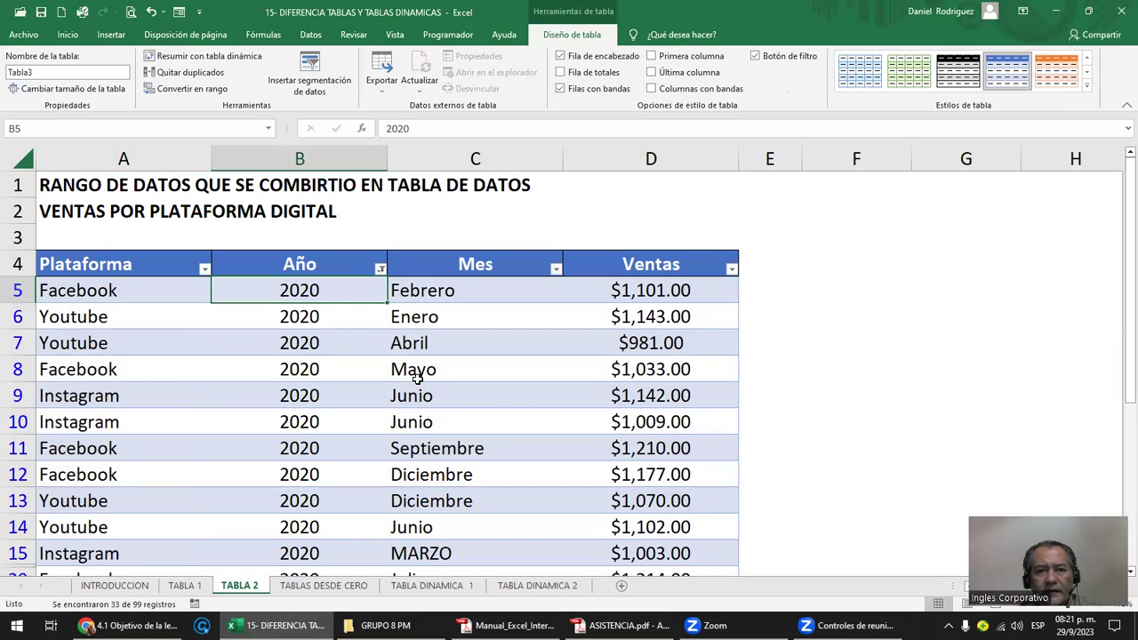
# - Add a Total row that sums Ventas to $36,154.00
pyautogui.scroll(-3, 631, 310)
pyautogui.scroll(-2, 630, 310)
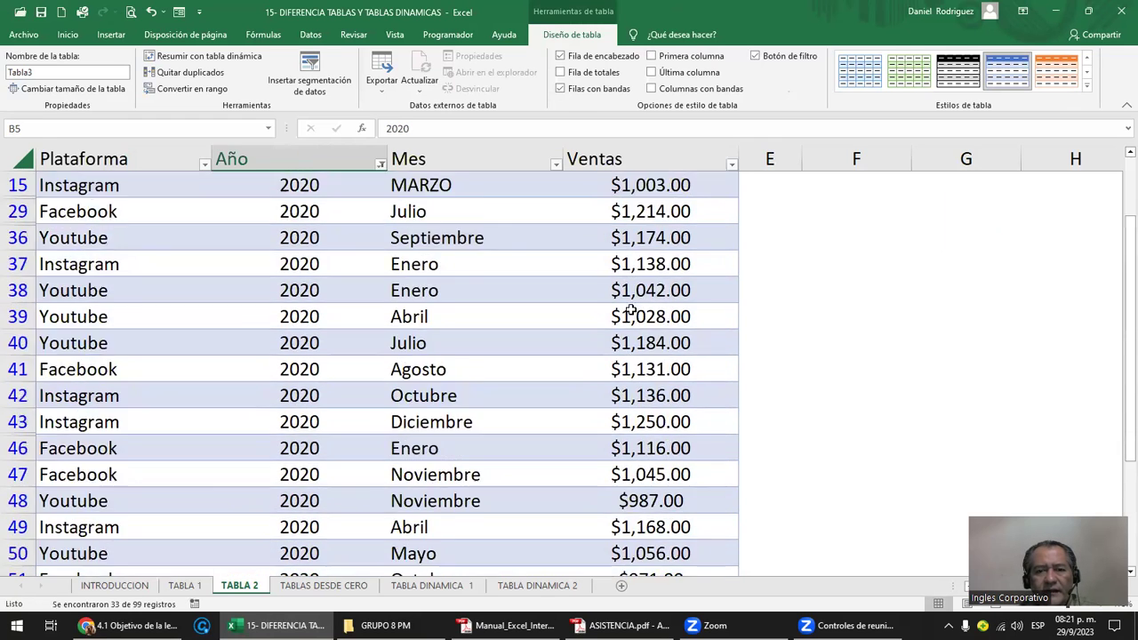
pyautogui.scroll(-5, 630, 310)
pyautogui.scroll(1, 631, 310)
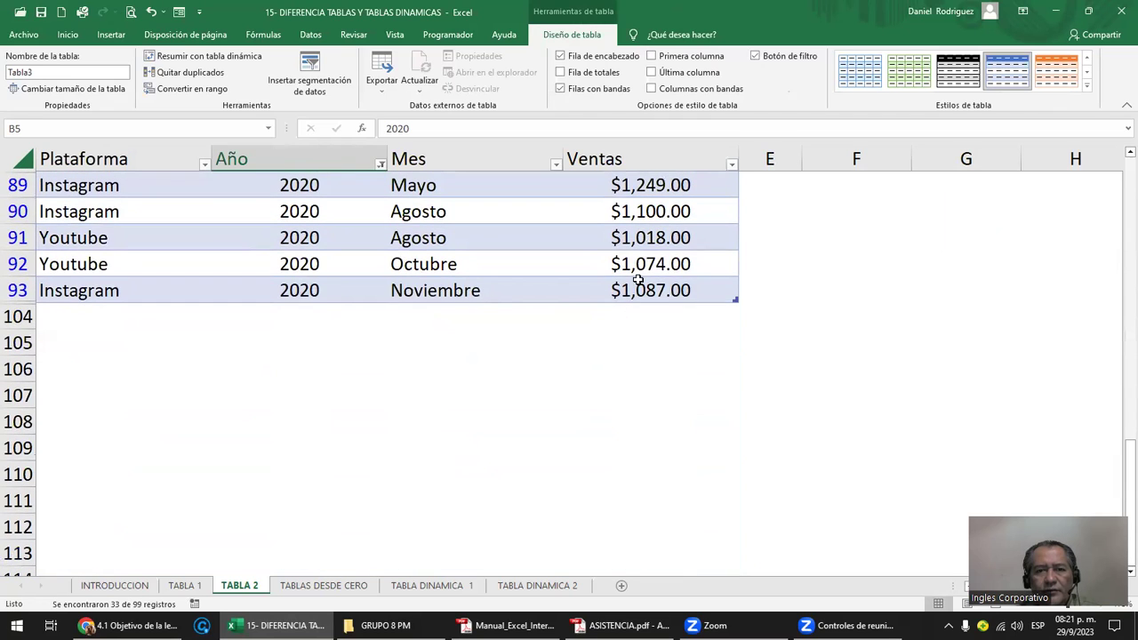
pyautogui.click(637, 280)
pyautogui.click(584, 75)
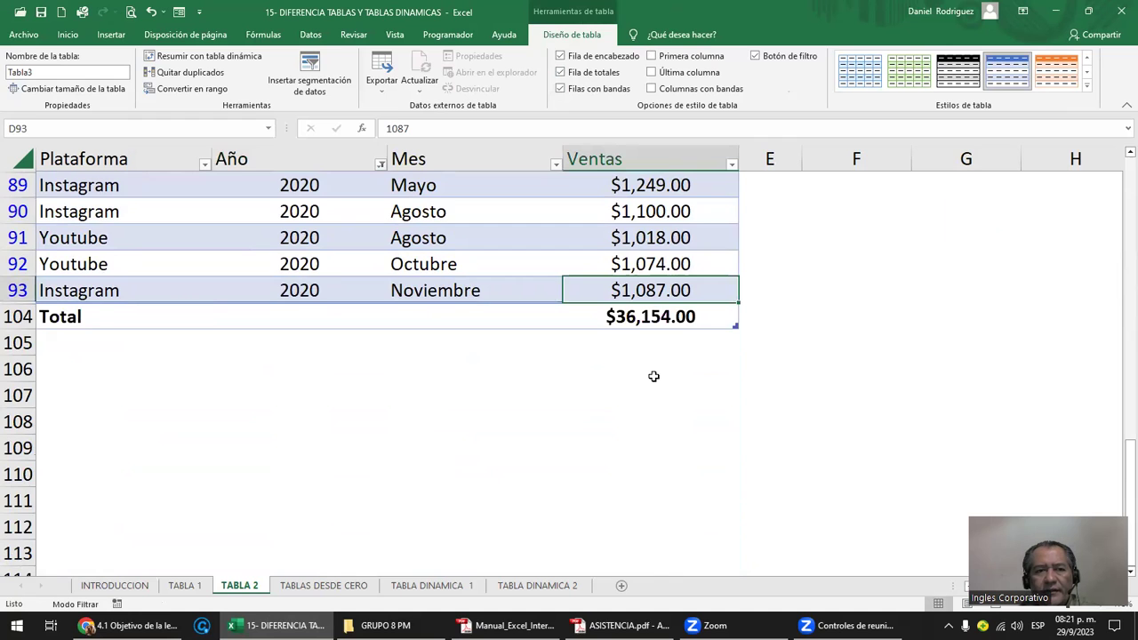
pyautogui.scroll(10, 654, 373)
pyautogui.scroll(5, 653, 373)
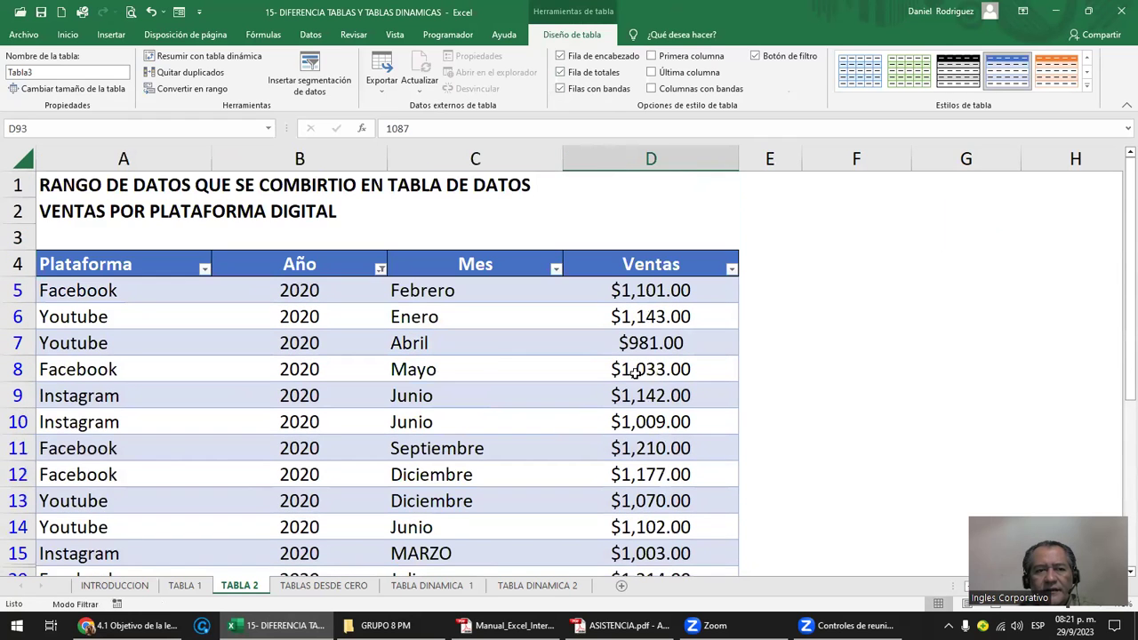
pyautogui.click(204, 269)
pyautogui.click(88, 428)
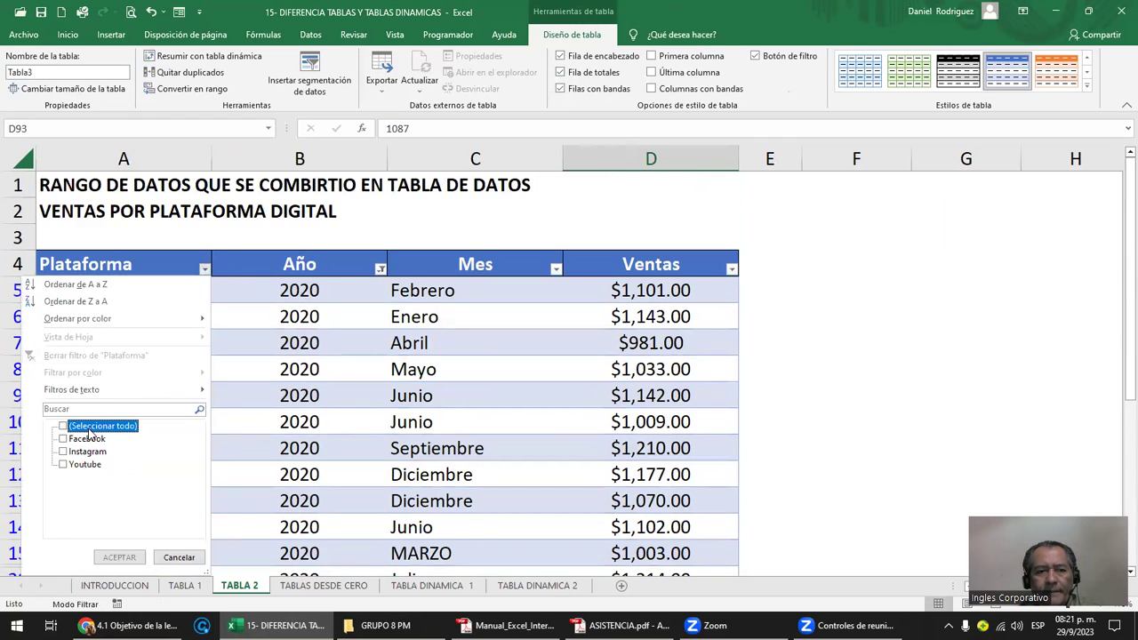
pyautogui.click(75, 465)
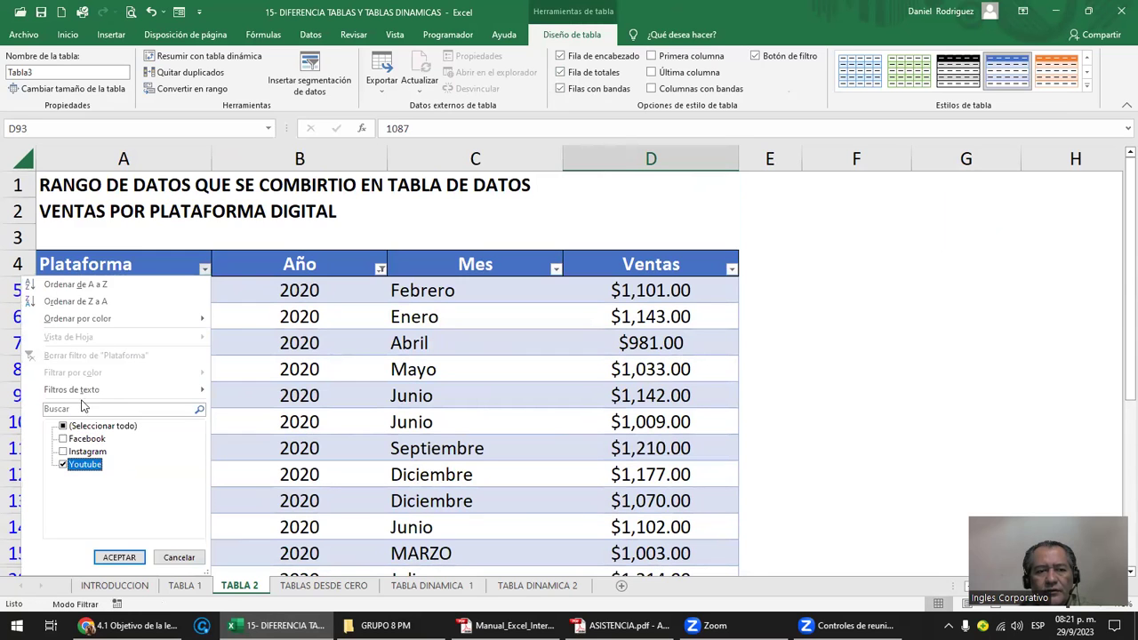
pyautogui.click(119, 558)
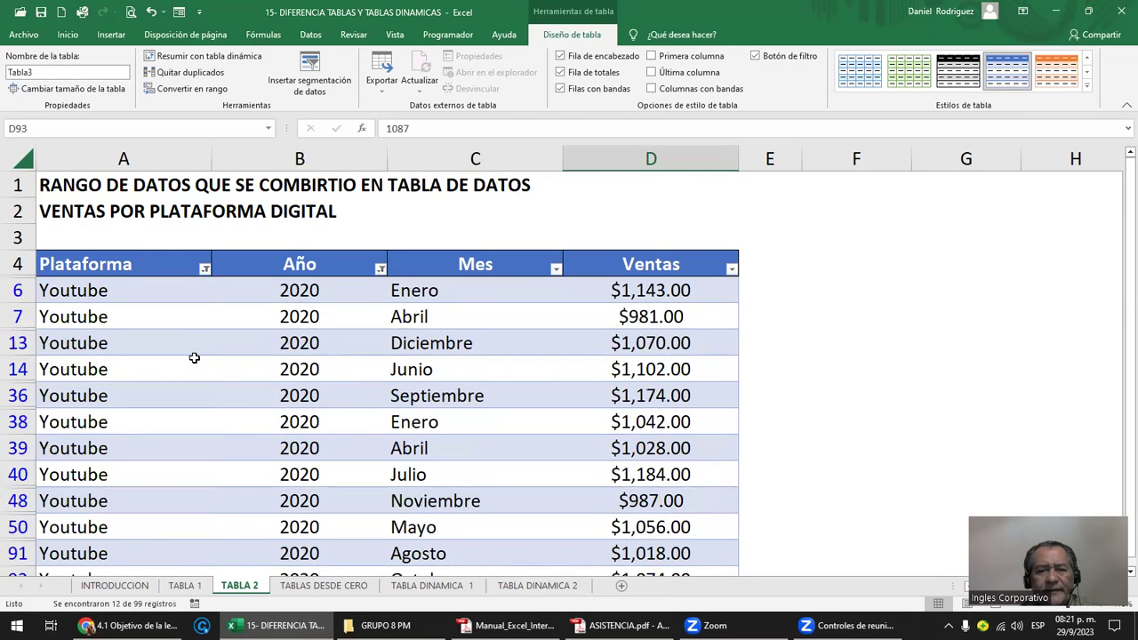
pyautogui.scroll(-7, 194, 357)
pyautogui.scroll(2, 206, 355)
pyautogui.scroll(2, 205, 356)
pyautogui.scroll(1, 205, 355)
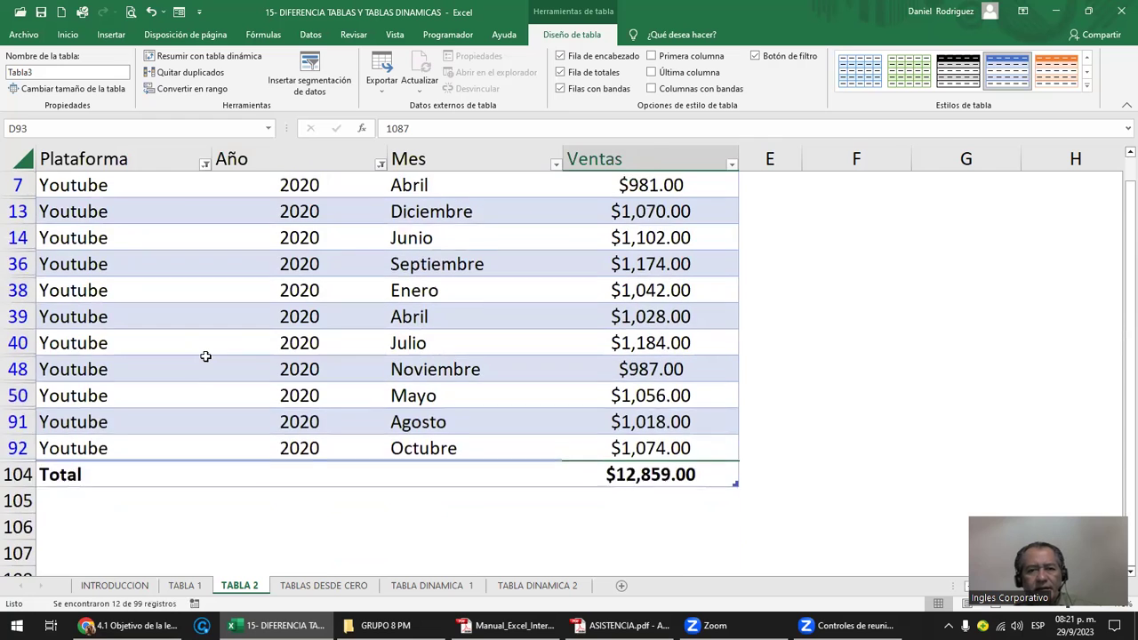
pyautogui.scroll(1, 206, 355)
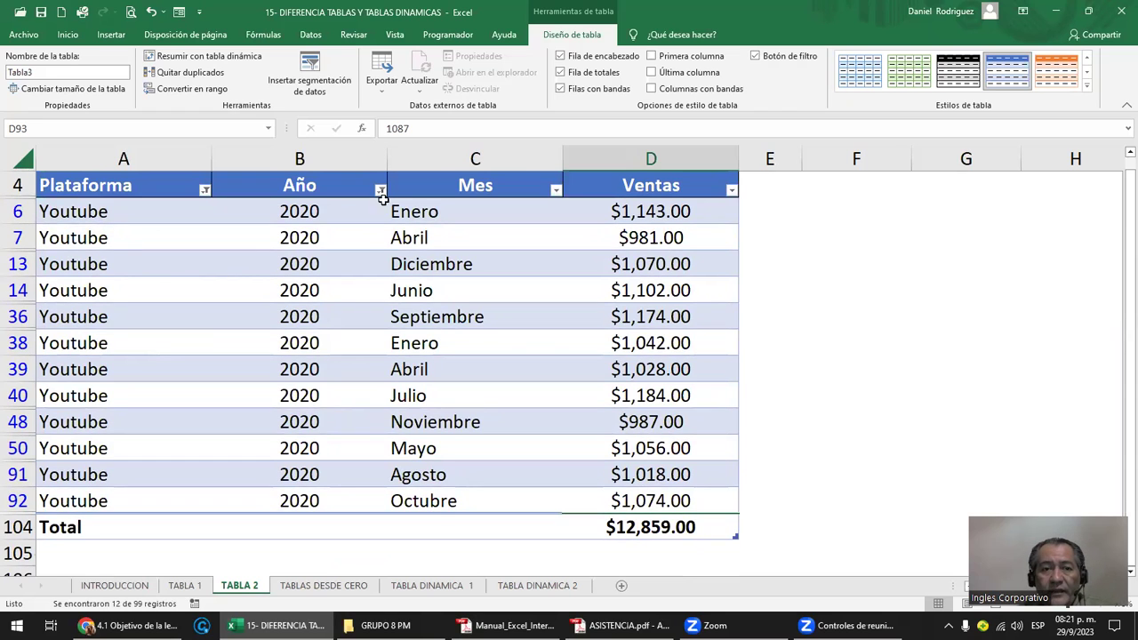
pyautogui.click(205, 190)
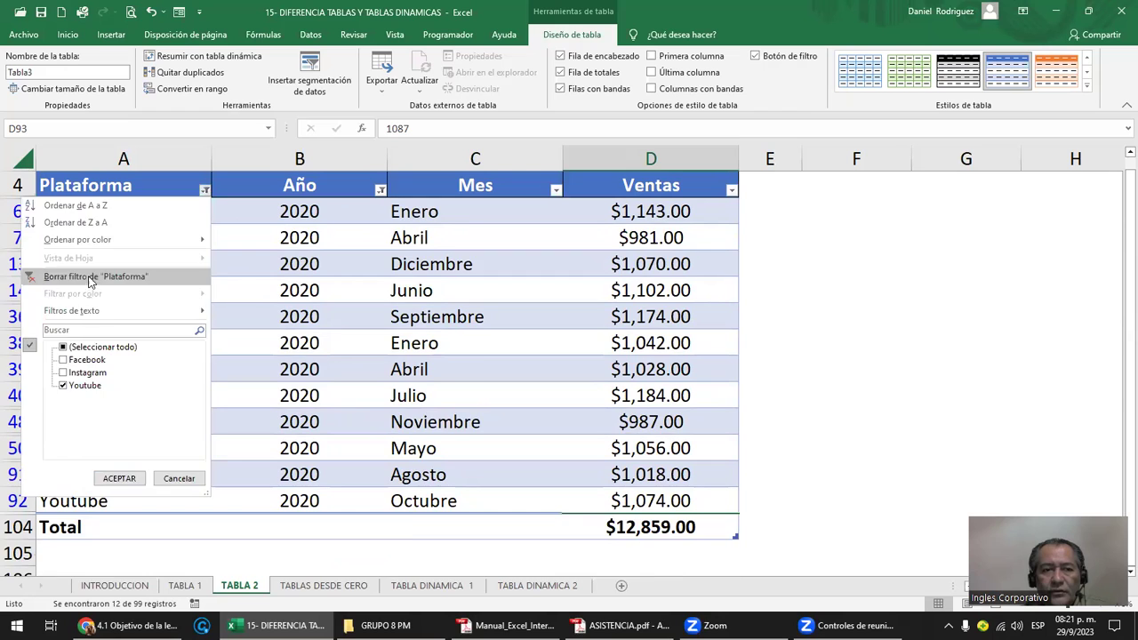
pyautogui.click(93, 275)
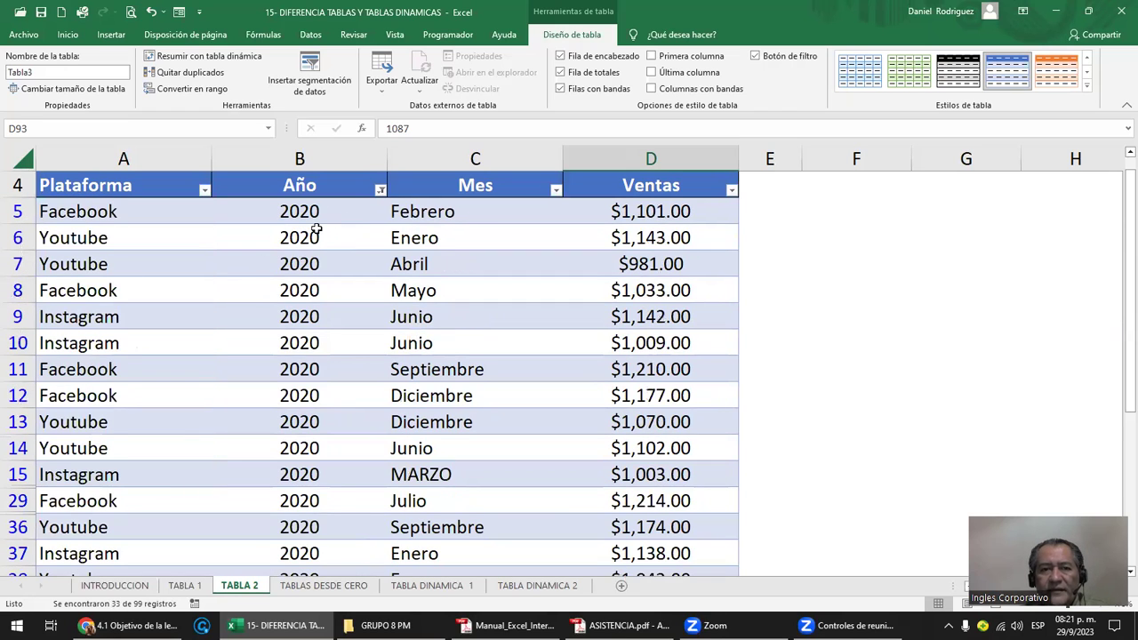
# - Clear the Año filter and filter the Plataforma column to Facebook only
pyautogui.click(380, 190)
pyautogui.click(281, 277)
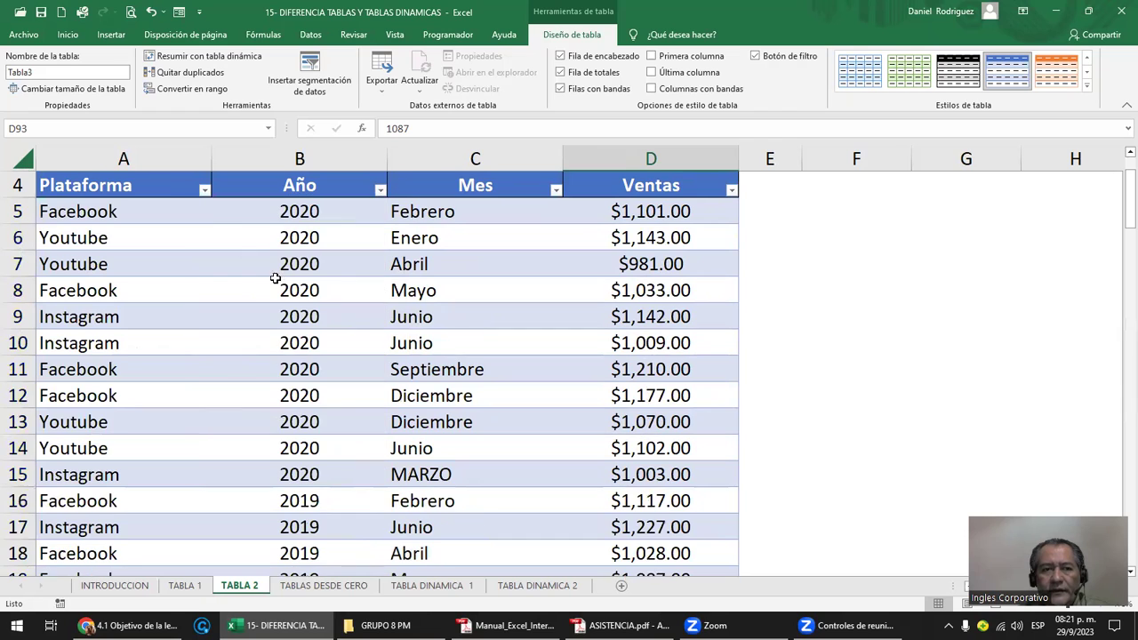
pyautogui.click(204, 191)
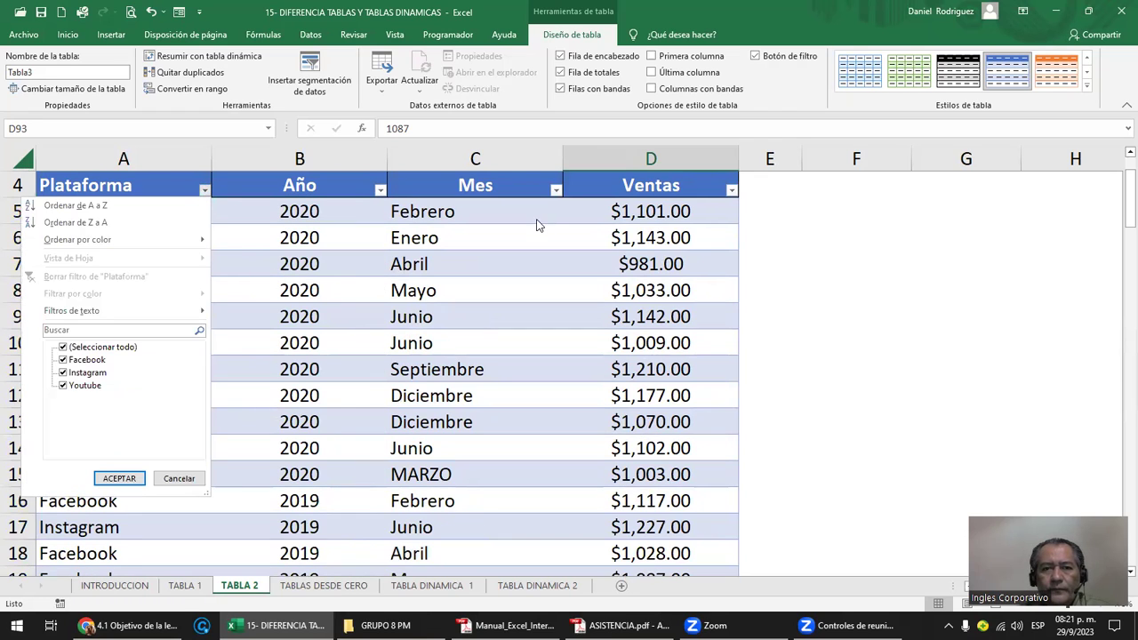
pyautogui.click(90, 353)
pyautogui.click(90, 353)
pyautogui.click(90, 353)
pyautogui.click(77, 360)
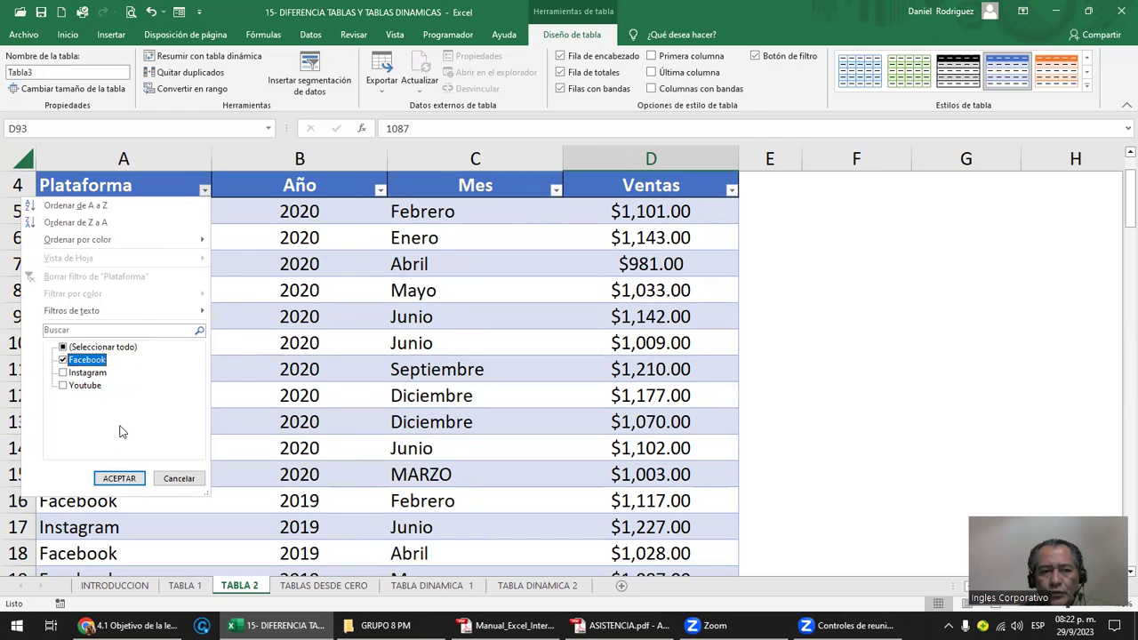
pyautogui.click(120, 479)
# - Review the Facebook rows, then clear the Plataforma filter to show all records
pyautogui.scroll(-1, 333, 507)
pyautogui.scroll(-2, 342, 504)
pyautogui.scroll(-2, 352, 501)
pyautogui.scroll(-1, 352, 502)
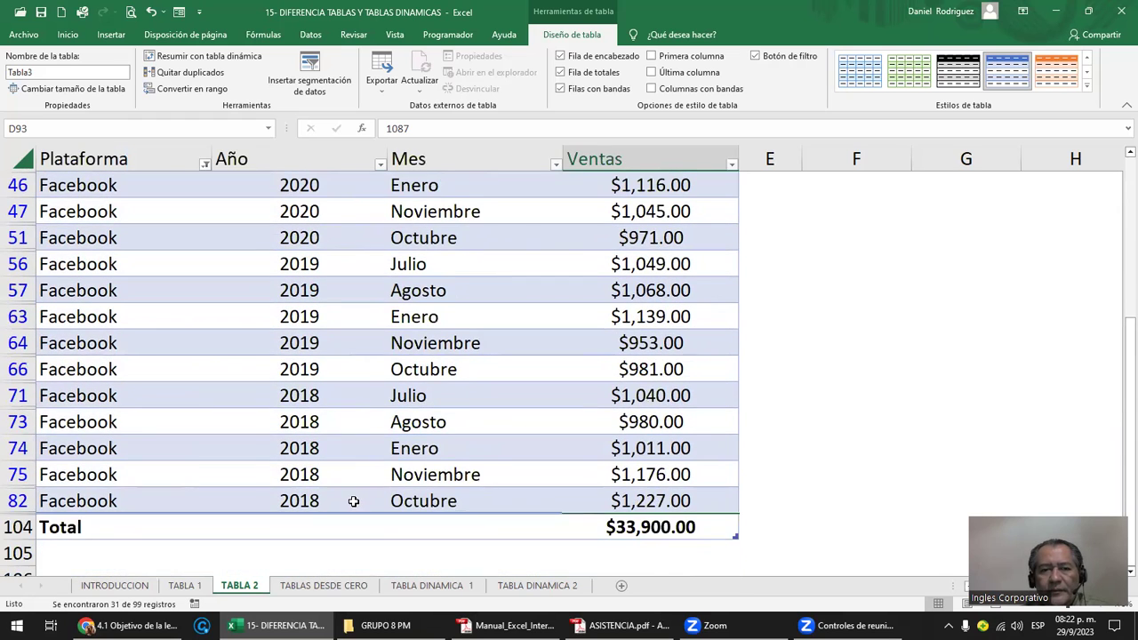
pyautogui.scroll(5, 353, 502)
pyautogui.scroll(1, 353, 501)
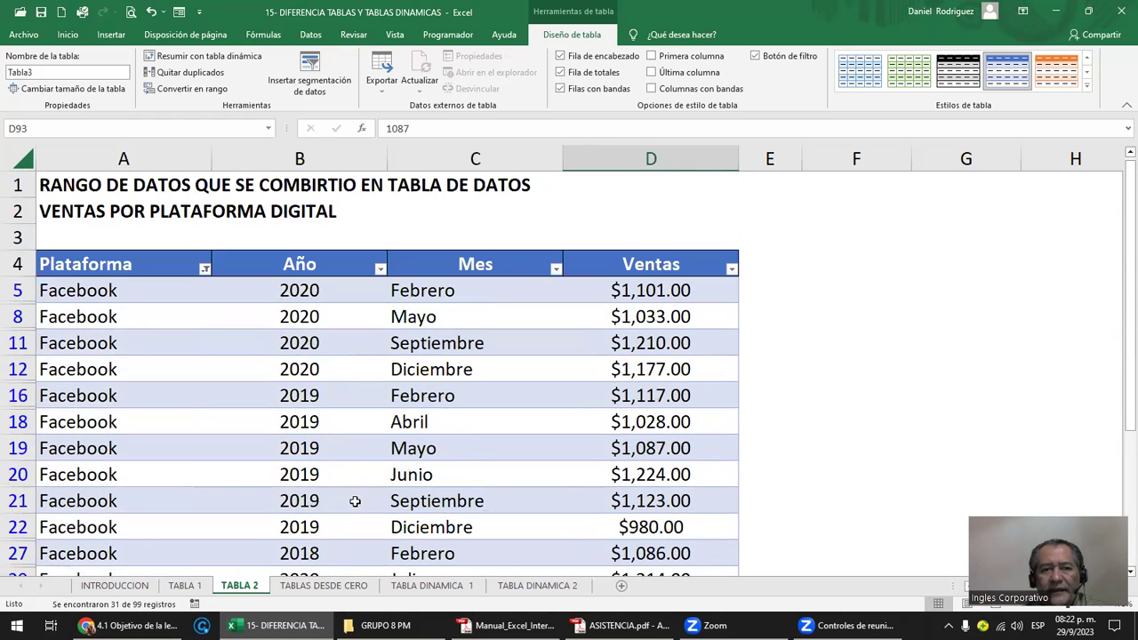
pyautogui.click(206, 270)
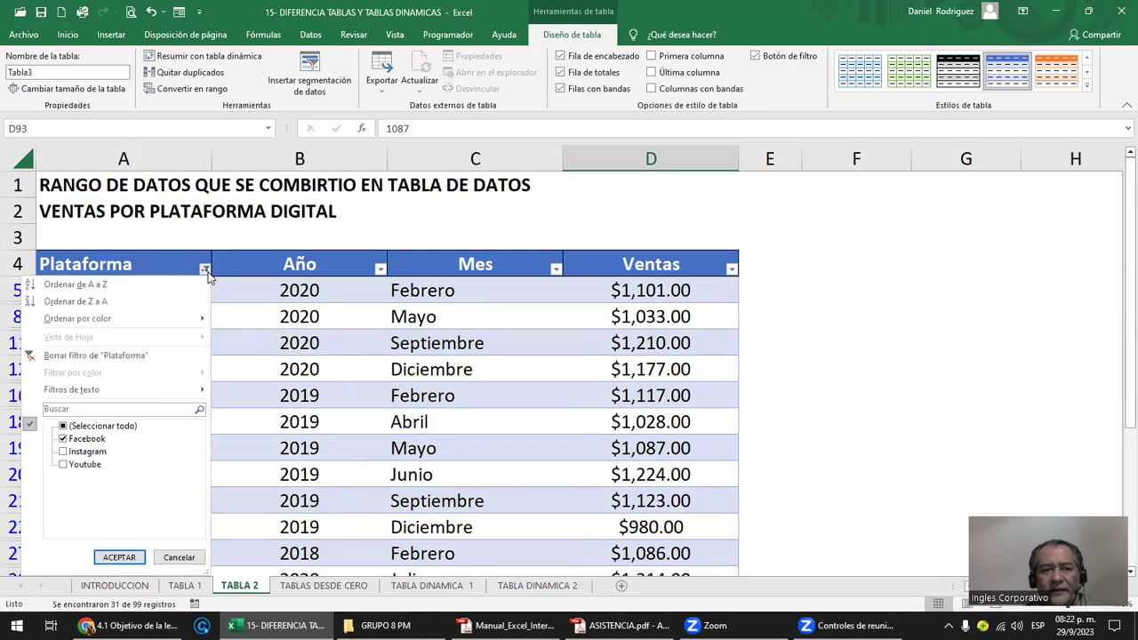
pyautogui.click(95, 356)
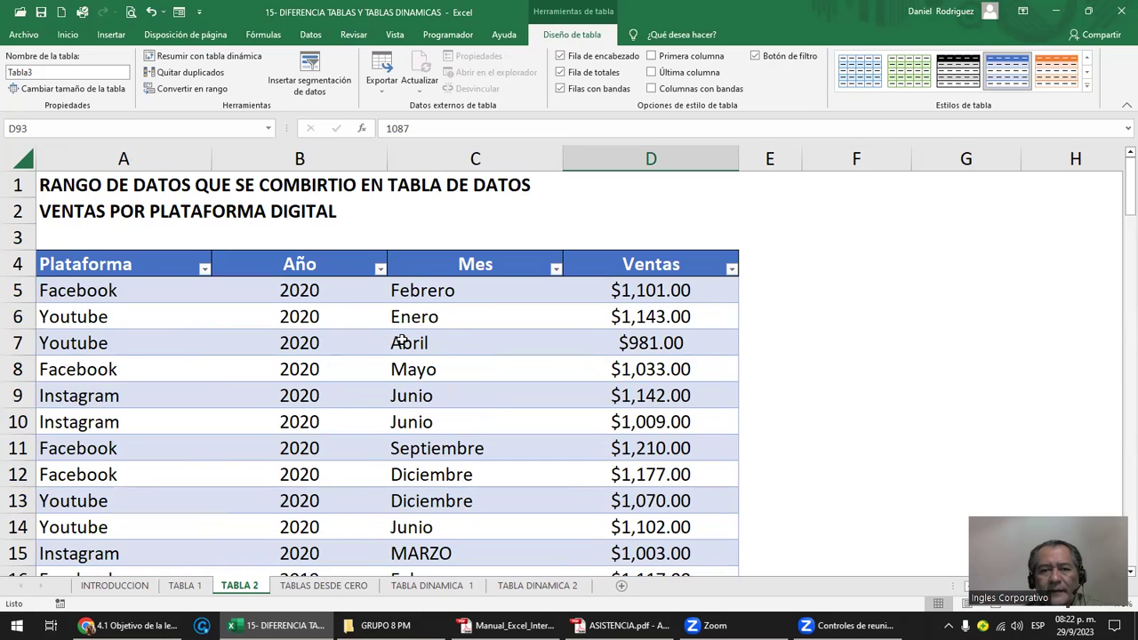
pyautogui.click(818, 320)
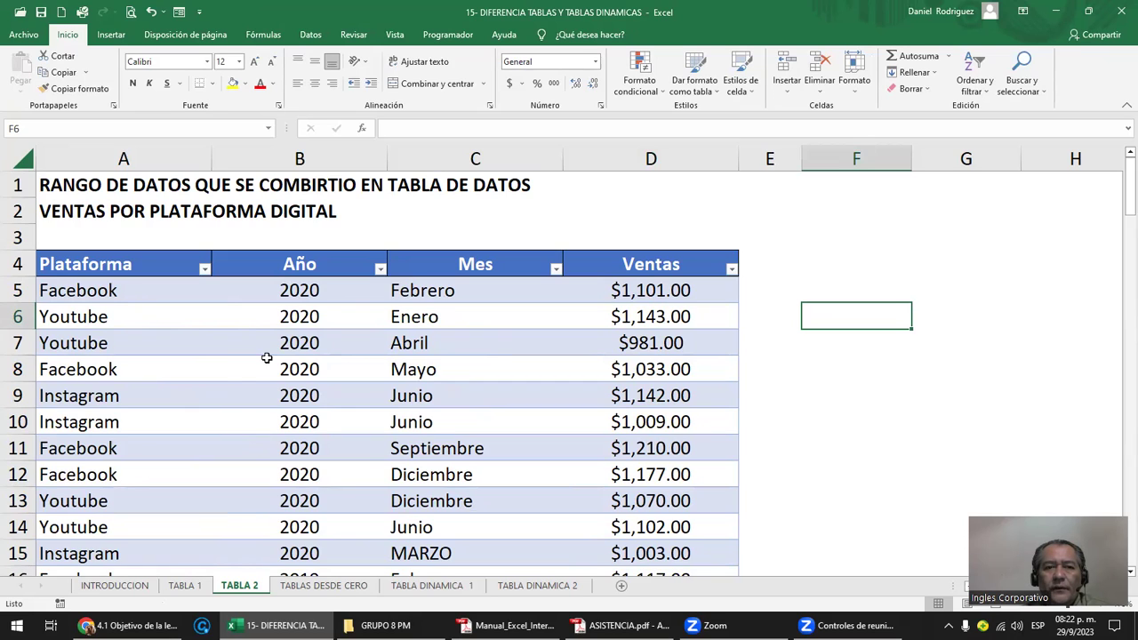
# - Glance at TABLAS DESDE CERO and TABLA 2's header rows, then return to TABLA 1
pyautogui.click(348, 585)
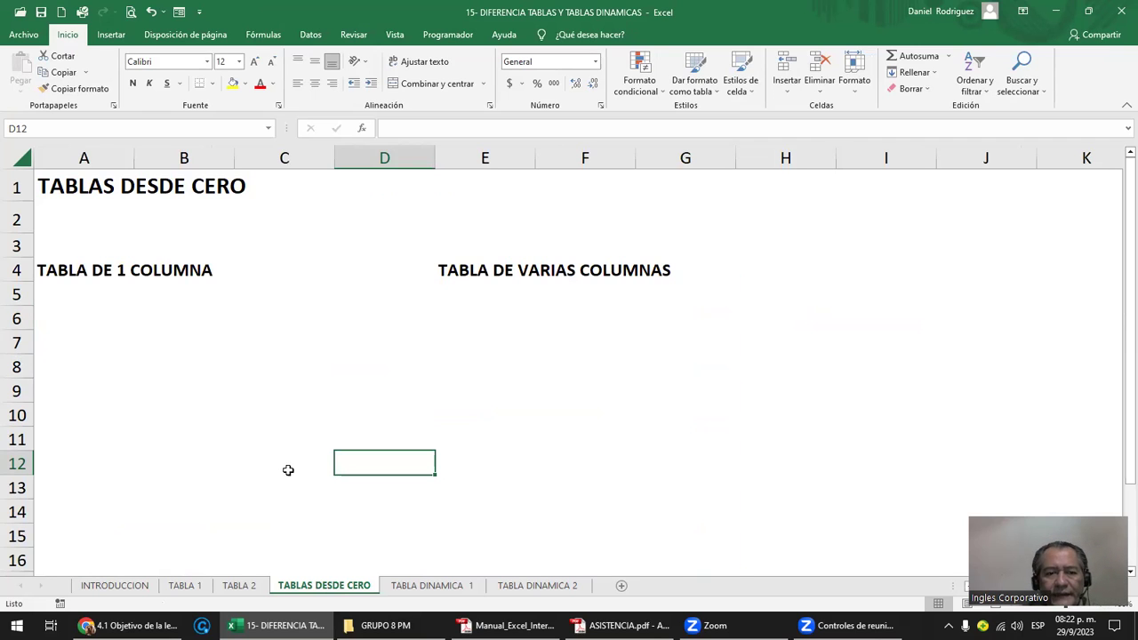
pyautogui.click(239, 585)
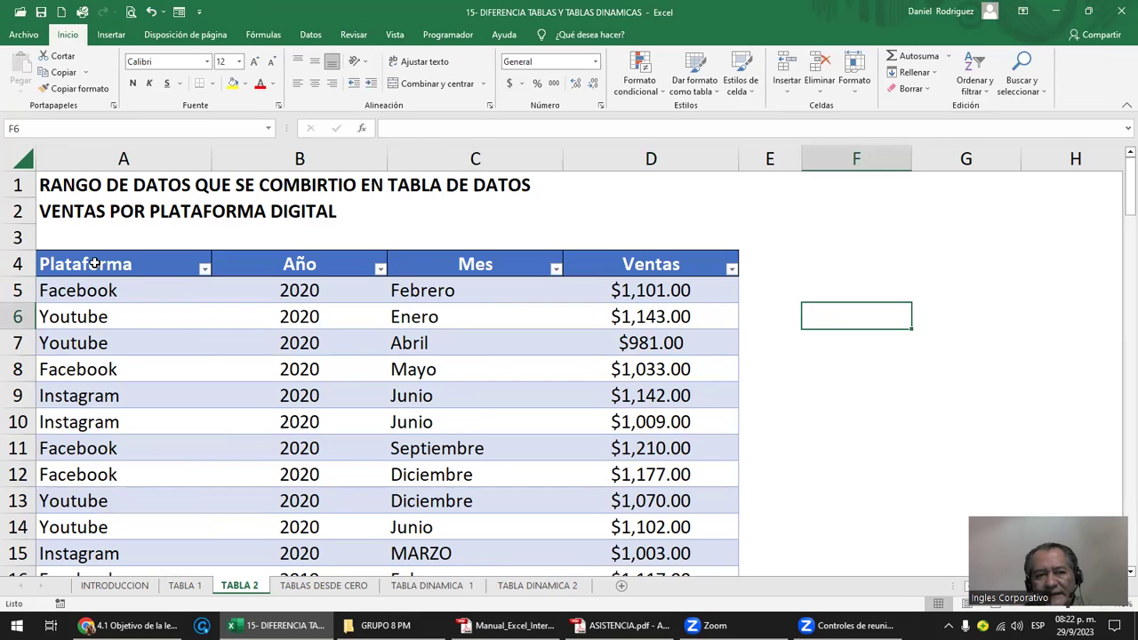
pyautogui.moveTo(95, 263); pyautogui.dragTo(412, 388)
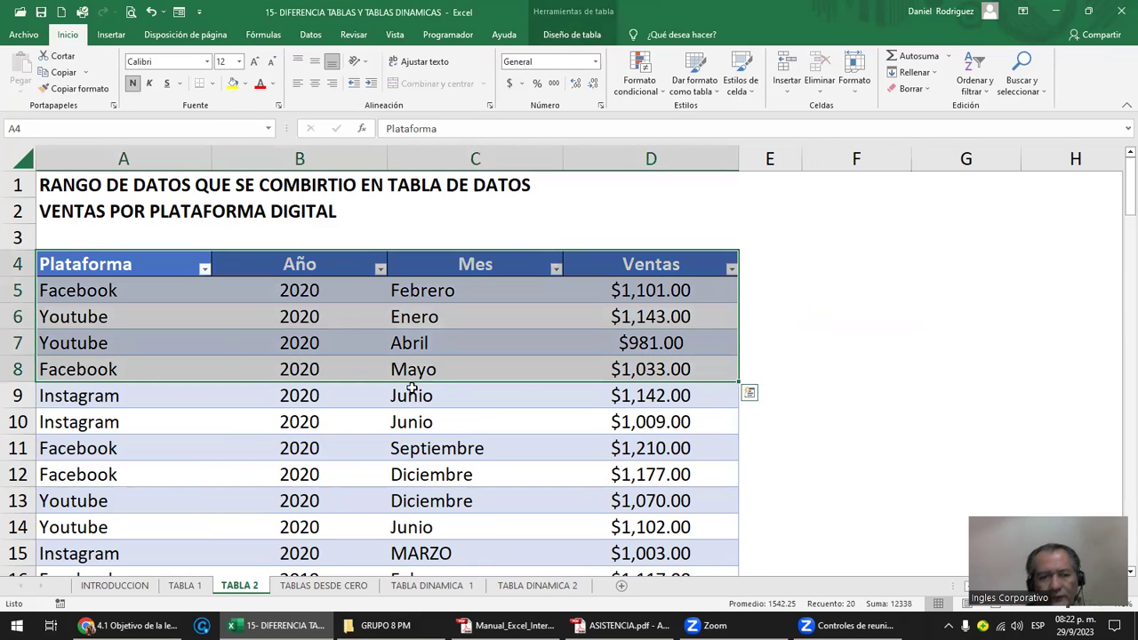
pyautogui.click(107, 268)
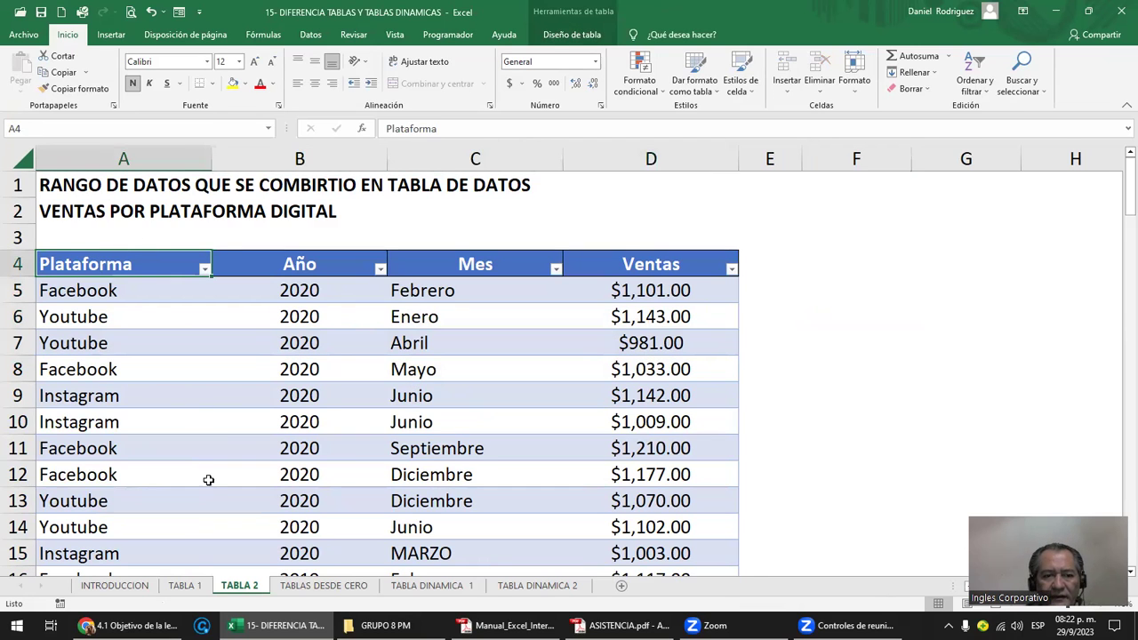
pyautogui.click(185, 585)
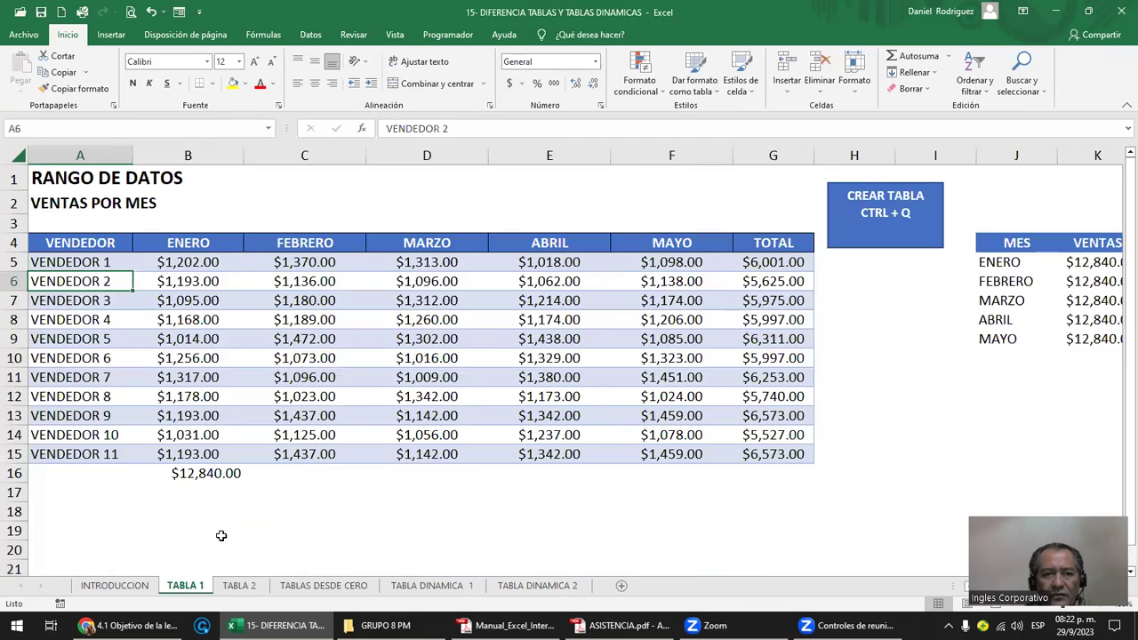
pyautogui.click(116, 242)
# - Clear formats and contents of the MES/VENTAS summary in columns J:K
pyautogui.moveTo(1016, 156); pyautogui.dragTo(1081, 153)
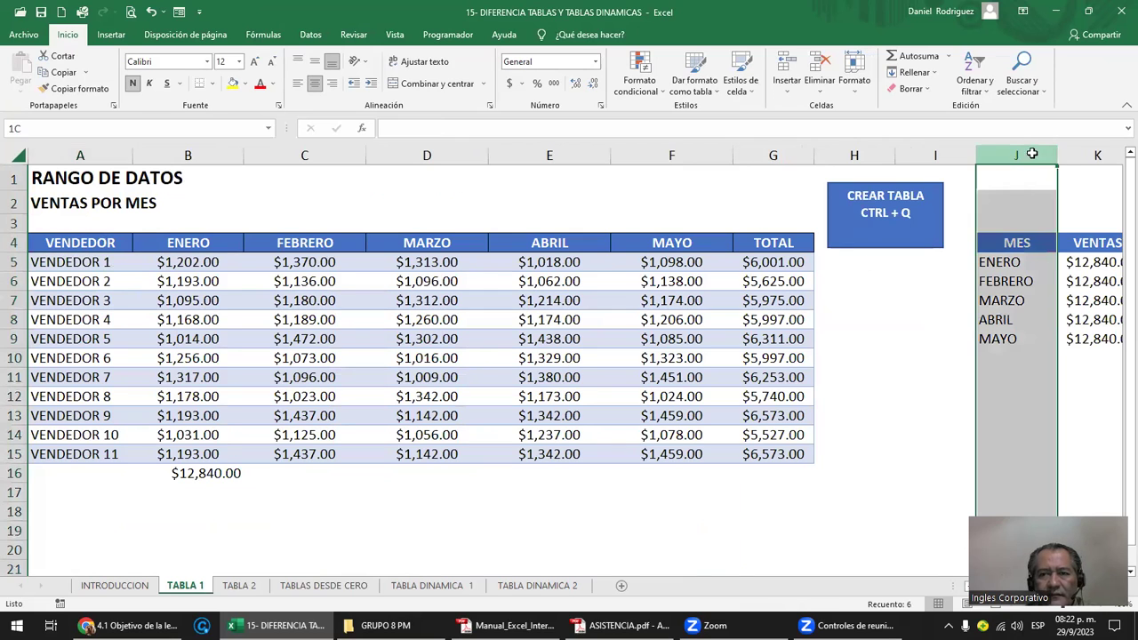
pyautogui.click(910, 88)
pyautogui.click(898, 121)
pyautogui.click(910, 88)
pyautogui.click(920, 105)
# - Review the workbook's named tables, then move to the TABLAS DESDE CERO sheet
pyautogui.click(561, 247)
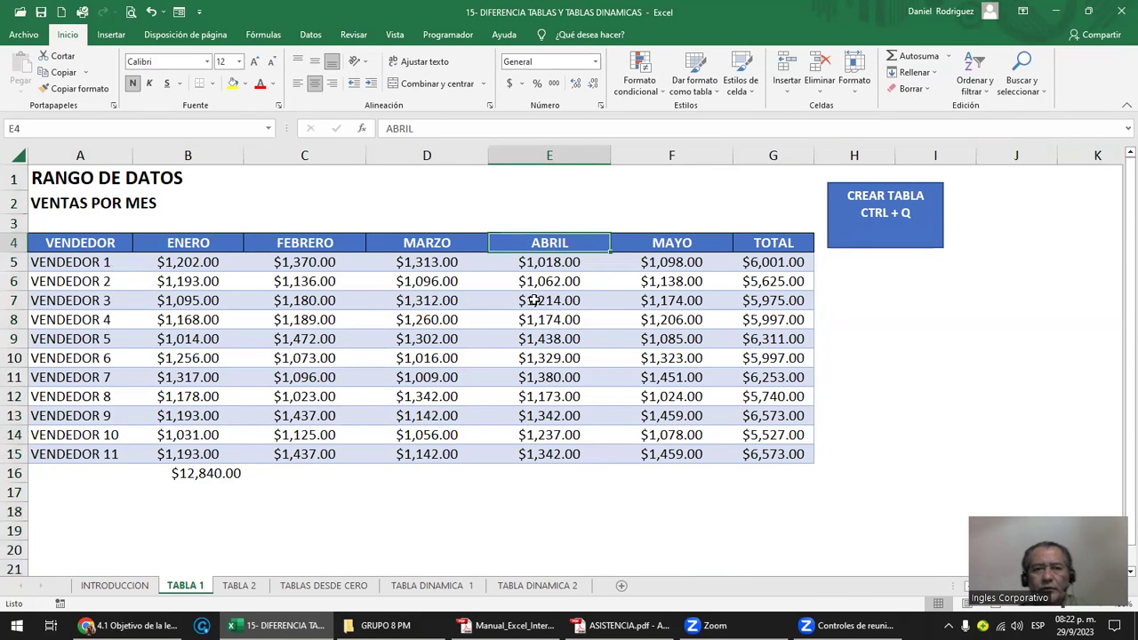
pyautogui.keyDown('ctrl'); pyautogui.scroll(2, 540, 305); pyautogui.keyUp('ctrl')
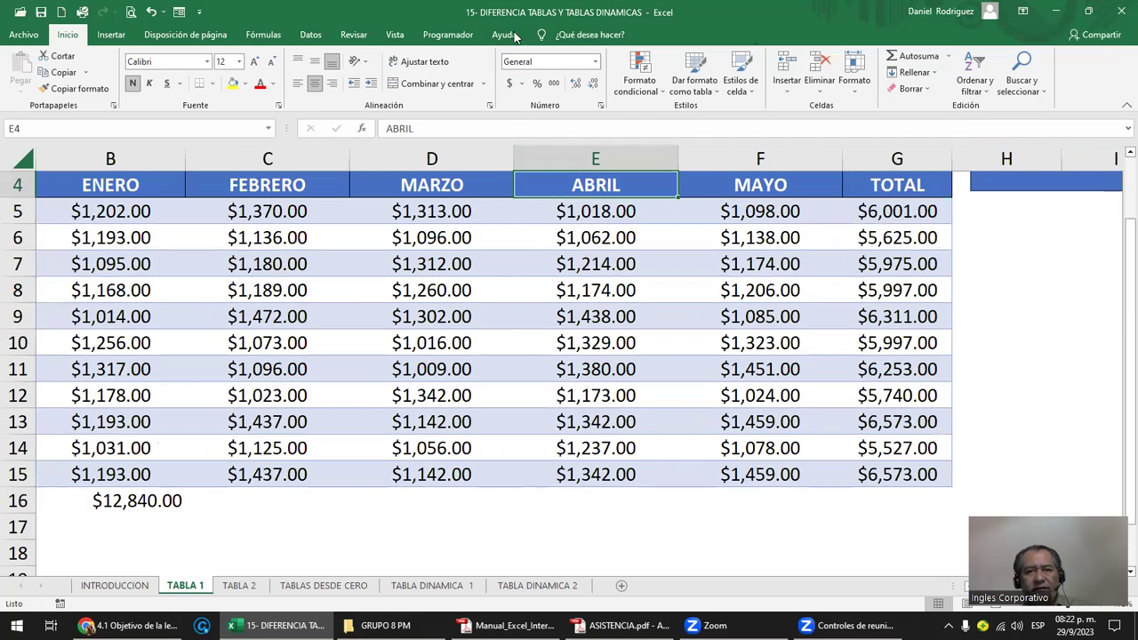
pyautogui.scroll(1, 499, 177)
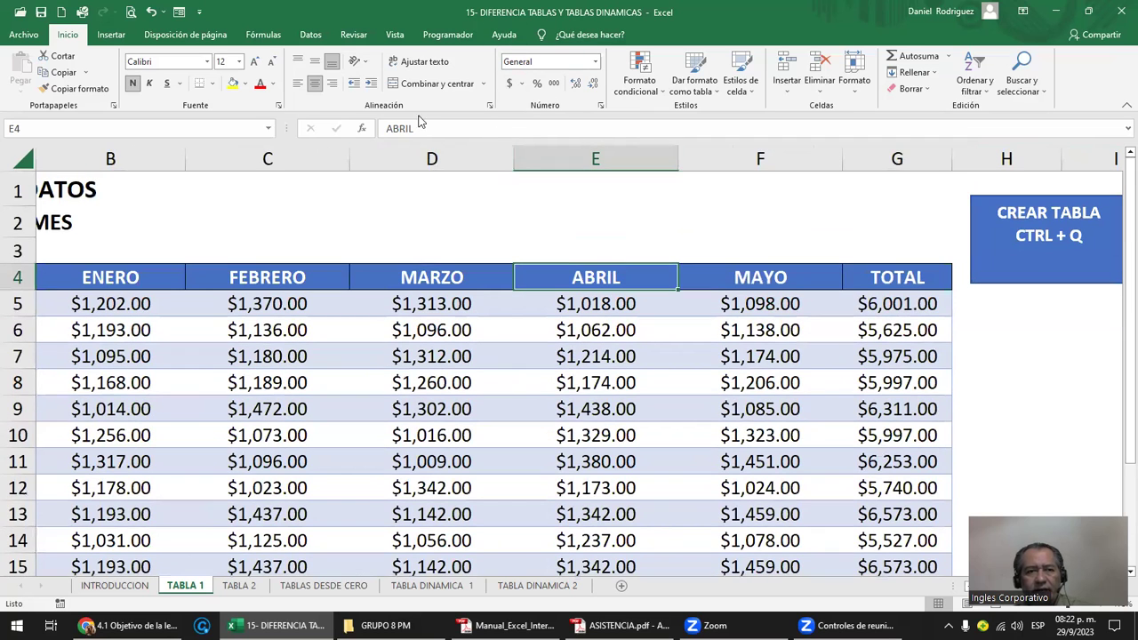
pyautogui.click(267, 128)
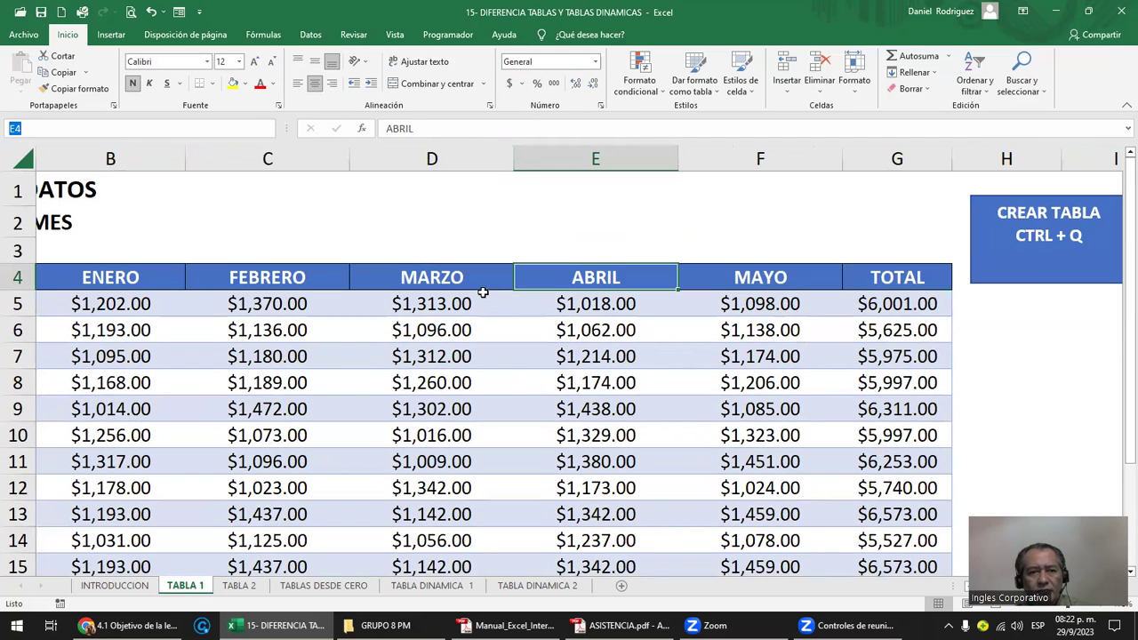
pyautogui.click(336, 296)
pyautogui.click(295, 271)
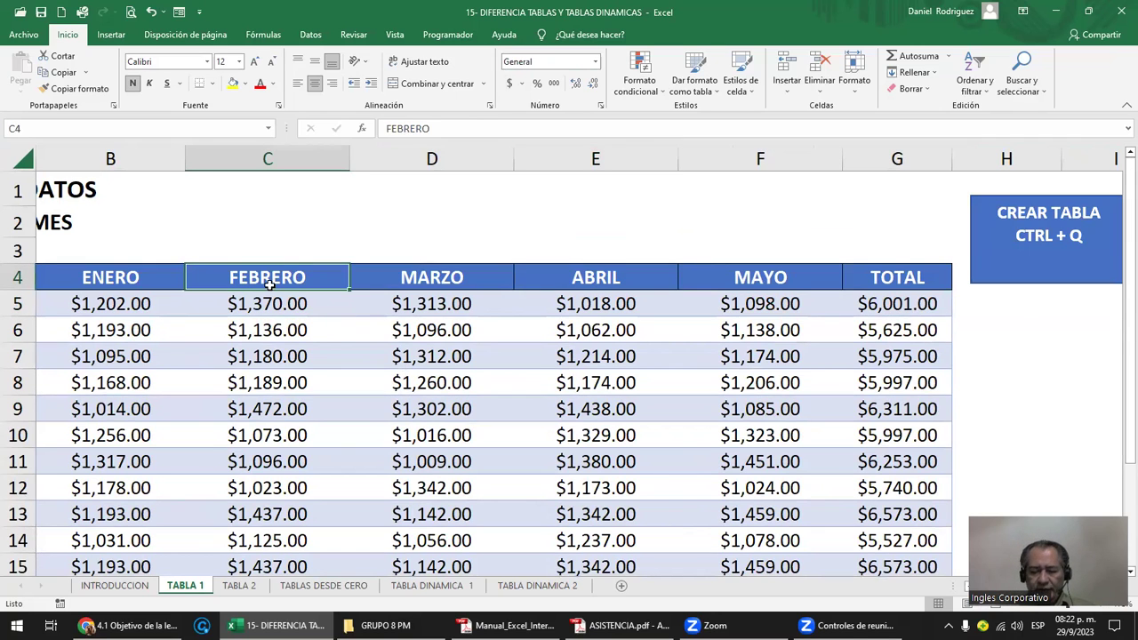
pyautogui.hotkey('ctrl', 'Home')
pyautogui.click(271, 279)
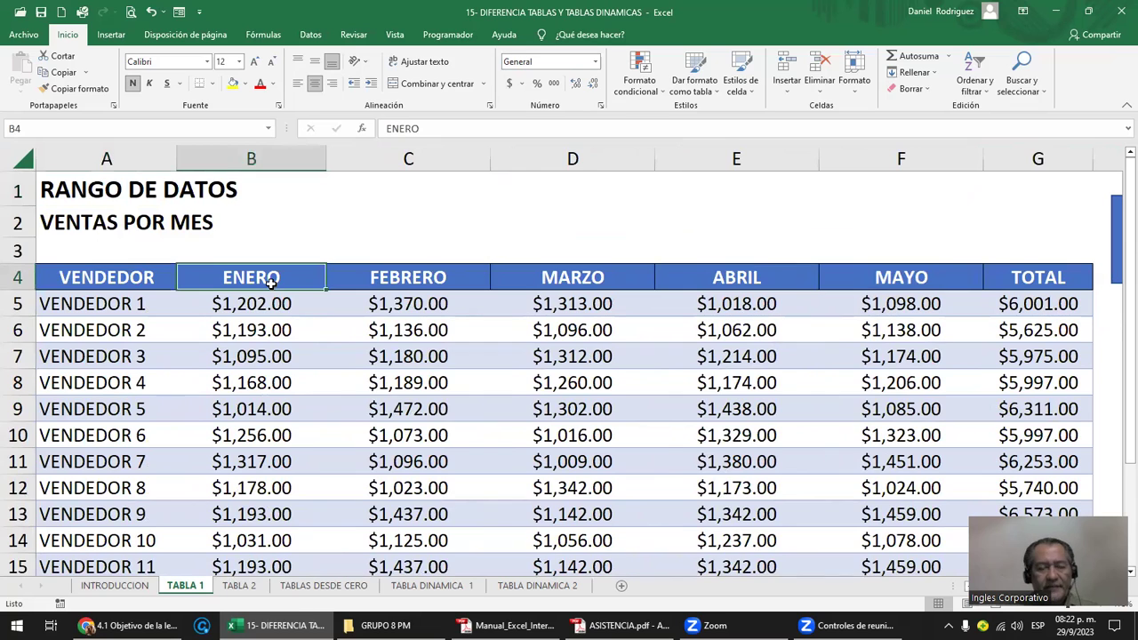
pyautogui.click(251, 590)
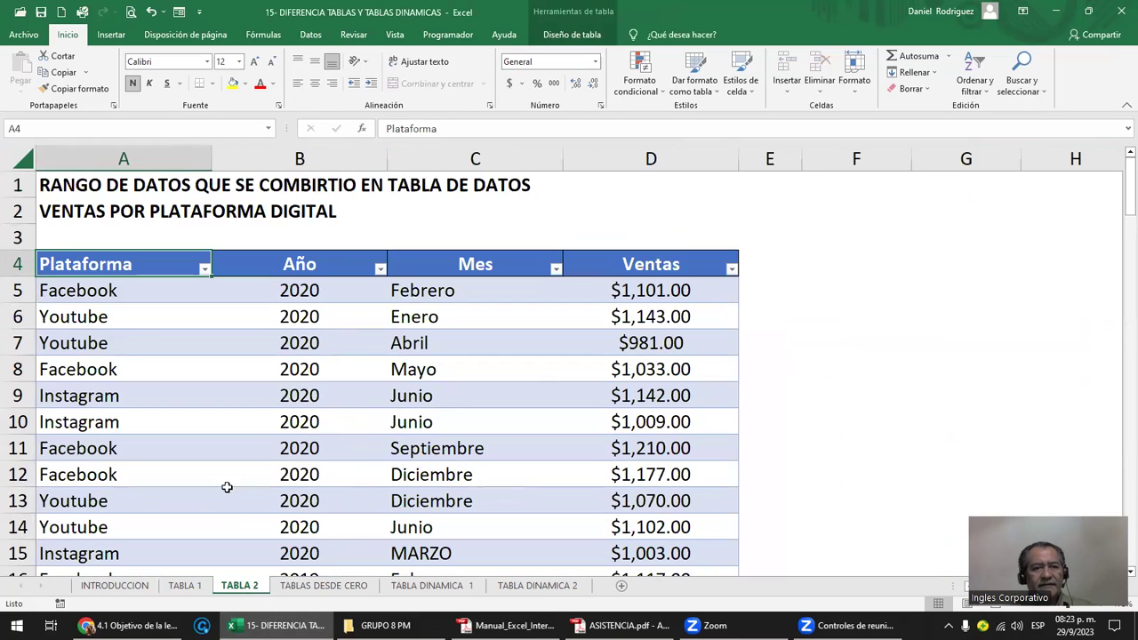
pyautogui.click(235, 296)
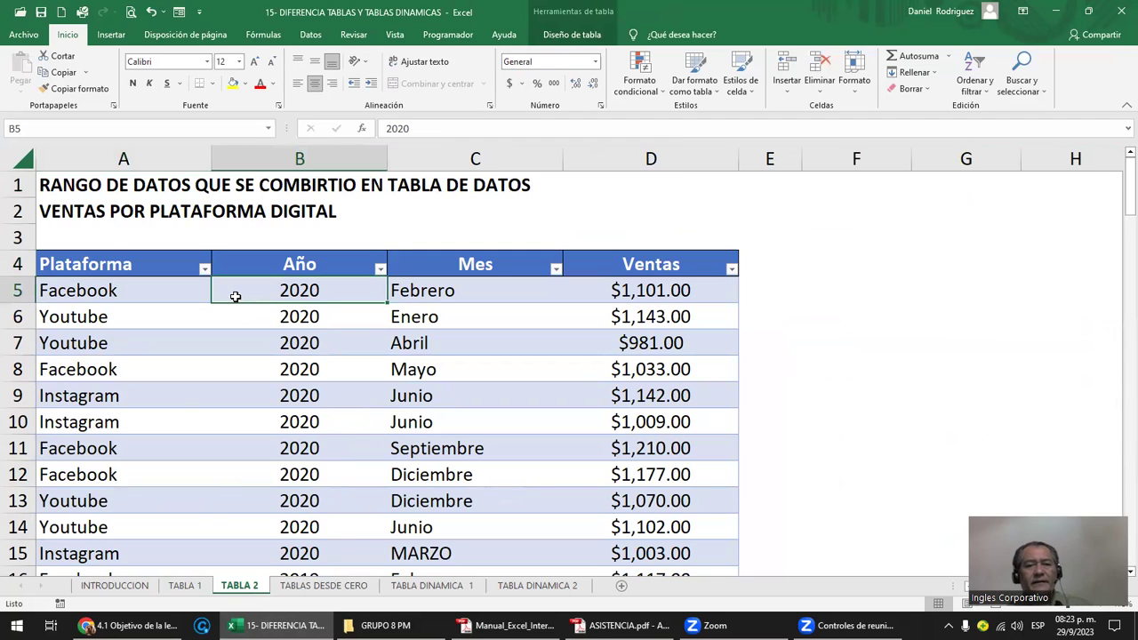
pyautogui.click(352, 589)
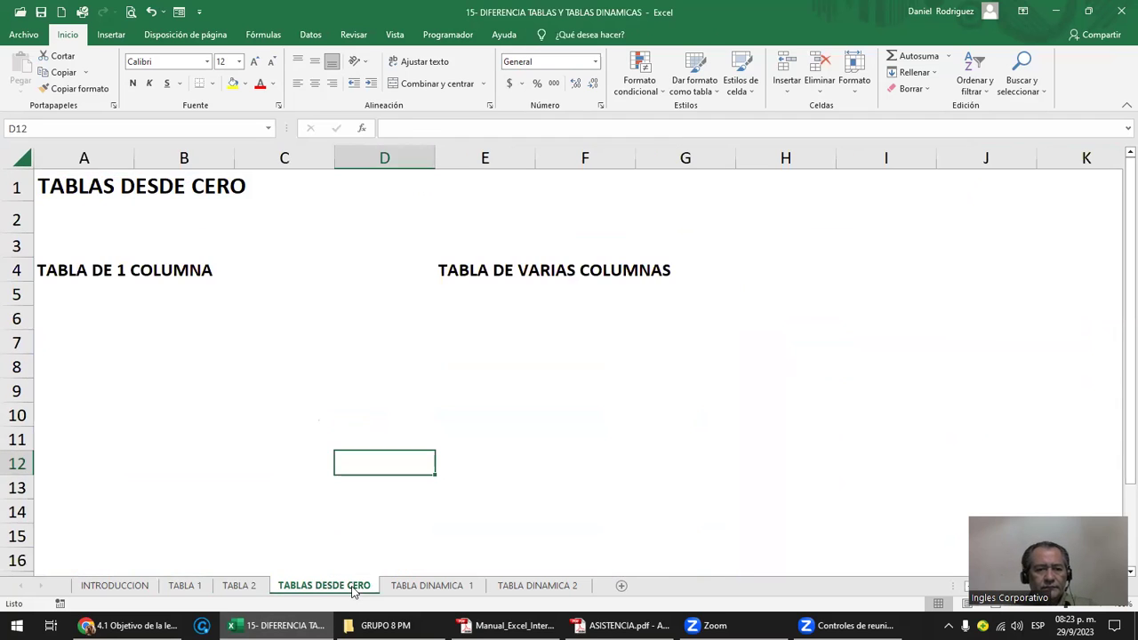
# - Insert a one-column table, Tabla4, at cell A5 headed Columna1
pyautogui.click(62, 296)
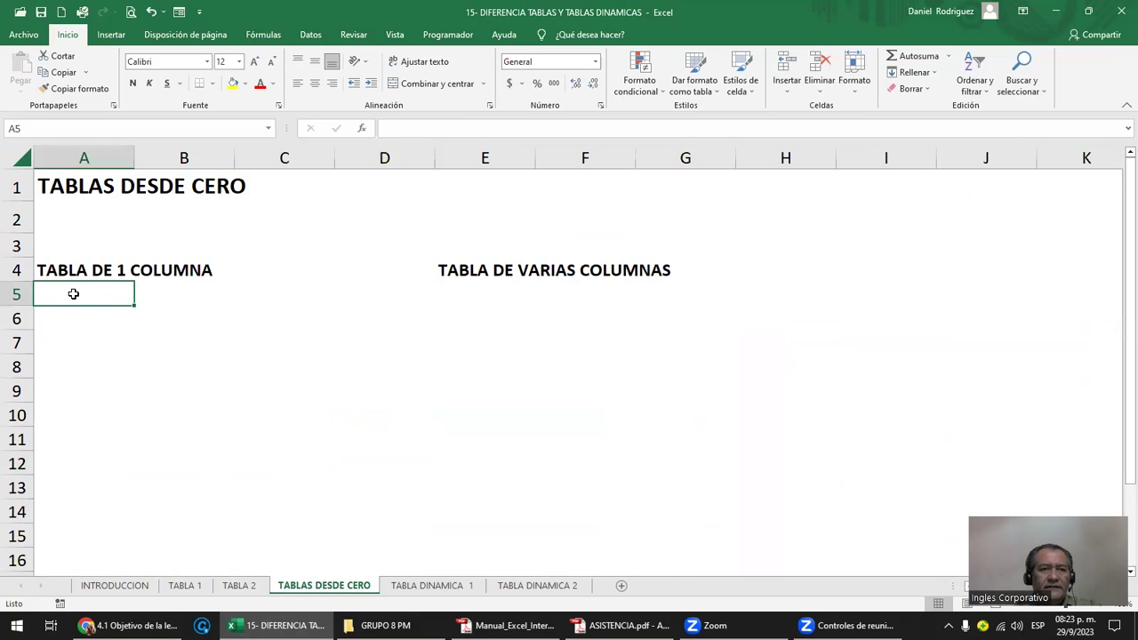
pyautogui.click(111, 35)
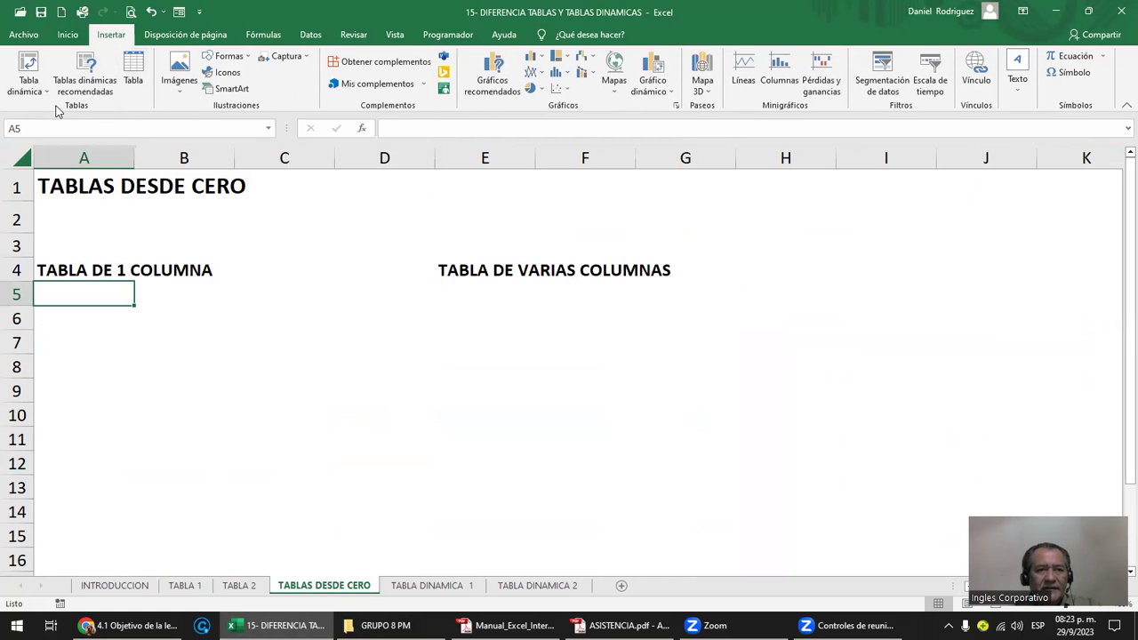
pyautogui.click(135, 80)
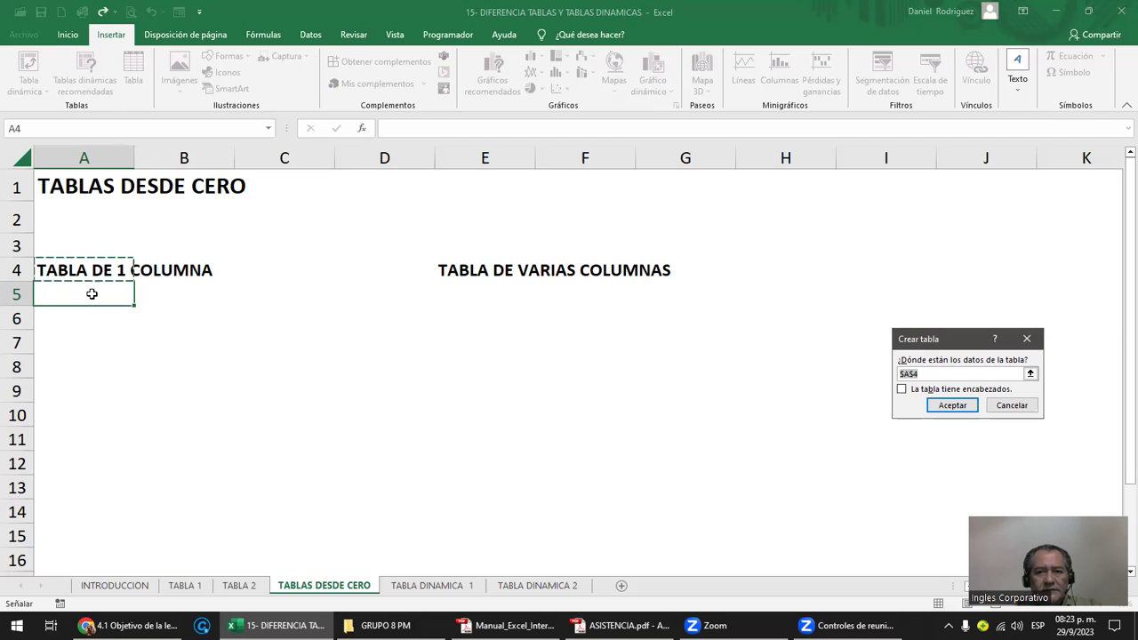
pyautogui.moveTo(933, 343); pyautogui.dragTo(355, 301)
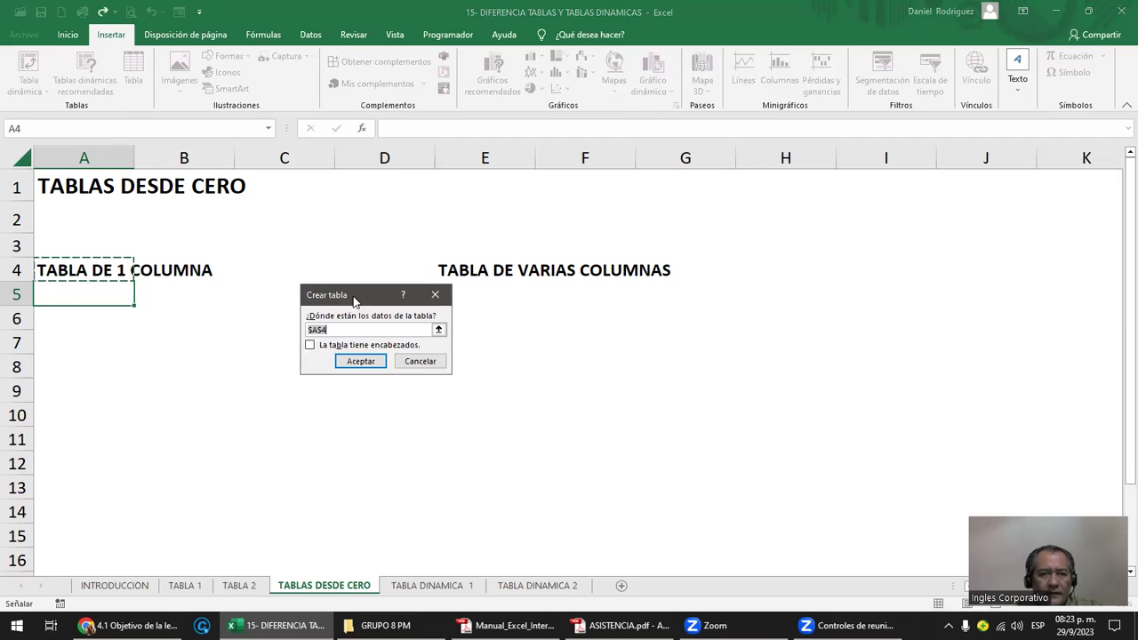
pyautogui.click(72, 291)
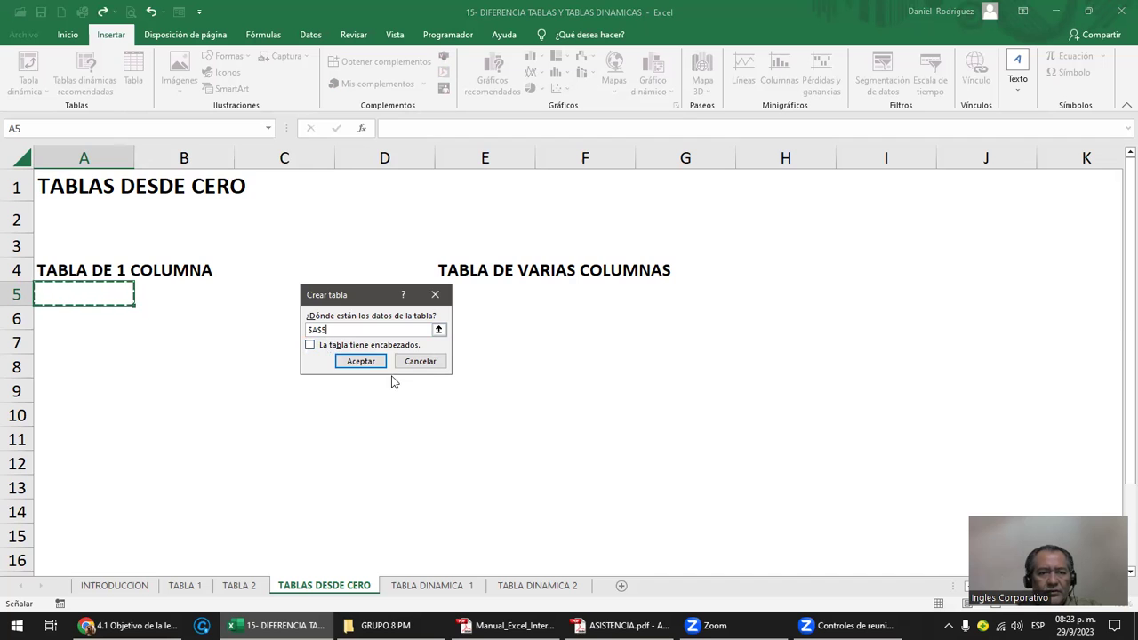
pyautogui.click(361, 361)
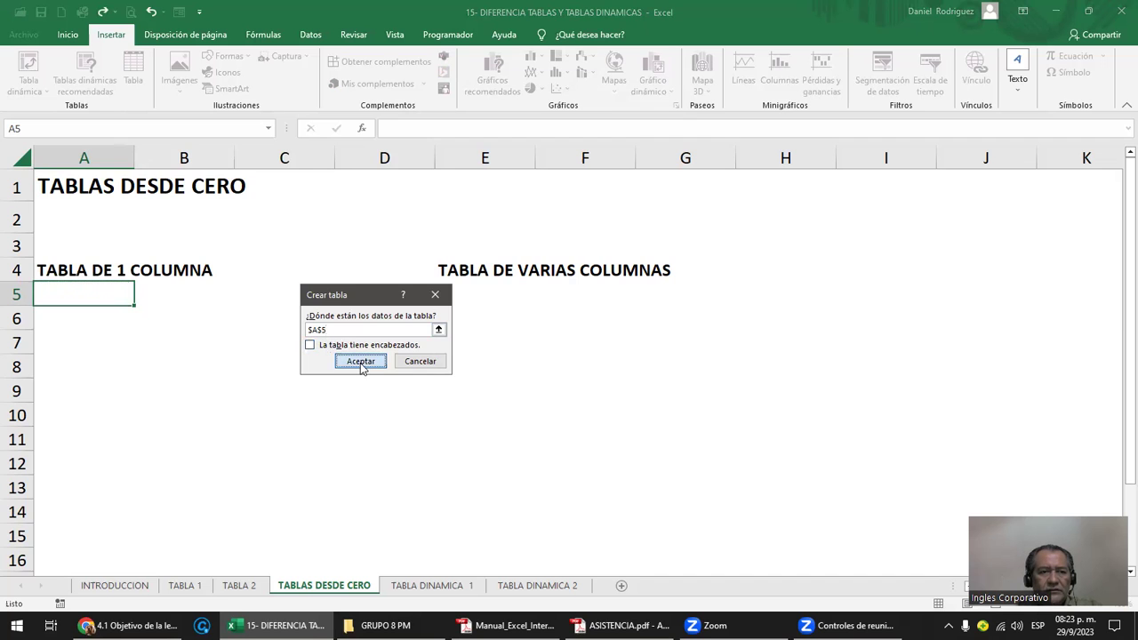
# - Rename the header to NOMBRE and enter two sample first names below it
pyautogui.click(197, 361)
pyautogui.click(89, 303)
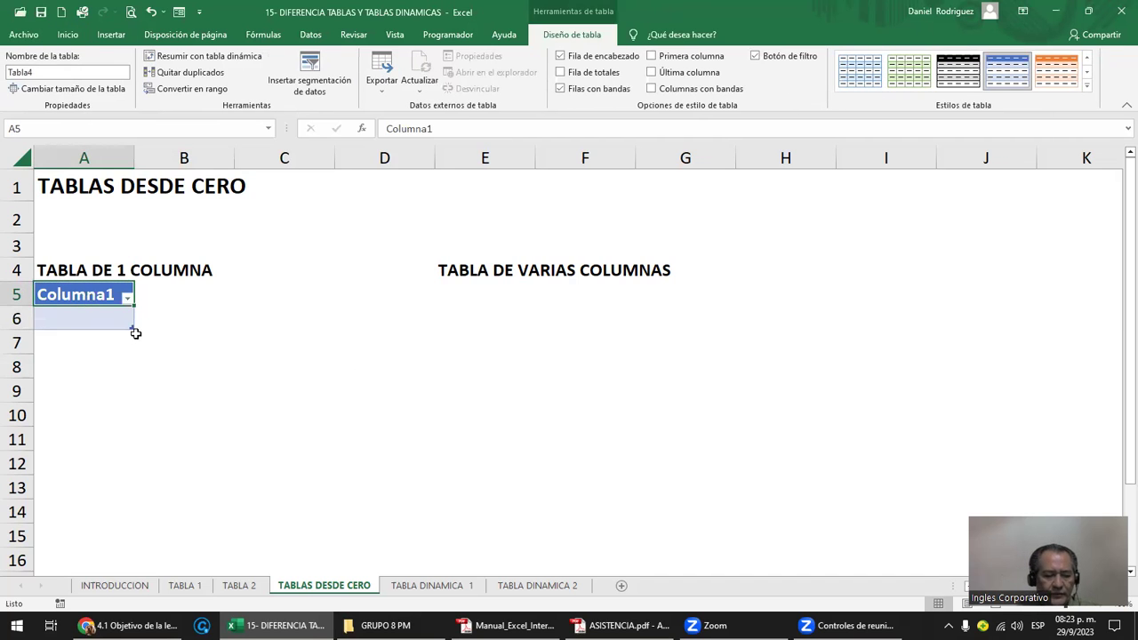
pyautogui.write('NOMBRE')
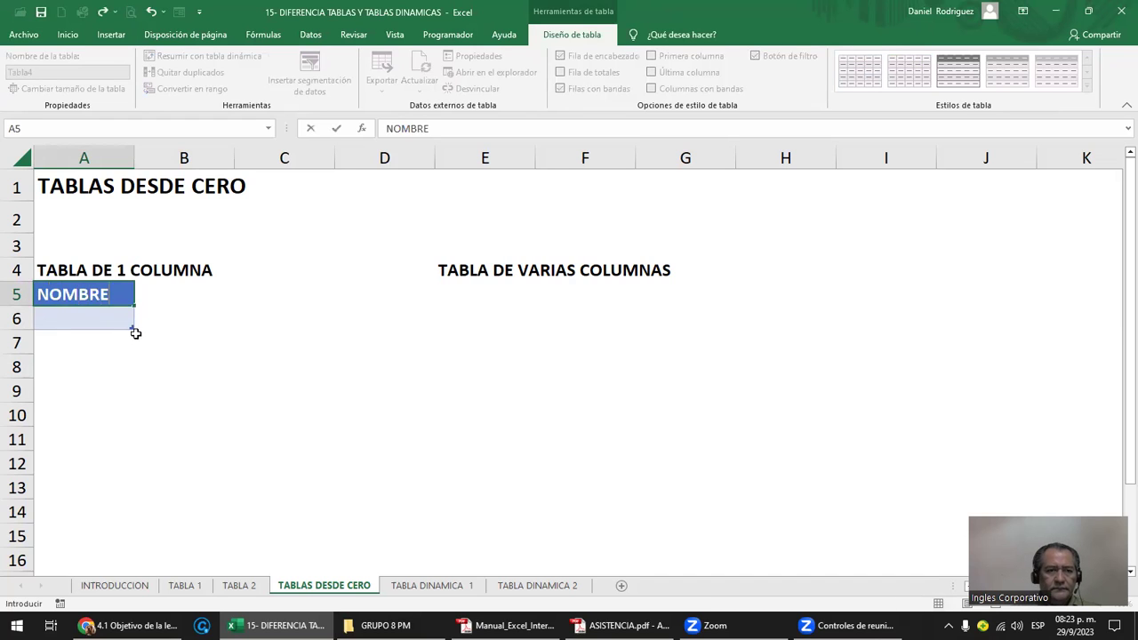
pyautogui.press('Return')
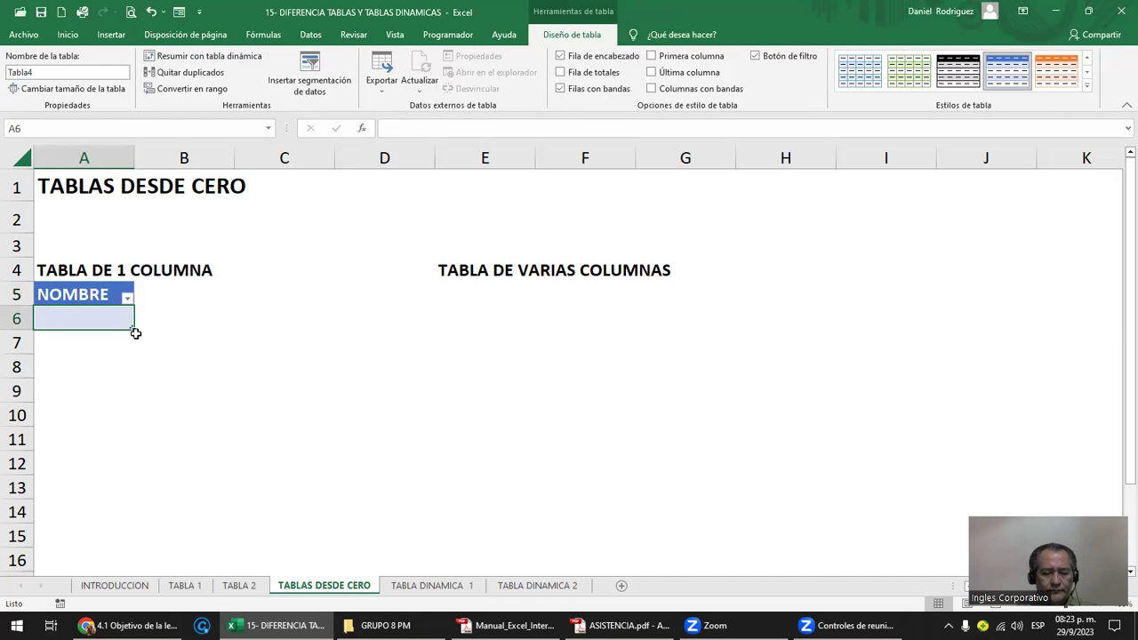
pyautogui.write('JOSE')
pyautogui.press('Return')
pyautogui.write('CARLOS')
pyautogui.press('Return')
# - Add a CODIGO column in B5 with codes A01 and A02
pyautogui.press('Up')
pyautogui.press('Up')
pyautogui.press('Up')
pyautogui.press('Right')
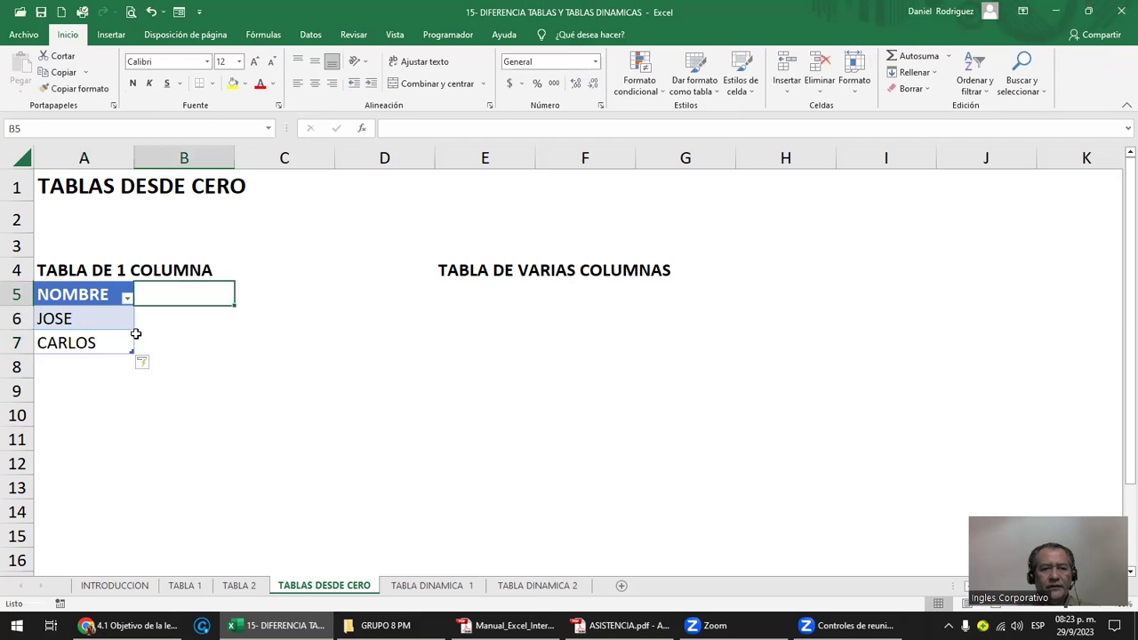
pyautogui.write('CODGIO')
pyautogui.press('BackSpace')
pyautogui.press('BackSpace')
pyautogui.press('BackSpace')
pyautogui.write('GO')
pyautogui.press('Return')
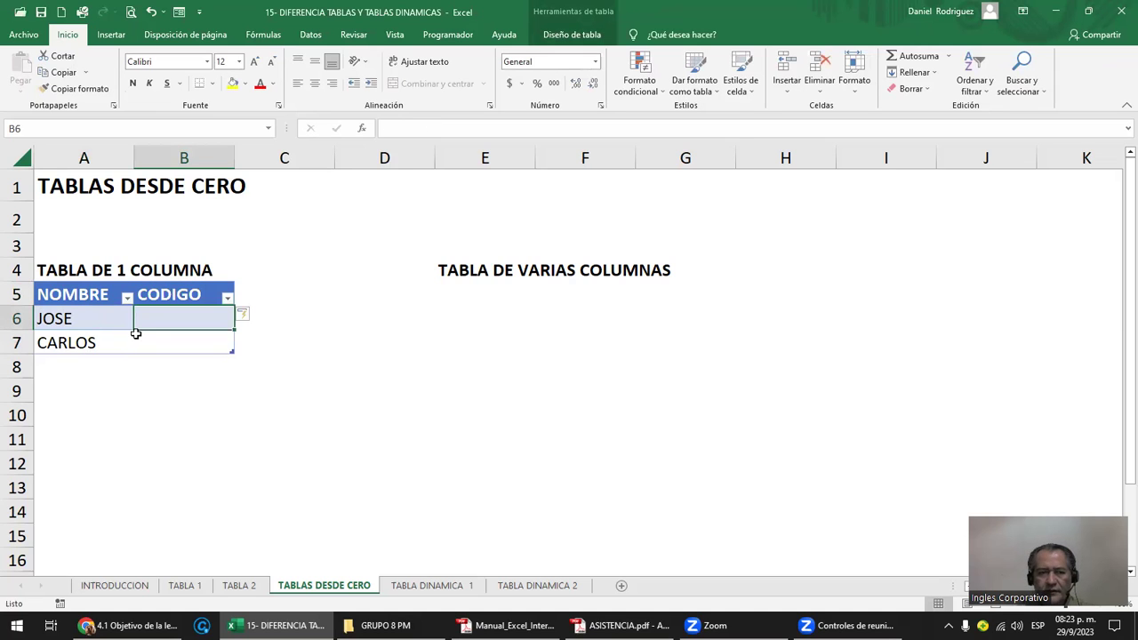
pyautogui.write('A01')
pyautogui.press('Return')
pyautogui.write('A02')
pyautogui.press('Return')
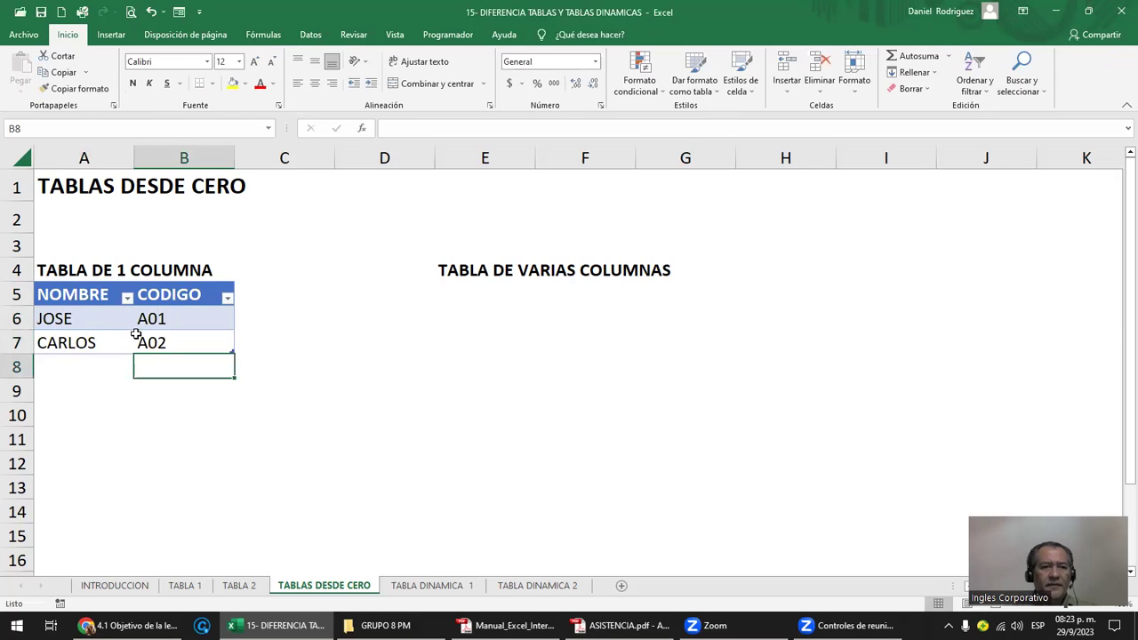
# - Review the name cells, then select E5:G5 for the next table
pyautogui.moveTo(81, 320); pyautogui.dragTo(119, 338)
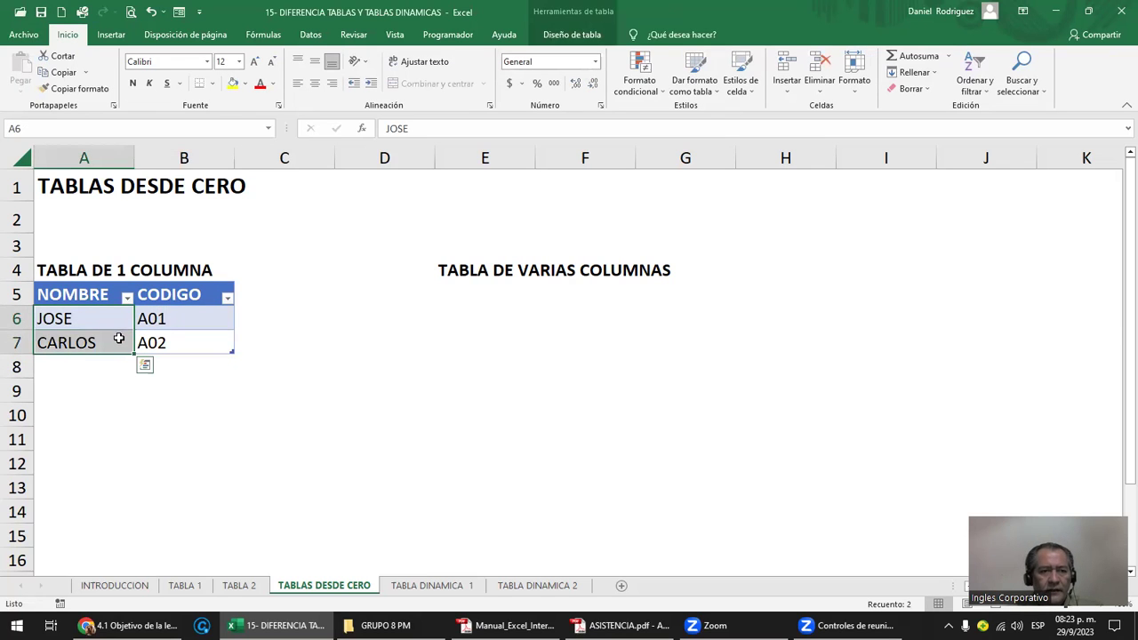
pyautogui.click(84, 299)
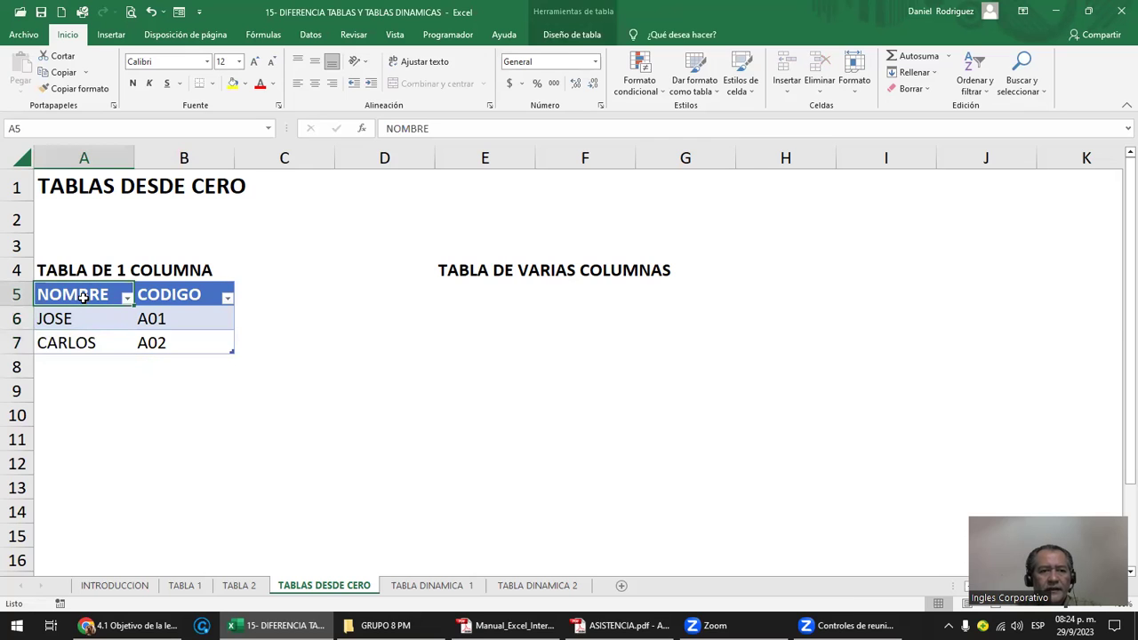
pyautogui.click(71, 346)
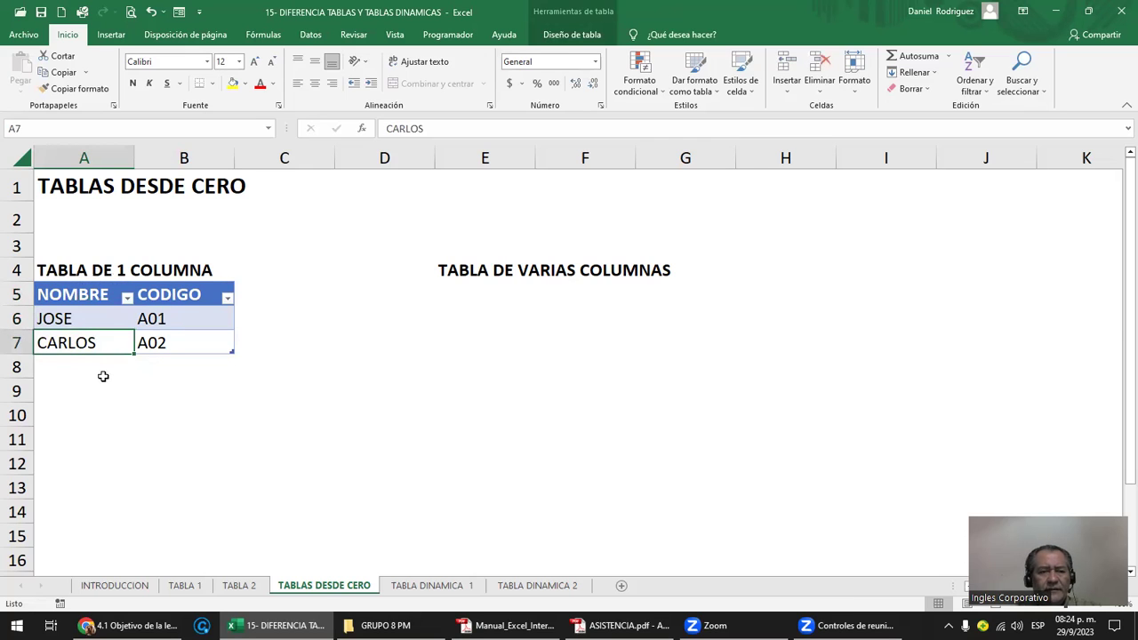
pyautogui.click(74, 300)
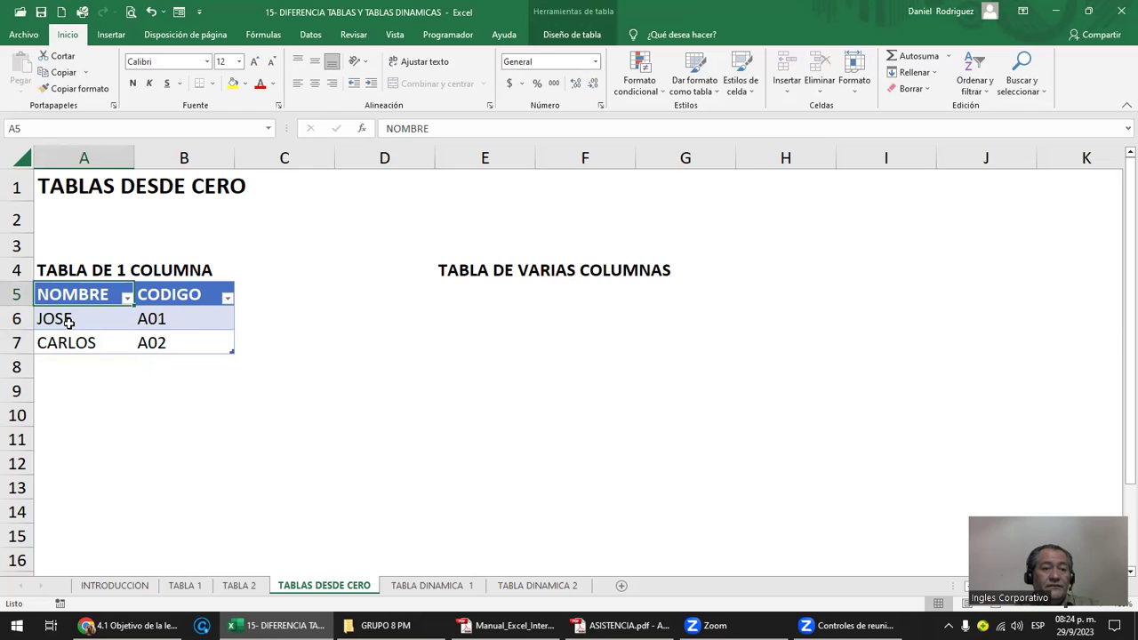
pyautogui.click(70, 319)
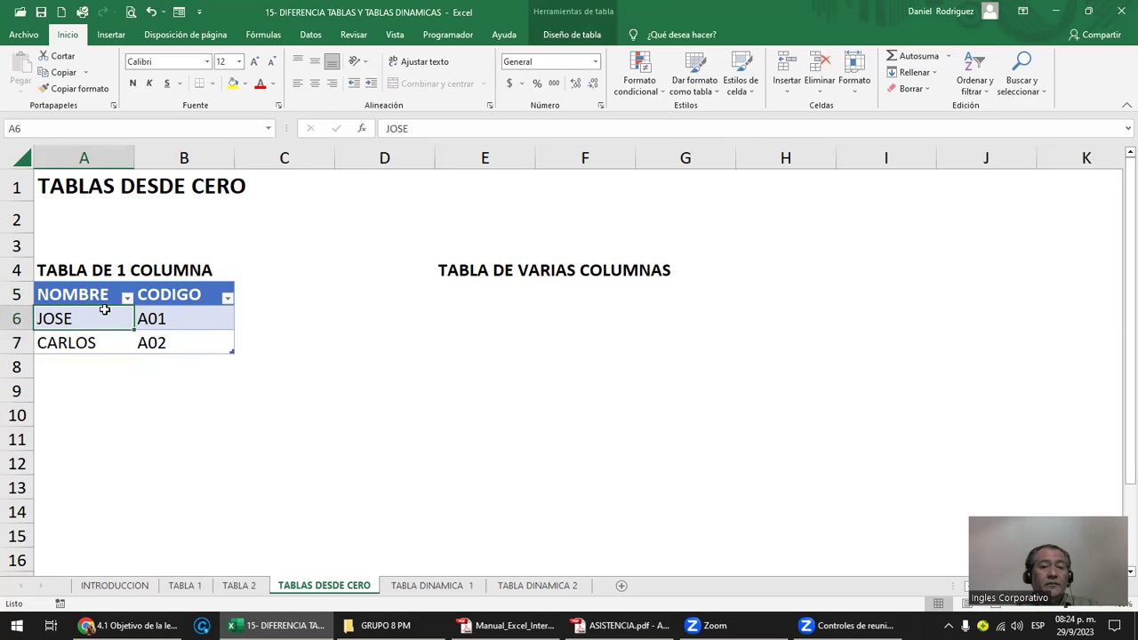
pyautogui.click(457, 300)
pyautogui.moveTo(488, 298); pyautogui.dragTo(664, 298)
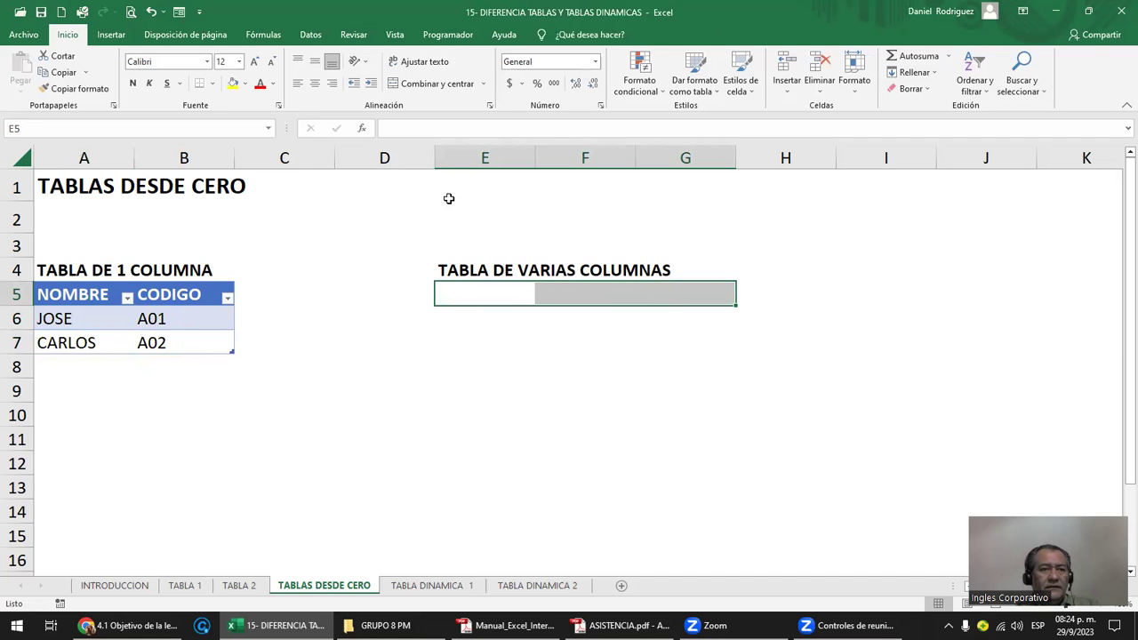
# - Create a table on E5:G5 with headers NOMBRE, DUI and ZONA
pyautogui.click(108, 36)
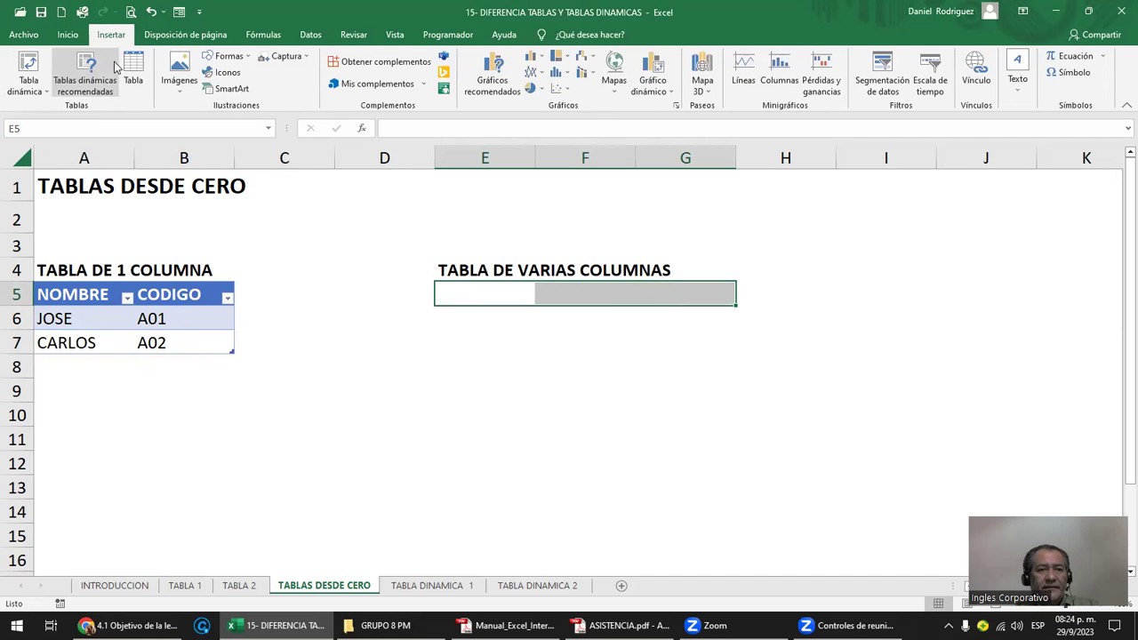
pyautogui.click(131, 78)
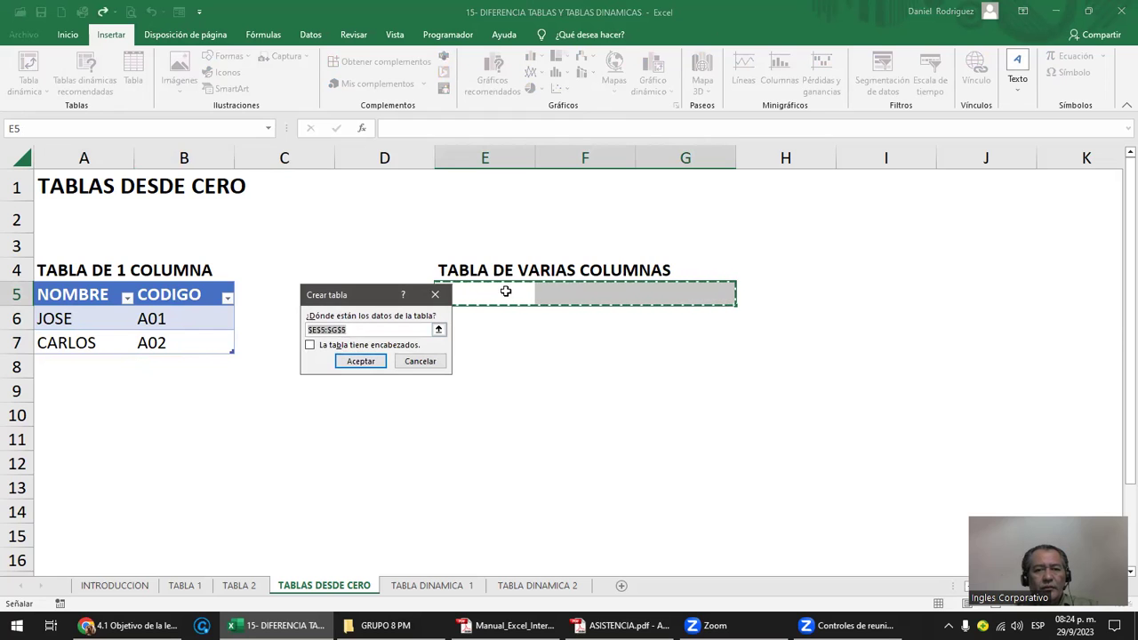
pyautogui.click(360, 362)
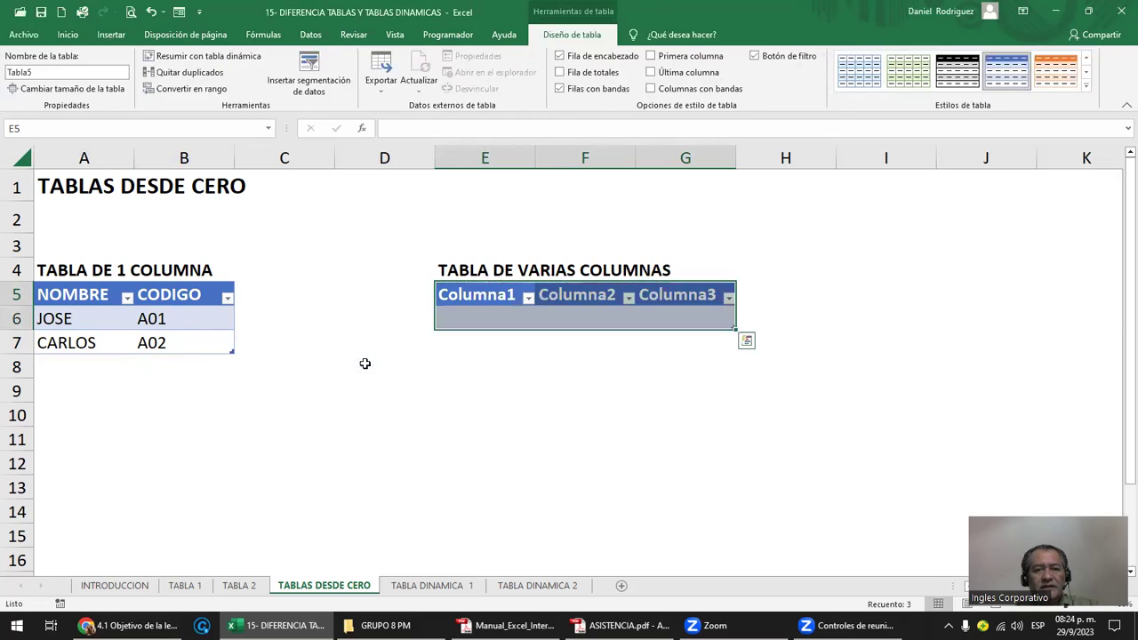
pyautogui.click(498, 294)
pyautogui.write('NOMBRE')
pyautogui.press('Tab')
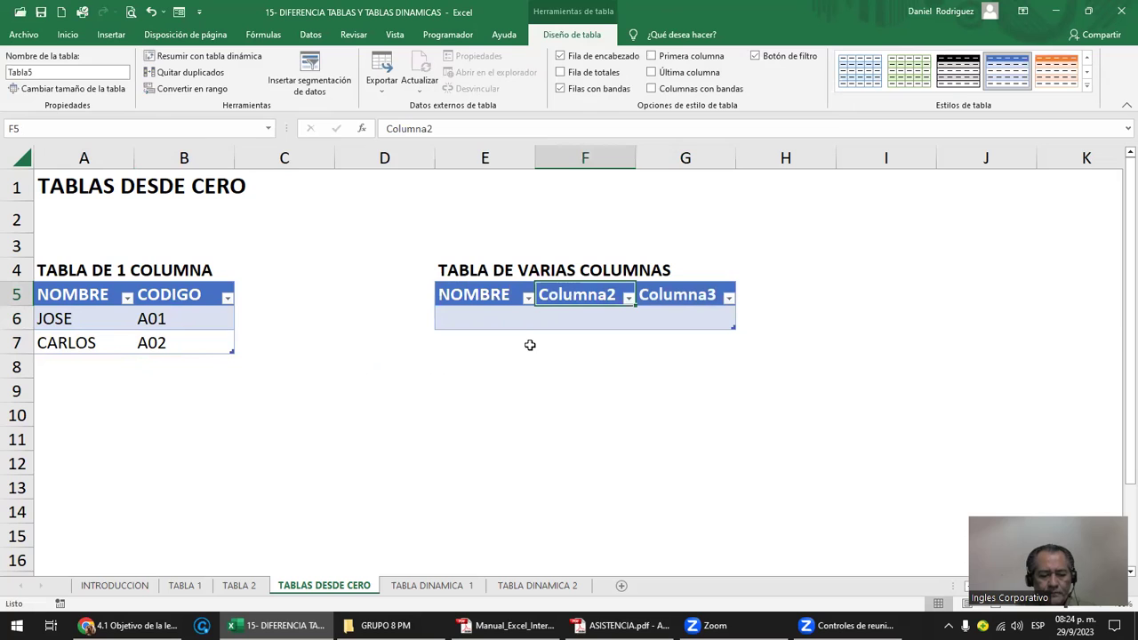
pyautogui.write('DUI')
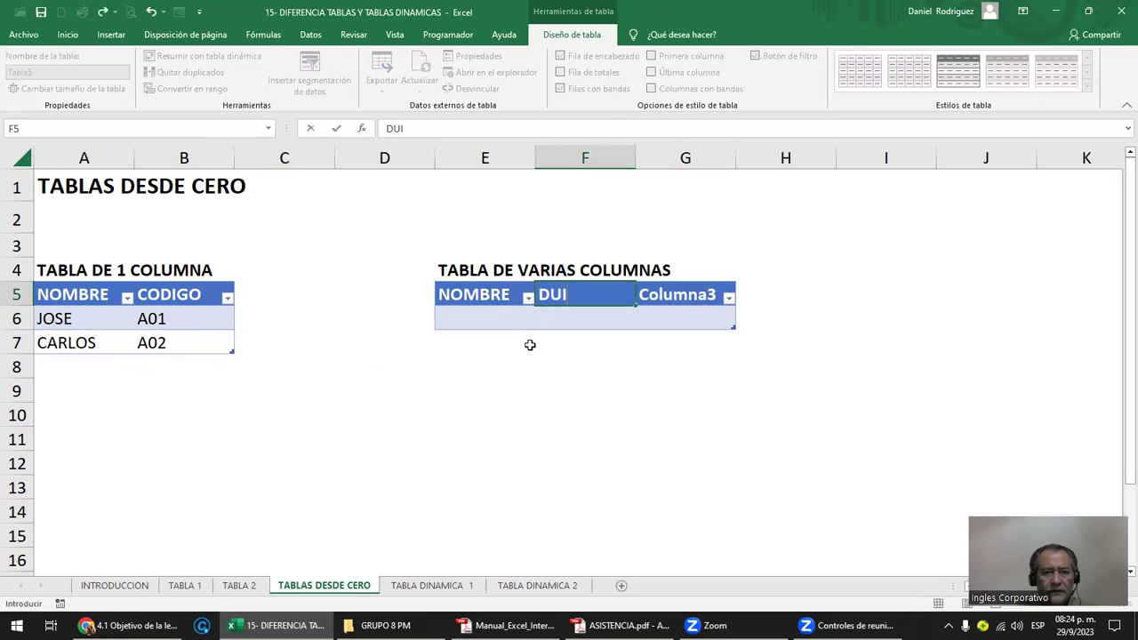
pyautogui.press('Tab')
pyautogui.write('ZONA')
pyautogui.press('Return')
# - Enter three sample first names in the NOMBRE column
pyautogui.press('Left')
pyautogui.press('Left')
pyautogui.write('JOSE')
pyautogui.press('Return')
pyautogui.write('CARLOS')
pyautogui.press('Return')
pyautogui.write('JUAN')
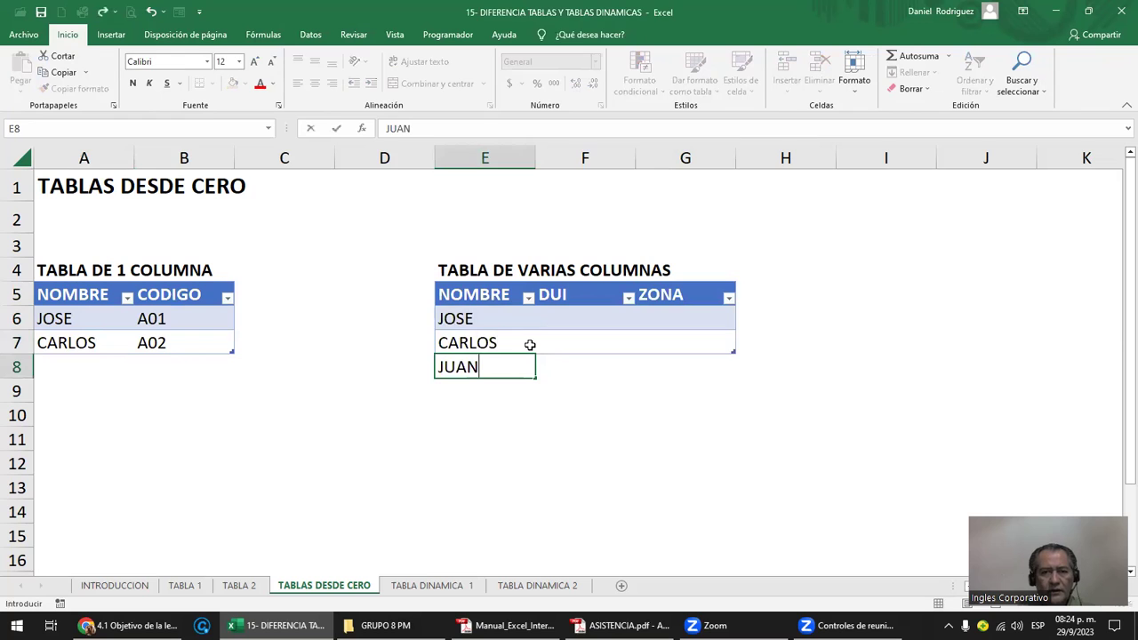
pyautogui.press('Up')
pyautogui.press('Up')
# - Fill the DUI column with 111, 222 and 222
pyautogui.press('Right')
pyautogui.write('111')
pyautogui.press('Return')
pyautogui.write('222')
pyautogui.press('Return')
pyautogui.write('222')
pyautogui.press('Up')
pyautogui.press('Up')
# - Fill the ZONA column with A, B and C
pyautogui.press('Right')
pyautogui.write('A')
pyautogui.press('Return')
pyautogui.write('B')
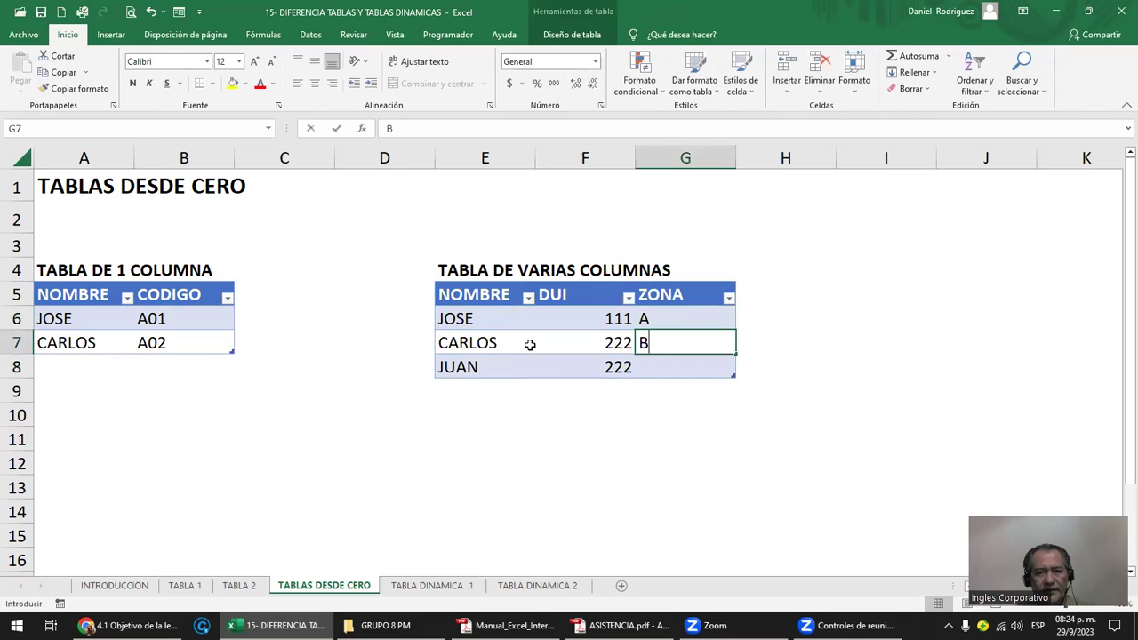
pyautogui.press('Return')
pyautogui.write('C')
pyautogui.press('Return')
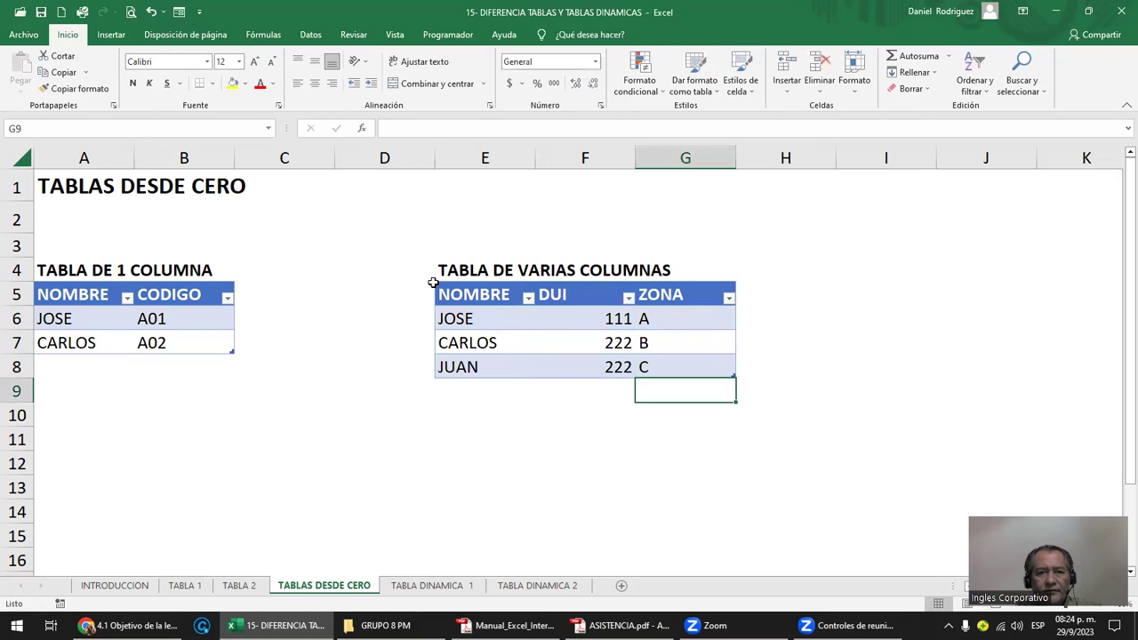
pyautogui.click(469, 291)
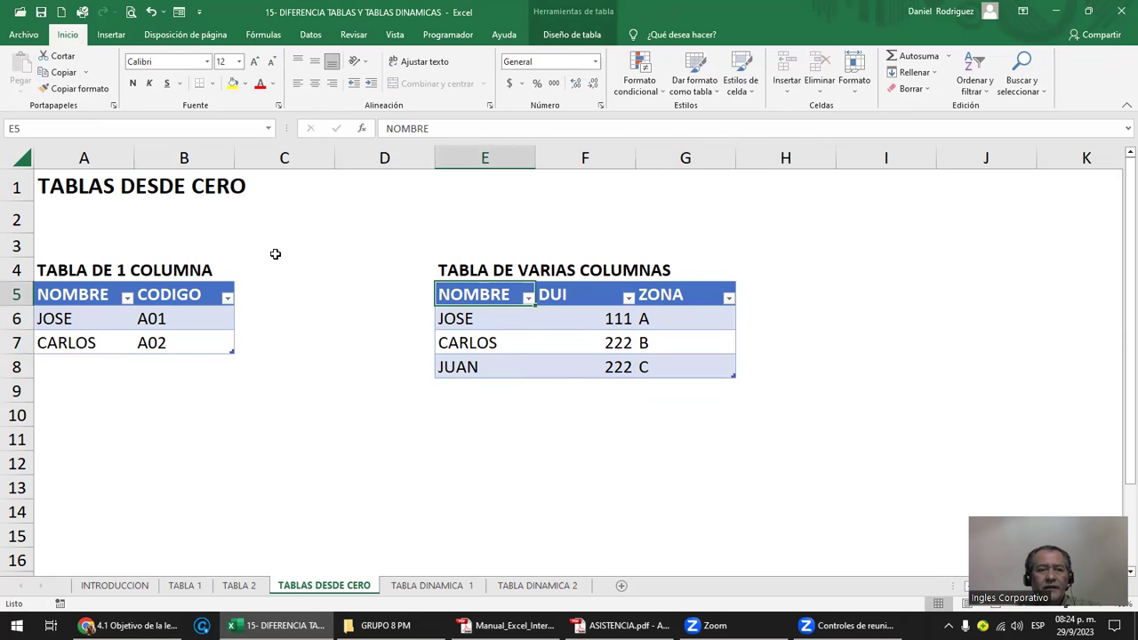
pyautogui.click(81, 294)
pyautogui.moveTo(87, 307); pyautogui.dragTo(172, 345)
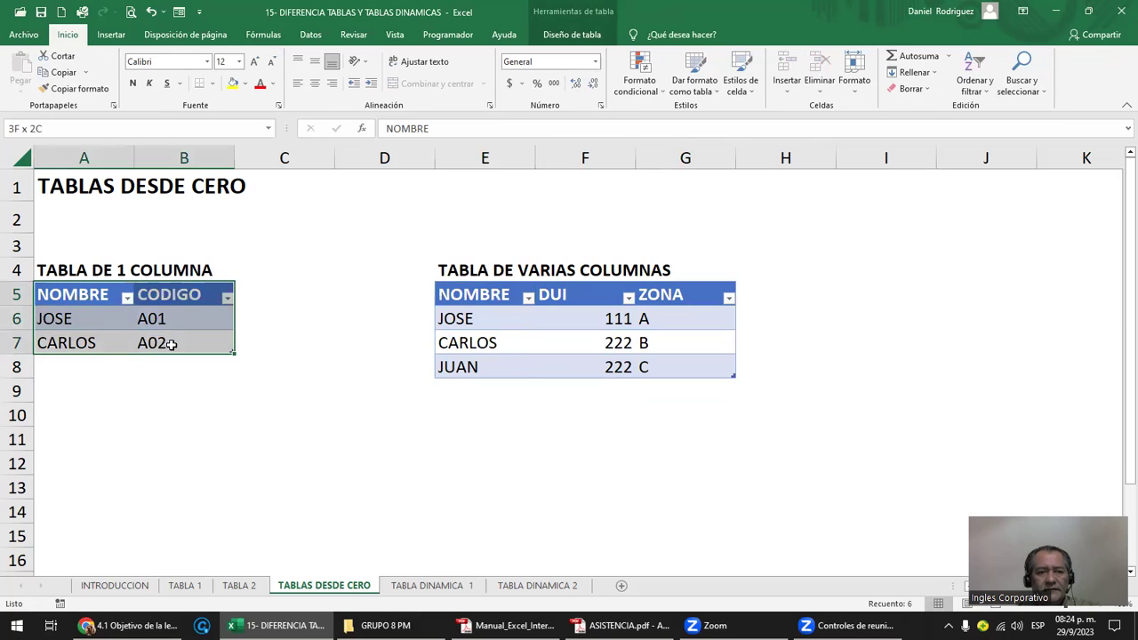
pyautogui.click(378, 305)
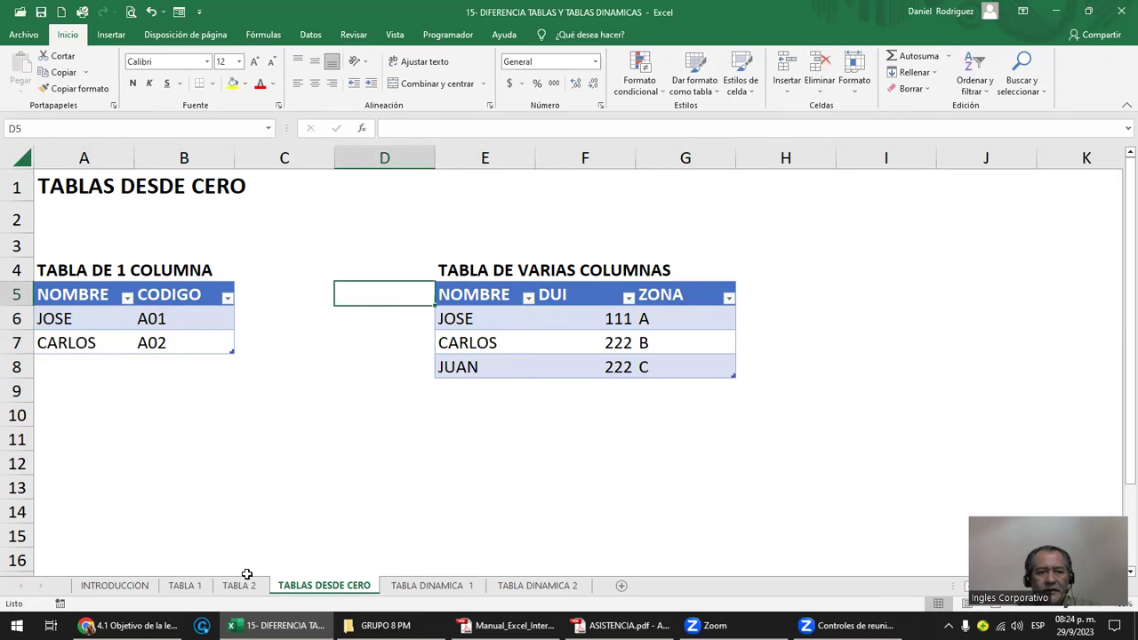
pyautogui.click(243, 588)
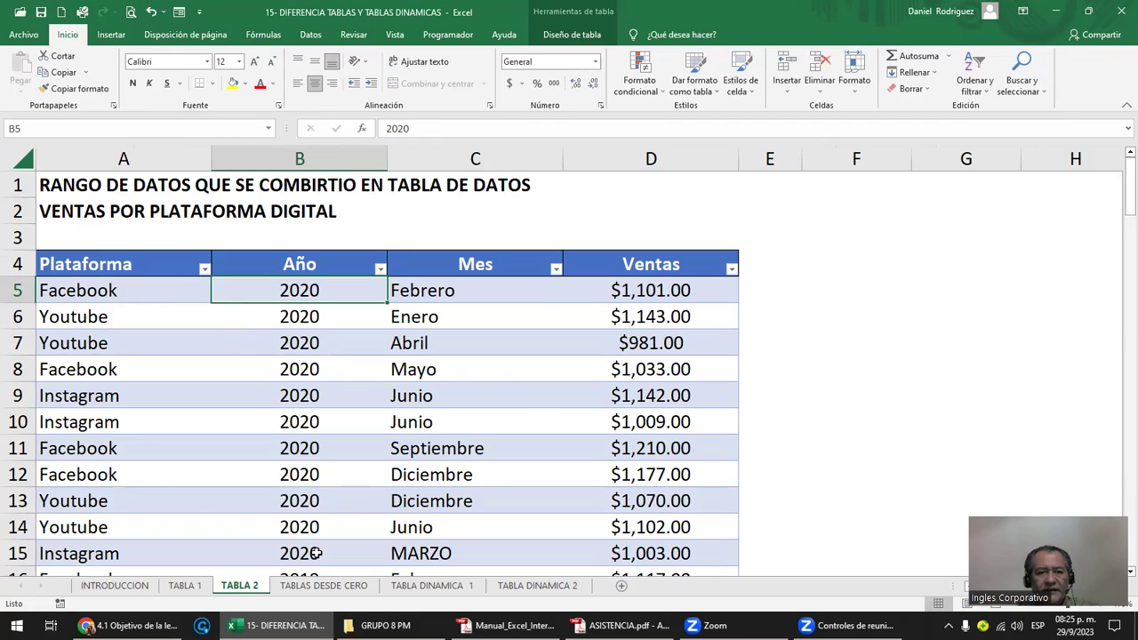
pyautogui.click(338, 587)
pyautogui.click(175, 388)
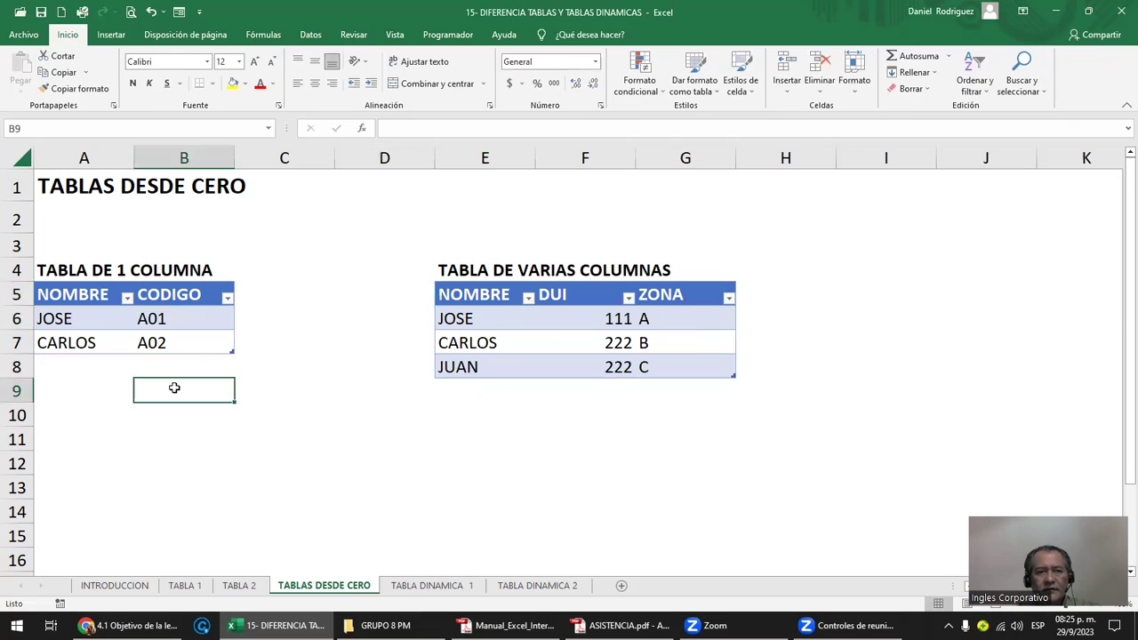
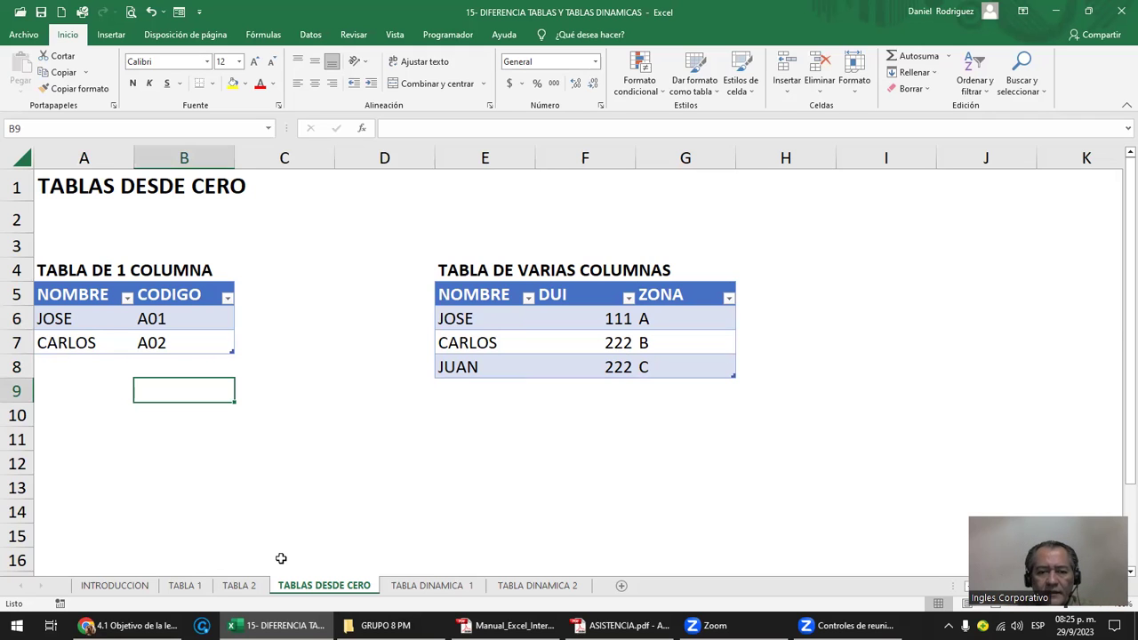
# - Jump to the manual's basic versus pivot tables section and highlight the 255-field and 65535-record limits
pyautogui.click(519, 615)
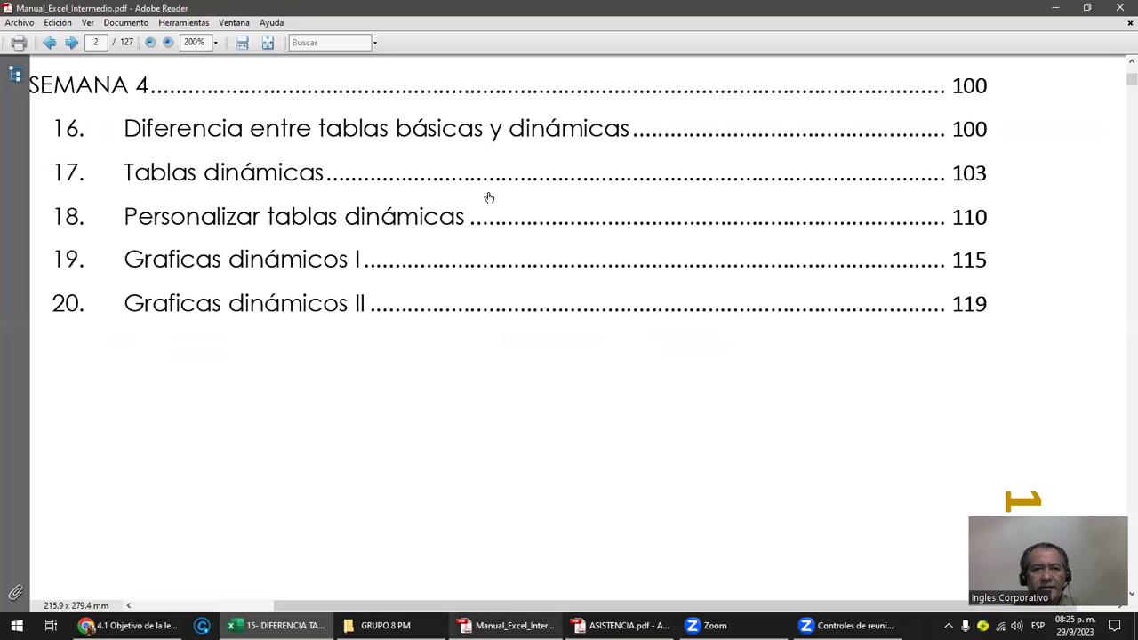
pyautogui.click(466, 129)
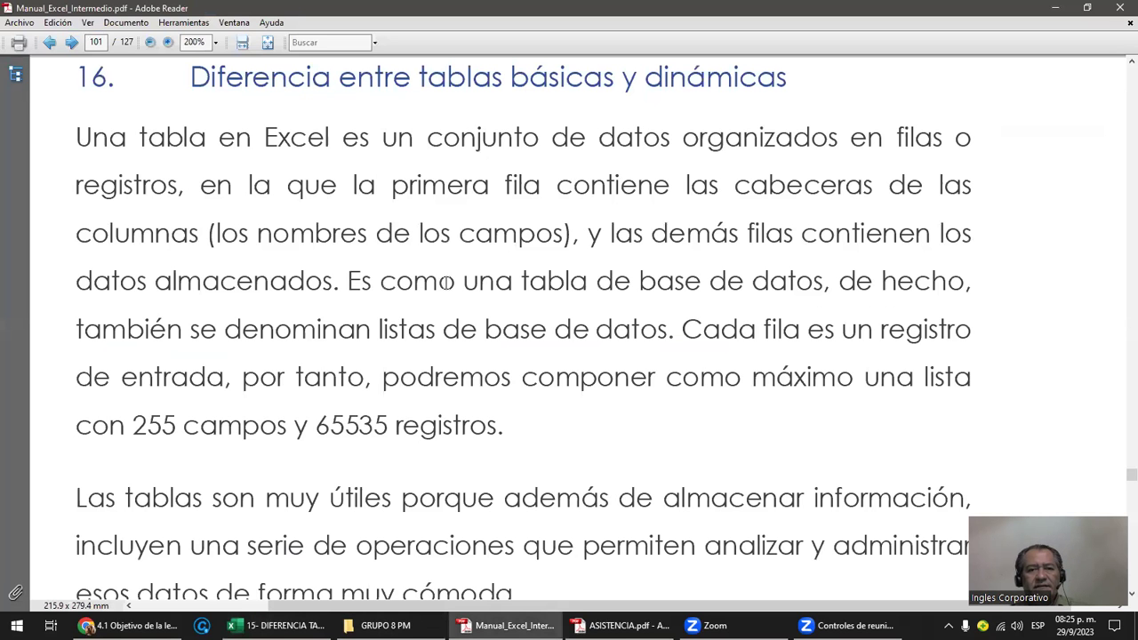
pyautogui.moveTo(133, 425); pyautogui.dragTo(502, 431)
pyautogui.click(521, 439)
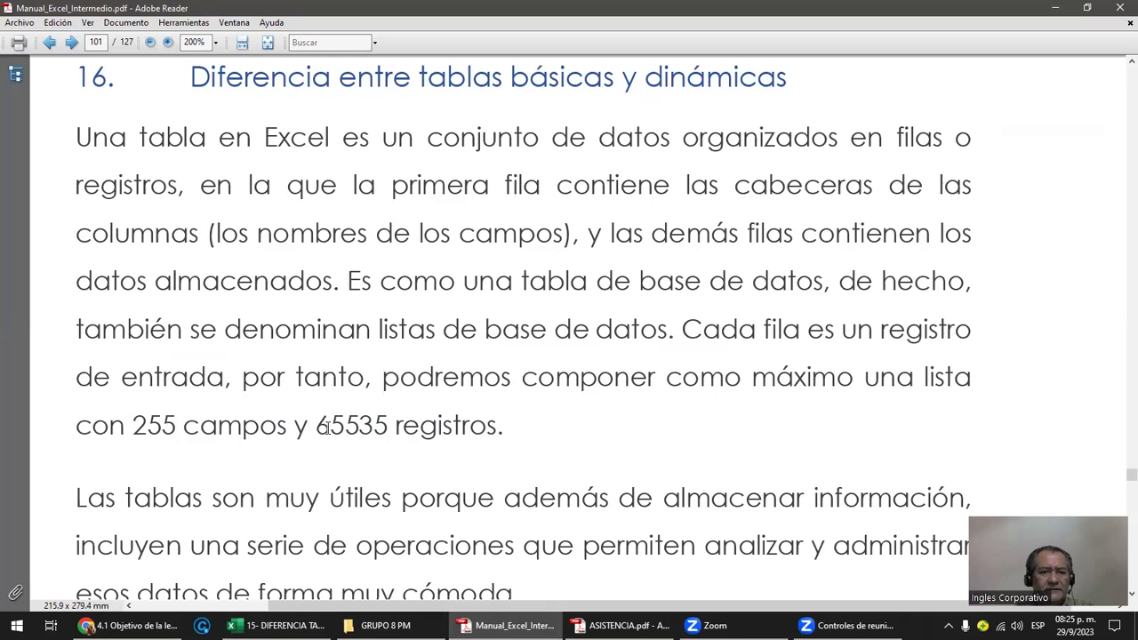
# - Scroll further and highlight the 255 figure in the text, then clear the highlight
pyautogui.scroll(-1, 328, 431)
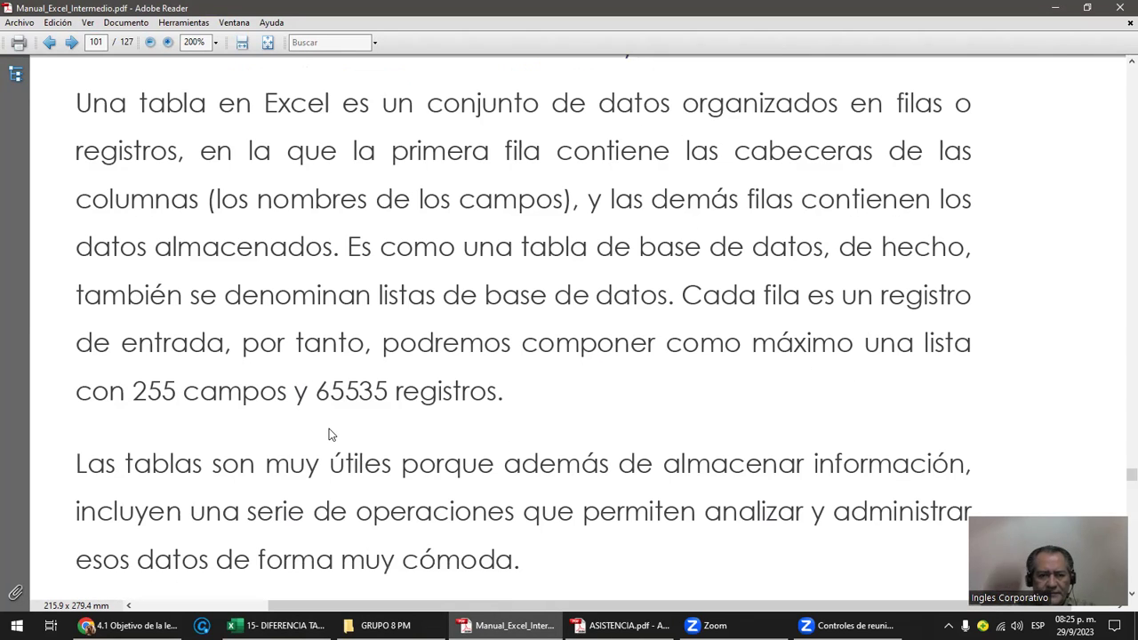
pyautogui.scroll(-1, 329, 434)
pyautogui.scroll(-1, 328, 434)
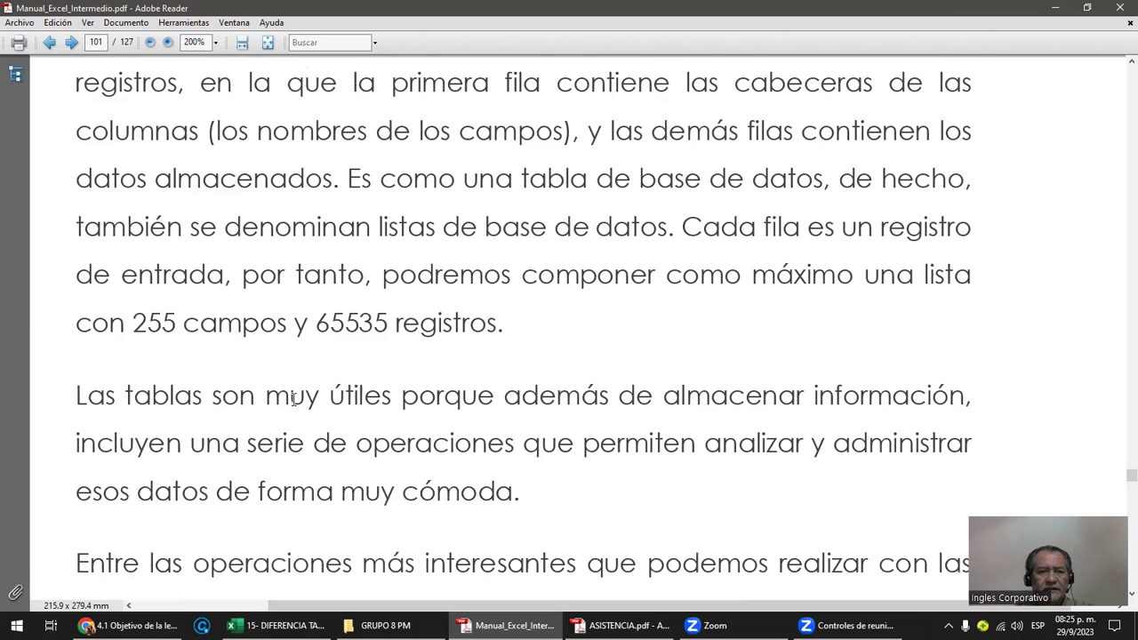
pyautogui.moveTo(144, 320); pyautogui.dragTo(177, 325)
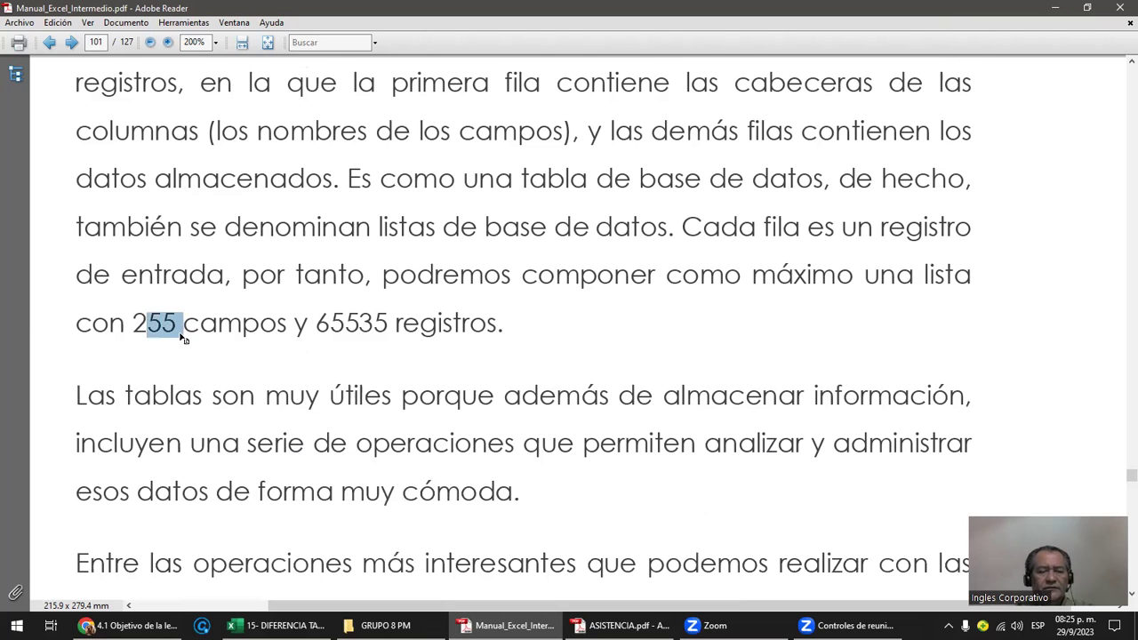
pyautogui.click(187, 349)
# - Scroll down to page 102 with the 'Crear una tabla' steps
pyautogui.scroll(-1, 187, 348)
pyautogui.scroll(-1, 186, 349)
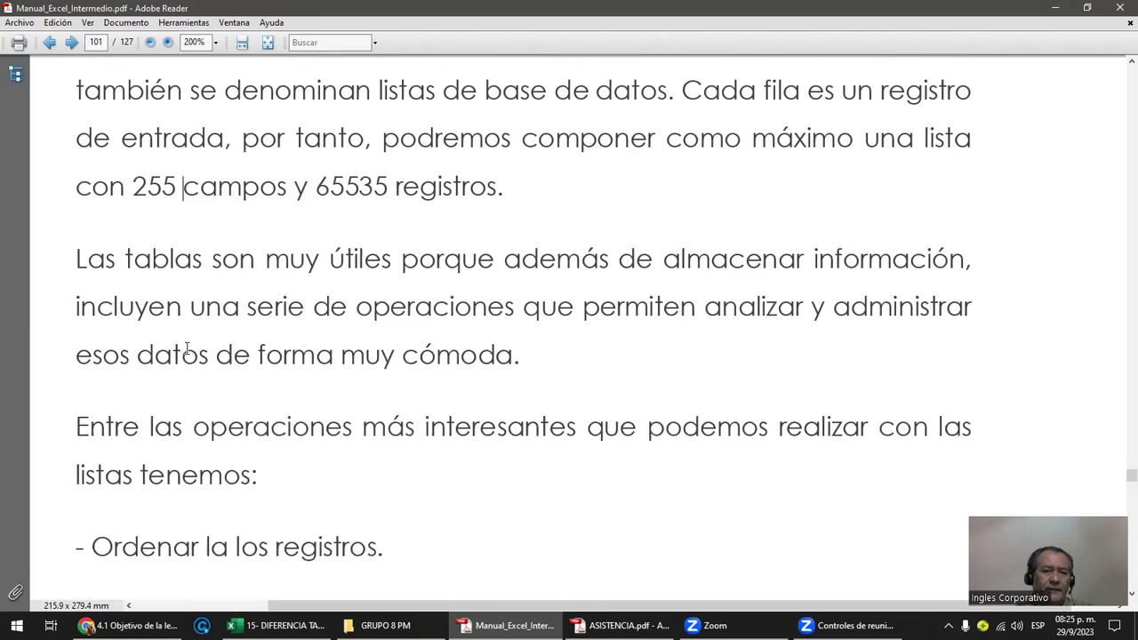
pyautogui.scroll(-2, 187, 348)
pyautogui.scroll(-1, 187, 348)
pyautogui.scroll(-1, 187, 349)
pyautogui.scroll(-1, 187, 348)
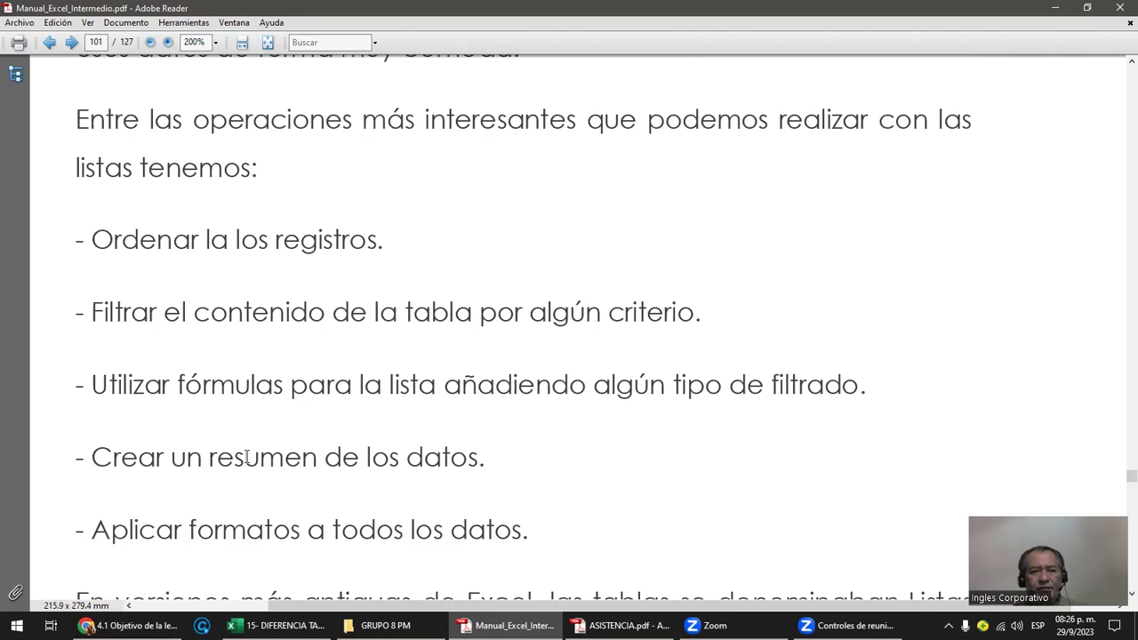
pyautogui.scroll(-3, 245, 457)
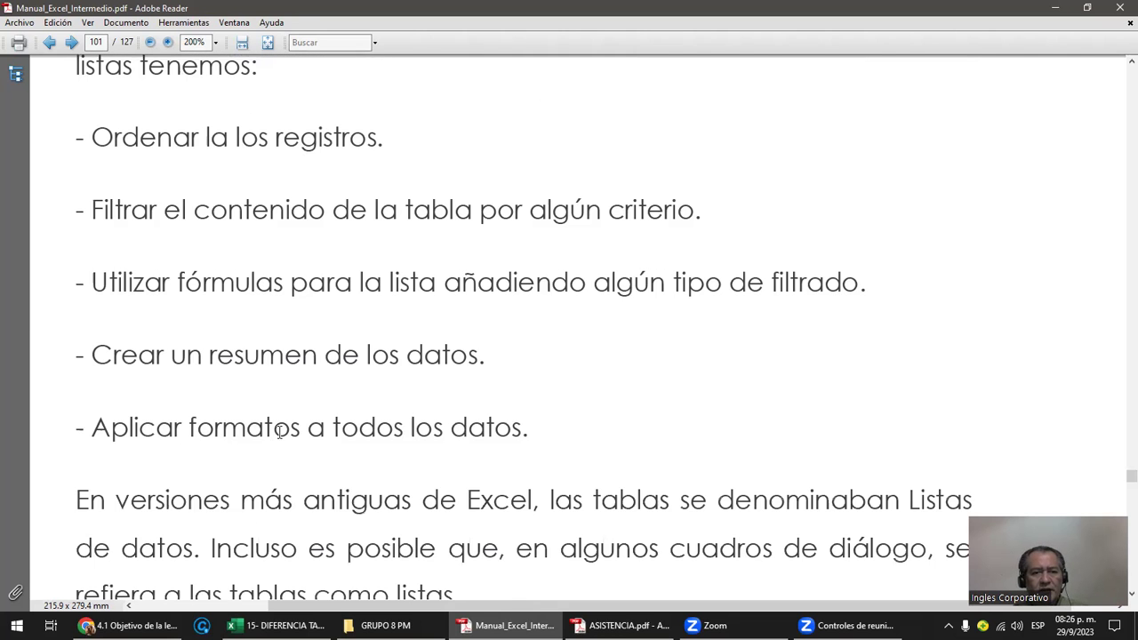
pyautogui.scroll(-2, 279, 432)
pyautogui.scroll(-2, 279, 432)
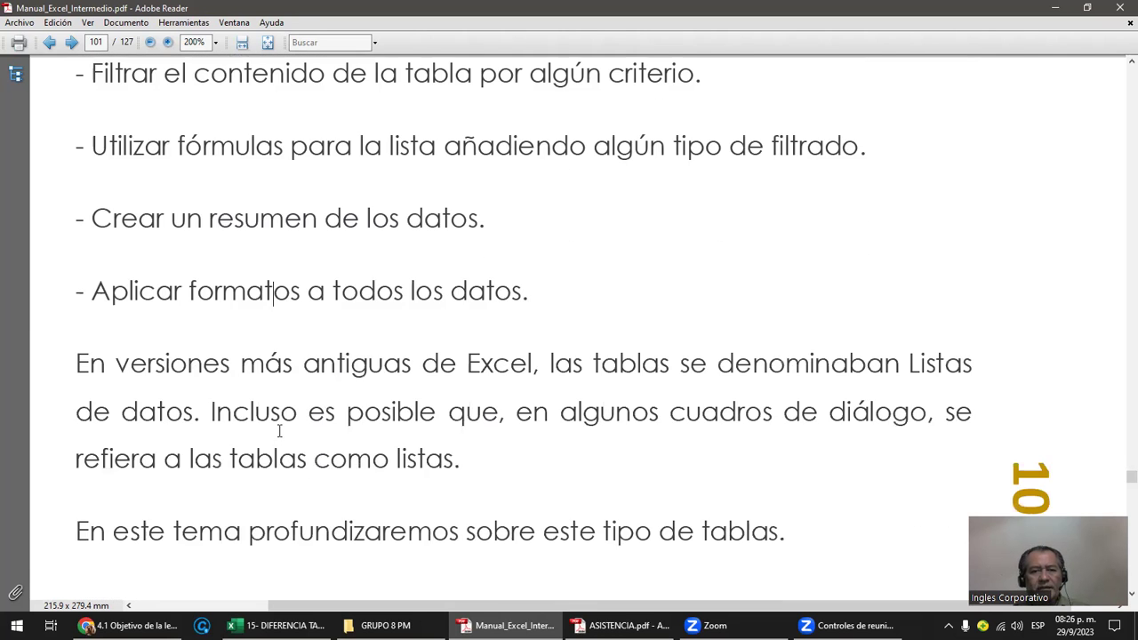
pyautogui.scroll(-2, 280, 432)
pyautogui.scroll(-5, 279, 432)
pyautogui.scroll(-6, 279, 432)
pyautogui.scroll(-6, 279, 432)
pyautogui.scroll(-5, 279, 432)
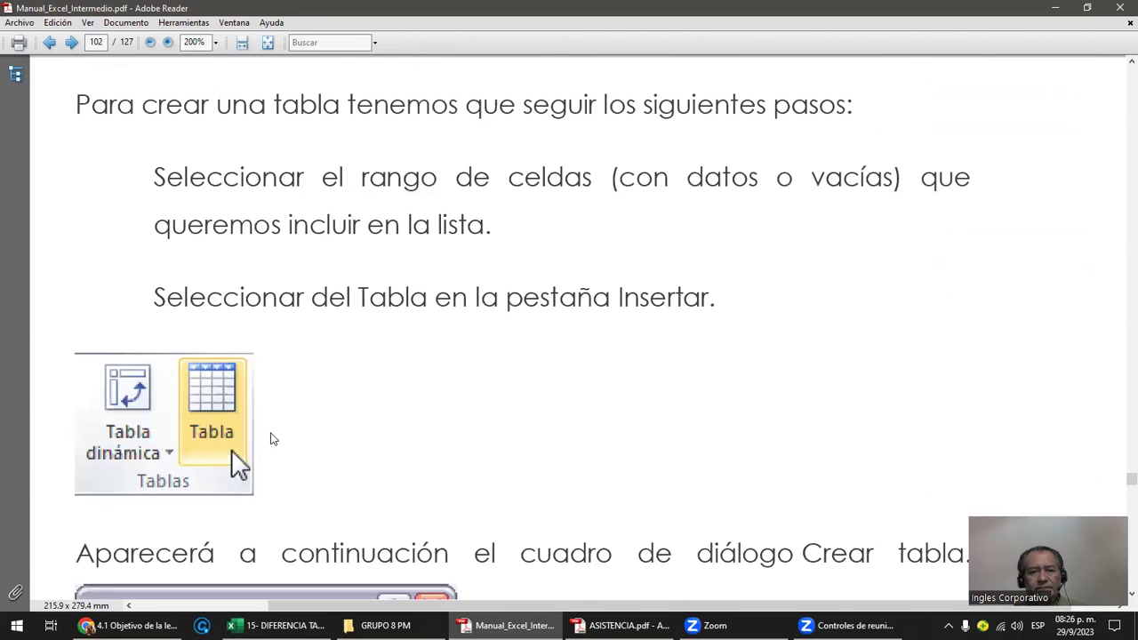
# - Scroll the manual on to page 103's formatted-table example and Diseño tab description
pyautogui.scroll(-1, 276, 440)
pyautogui.scroll(-5, 222, 433)
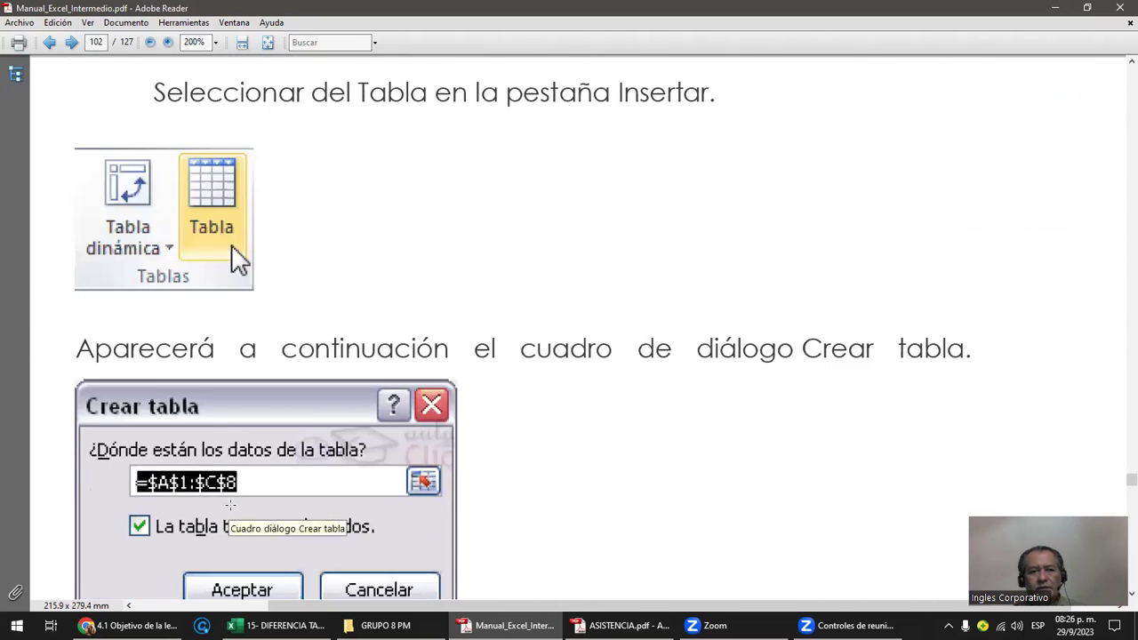
pyautogui.scroll(-2, 213, 493)
pyautogui.scroll(-2, 219, 486)
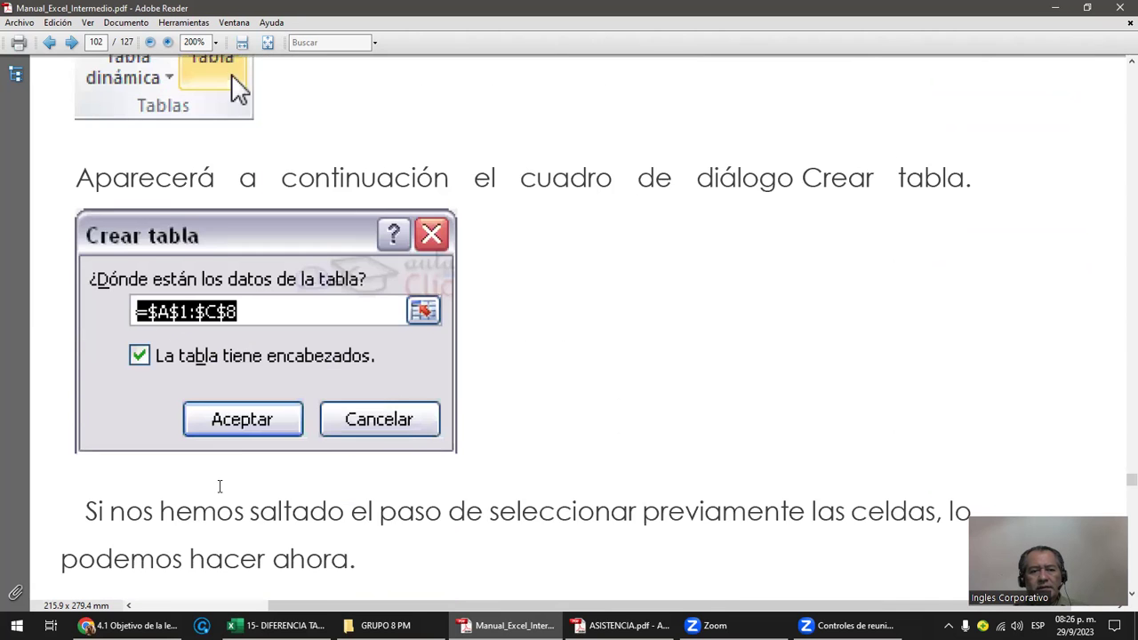
pyautogui.scroll(-2, 220, 486)
pyautogui.scroll(-2, 220, 487)
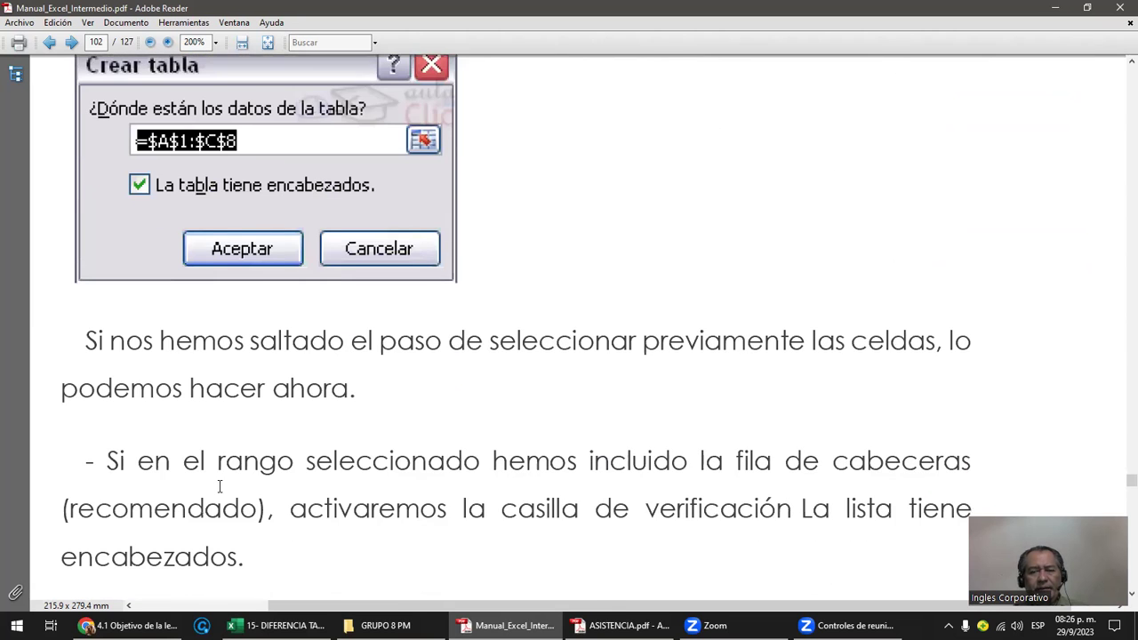
pyautogui.scroll(-2, 220, 487)
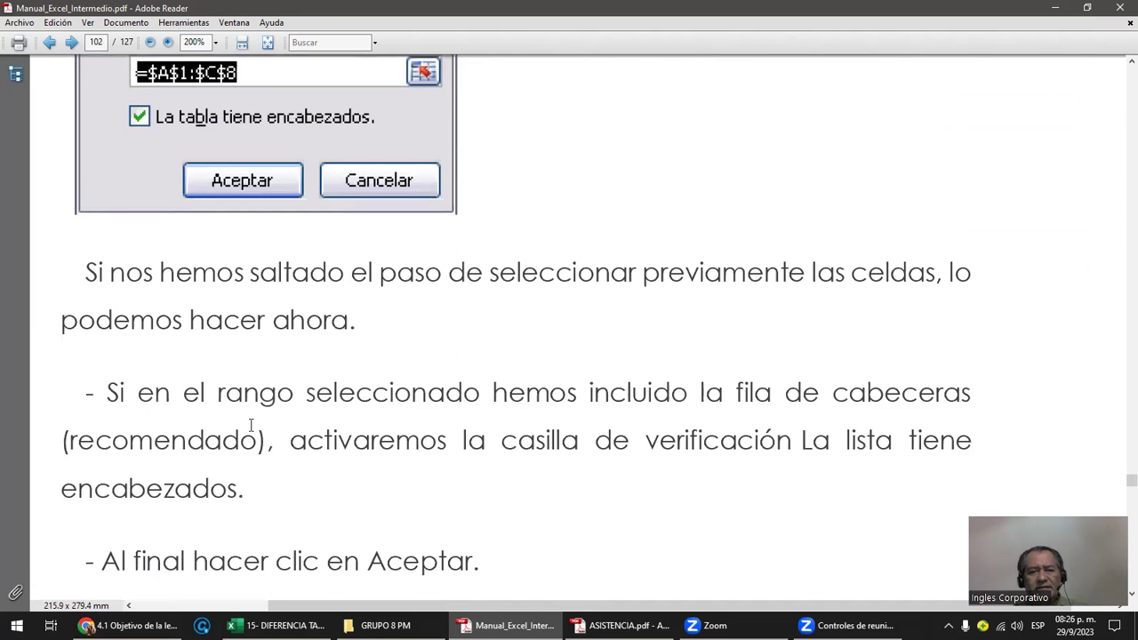
pyautogui.scroll(-2, 251, 425)
pyautogui.scroll(-1, 251, 425)
pyautogui.scroll(-4, 252, 431)
pyautogui.scroll(-7, 252, 430)
pyautogui.scroll(-4, 256, 428)
pyautogui.scroll(-3, 256, 427)
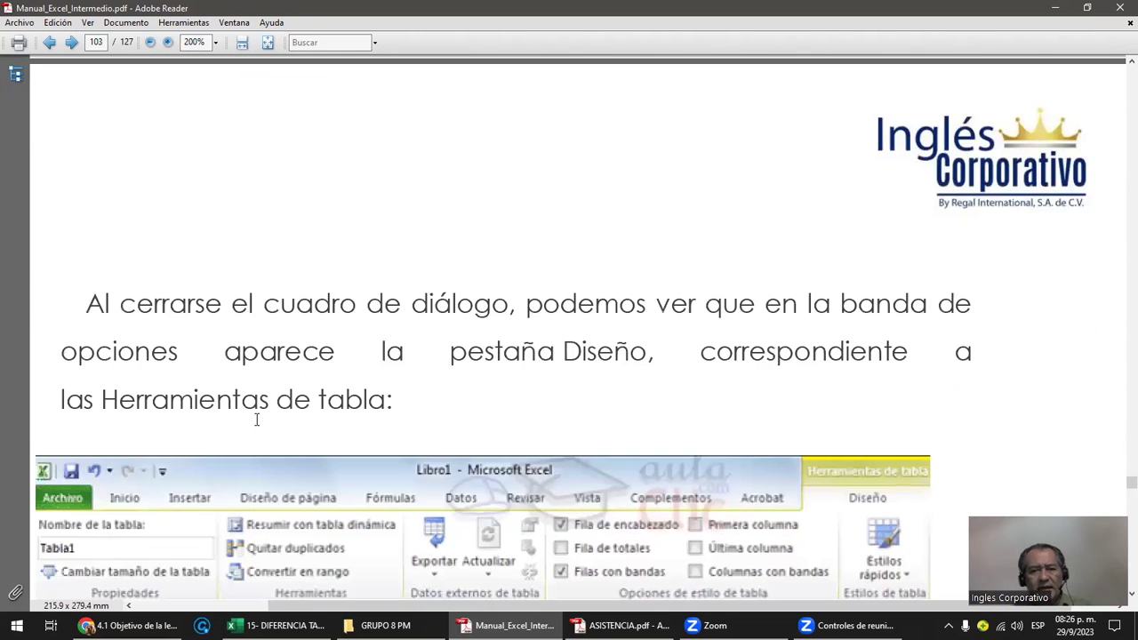
pyautogui.scroll(-3, 255, 418)
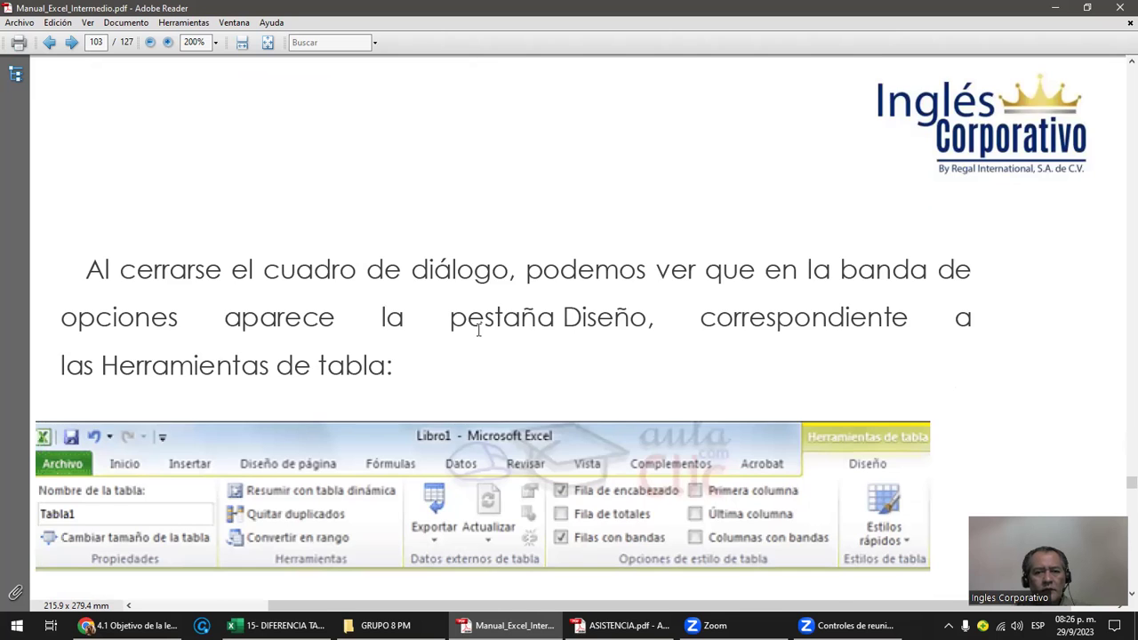
pyautogui.scroll(-4, 478, 331)
pyautogui.scroll(-2, 478, 331)
pyautogui.scroll(-2, 478, 331)
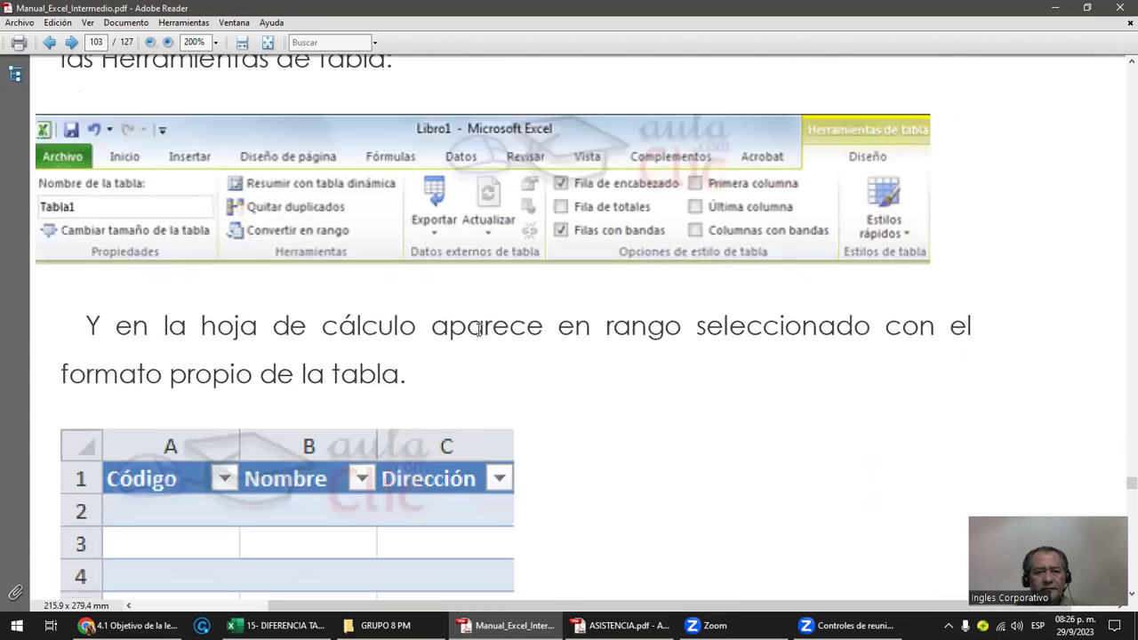
pyautogui.scroll(-3, 478, 331)
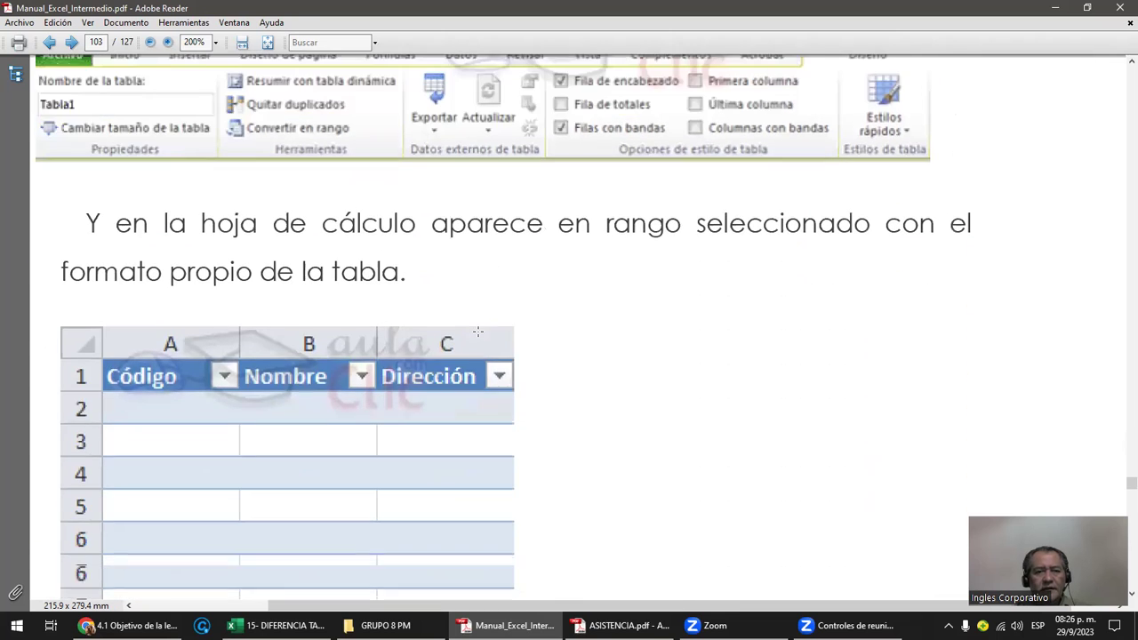
# - Return to Excel, select the CODIGO and NOMBRE table headers and show the Diseño de tabla options
pyautogui.click(276, 626)
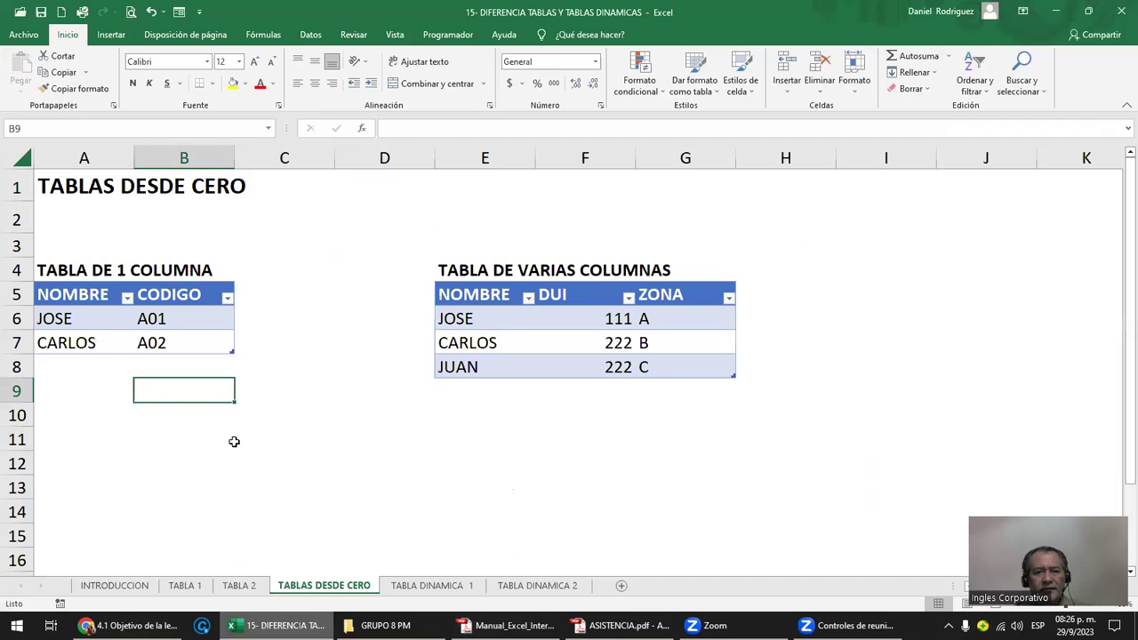
pyautogui.click(173, 296)
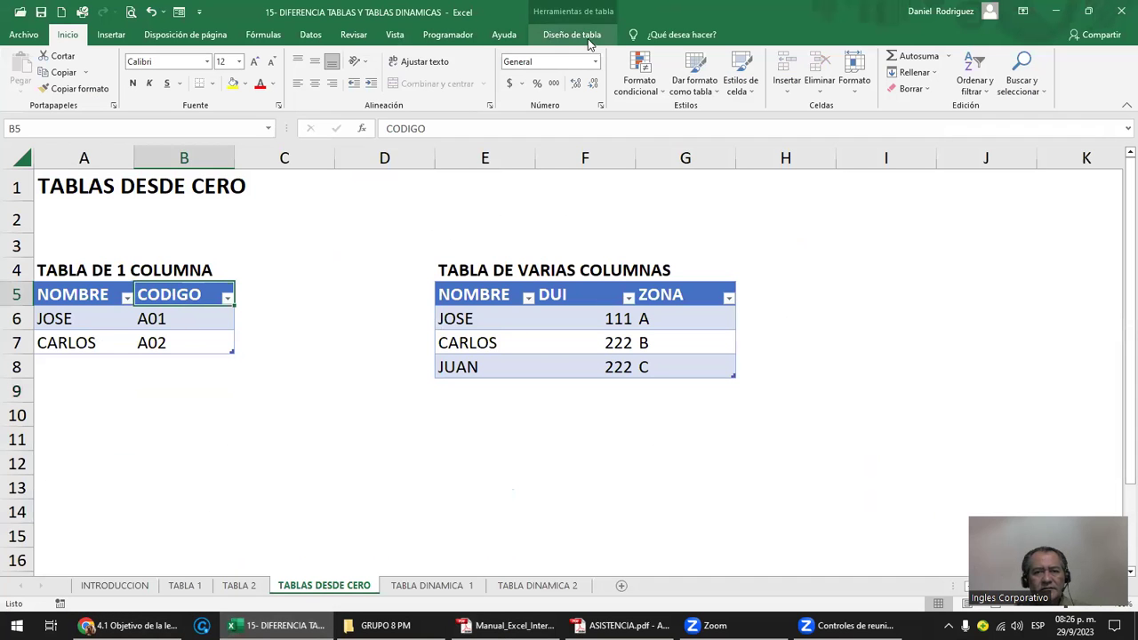
pyautogui.click(484, 300)
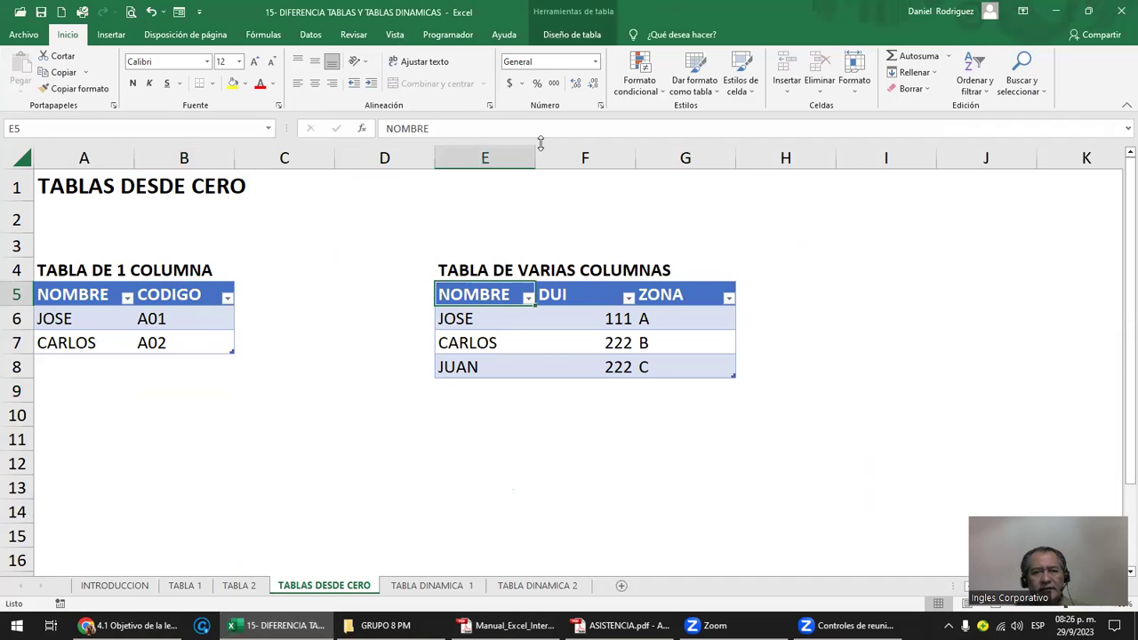
pyautogui.click(575, 38)
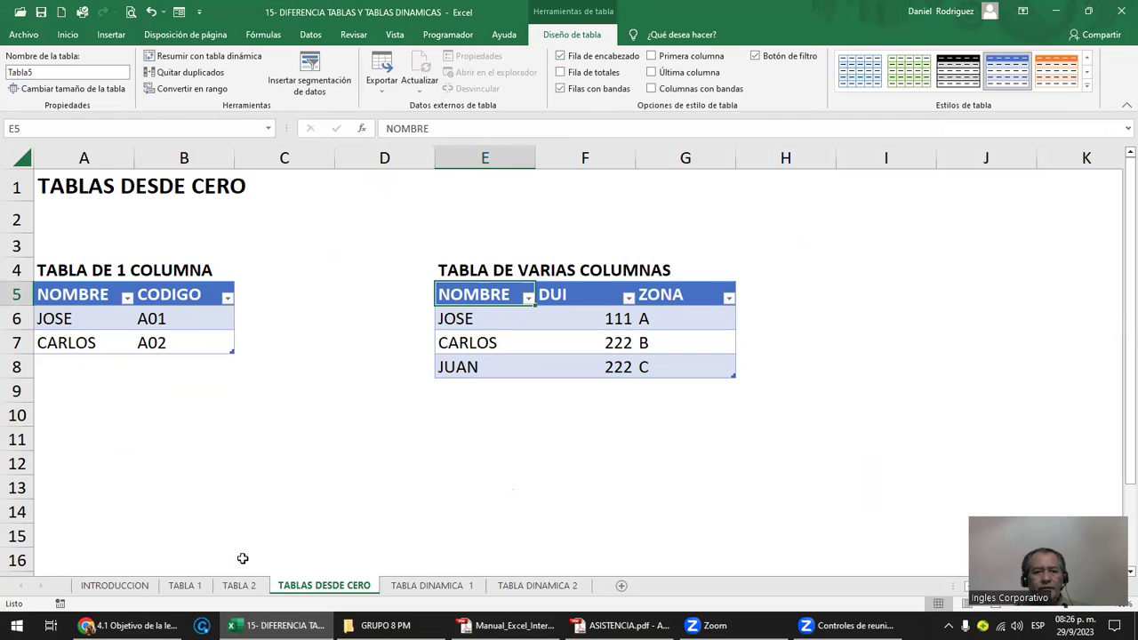
# - On the TABLA 2 sheet, select the Año and Mes headers of the sales table
pyautogui.click(254, 586)
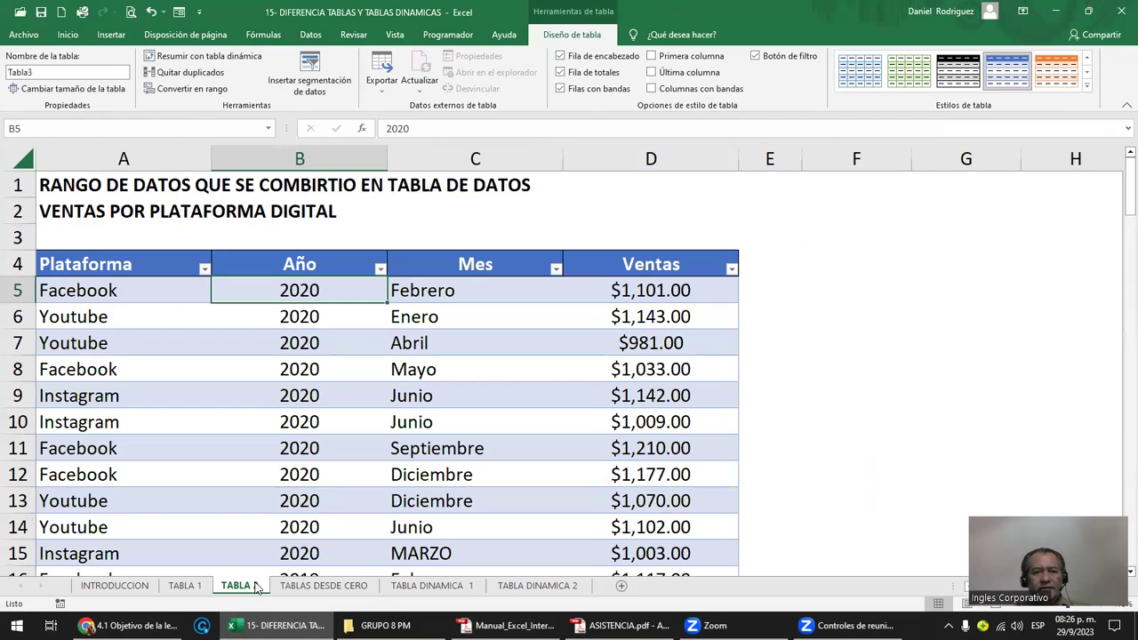
pyautogui.click(311, 263)
pyautogui.click(452, 262)
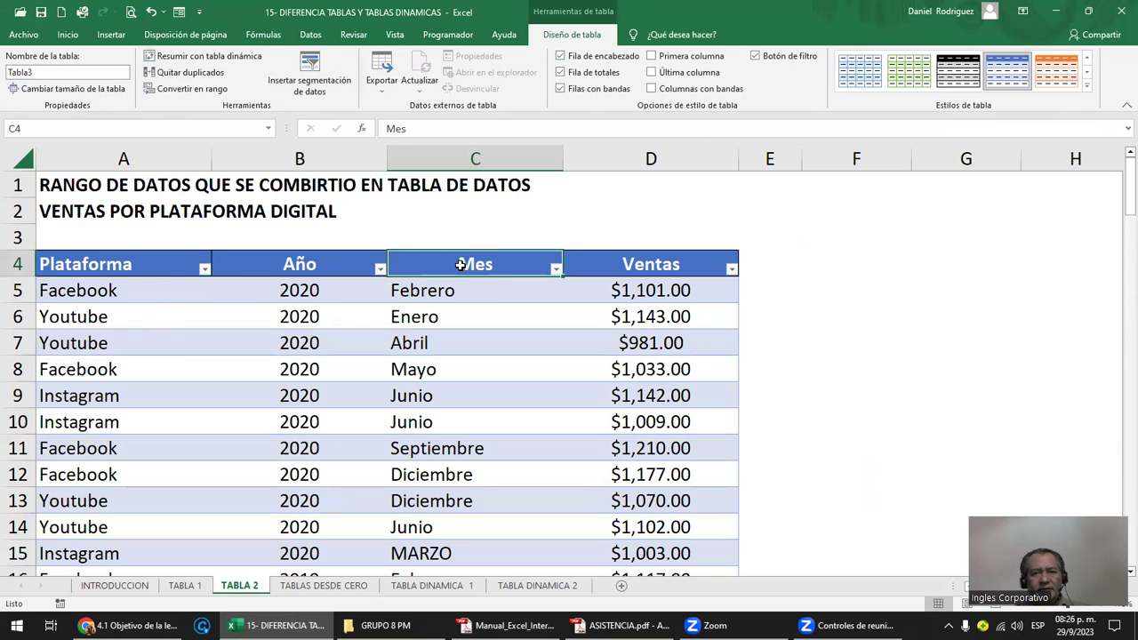
# - Insert Plataforma and Año slicers for the sales table
pyautogui.click(313, 82)
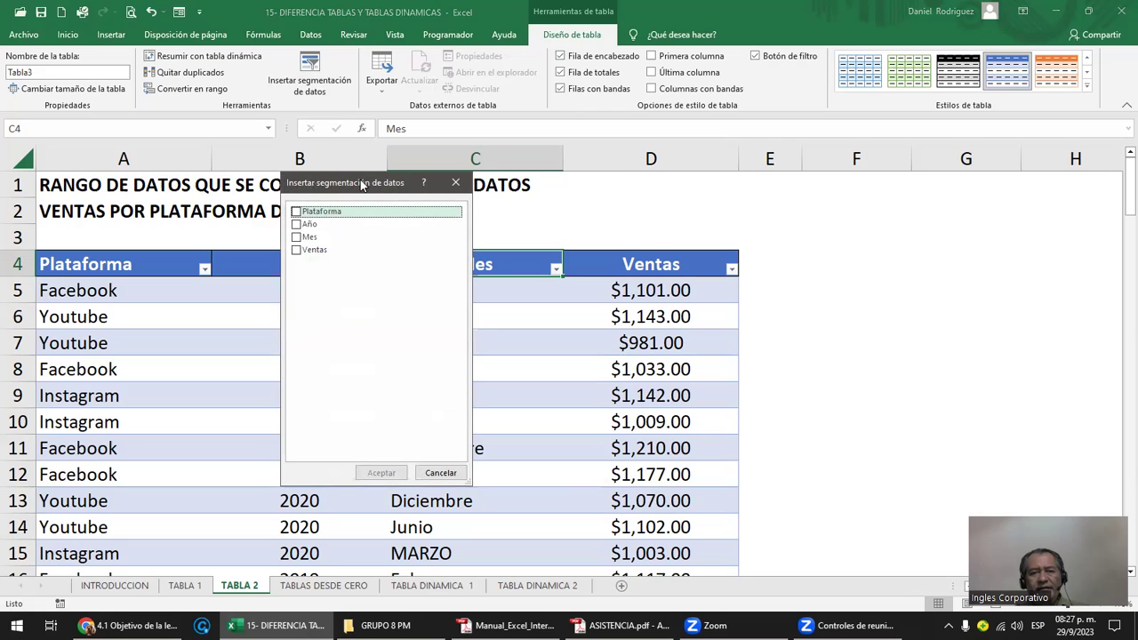
pyautogui.moveTo(361, 184); pyautogui.dragTo(489, 200)
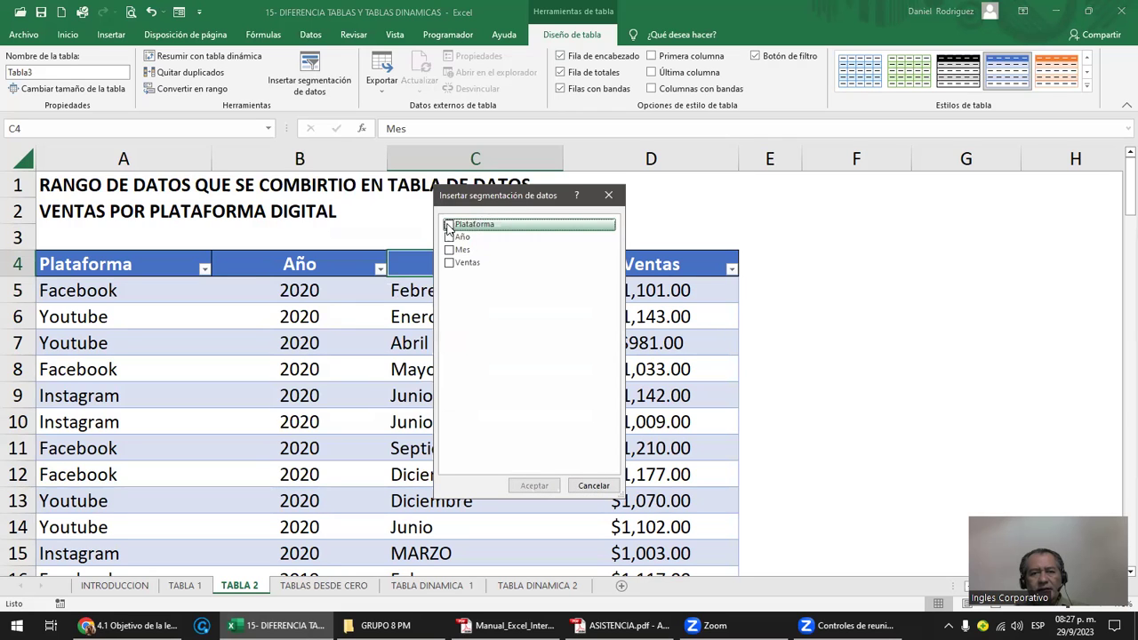
pyautogui.click(449, 225)
pyautogui.click(449, 237)
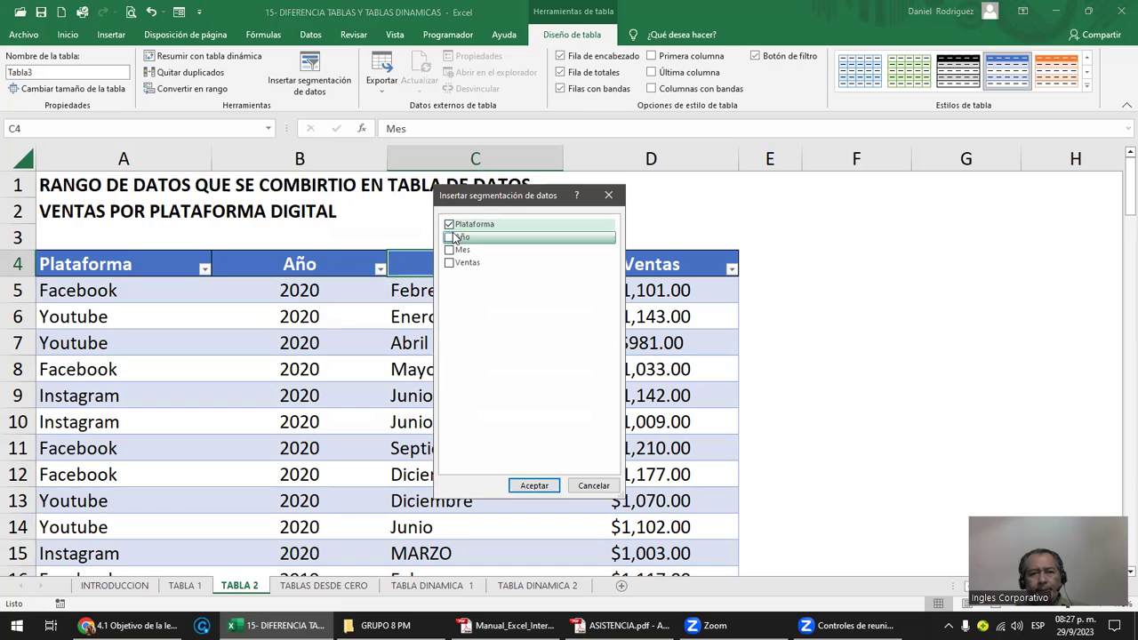
pyautogui.click(533, 486)
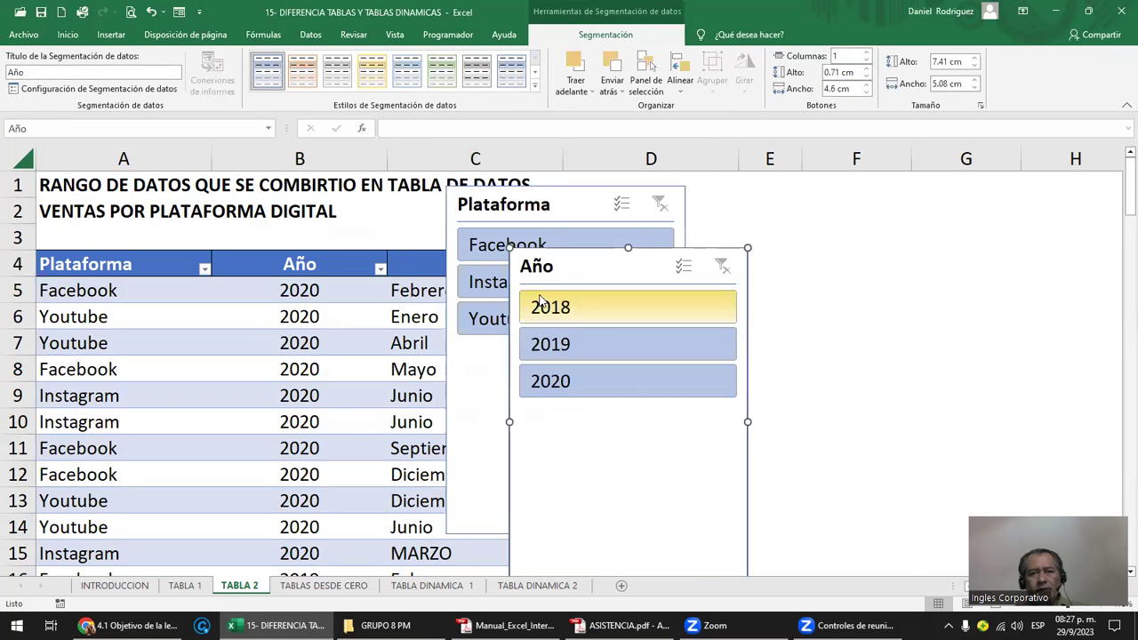
# - Shorten both slicers and stack Plataforma below Año to the right of the table
pyautogui.moveTo(579, 264); pyautogui.dragTo(815, 215)
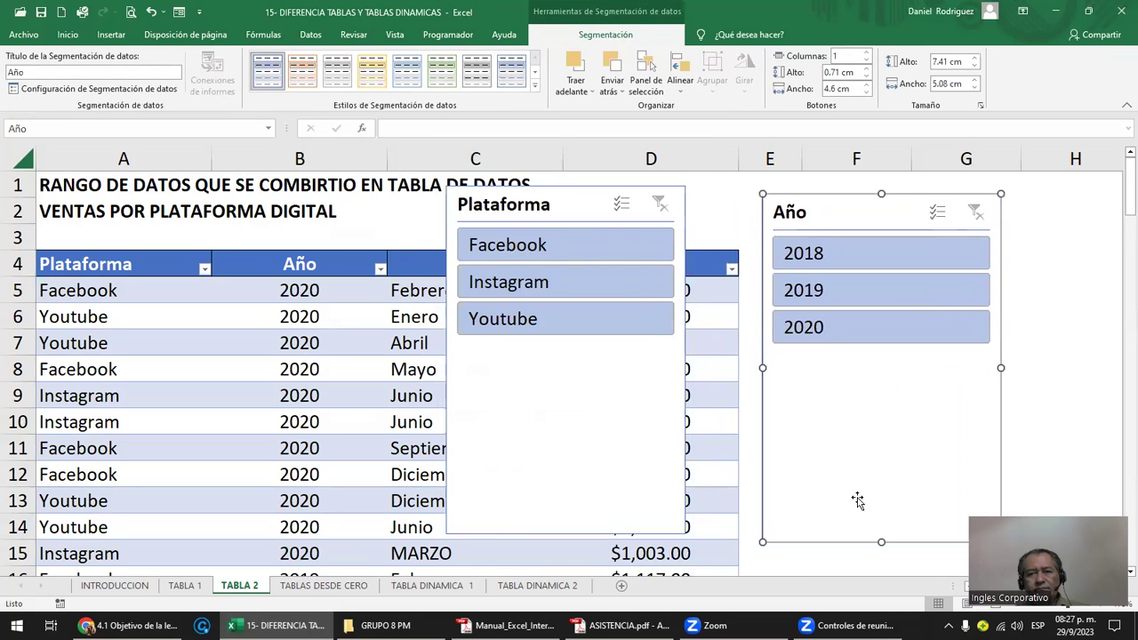
pyautogui.moveTo(881, 543); pyautogui.dragTo(883, 371)
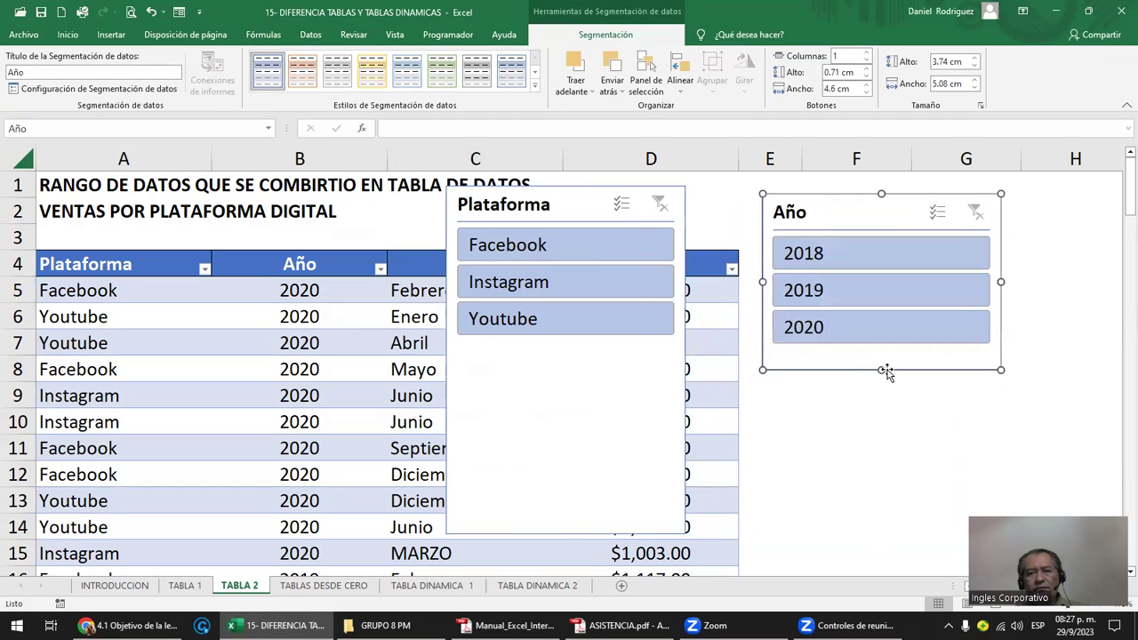
pyautogui.click(586, 521)
pyautogui.moveTo(566, 535); pyautogui.dragTo(592, 347)
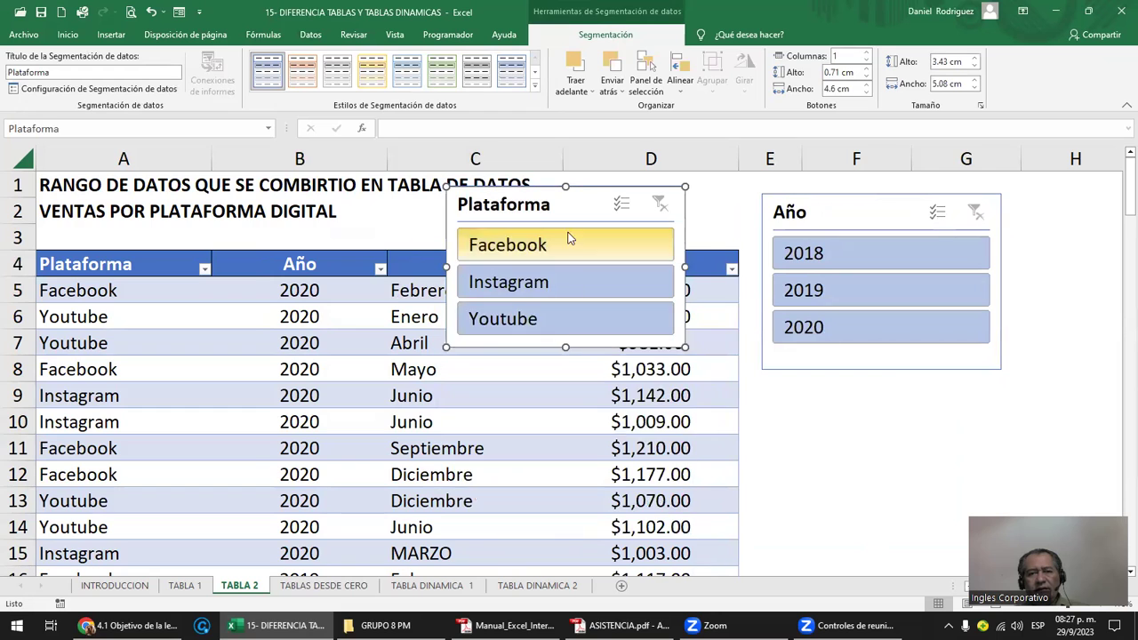
pyautogui.moveTo(582, 201)
pyautogui.mouseDown()
pyautogui.moveTo(899, 399)
pyautogui.moveTo(891, 407)
pyautogui.mouseUp()
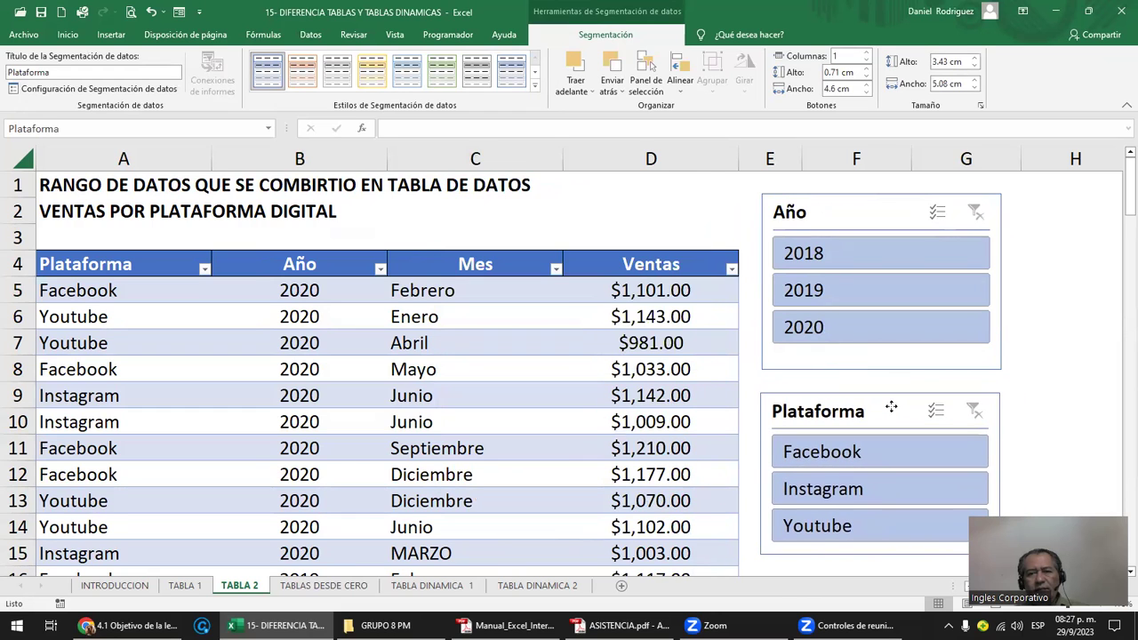
# - Filter the sales table to 2020, viewing Facebook, Instagram and Youtube rows in turn
pyautogui.click(1029, 375)
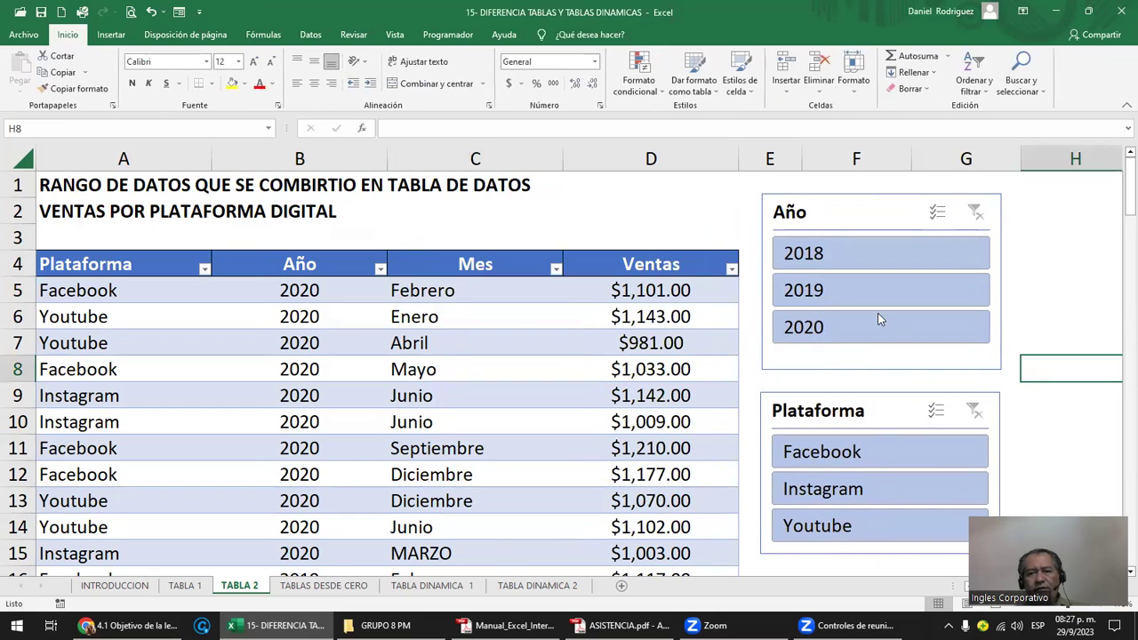
pyautogui.click(848, 321)
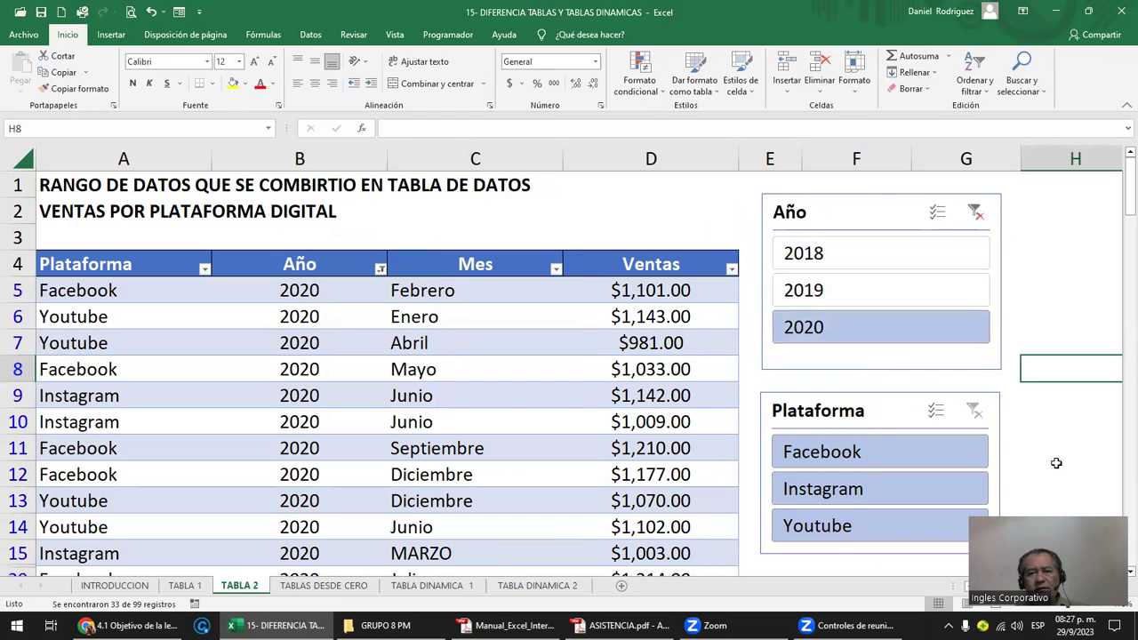
pyautogui.click(885, 455)
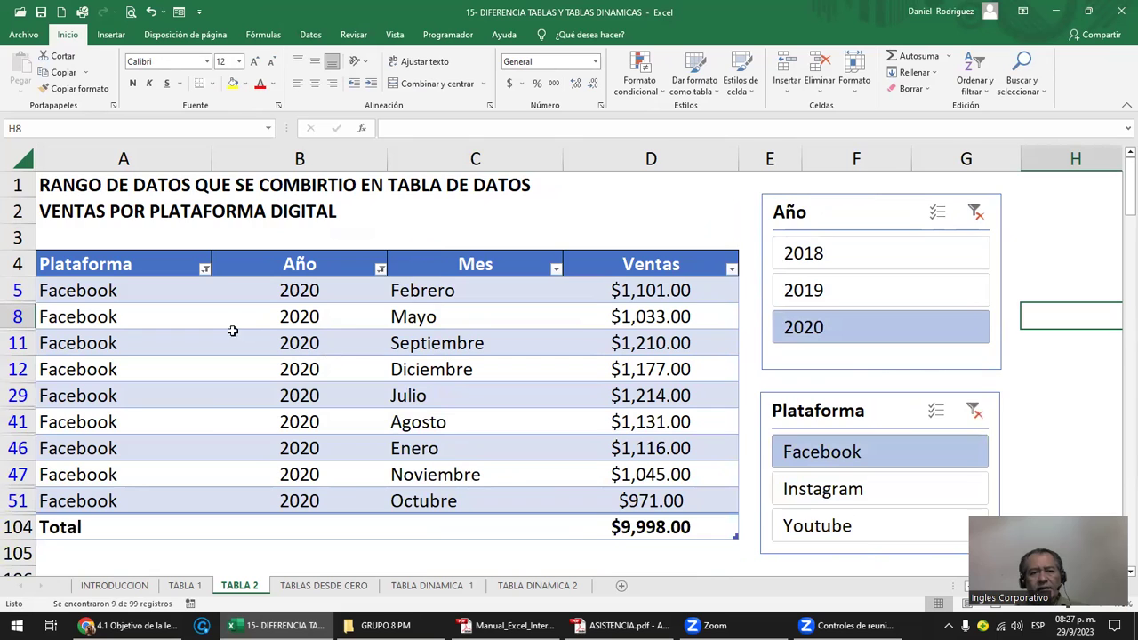
pyautogui.click(859, 489)
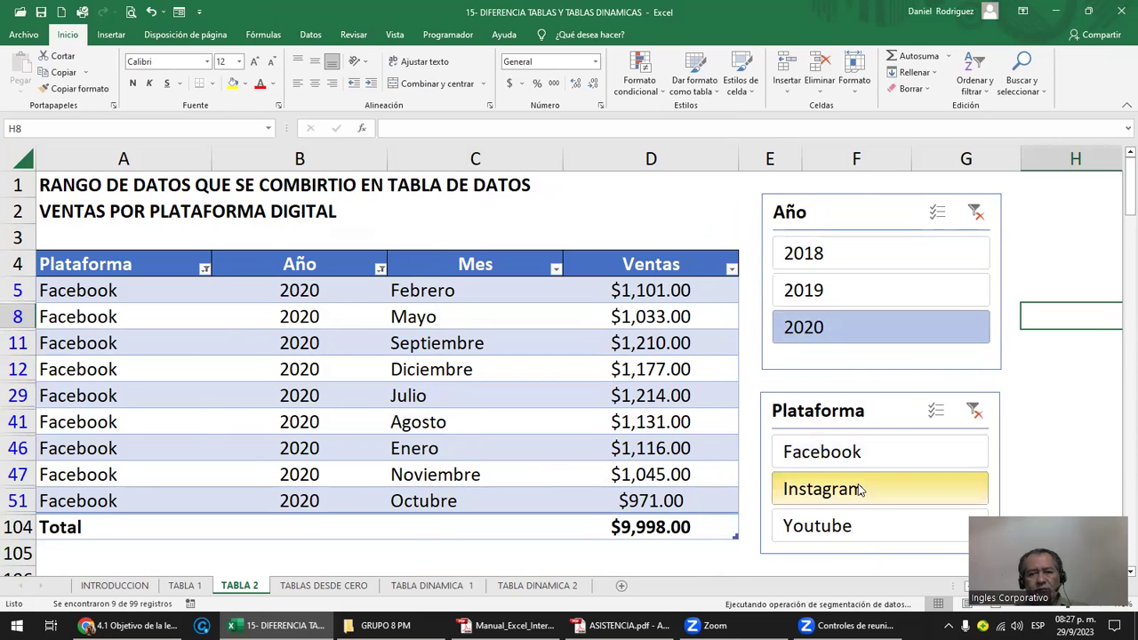
pyautogui.click(831, 526)
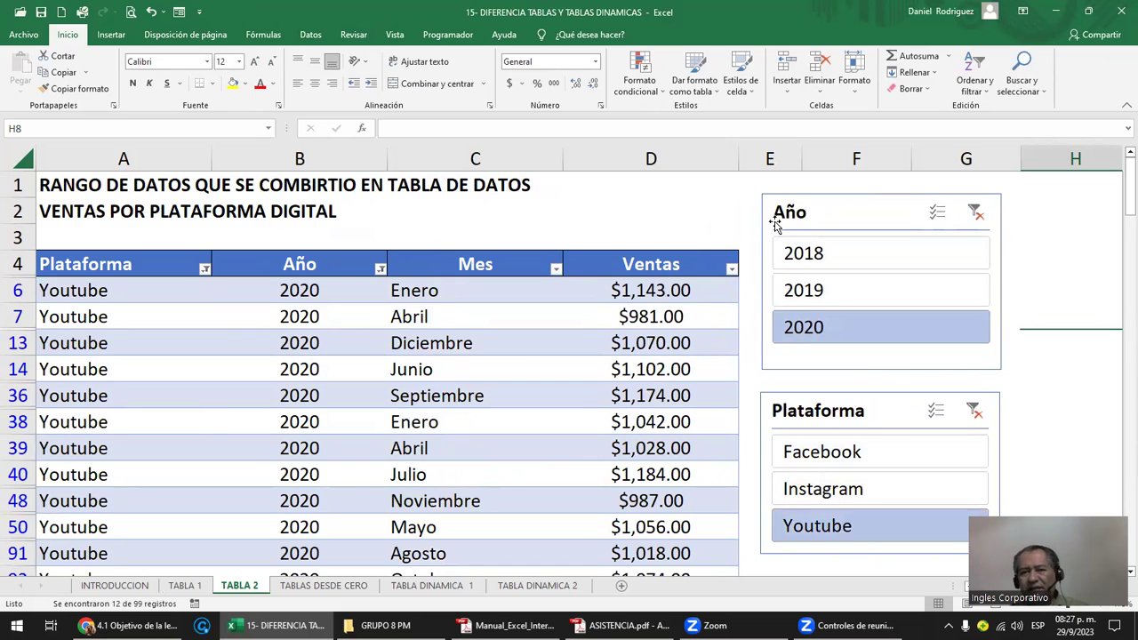
pyautogui.moveTo(149, 264); pyautogui.dragTo(644, 534)
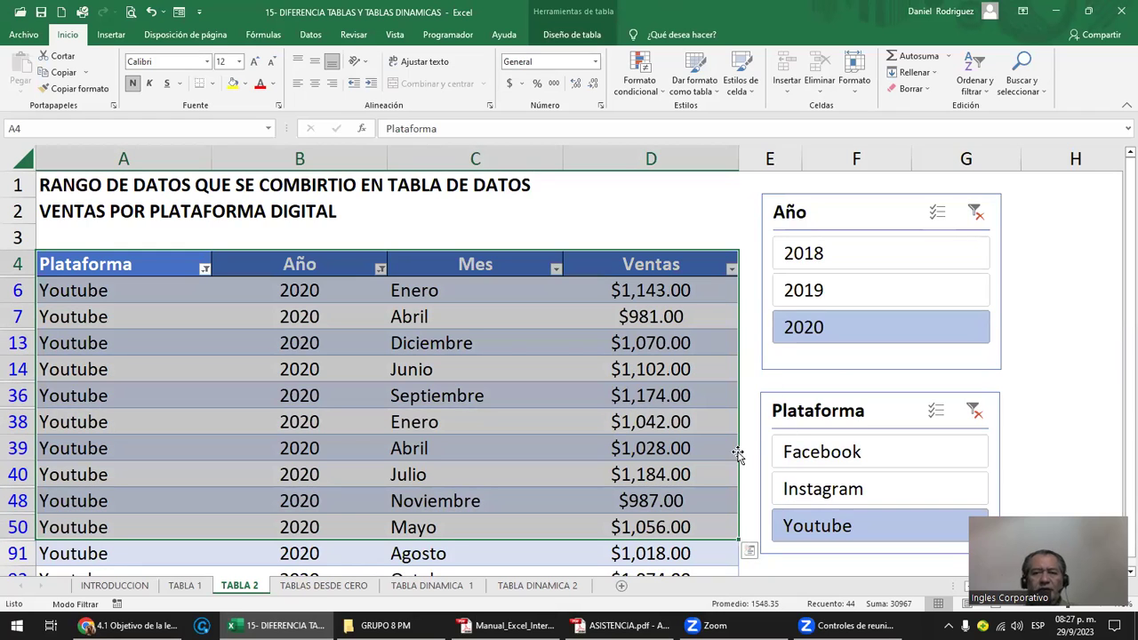
# - Filter to 2018, viewing each platform's rows, then clear the platform filter
pyautogui.click(818, 264)
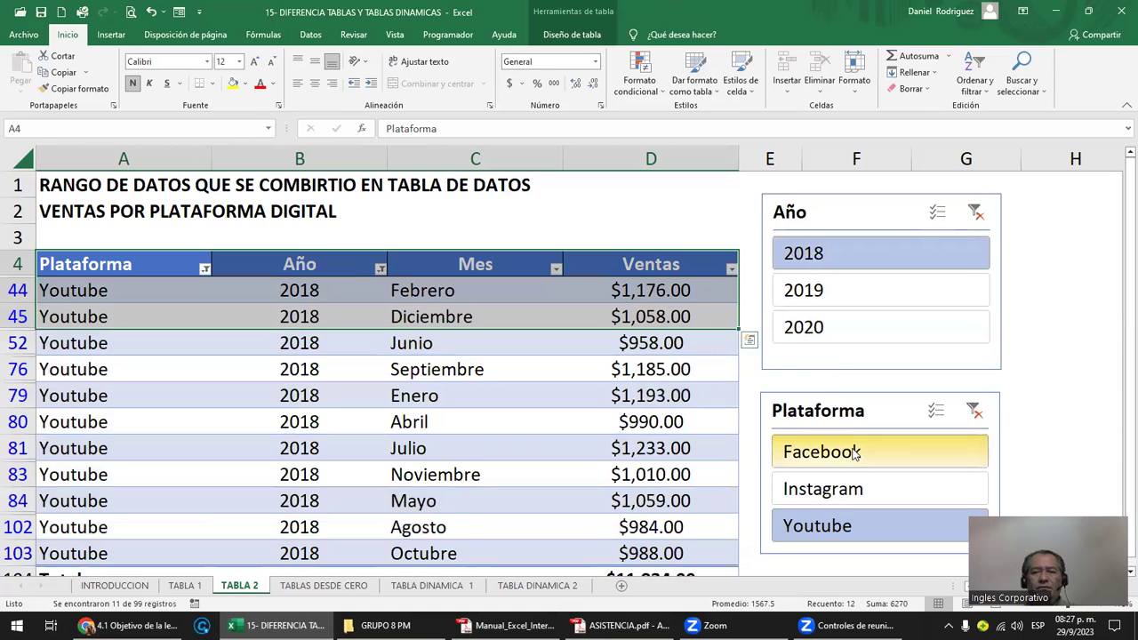
pyautogui.click(853, 454)
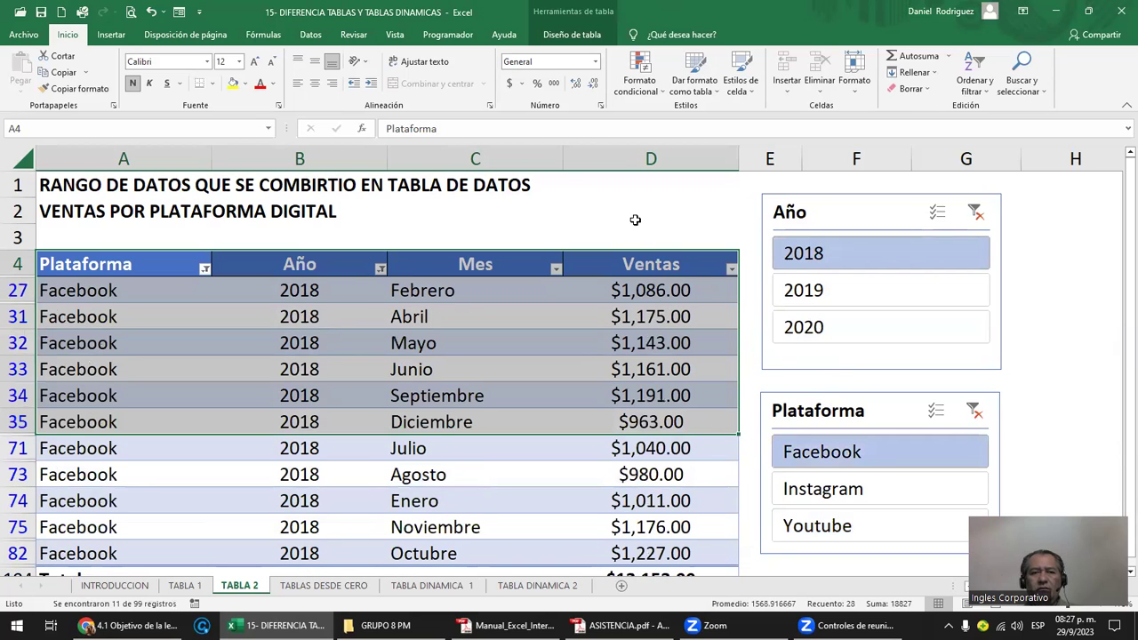
pyautogui.click(635, 222)
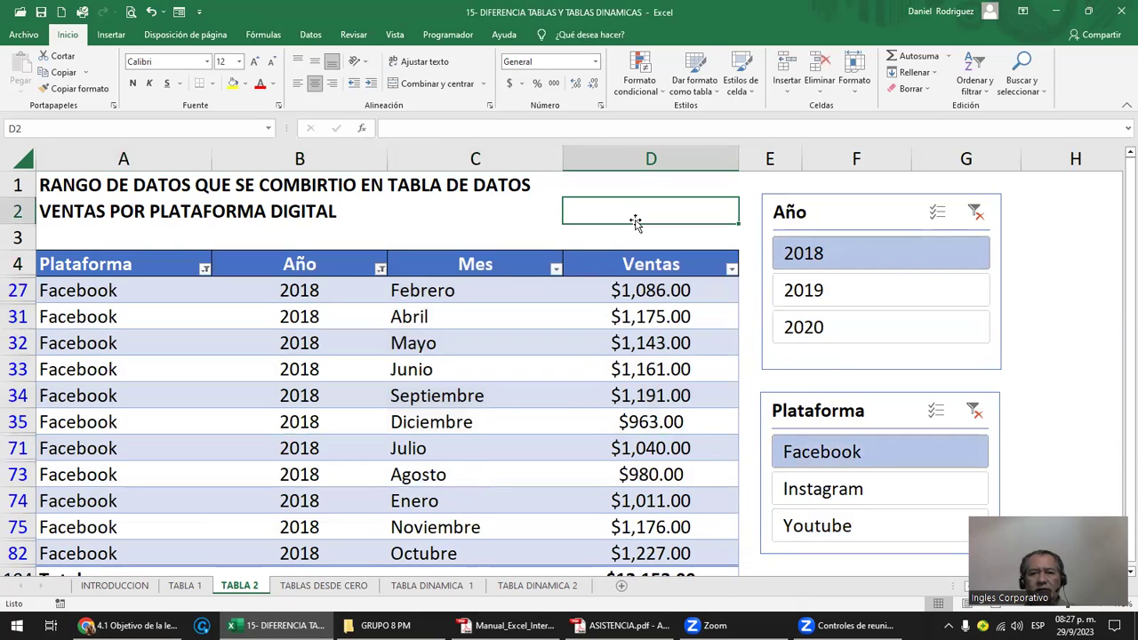
pyautogui.click(858, 489)
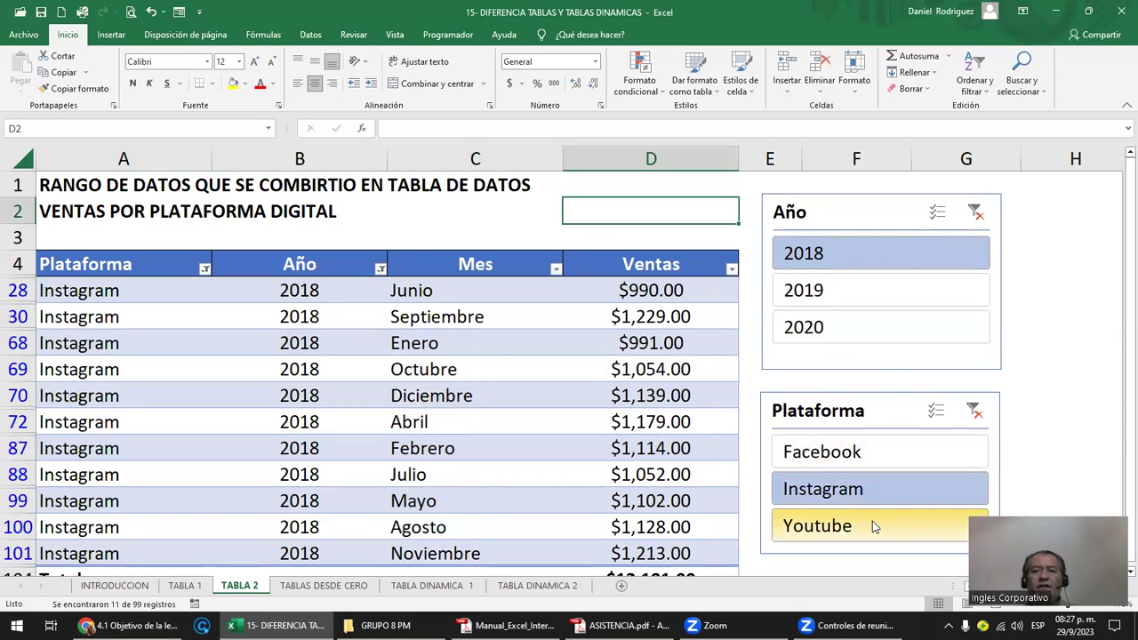
pyautogui.click(872, 525)
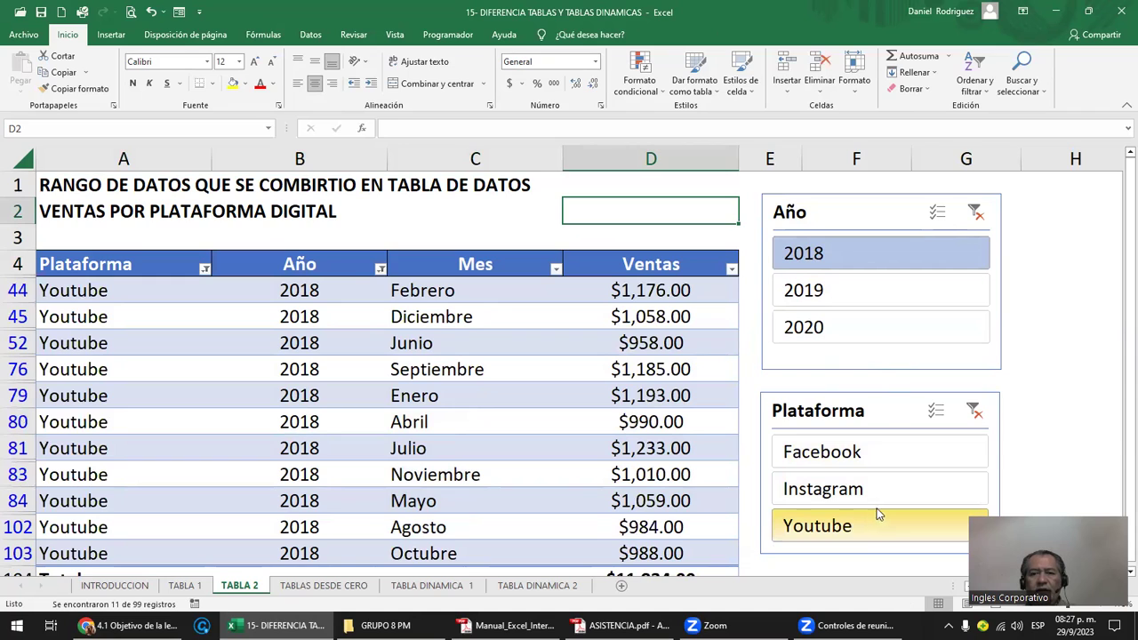
pyautogui.click(974, 411)
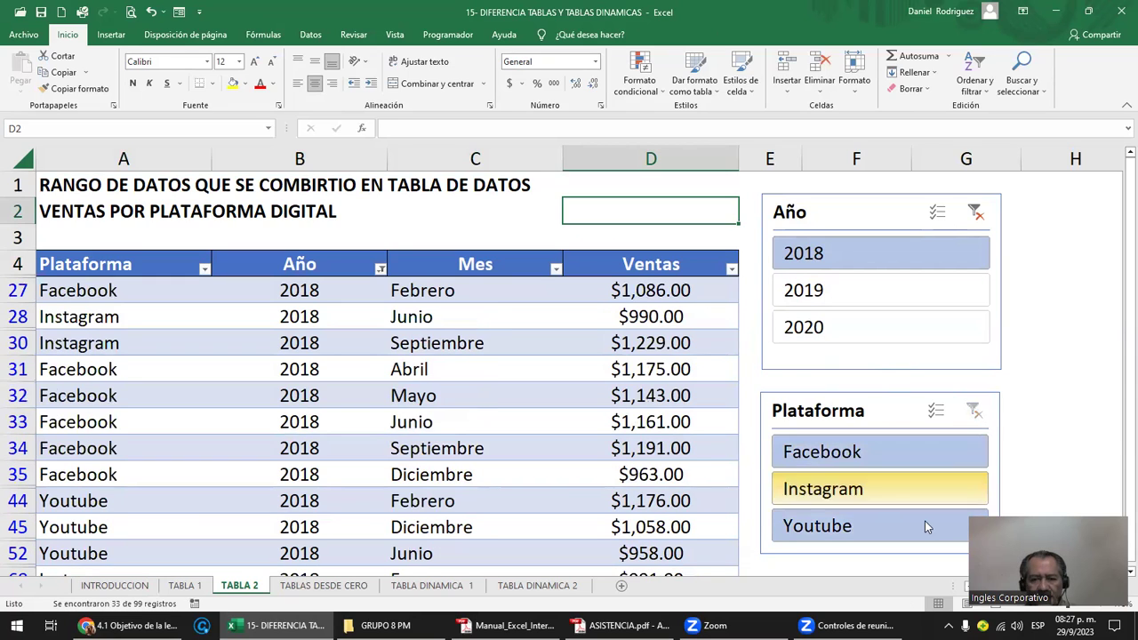
# - Turn on Multi-Select to filter years 2018 and 2020 together, with Facebook only
pyautogui.click(819, 291)
pyautogui.click(820, 328)
pyautogui.click(820, 256)
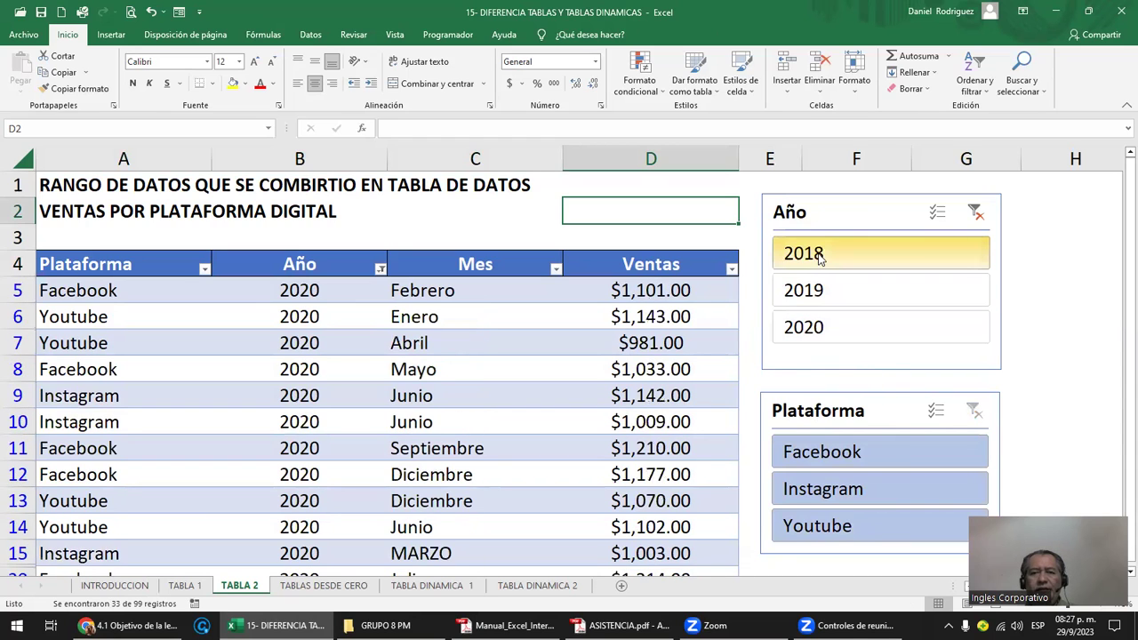
pyautogui.click(935, 215)
pyautogui.click(851, 327)
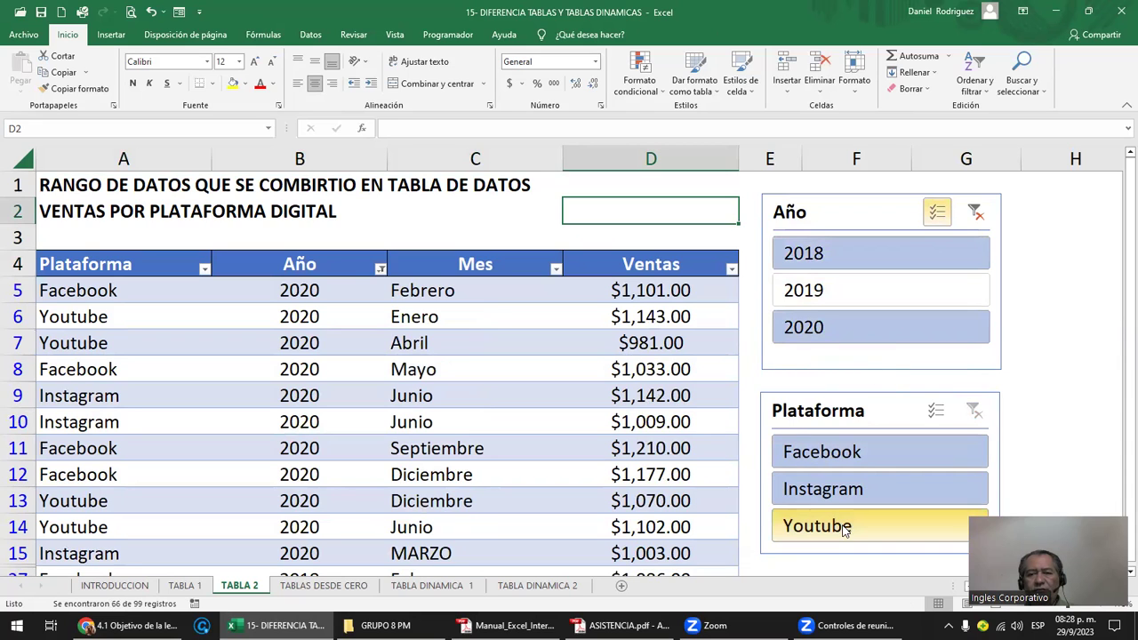
pyautogui.click(839, 459)
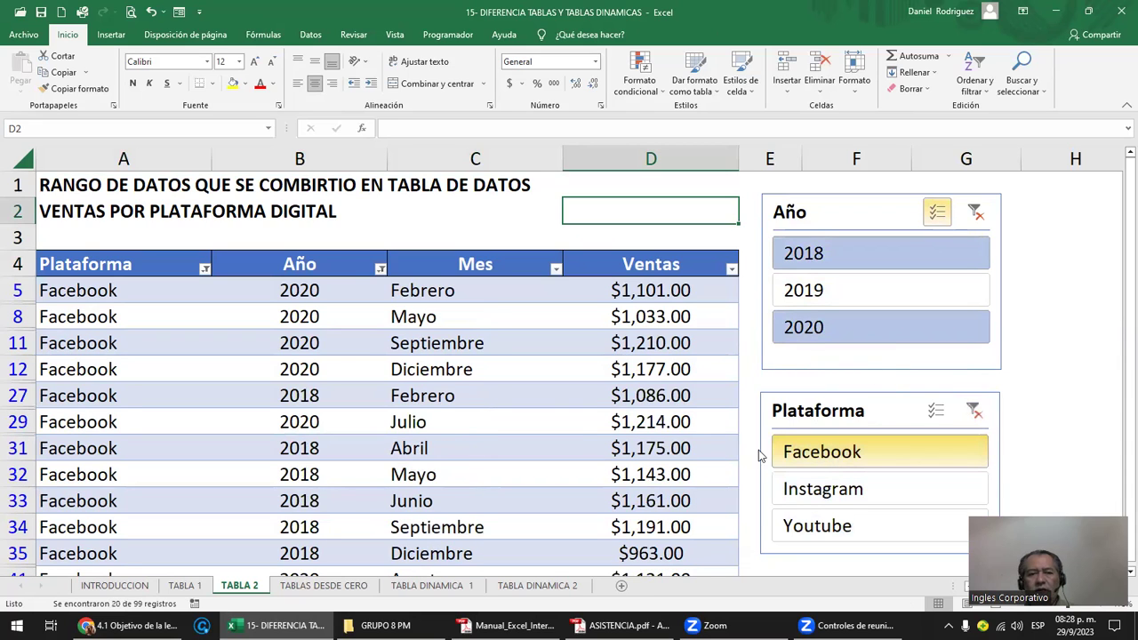
# - Clear both the year and platform filters, then go to the INTRODUCCION sheet
pyautogui.click(975, 214)
pyautogui.click(976, 411)
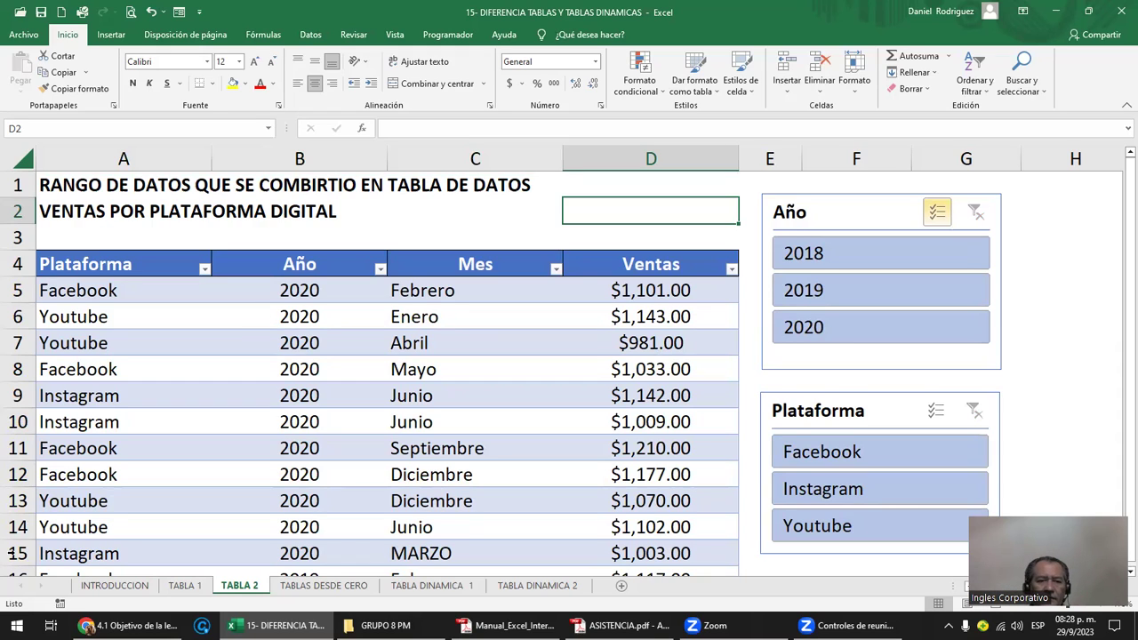
pyautogui.click(114, 585)
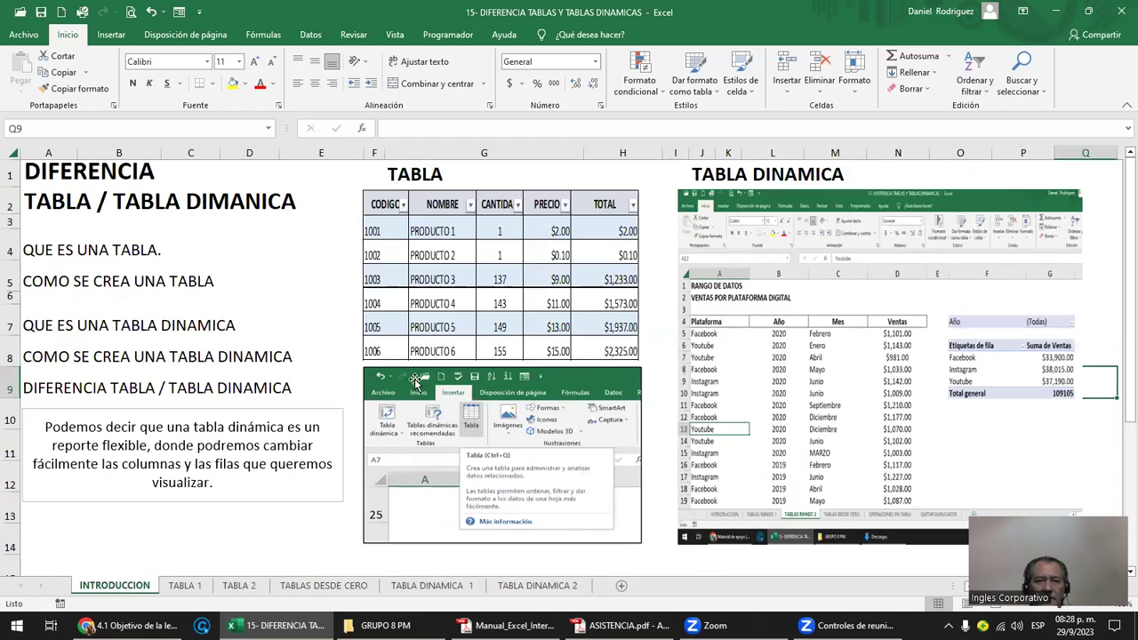
# - Select the pivot table screenshot, go to TABLA DINAMICA 1, then switch to the PDF manual
pyautogui.click(939, 369)
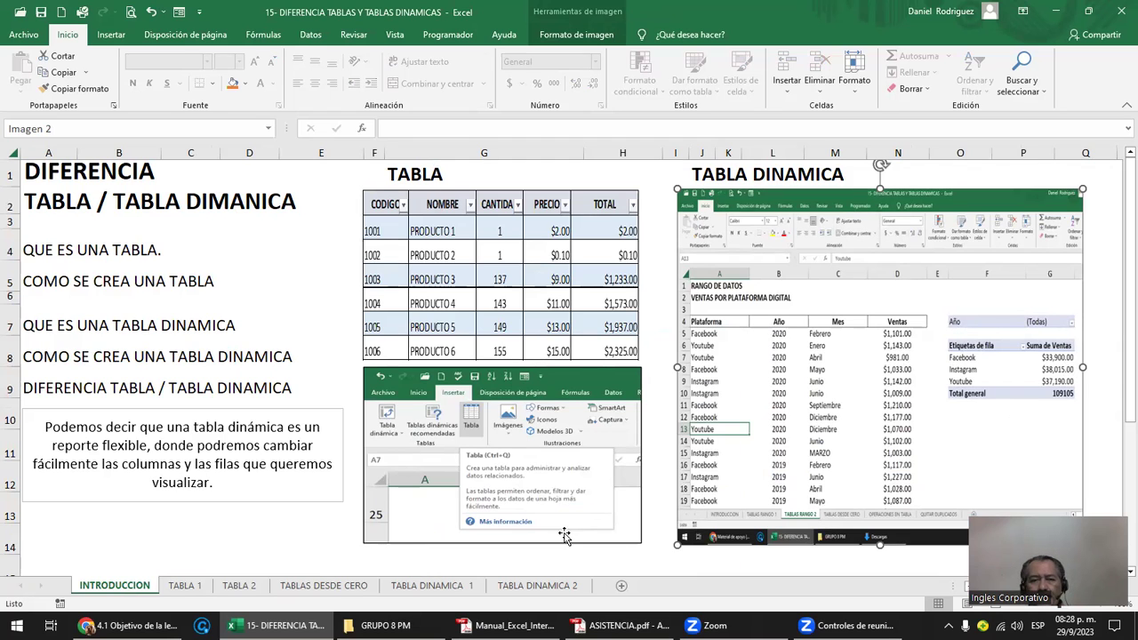
pyautogui.click(439, 585)
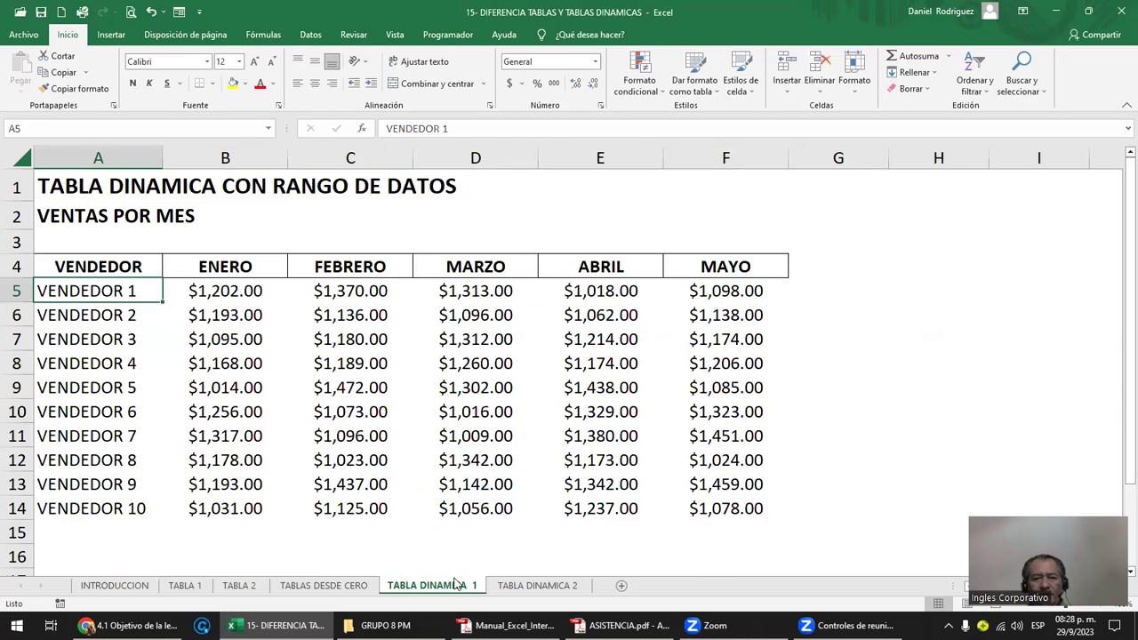
pyautogui.hotkey('alt', 'Tab')
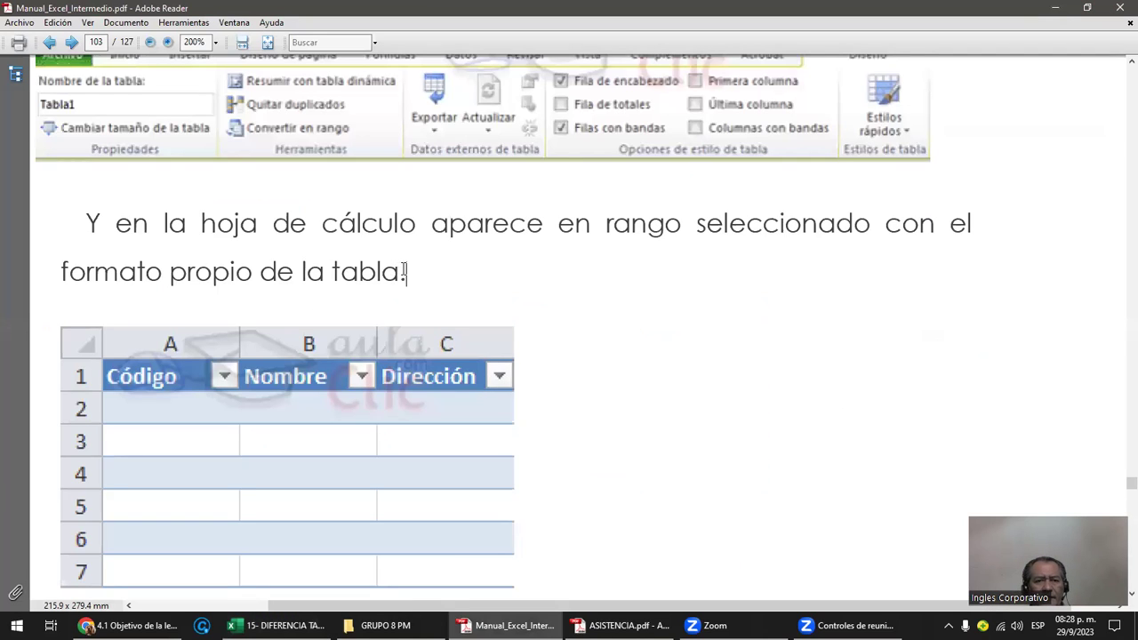
# - Zoom the PDF page out and back in, then return to the Excel workbook
pyautogui.keyDown('ctrl'); pyautogui.scroll(-1, 405, 270); pyautogui.keyUp('ctrl')
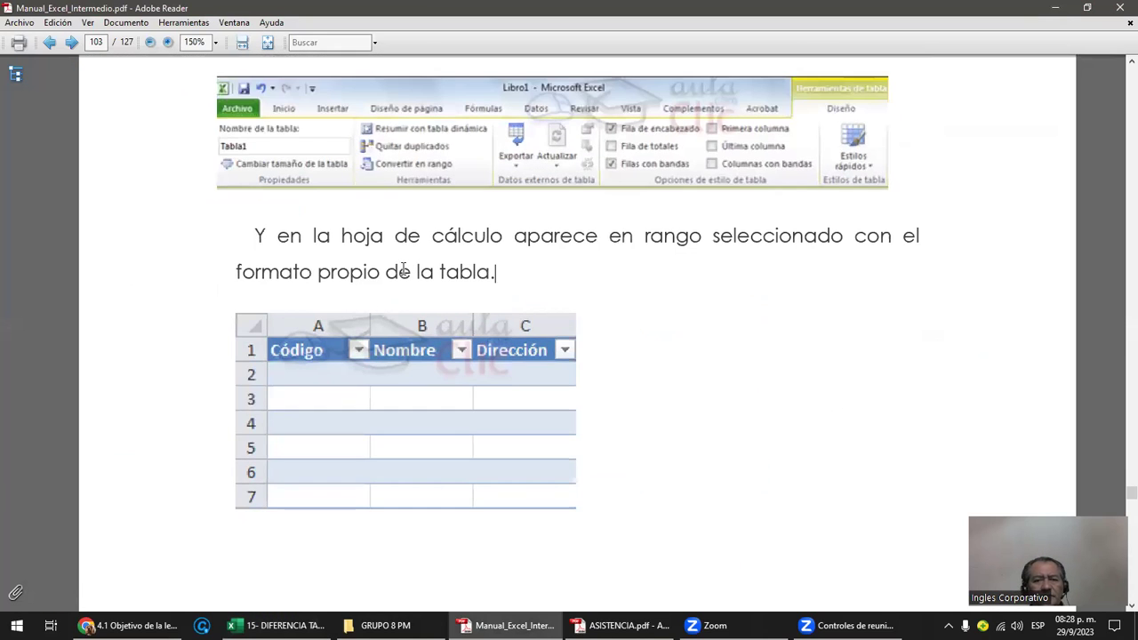
pyautogui.keyDown('ctrl'); pyautogui.scroll(1, 403, 269); pyautogui.keyUp('ctrl')
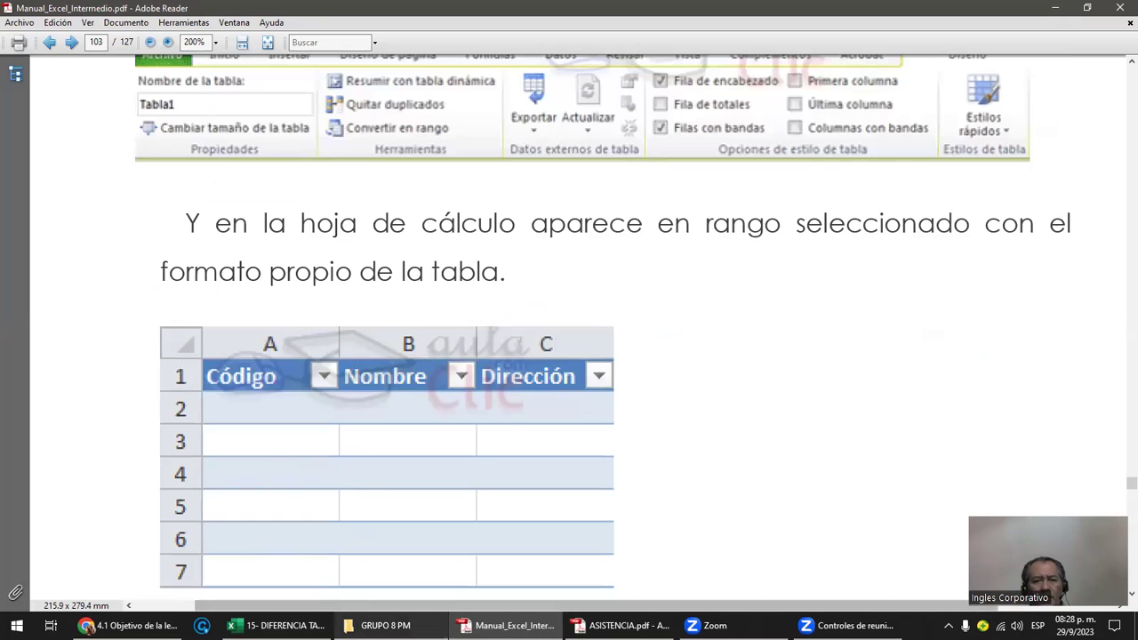
pyautogui.click(280, 625)
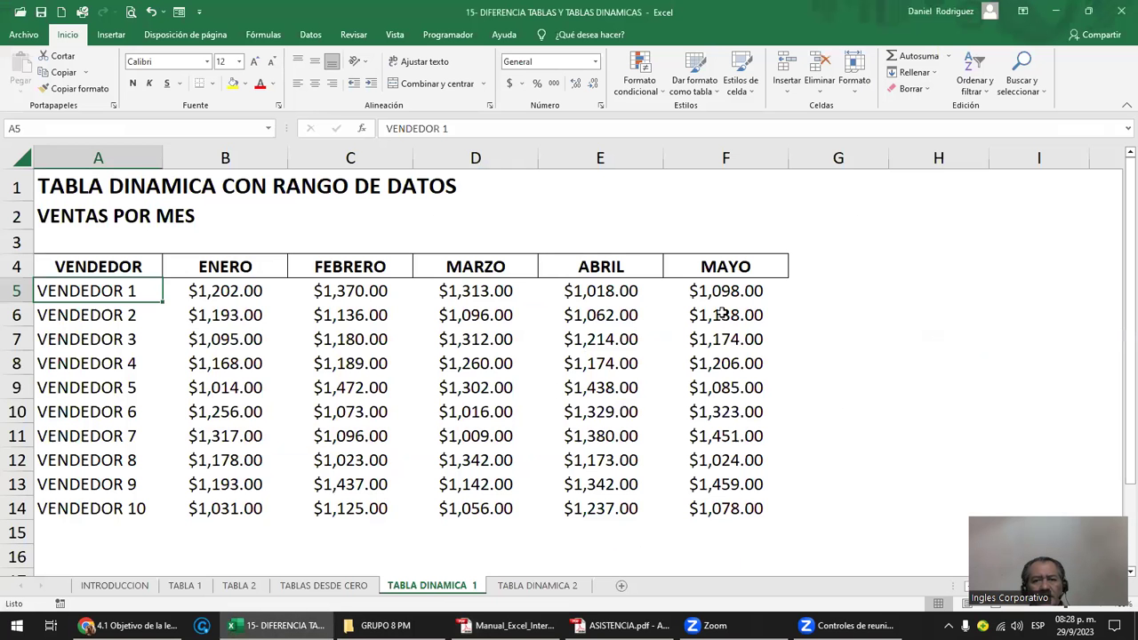
# - On TABLA 2, move the Año and Plataforma slicers further right, Plataforma directly under Año
pyautogui.click(322, 585)
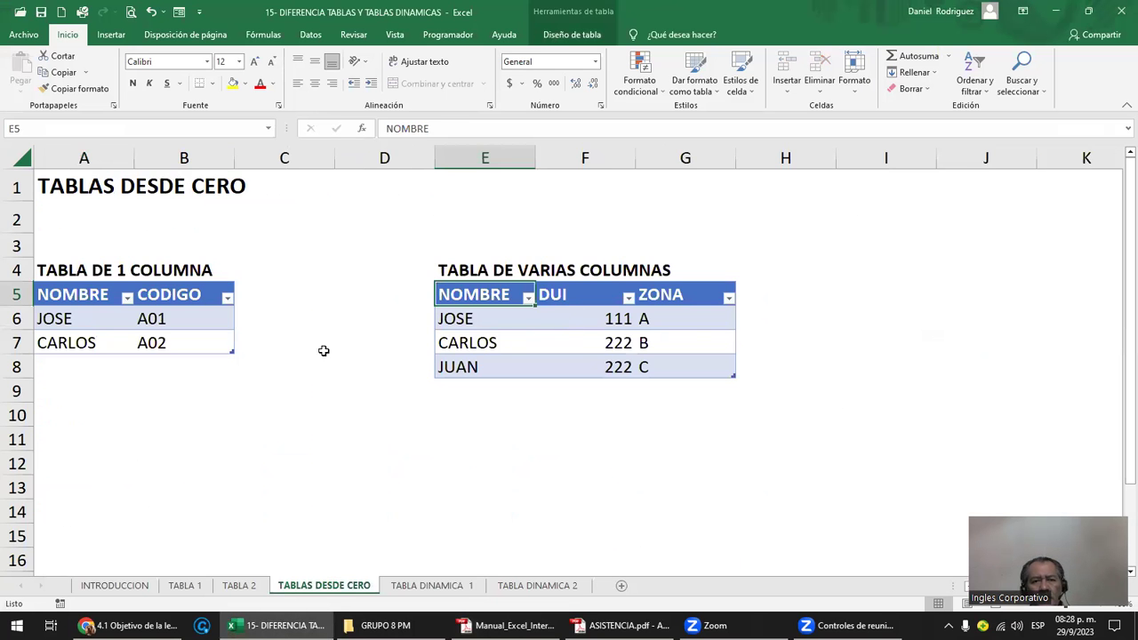
pyautogui.click(238, 585)
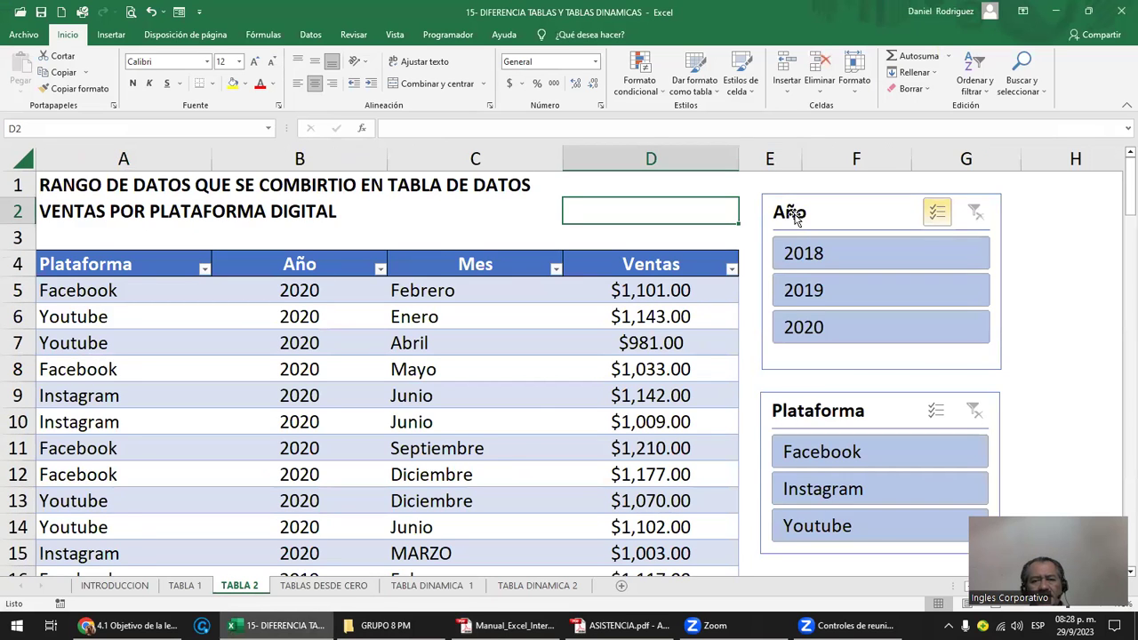
pyautogui.keyDown('ctrl'); pyautogui.scroll(-2, 795, 216); pyautogui.keyUp('ctrl')
pyautogui.moveTo(790, 216); pyautogui.dragTo(968, 223)
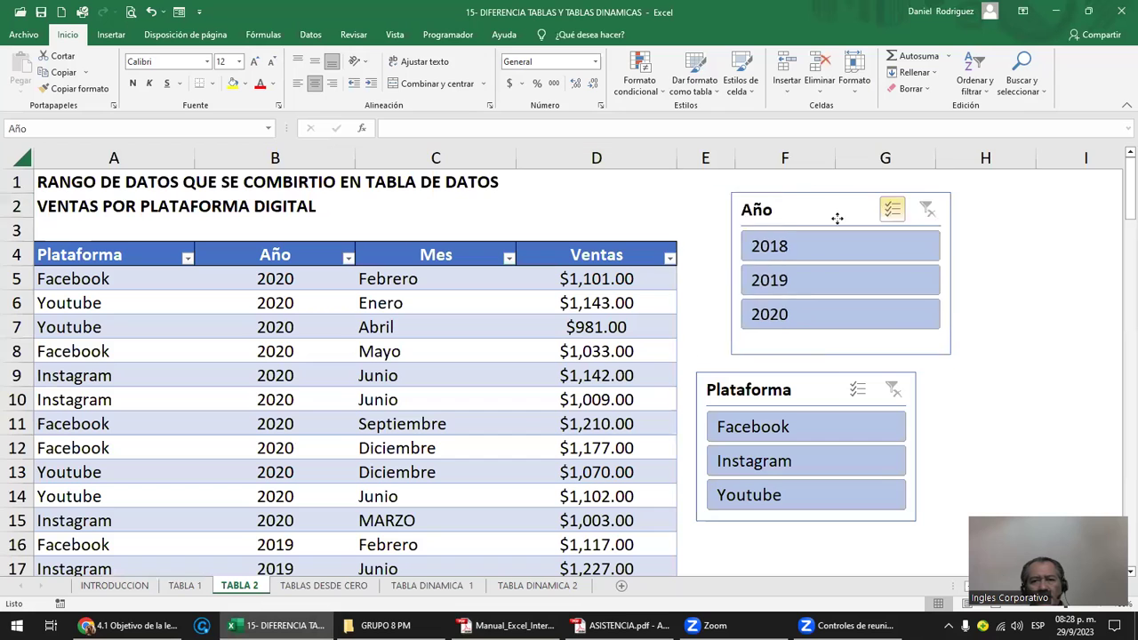
pyautogui.moveTo(807, 385); pyautogui.dragTo(987, 389)
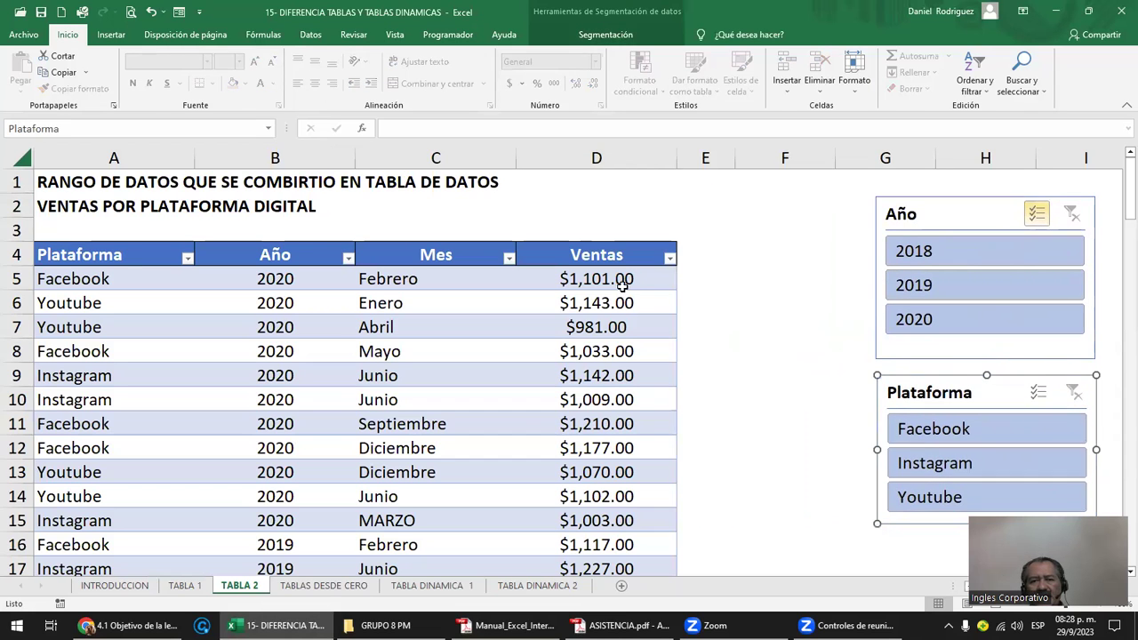
pyautogui.click(620, 282)
# - Add a COMISION header in E4 and widen column E to fit it
pyautogui.click(698, 253)
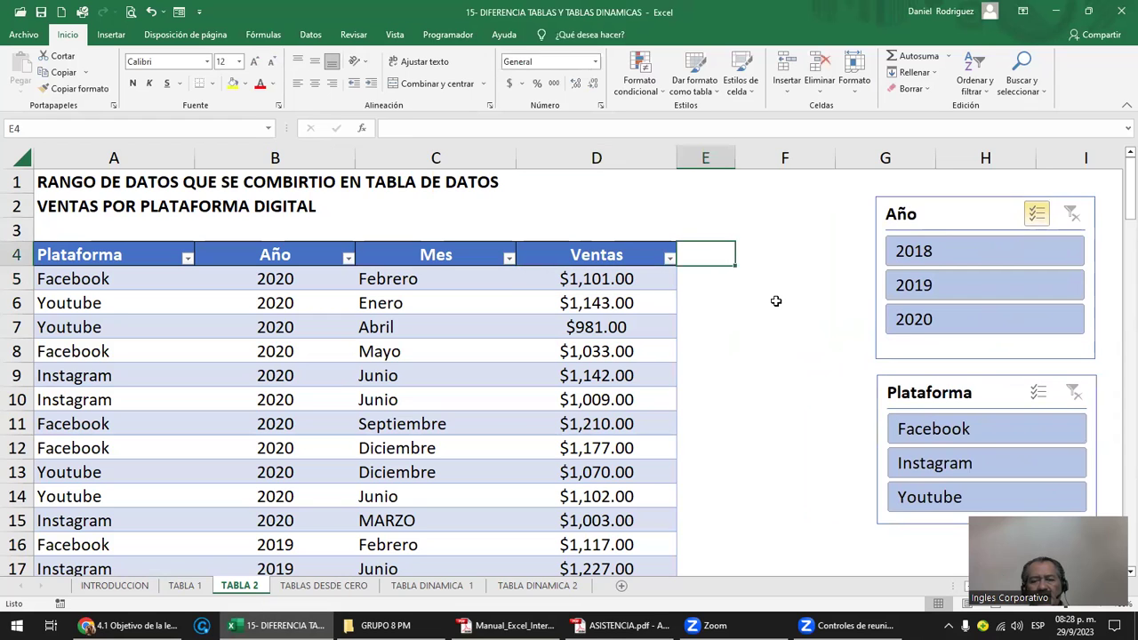
pyautogui.write('COMISION')
pyautogui.press('Return')
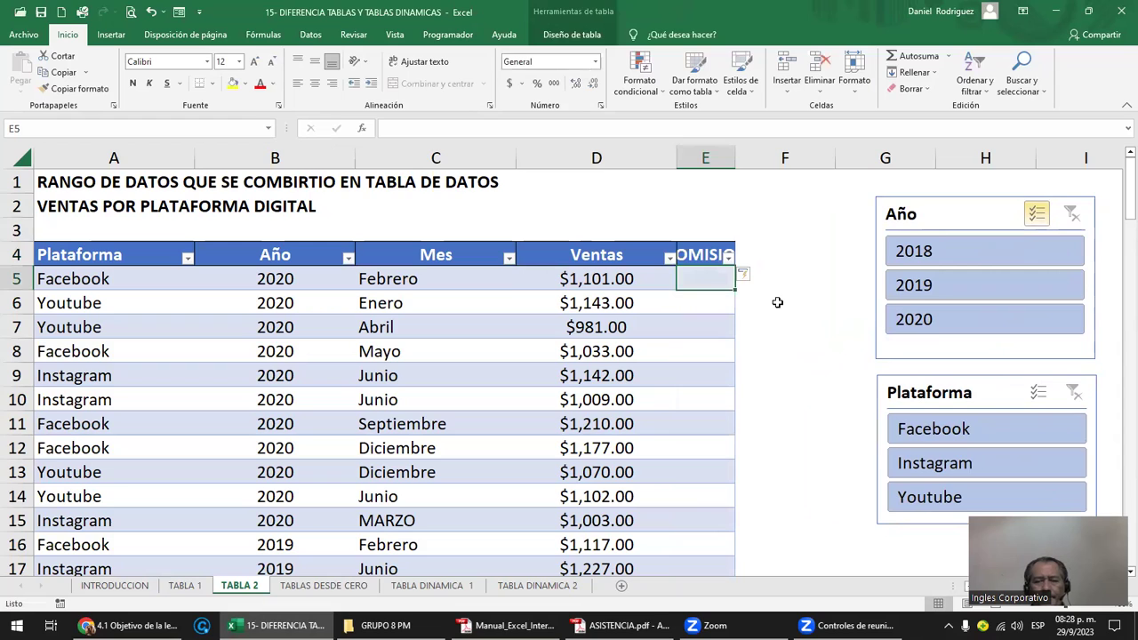
pyautogui.moveTo(736, 157); pyautogui.dragTo(782, 158)
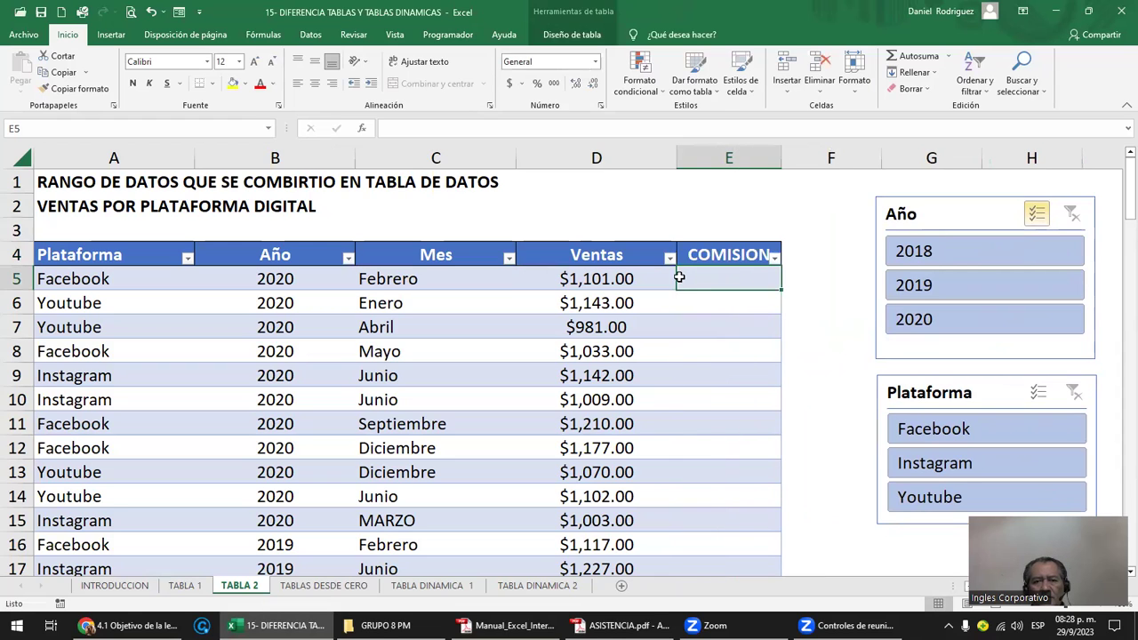
# - Enter 5% down the COMISION column, try percentage formatting, then undo it
pyautogui.click(596, 279)
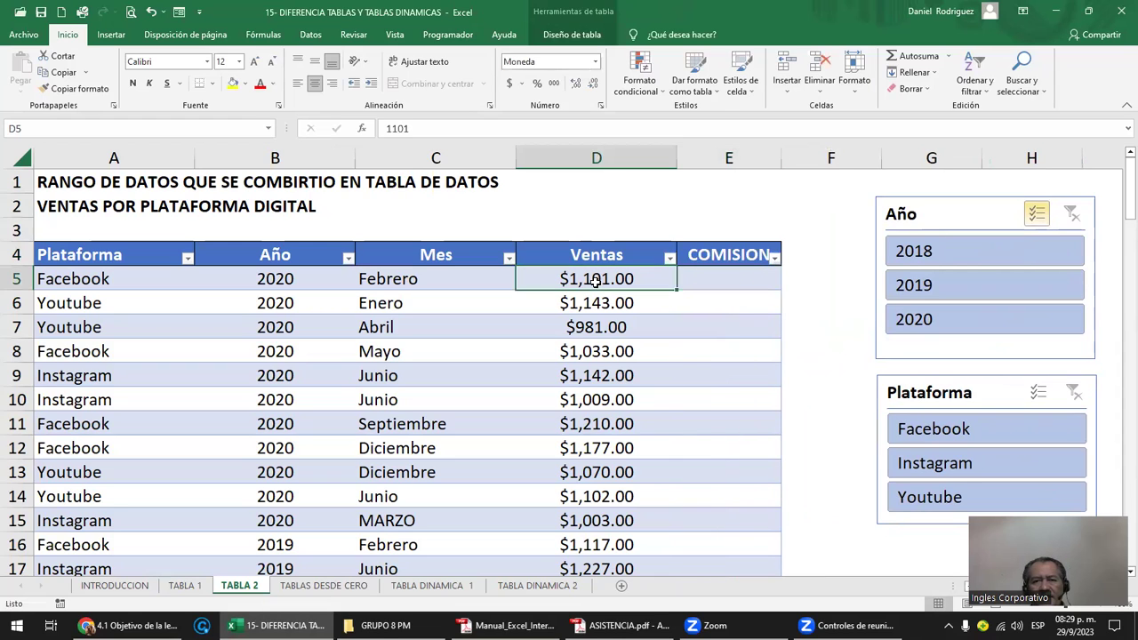
pyautogui.click(725, 283)
pyautogui.write('=')
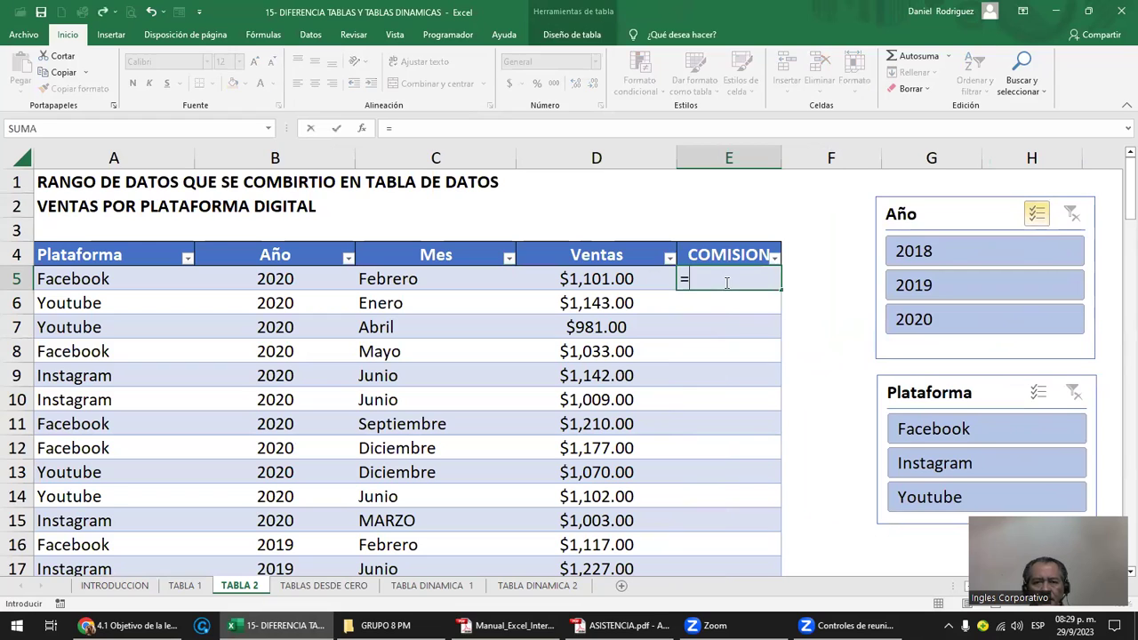
pyautogui.write('5')
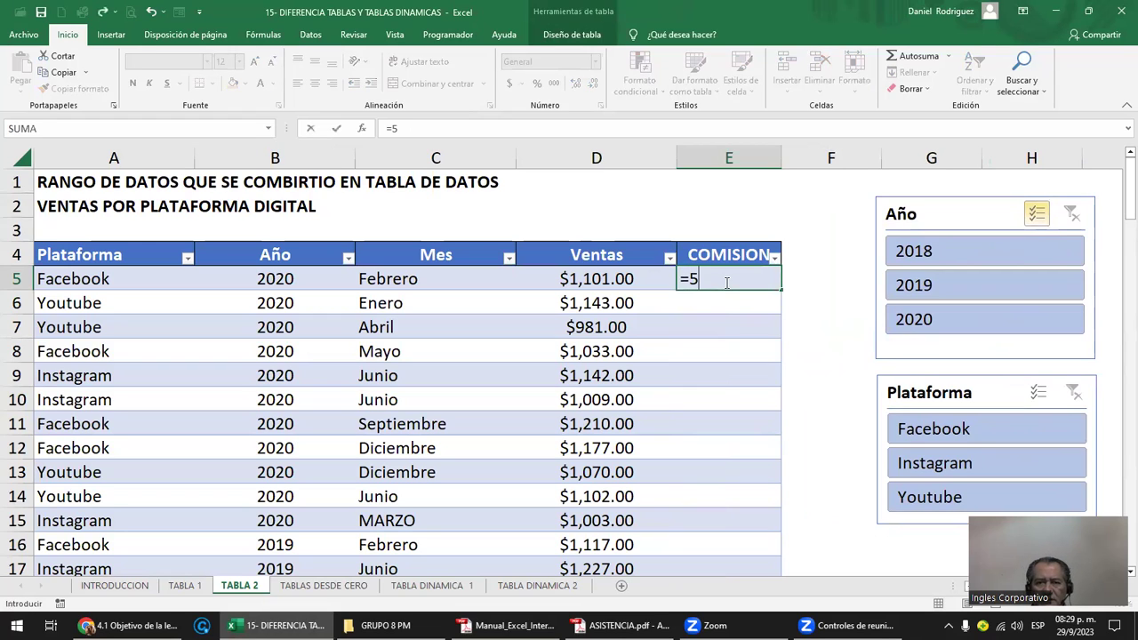
pyautogui.write('%')
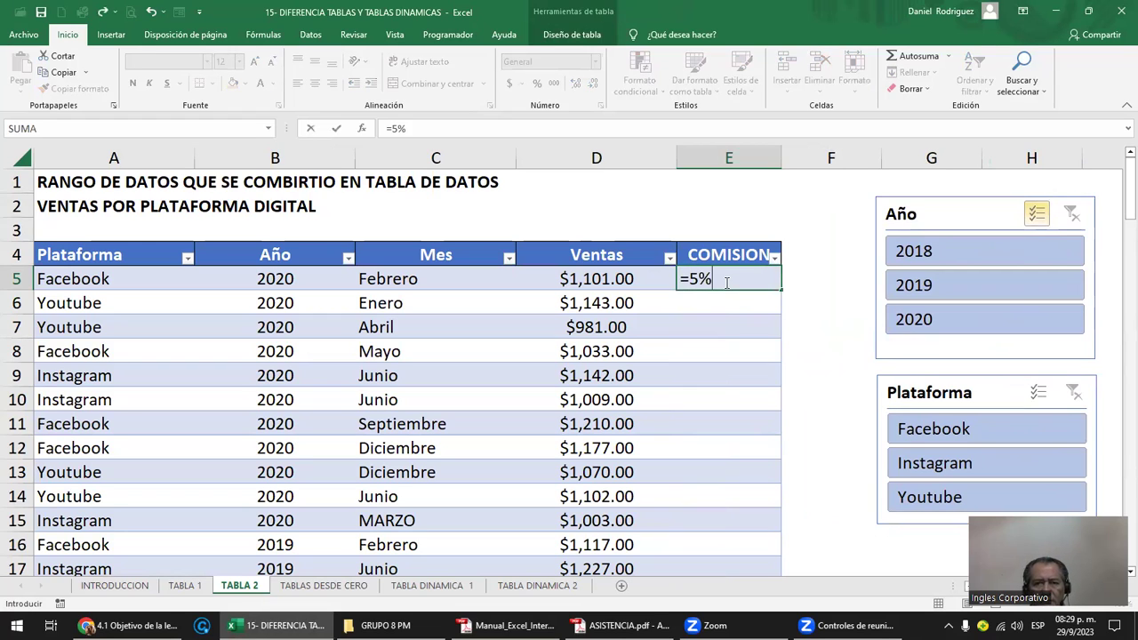
pyautogui.click(595, 279)
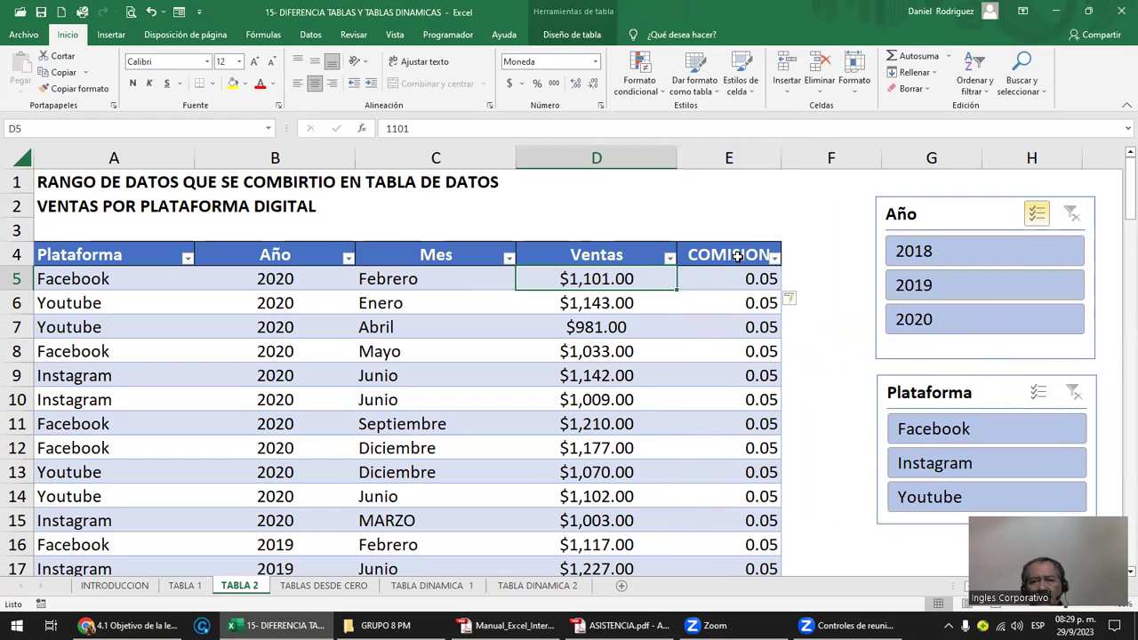
pyautogui.click(727, 279)
pyautogui.hotkey('ctrl', 'shift', 'Down')
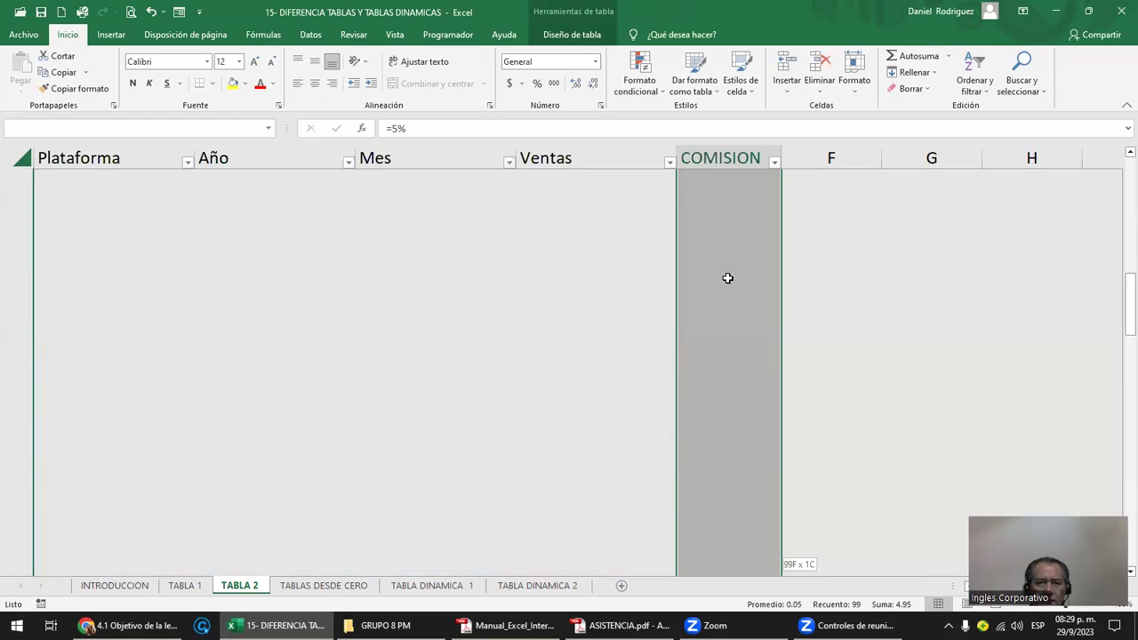
pyautogui.click(537, 83)
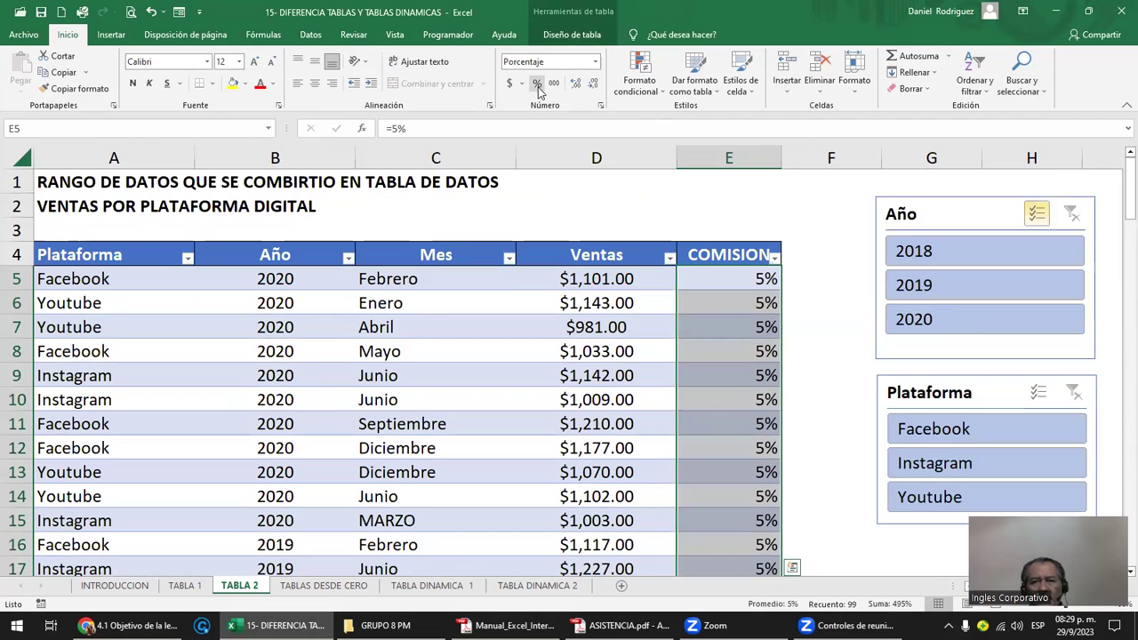
pyautogui.click(732, 279)
pyautogui.doubleClick(732, 279)
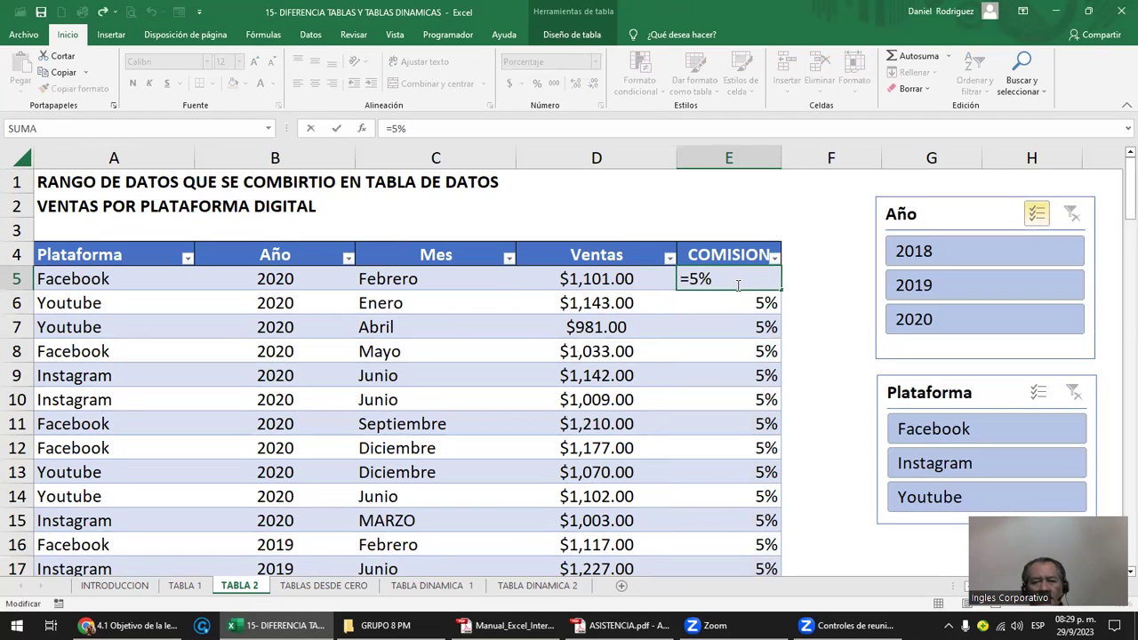
pyautogui.press('Escape')
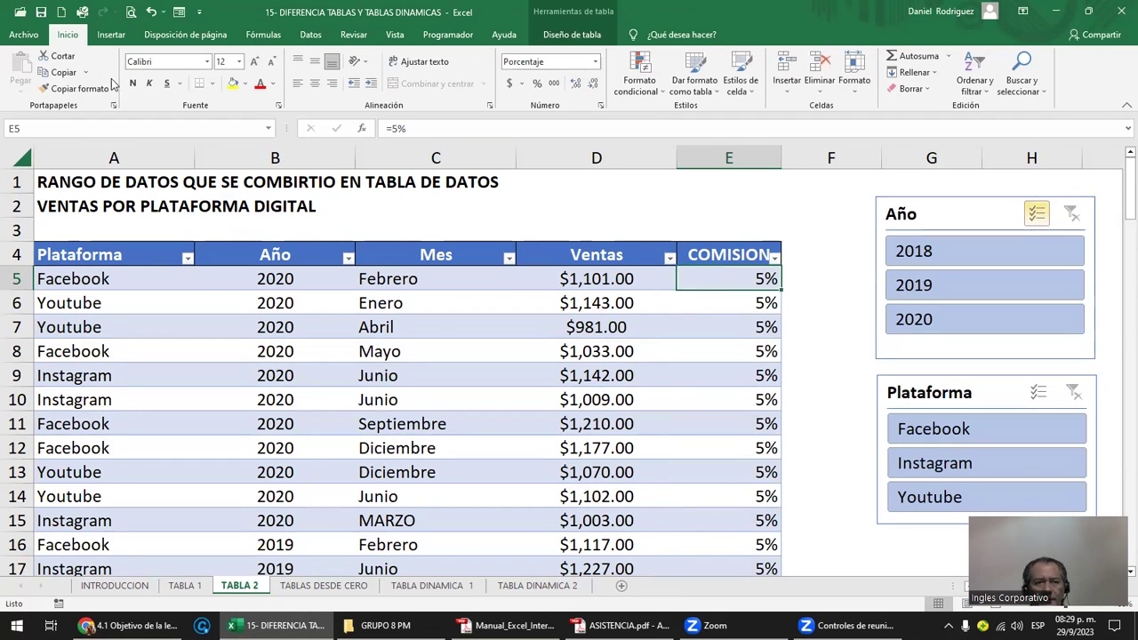
pyautogui.click(151, 12)
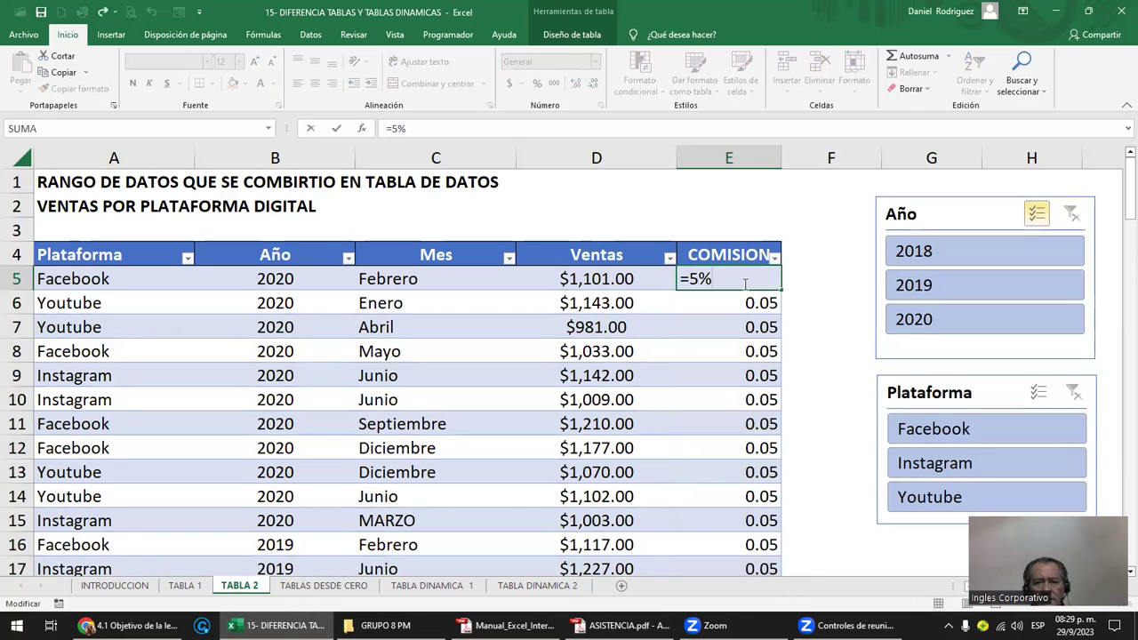
pyautogui.write('*')
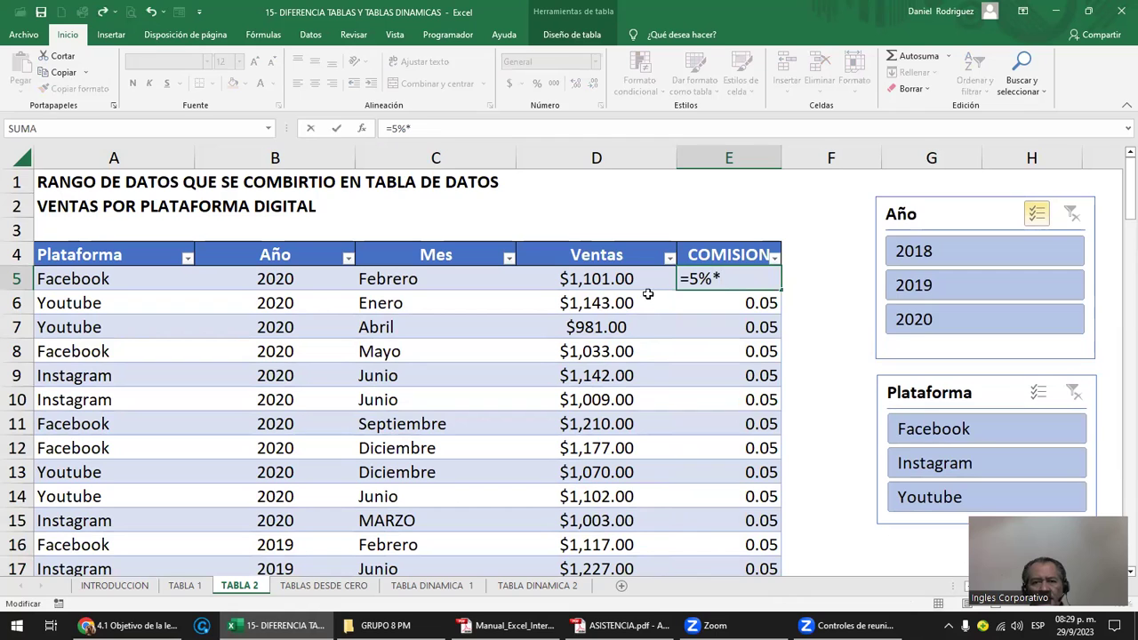
pyautogui.click(617, 279)
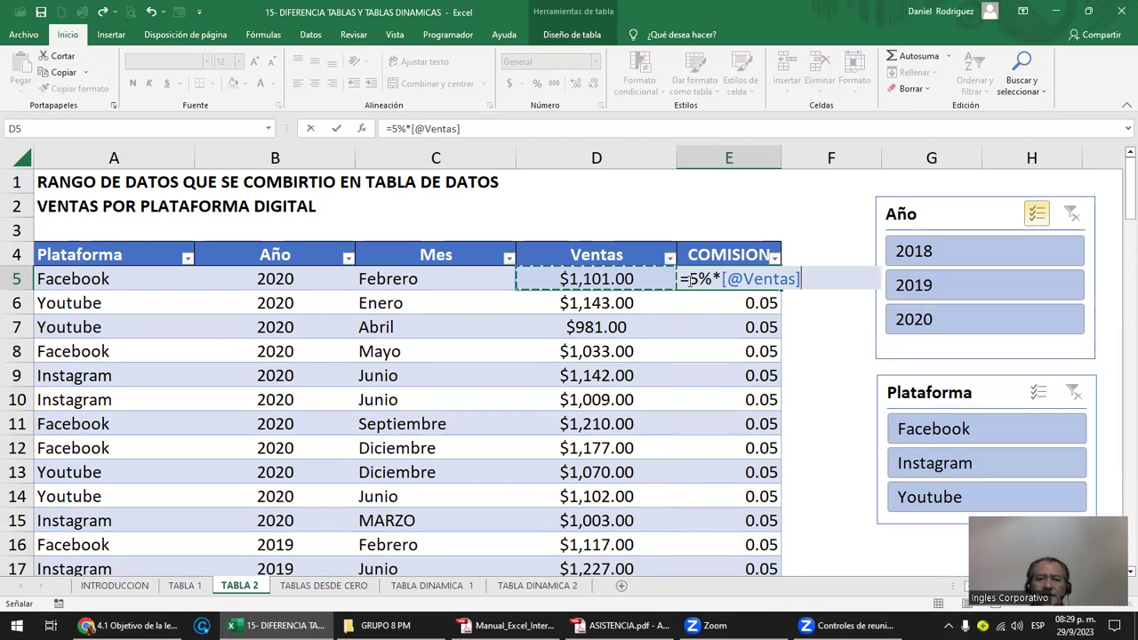
pyautogui.moveTo(690, 281); pyautogui.dragTo(711, 281)
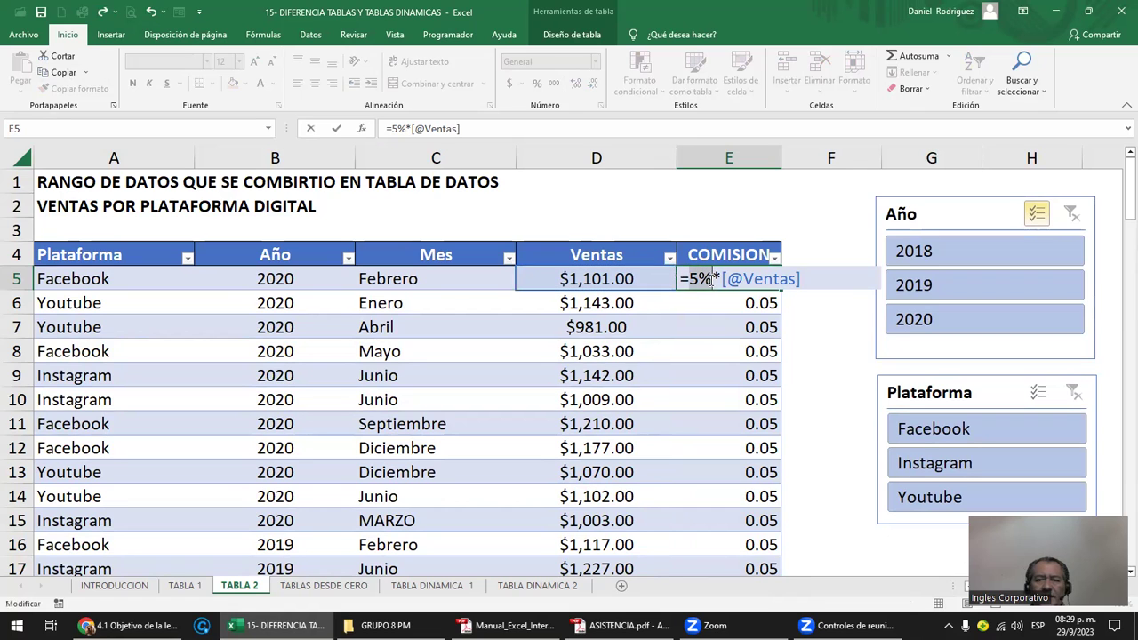
pyautogui.press('Return')
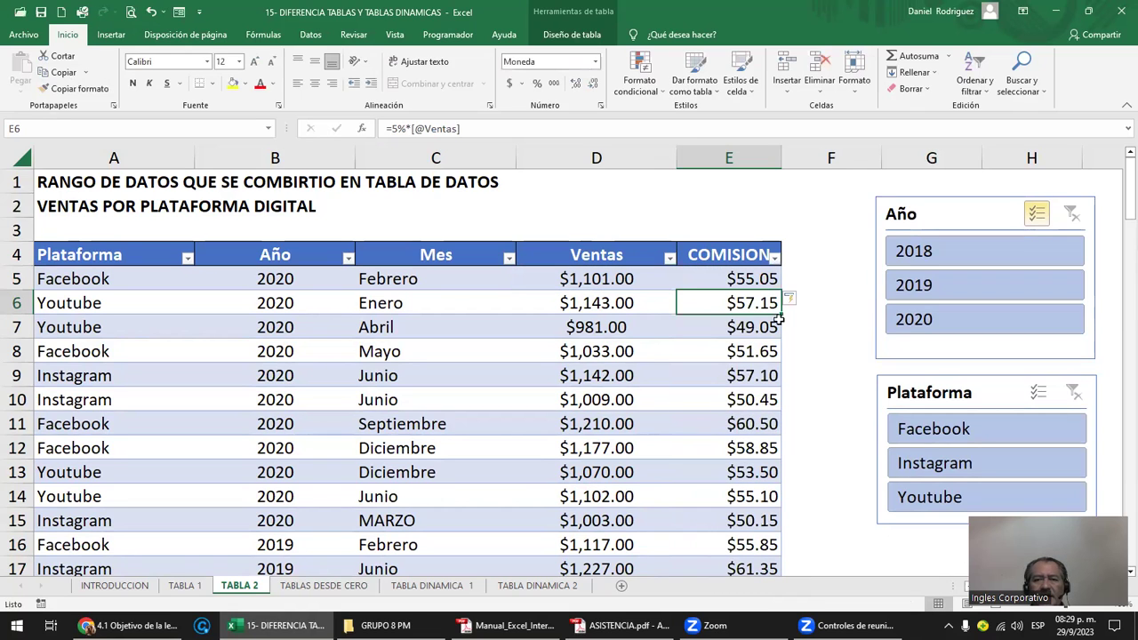
pyautogui.click(735, 157)
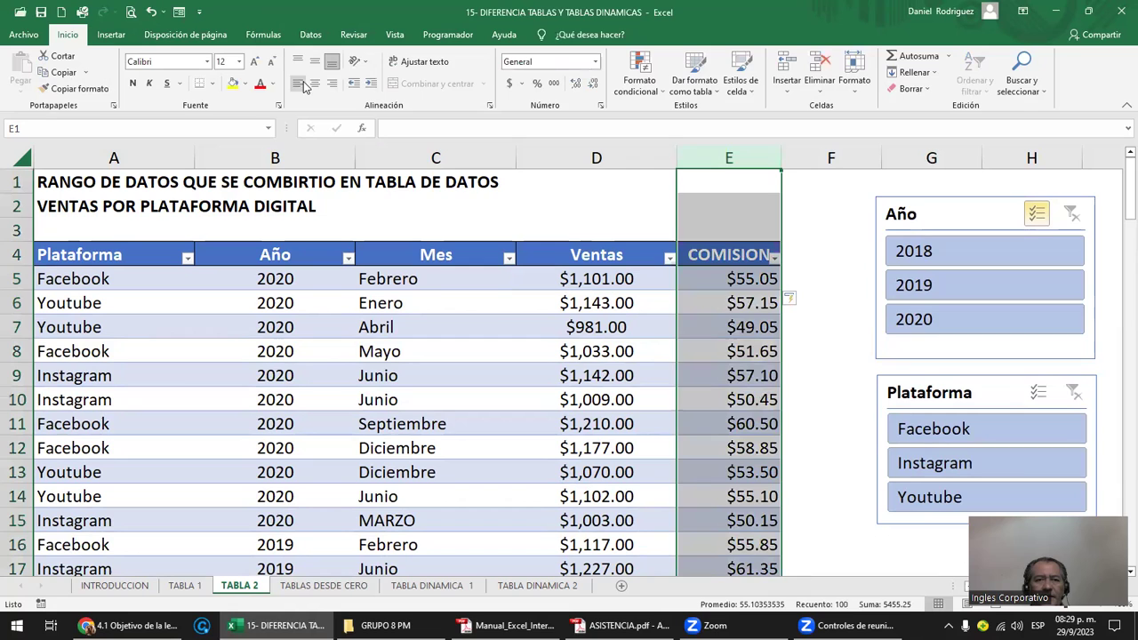
pyautogui.click(742, 279)
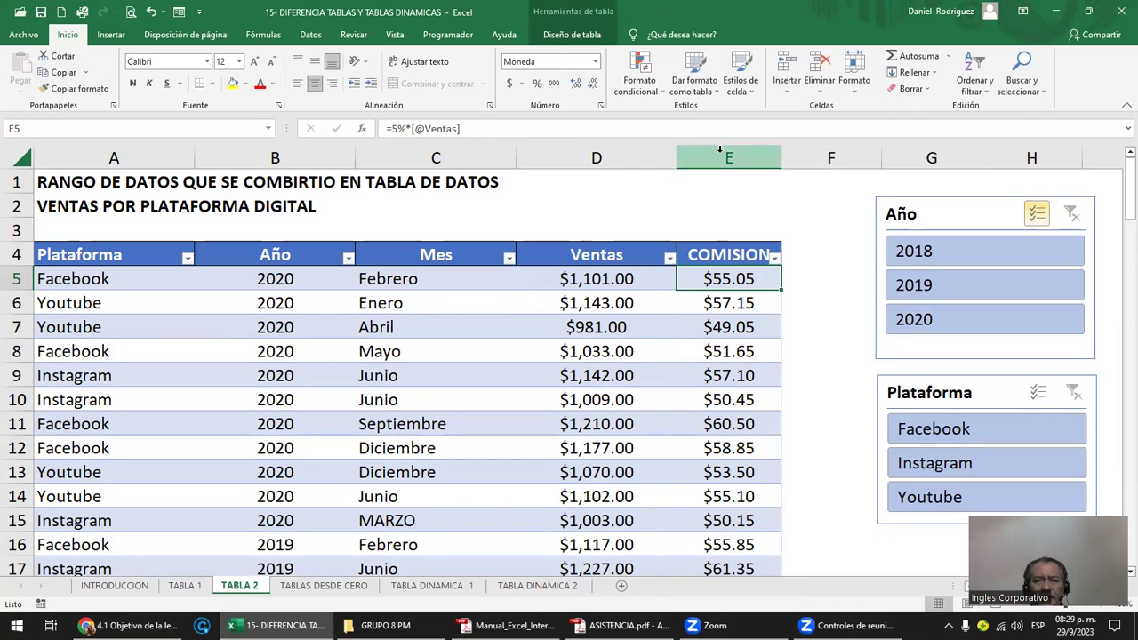
pyautogui.click(794, 255)
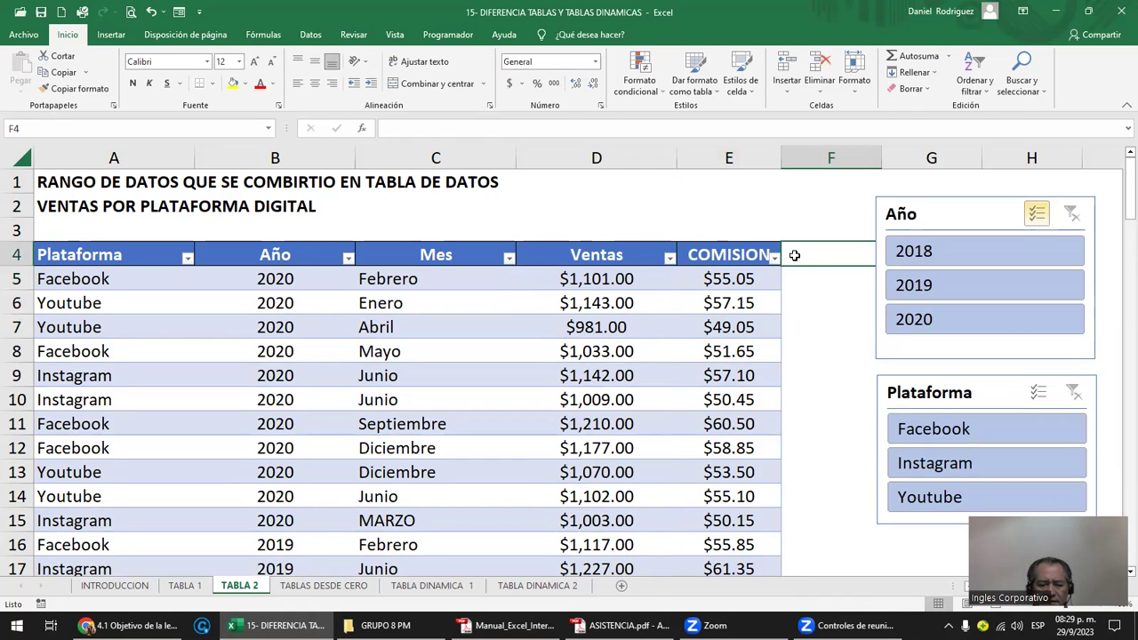
# - Add an IVA header in F4 and move both slicers further right, clear of the table
pyautogui.write('IVA')
pyautogui.press('Return')
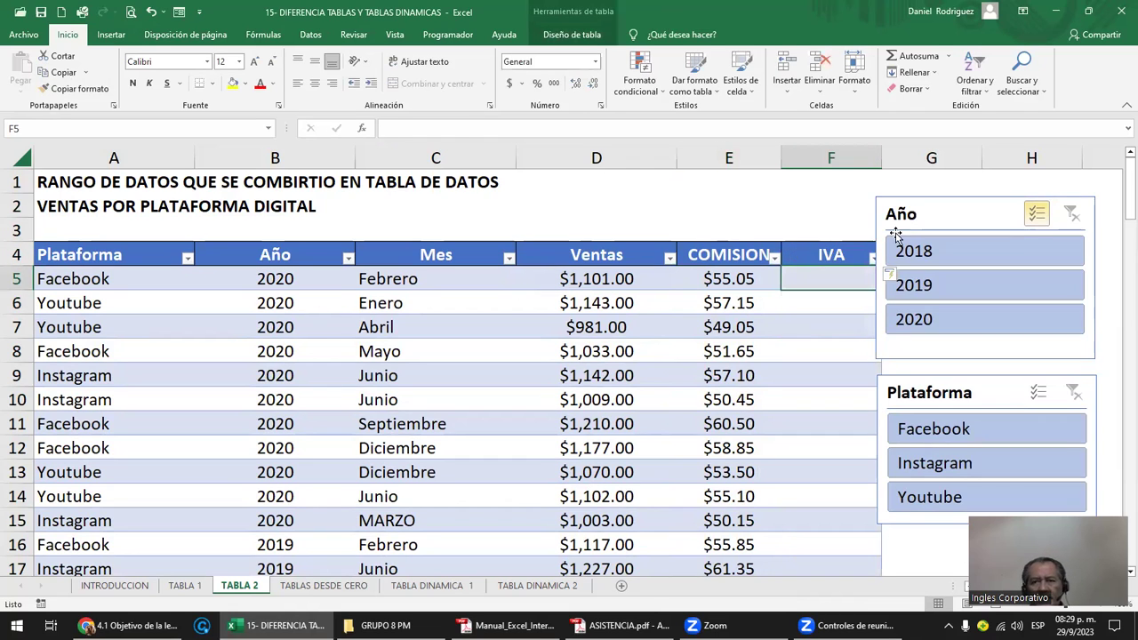
pyautogui.keyDown('ctrl'); pyautogui.scroll(-1, 890, 247); pyautogui.keyUp('ctrl')
pyautogui.click(903, 209)
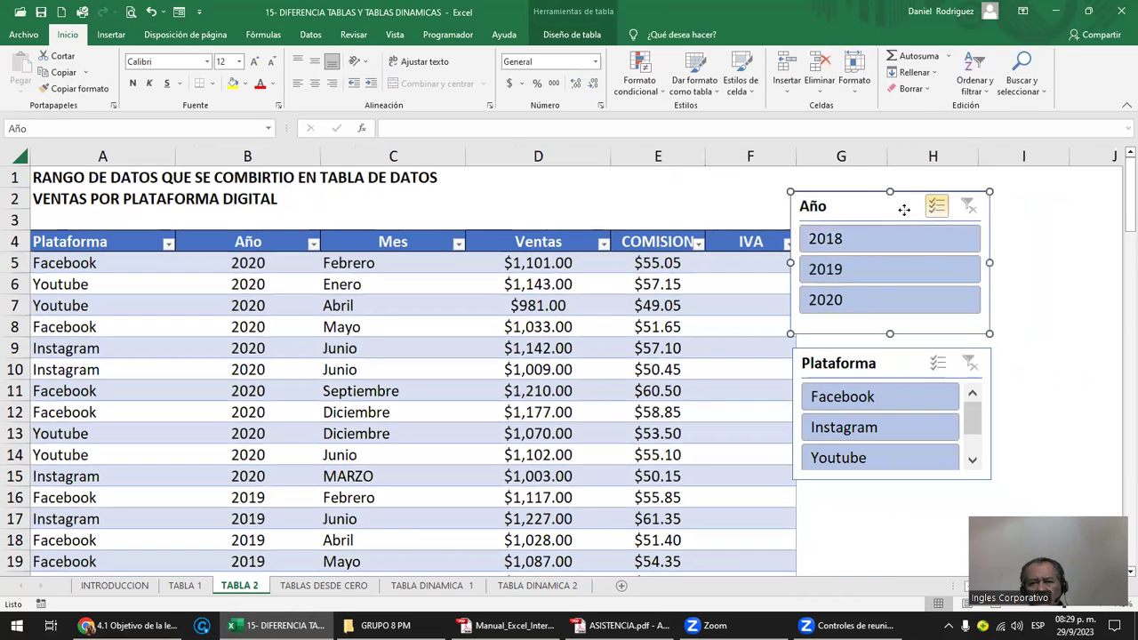
pyautogui.moveTo(904, 209); pyautogui.dragTo(984, 209)
pyautogui.moveTo(897, 367); pyautogui.dragTo(969, 371)
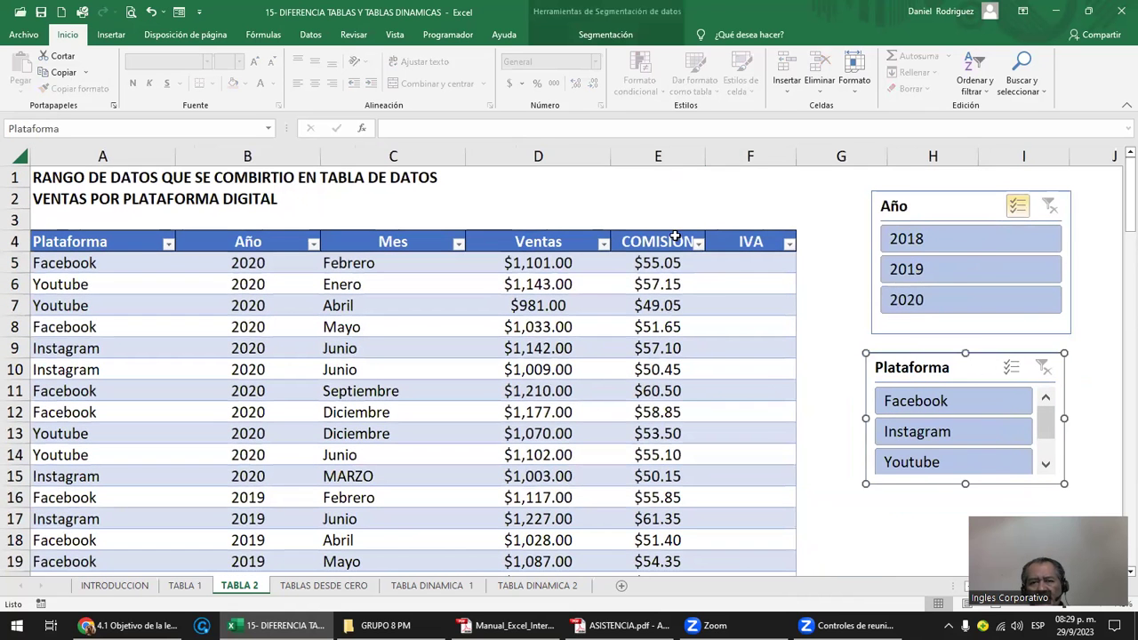
# - Enter 13% in F5 to fill the IVA column
pyautogui.moveTo(660, 157); pyautogui.dragTo(734, 157)
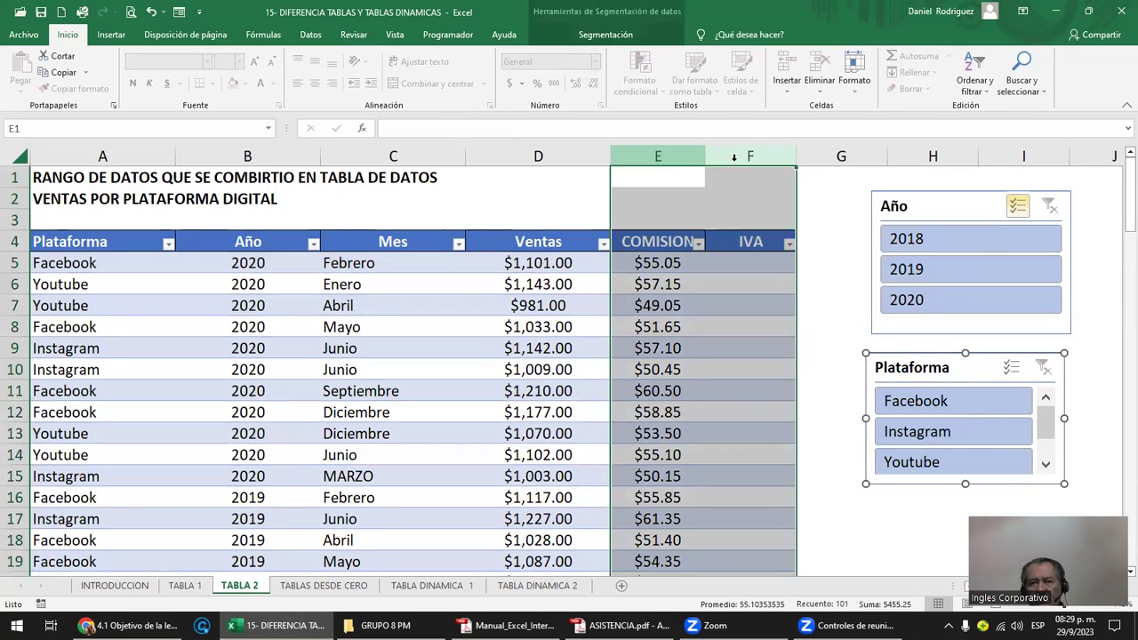
pyautogui.click(650, 241)
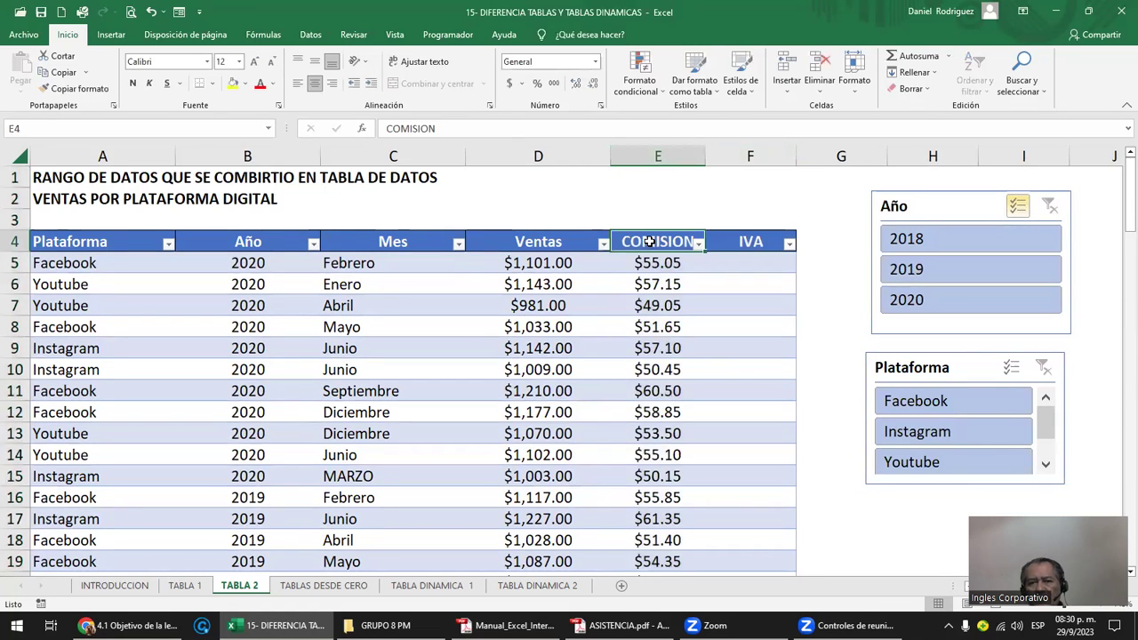
pyautogui.click(718, 244)
pyautogui.click(724, 263)
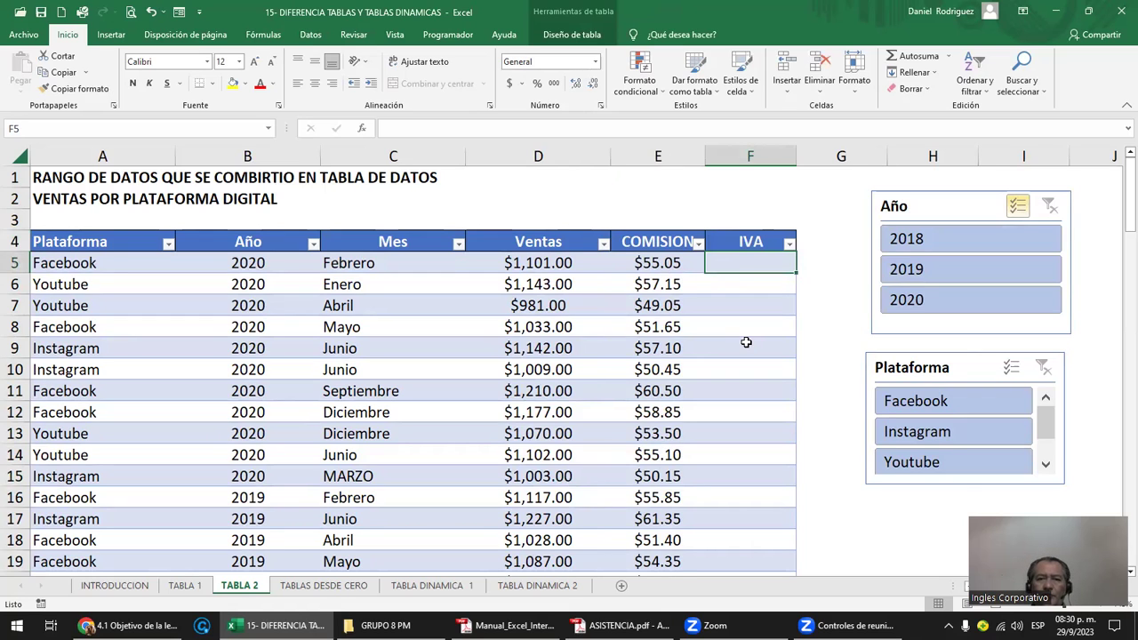
pyautogui.click(537, 262)
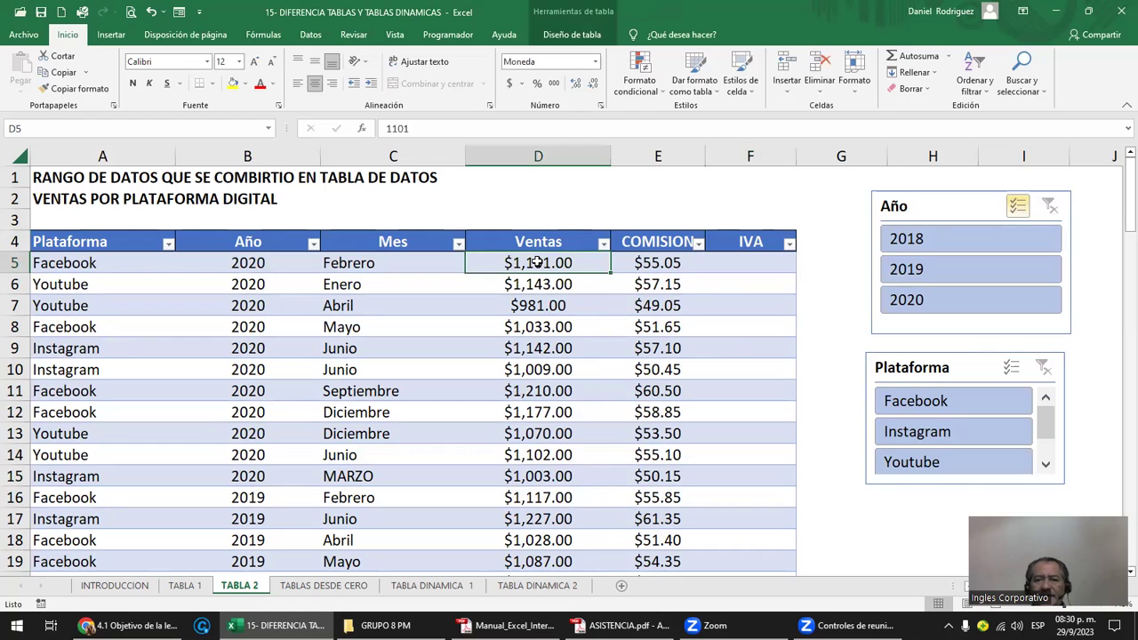
pyautogui.click(748, 268)
pyautogui.write('=13%')
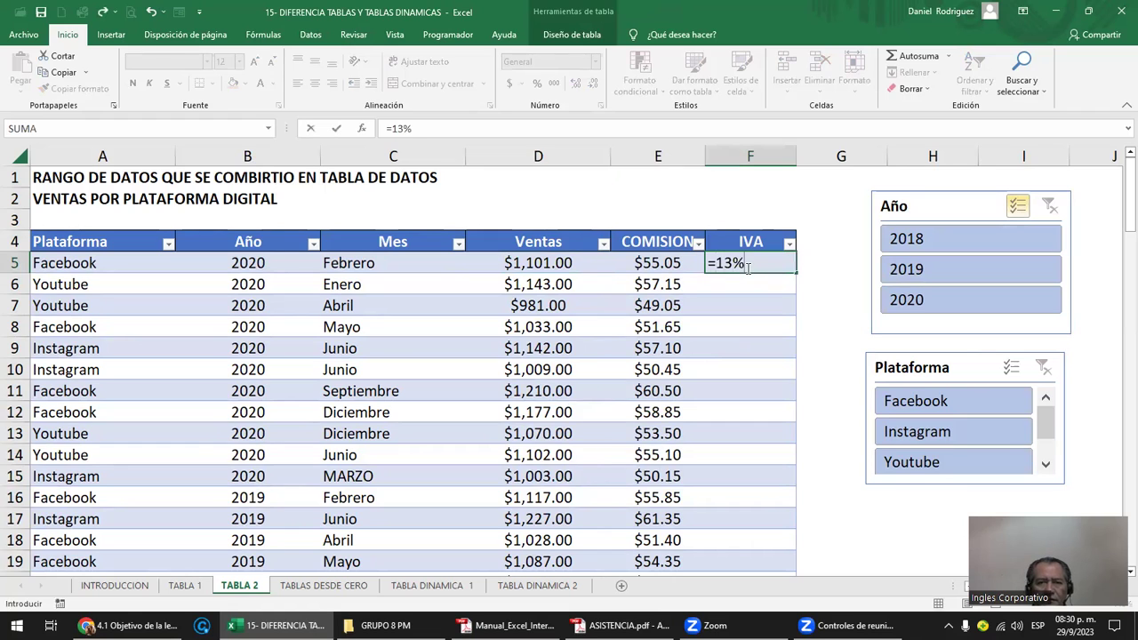
pyautogui.click(553, 270)
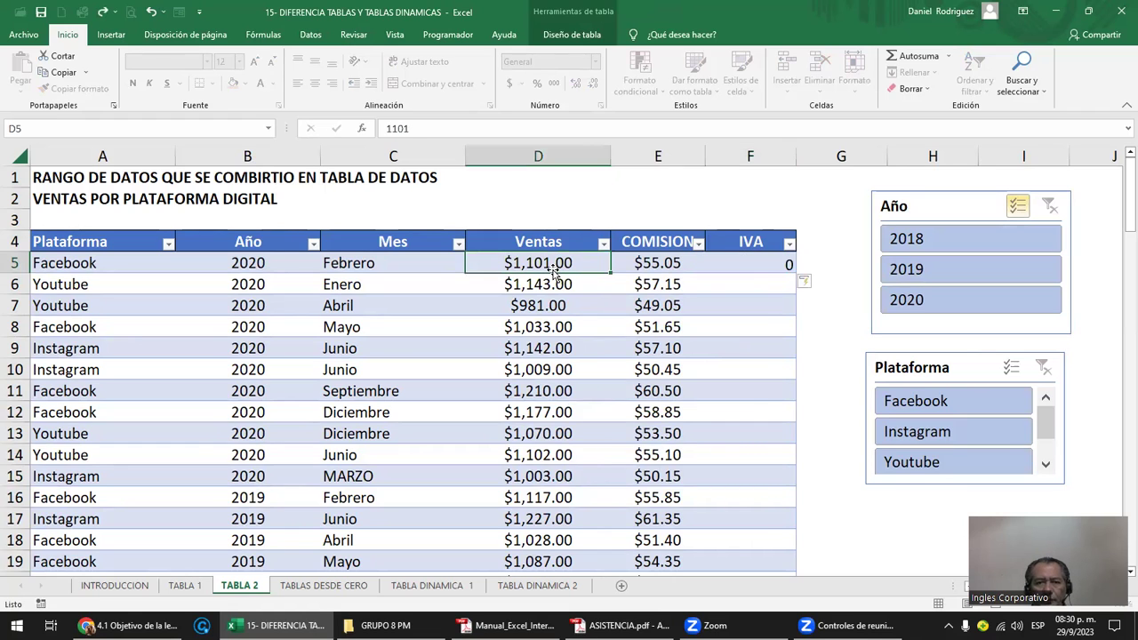
pyautogui.click(753, 258)
pyautogui.doubleClick(752, 260)
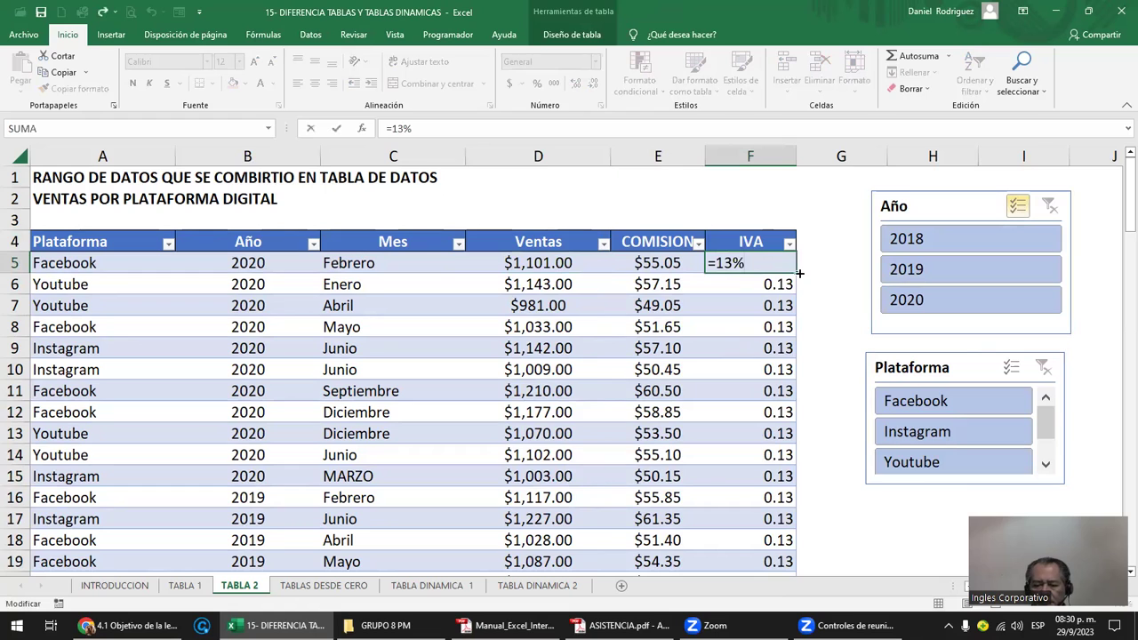
pyautogui.write('*')
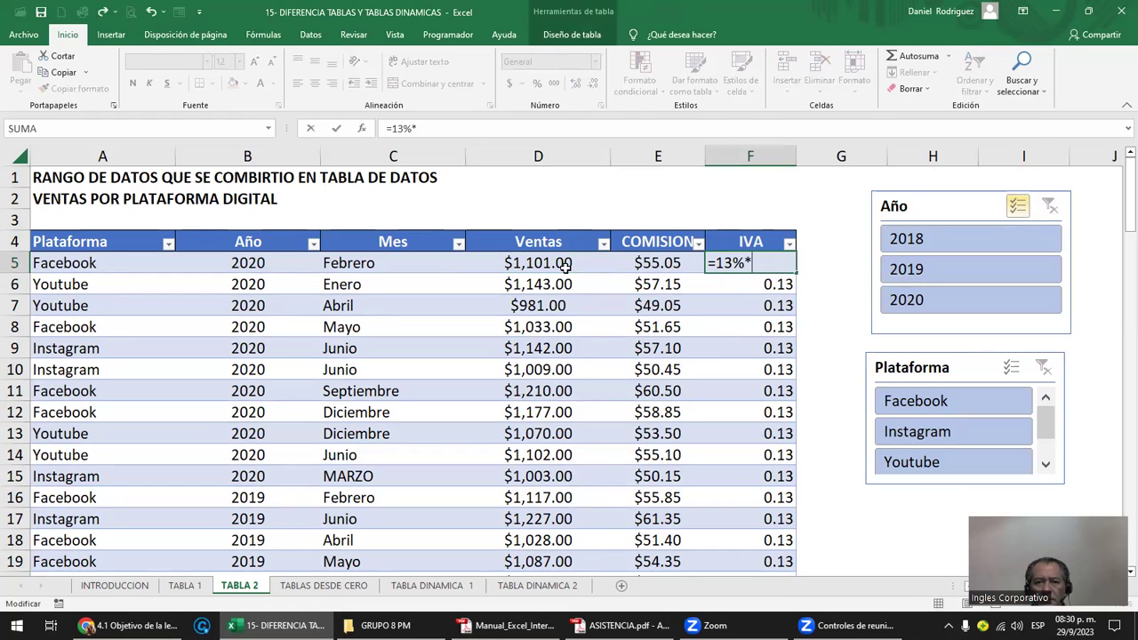
pyautogui.click(551, 263)
pyautogui.press('Return')
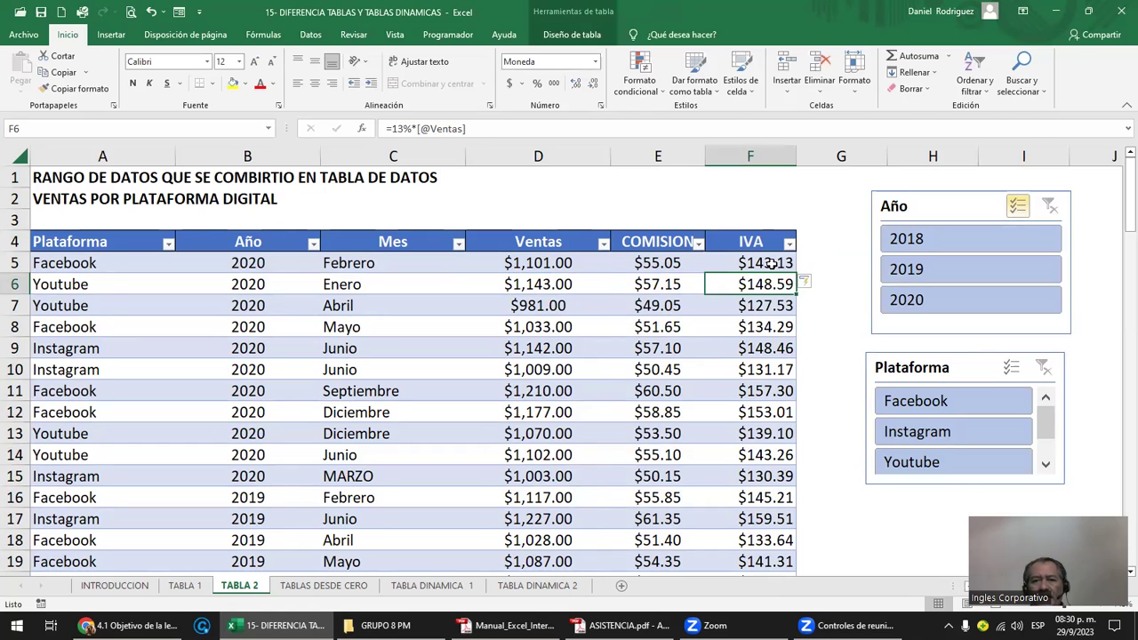
# - Clear the formula from the first IVA cell, F5
pyautogui.click(539, 154)
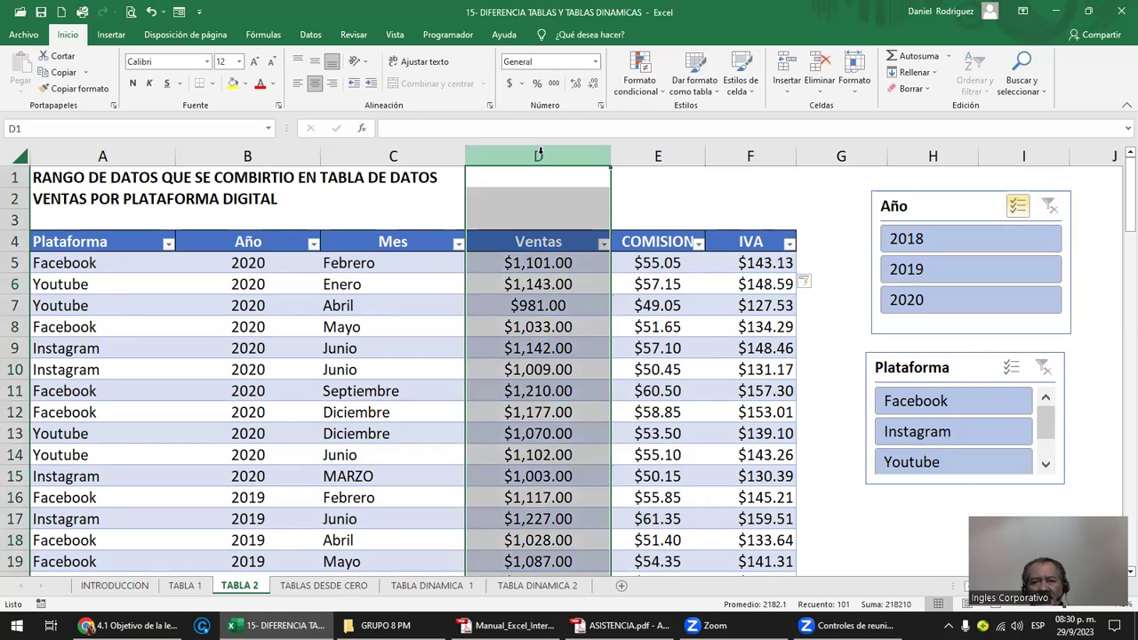
pyautogui.click(775, 262)
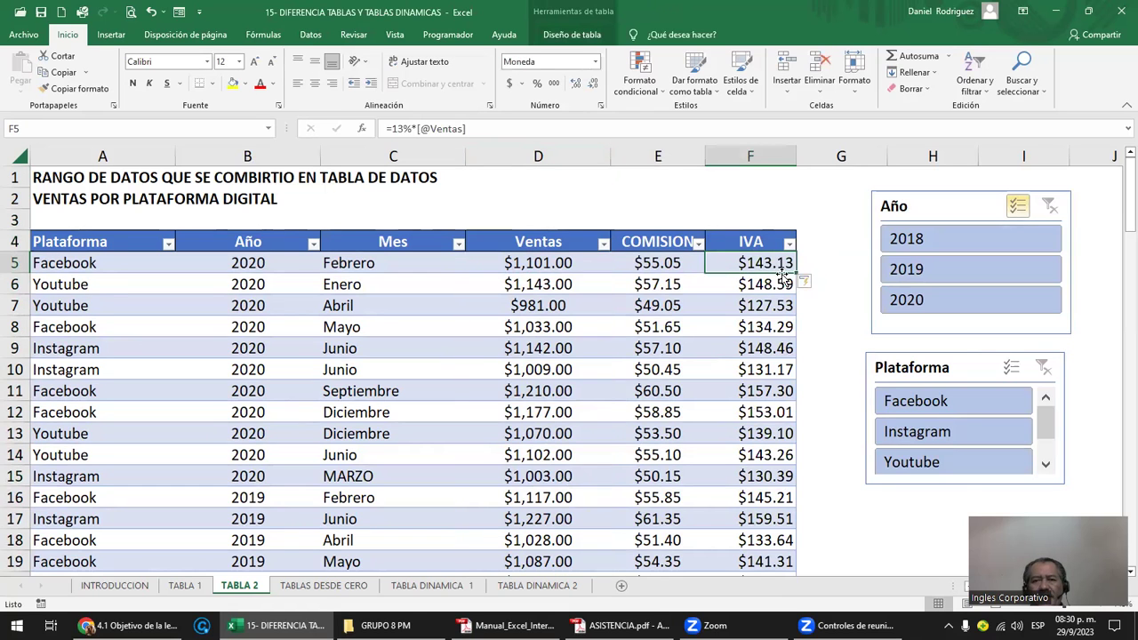
pyautogui.press('Delete')
pyautogui.press('Down')
pyautogui.press('Up')
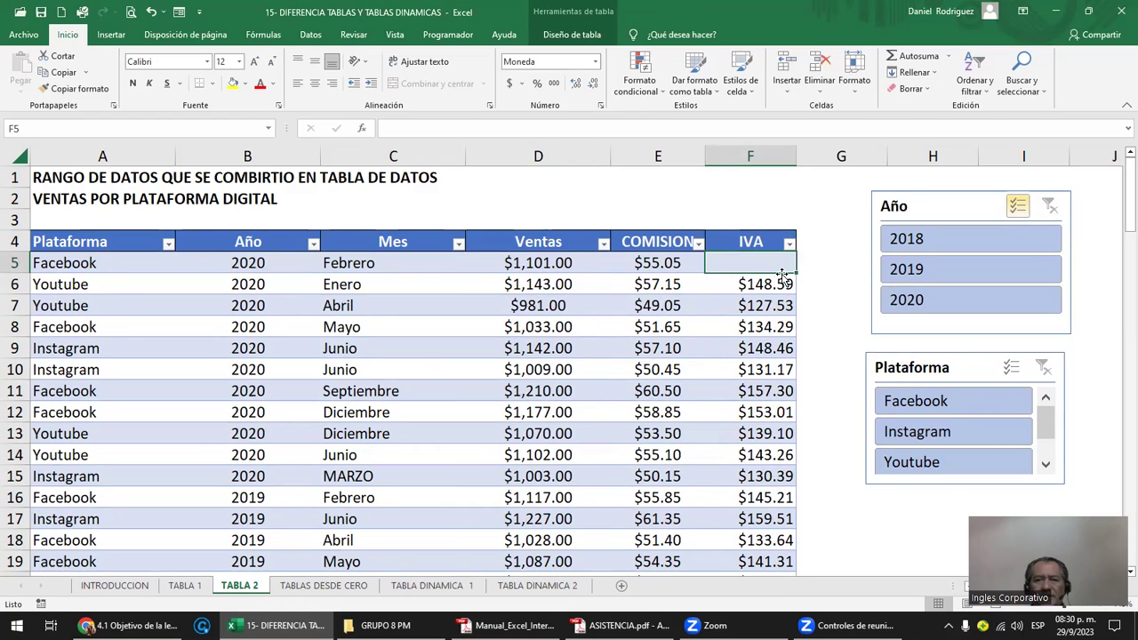
pyautogui.click(540, 260)
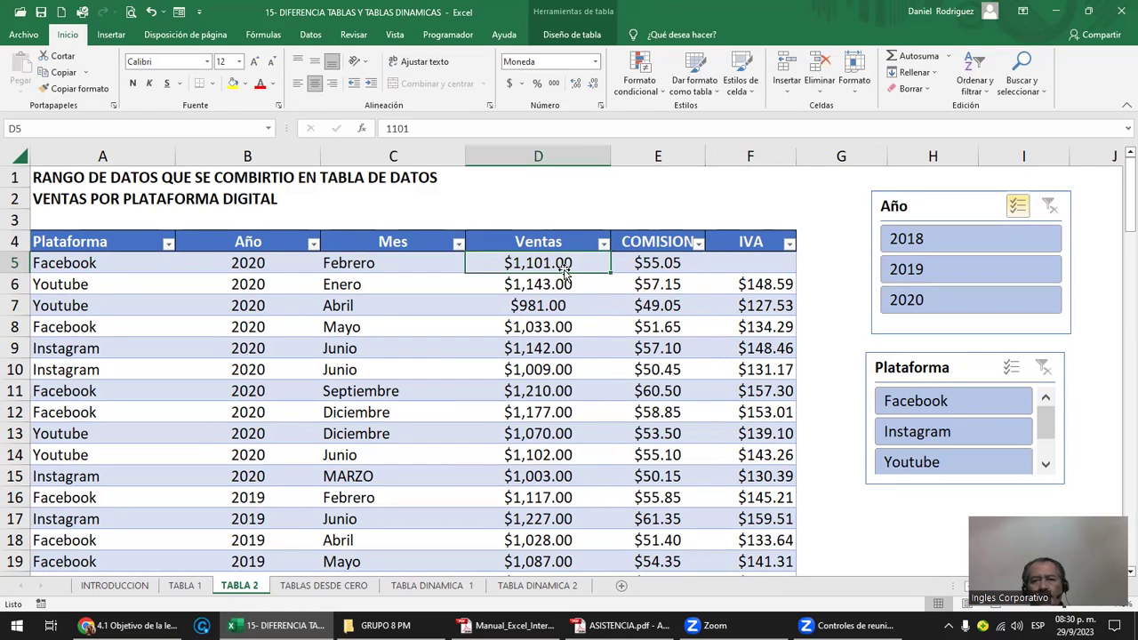
pyautogui.click(758, 263)
pyautogui.write('=')
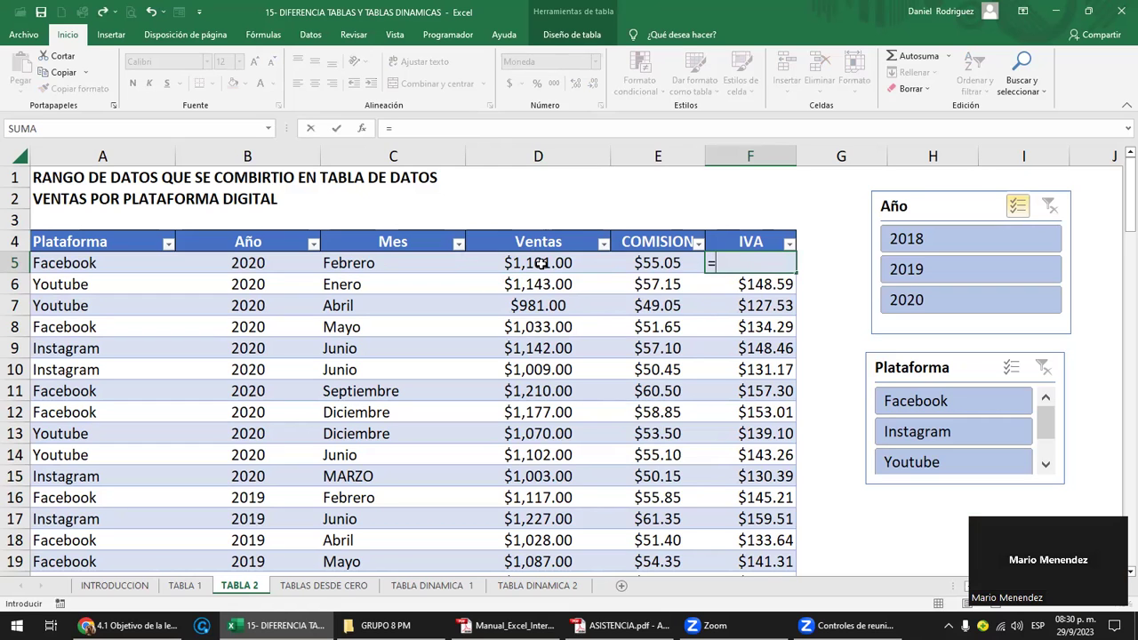
pyautogui.write('1')
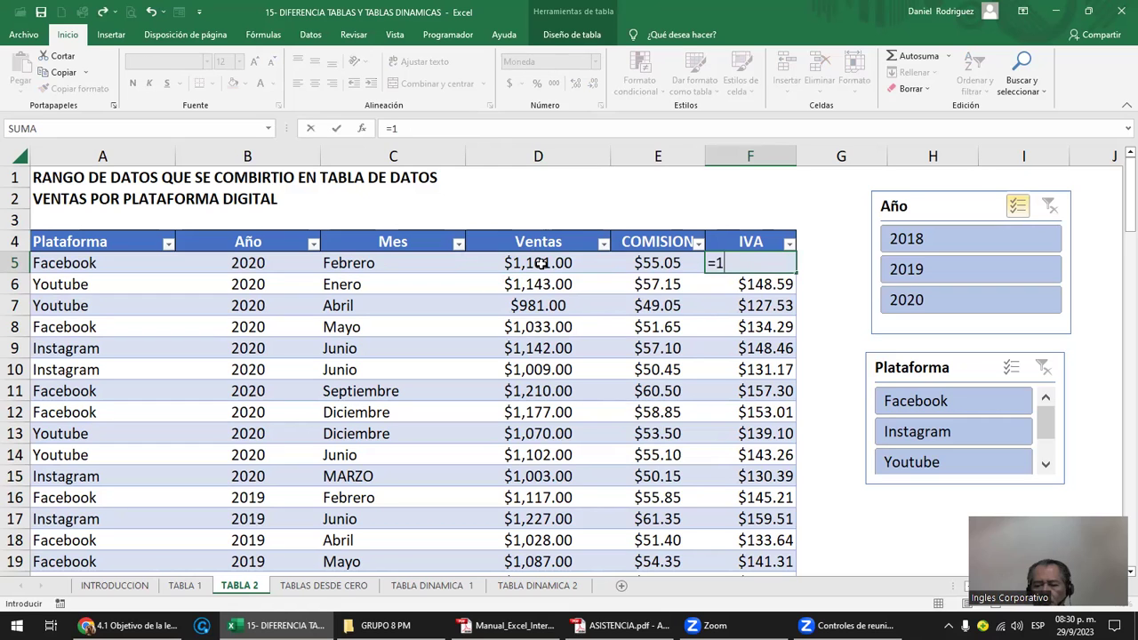
pyautogui.write('.13')
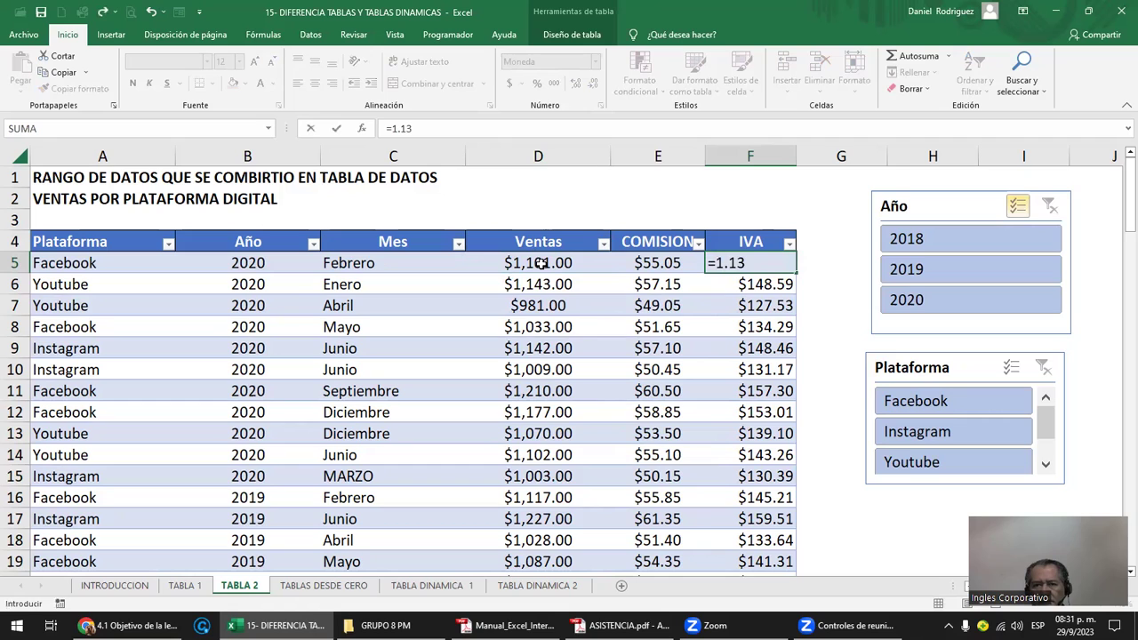
pyautogui.write('*')
pyautogui.click(532, 257)
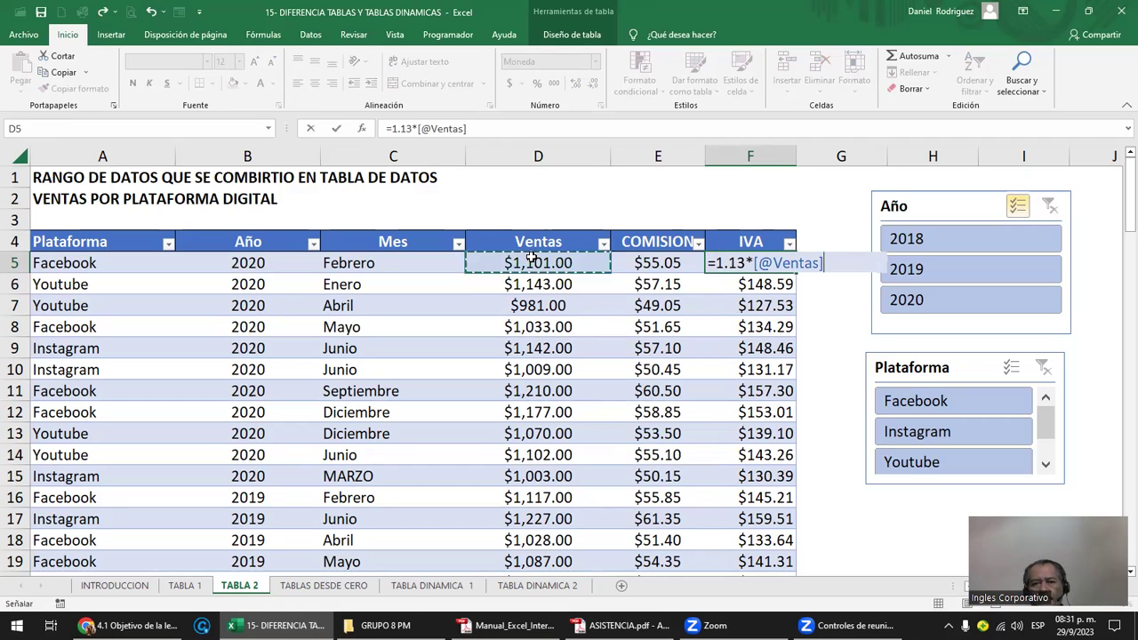
pyautogui.hotkey('ctrl', 'Return')
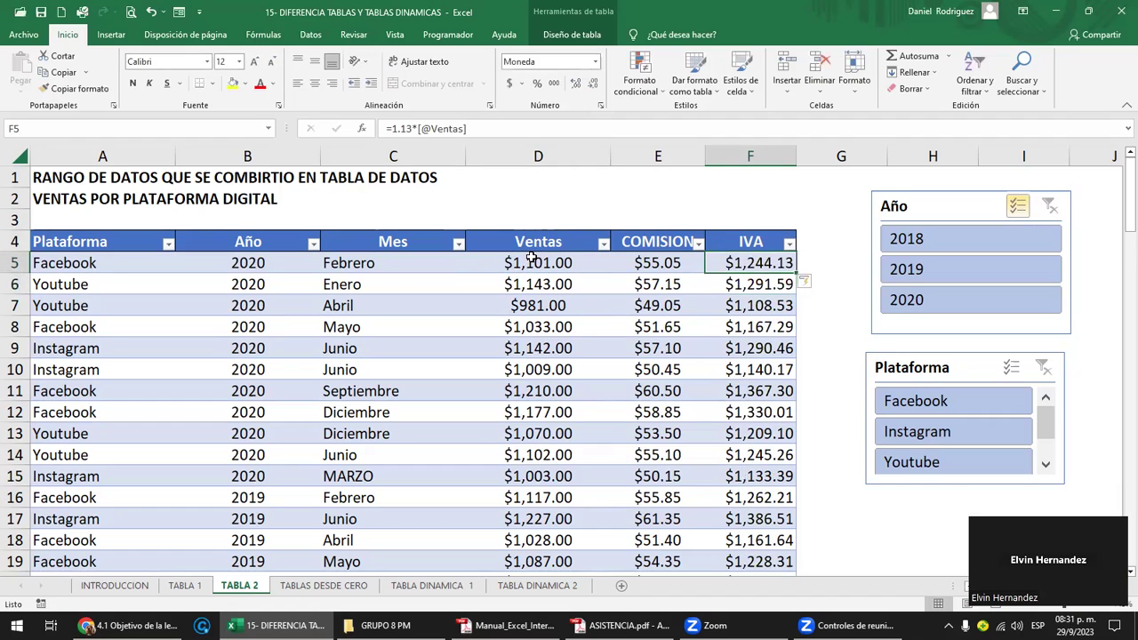
pyautogui.press('F2')
pyautogui.press('Left')
pyautogui.press('Left')
pyautogui.press('Left')
pyautogui.press('Left')
pyautogui.press('Left')
pyautogui.press('Left')
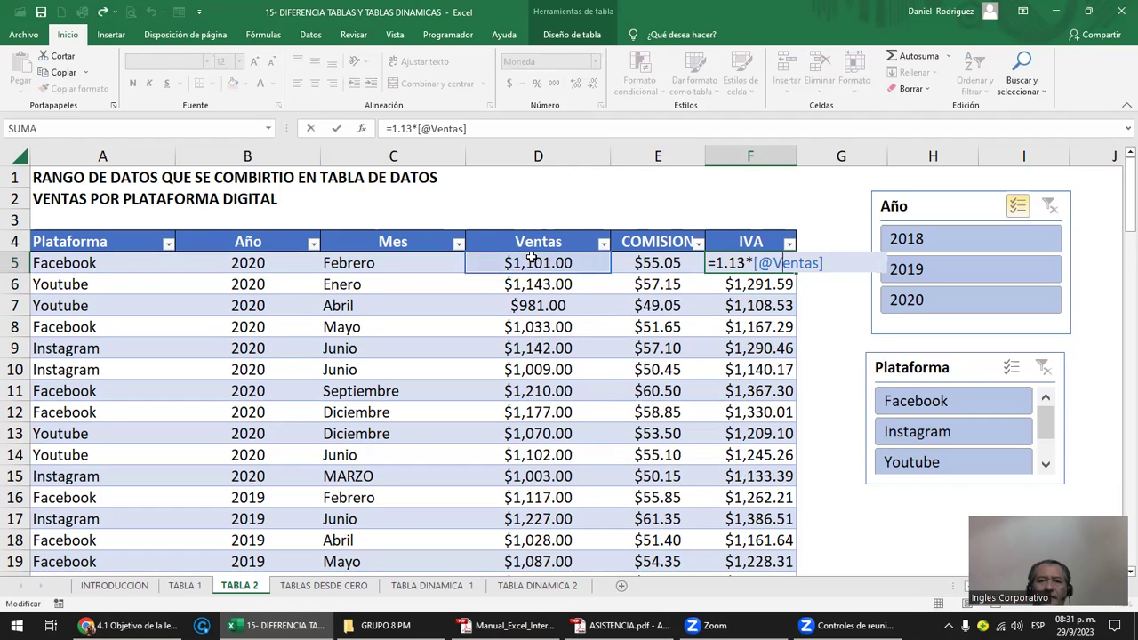
pyautogui.press('Delete')
pyautogui.write('/')
pyautogui.press('Return')
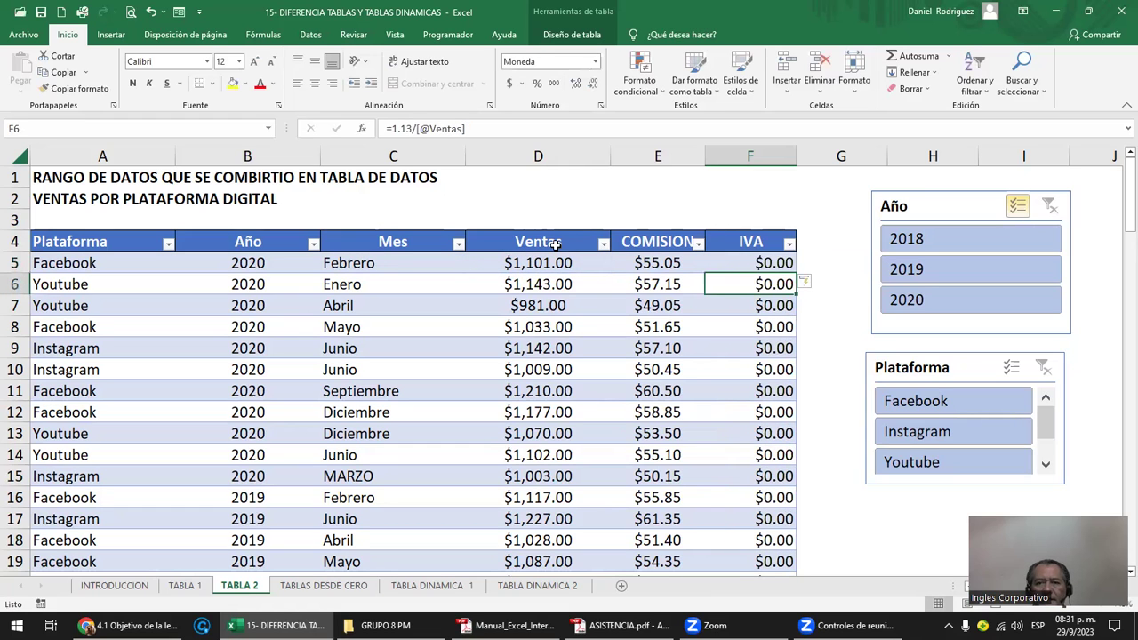
pyautogui.click(742, 257)
pyautogui.press('F2')
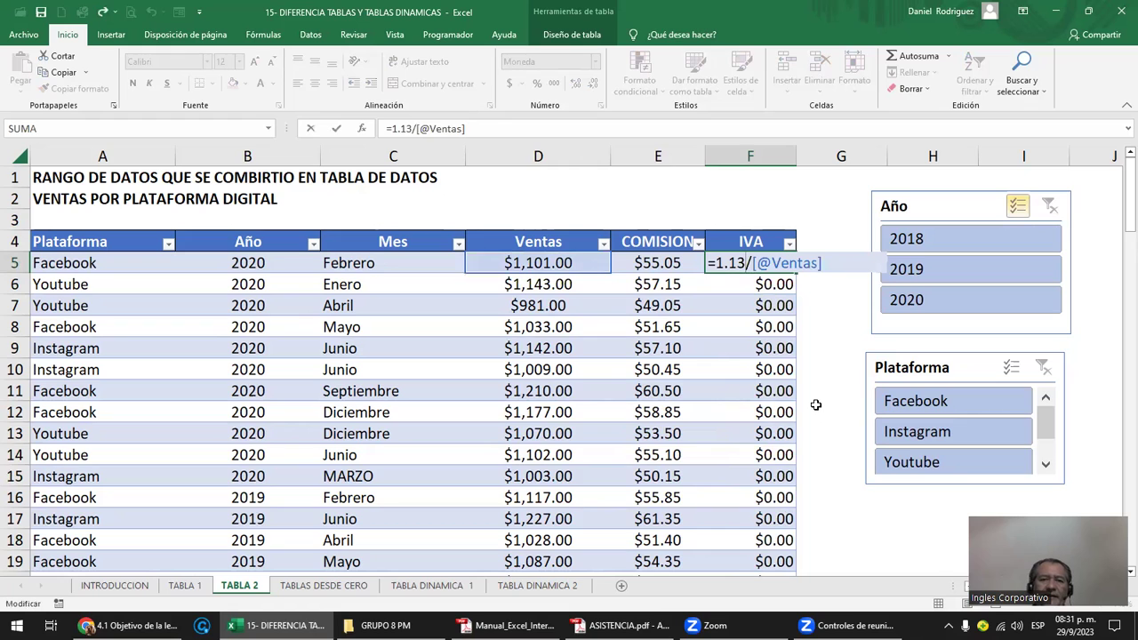
# - Put =D5 in cell D2 so it mirrors the first Ventas value, $1,101.00
pyautogui.press('Escape')
pyautogui.press('Up')
pyautogui.press('Up')
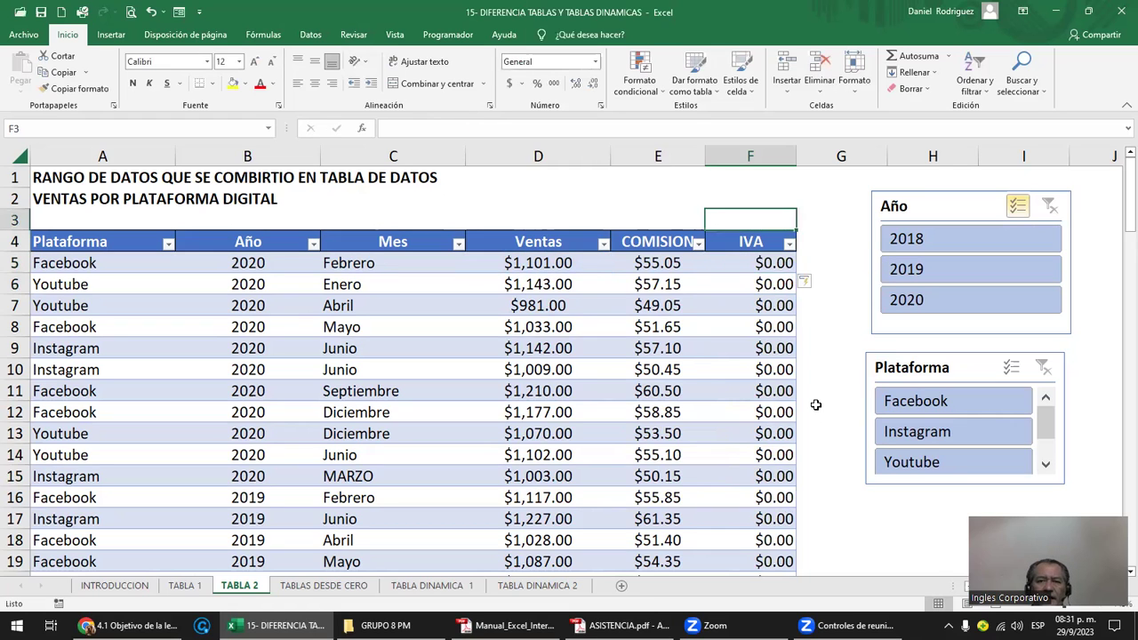
pyautogui.press('Up')
pyautogui.press('Left')
pyautogui.press('Left')
pyautogui.write('101')
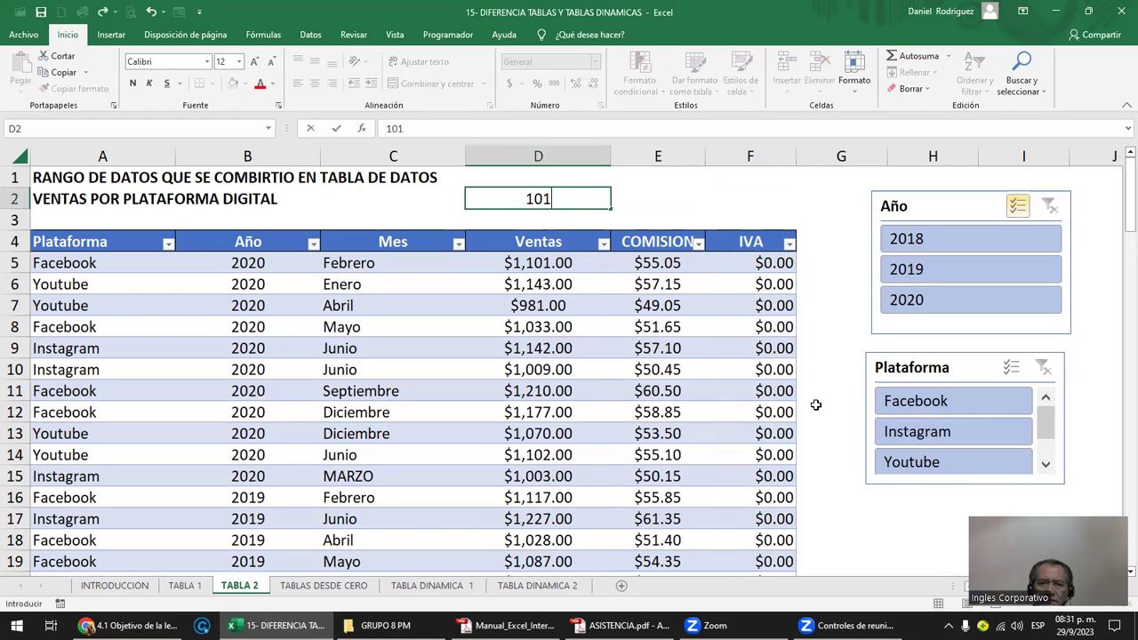
pyautogui.press('Escape')
pyautogui.write('=')
pyautogui.press('Down')
pyautogui.press('Down')
pyautogui.press('Down')
pyautogui.press('Return')
pyautogui.press('Up')
# - Enter =D2/1.13 in E2 for the pre-tax amount $974.34, removing a stray percent sign
pyautogui.press('F2')
pyautogui.press('Tab')
pyautogui.write('=')
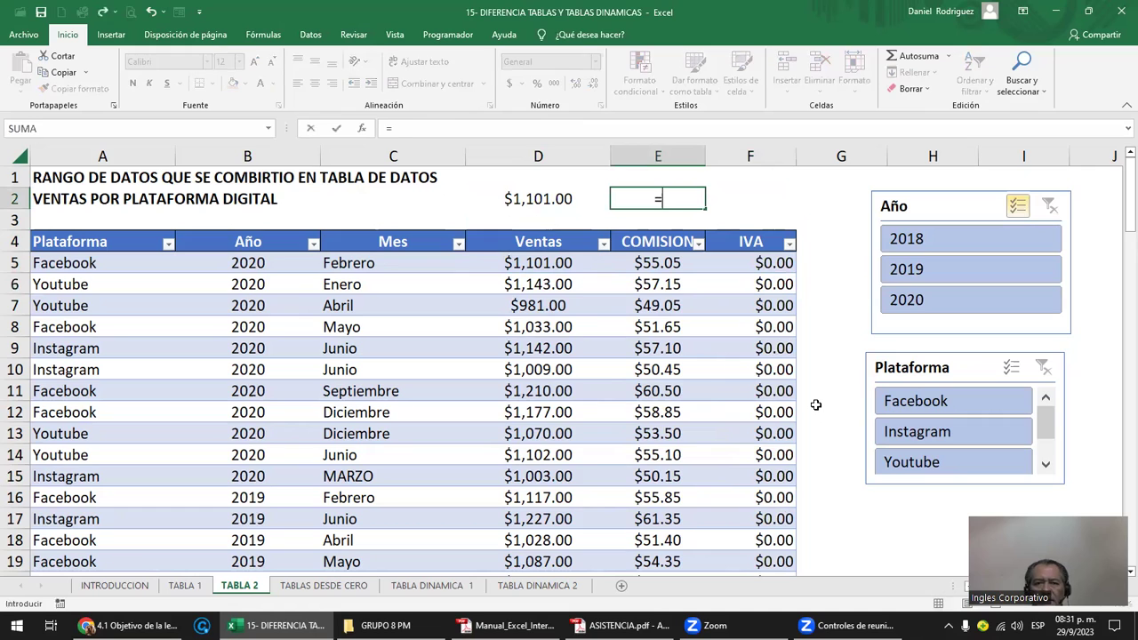
pyautogui.press('Left')
pyautogui.write('/1.13')
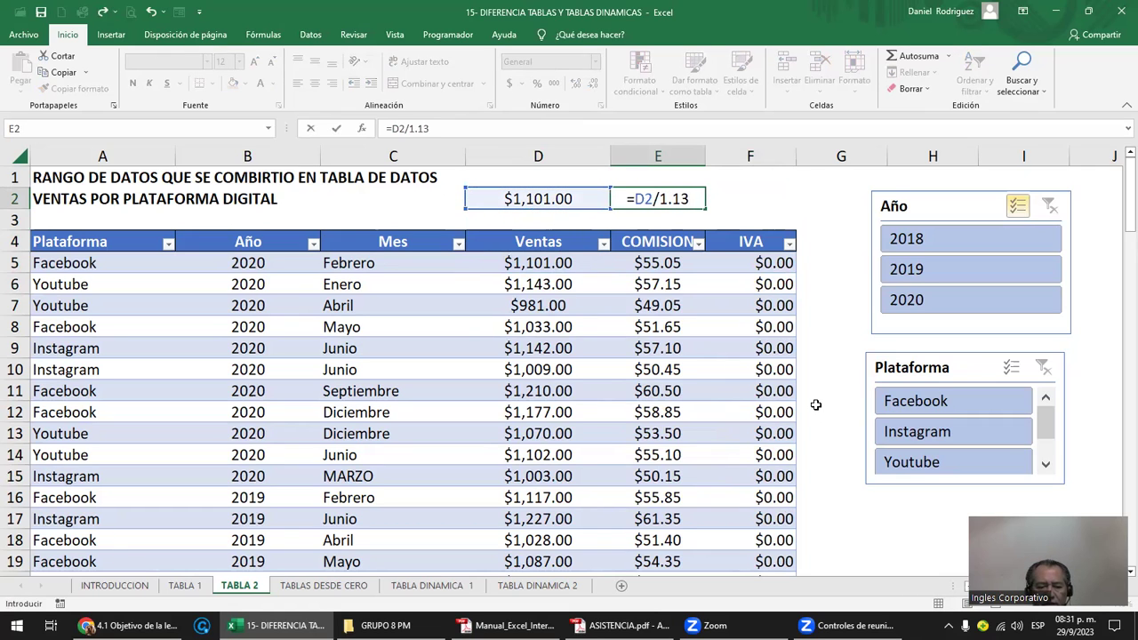
pyautogui.write('%')
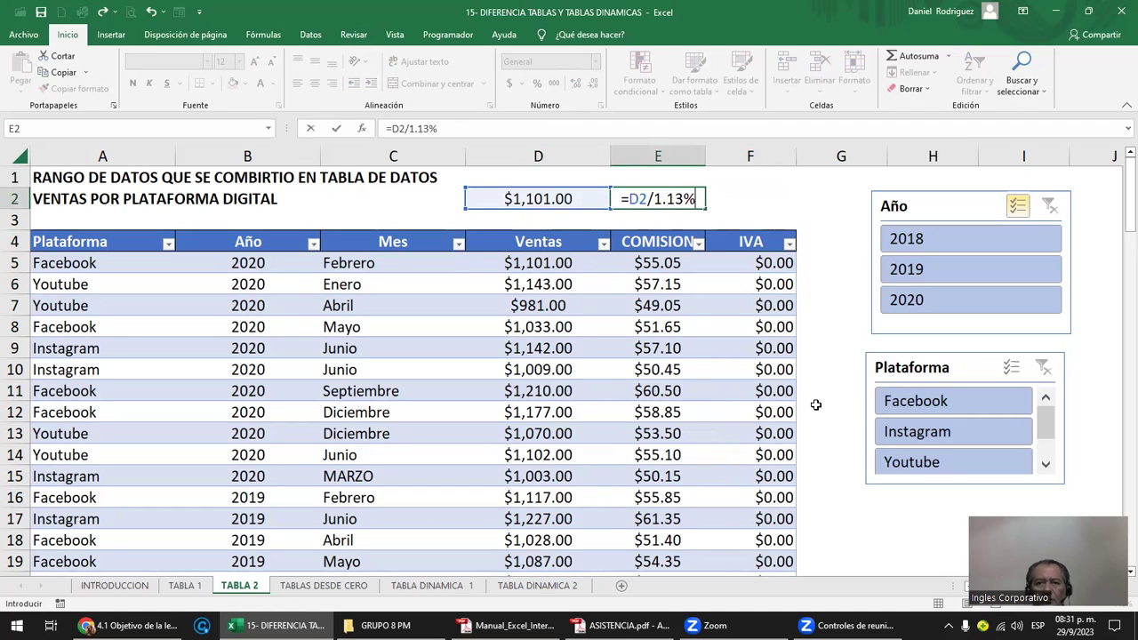
pyautogui.press('Return')
pyautogui.press('Up')
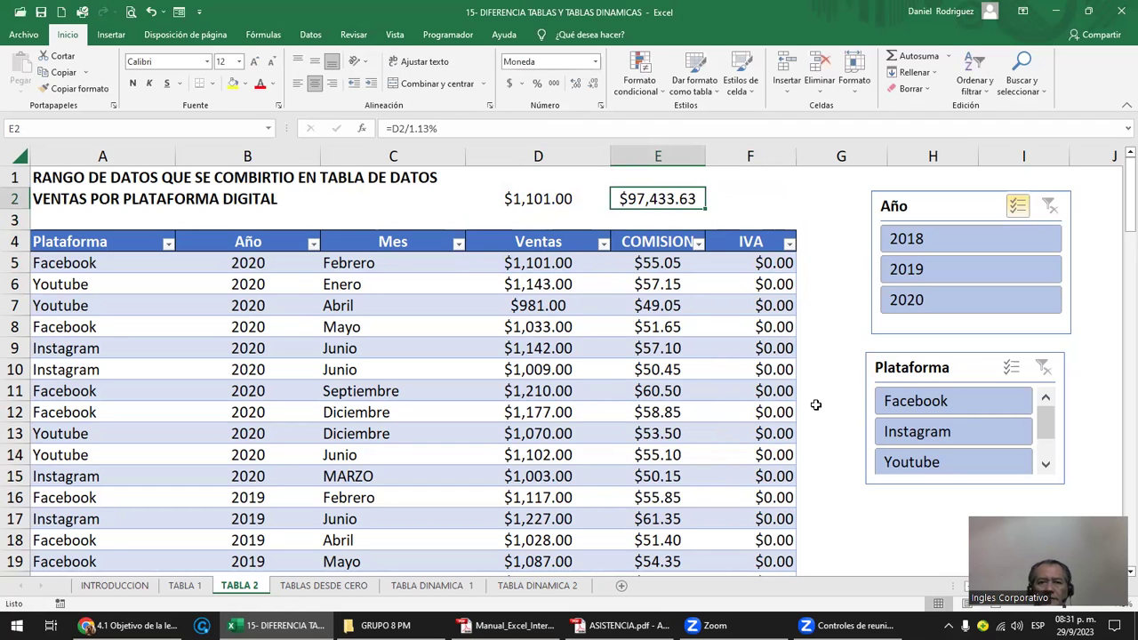
pyautogui.press('F2')
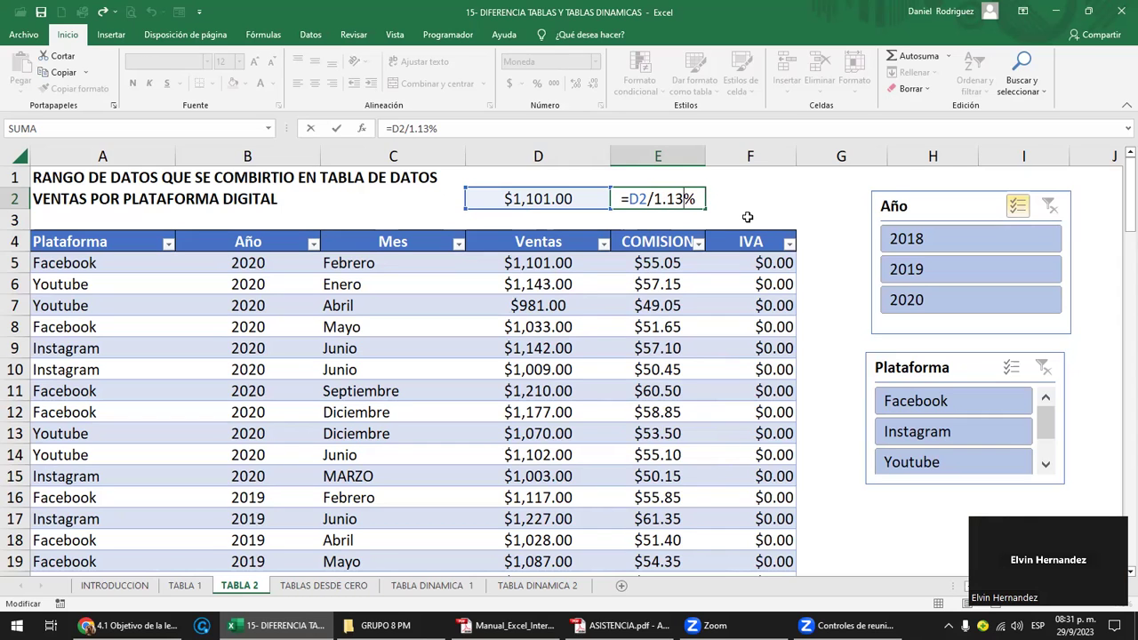
pyautogui.hotkey('ctrl', 'Return')
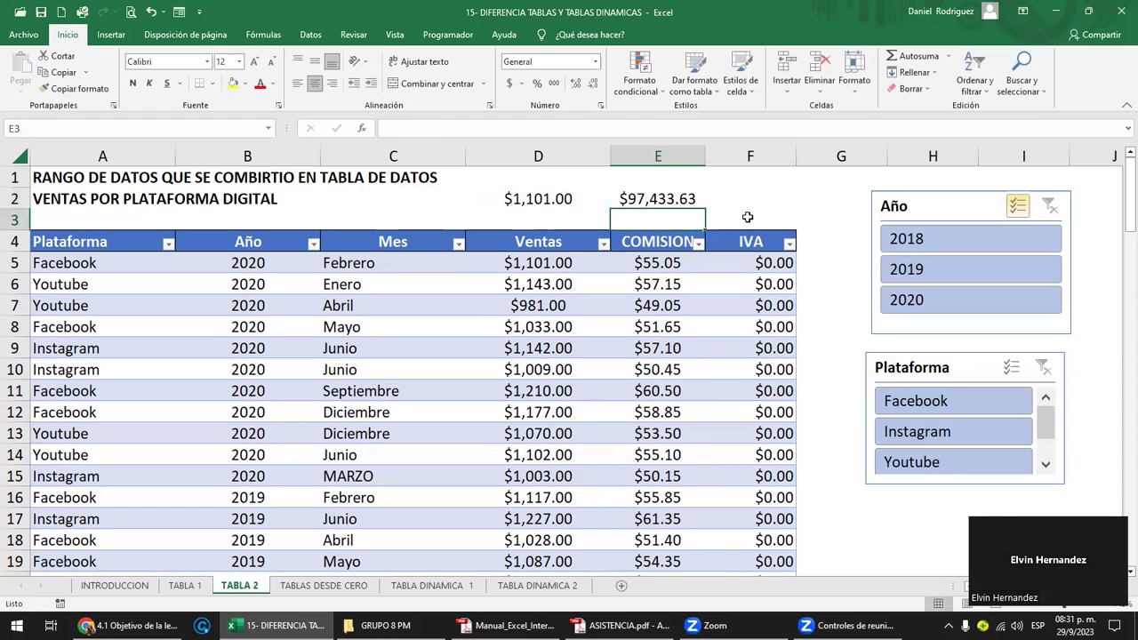
pyautogui.press('F2')
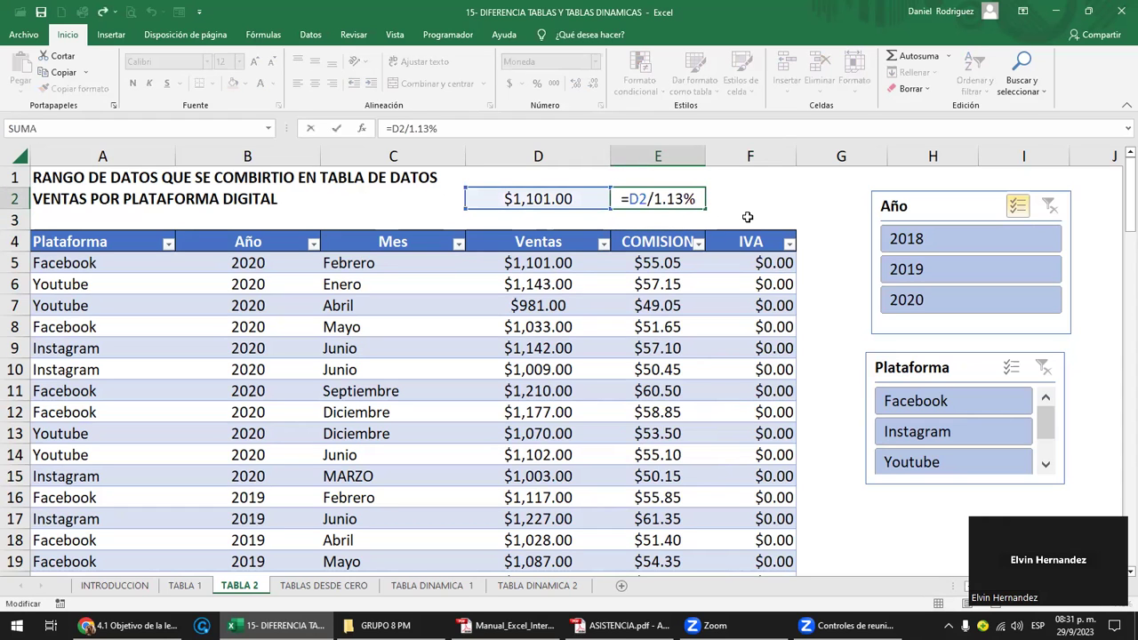
pyautogui.hotkey('ctrl', 'Return')
pyautogui.press('F2')
pyautogui.press('BackSpace')
pyautogui.hotkey('ctrl', 'Return')
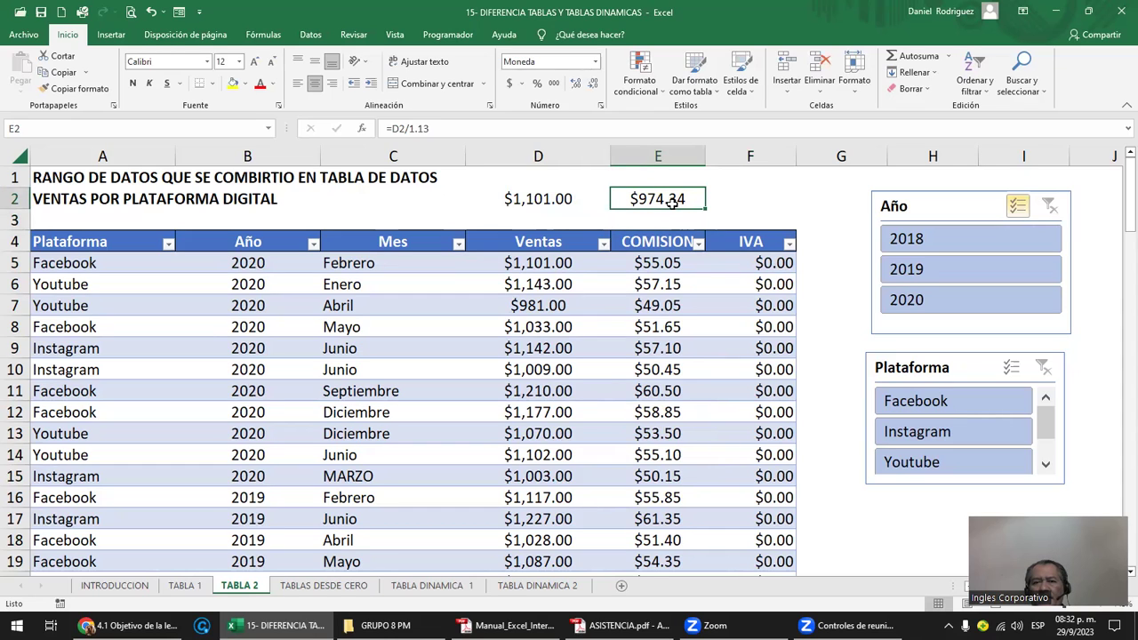
# - Enter =D2*13% in E1 for the $143.13 tax, then select E1 with D2
pyautogui.click(663, 180)
pyautogui.write('=')
pyautogui.click(547, 196)
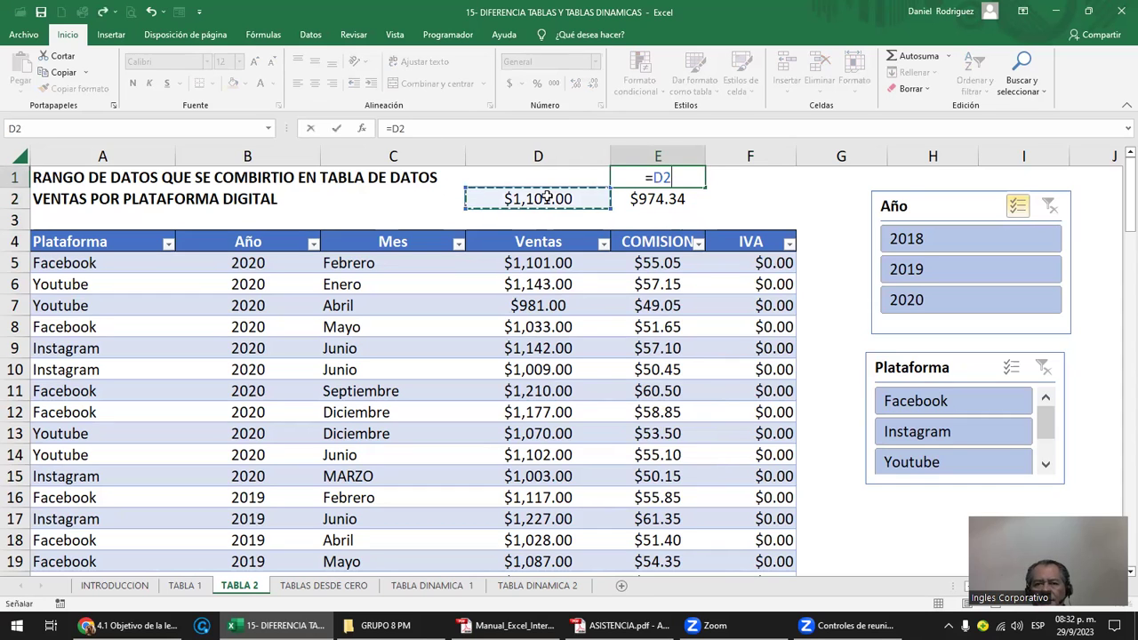
pyautogui.write('*13')
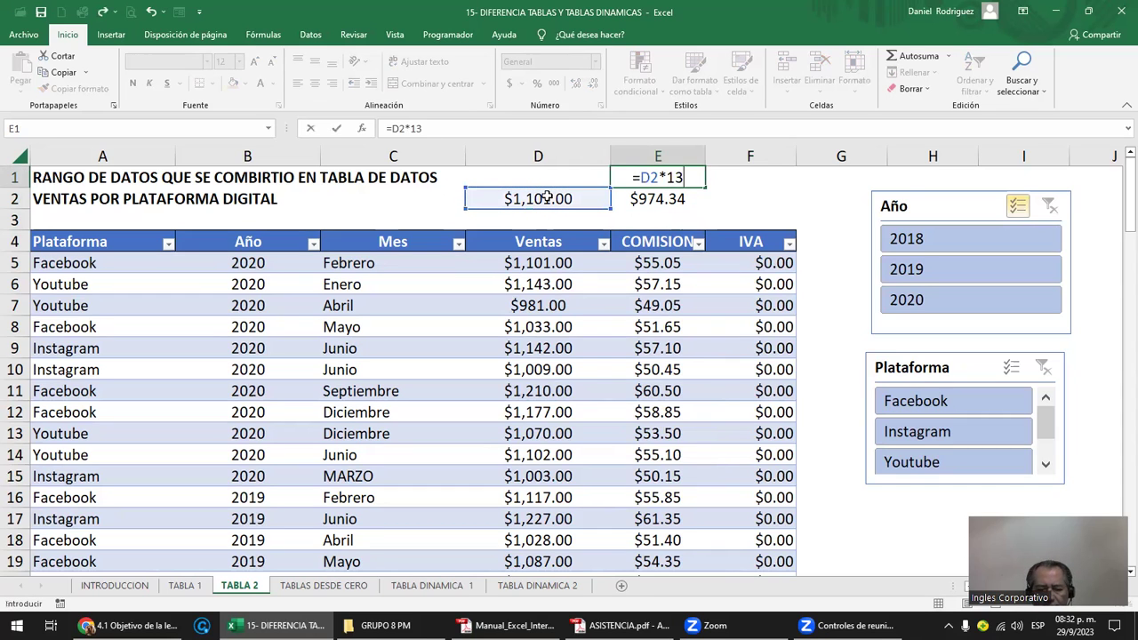
pyautogui.write('%')
pyautogui.press('Return')
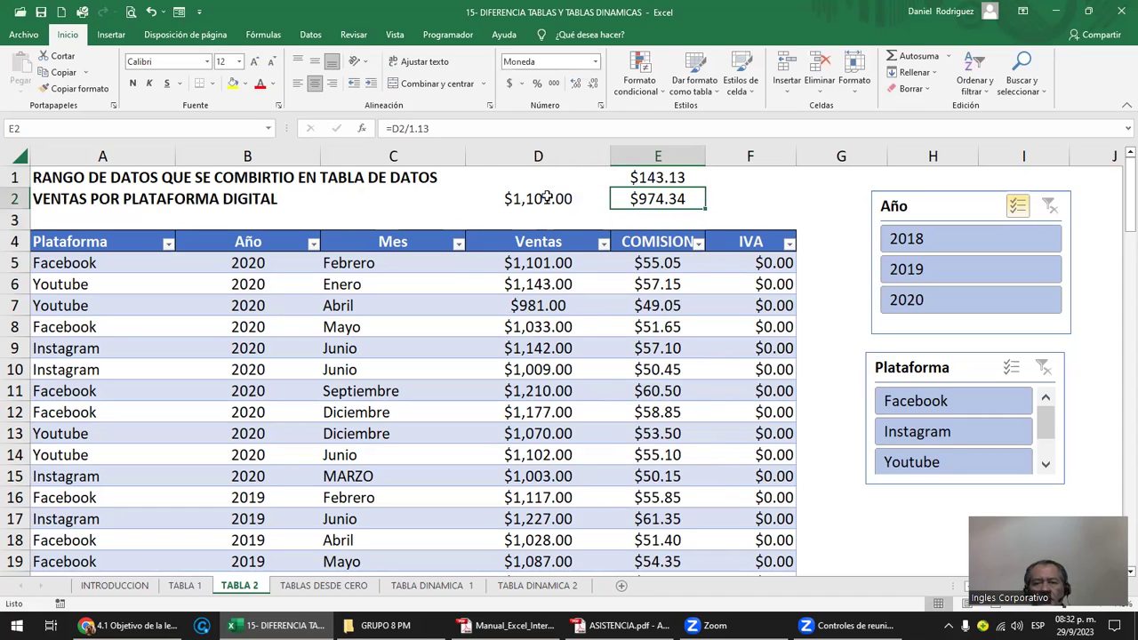
pyautogui.click(653, 177)
pyautogui.keyDown('ctrl'); pyautogui.click(549, 196); pyautogui.keyUp('ctrl')
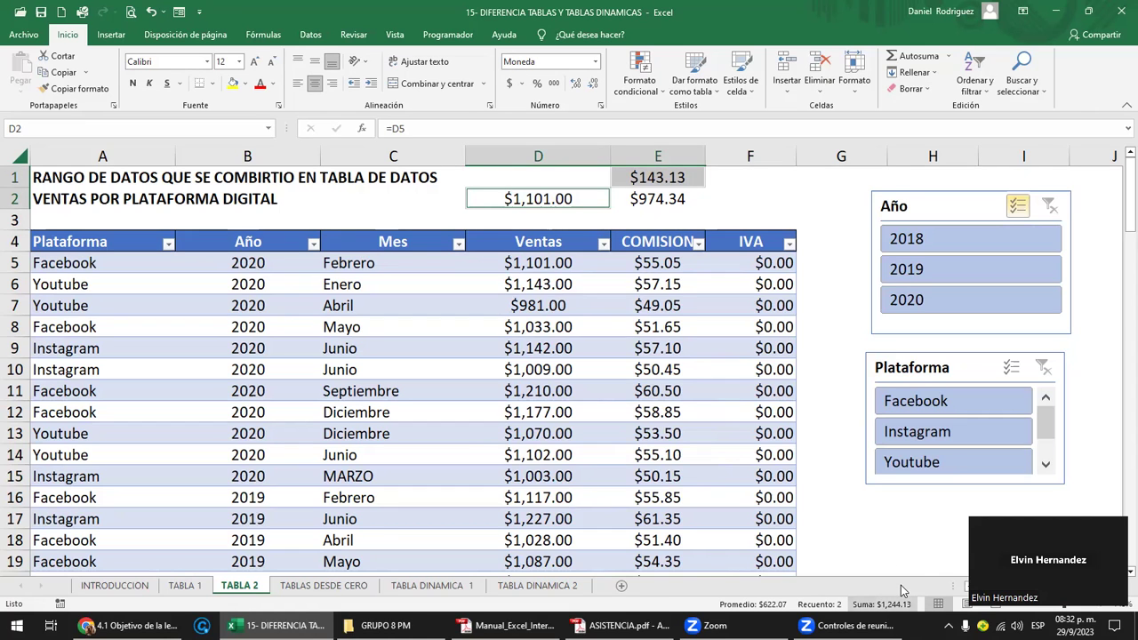
pyautogui.click(749, 254)
pyautogui.hotkey('ctrl', 'Down')
pyautogui.hotkey('ctrl', 'Home')
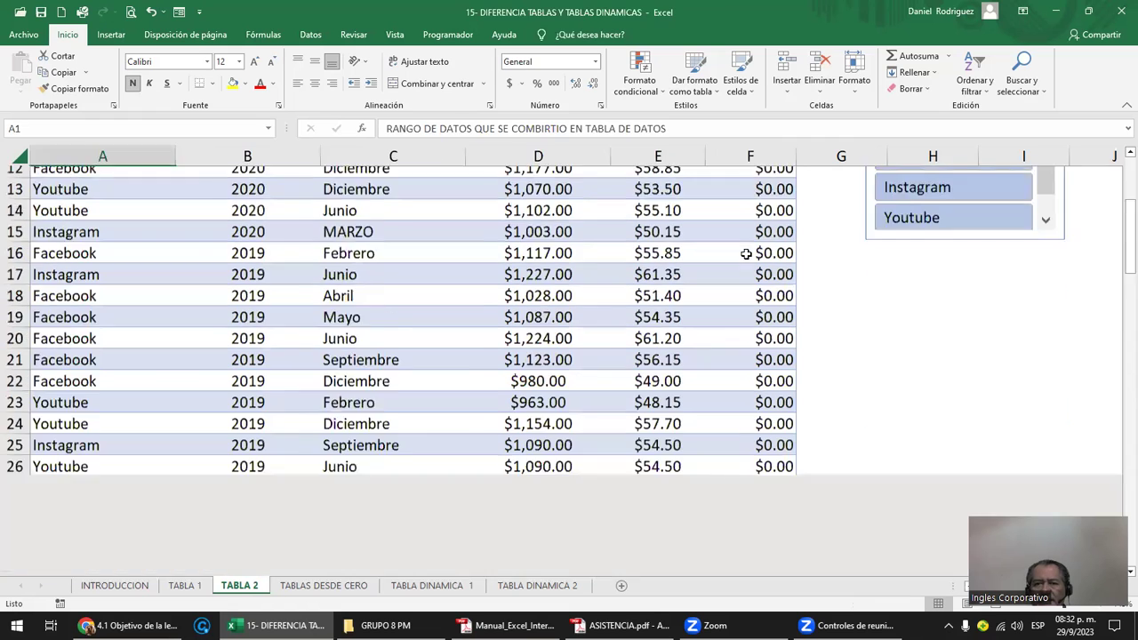
pyautogui.doubleClick(749, 258)
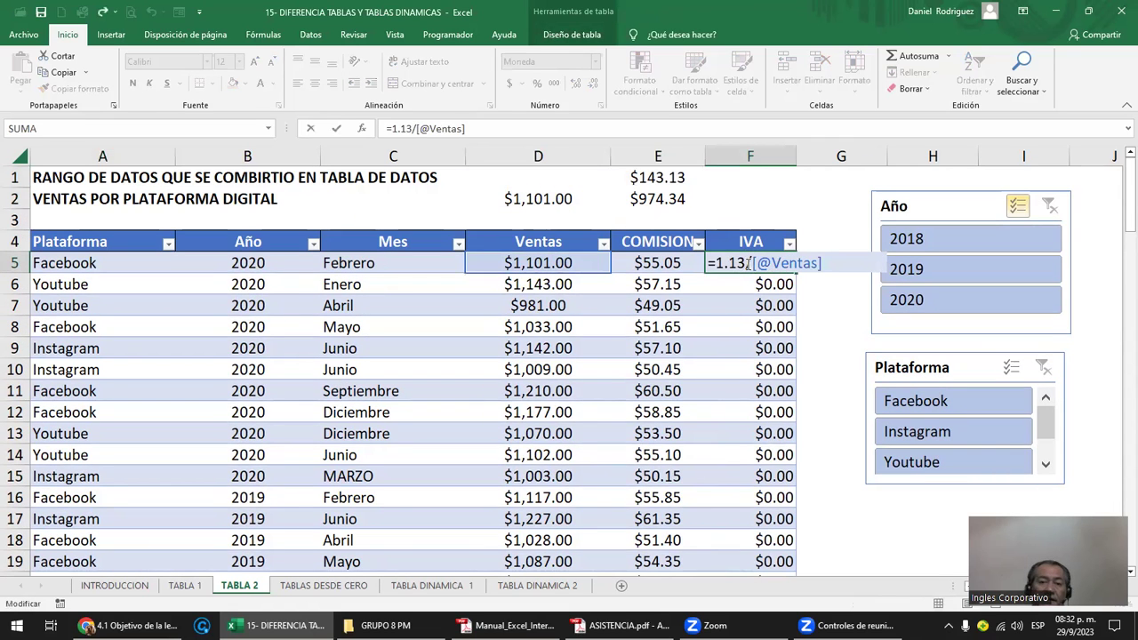
pyautogui.click(719, 264)
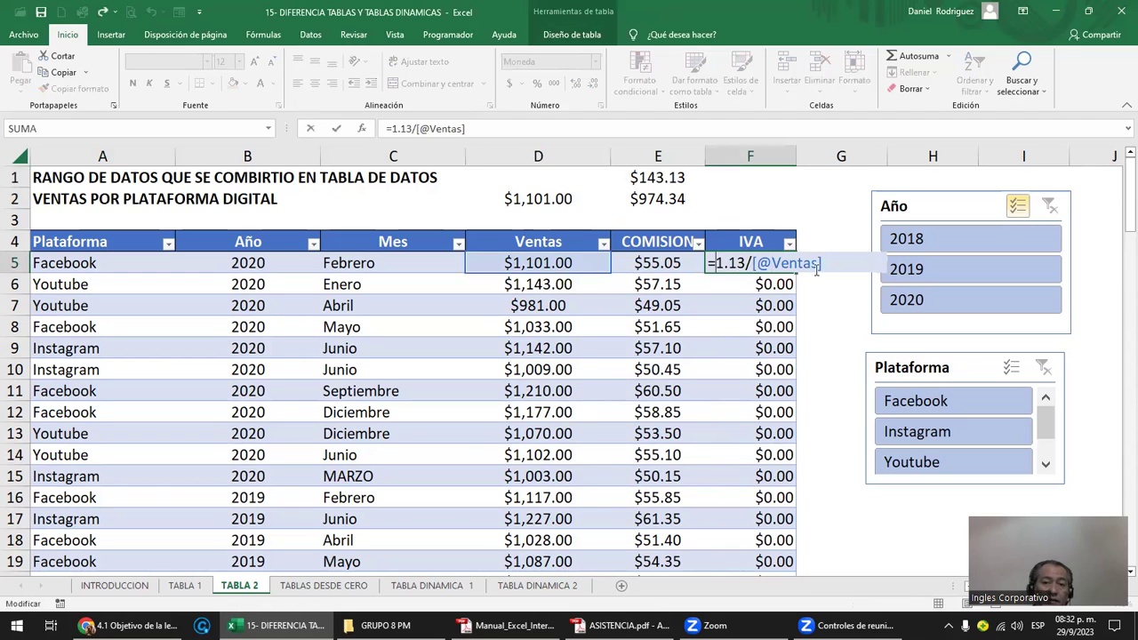
pyautogui.press('Delete')
pyautogui.press('Delete')
pyautogui.press('Delete')
pyautogui.hotkey('shift', 'End')
pyautogui.press('Delete')
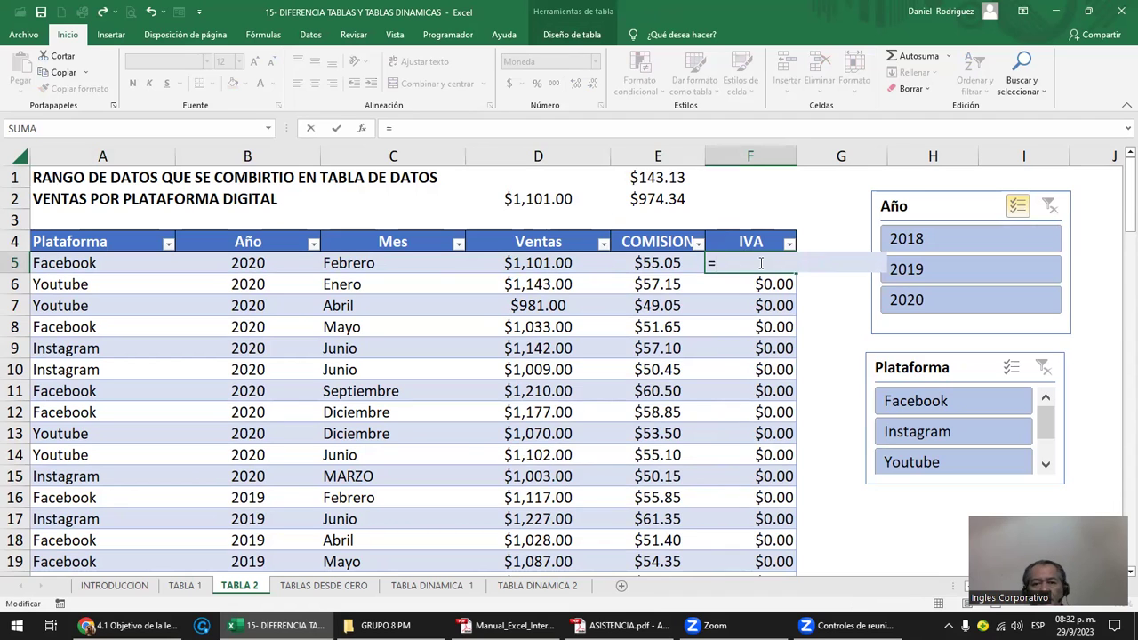
pyautogui.click(534, 264)
pyautogui.write('*13')
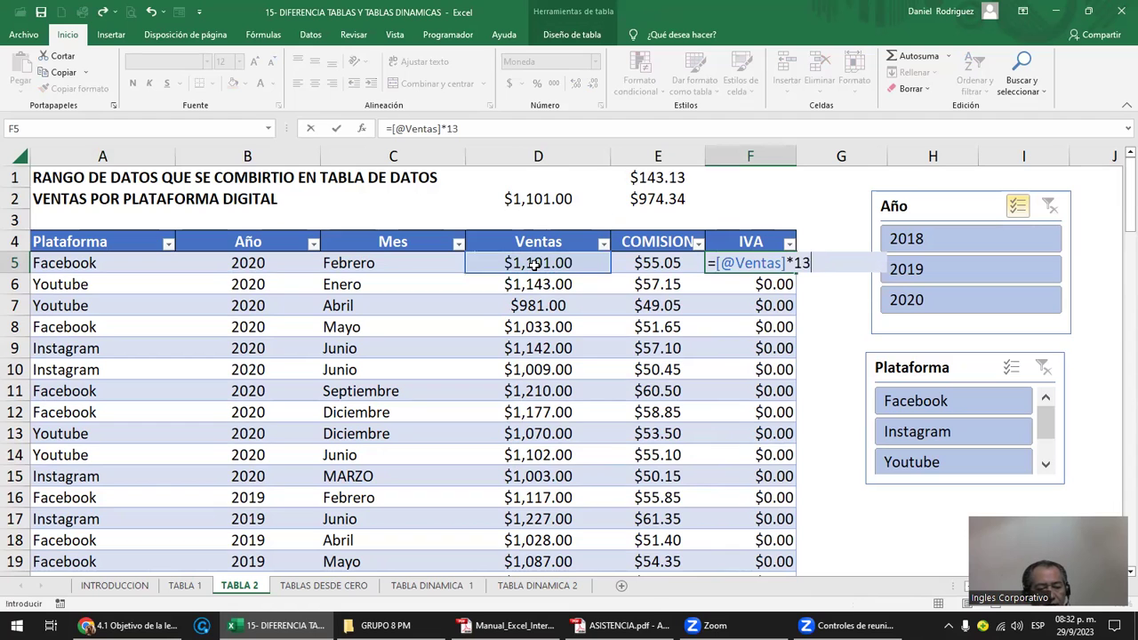
pyautogui.write('%')
pyautogui.press('Return')
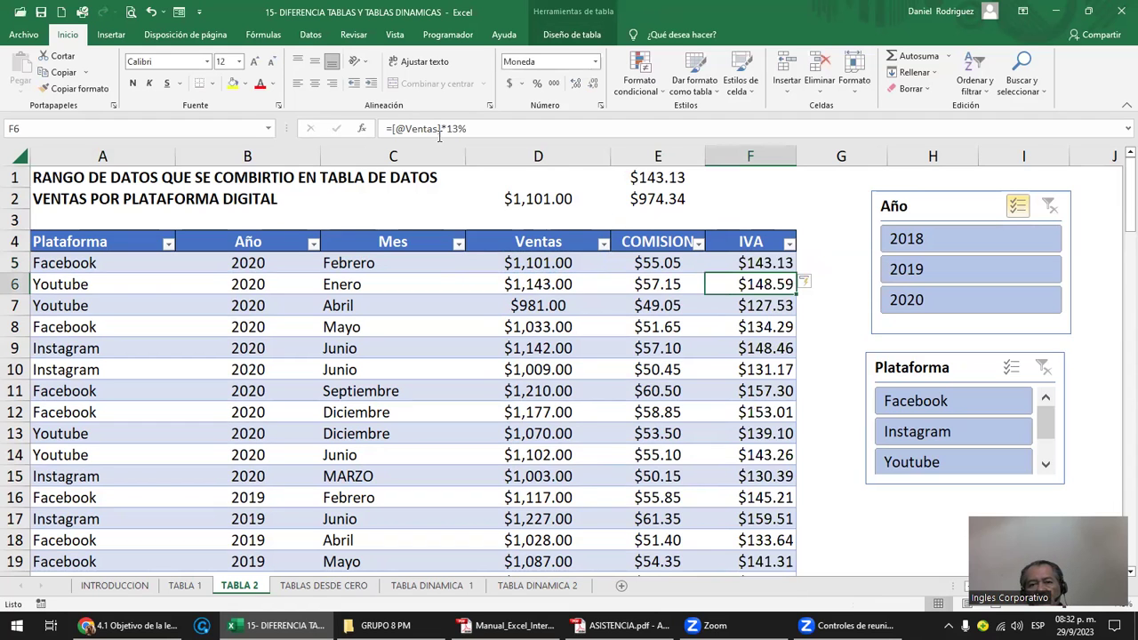
# - Delete the stray figures in D1:E2 and review the COMISION and IVA columns down to the Total row
pyautogui.moveTo(529, 177); pyautogui.dragTo(633, 197)
pyautogui.press('Delete')
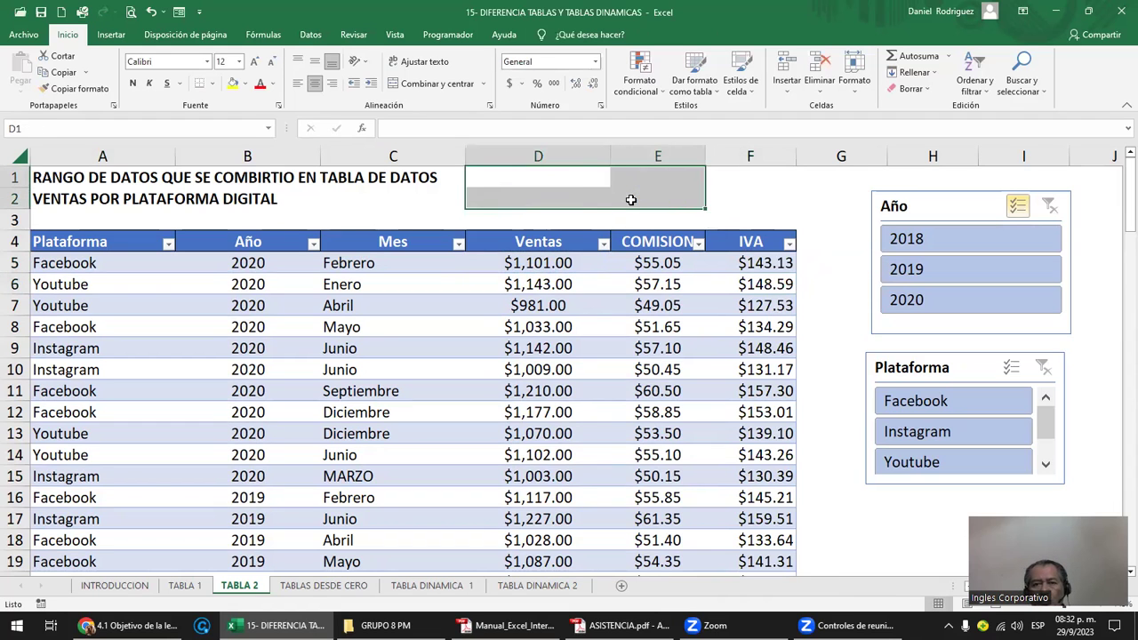
pyautogui.click(756, 262)
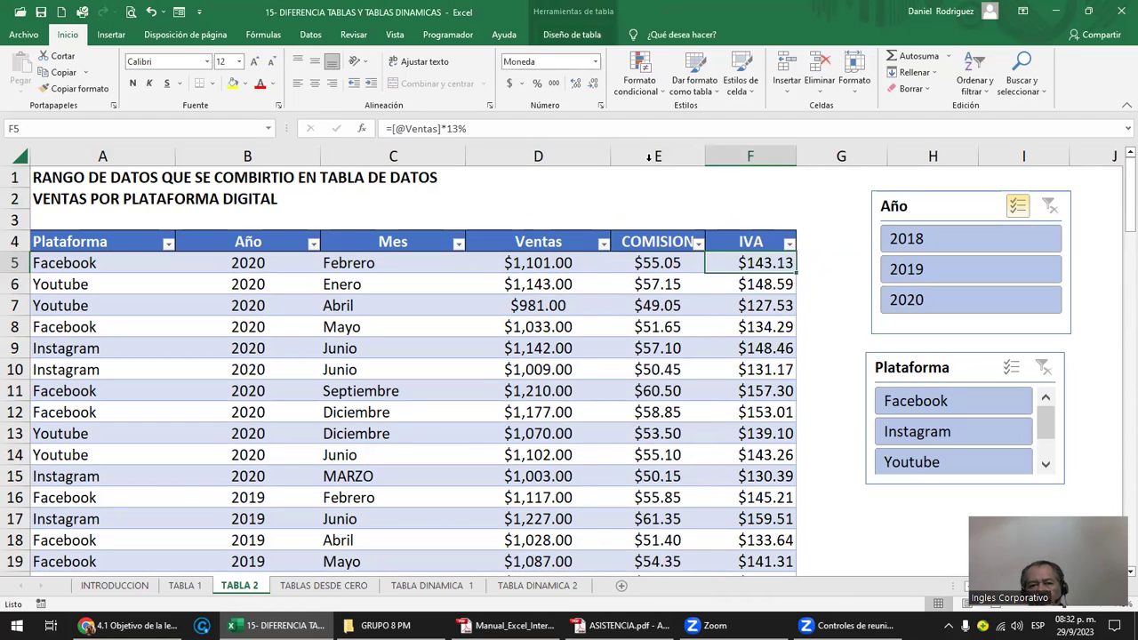
pyautogui.moveTo(654, 157); pyautogui.dragTo(746, 156)
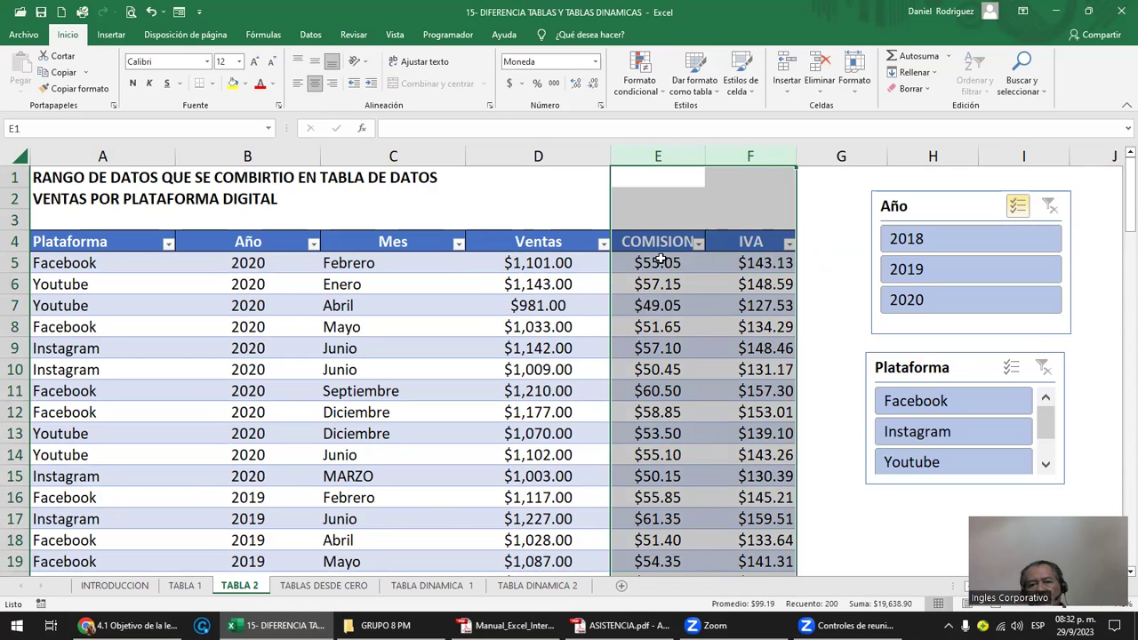
pyautogui.moveTo(656, 157); pyautogui.dragTo(724, 156)
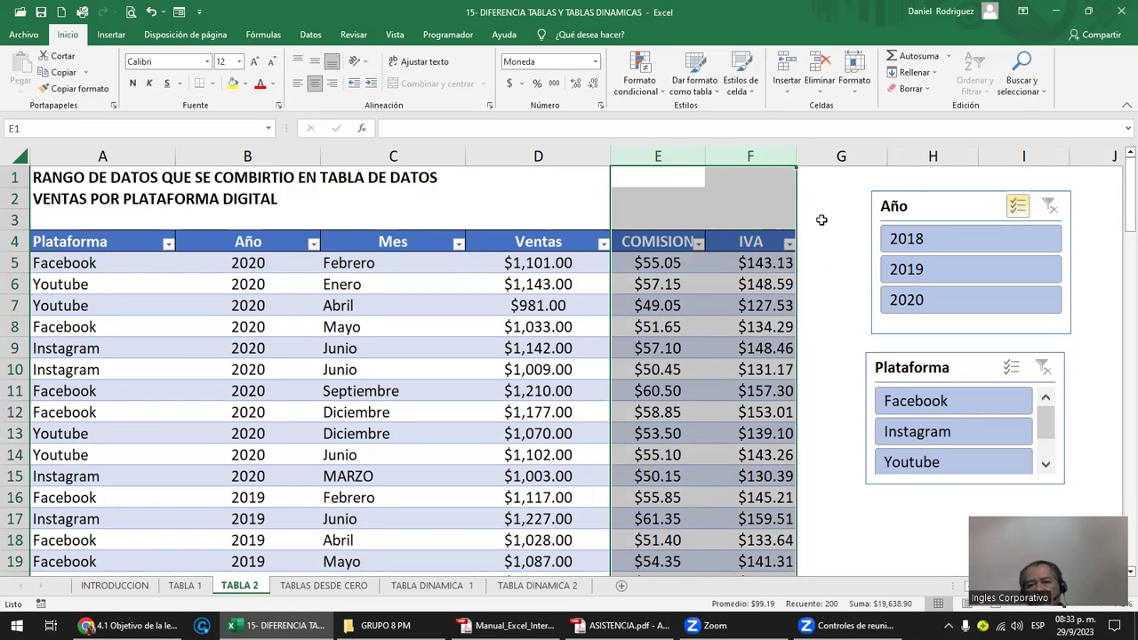
pyautogui.click(656, 262)
pyautogui.scroll(-2, 656, 263)
pyautogui.scroll(-4, 656, 262)
pyautogui.scroll(-3, 656, 262)
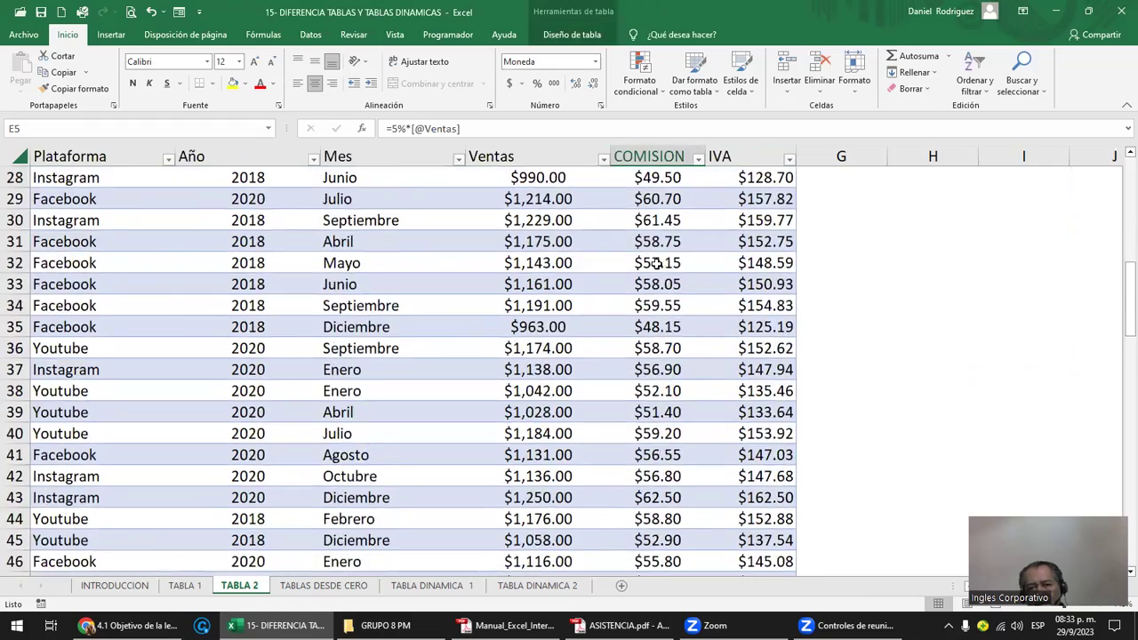
pyautogui.scroll(-4, 657, 262)
pyautogui.scroll(-5, 656, 262)
pyautogui.scroll(-5, 656, 263)
pyautogui.scroll(-4, 656, 262)
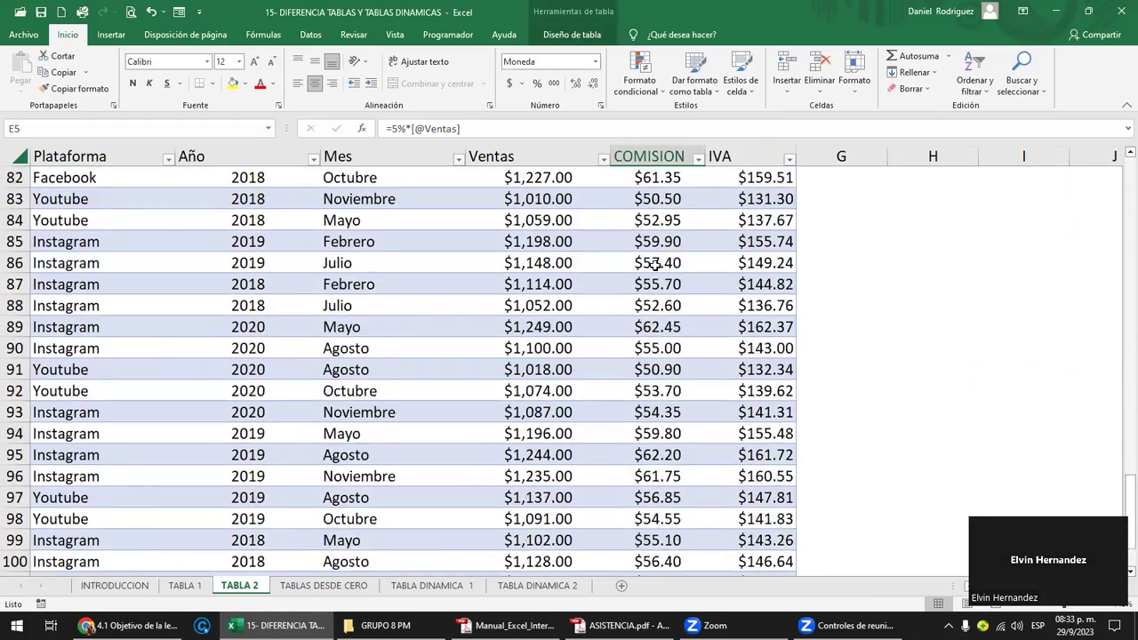
pyautogui.scroll(-5, 656, 262)
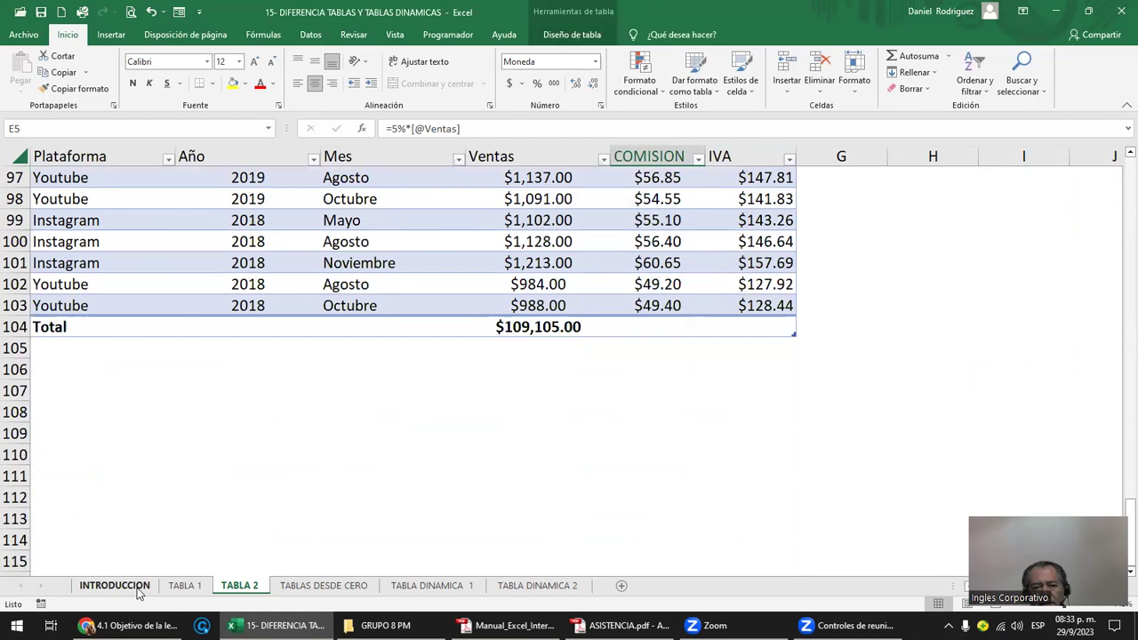
# - Go to the INTRODUCCION sheet and view the plain TABLA beside the TABLA DINAMICA example
pyautogui.click(114, 585)
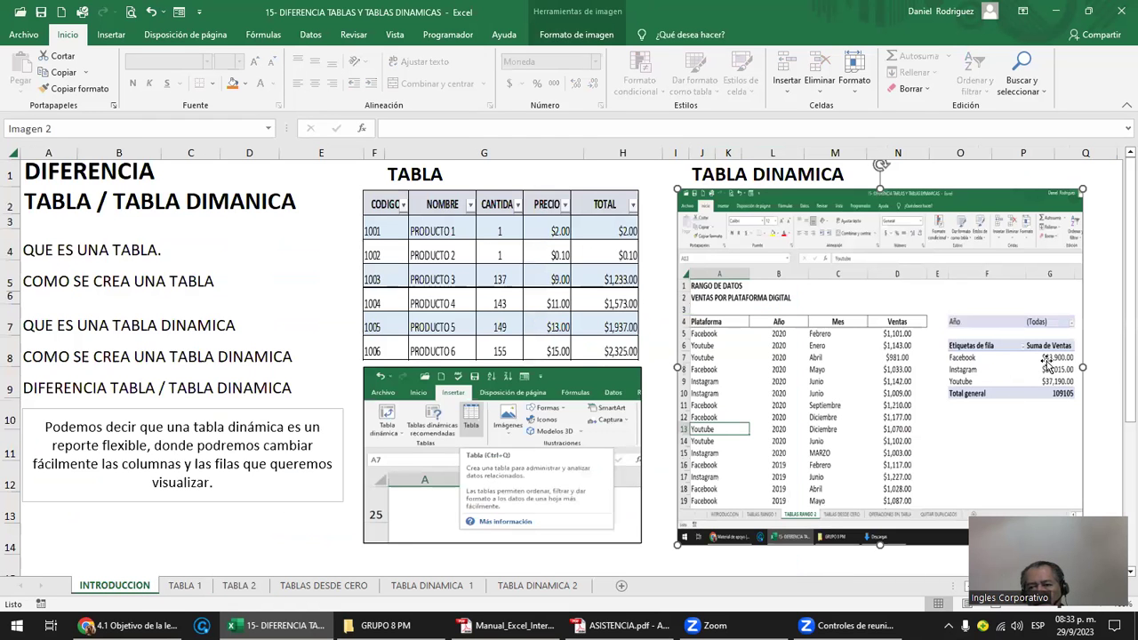
pyautogui.click(1098, 363)
pyautogui.keyDown('ctrl'); pyautogui.scroll(2, 1009, 409); pyautogui.keyUp('ctrl')
pyautogui.keyDown('ctrl'); pyautogui.scroll(2, 1009, 409); pyautogui.keyUp('ctrl')
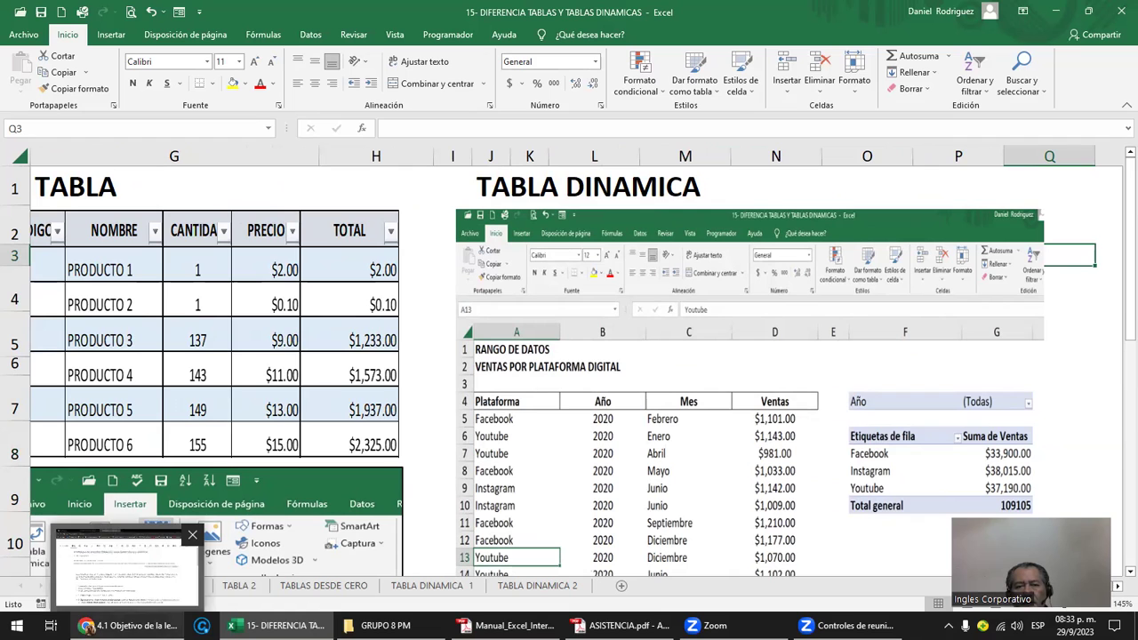
pyautogui.click(414, 418)
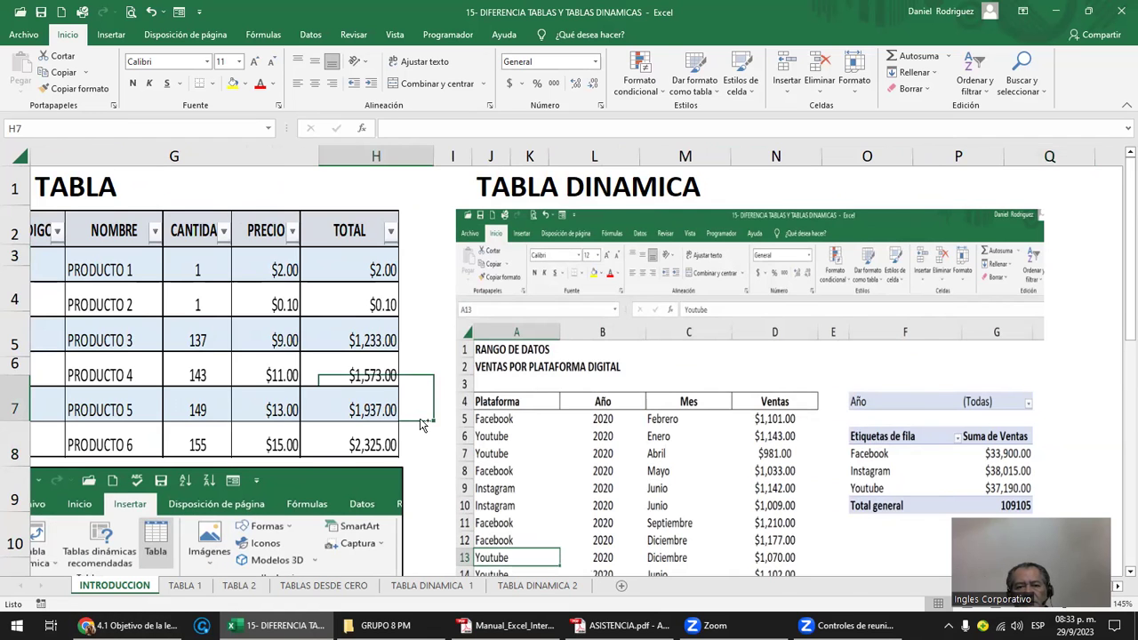
pyautogui.keyDown('ctrl'); pyautogui.scroll(-2, 425, 431); pyautogui.keyUp('ctrl')
pyautogui.keyDown('ctrl'); pyautogui.scroll(-1, 425, 430); pyautogui.keyUp('ctrl')
pyautogui.keyDown('ctrl'); pyautogui.scroll(-1, 424, 429); pyautogui.keyUp('ctrl')
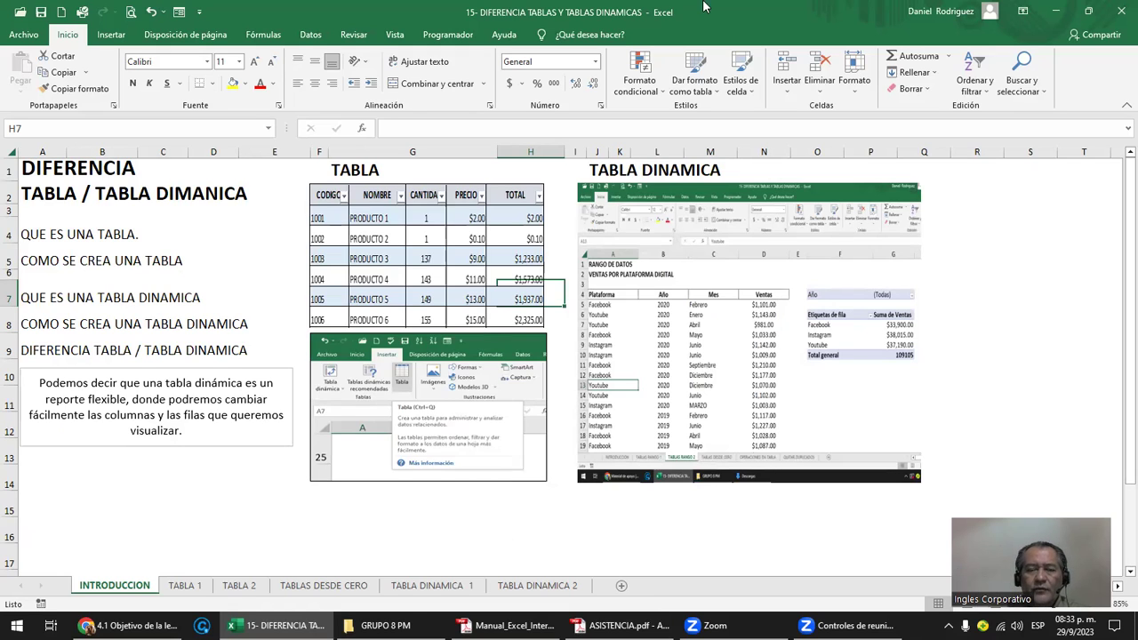
# - On TABLA DINAMICA 1, select A4:F14, then add a TOTAL header in G4 and undo it
pyautogui.click(433, 587)
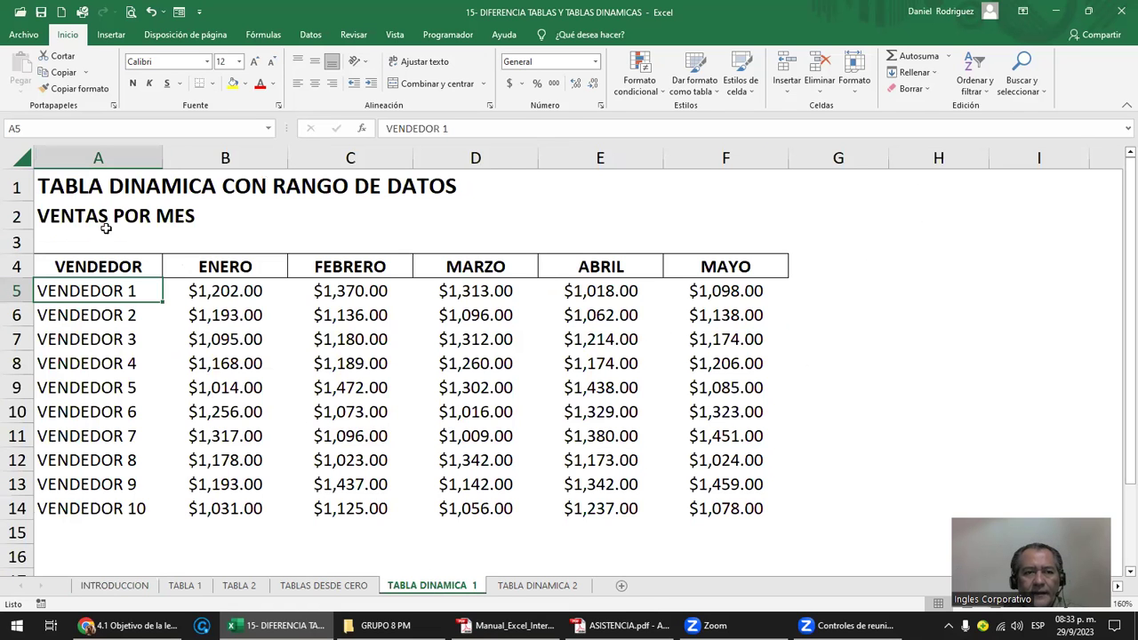
pyautogui.click(74, 192)
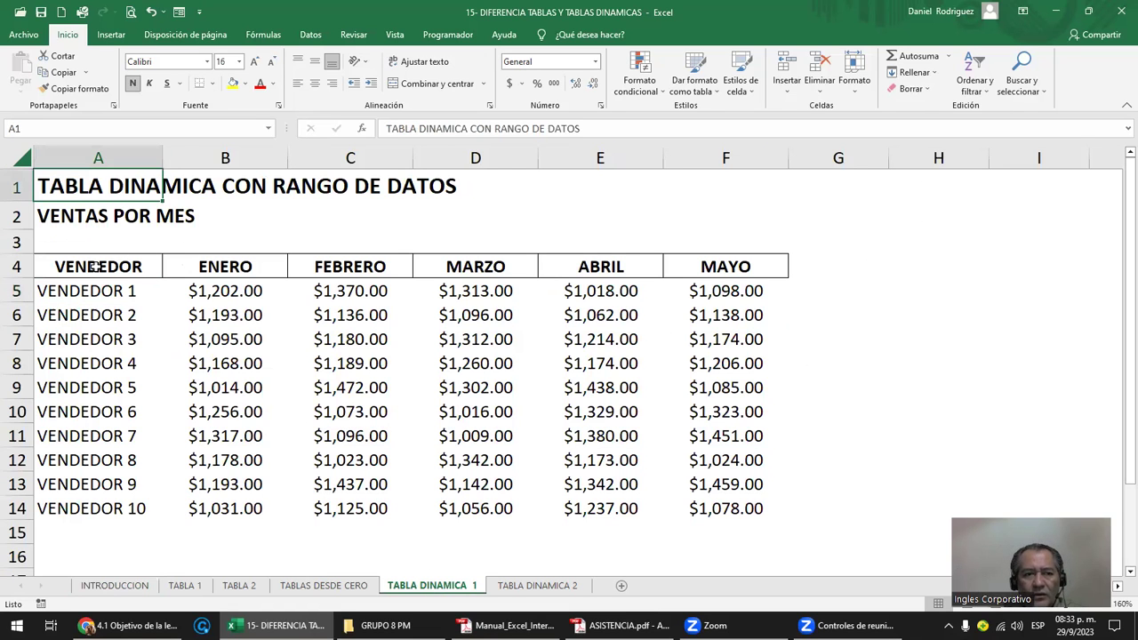
pyautogui.moveTo(101, 267); pyautogui.dragTo(718, 511)
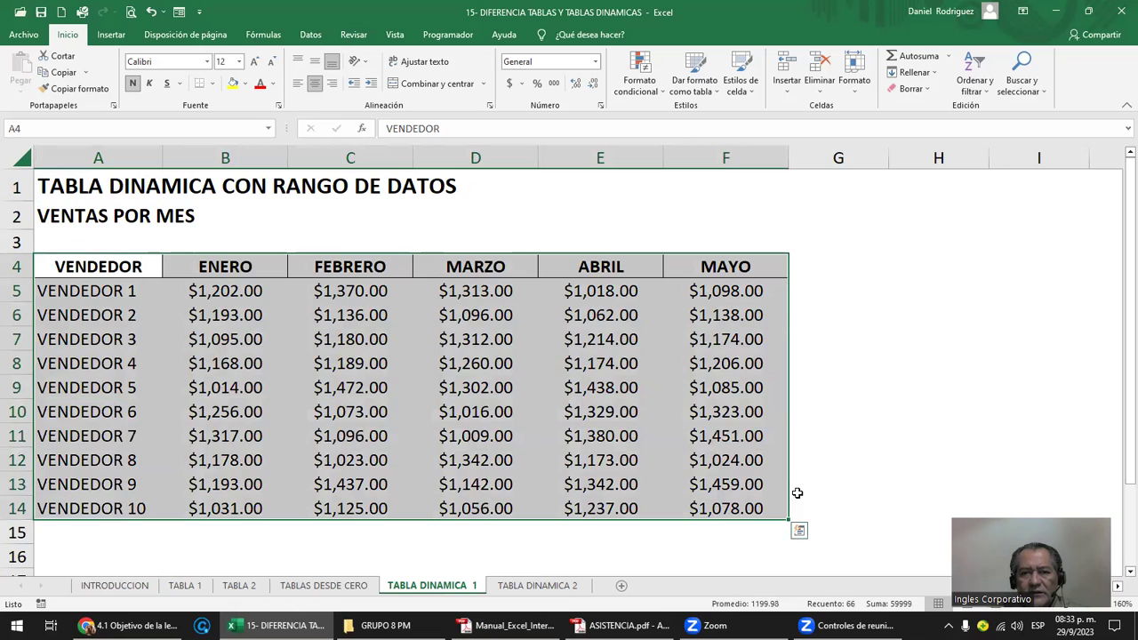
pyautogui.click(807, 264)
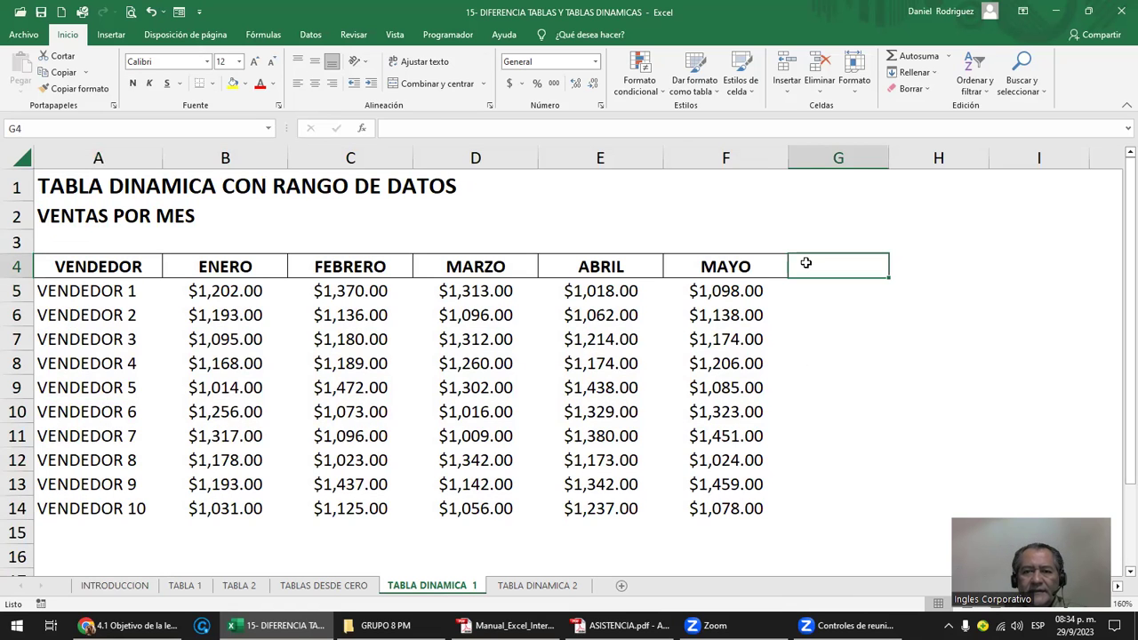
pyautogui.write('TOTAL')
pyautogui.press('Return')
pyautogui.press('Up')
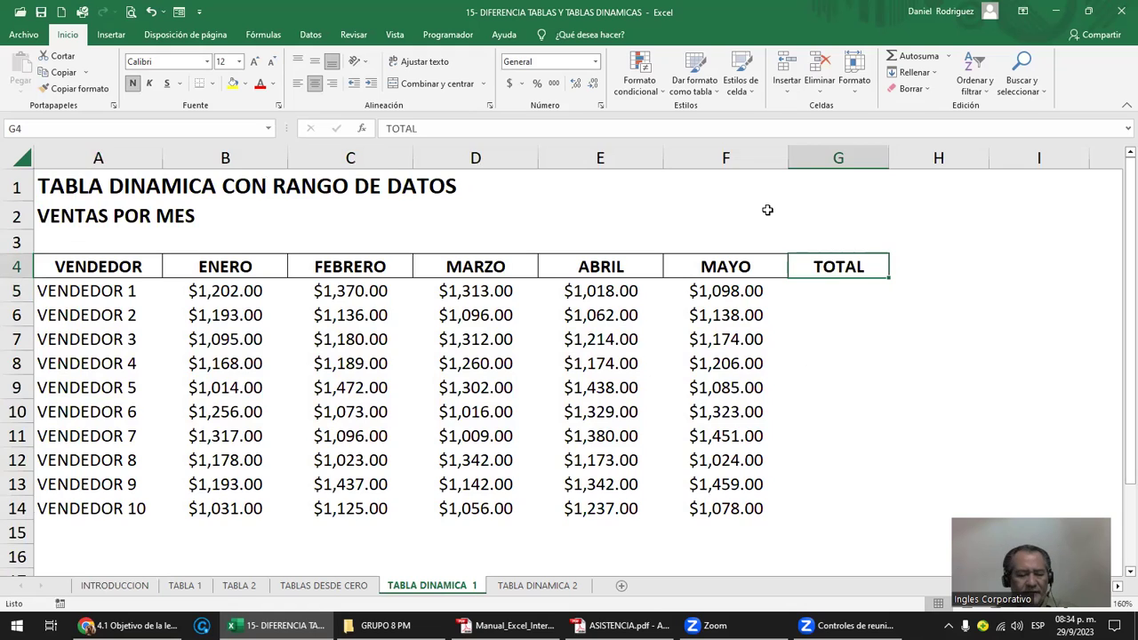
pyautogui.hotkey('ctrl', 'z')
# - Reselect the A4:F14 vendor sales data and pick cell G4 beside the headers
pyautogui.click(833, 319)
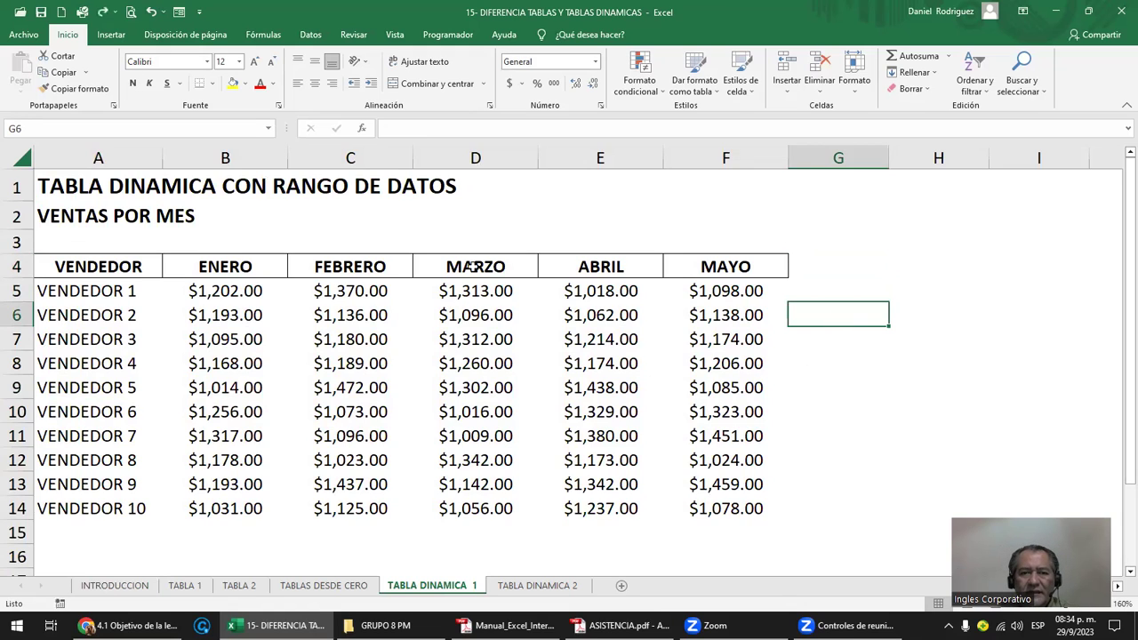
pyautogui.click(106, 275)
pyautogui.moveTo(103, 266)
pyautogui.mouseDown()
pyautogui.moveTo(674, 348)
pyautogui.moveTo(737, 496)
pyautogui.moveTo(730, 480)
pyautogui.mouseUp()
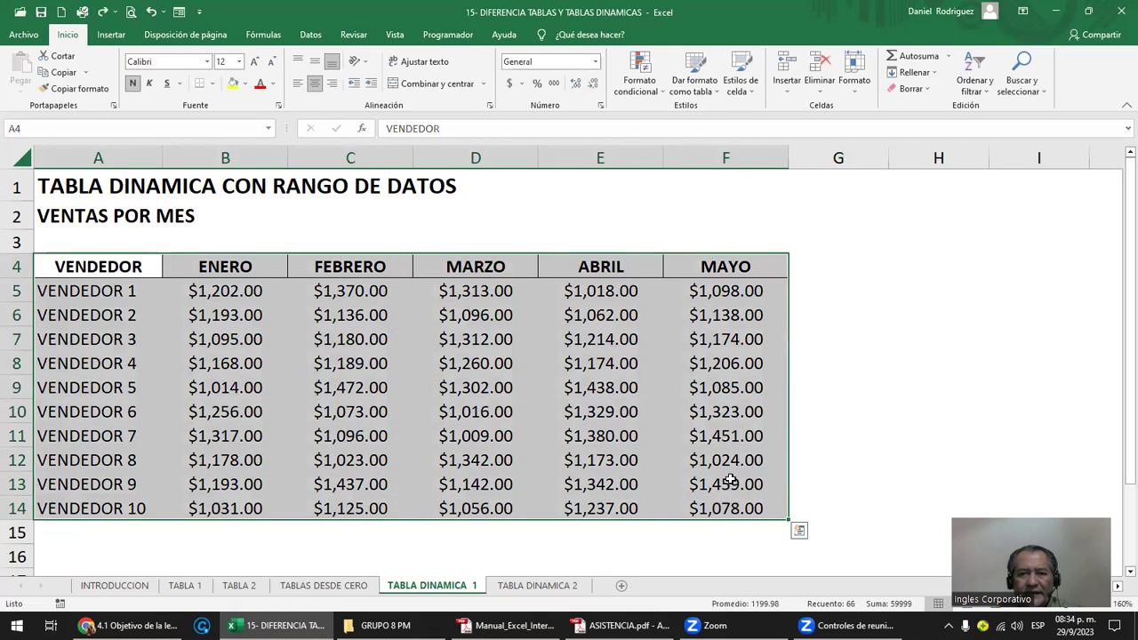
pyautogui.click(839, 270)
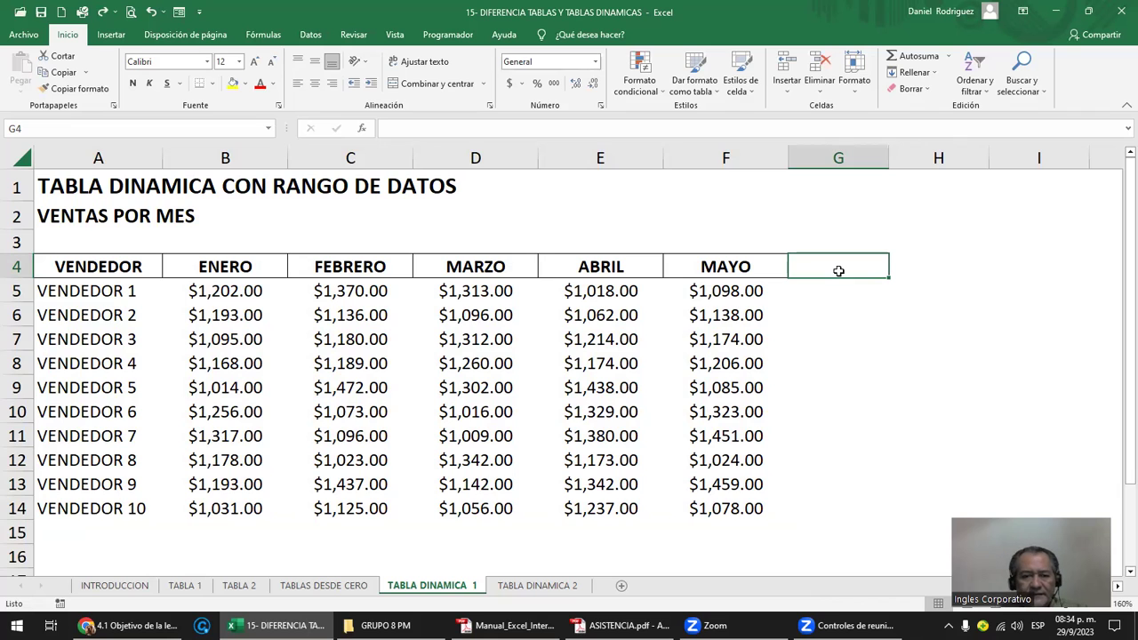
# - Turn the Excel manual PDF to page 104, Tablas dinámicas, then minimize Adobe Reader
pyautogui.click(507, 625)
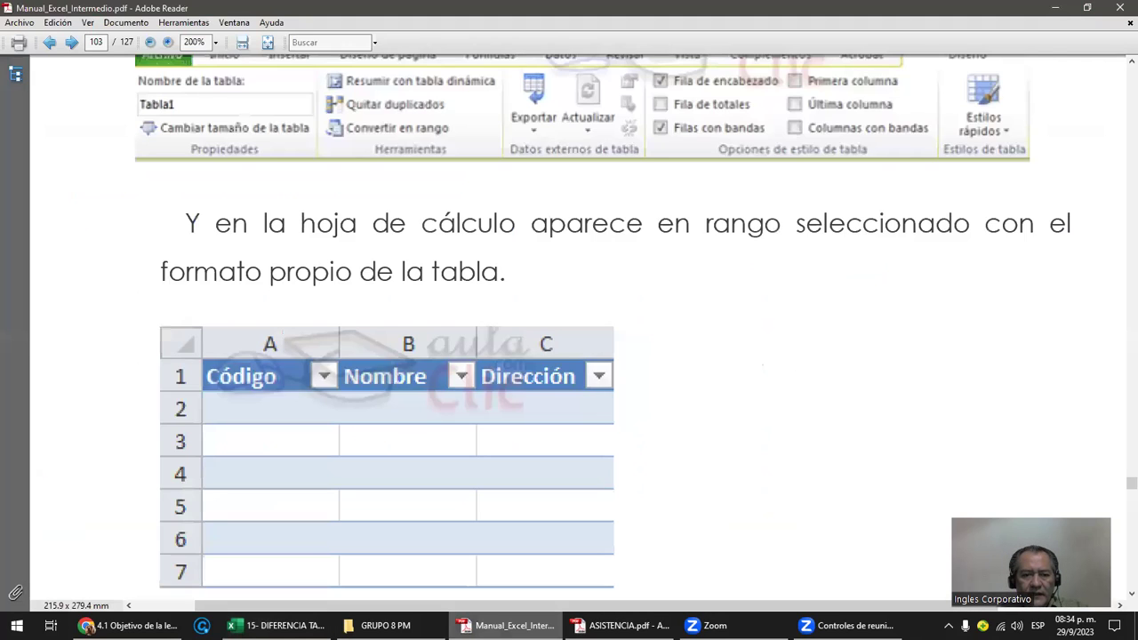
pyautogui.scroll(-2, 661, 323)
pyautogui.scroll(-4, 661, 323)
pyautogui.scroll(-4, 661, 323)
pyautogui.scroll(-4, 685, 288)
pyautogui.scroll(-5, 684, 288)
pyautogui.scroll(-1, 685, 288)
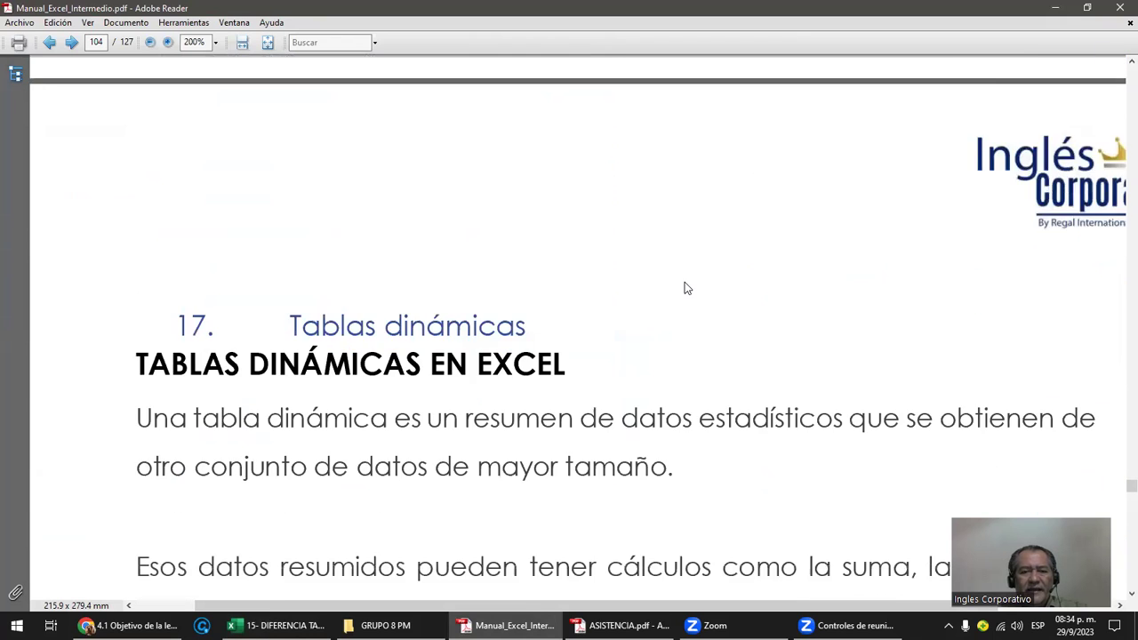
pyautogui.scroll(-2, 685, 288)
pyautogui.scroll(2, 686, 288)
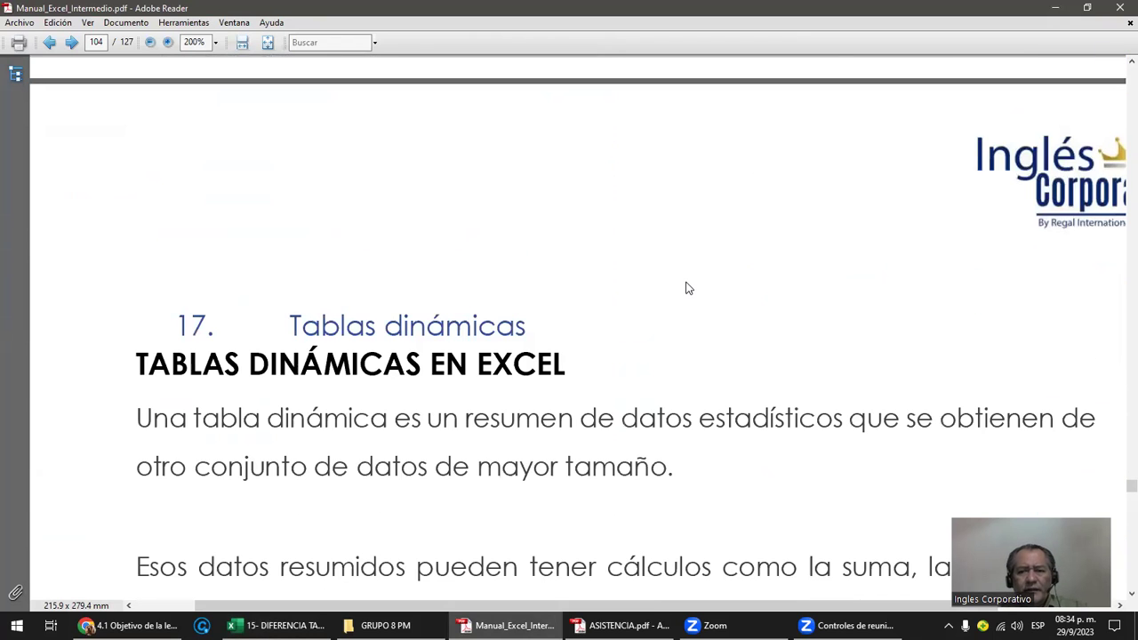
pyautogui.click(1055, 8)
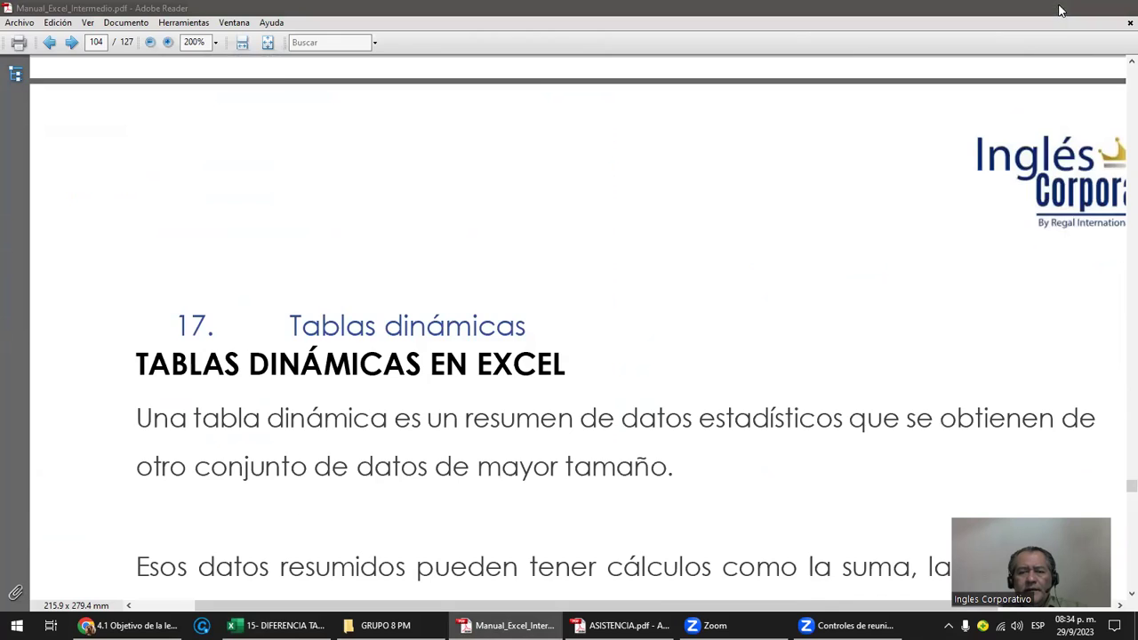
# - Glance at the TABLA 1 sheet and return to TABLA DINAMICA 1
pyautogui.click(80, 272)
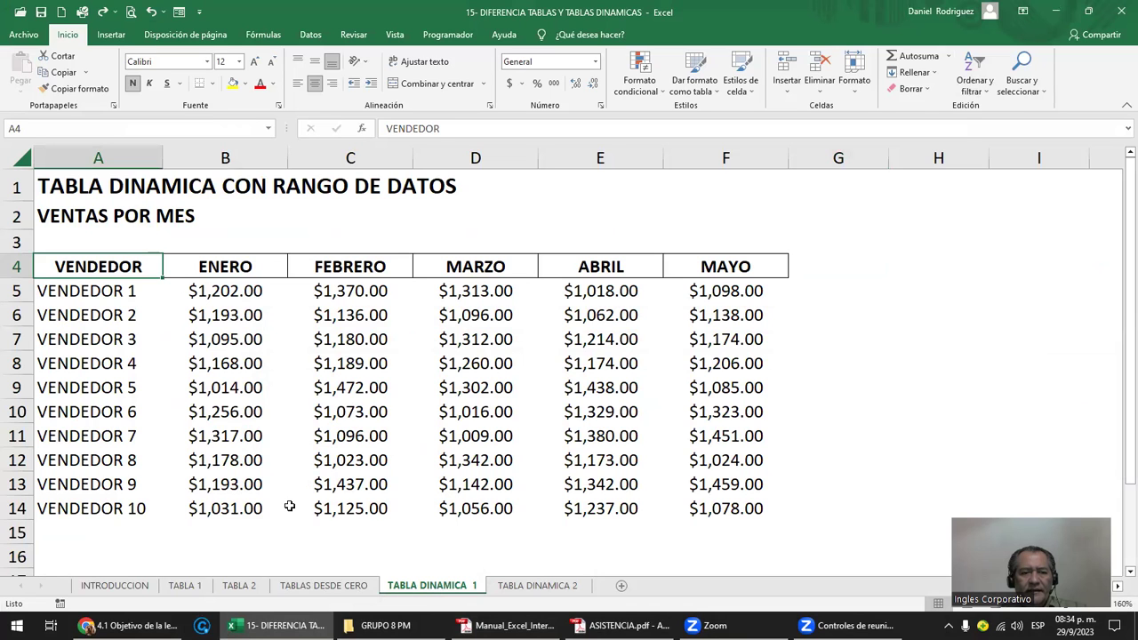
pyautogui.click(184, 585)
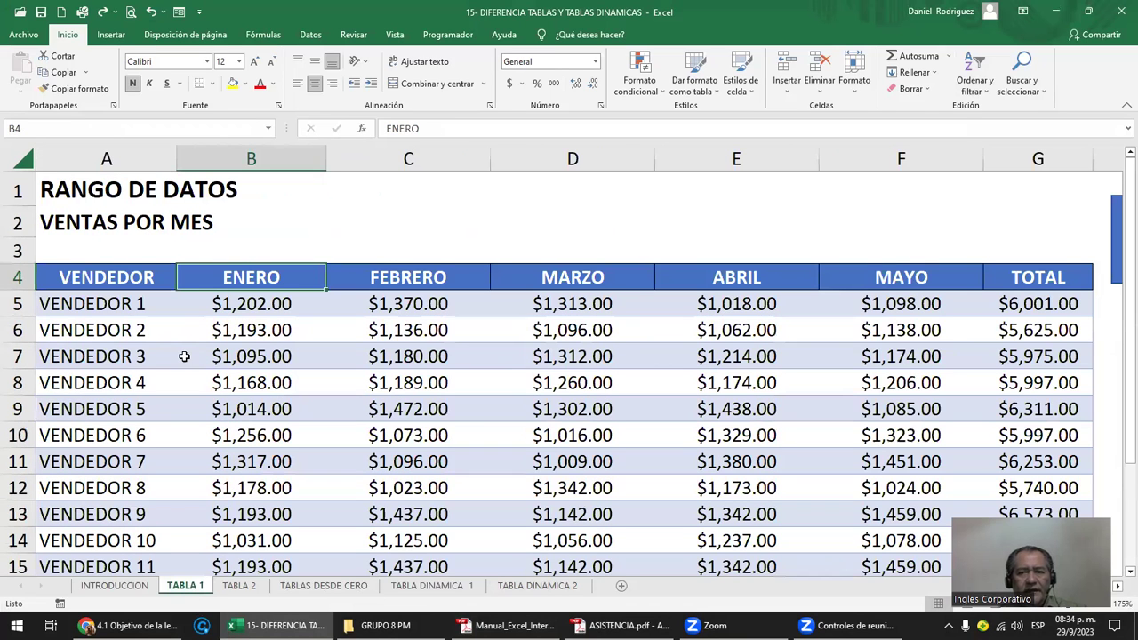
pyautogui.keyDown('ctrl'); pyautogui.scroll(-2, 185, 355); pyautogui.keyUp('ctrl')
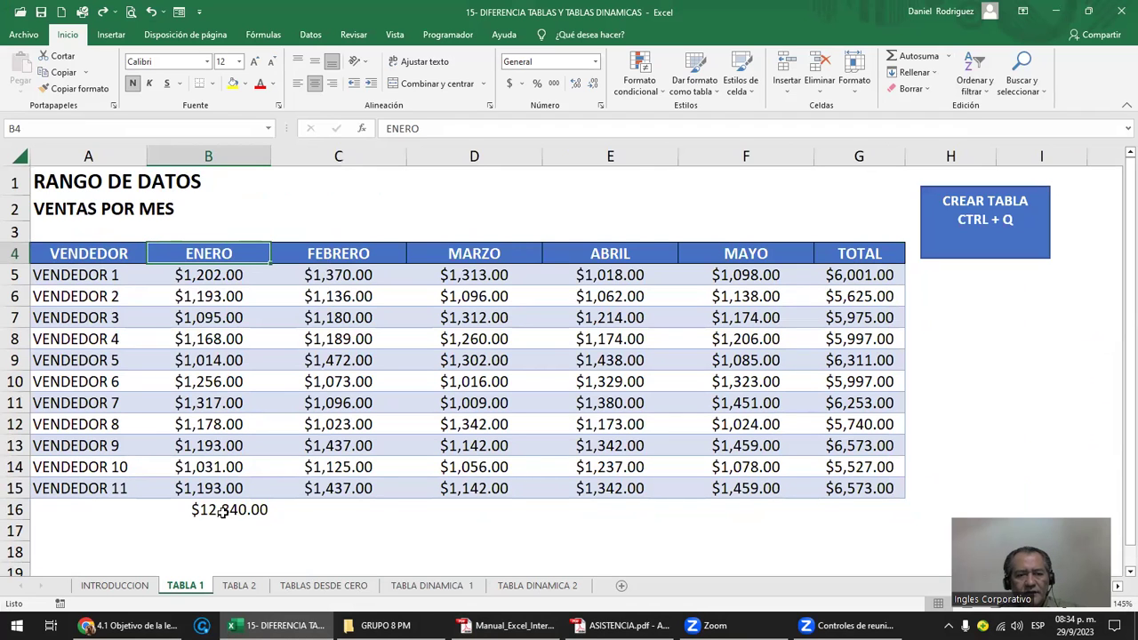
pyautogui.click(425, 585)
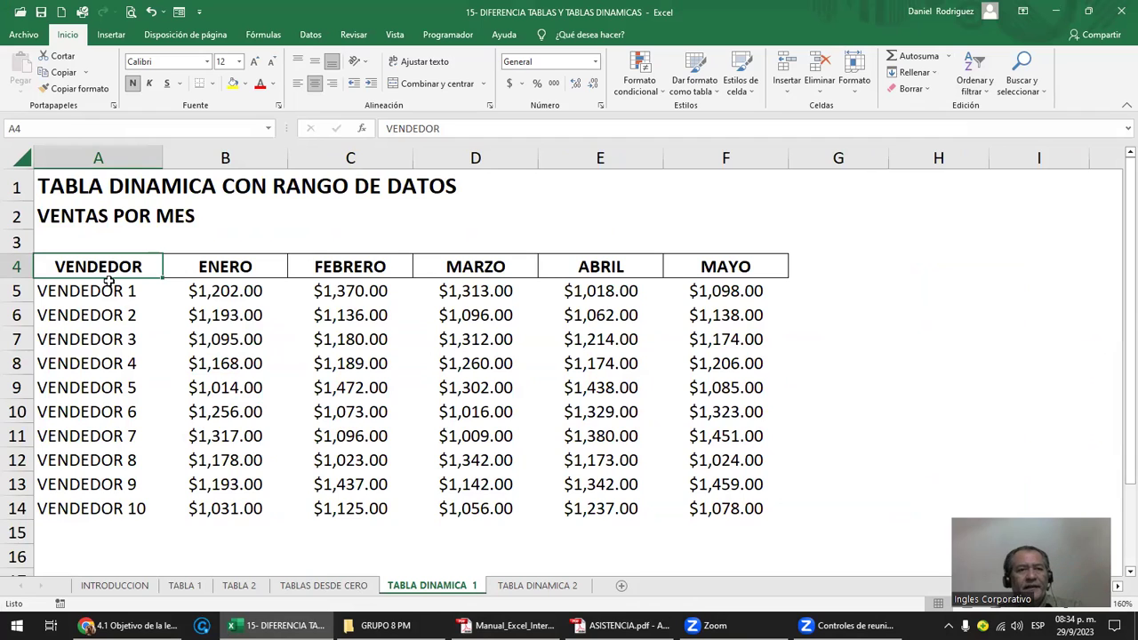
# - Show the Insertar ribbon, select the A4:F14 sales table, then pick empty cell H3
pyautogui.click(116, 36)
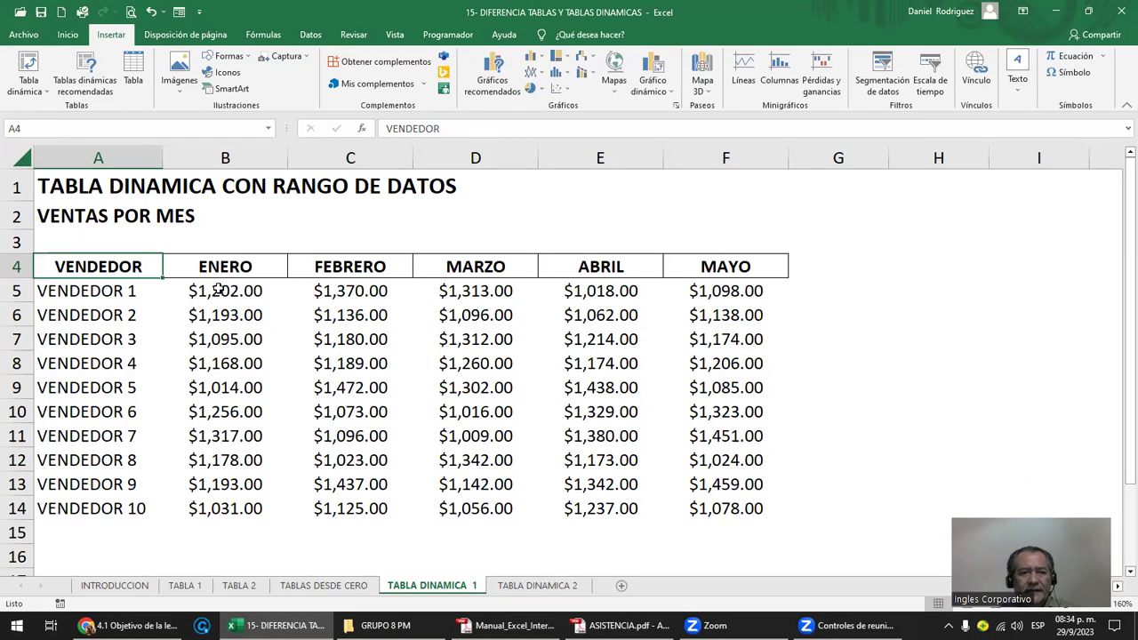
pyautogui.click(893, 281)
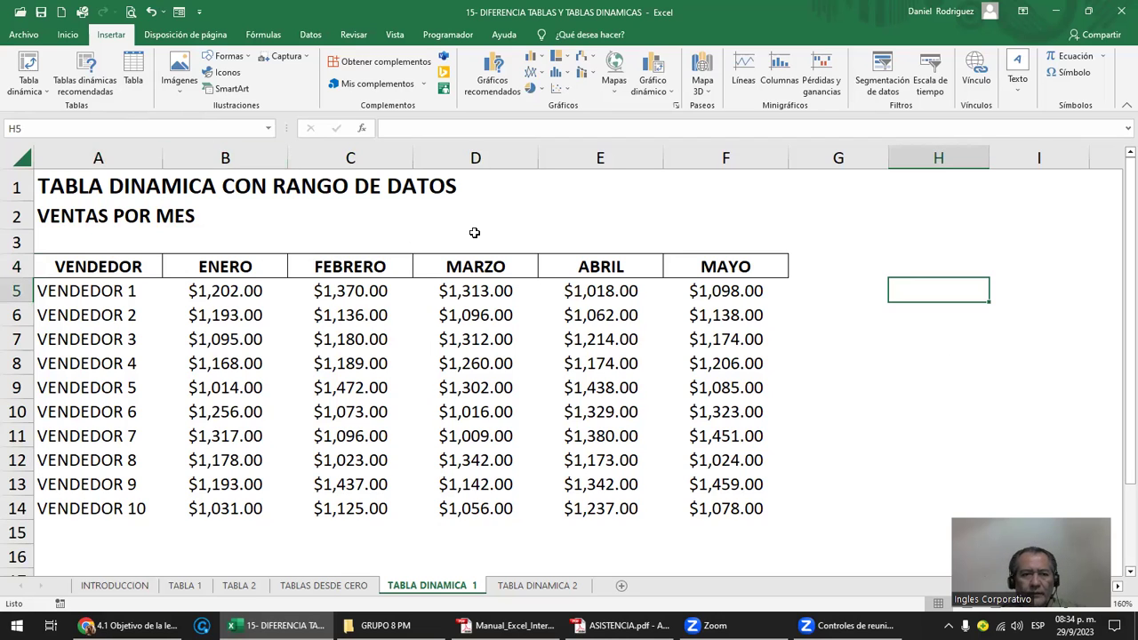
pyautogui.moveTo(130, 276); pyautogui.dragTo(692, 509)
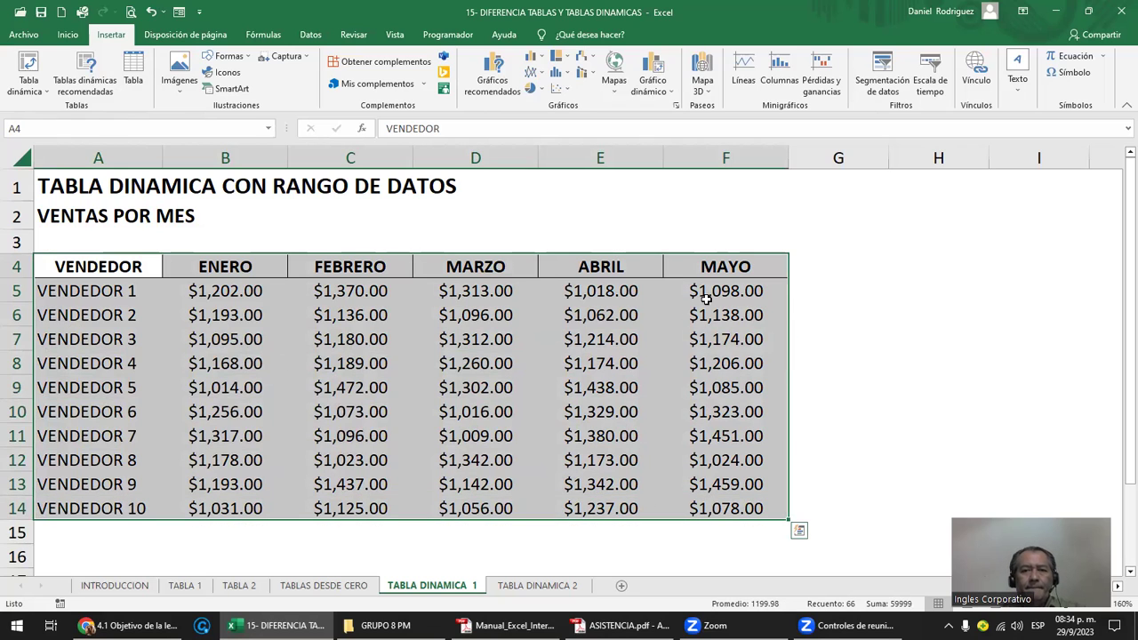
pyautogui.click(875, 259)
pyautogui.click(928, 255)
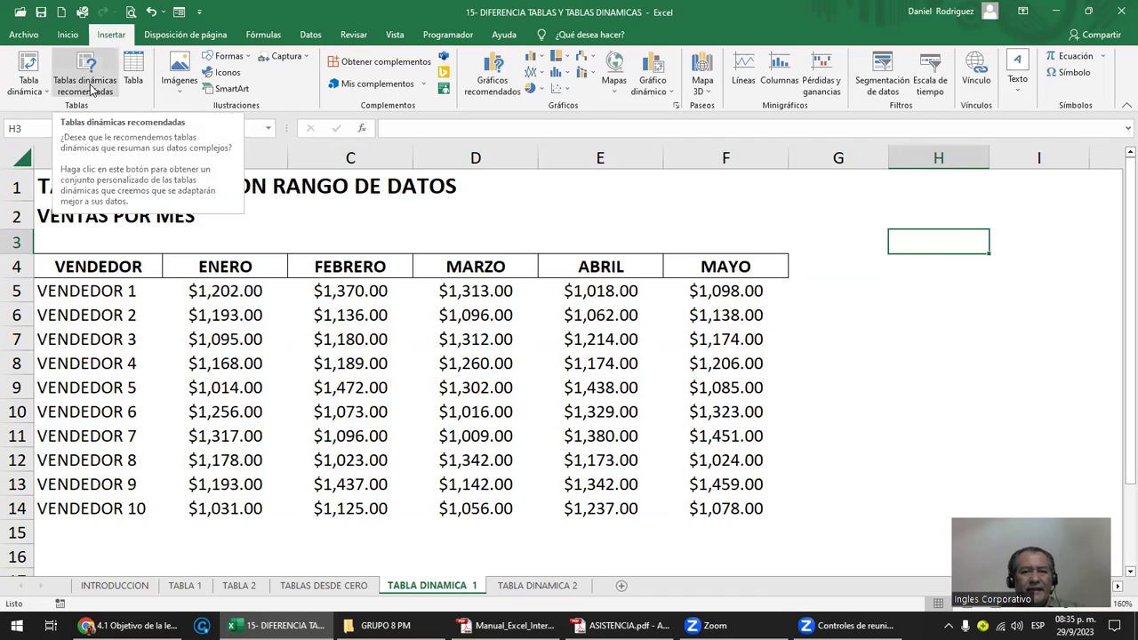
# - Toggle the Tabla dinámica source menu, click cells around the table, and reopen the menu from F5
pyautogui.click(26, 92)
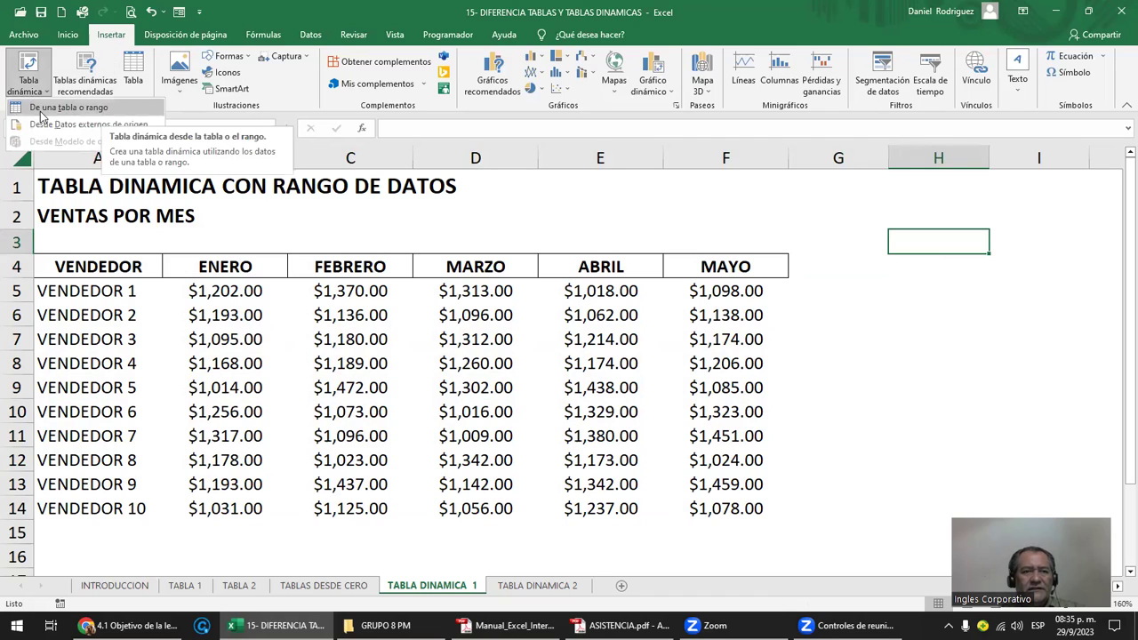
pyautogui.click(32, 89)
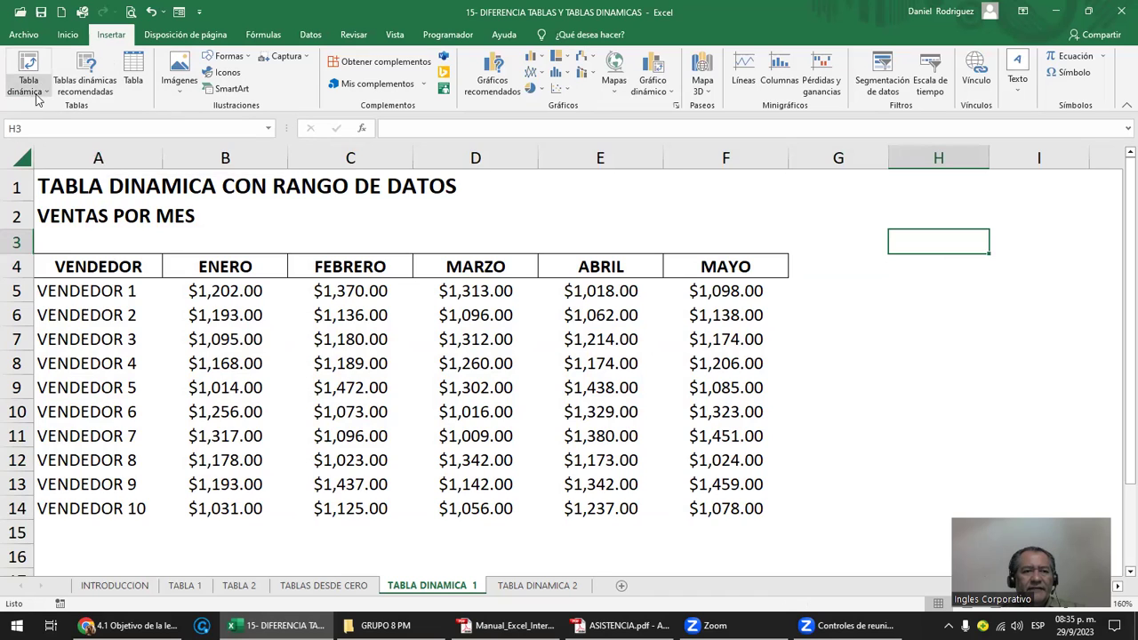
pyautogui.click(34, 89)
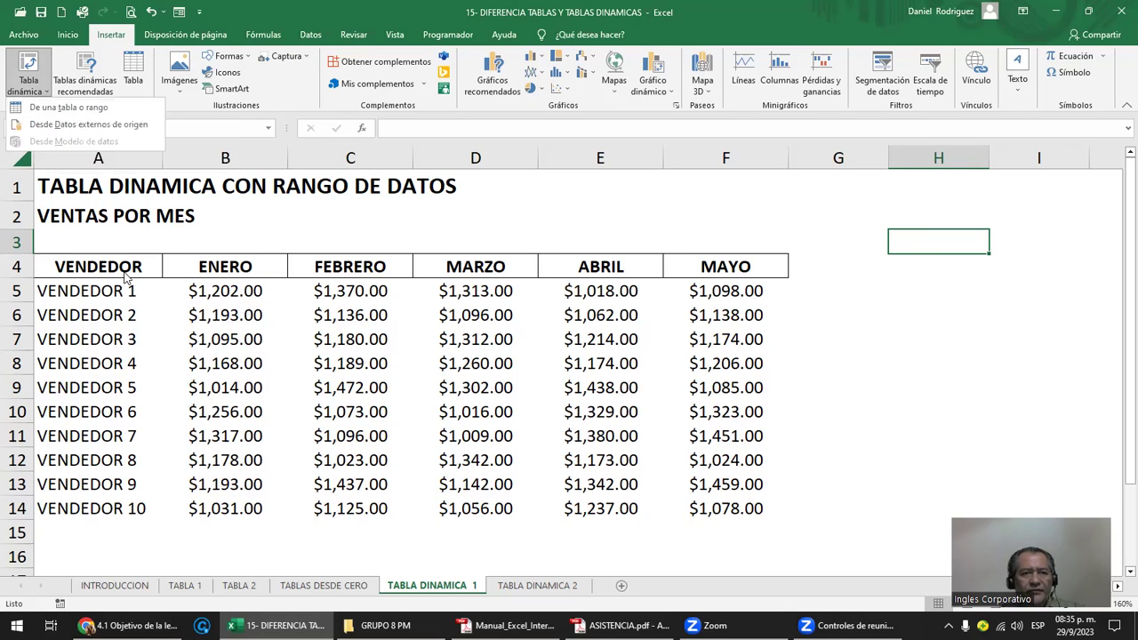
pyautogui.click(852, 276)
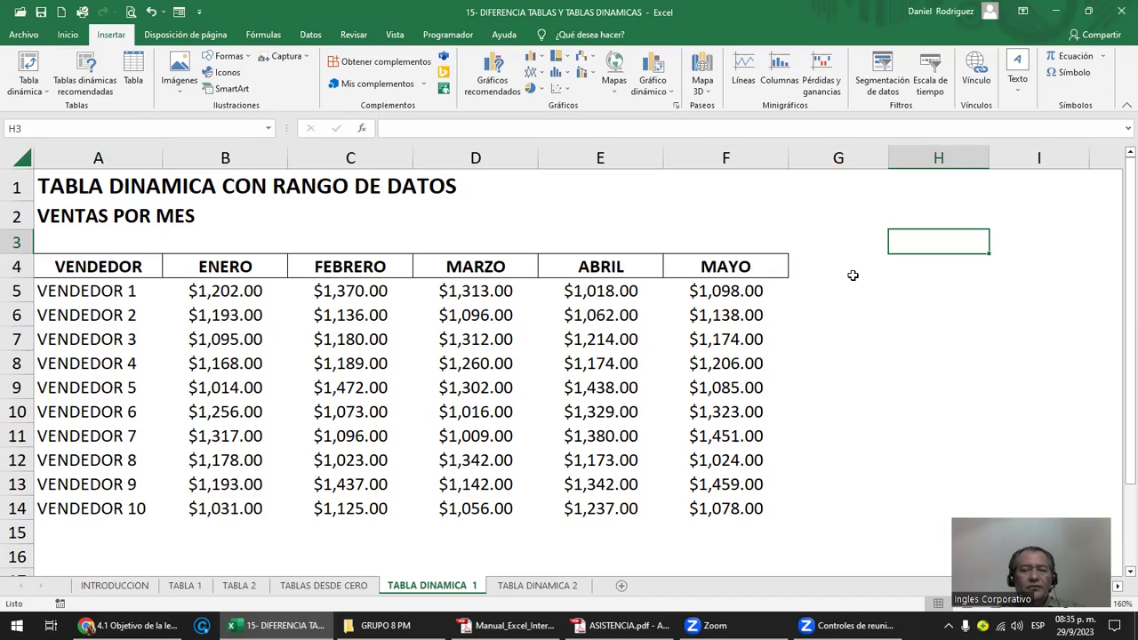
pyautogui.click(853, 276)
pyautogui.click(941, 286)
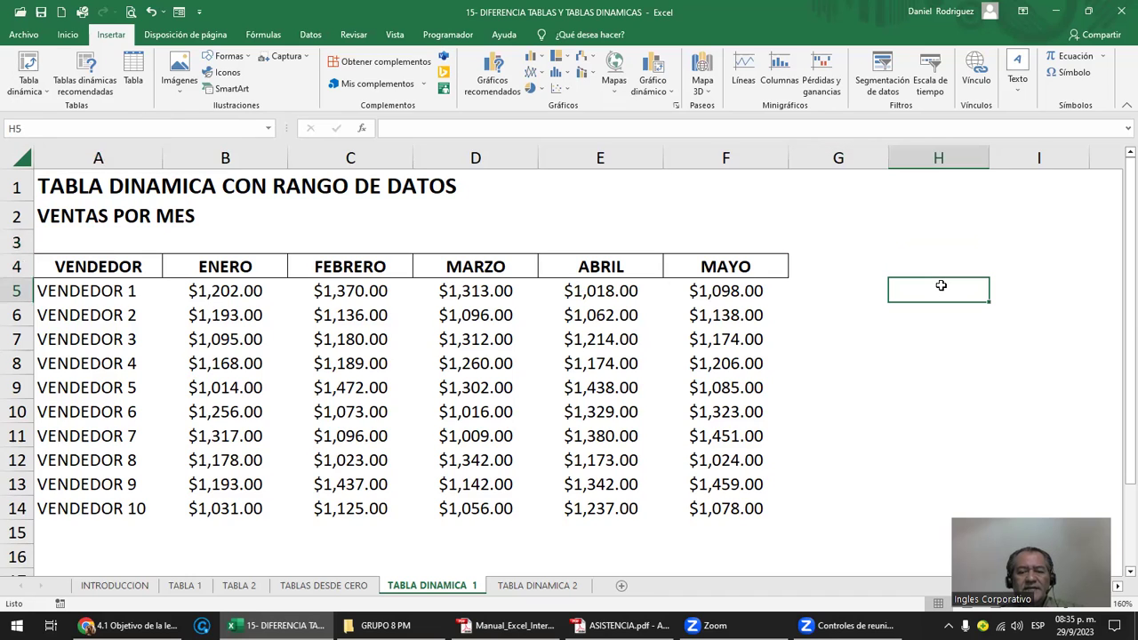
pyautogui.click(745, 268)
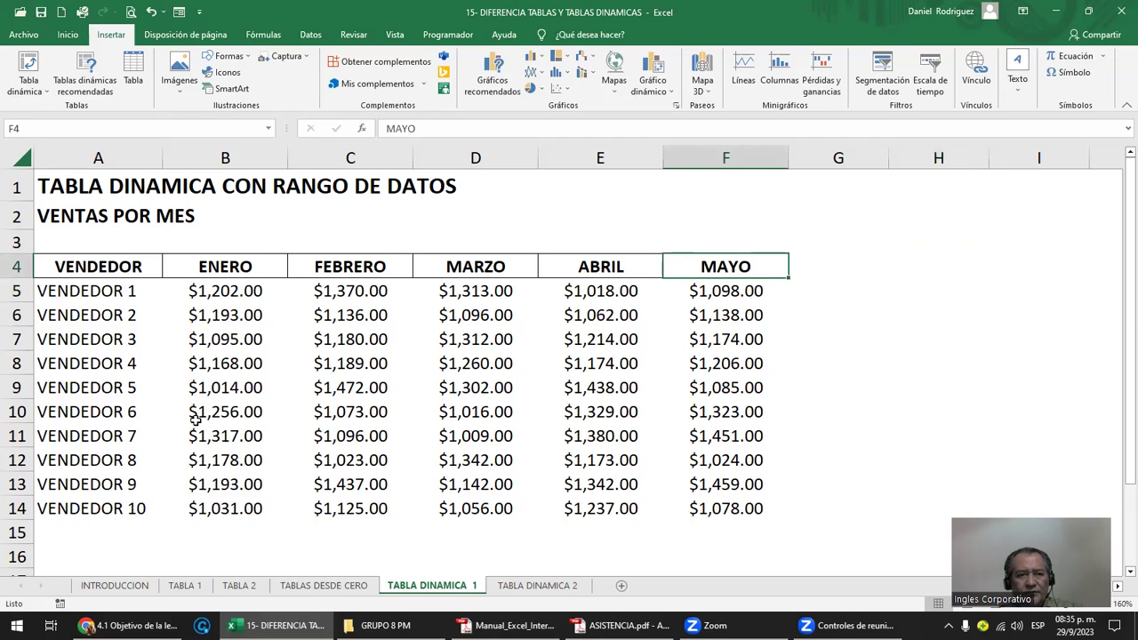
pyautogui.moveTo(57, 242)
pyautogui.mouseDown()
pyautogui.moveTo(812, 241)
pyautogui.moveTo(837, 527)
pyautogui.mouseUp()
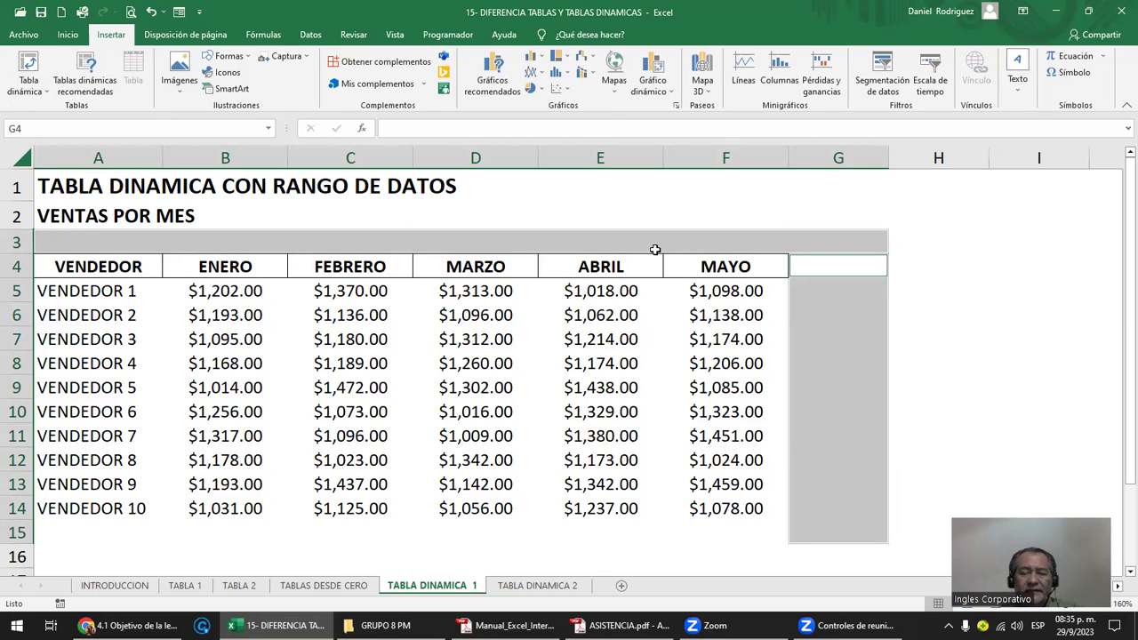
pyautogui.click(952, 263)
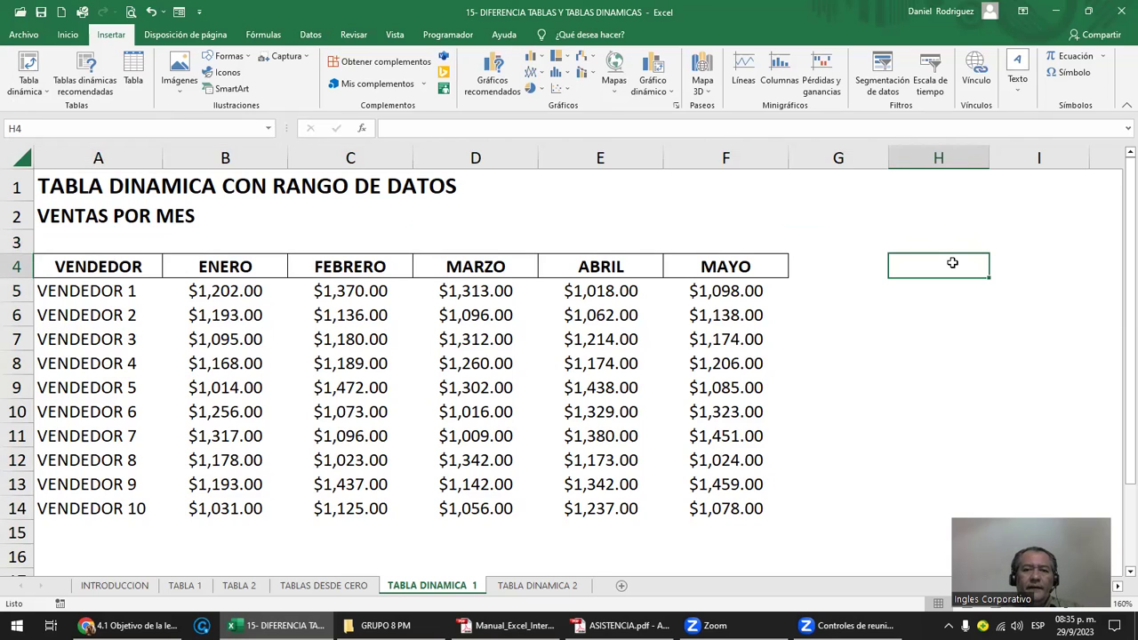
pyautogui.click(737, 292)
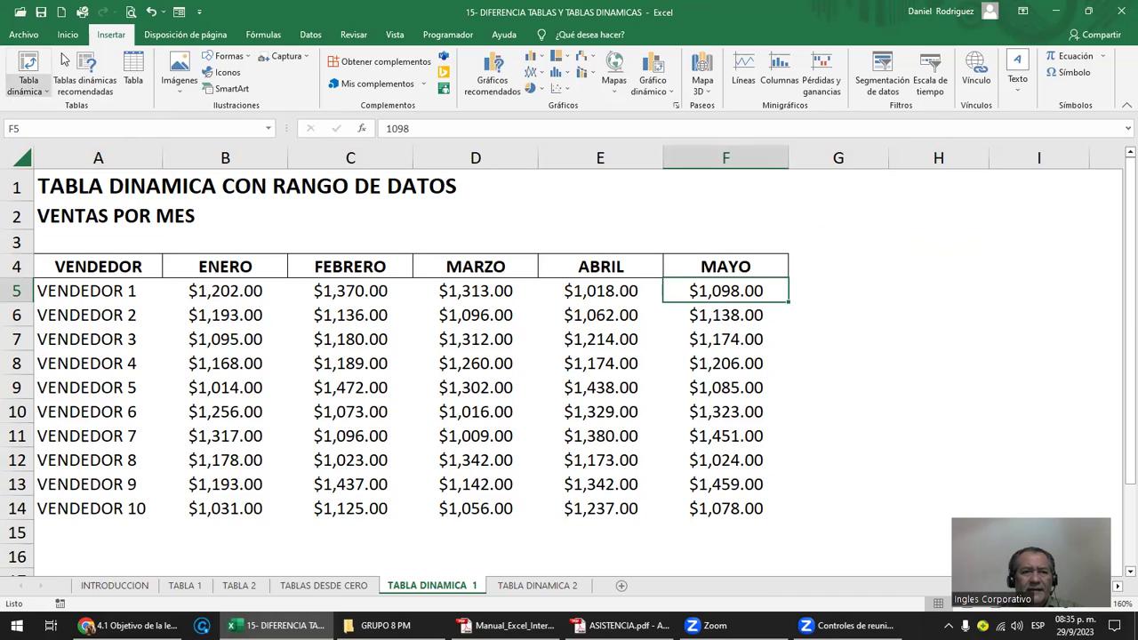
pyautogui.click(29, 90)
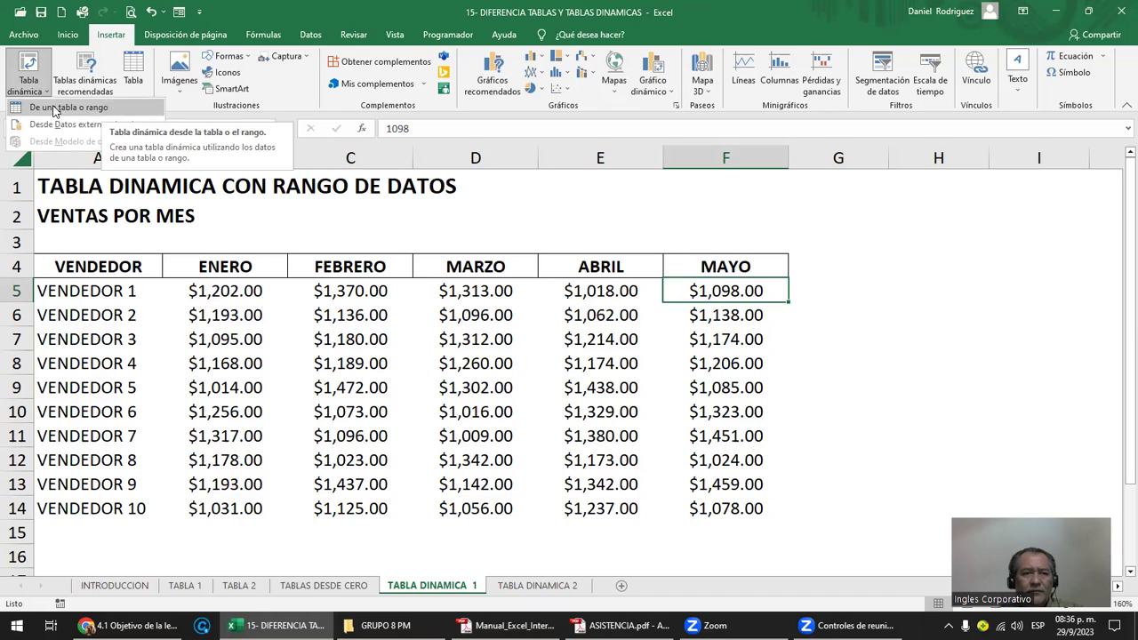
pyautogui.click(57, 109)
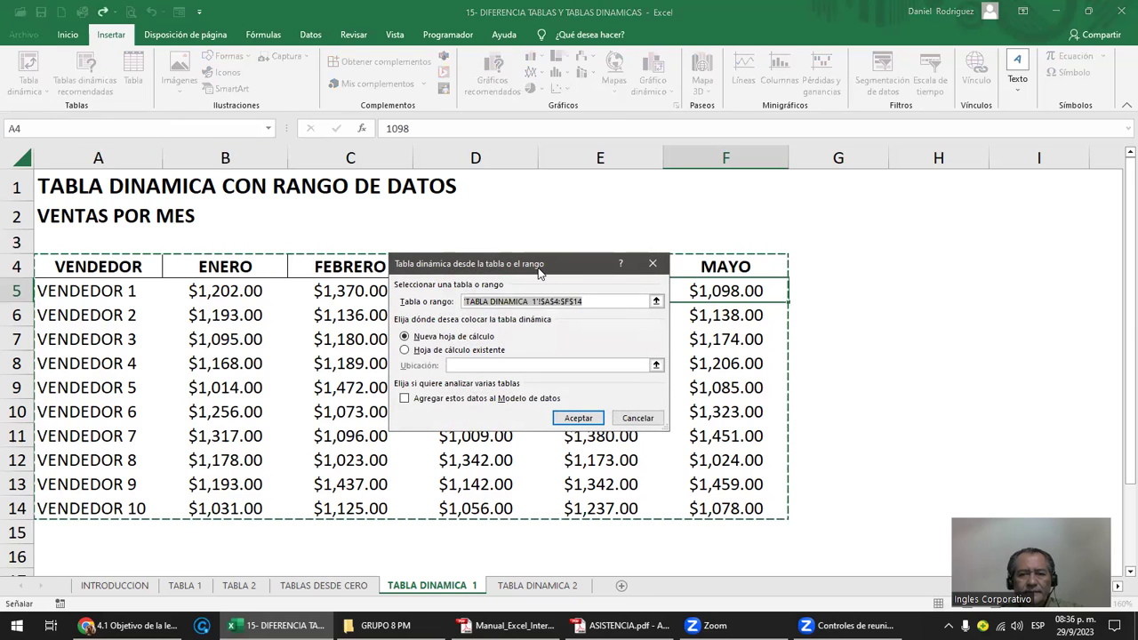
pyautogui.moveTo(538, 271); pyautogui.dragTo(962, 291)
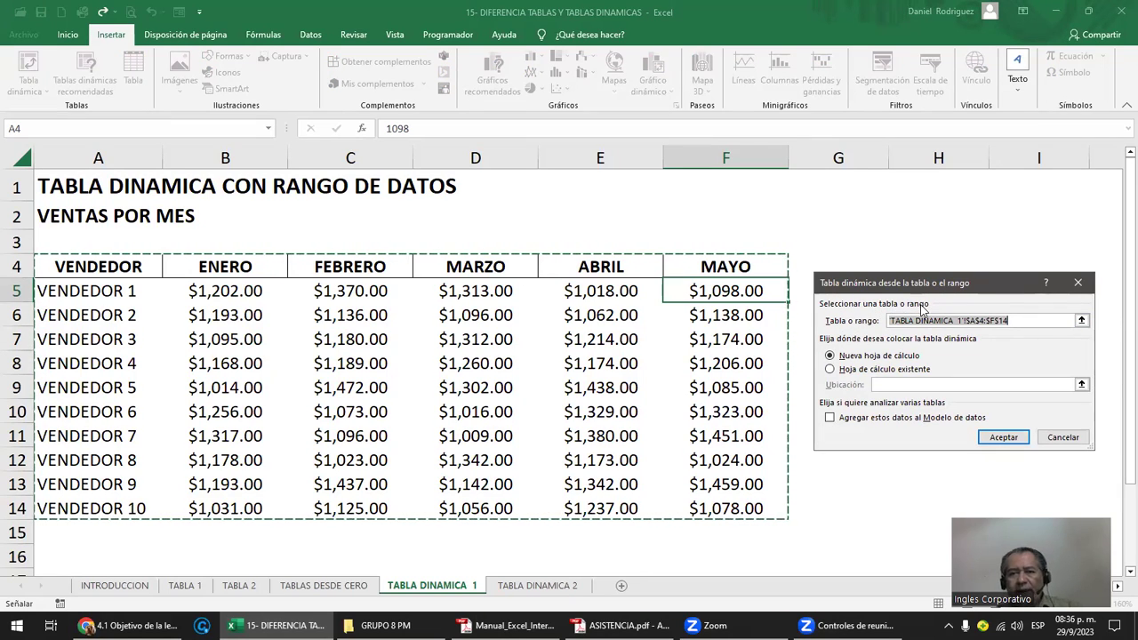
pyautogui.press('Escape')
pyautogui.click(834, 299)
pyautogui.click(749, 293)
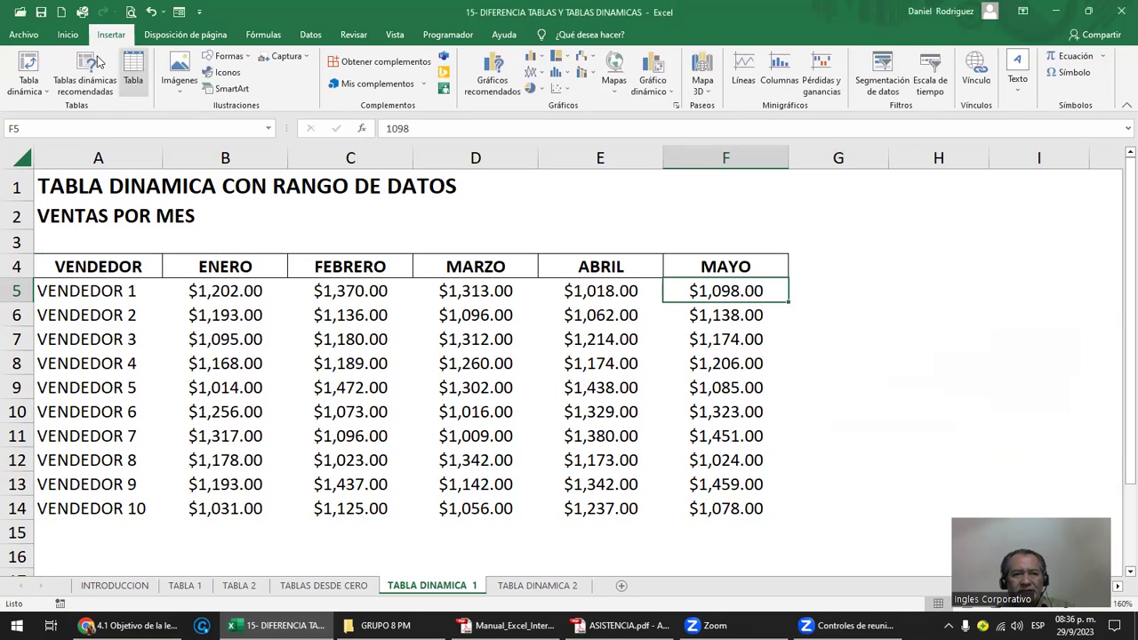
pyautogui.click(28, 89)
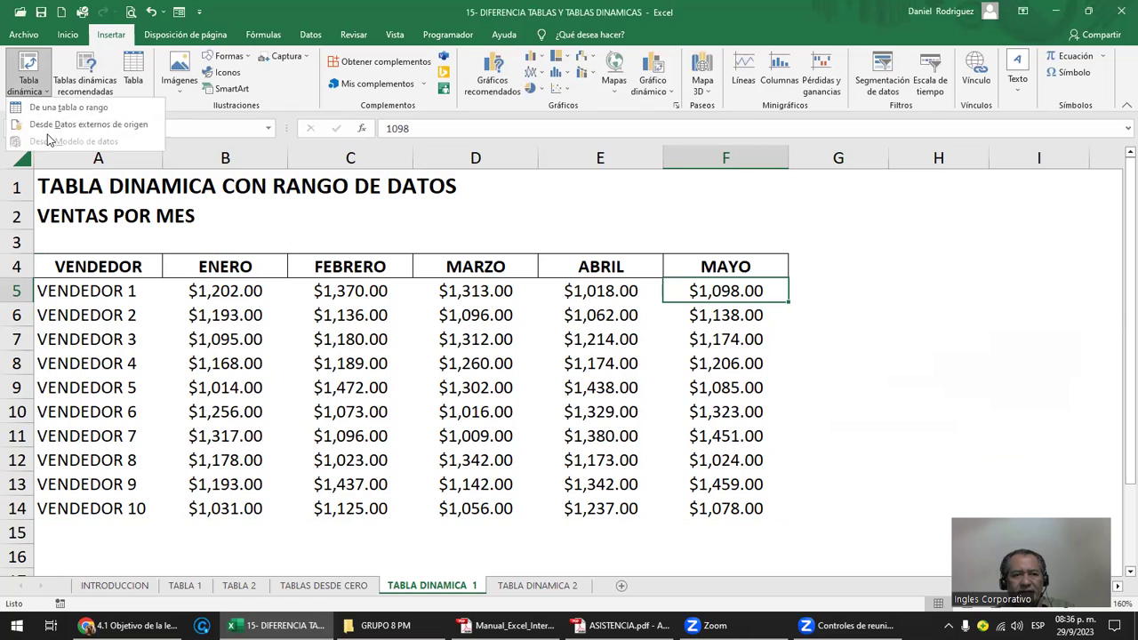
pyautogui.click(53, 114)
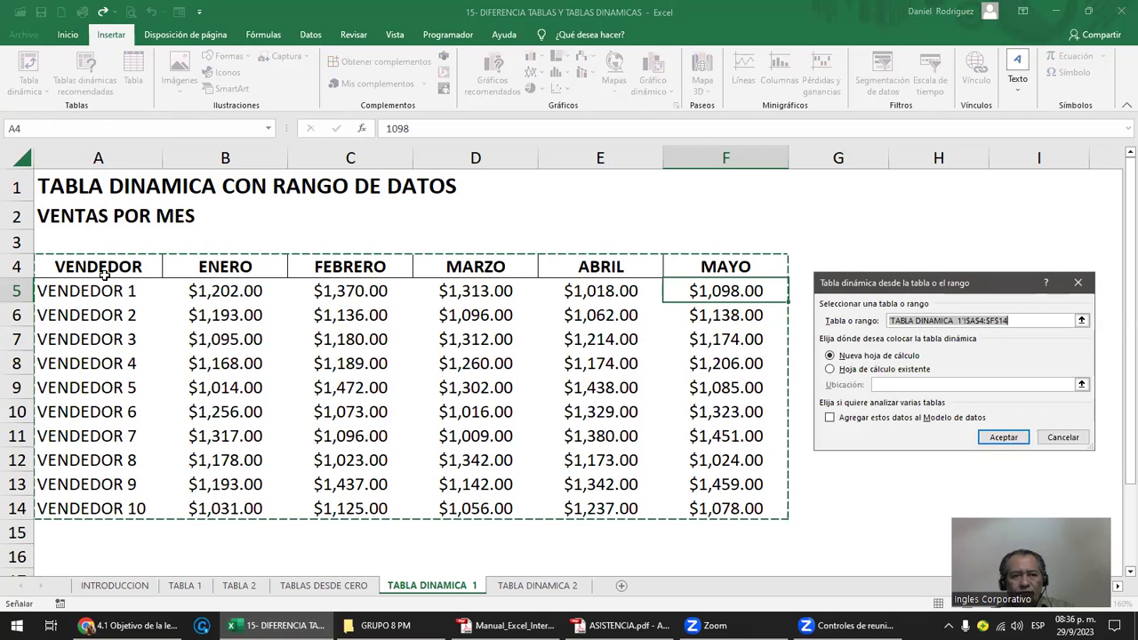
pyautogui.press('Return')
pyautogui.click(855, 290)
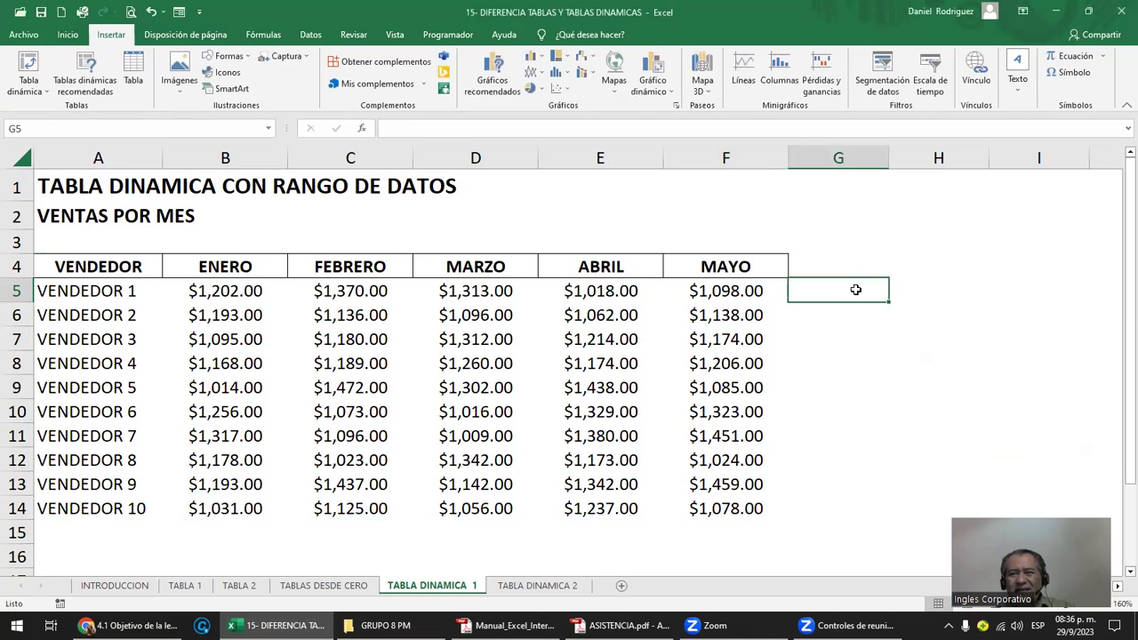
pyautogui.click(896, 236)
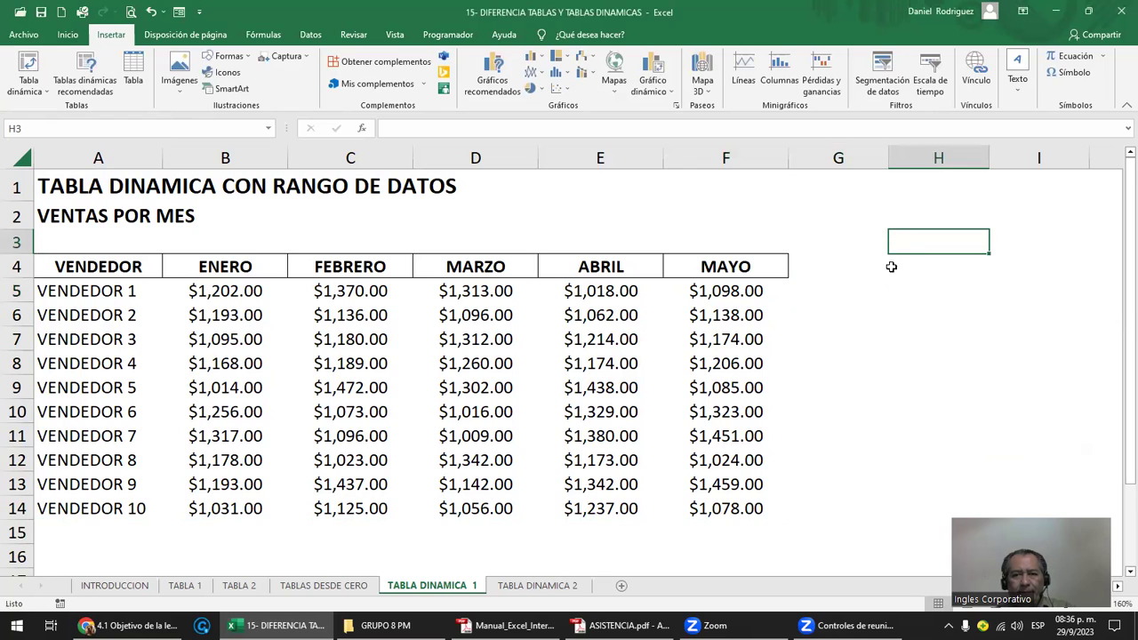
pyautogui.click(878, 272)
pyautogui.click(927, 284)
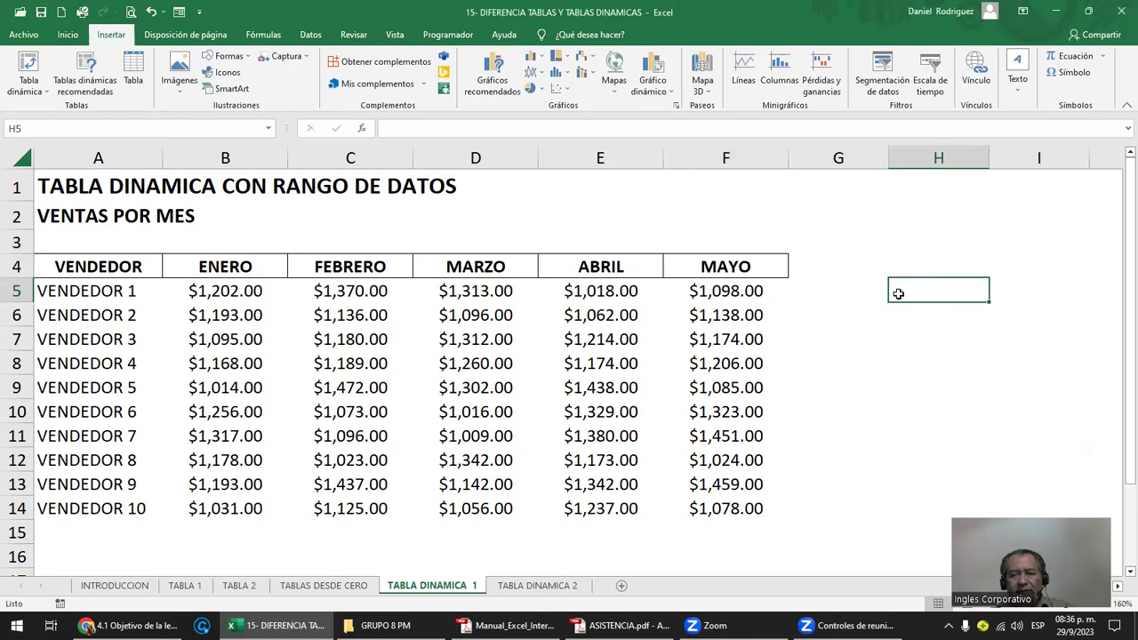
pyautogui.click(30, 92)
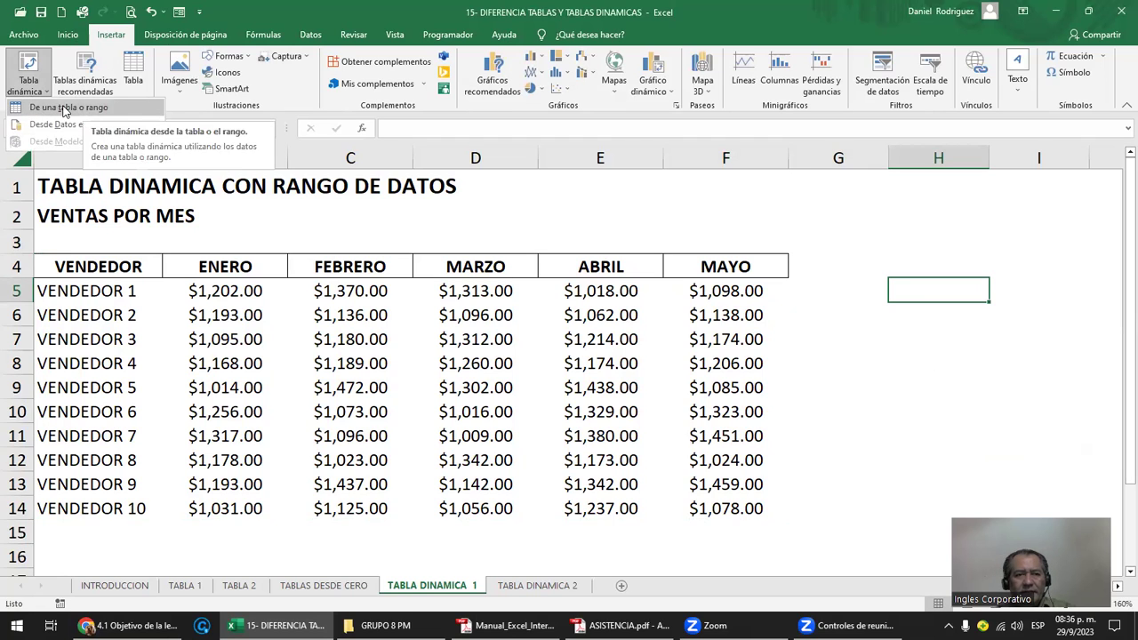
pyautogui.click(68, 109)
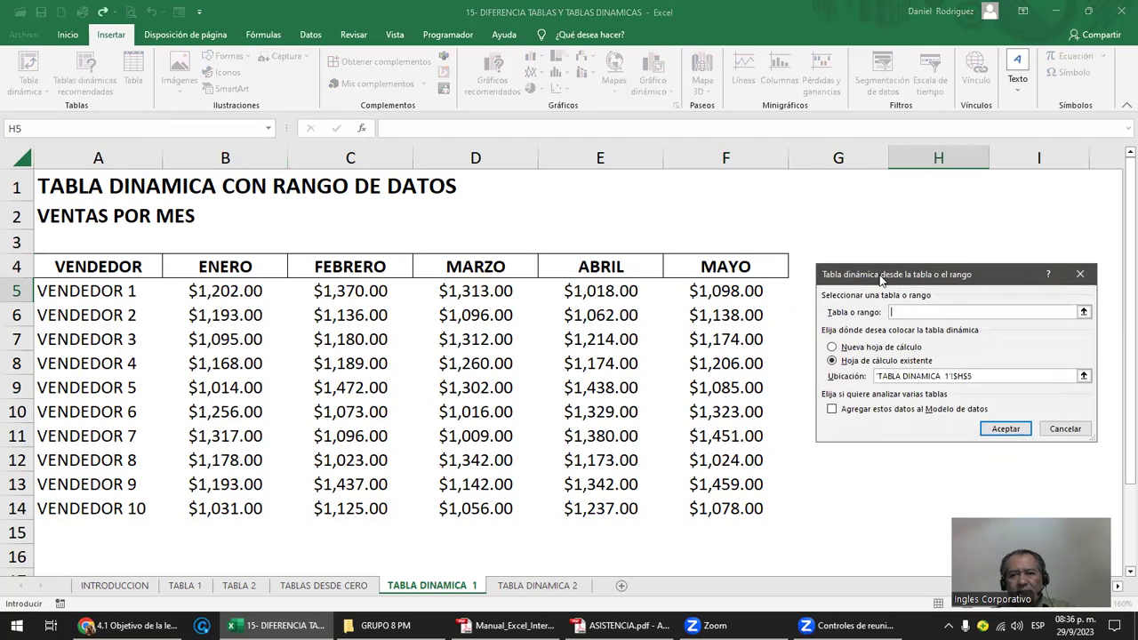
pyautogui.moveTo(859, 291); pyautogui.dragTo(864, 259)
pyautogui.click(918, 290)
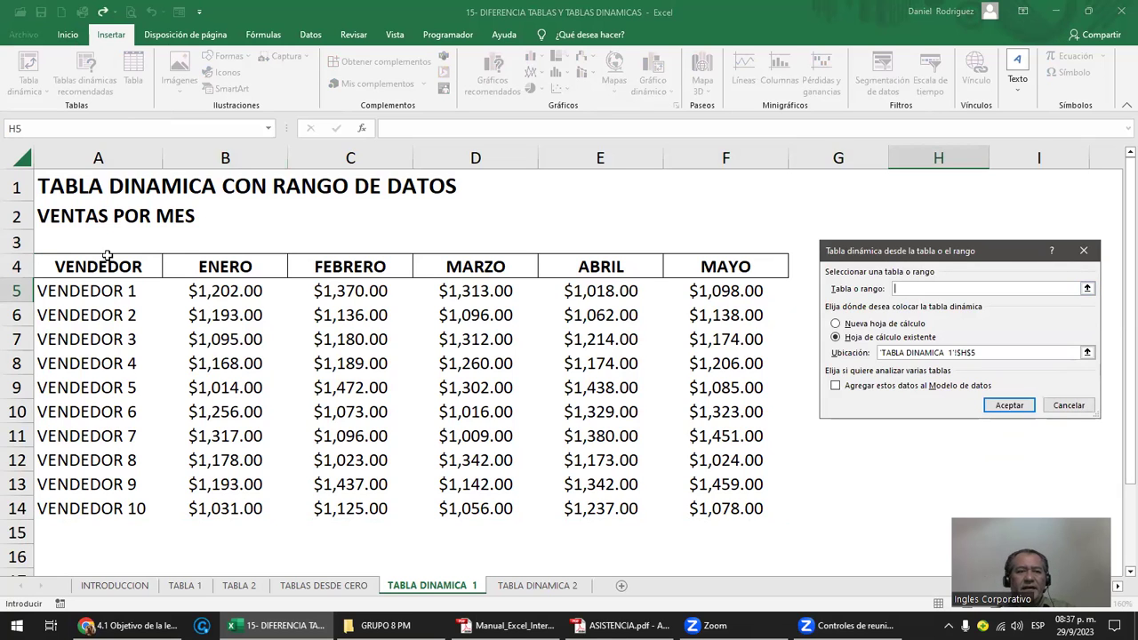
pyautogui.moveTo(85, 265)
pyautogui.mouseDown()
pyautogui.moveTo(703, 476)
pyautogui.moveTo(685, 508)
pyautogui.mouseUp()
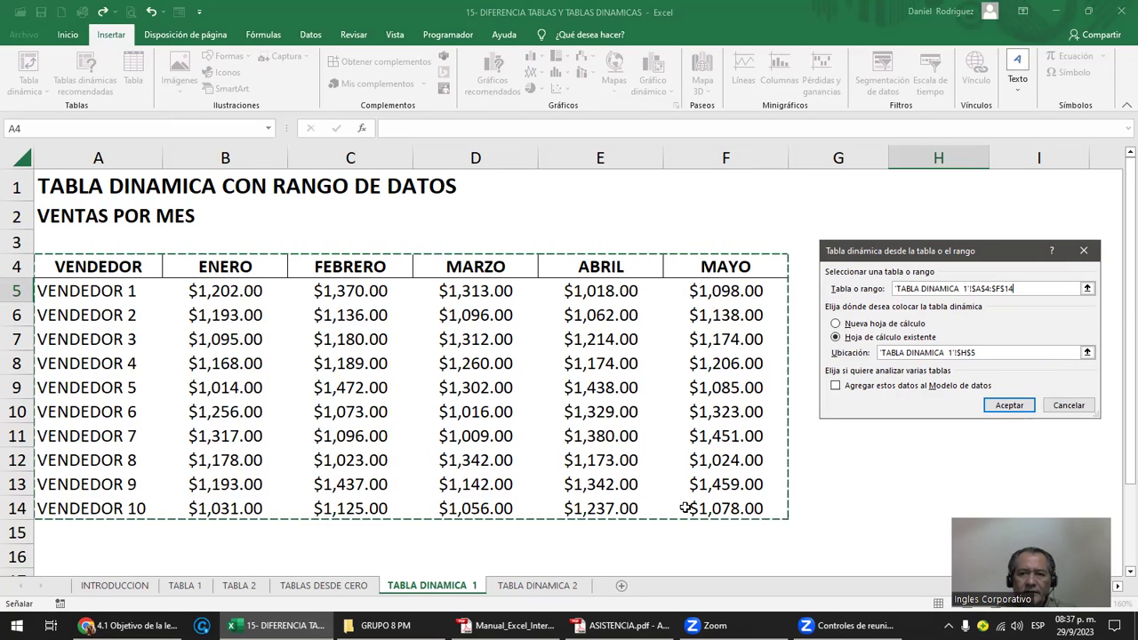
# - Restart the PivotTable from the A4:F14 data range and move the Create PivotTable dialog aside
pyautogui.click(1083, 250)
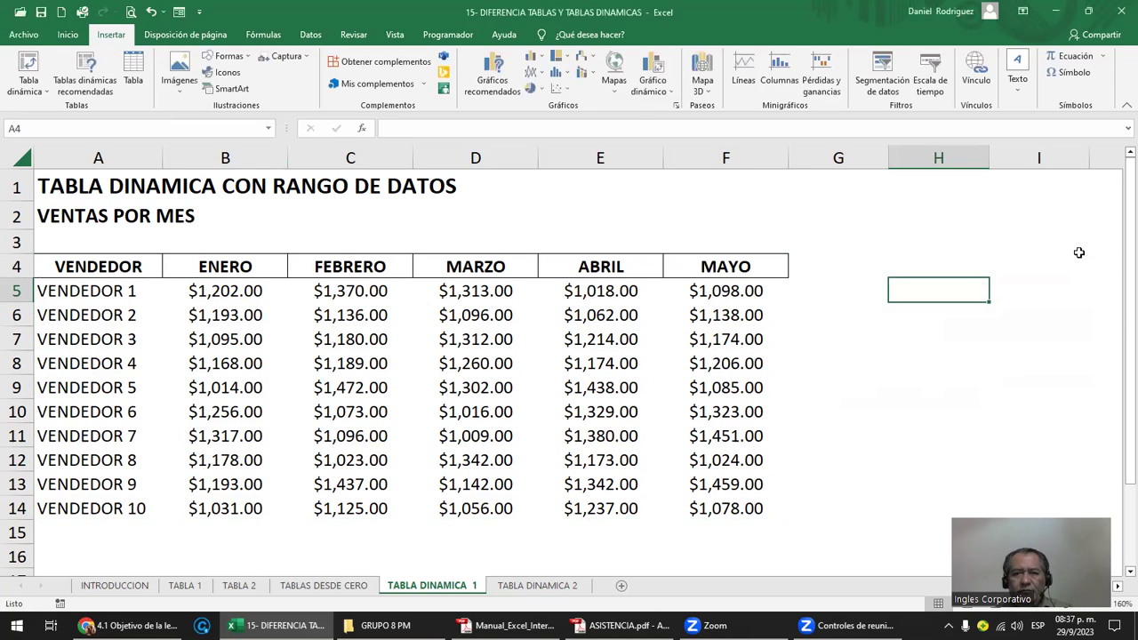
pyautogui.click(745, 272)
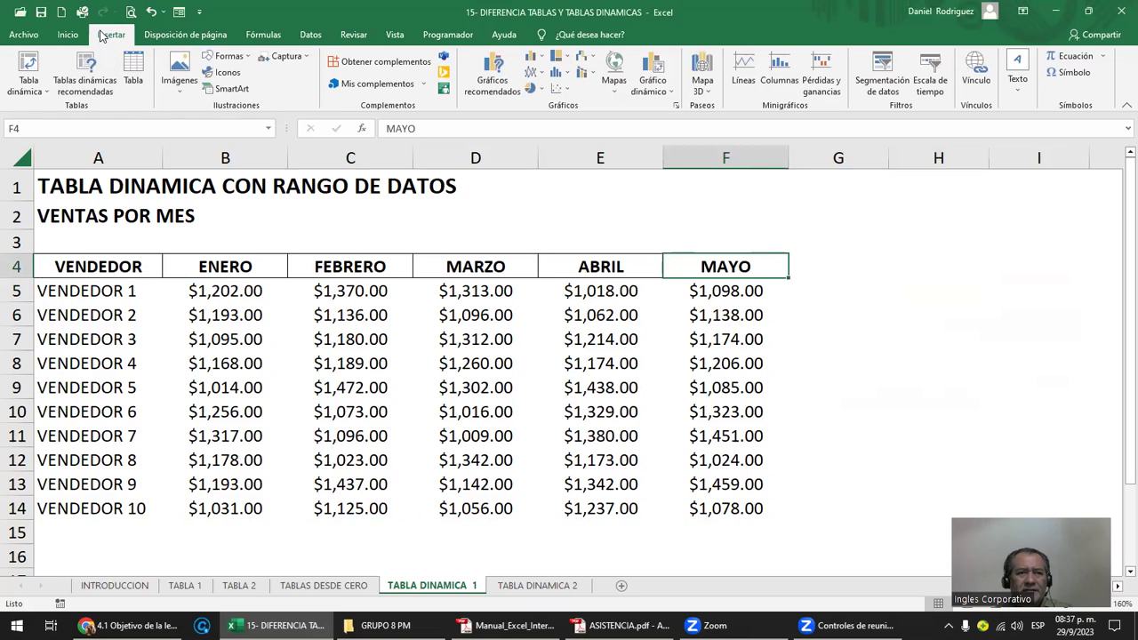
pyautogui.click(34, 87)
pyautogui.click(36, 108)
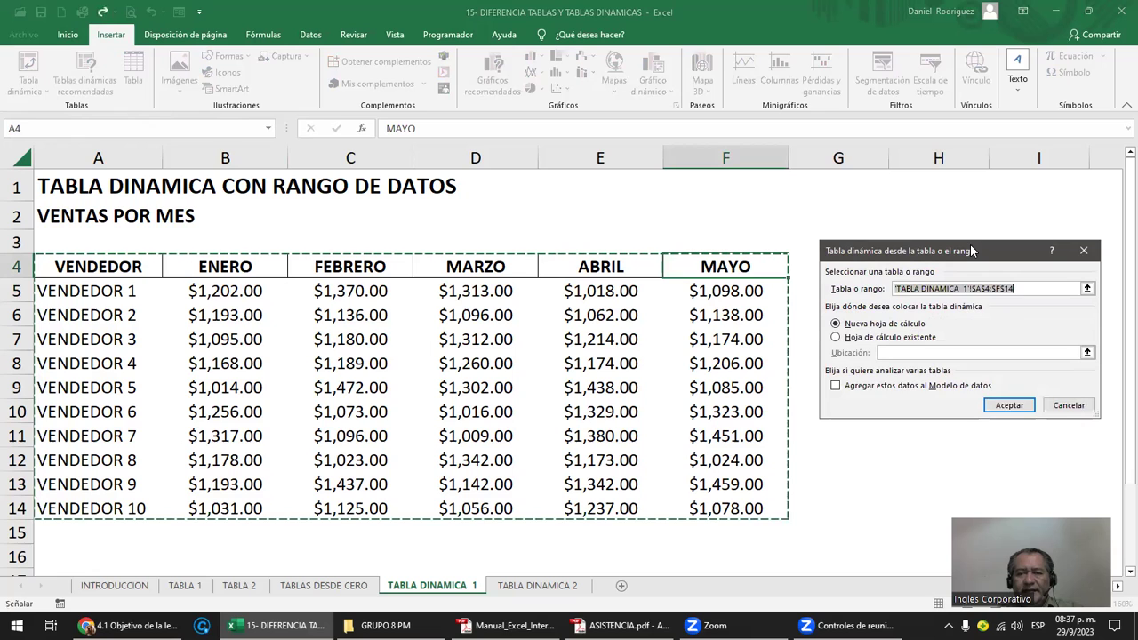
pyautogui.moveTo(972, 251); pyautogui.dragTo(969, 274)
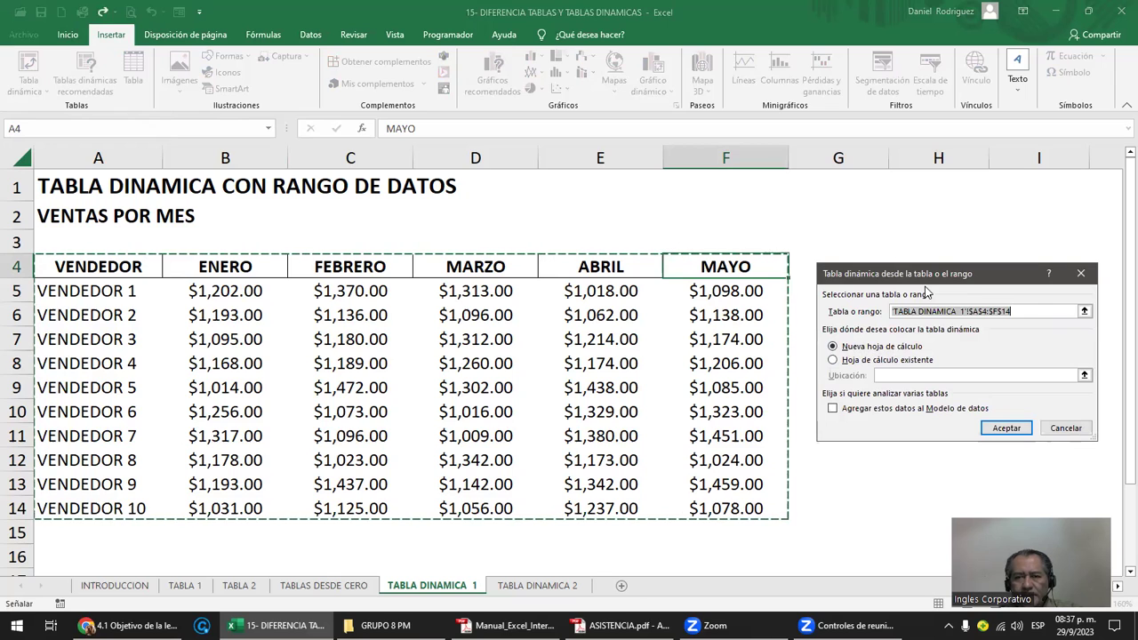
pyautogui.moveTo(925, 282); pyautogui.dragTo(584, 334)
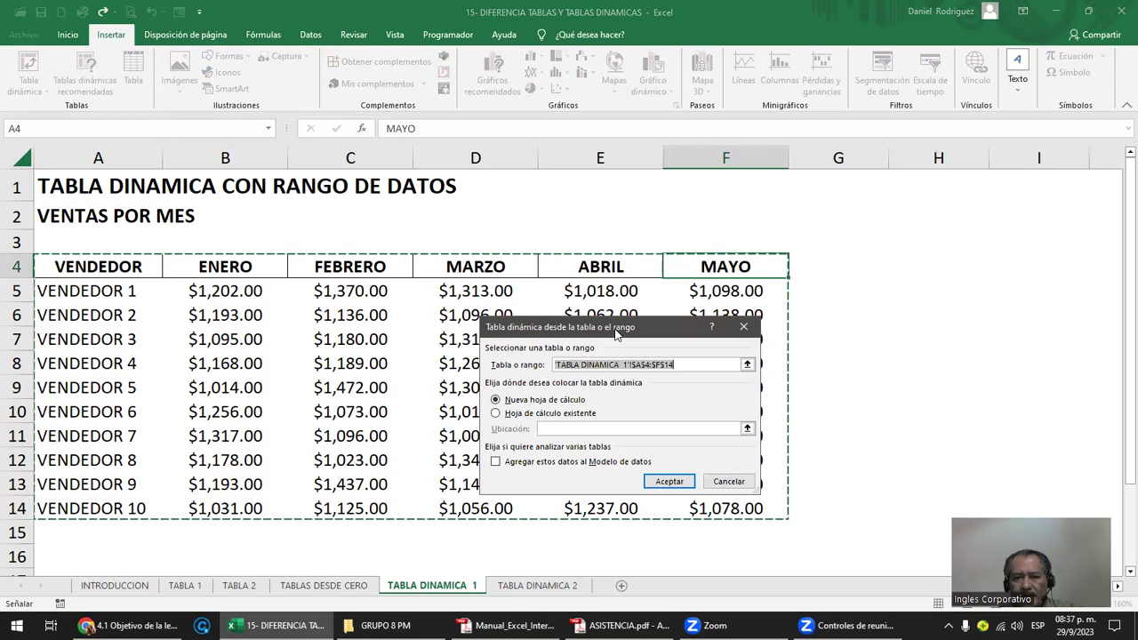
# - Place the PivotTable on the existing worksheet at cell H4 and confirm with Aceptar
pyautogui.click(533, 416)
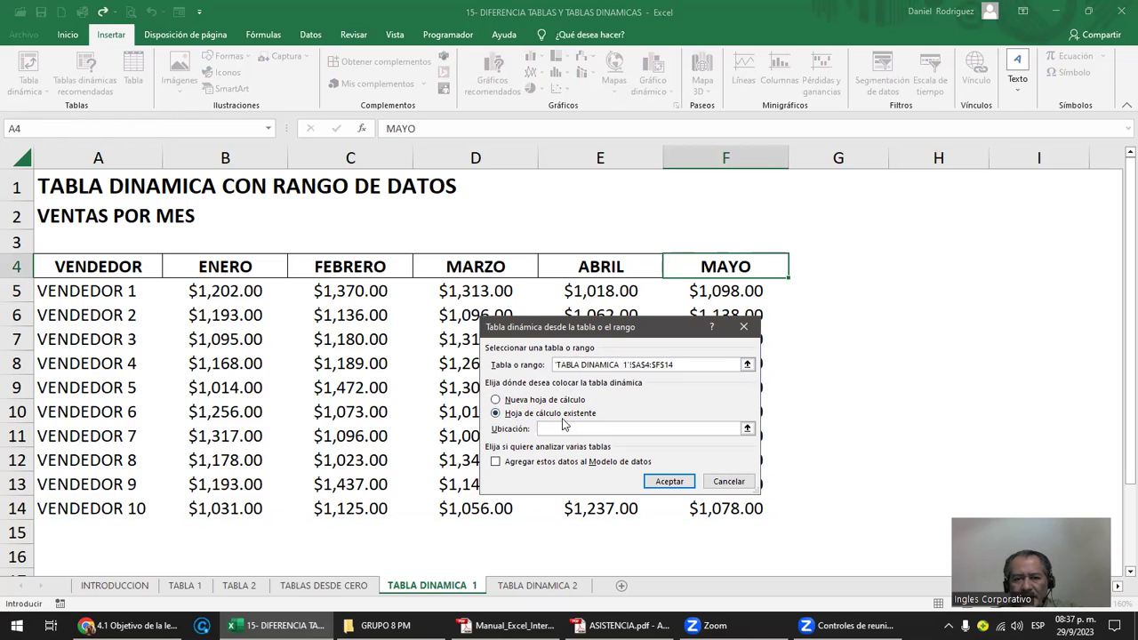
pyautogui.click(495, 400)
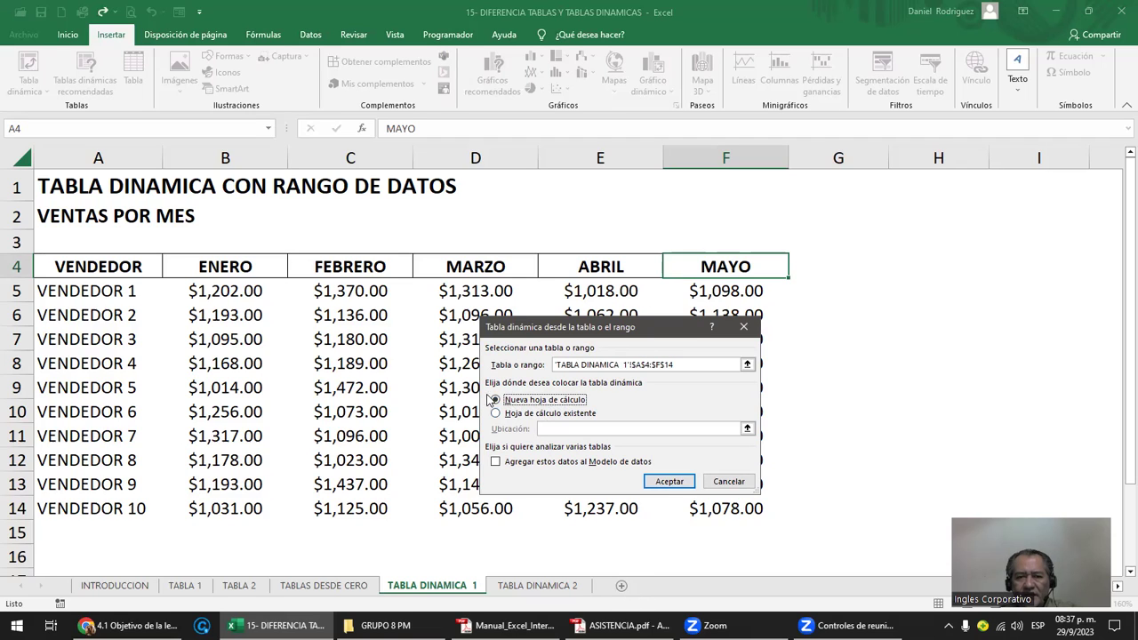
pyautogui.click(502, 415)
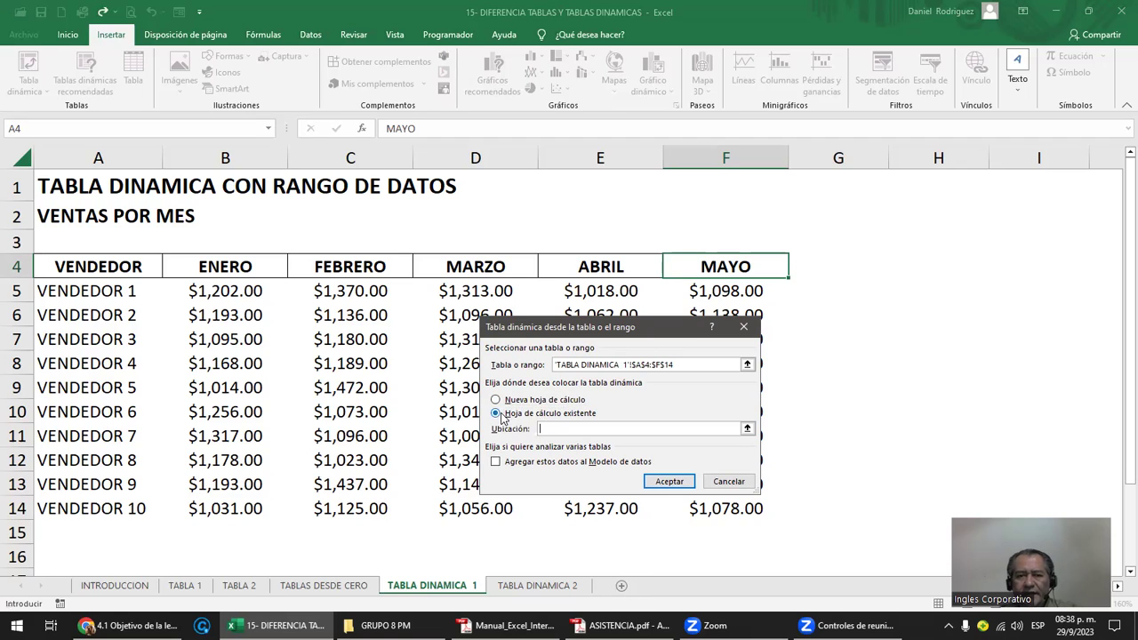
pyautogui.click(597, 429)
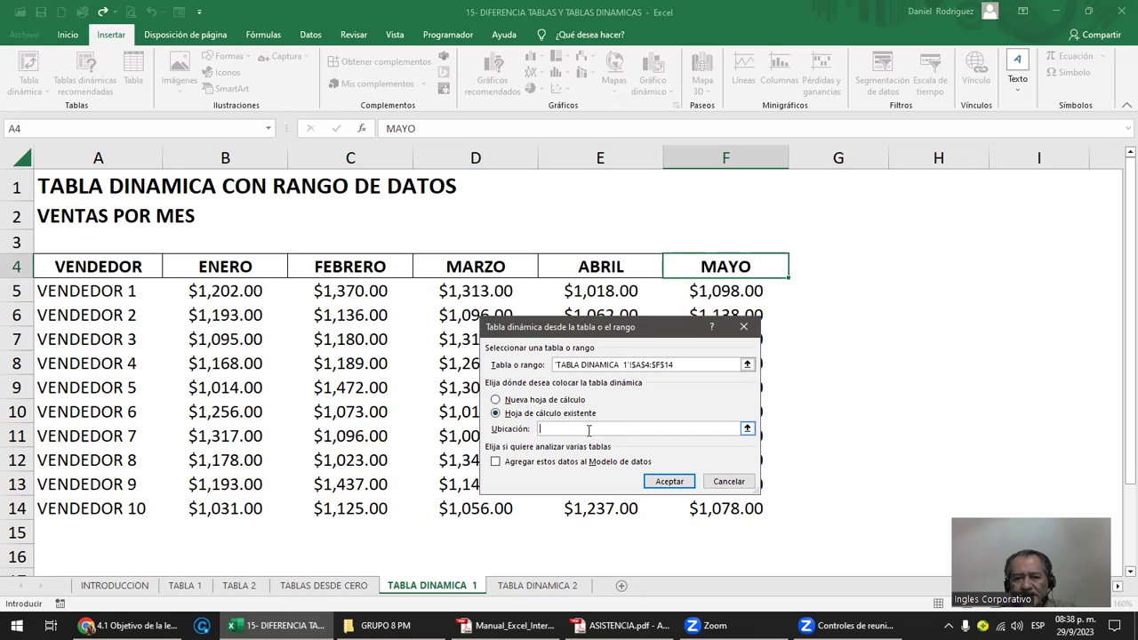
pyautogui.click(916, 270)
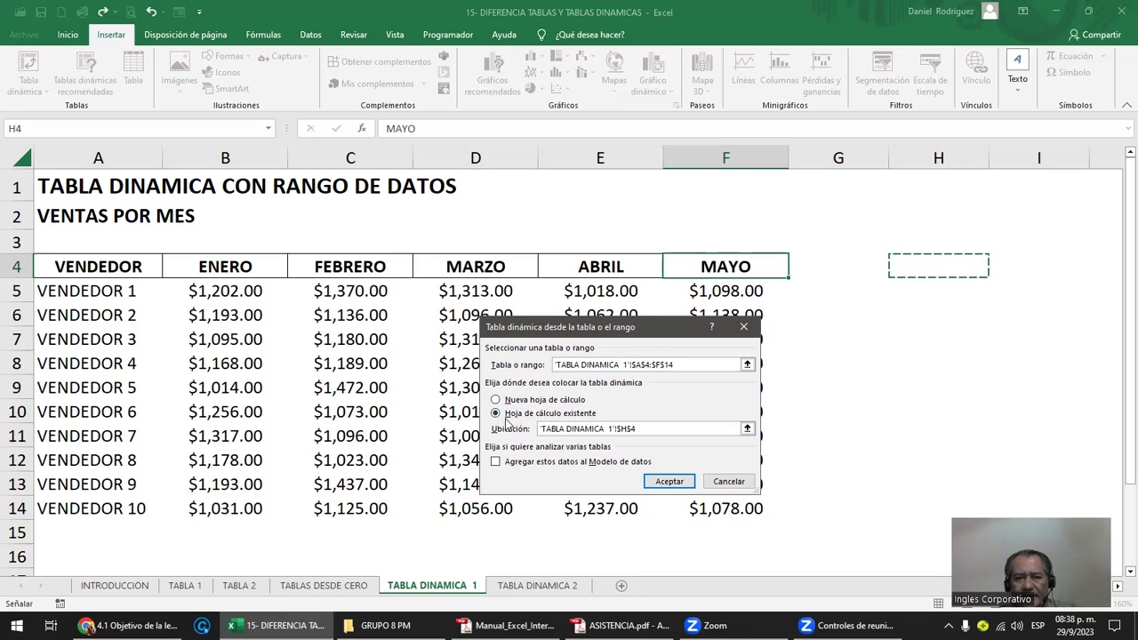
pyautogui.click(669, 482)
pyautogui.click(832, 224)
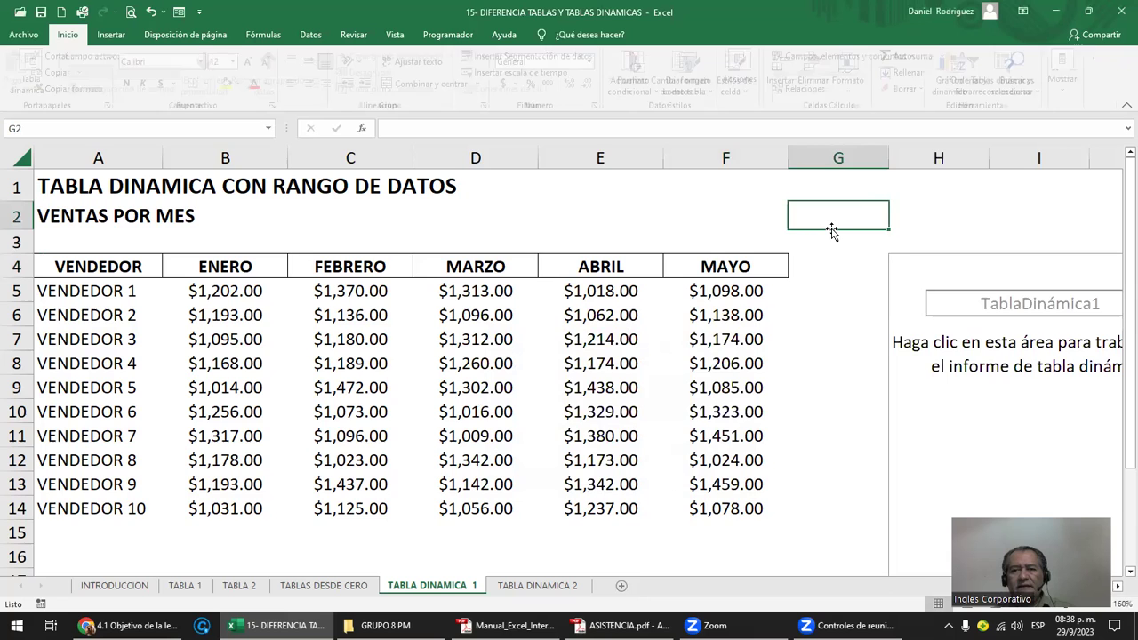
pyautogui.scroll(-1, 832, 227)
pyautogui.scroll(-1, 841, 230)
pyautogui.scroll(-1, 841, 230)
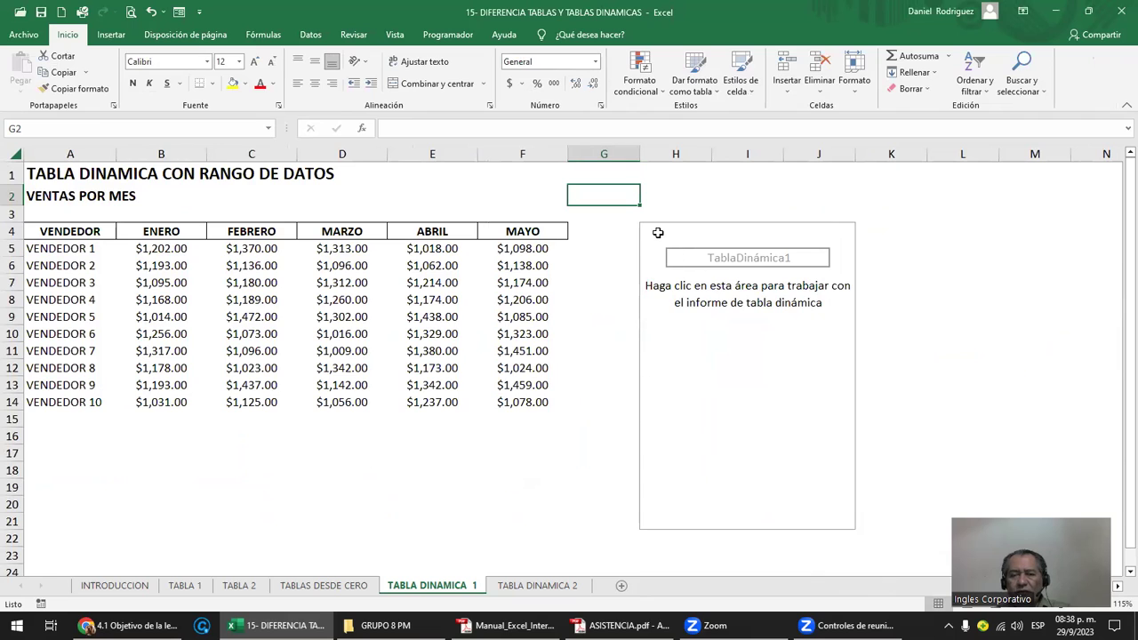
pyautogui.click(657, 234)
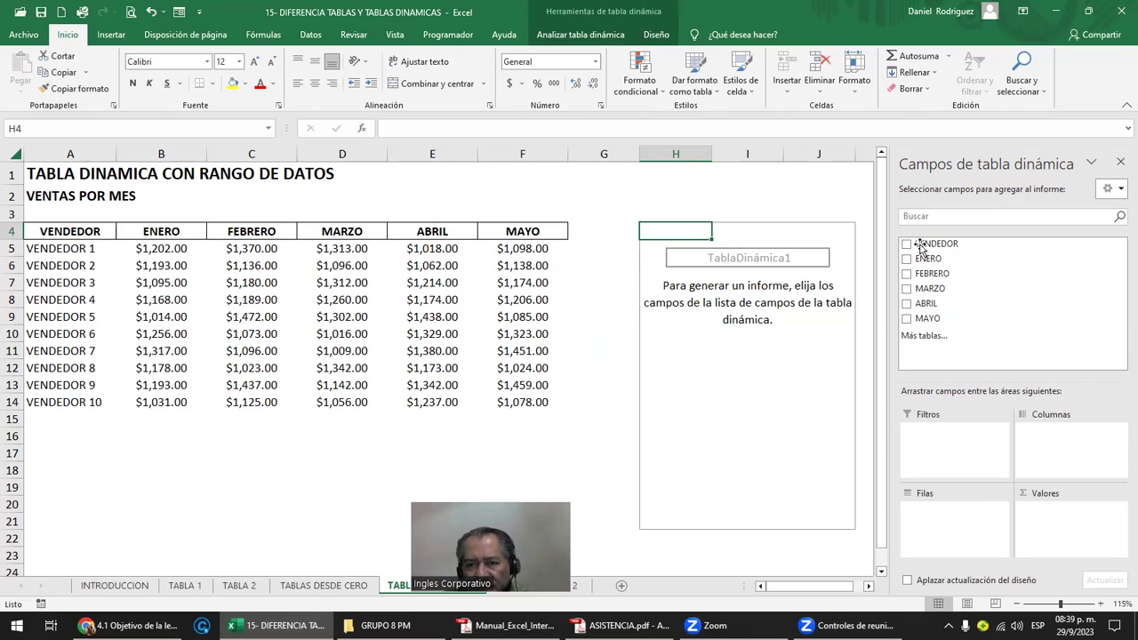
pyautogui.moveTo(1005, 244)
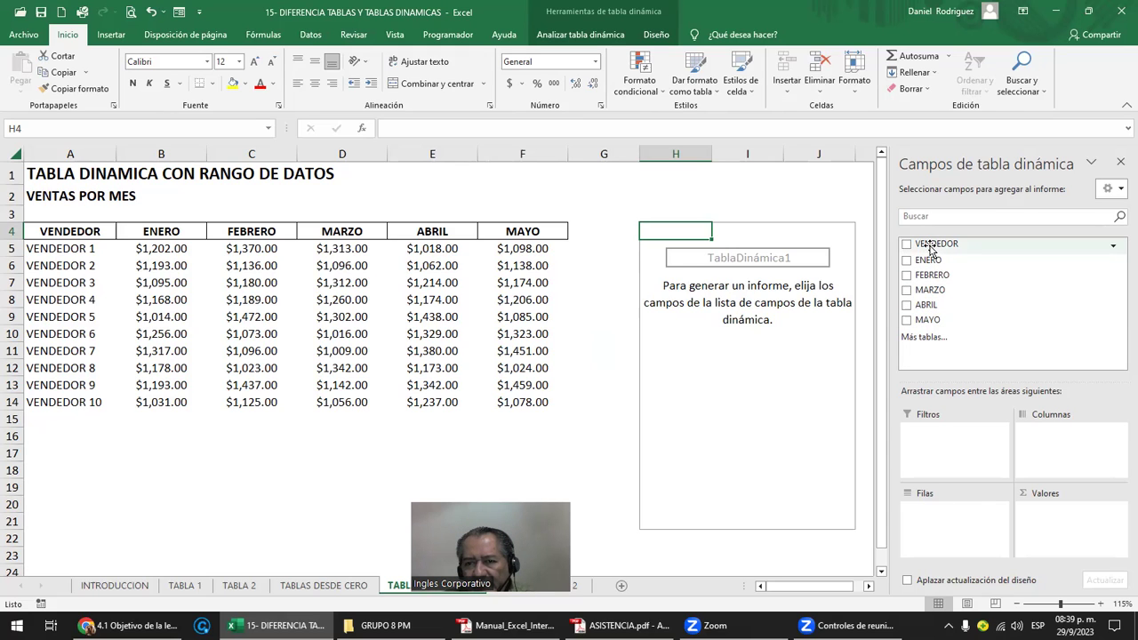
pyautogui.moveTo(932, 251)
pyautogui.mouseDown()
pyautogui.moveTo(926, 301)
pyautogui.moveTo(956, 514)
pyautogui.mouseUp()
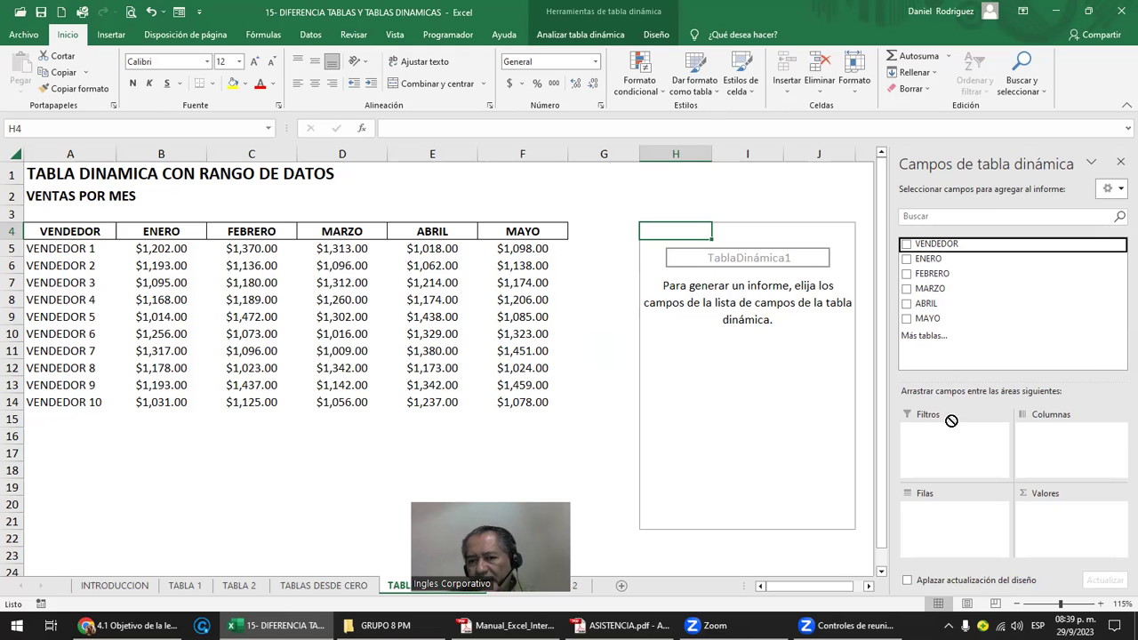
pyautogui.moveTo(956, 514); pyautogui.dragTo(964, 281)
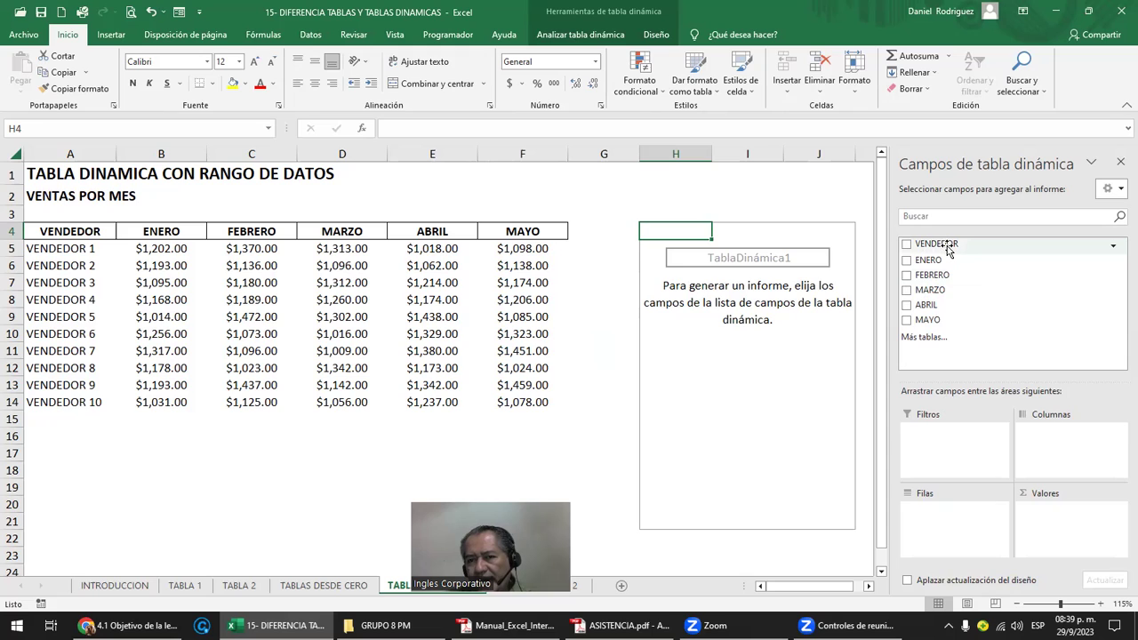
pyautogui.moveTo(948, 249)
pyautogui.mouseDown()
pyautogui.moveTo(956, 524)
pyautogui.moveTo(1043, 469)
pyautogui.moveTo(951, 471)
pyautogui.mouseUp()
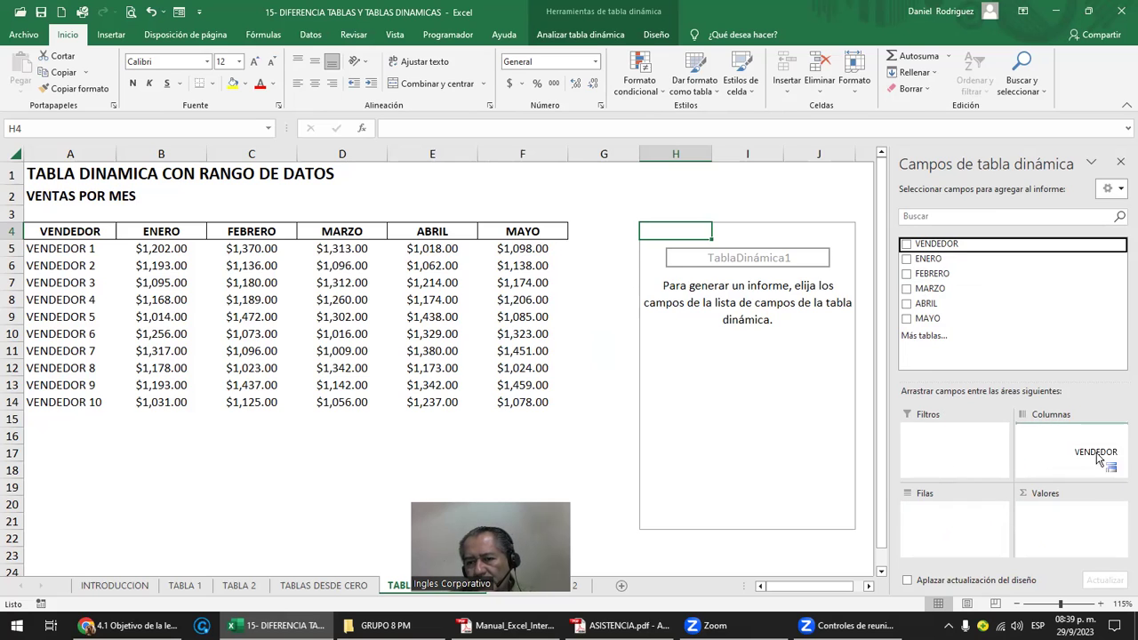
# - Put VENDEDOR in Filas to list VENDEDOR 1–10 with Total general, then select column G
pyautogui.moveTo(951, 471); pyautogui.dragTo(941, 525)
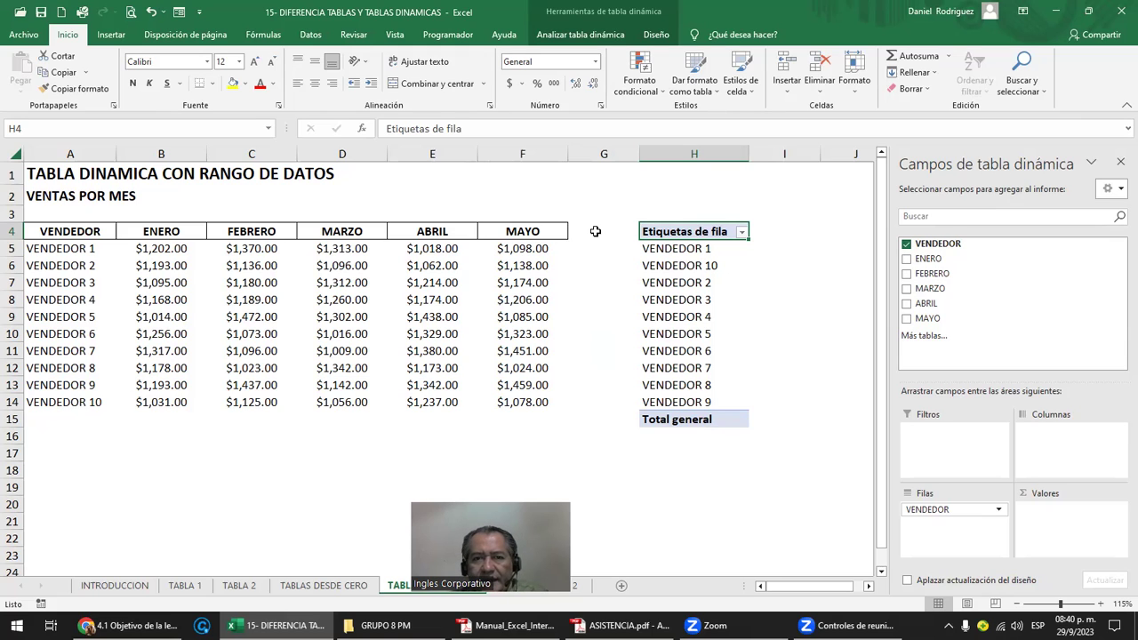
pyautogui.moveTo(595, 231); pyautogui.dragTo(588, 405)
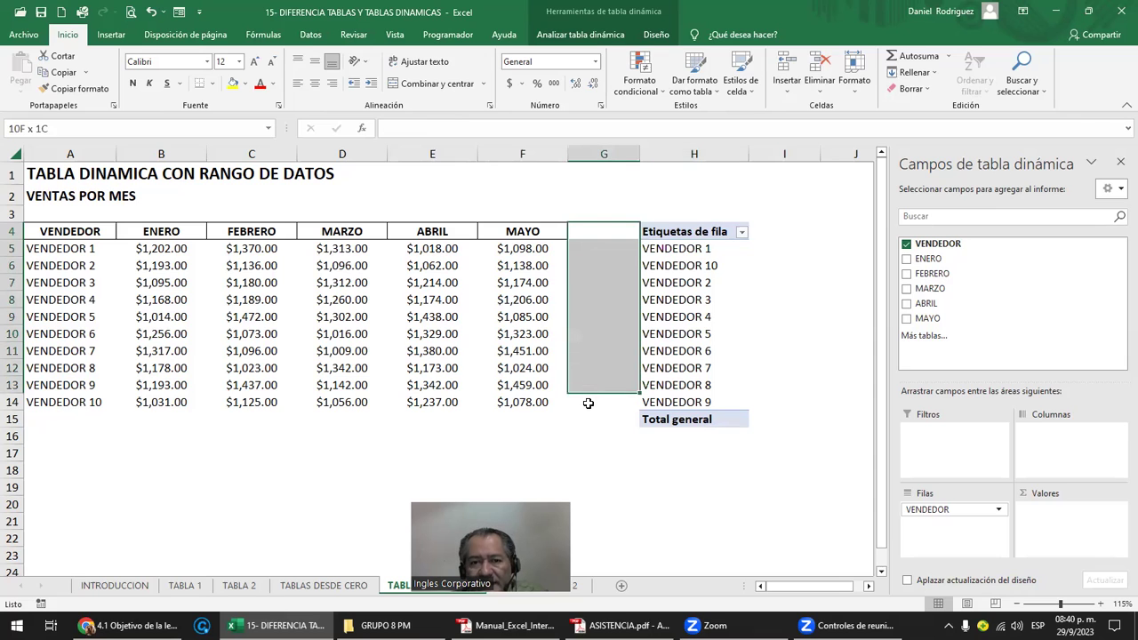
# - Add Suma de ENERO to the PivotTable values, then remove it again
pyautogui.click(683, 231)
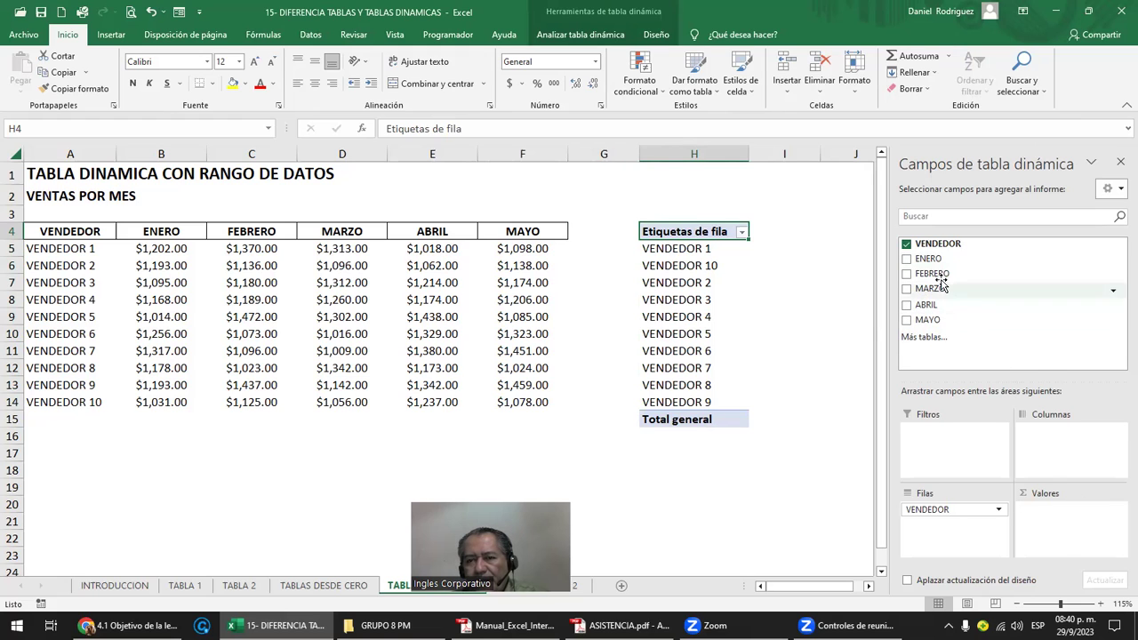
pyautogui.moveTo(929, 263); pyautogui.dragTo(1090, 533)
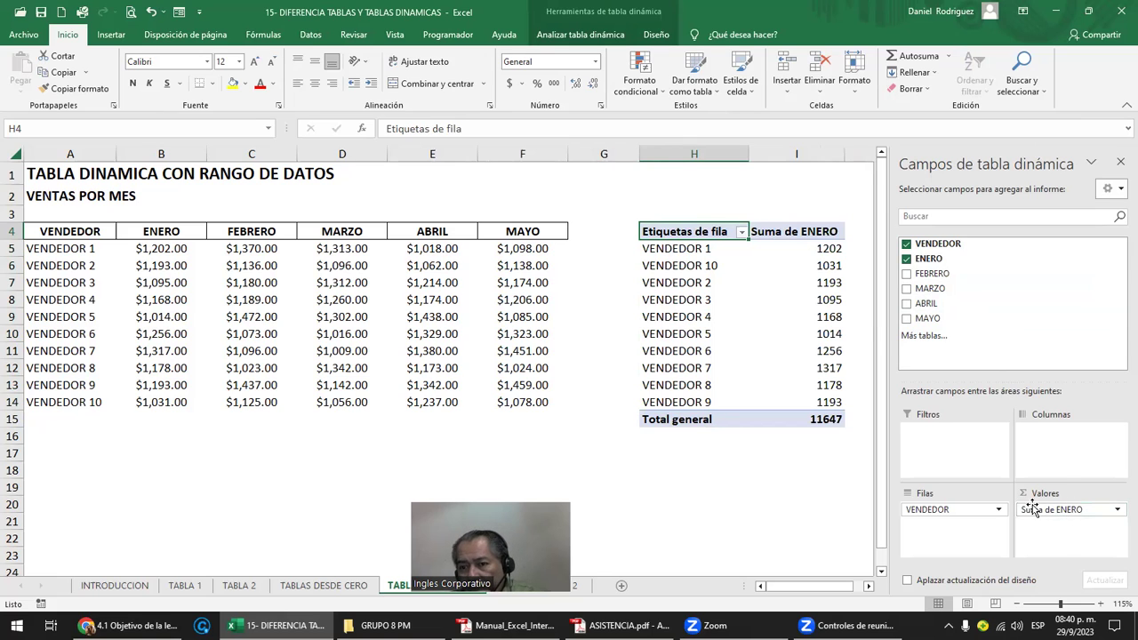
pyautogui.moveTo(1094, 515)
pyautogui.mouseDown()
pyautogui.moveTo(1039, 364)
pyautogui.moveTo(1009, 327)
pyautogui.mouseUp()
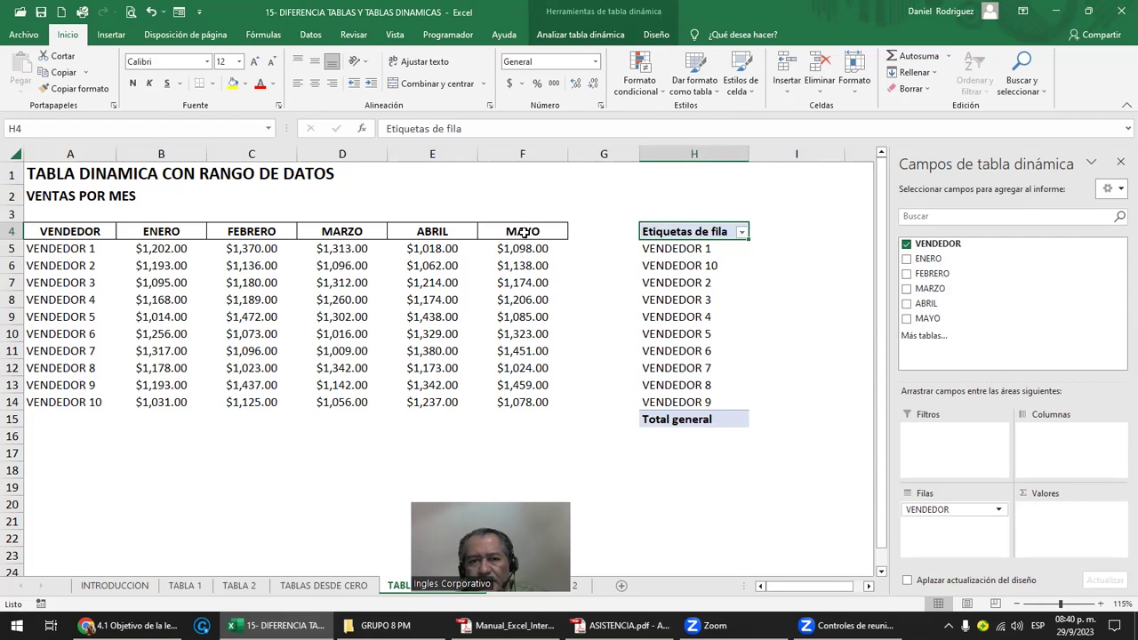
# - Insert a blank column at column H so the PivotTable shifts to column I
pyautogui.click(524, 233)
pyautogui.click(698, 235)
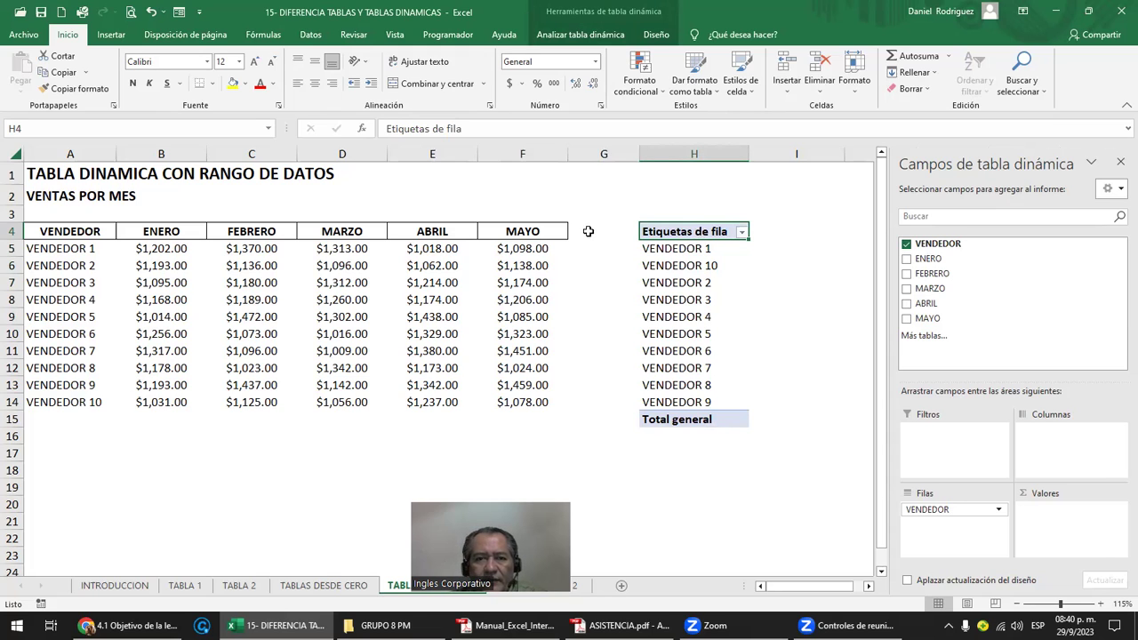
pyautogui.moveTo(582, 233); pyautogui.dragTo(589, 399)
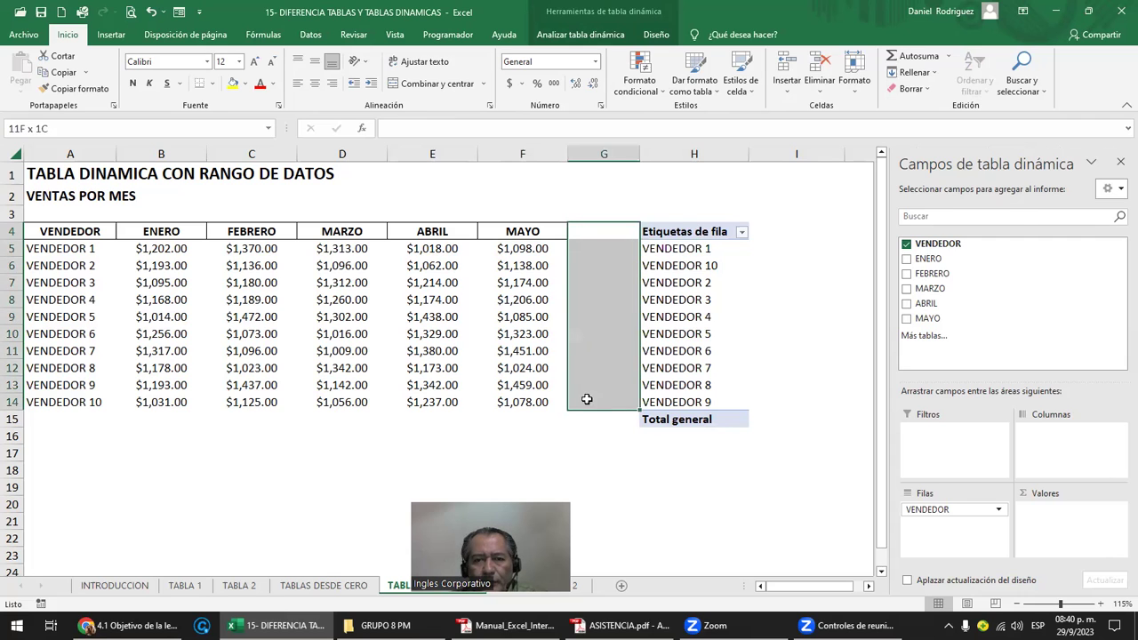
pyautogui.click(686, 153)
pyautogui.click(738, 274)
# - Enter the header TOTAL in cell G4 beside the MAYO column
pyautogui.click(531, 236)
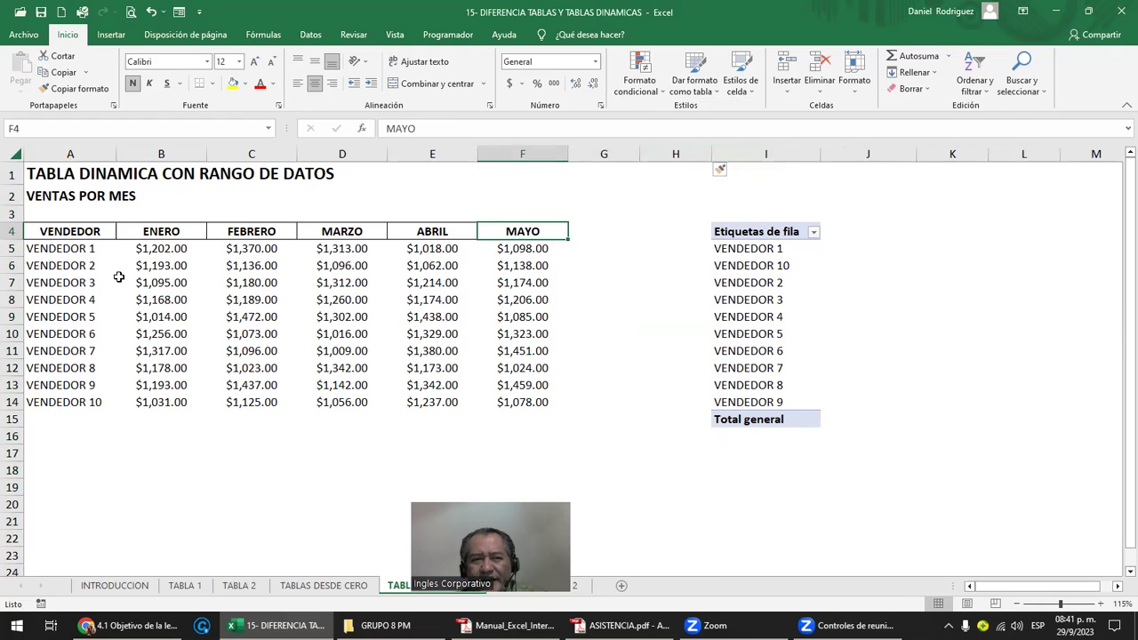
pyautogui.moveTo(78, 233)
pyautogui.mouseDown()
pyautogui.moveTo(528, 351)
pyautogui.moveTo(544, 410)
pyautogui.mouseUp()
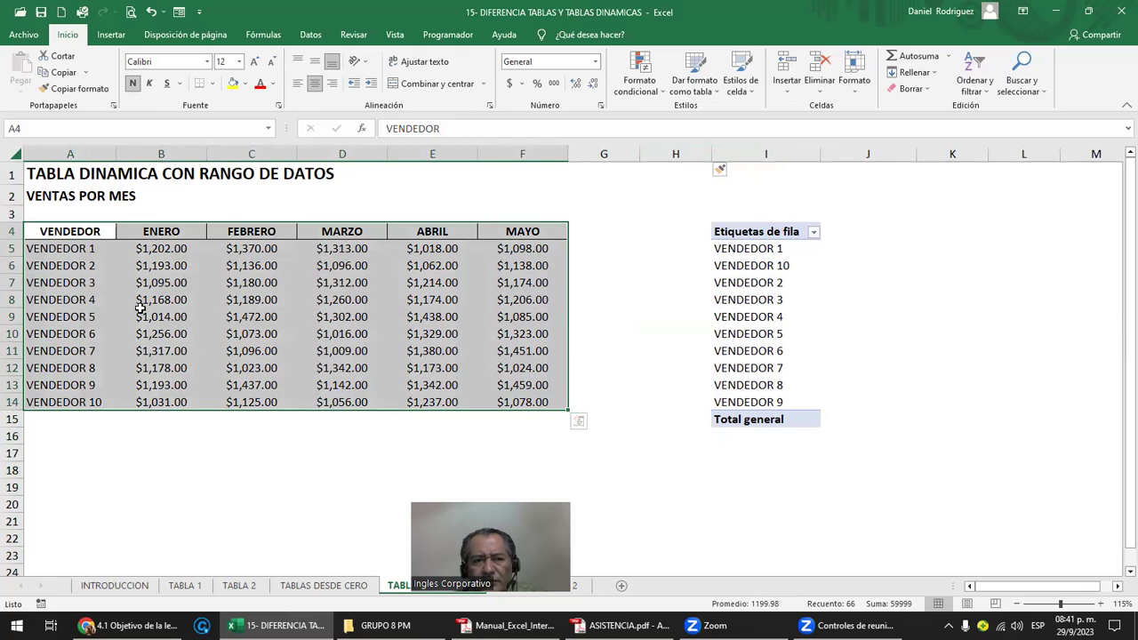
pyautogui.click(767, 236)
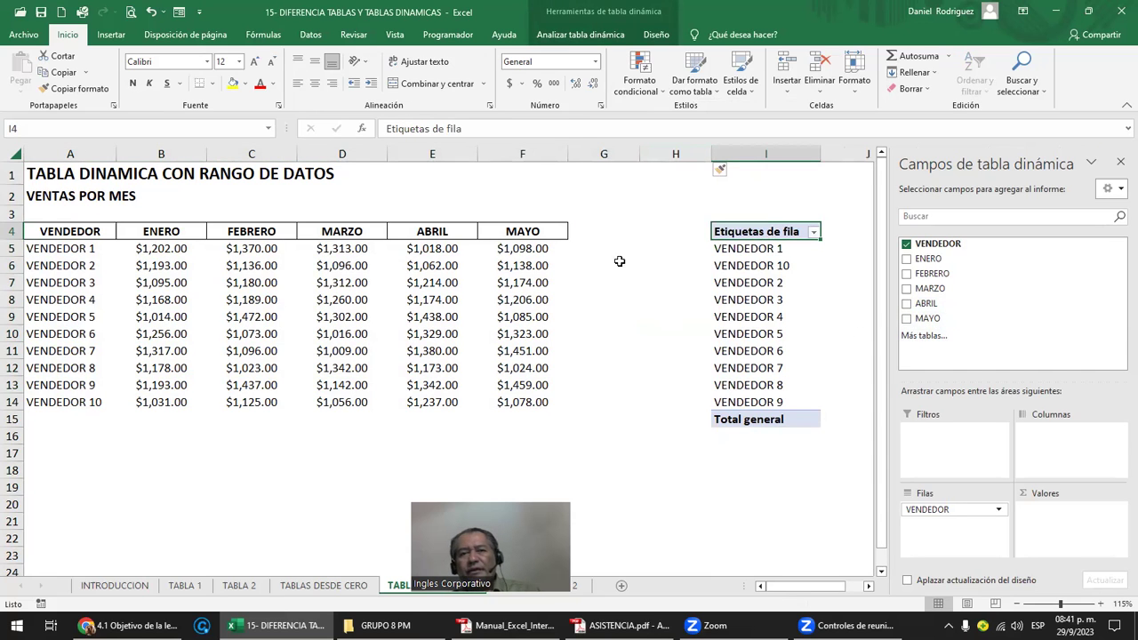
pyautogui.click(582, 230)
pyautogui.write('TOTAL')
pyautogui.press('Return')
# - AutoSum each vendor's months into G5:G14, e.g. =SUMA(B5:F5) giving $6,001.00
pyautogui.hotkey('shift', 'Down')
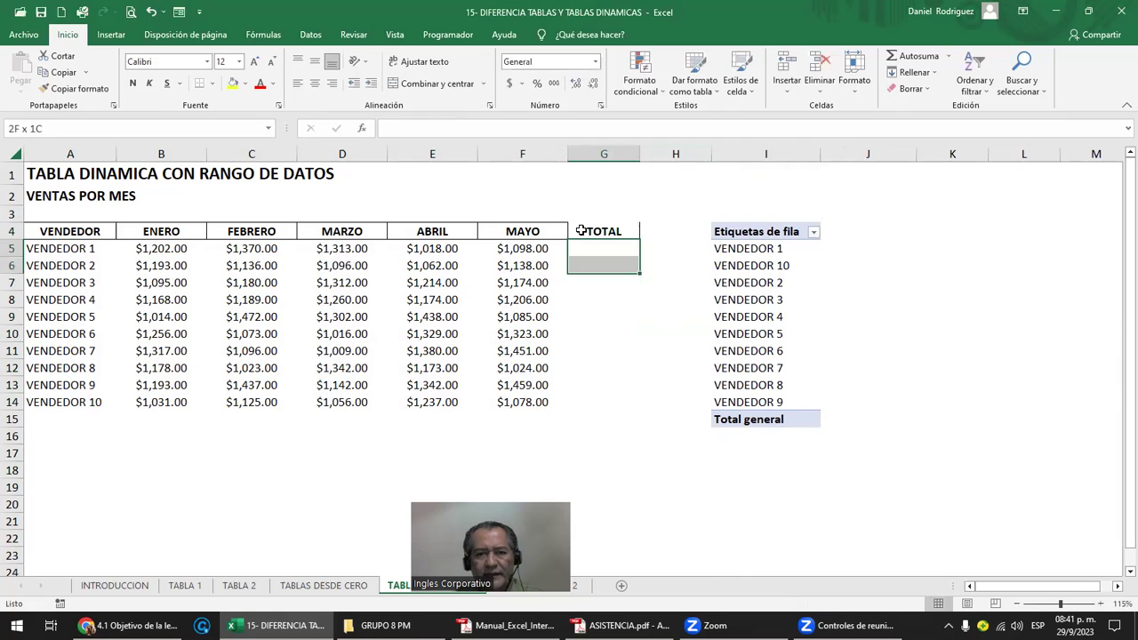
pyautogui.hotkey('shift', 'Down')
pyautogui.hotkey('shift', 'Down')
pyautogui.hotkey('shift', 'Down')
pyautogui.hotkey('shift', 'Down')
pyautogui.hotkey('shift', 'Down')
pyautogui.hotkey('shift', 'Down')
pyautogui.hotkey('shift', 'Down')
pyautogui.hotkey('shift', 'Down')
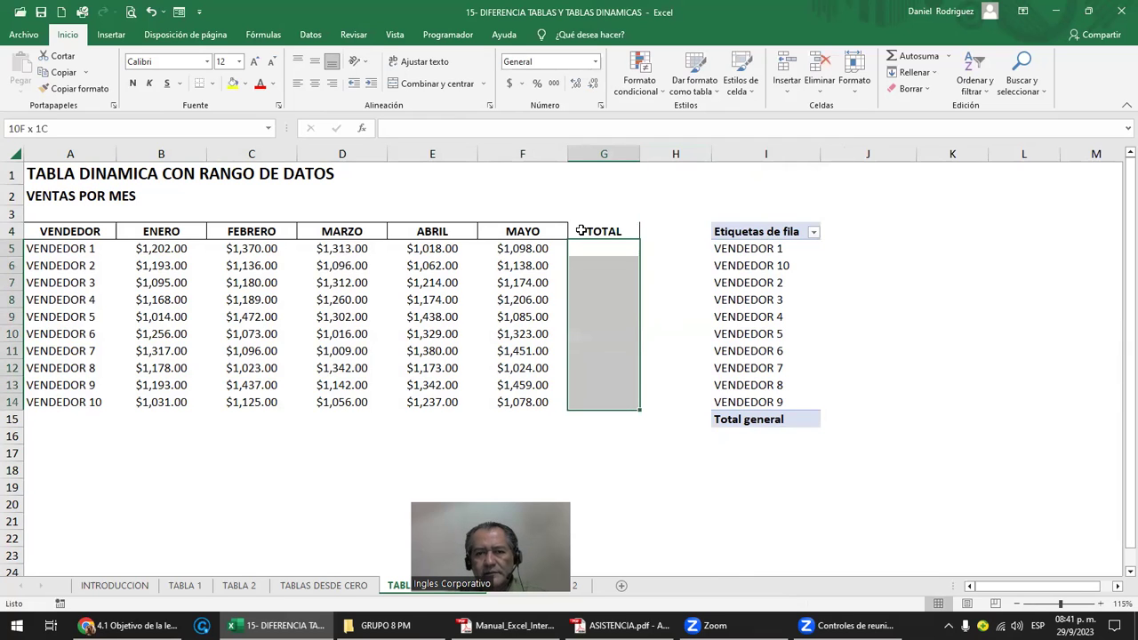
pyautogui.click(941, 59)
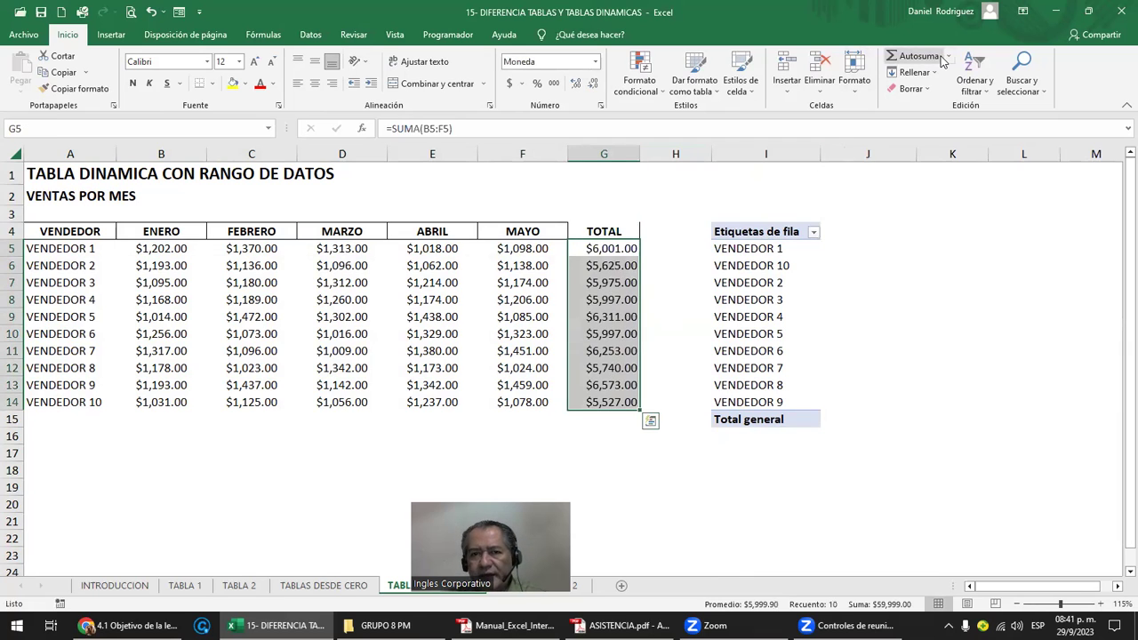
pyautogui.press('Return')
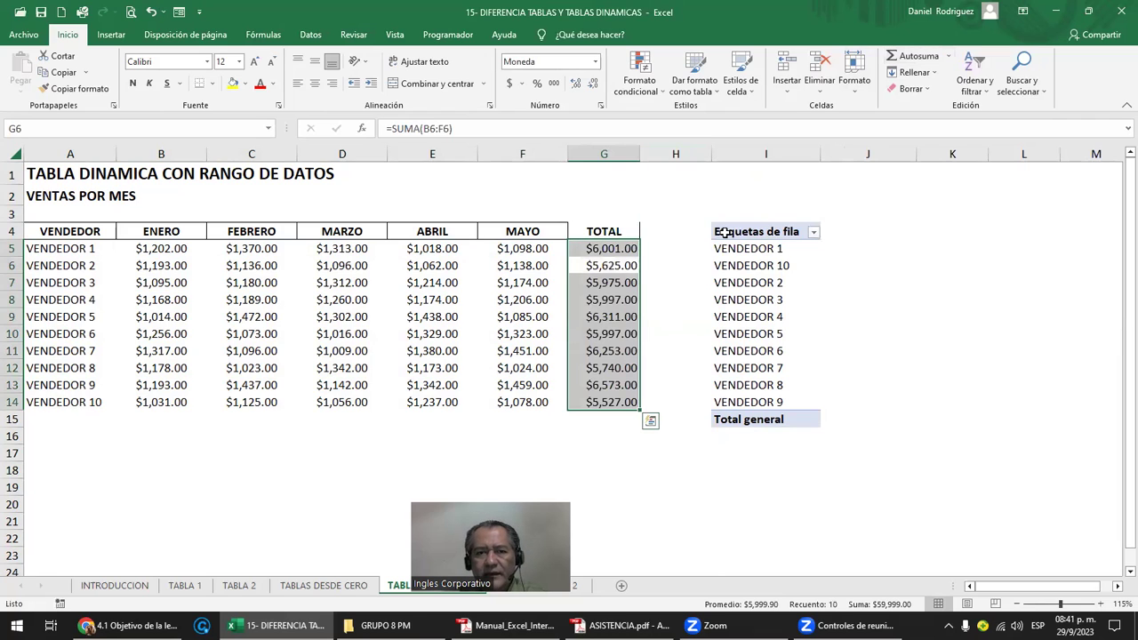
pyautogui.click(617, 198)
# - Copy the MAYO column's formatting onto the TOTAL column G4:G14
pyautogui.click(527, 231)
pyautogui.moveTo(528, 231); pyautogui.dragTo(538, 402)
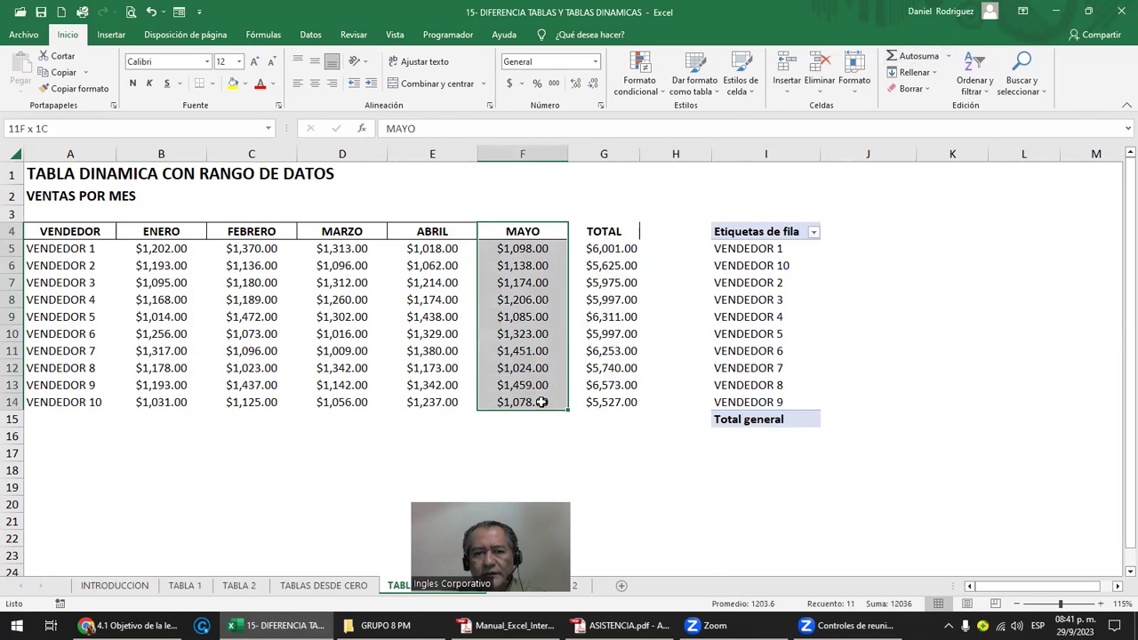
pyautogui.click(75, 88)
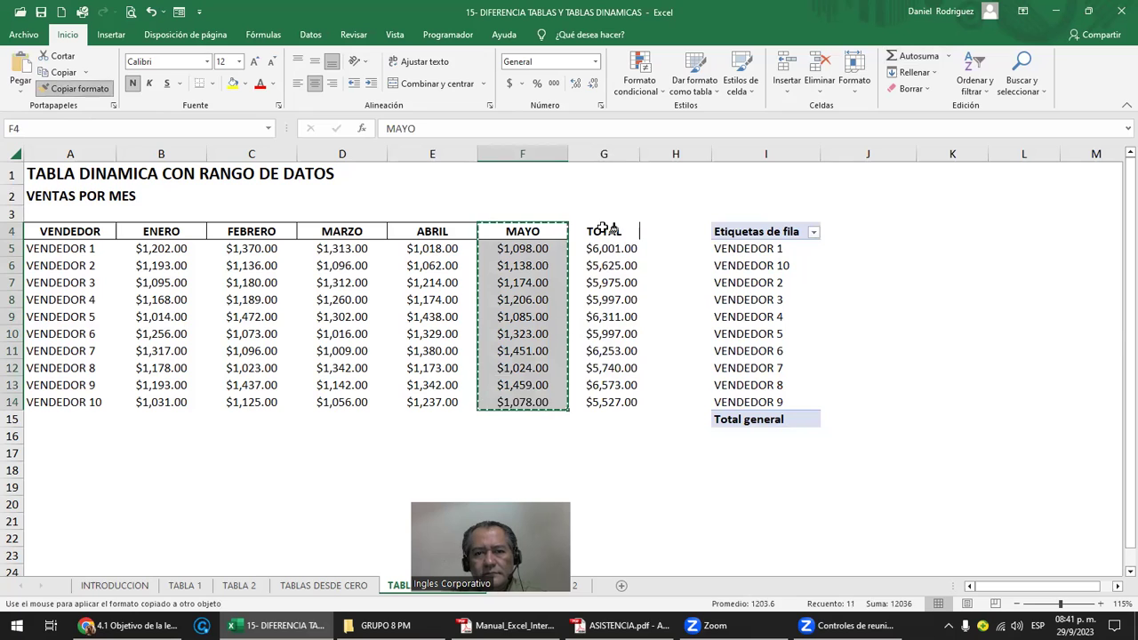
pyautogui.moveTo(602, 231); pyautogui.dragTo(604, 402)
pyautogui.click(774, 231)
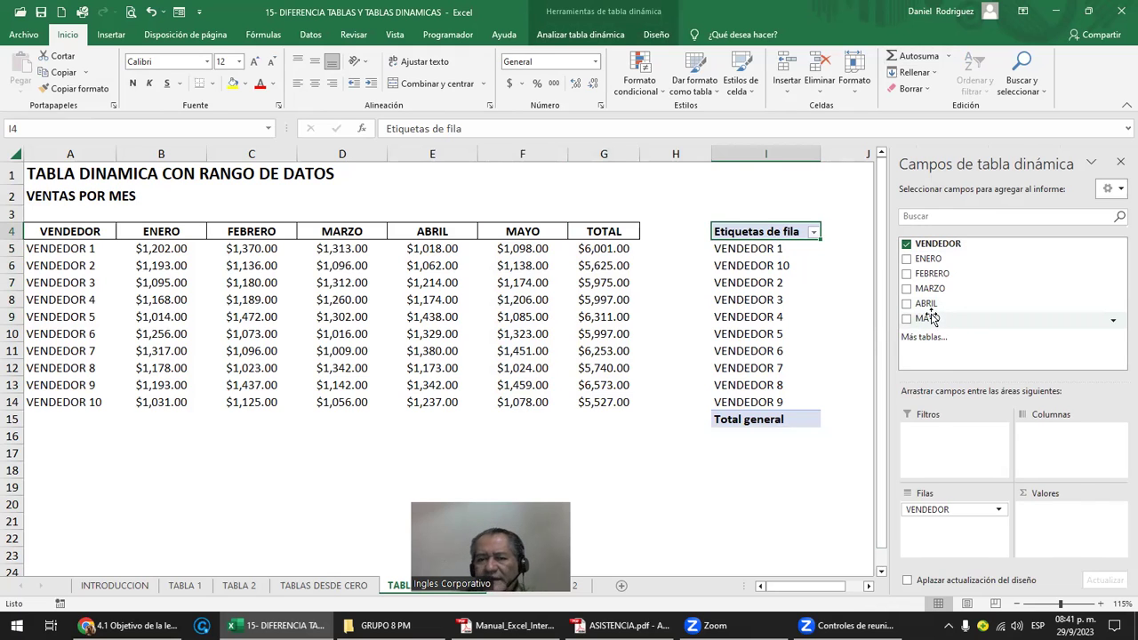
pyautogui.click(702, 197)
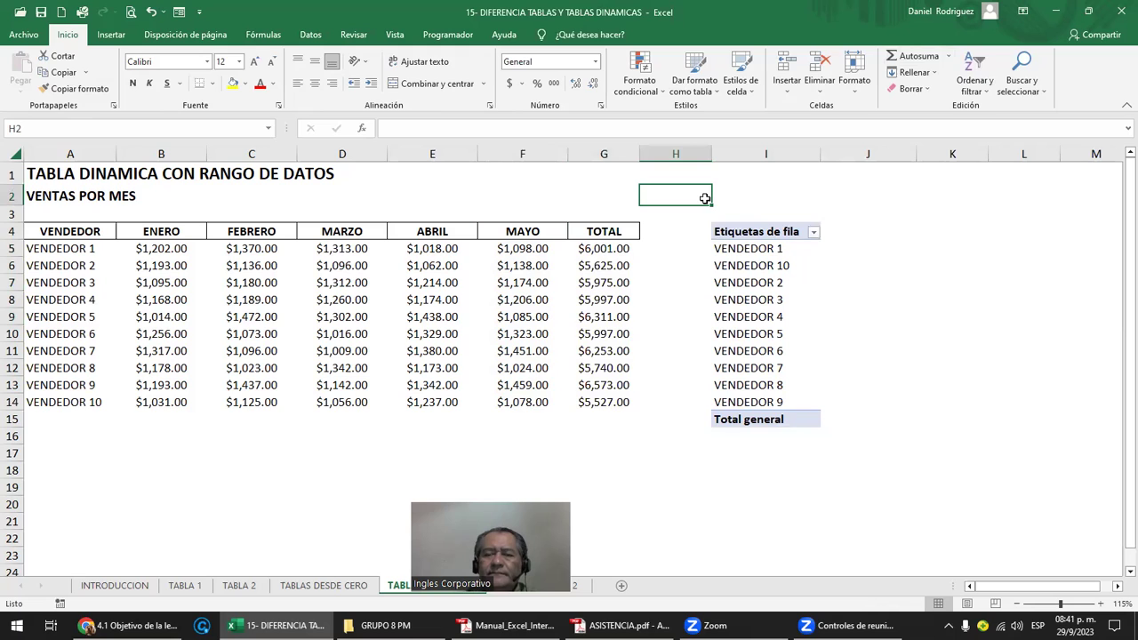
pyautogui.click(756, 232)
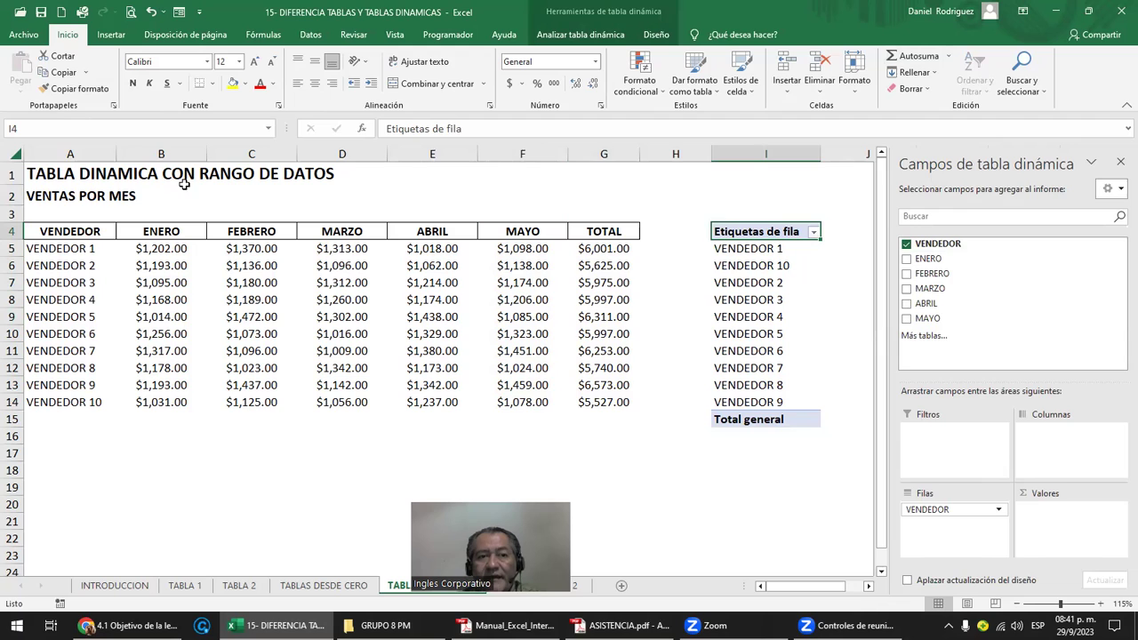
pyautogui.click(53, 175)
pyautogui.click(749, 228)
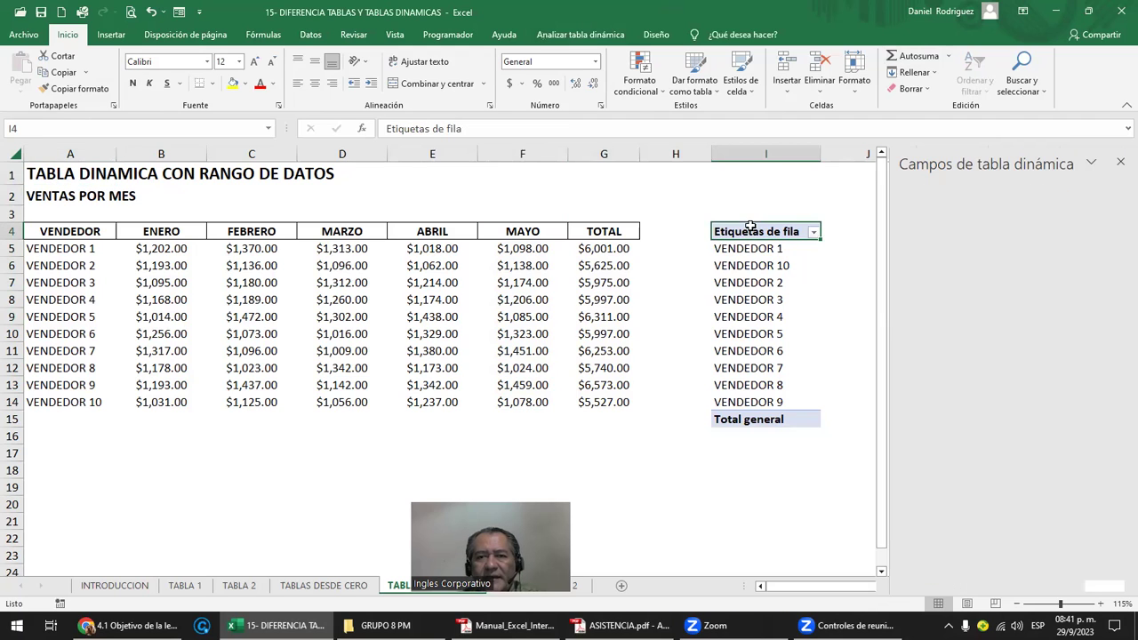
pyautogui.click(302, 174)
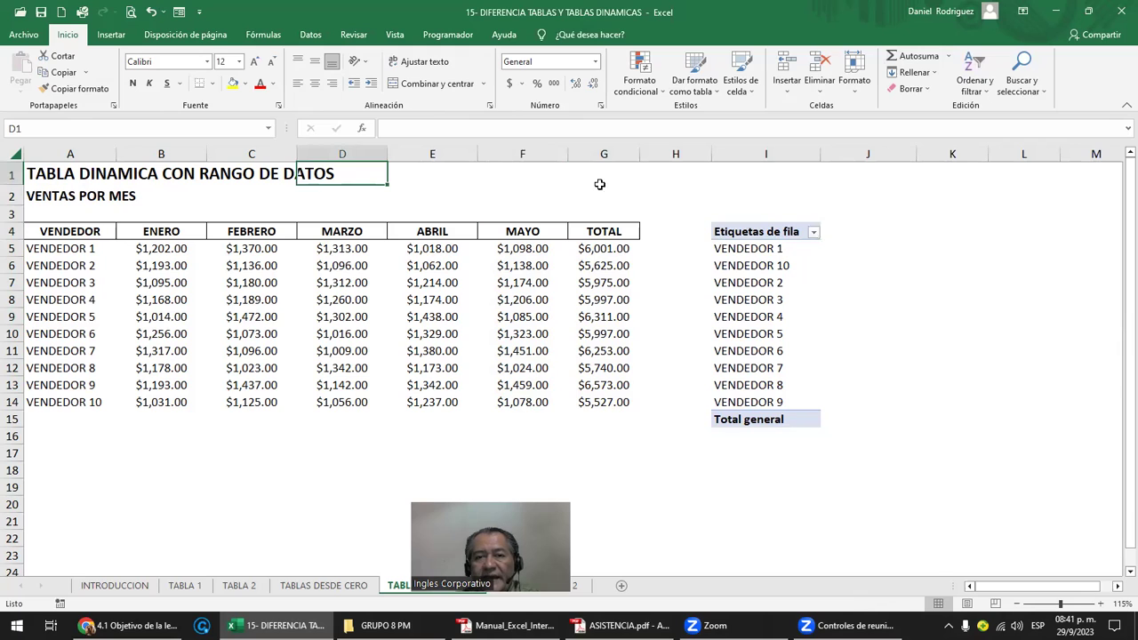
pyautogui.click(607, 154)
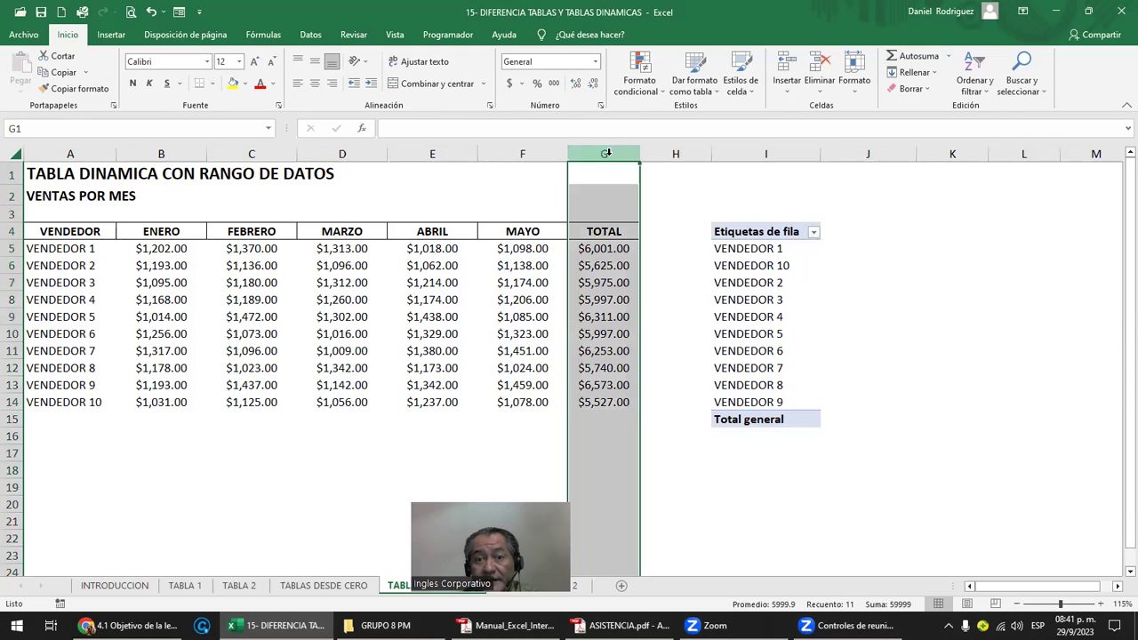
pyautogui.click(766, 237)
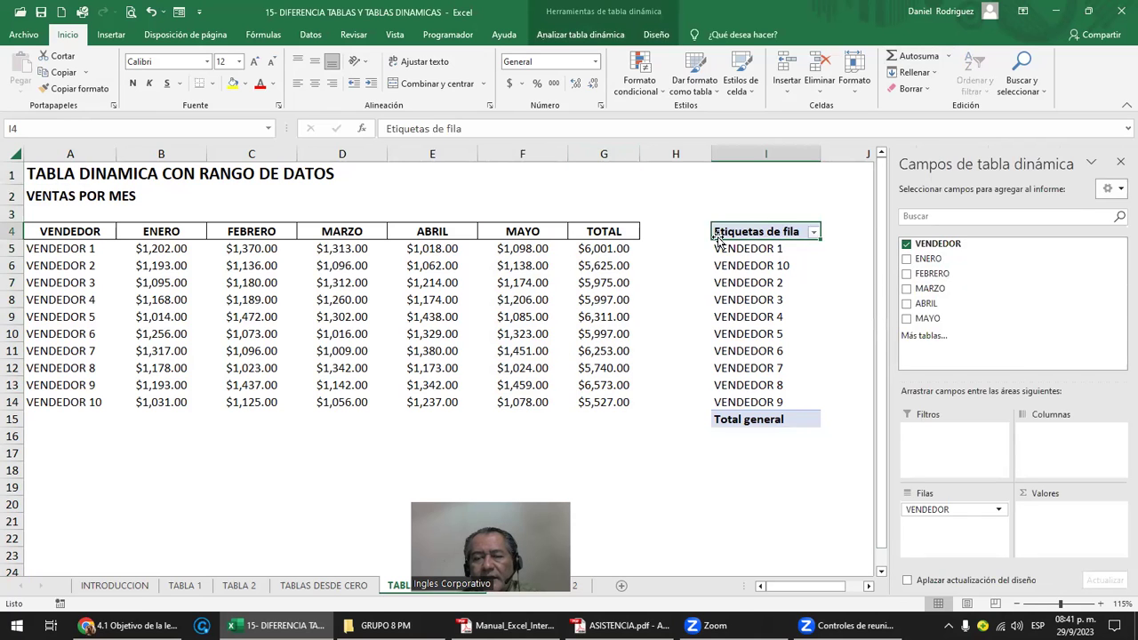
pyautogui.moveTo(85, 233)
pyautogui.mouseDown()
pyautogui.moveTo(78, 334)
pyautogui.moveTo(534, 400)
pyautogui.mouseUp()
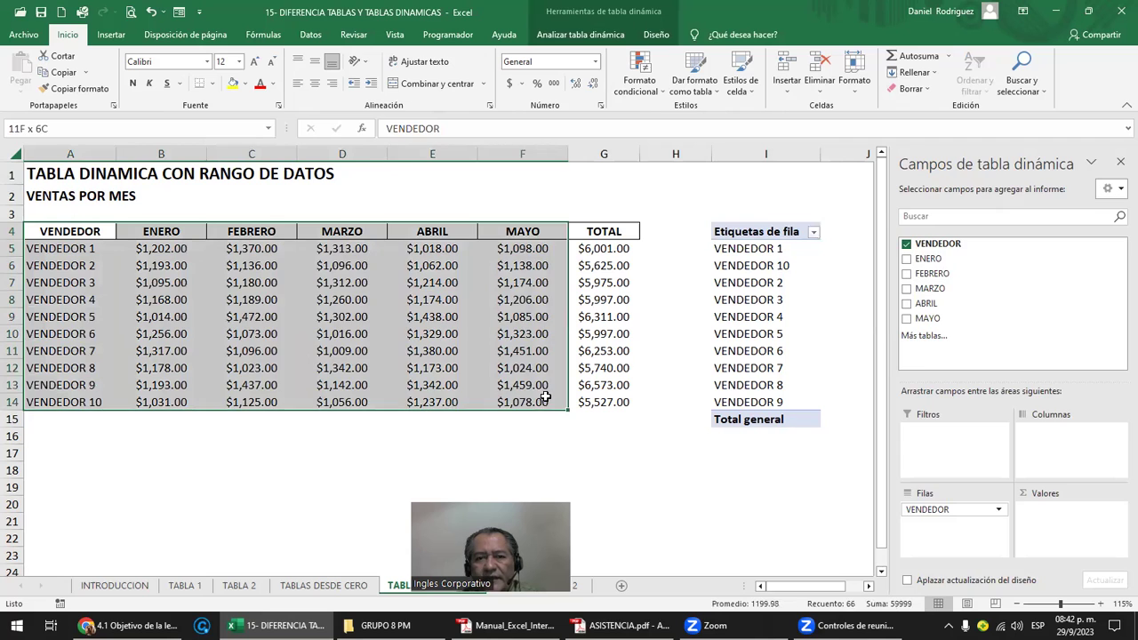
pyautogui.click(546, 398)
pyautogui.moveTo(528, 232)
pyautogui.mouseDown()
pyautogui.moveTo(242, 393)
pyautogui.moveTo(80, 391)
pyautogui.mouseUp()
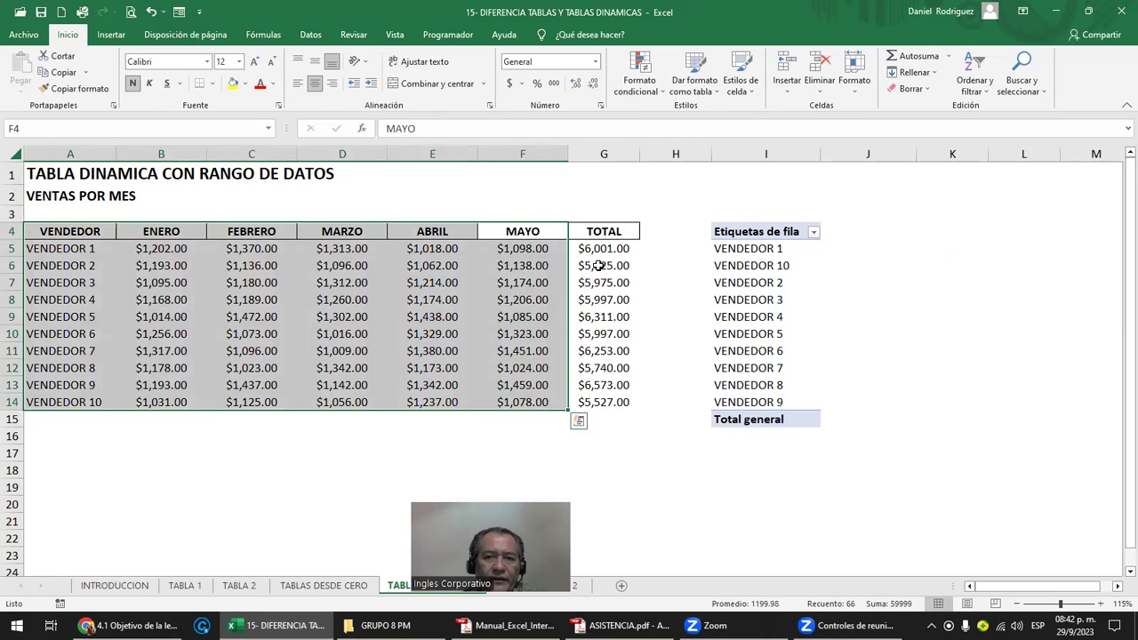
pyautogui.click(743, 231)
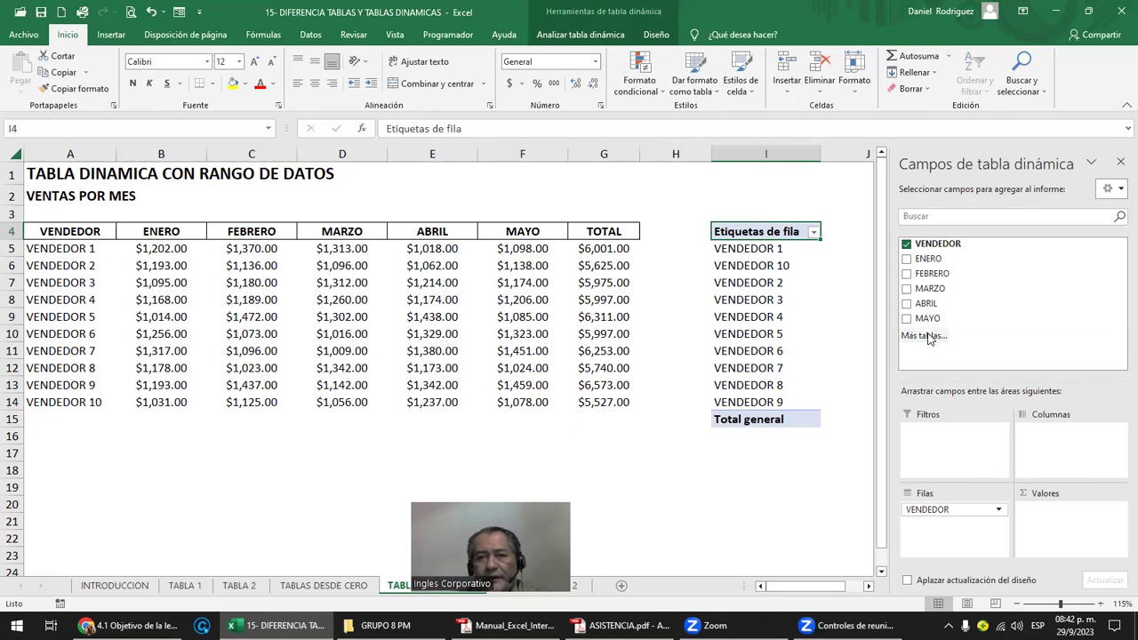
pyautogui.click(696, 203)
pyautogui.click(734, 231)
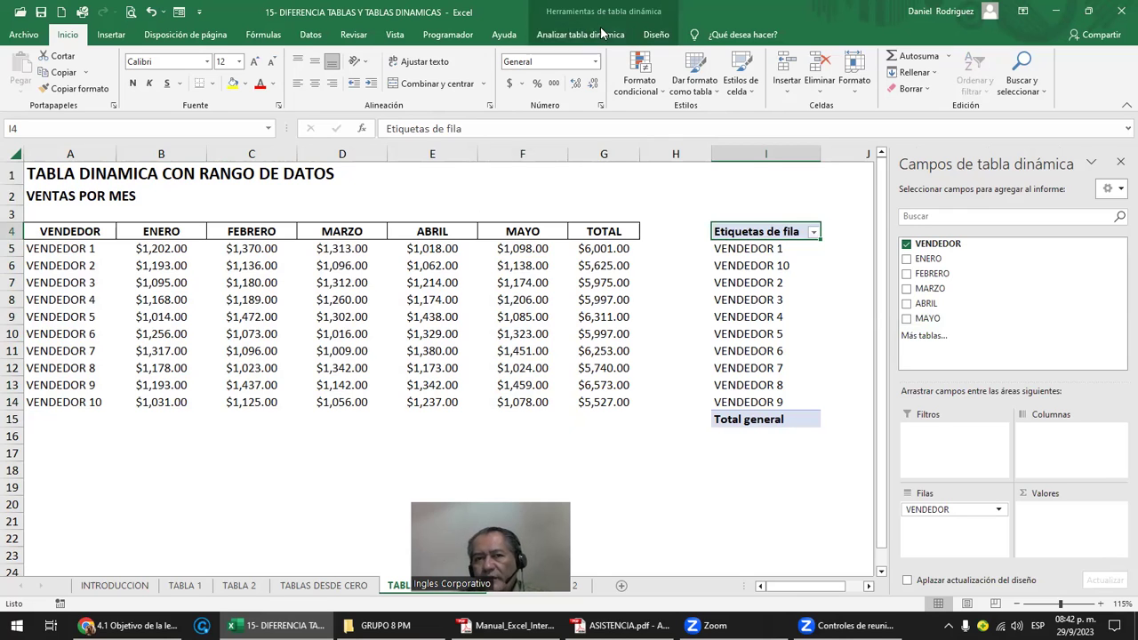
# - Apply the grey style from the Diseño gallery to the VENDEDOR PivotTable
pyautogui.click(658, 39)
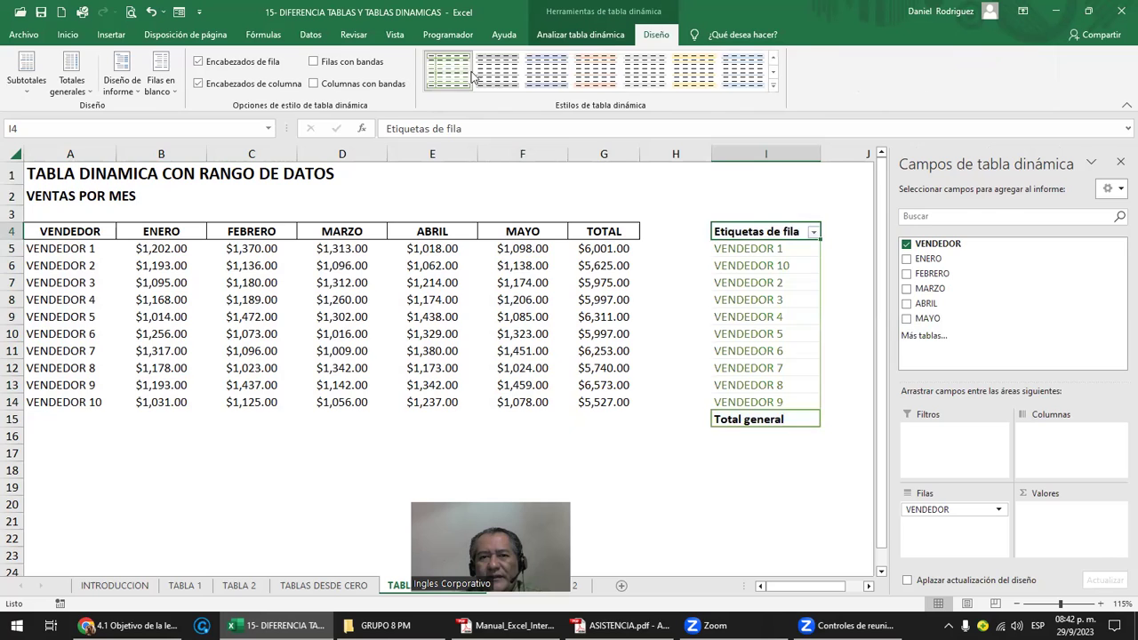
pyautogui.click(498, 71)
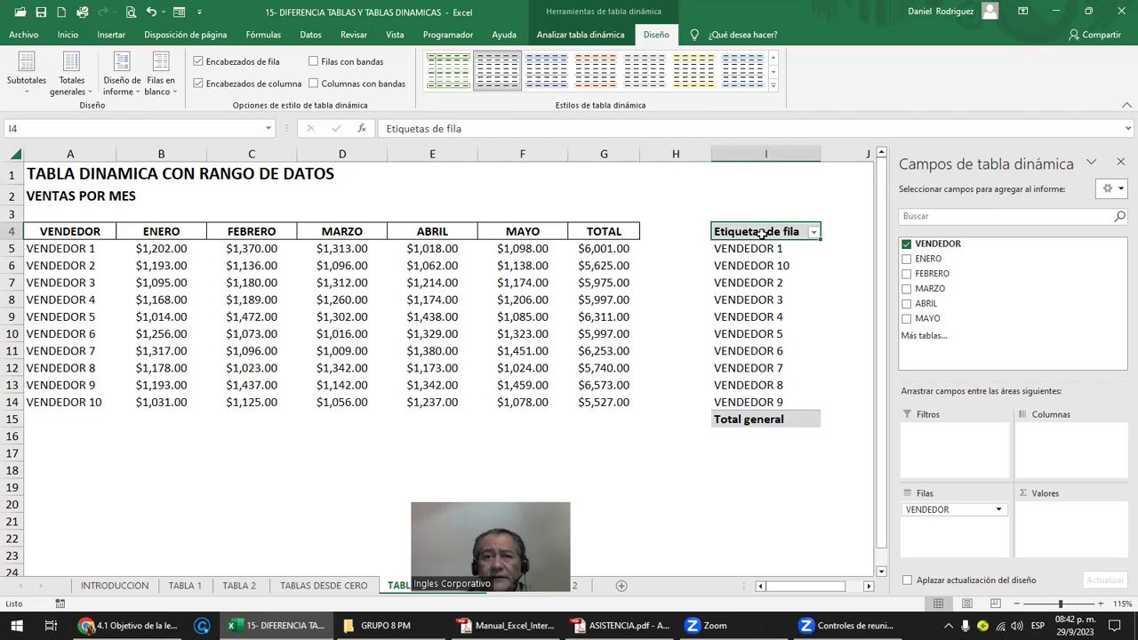
pyautogui.click(578, 35)
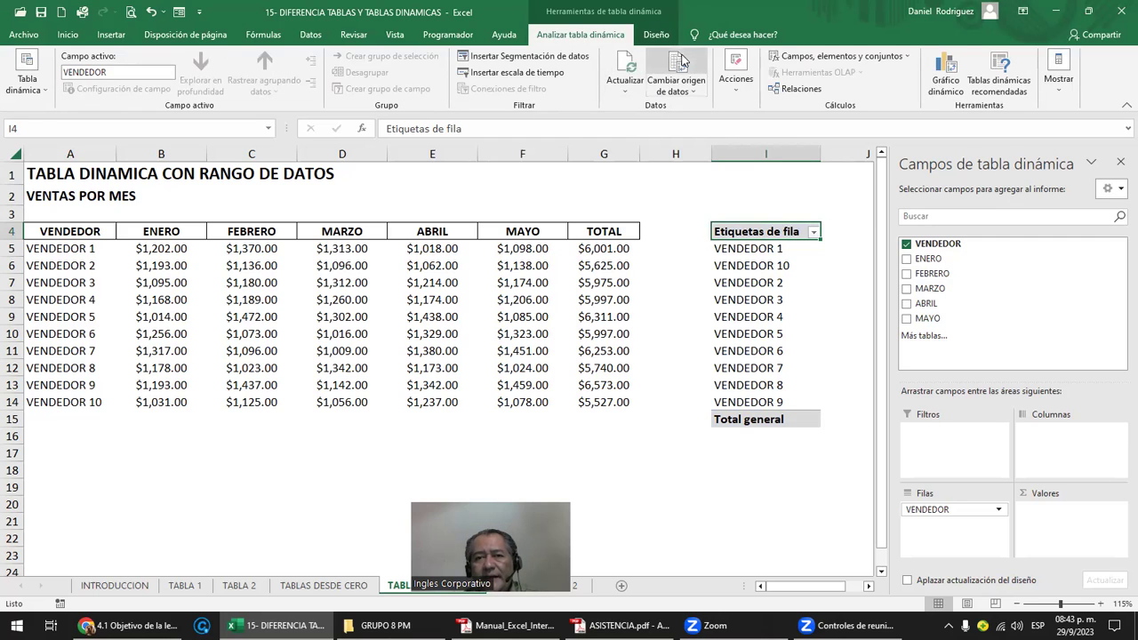
# - Change the PivotTable's data source to A4:G14 so it includes the TOTAL column
pyautogui.click(695, 92)
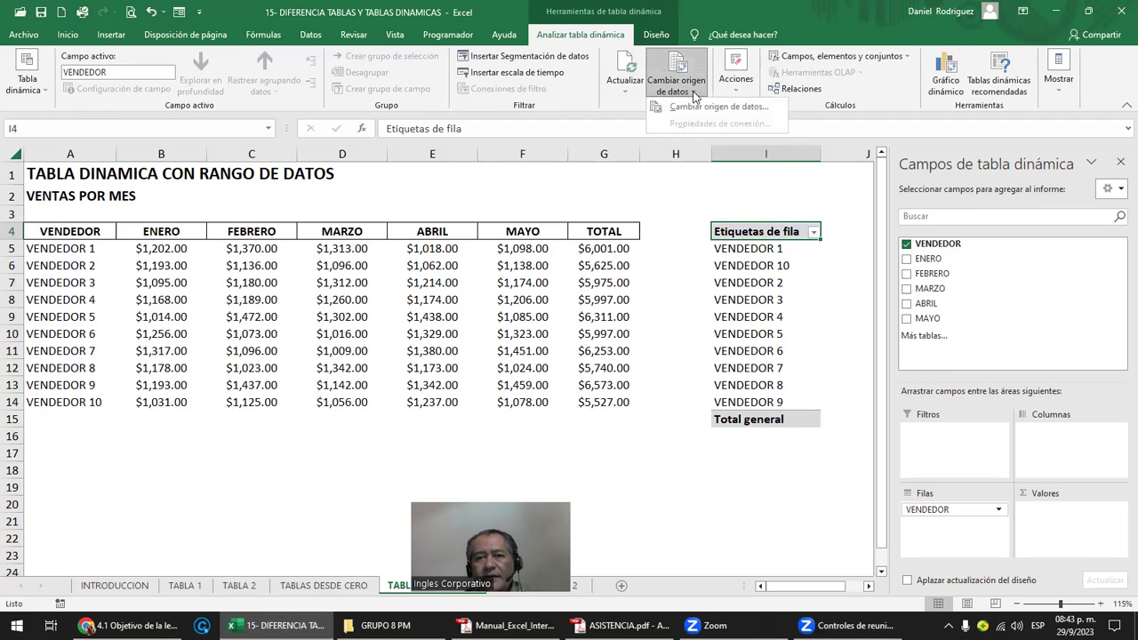
pyautogui.click(696, 106)
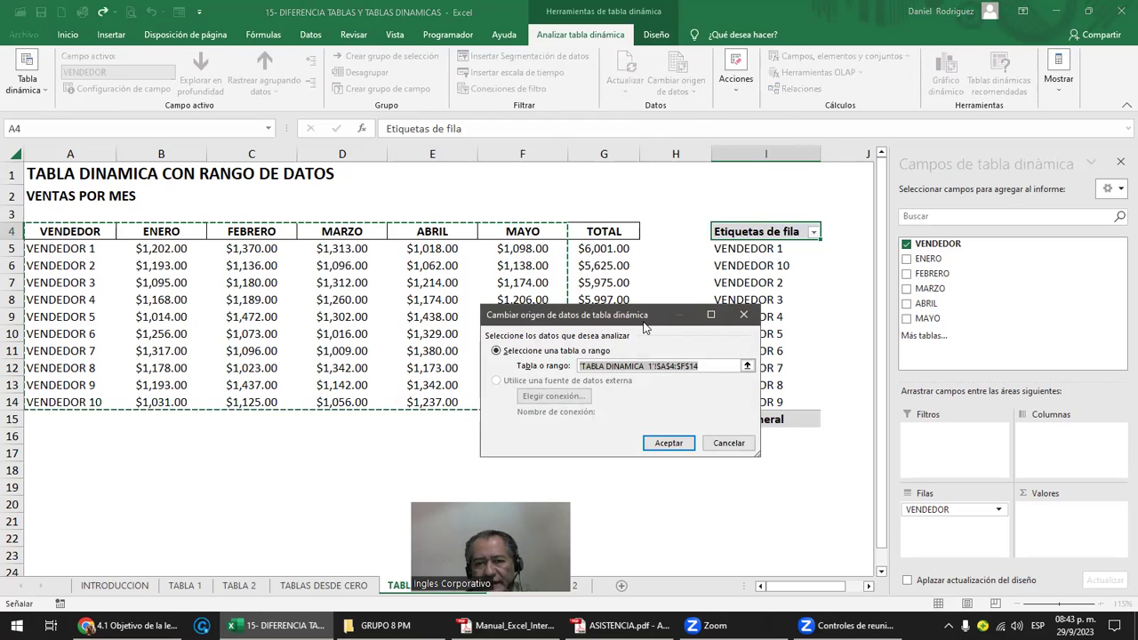
pyautogui.moveTo(644, 322); pyautogui.dragTo(712, 433)
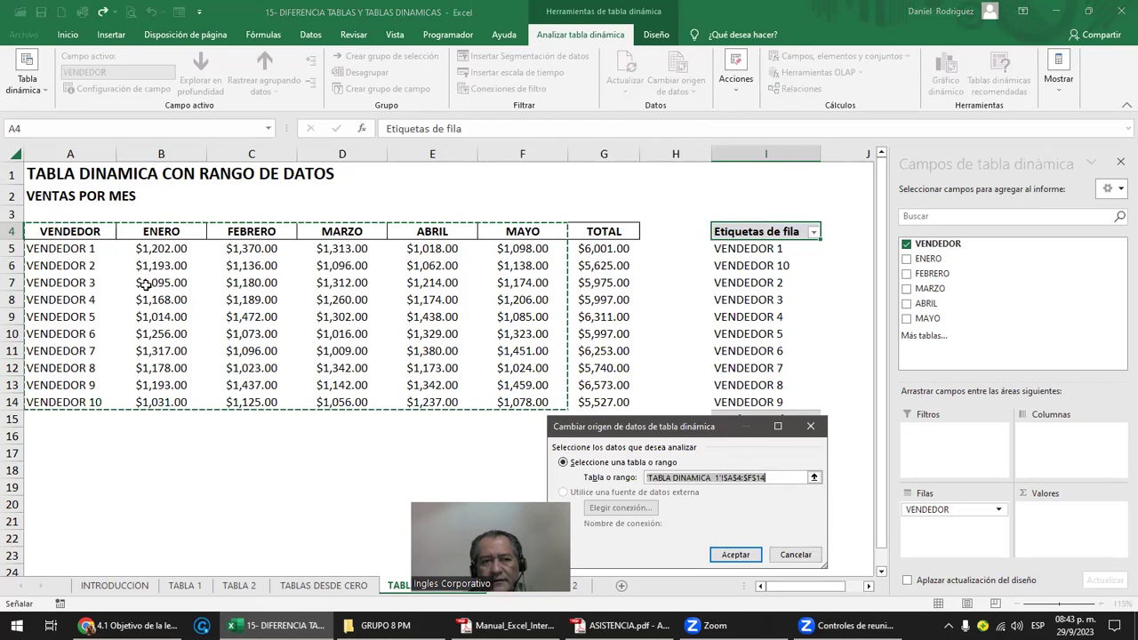
pyautogui.moveTo(55, 231); pyautogui.dragTo(600, 398)
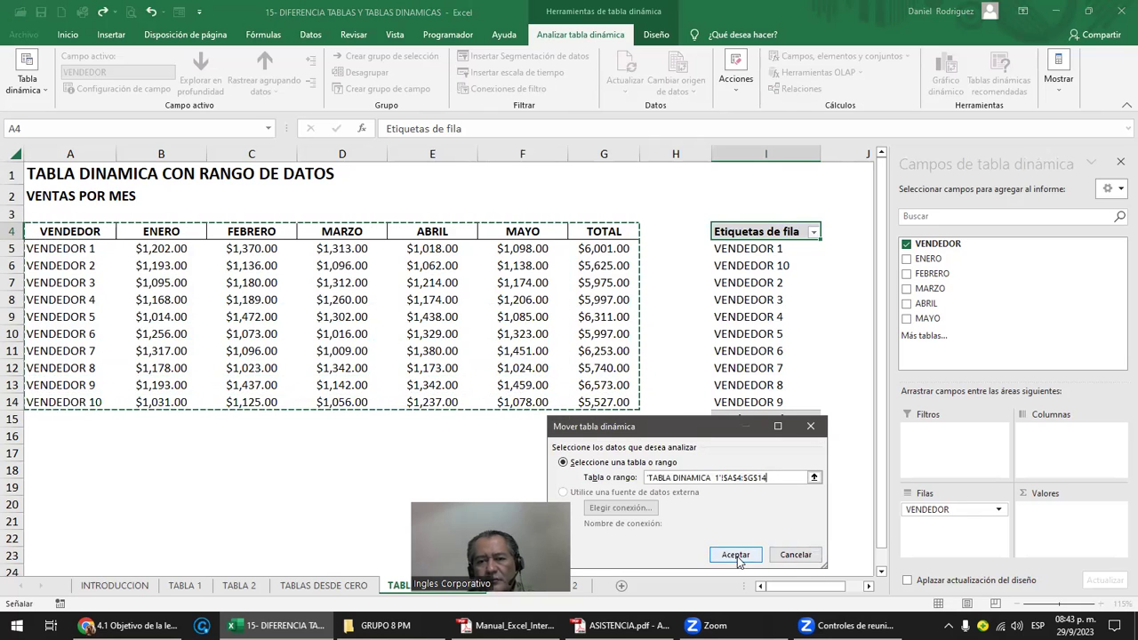
pyautogui.click(736, 555)
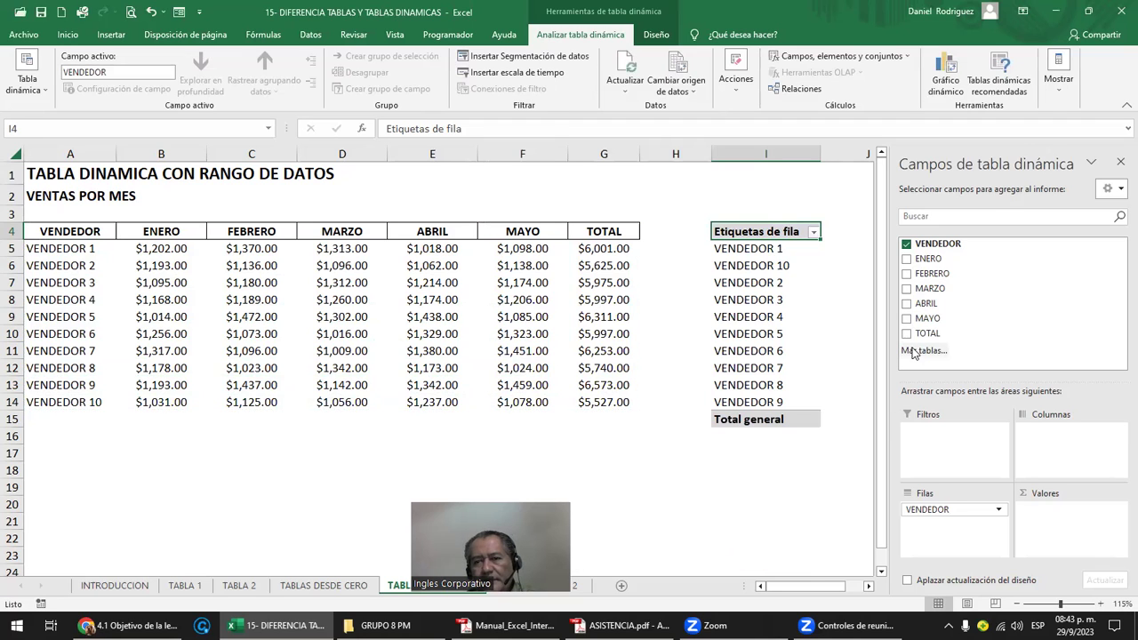
# - Add the TOTAL field to the PivotTable's Valores area as Suma de TOTAL
pyautogui.click(695, 176)
pyautogui.click(765, 231)
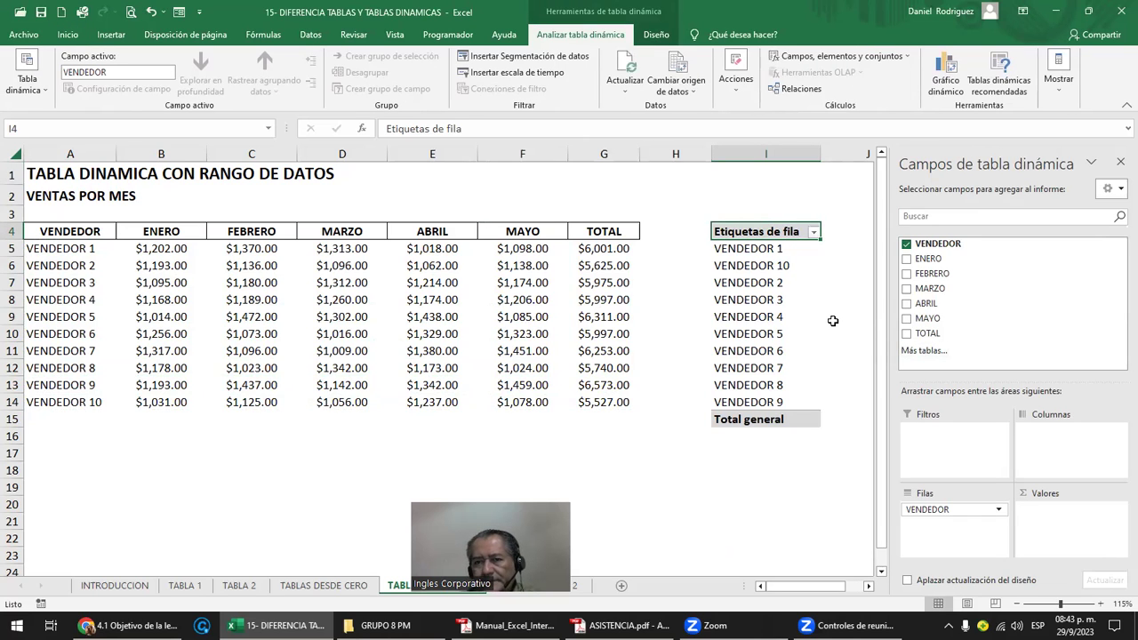
pyautogui.moveTo(956, 526); pyautogui.dragTo(1012, 374)
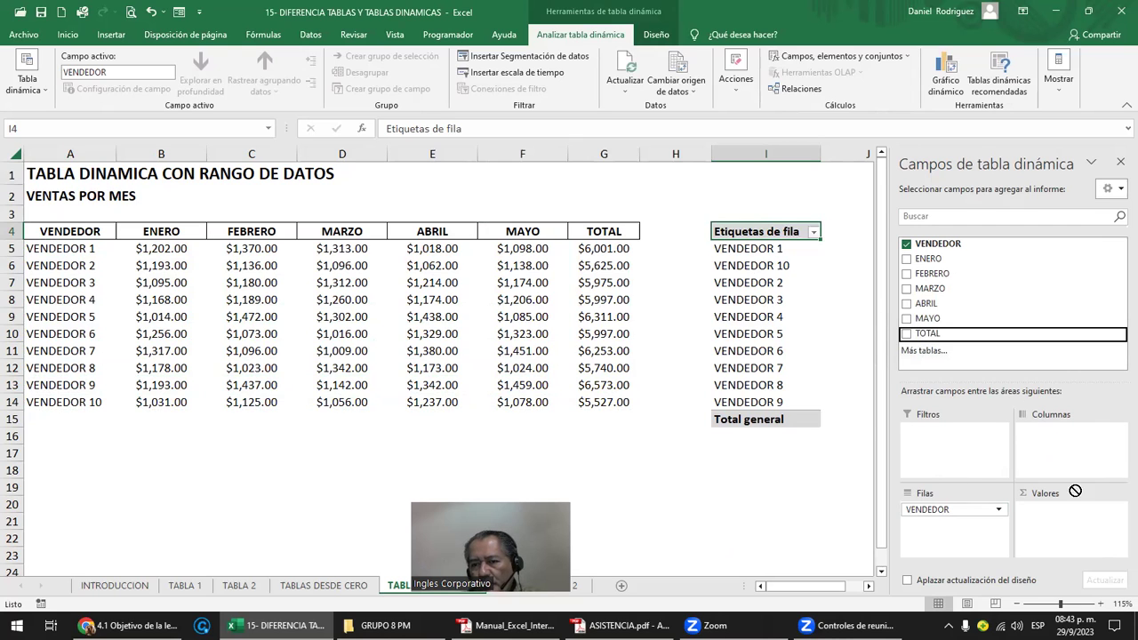
pyautogui.moveTo(1012, 373); pyautogui.dragTo(1076, 523)
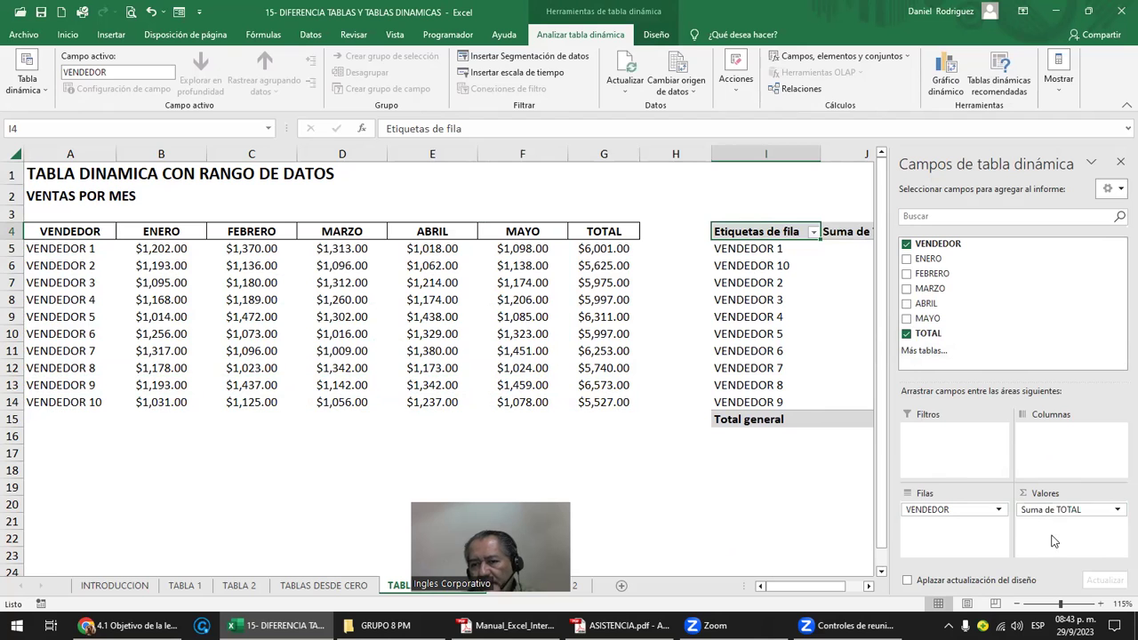
# - Format the Suma de TOTAL values J5:J15 as Moneda, showing a $59,999.00 Total general
pyautogui.click(788, 494)
pyautogui.press('Right')
pyautogui.press('Right')
pyautogui.press('Right')
pyautogui.press('Right')
pyautogui.press('Right')
pyautogui.hscroll(-1, 789, 494)
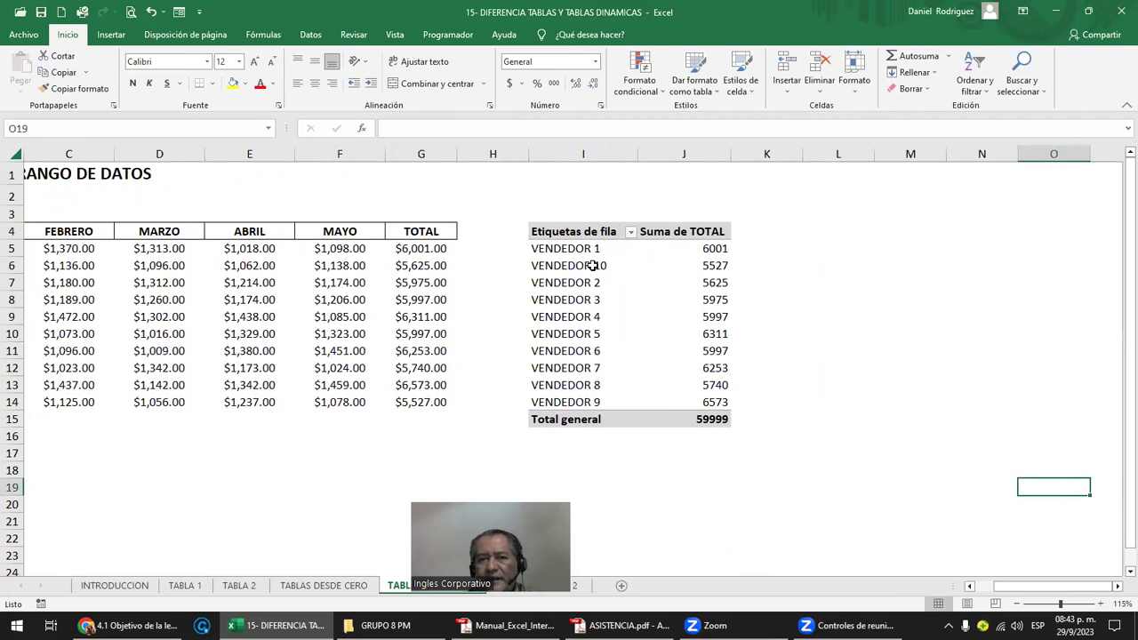
pyautogui.click(614, 250)
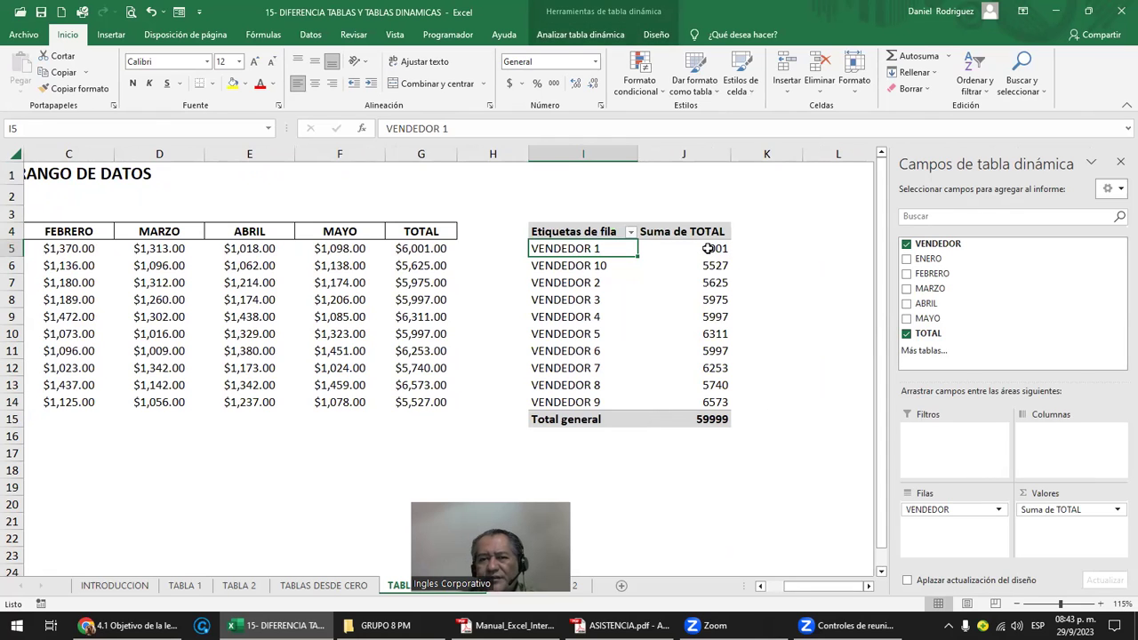
pyautogui.moveTo(708, 249); pyautogui.dragTo(702, 402)
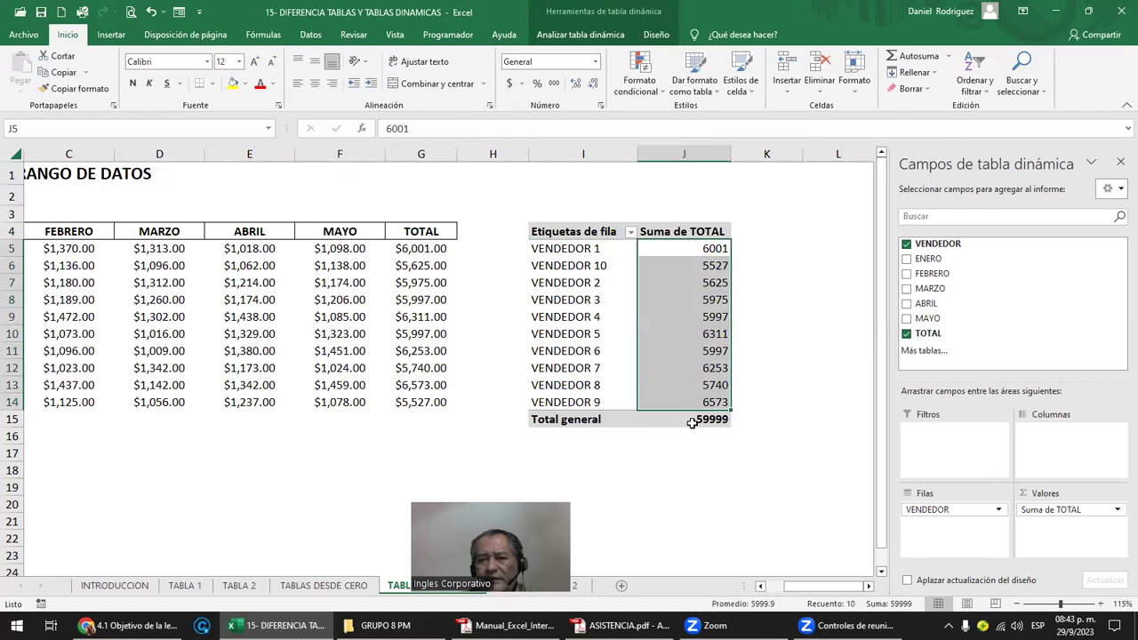
pyautogui.moveTo(704, 248); pyautogui.dragTo(709, 417)
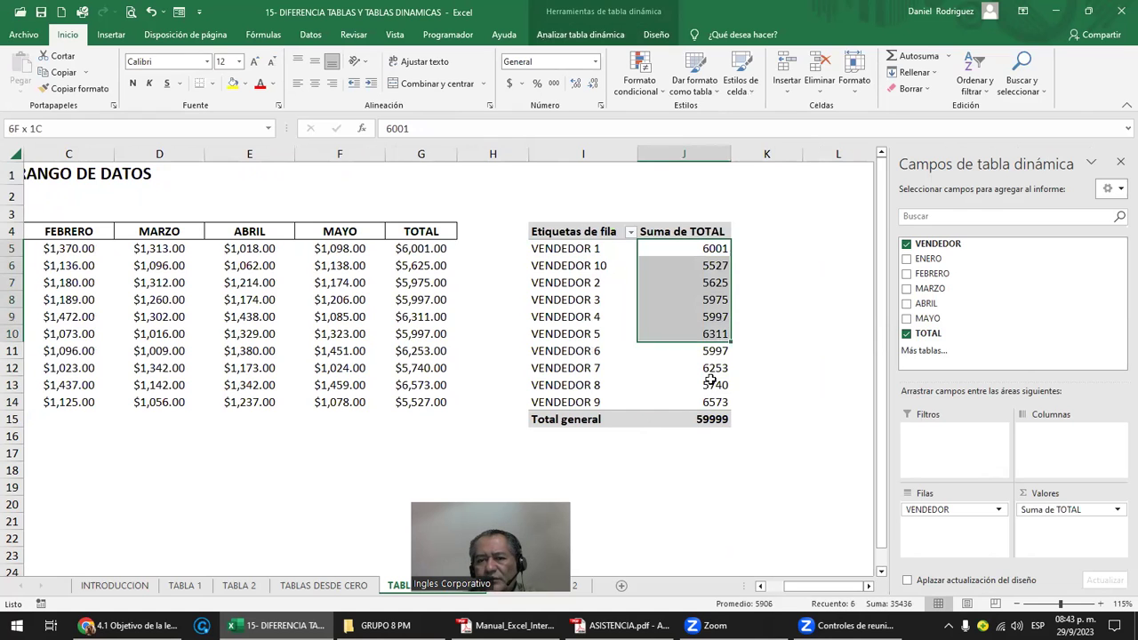
pyautogui.click(595, 63)
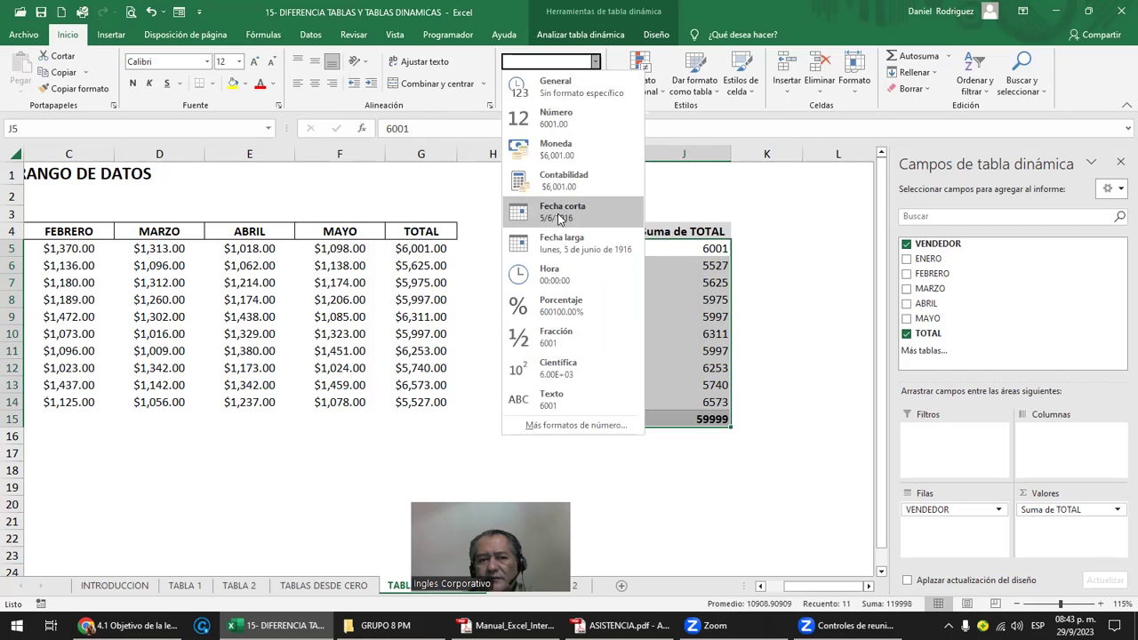
pyautogui.click(571, 147)
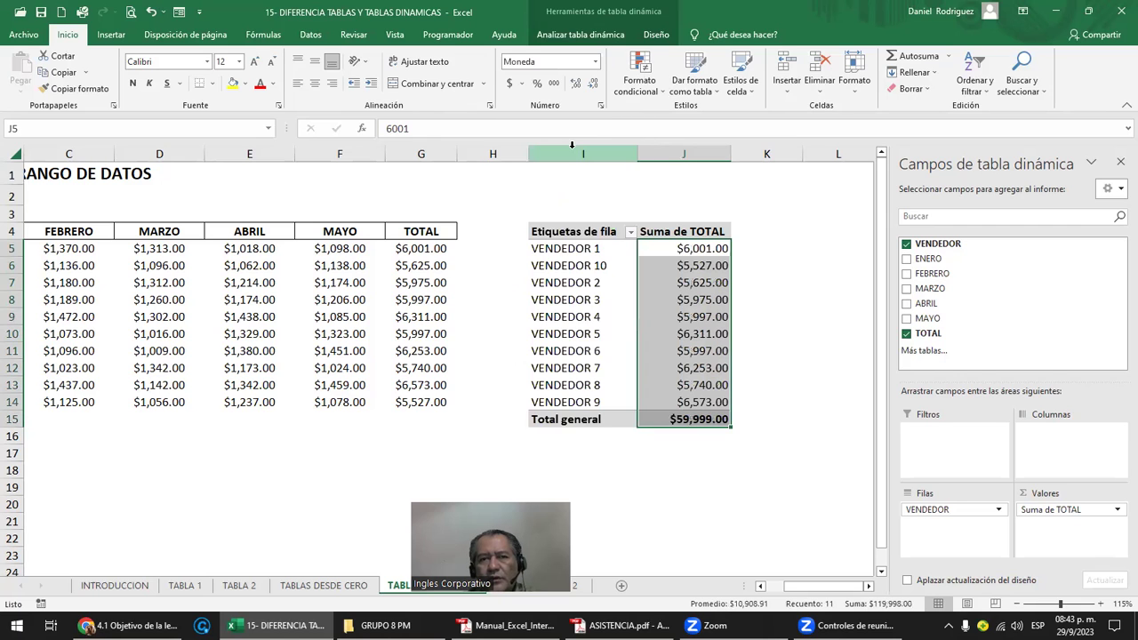
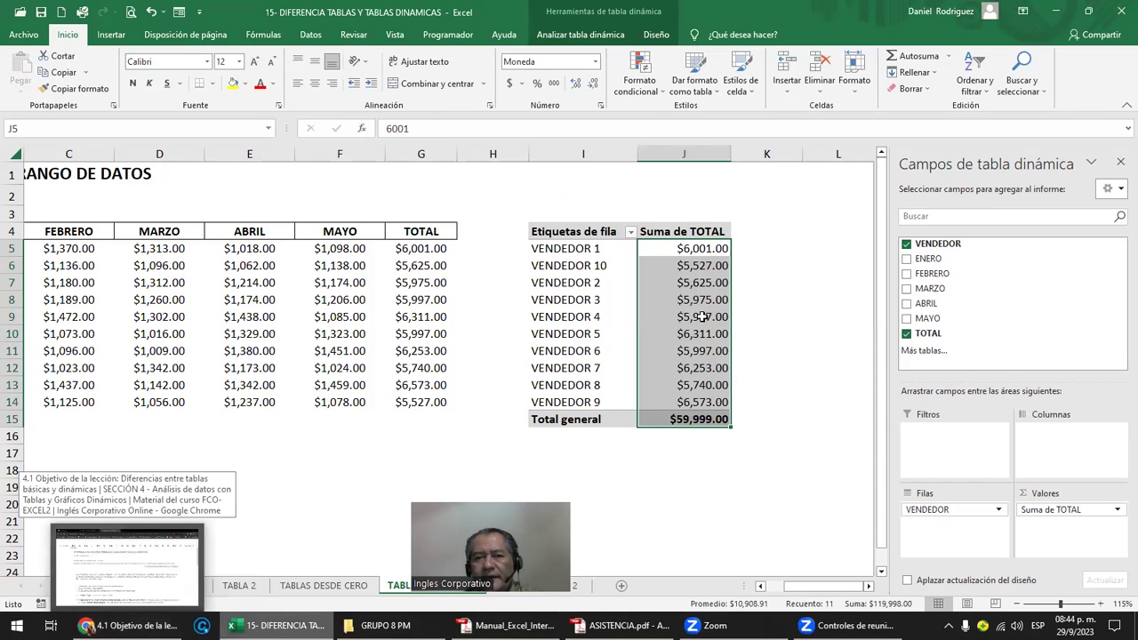
# - Sort the vendor pivot descending with the Datos tab's Ordenar command
pyautogui.click(703, 249)
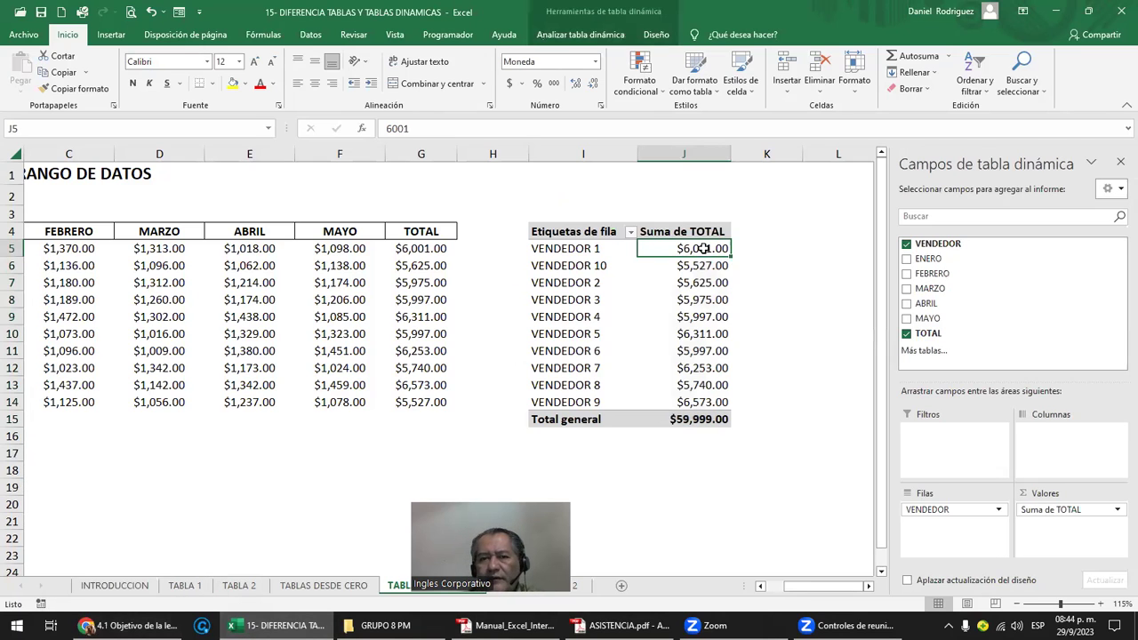
pyautogui.click(576, 249)
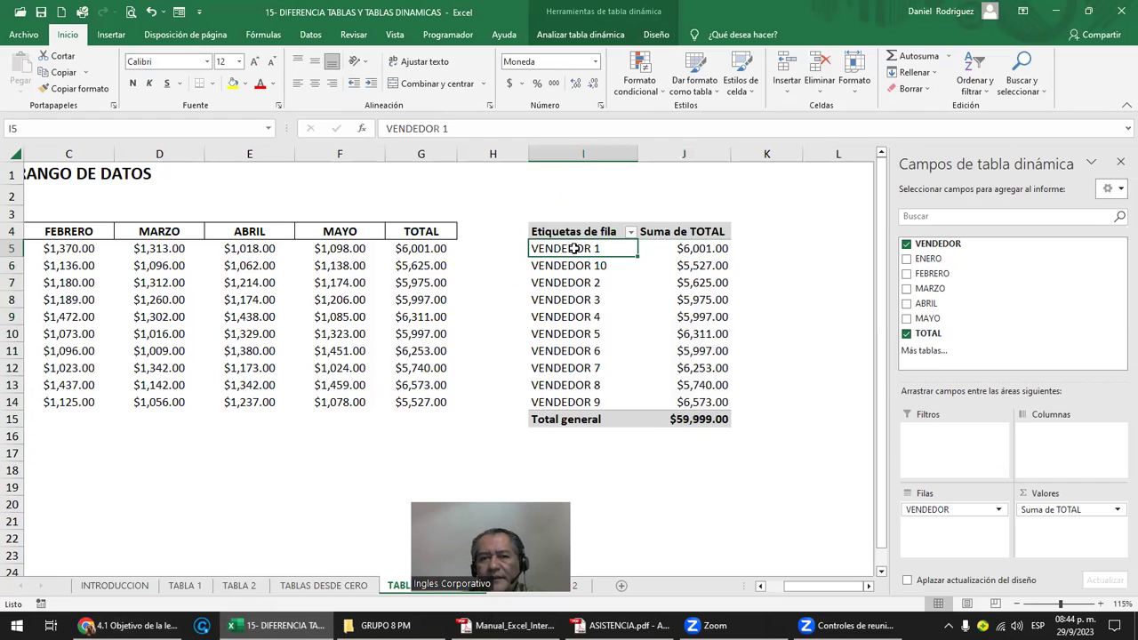
pyautogui.click(711, 246)
pyautogui.click(566, 251)
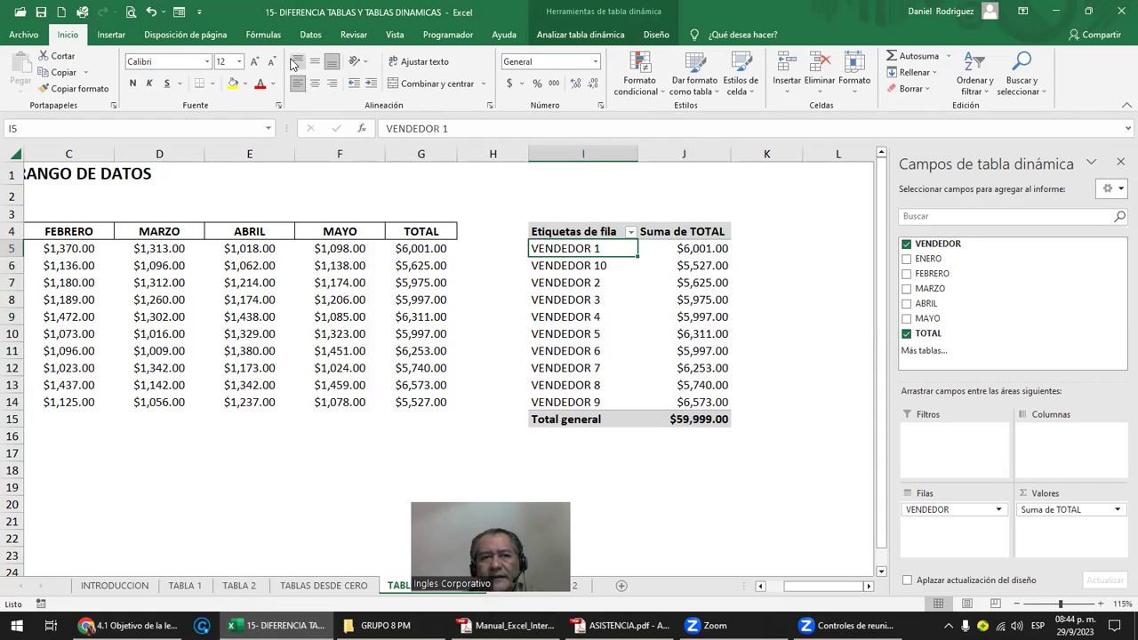
pyautogui.click(310, 36)
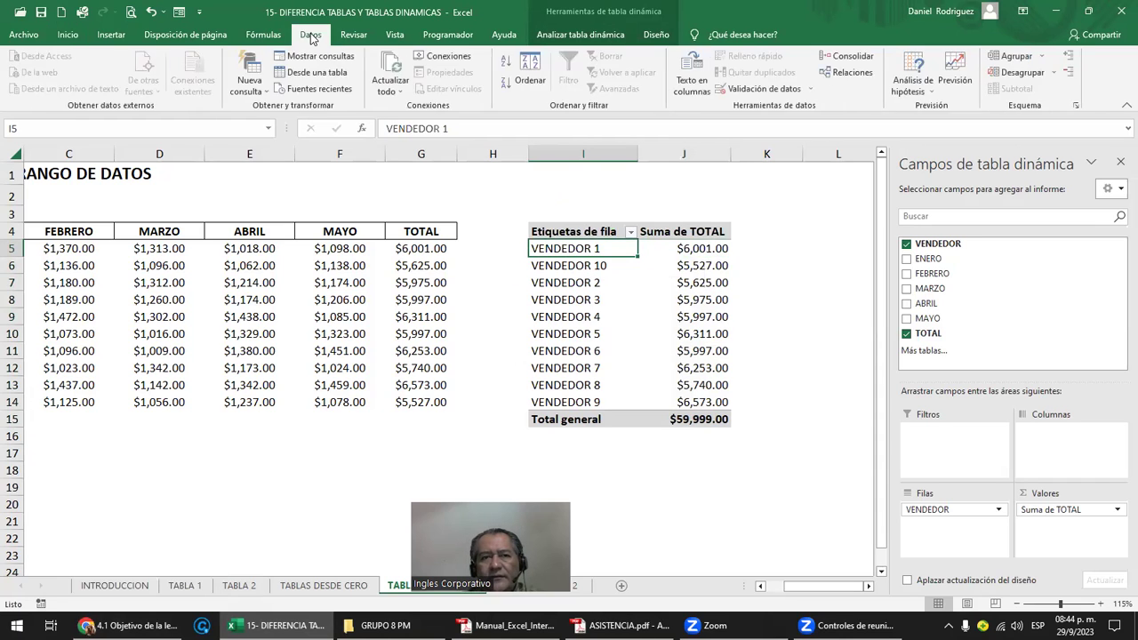
pyautogui.click(506, 81)
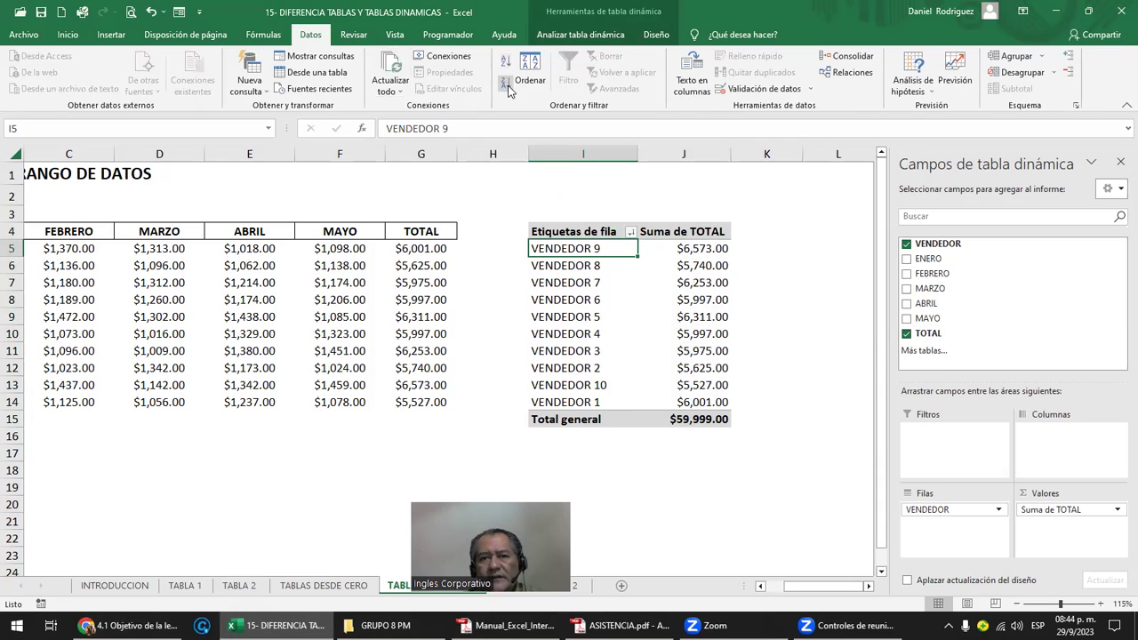
# - Sort the vendor row labels A to Z from the Etiquetas de fila filter
pyautogui.click(631, 232)
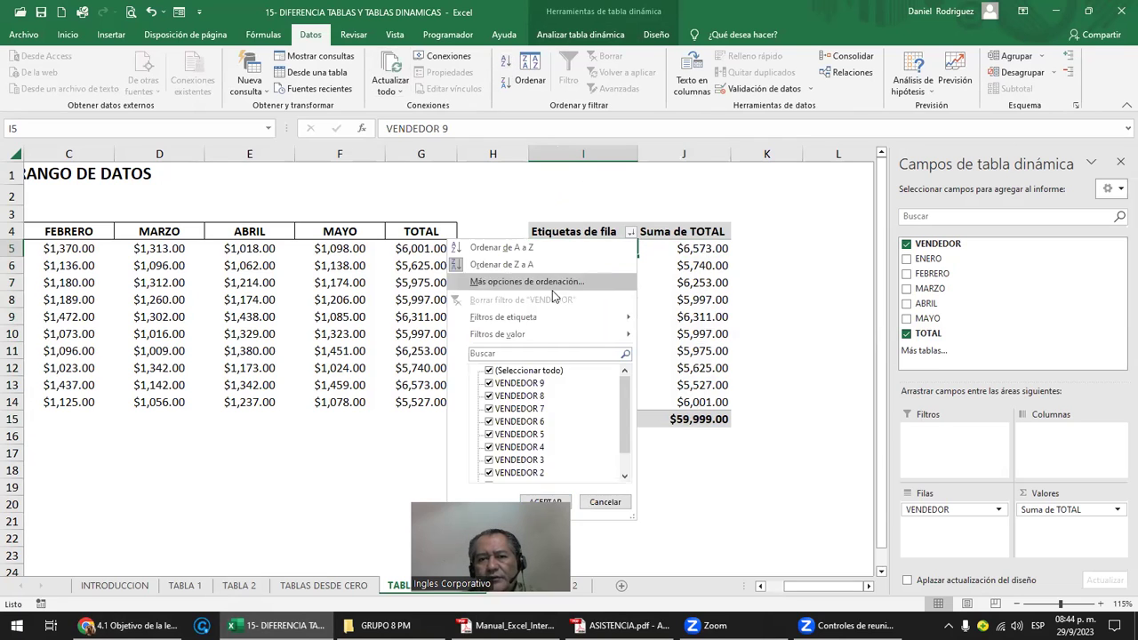
pyautogui.click(632, 233)
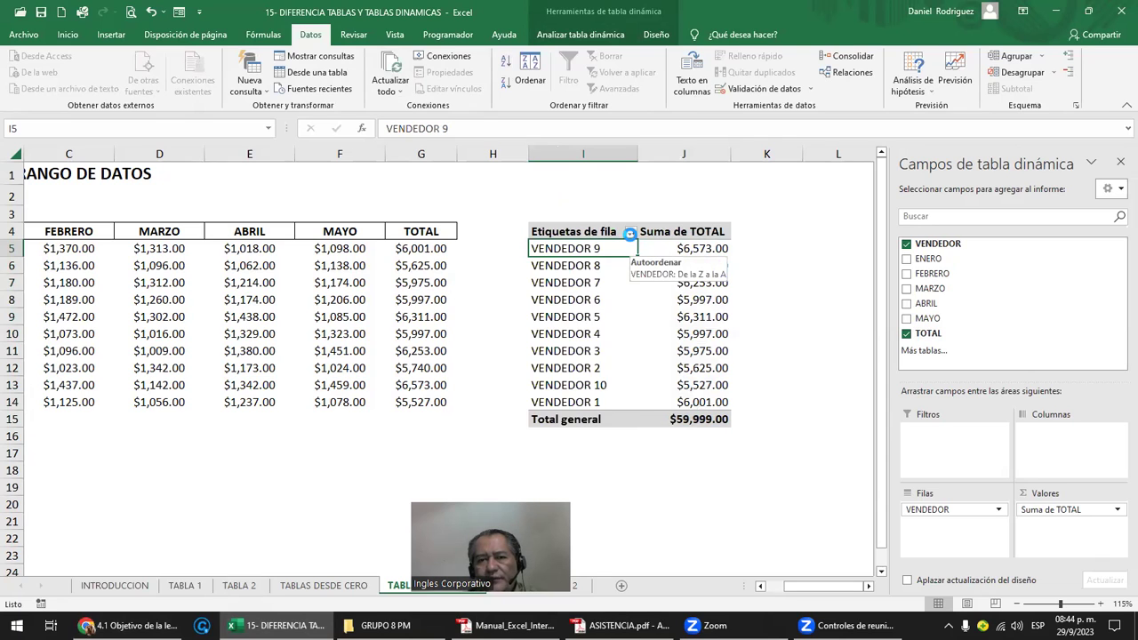
pyautogui.click(630, 233)
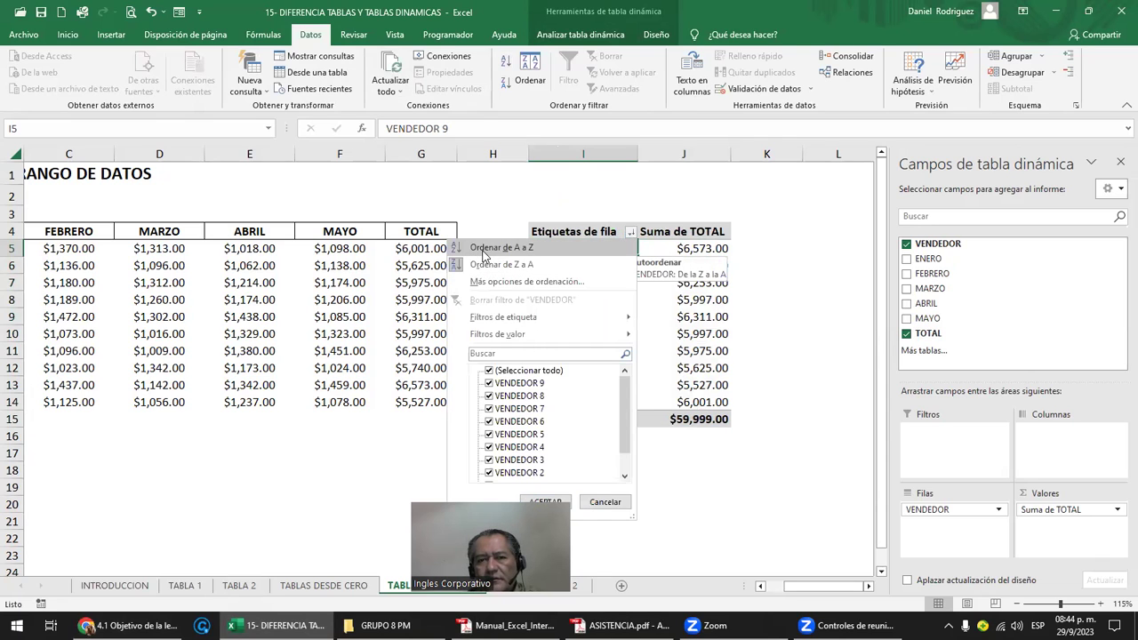
pyautogui.click(485, 252)
# - Re-sort the vendor row labels Z to A so VENDEDOR 9 comes first
pyautogui.click(604, 267)
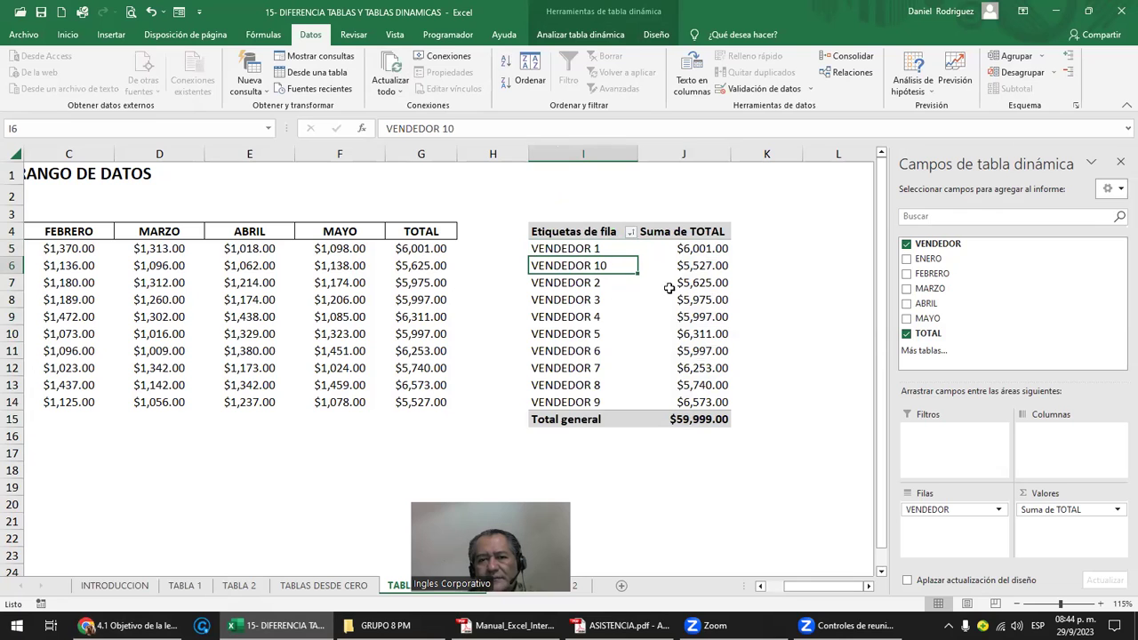
pyautogui.click(761, 297)
pyautogui.press('Left')
pyautogui.press('Left')
pyautogui.press('Left')
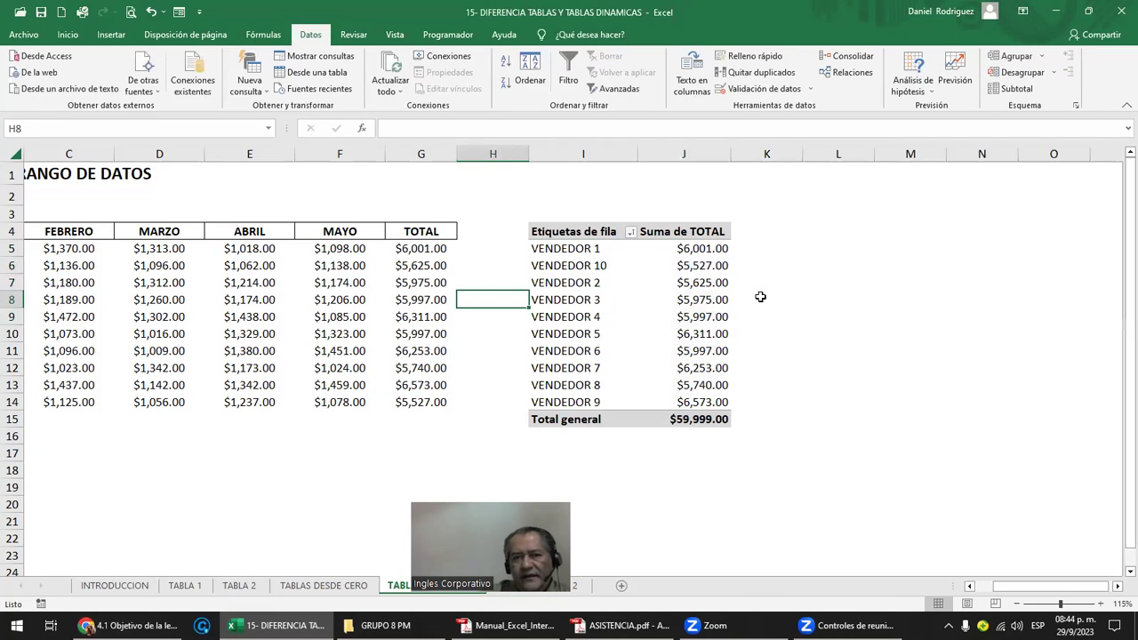
pyautogui.press('Right')
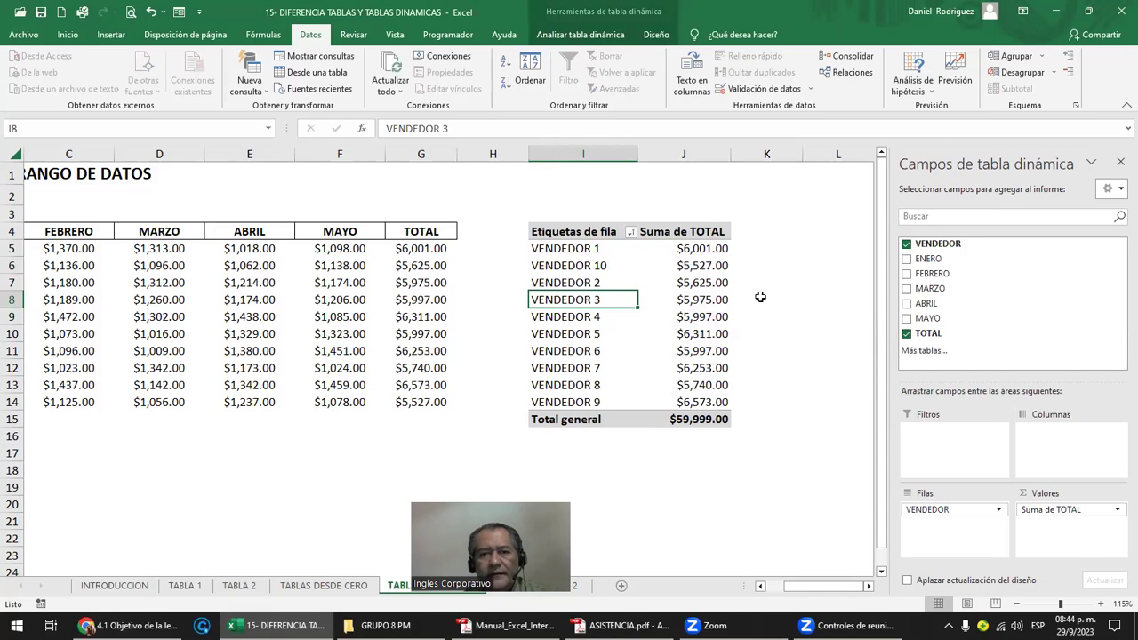
pyautogui.press('Up')
pyautogui.press('Up')
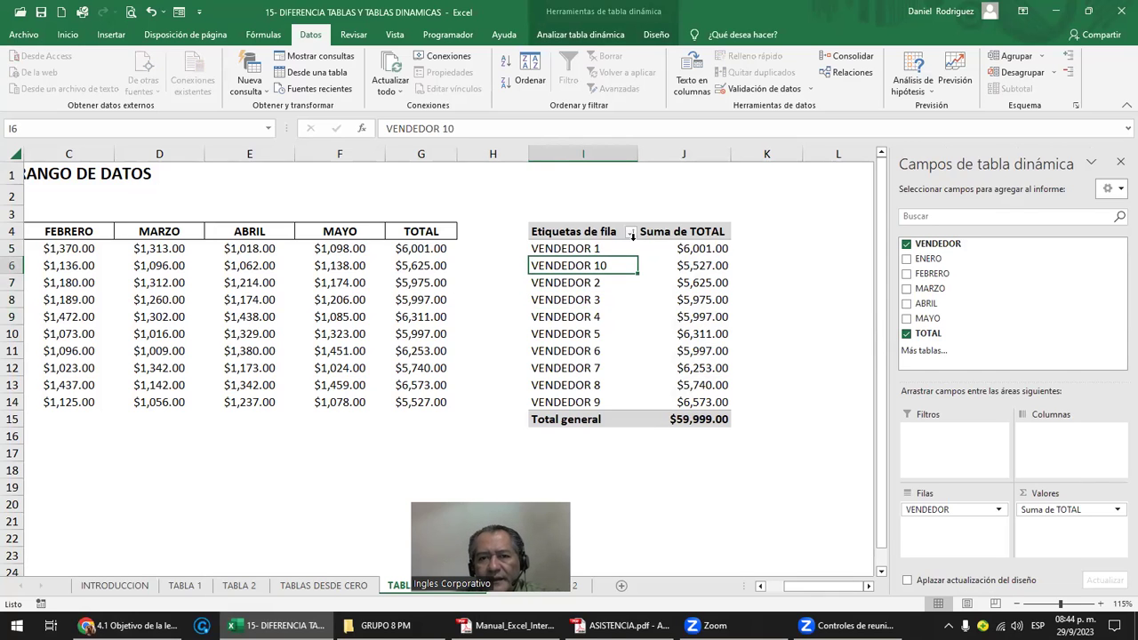
pyautogui.click(630, 232)
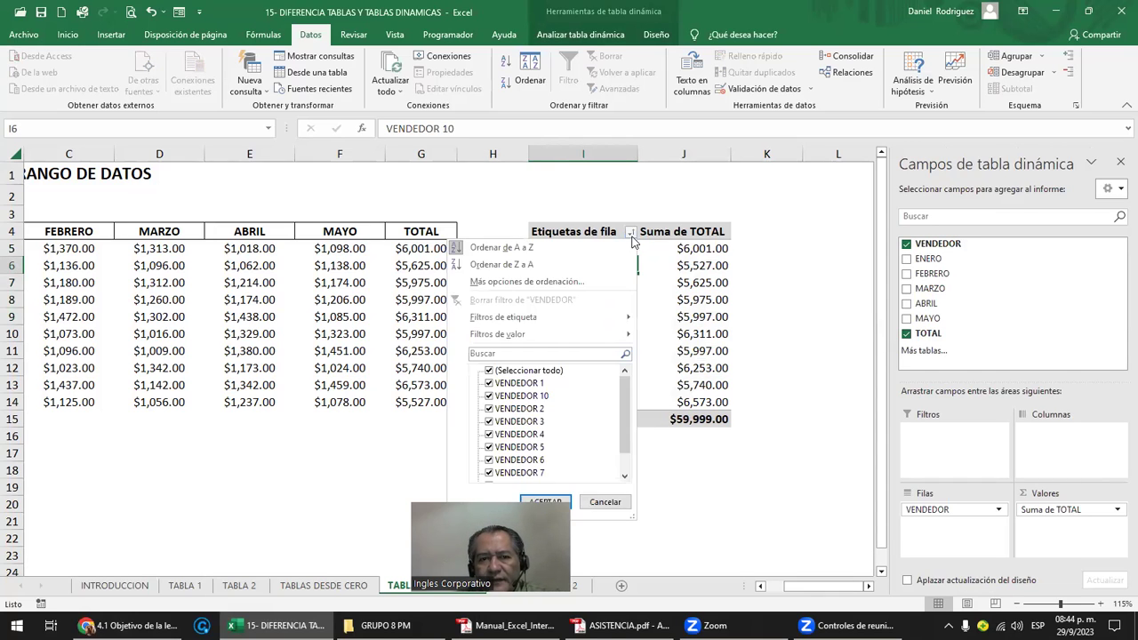
pyautogui.click(533, 265)
# - Select the pivot's vendor rows I5:J14 and nearby cells to review the sorted result
pyautogui.click(786, 299)
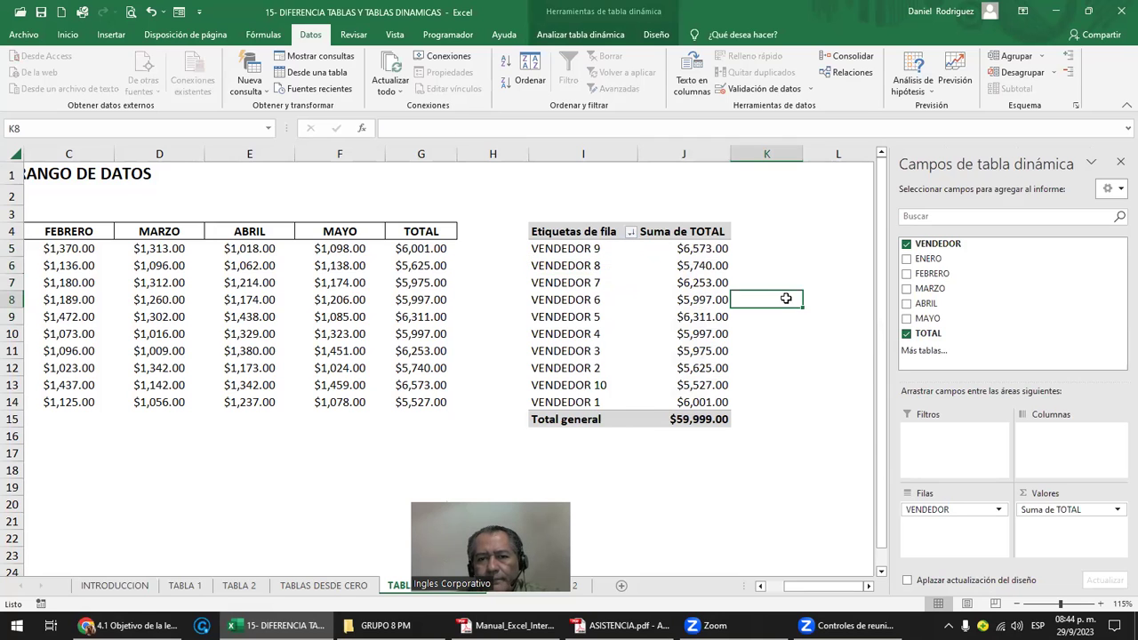
pyautogui.click(701, 249)
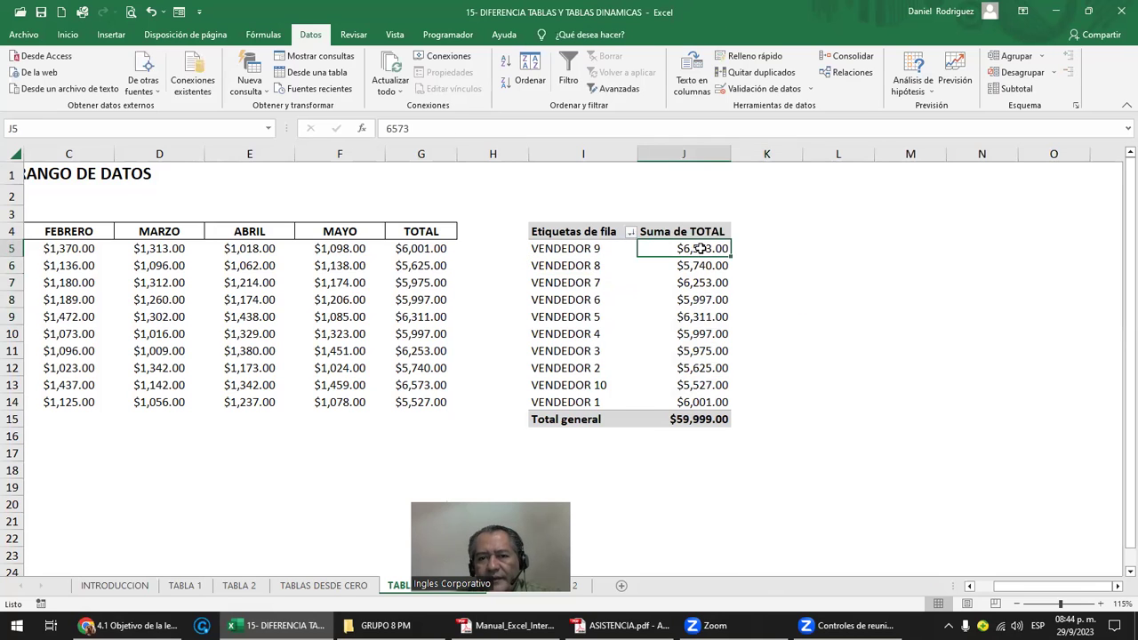
pyautogui.click(756, 237)
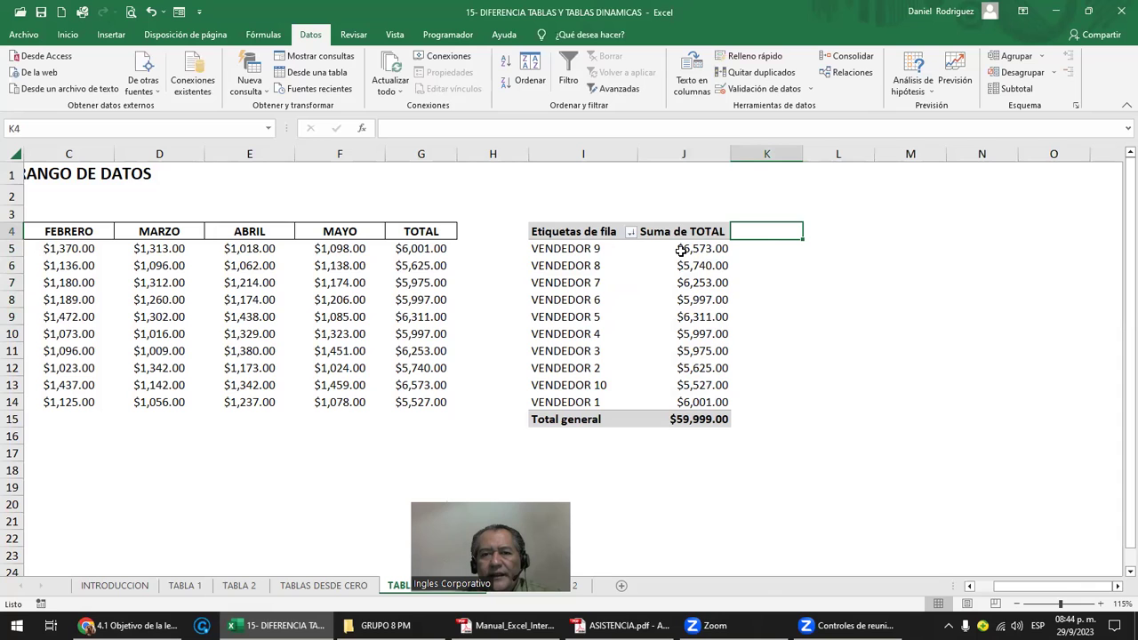
pyautogui.moveTo(549, 249); pyautogui.dragTo(553, 402)
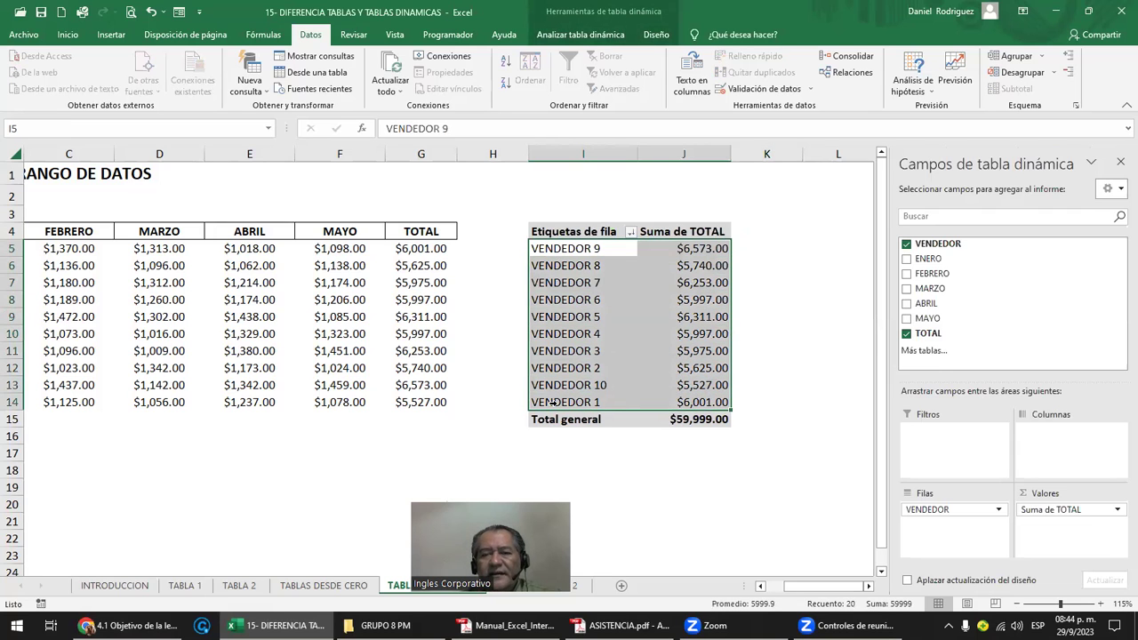
pyautogui.click(598, 456)
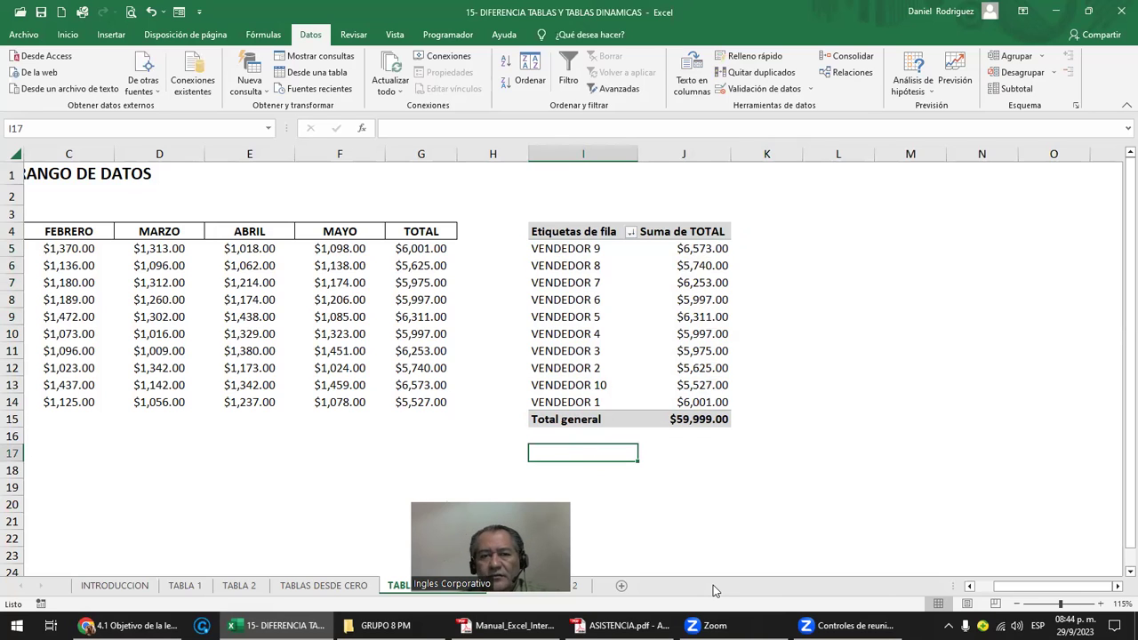
# - Remove VENDEDOR from Filas and Suma de TOTAL from Valores with Quitar campo
pyautogui.click(600, 237)
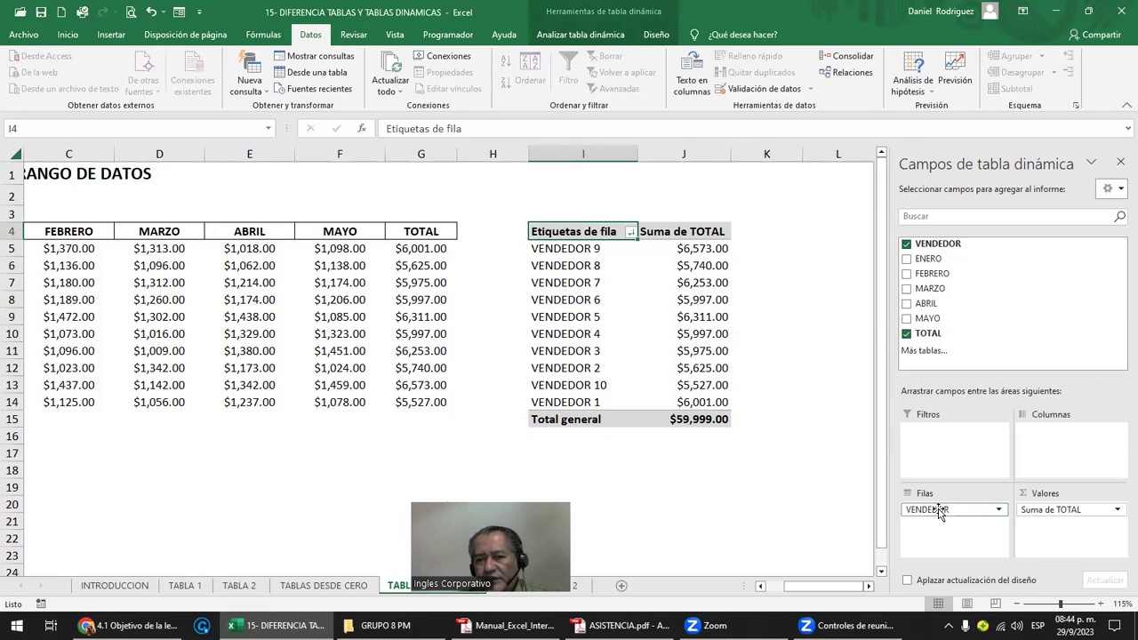
pyautogui.click(955, 509)
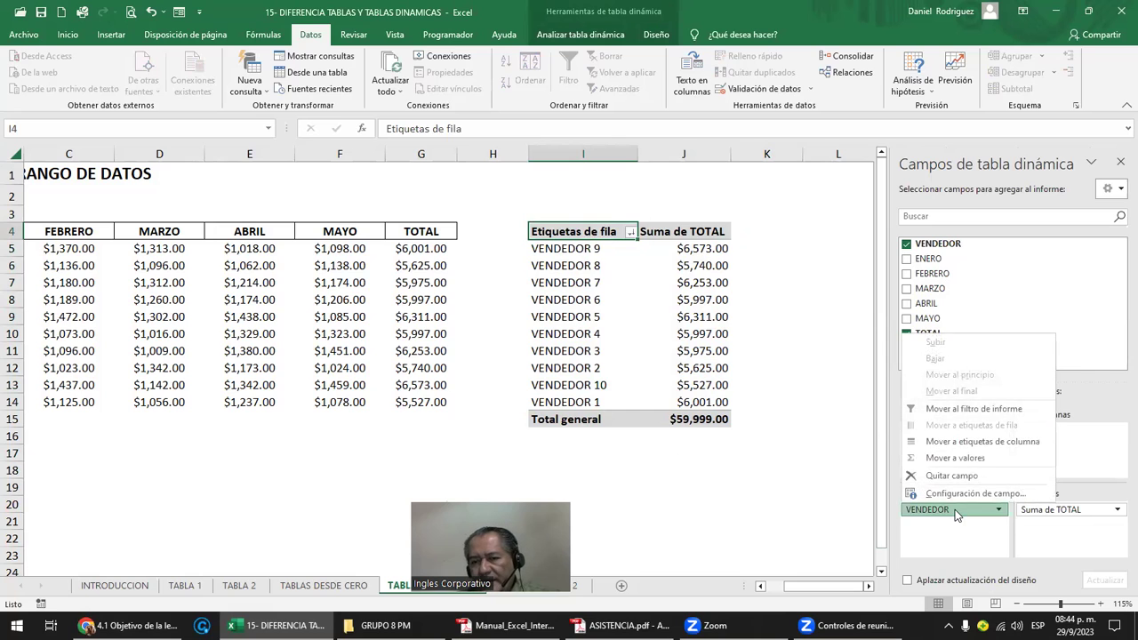
pyautogui.click(955, 510)
pyautogui.click(955, 510)
pyautogui.click(953, 477)
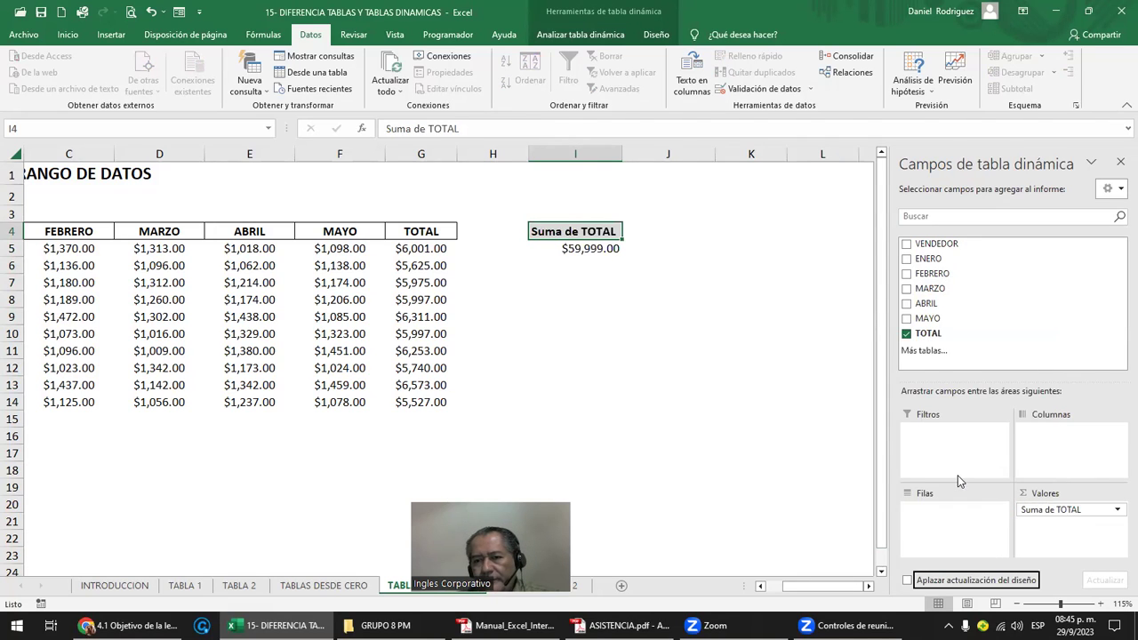
pyautogui.click(1063, 510)
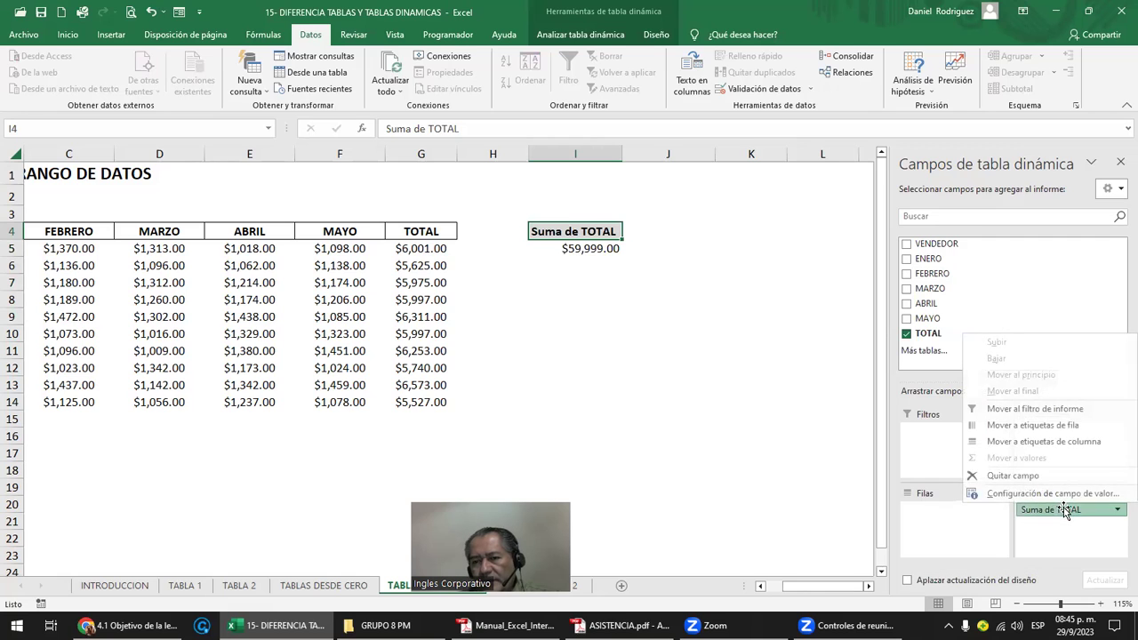
pyautogui.click(1032, 474)
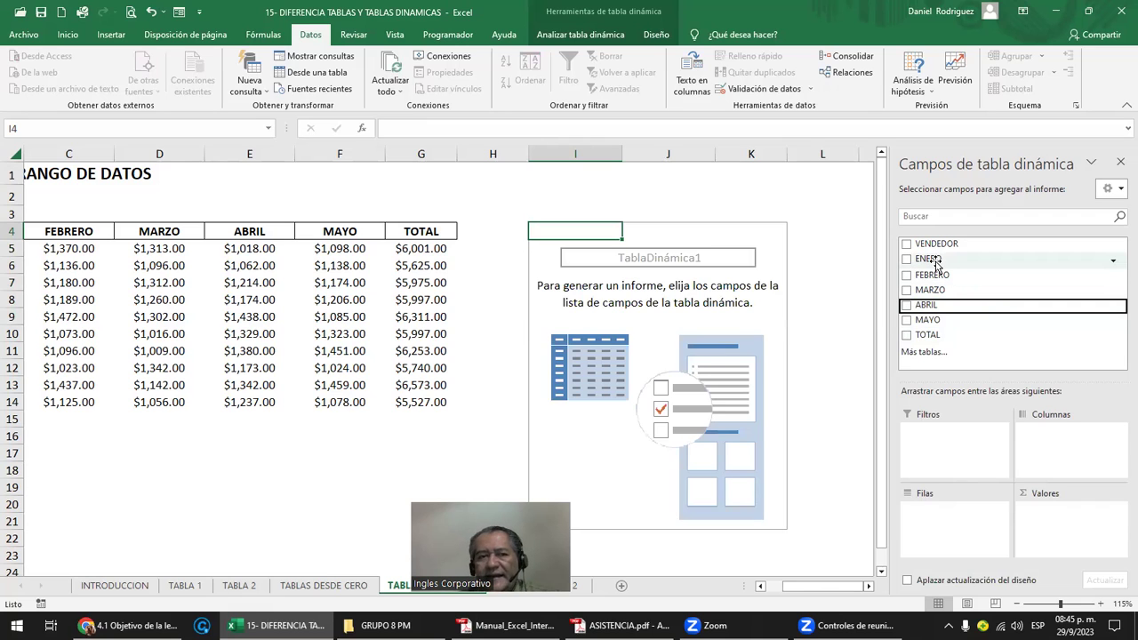
# - Select columns E and F, then reselect the empty pivot to show its field list
pyautogui.click(338, 154)
pyautogui.click(229, 154)
pyautogui.click(159, 154)
pyautogui.click(249, 154)
pyautogui.click(340, 154)
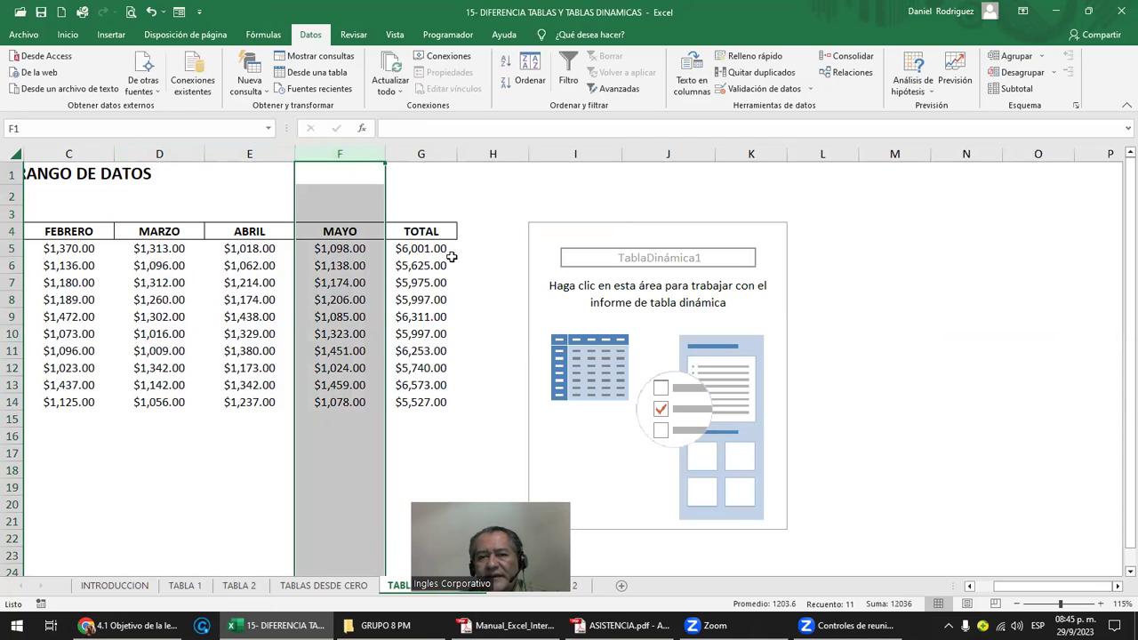
pyautogui.click(633, 245)
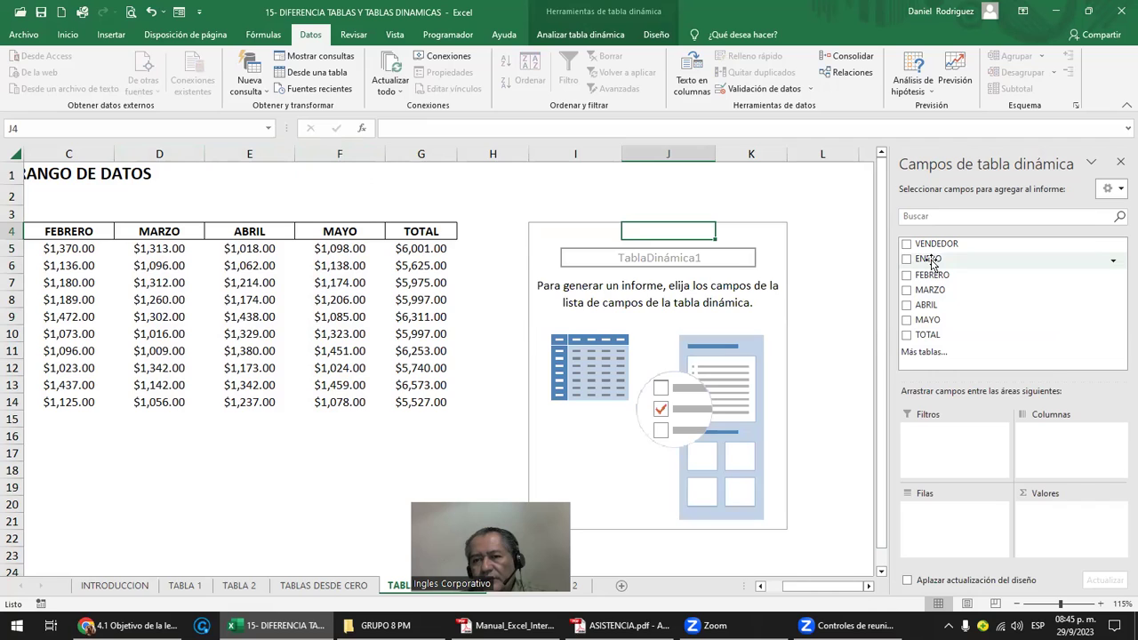
pyautogui.click(931, 260)
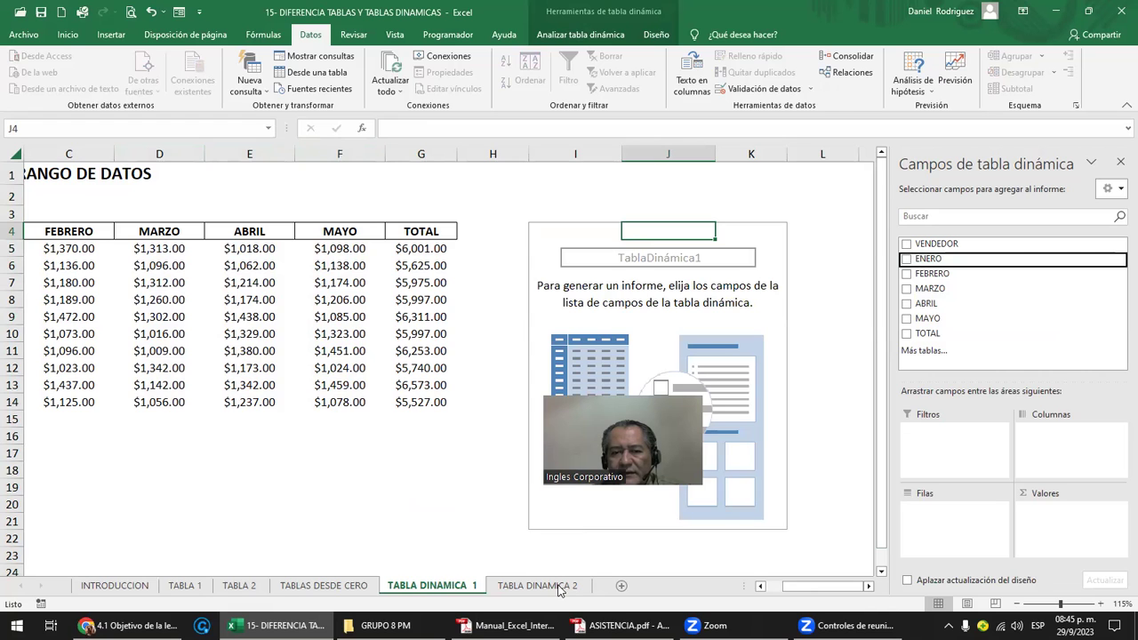
# - On TABLA DINAMICA 2, look over the Año and Mes cells and select headers C4:E4
pyautogui.click(561, 587)
pyautogui.click(300, 287)
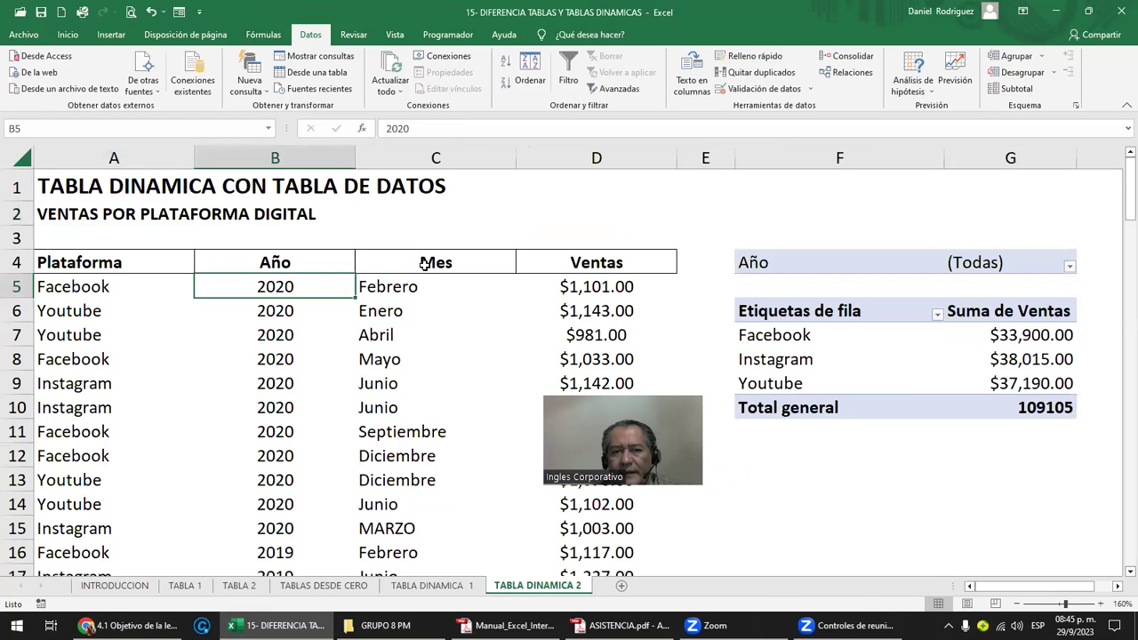
pyautogui.click(420, 267)
pyautogui.click(402, 288)
pyautogui.click(405, 316)
pyautogui.click(408, 334)
pyautogui.click(415, 365)
pyautogui.click(410, 383)
pyautogui.click(409, 406)
pyautogui.moveTo(432, 262); pyautogui.dragTo(718, 259)
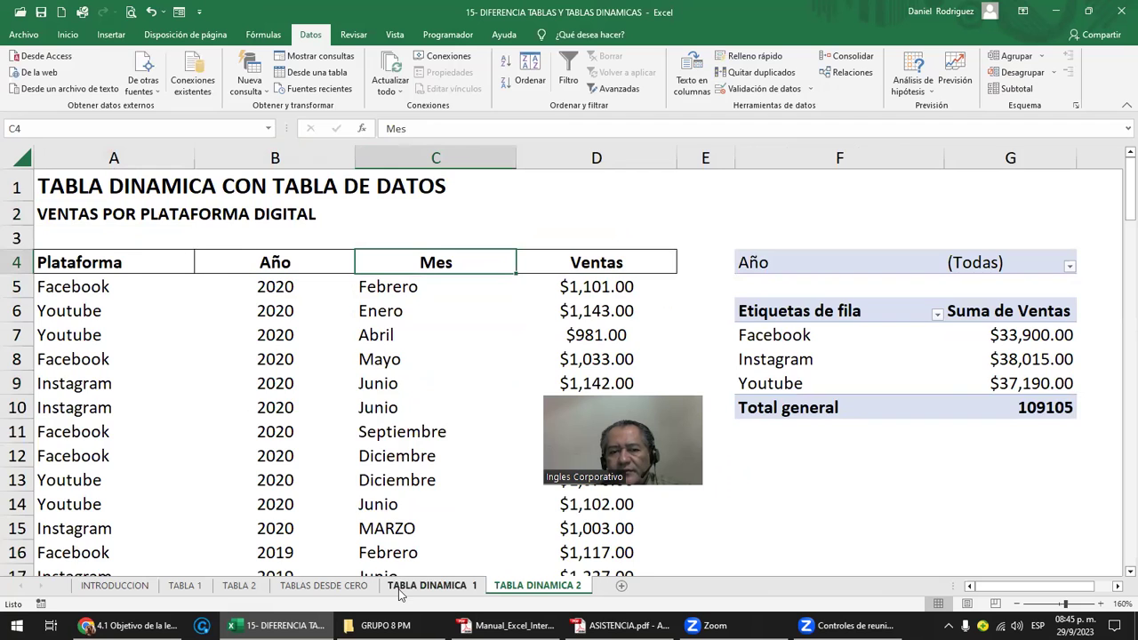
# - Back on TABLA DINAMICA 1, copy A4:G14 and pick cell O4 as the destination
pyautogui.click(426, 585)
pyautogui.moveTo(78, 231); pyautogui.dragTo(421, 231)
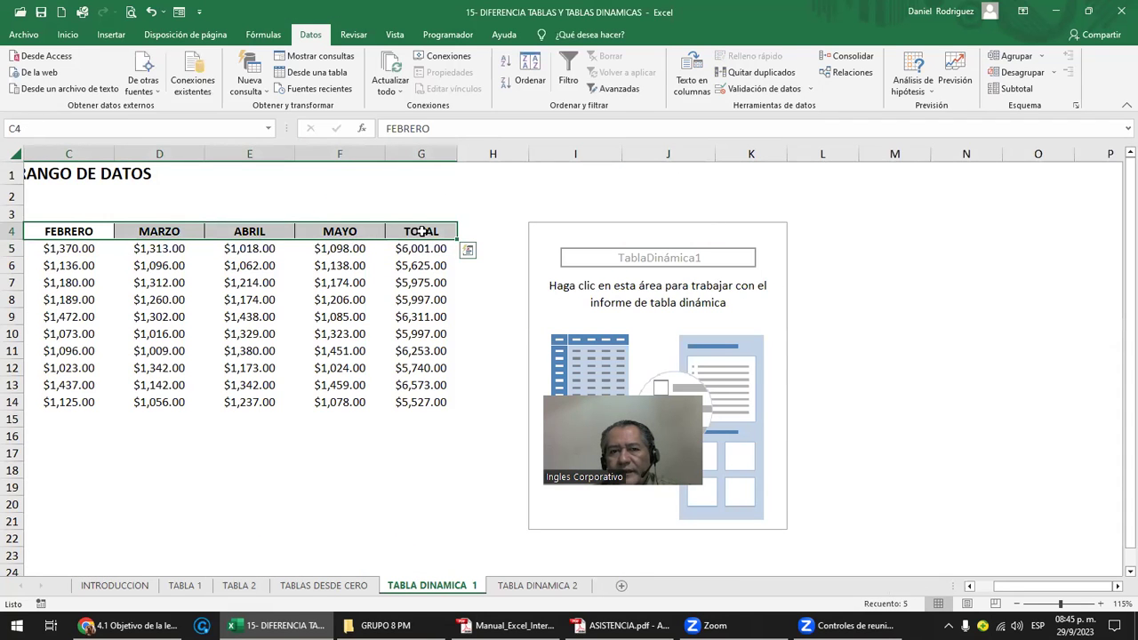
pyautogui.press('Home')
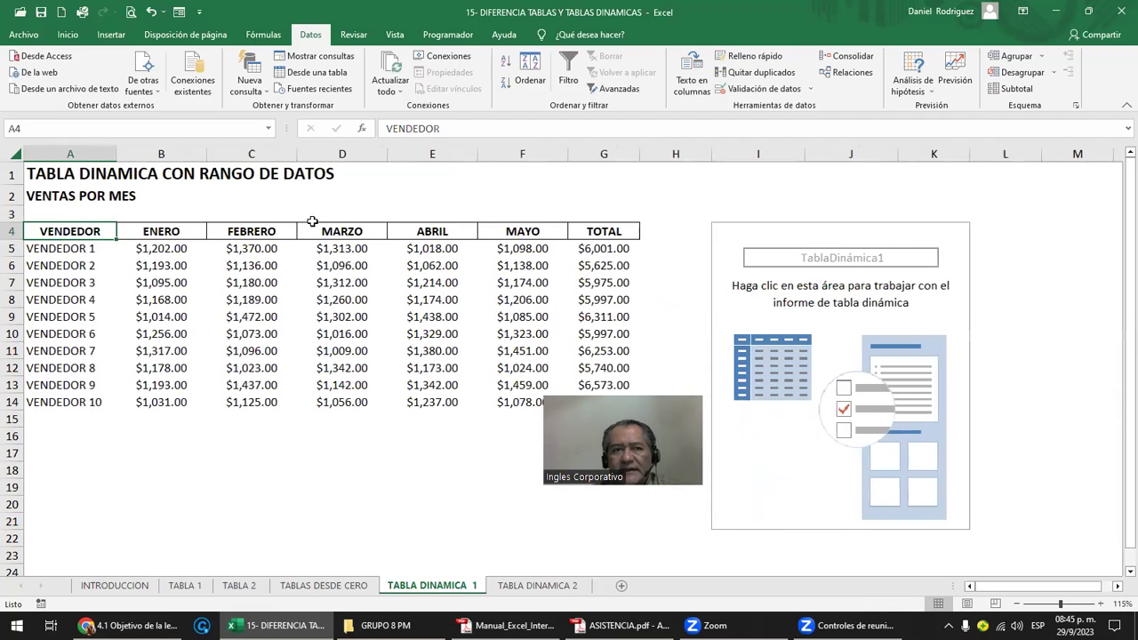
pyautogui.moveTo(70, 232); pyautogui.dragTo(625, 390)
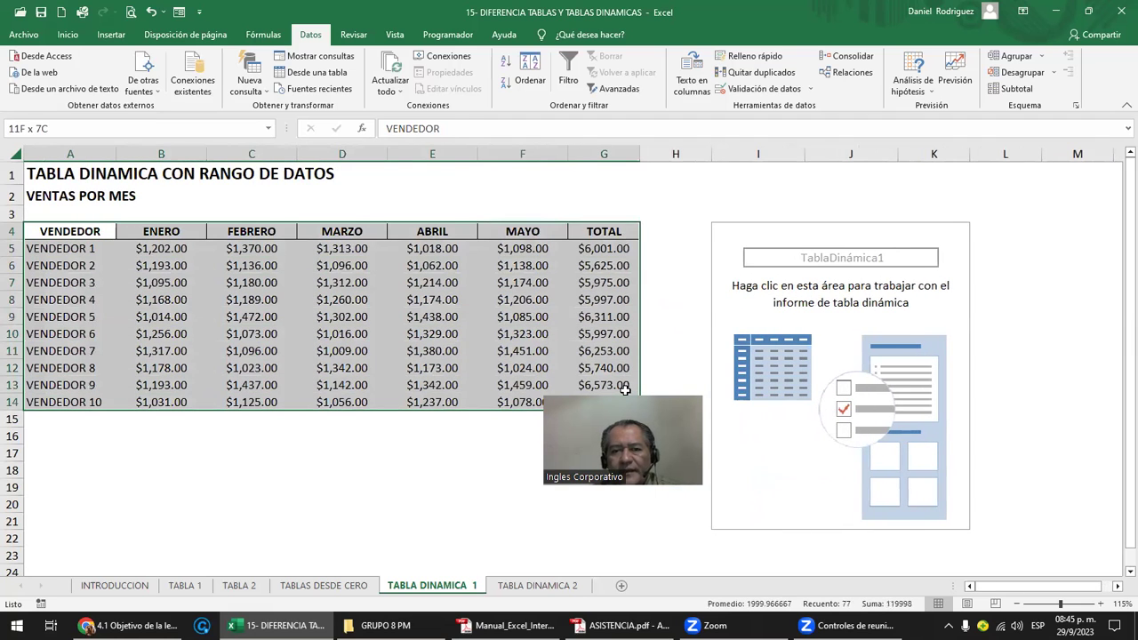
pyautogui.hotkey('ctrl', 'c')
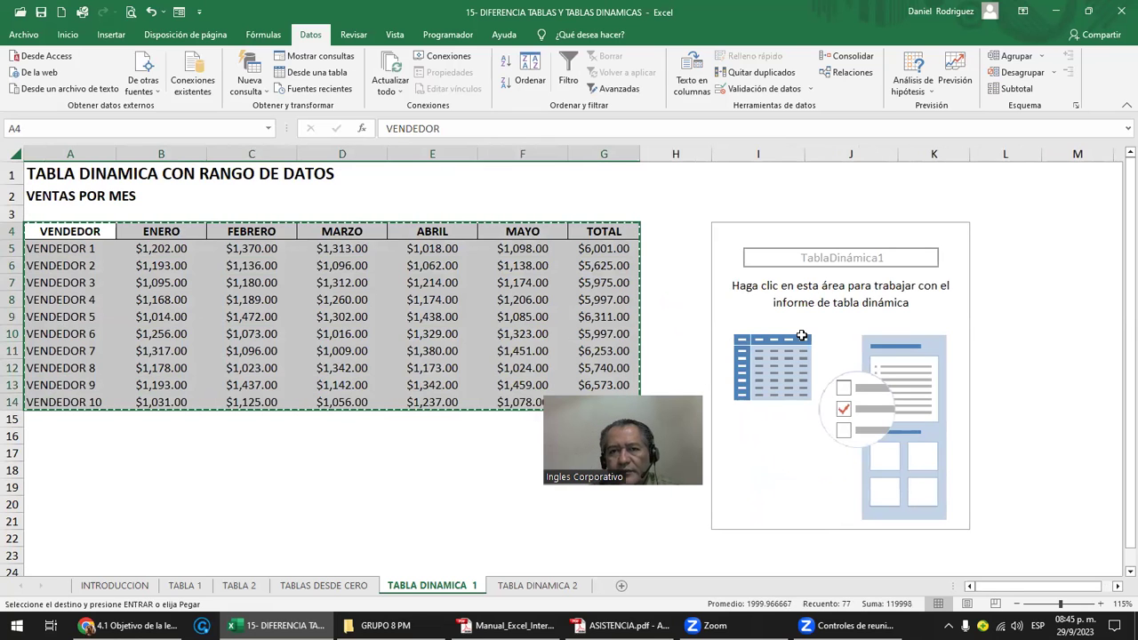
pyautogui.press('Right')
pyautogui.press('Right')
pyautogui.press('Right')
pyautogui.press('Right')
pyautogui.press('Right')
pyautogui.press('Right')
pyautogui.press('Right')
pyautogui.press('Right')
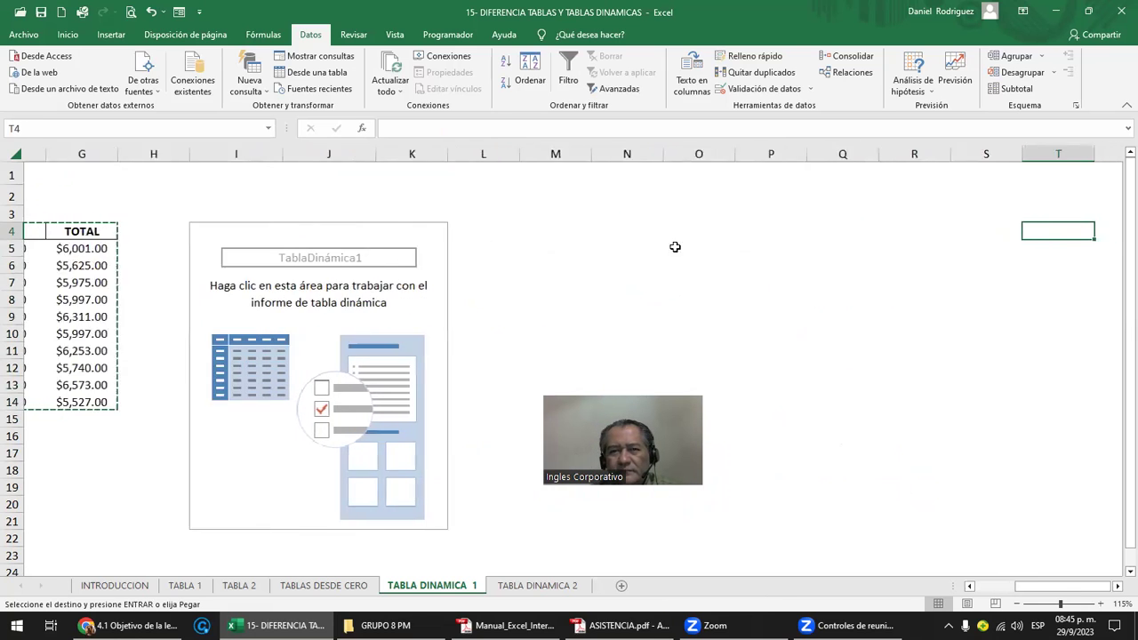
pyautogui.press('Right')
pyautogui.click(588, 231)
pyautogui.rightClick(588, 232)
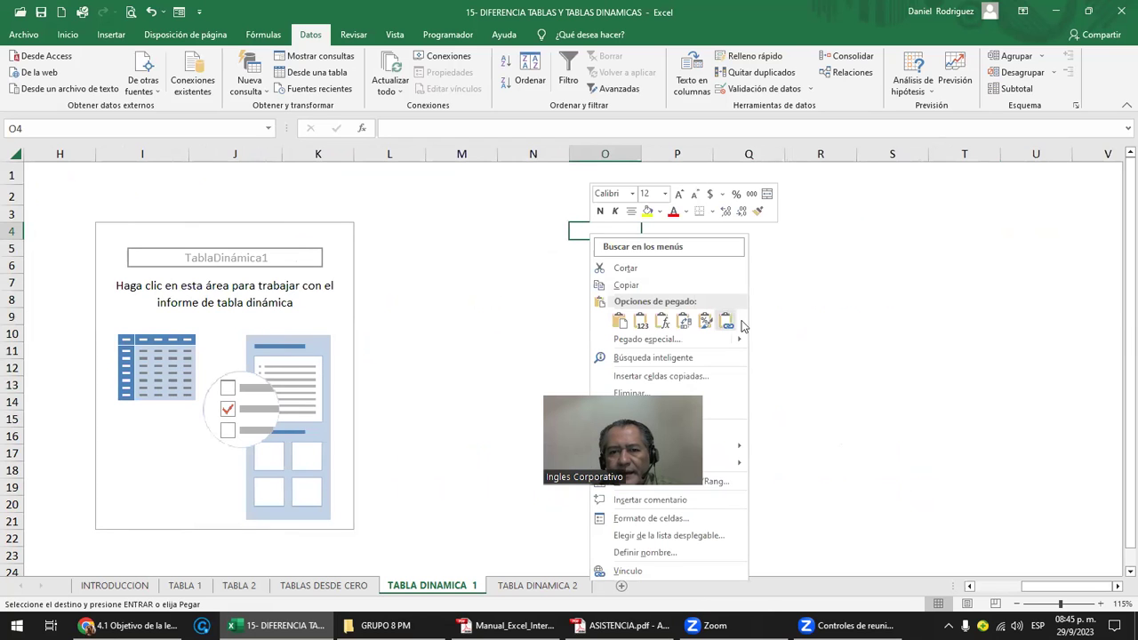
pyautogui.moveTo(647, 339)
pyautogui.click(826, 478)
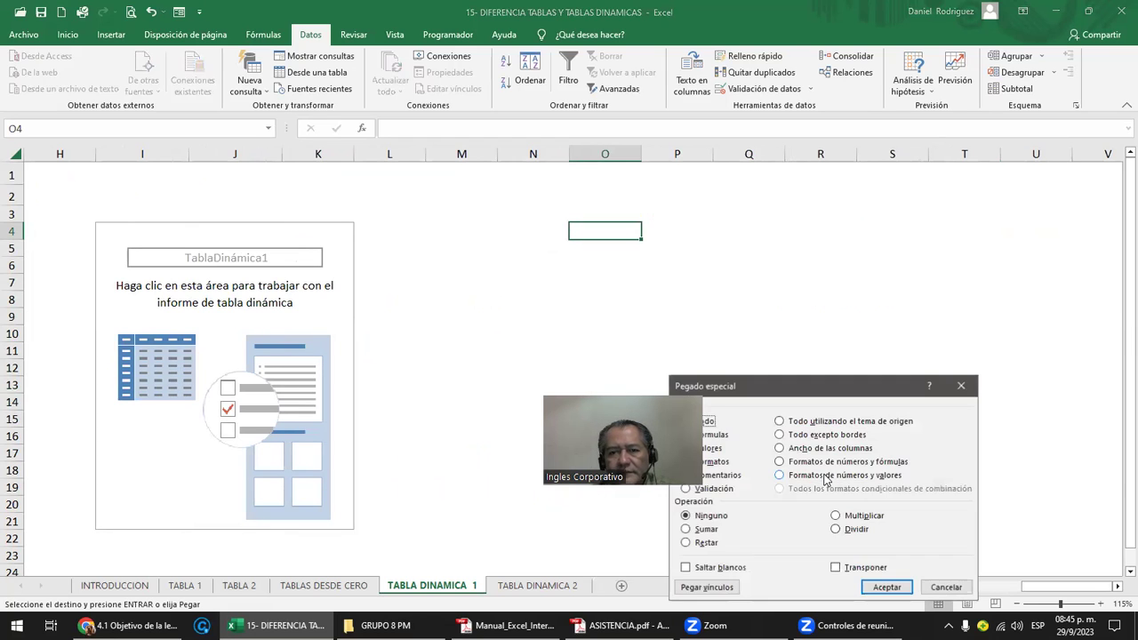
pyautogui.click(710, 449)
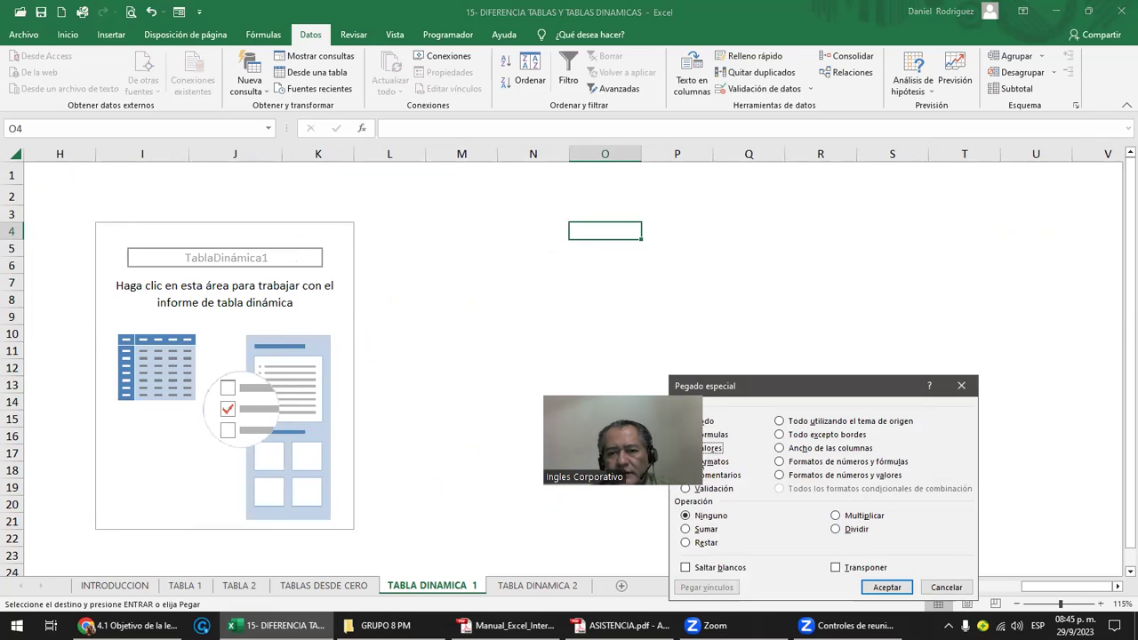
pyautogui.click(858, 566)
pyautogui.click(702, 450)
pyautogui.click(887, 587)
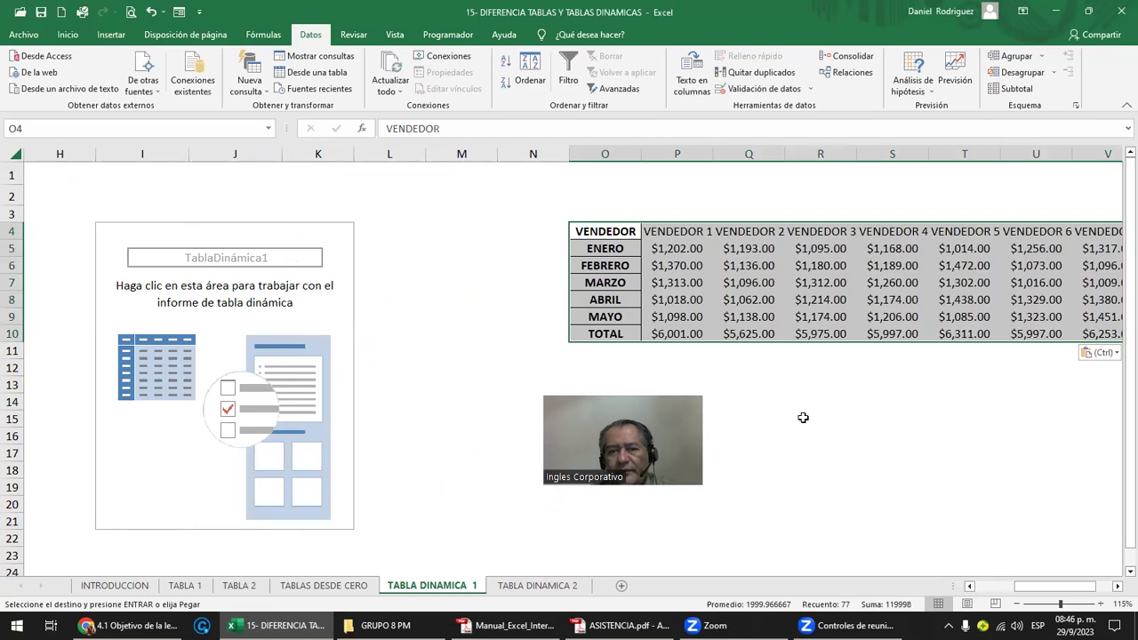
pyautogui.click(665, 249)
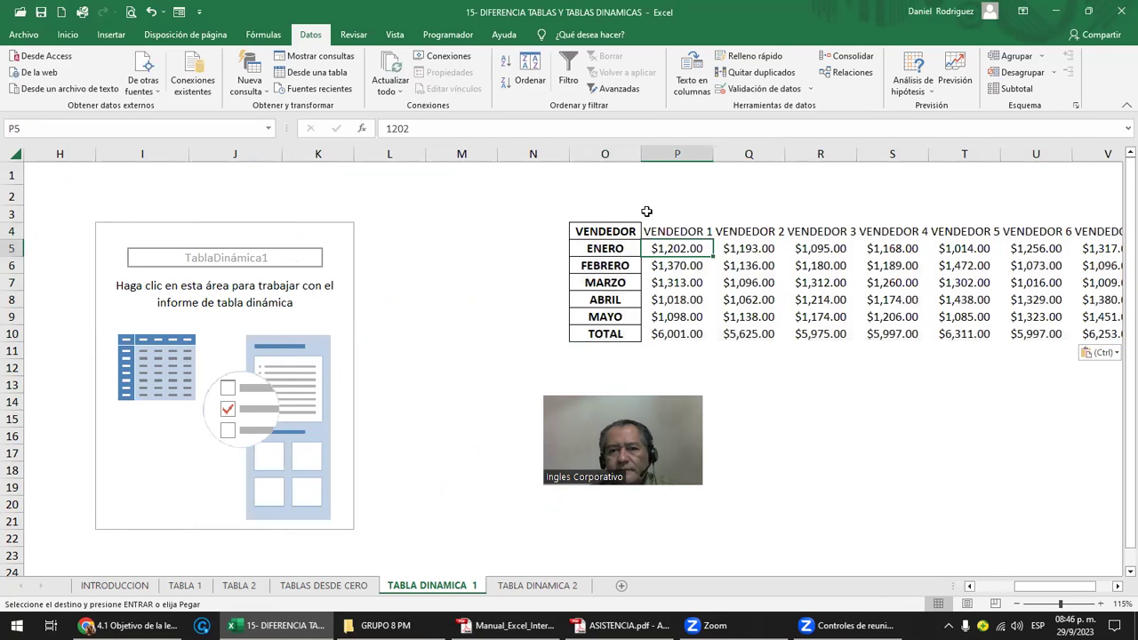
pyautogui.click(690, 232)
pyautogui.press('Right')
pyautogui.press('Right')
pyautogui.press('Right')
pyautogui.press('Right')
pyautogui.press('Right')
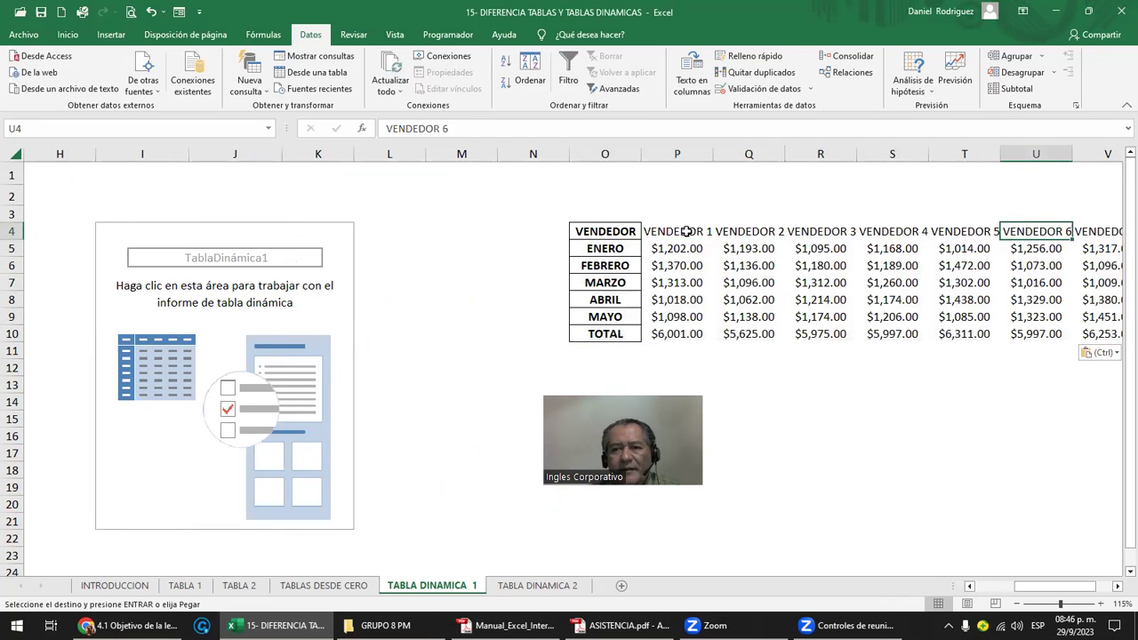
pyautogui.press('Right')
pyautogui.press('Right')
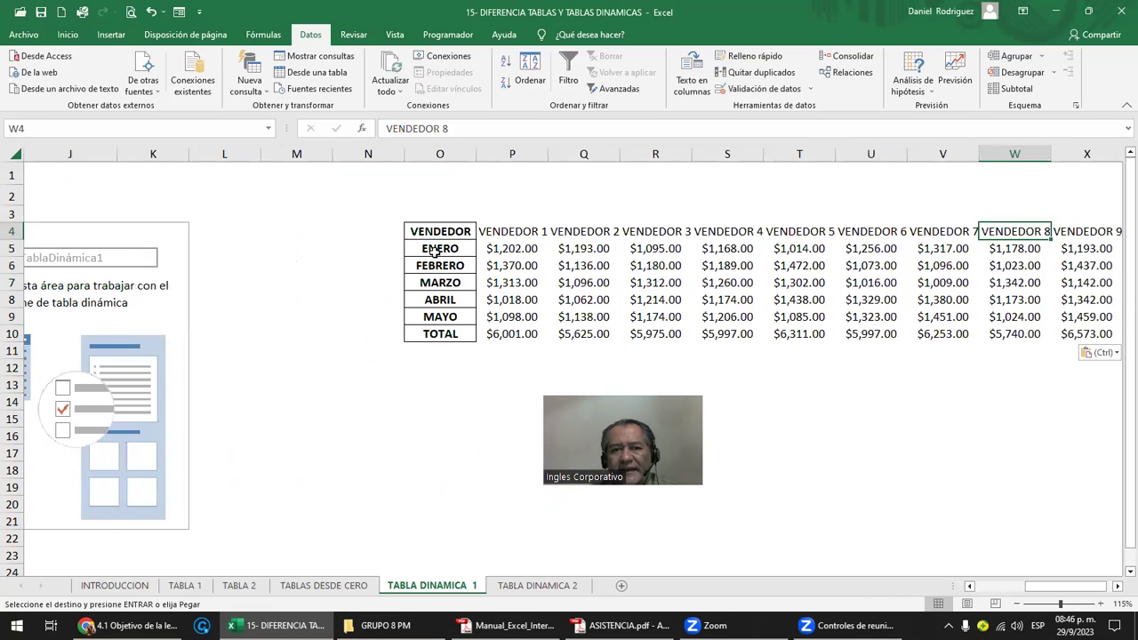
pyautogui.hotkey('ctrl', 'Left')
pyautogui.hotkey('ctrl', 'a')
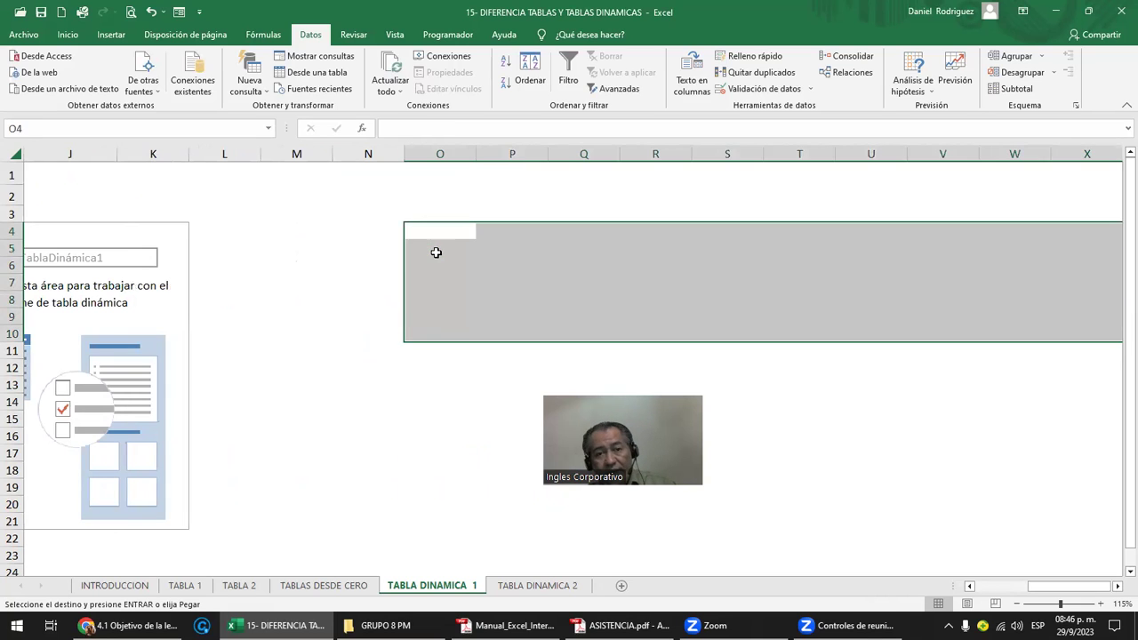
pyautogui.click(433, 236)
pyautogui.press('Left')
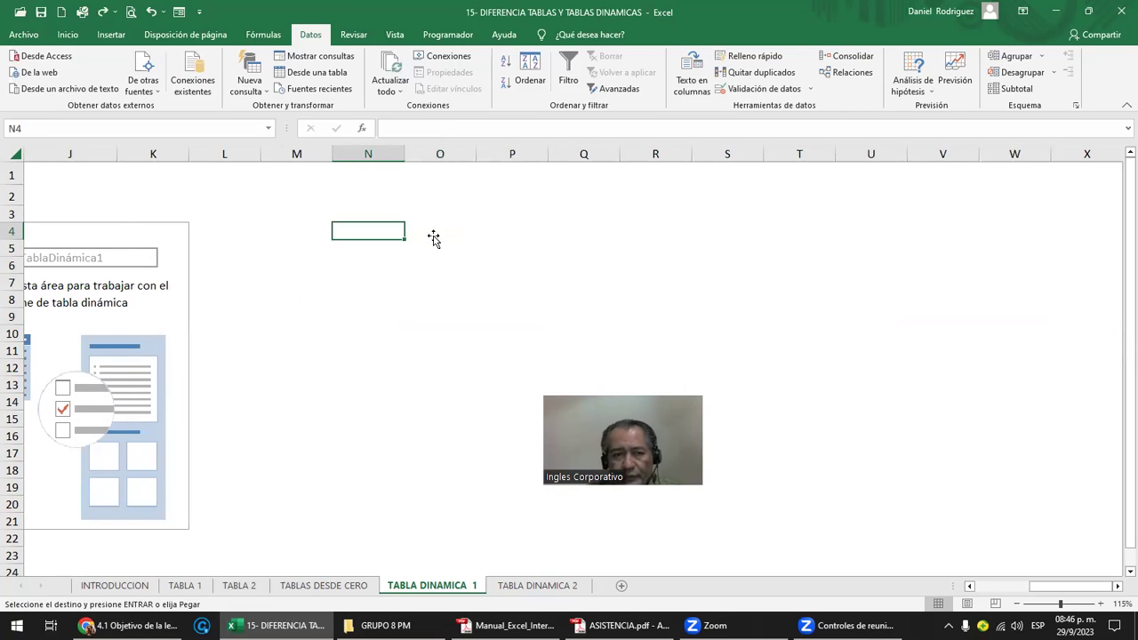
pyautogui.press('Left')
pyautogui.press('Left')
pyautogui.press('Left')
pyautogui.click(436, 212)
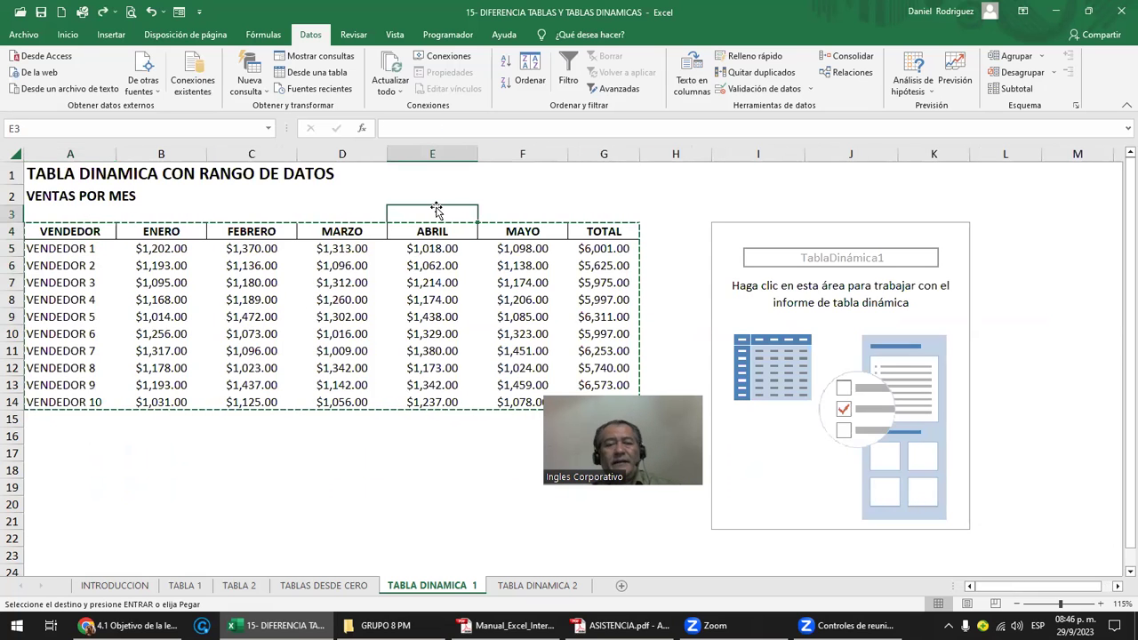
pyautogui.press('Escape')
pyautogui.click(169, 232)
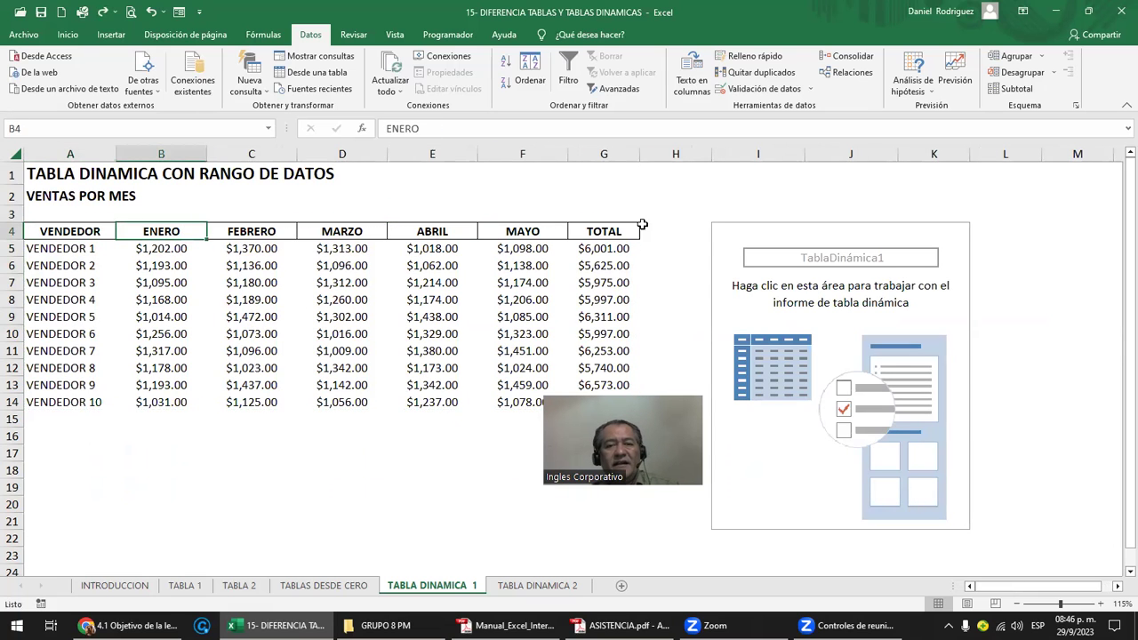
pyautogui.click(676, 238)
pyautogui.write('MES')
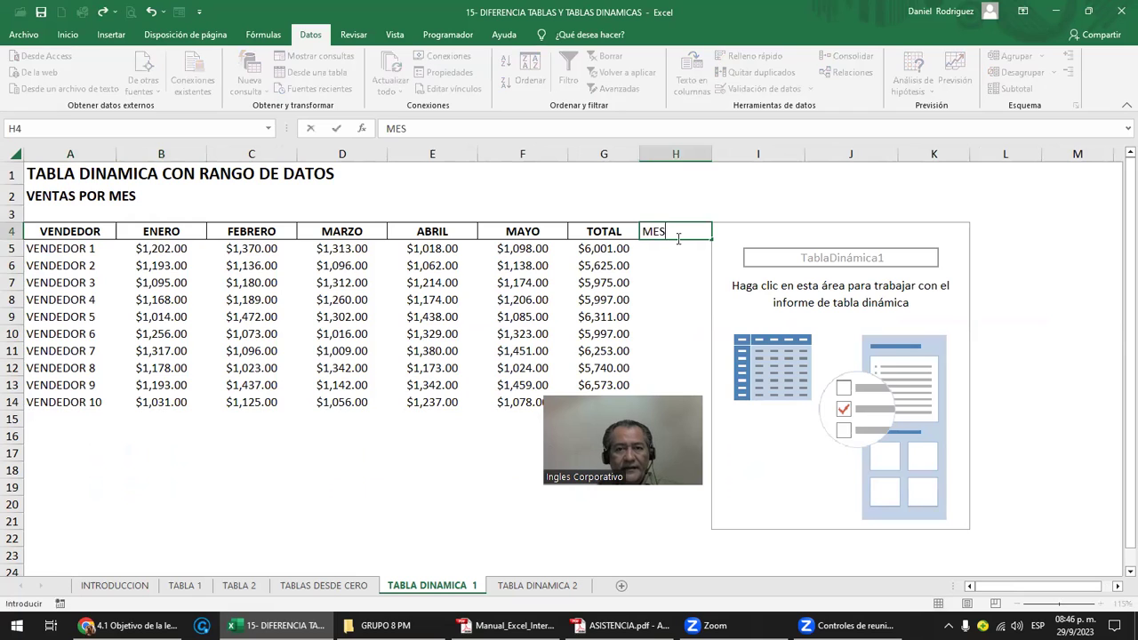
pyautogui.press('Return')
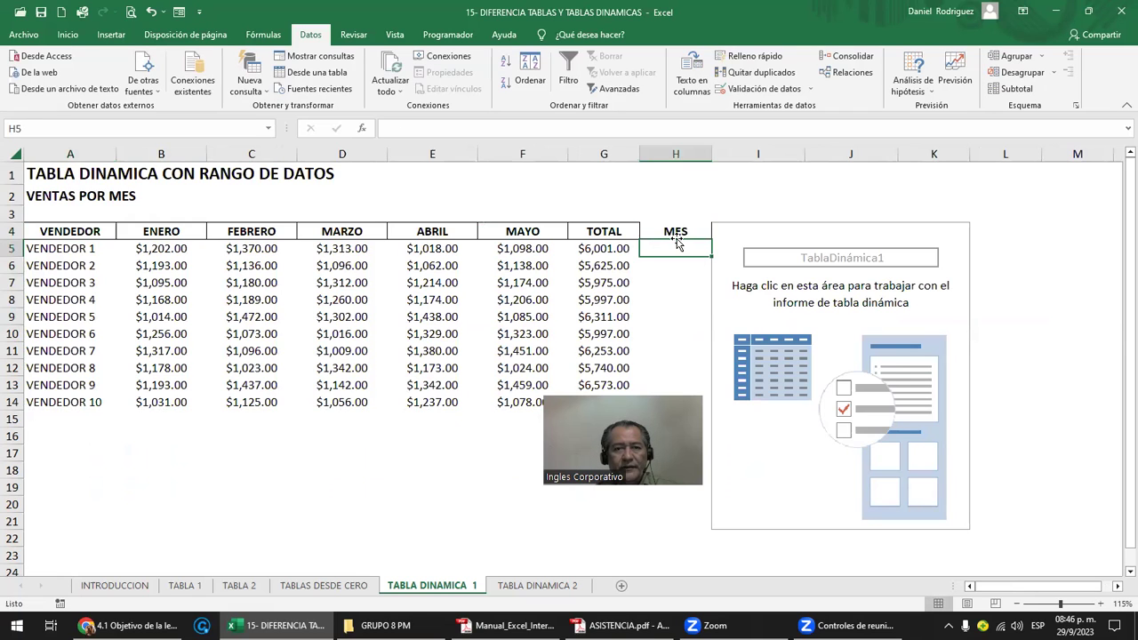
pyautogui.click(300, 187)
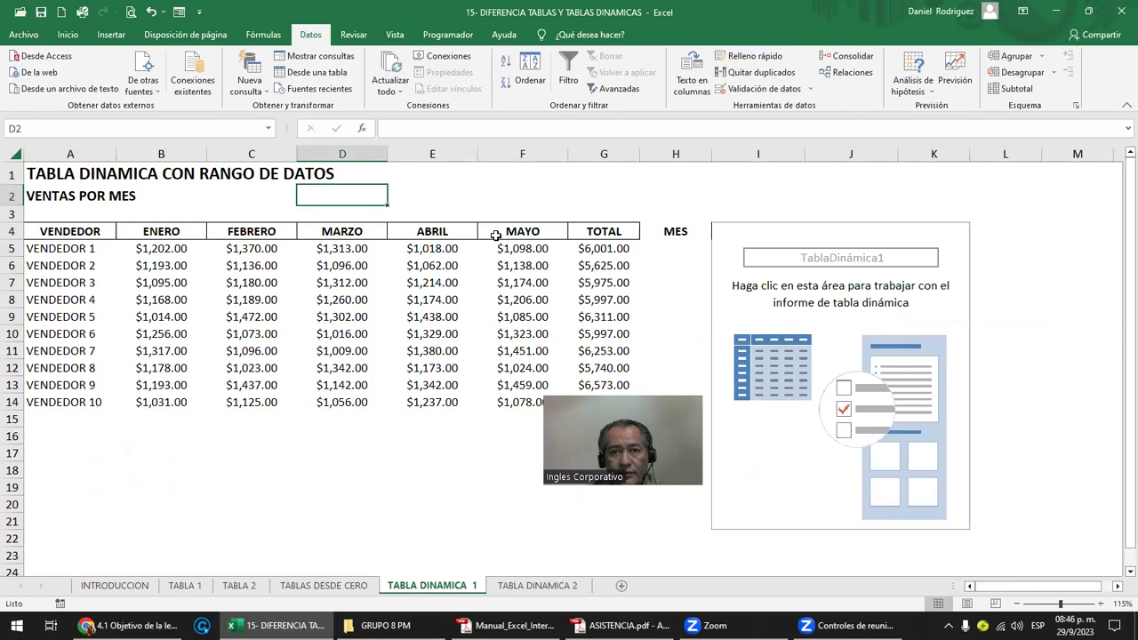
pyautogui.click(683, 245)
pyautogui.write('ENERO')
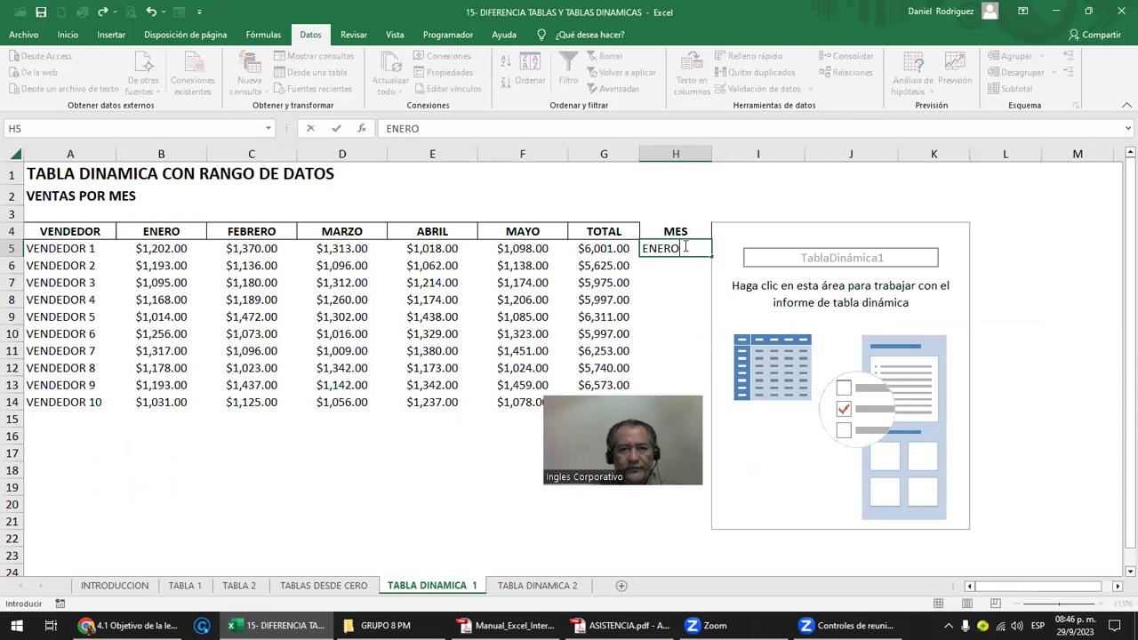
pyautogui.press('Return')
pyautogui.write('FE')
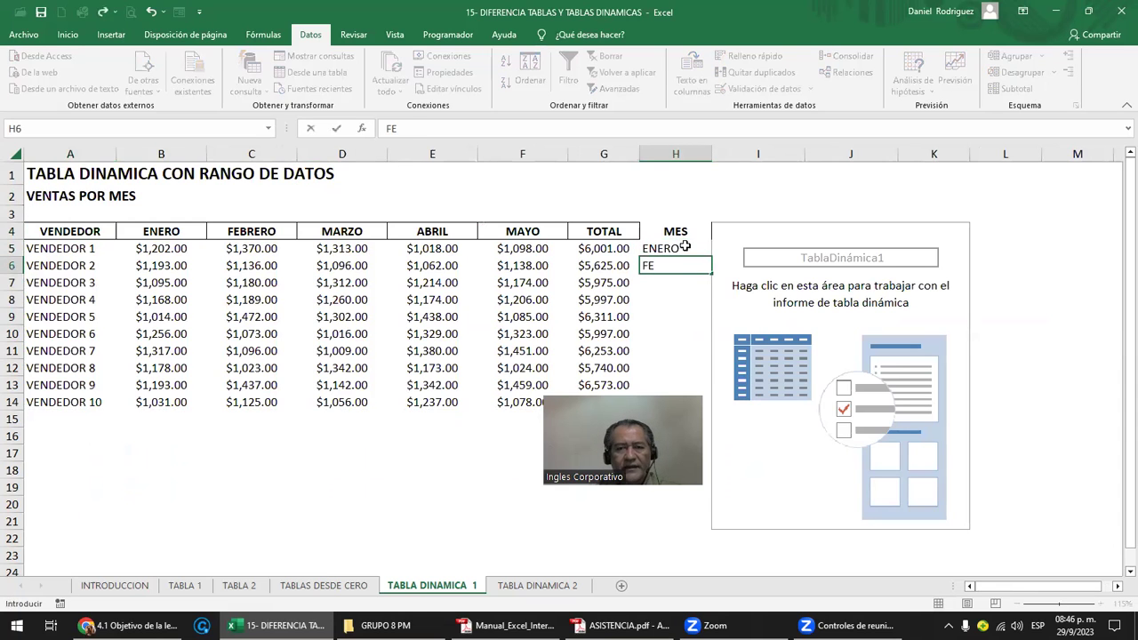
pyautogui.press('Escape')
pyautogui.press('Up')
pyautogui.press('Up')
pyautogui.hotkey('shift', 'Down')
pyautogui.hotkey('shift', 'Down')
pyautogui.press('Delete')
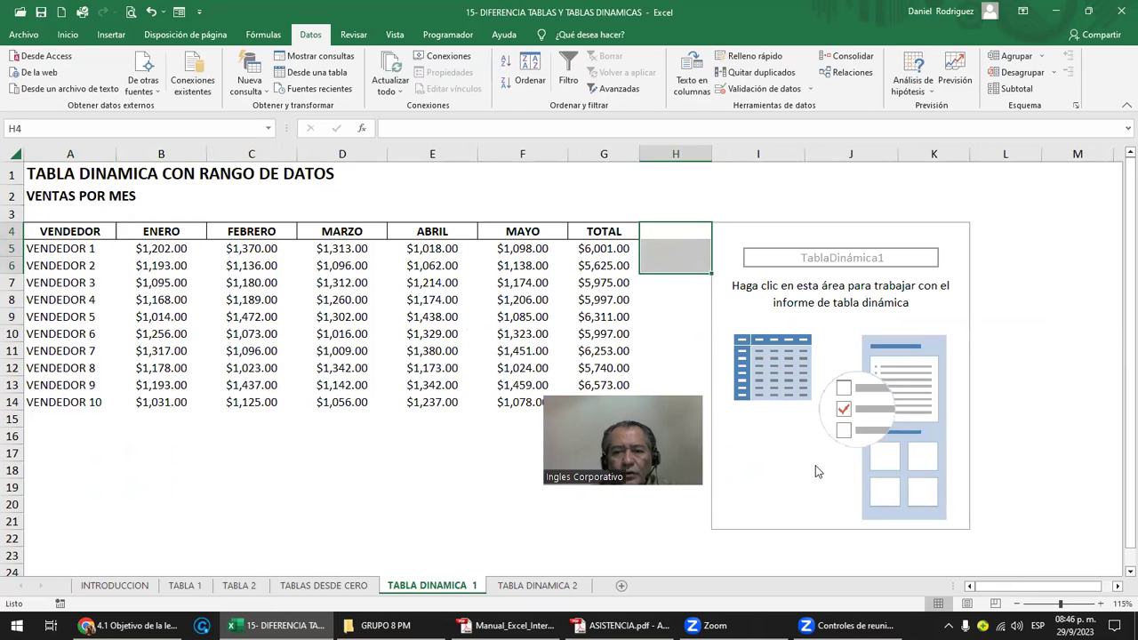
pyautogui.click(236, 230)
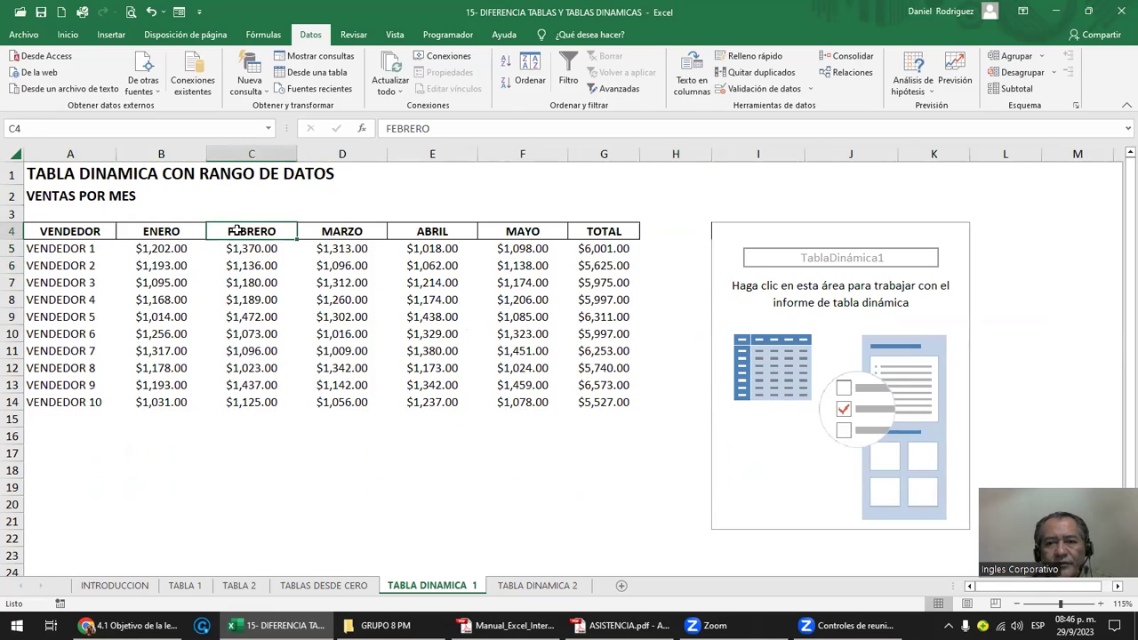
# - Put VENDEDOR in the pivot's Filas, briefly trying ENERO there and removing it
pyautogui.click(756, 228)
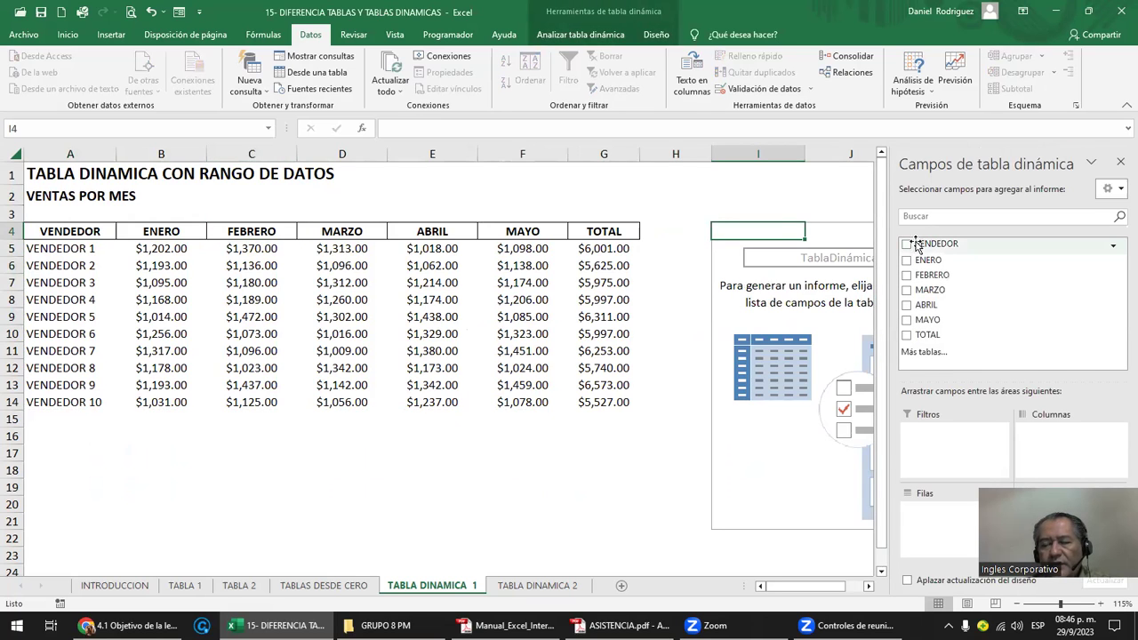
pyautogui.moveTo(917, 246); pyautogui.dragTo(949, 519)
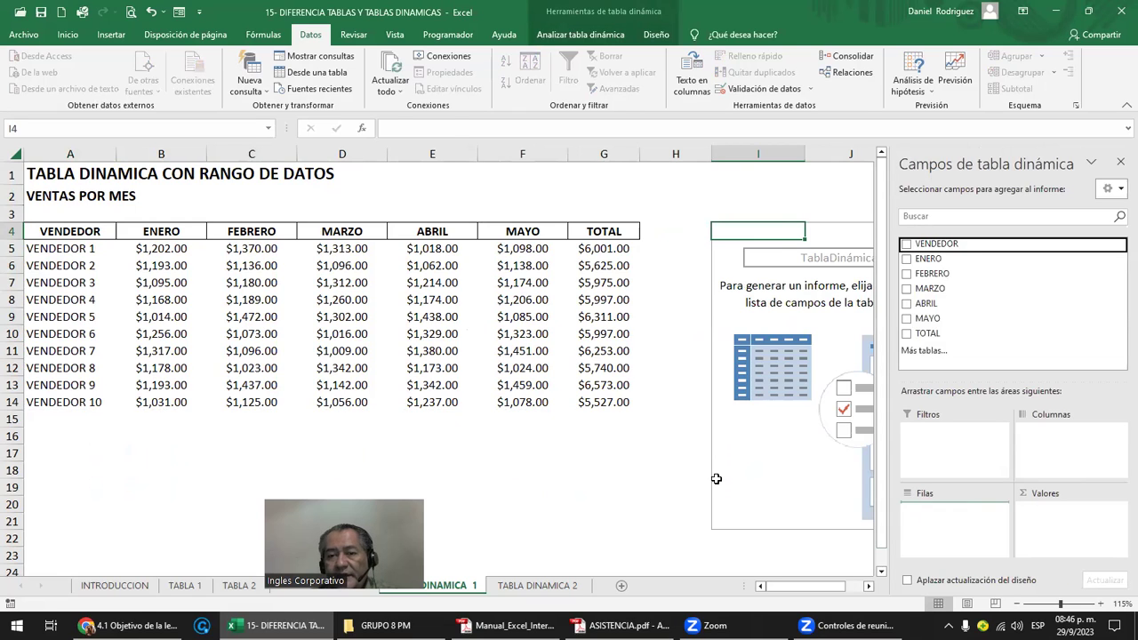
pyautogui.moveTo(716, 479)
pyautogui.mouseDown()
pyautogui.moveTo(949, 514)
pyautogui.moveTo(1029, 305)
pyautogui.mouseUp()
pyautogui.moveTo(928, 258); pyautogui.dragTo(969, 530)
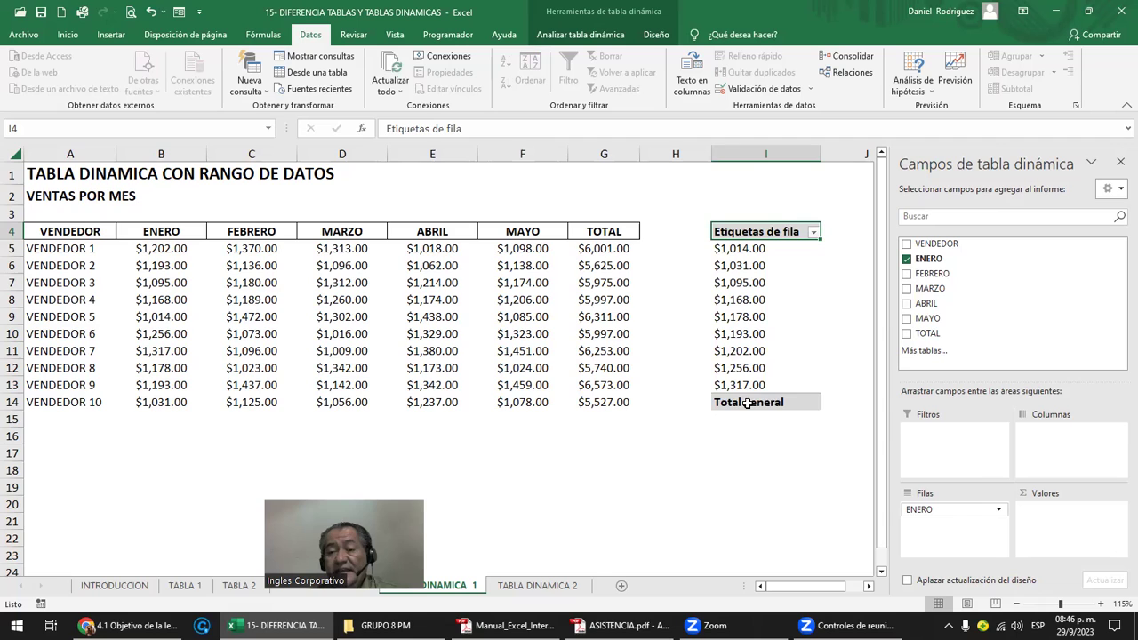
pyautogui.moveTo(971, 514); pyautogui.dragTo(969, 307)
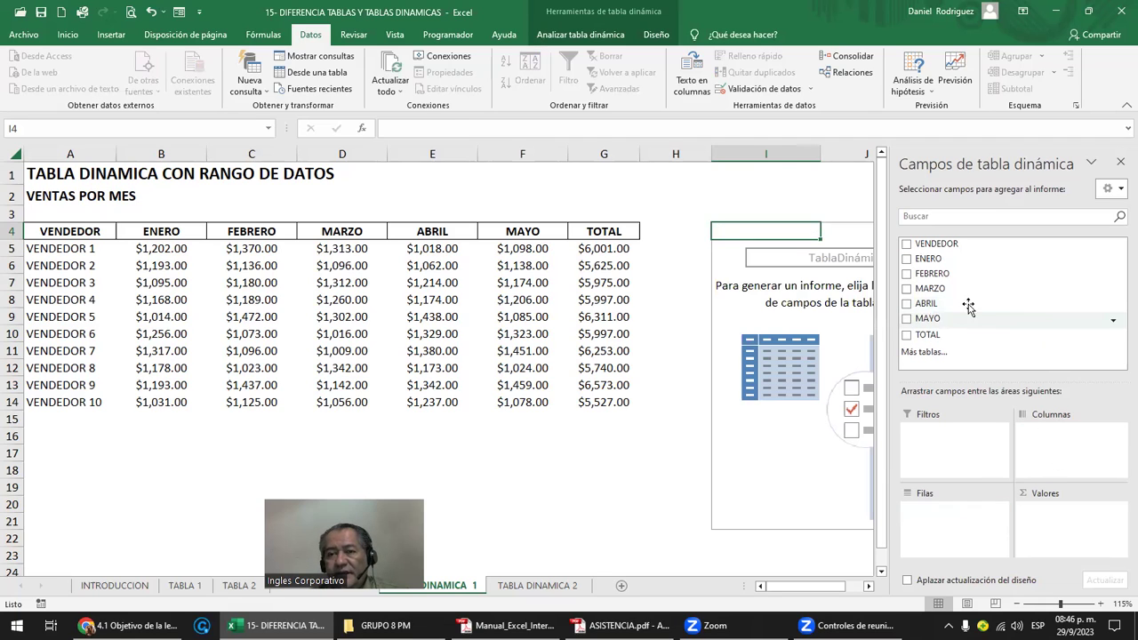
# - Try ENERO as the column field, check the January value in J5, then undo it
pyautogui.moveTo(929, 259); pyautogui.dragTo(1063, 454)
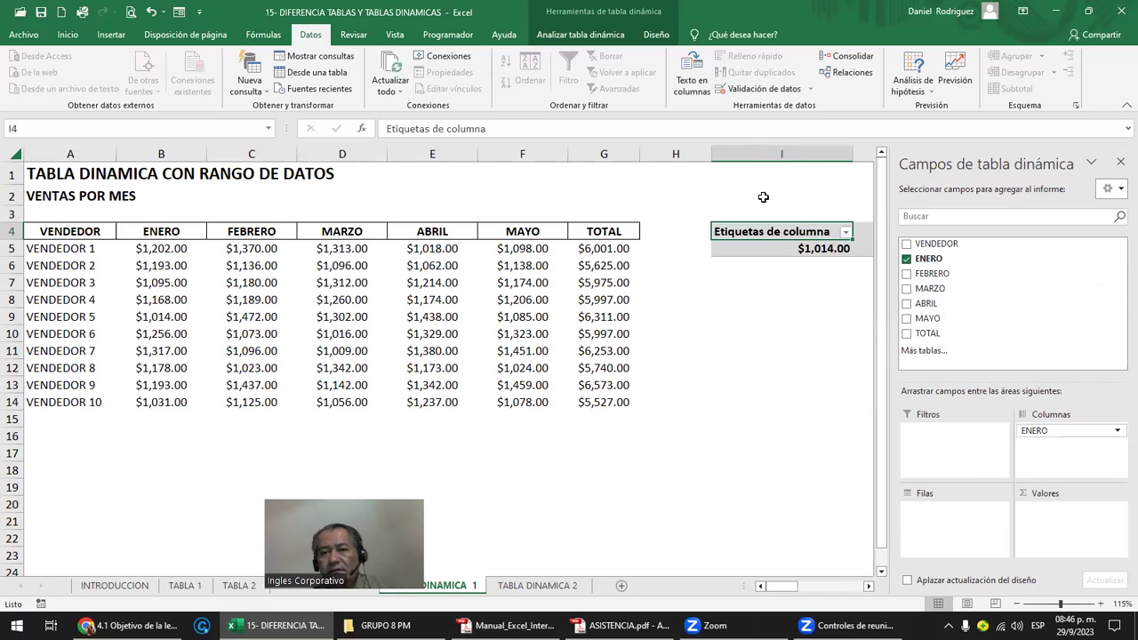
pyautogui.press('Right')
pyautogui.press('Right')
pyautogui.press('Right')
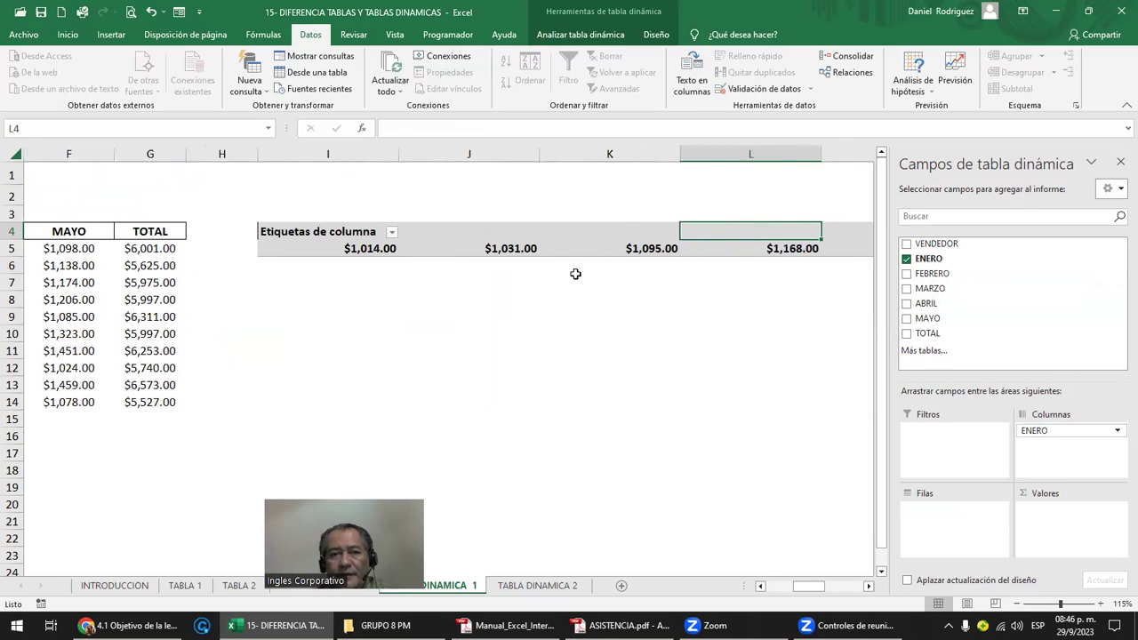
pyautogui.click(518, 250)
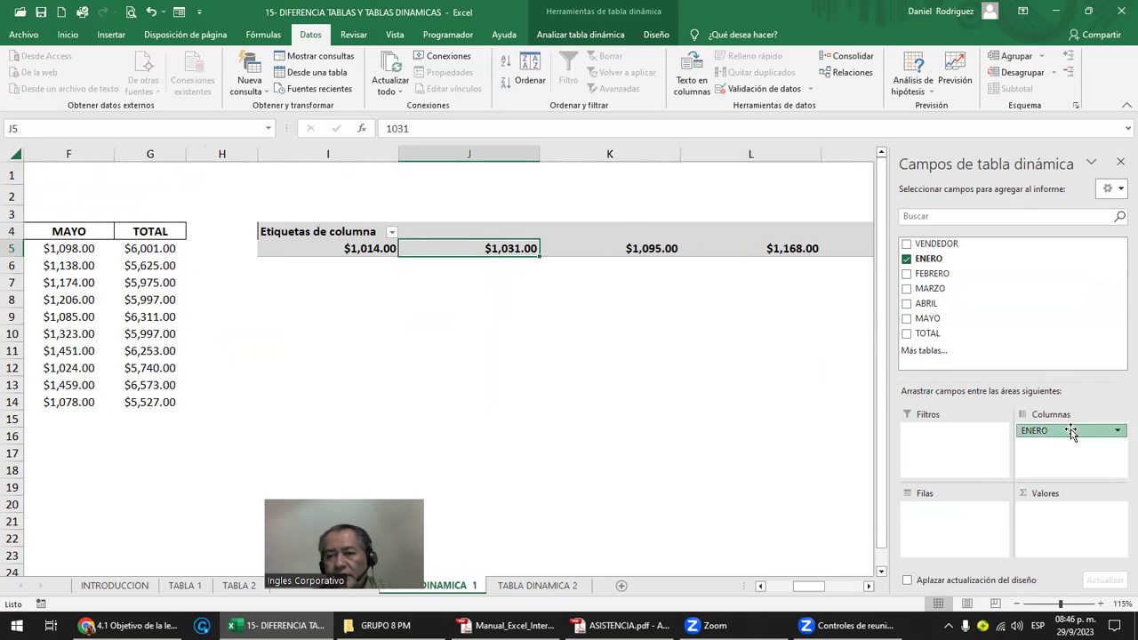
pyautogui.hotkey('ctrl', 'z')
# - Sum TOTAL per vendor in Valores after trying and removing the ENERO and FEBRERO sums
pyautogui.moveTo(934, 244); pyautogui.dragTo(957, 540)
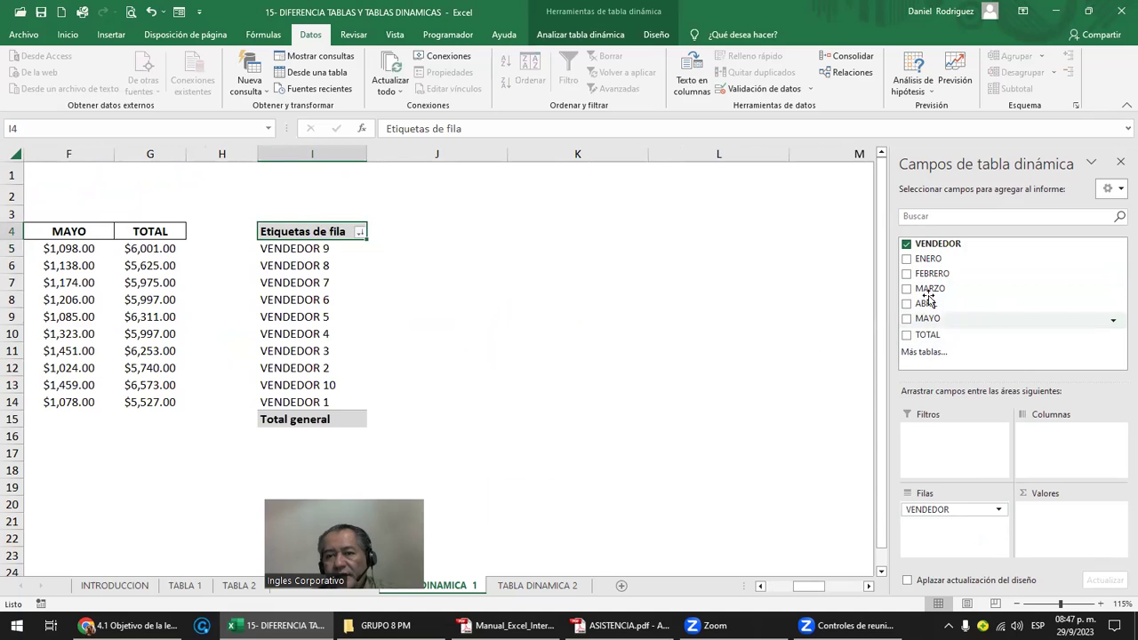
pyautogui.moveTo(928, 259); pyautogui.dragTo(1076, 531)
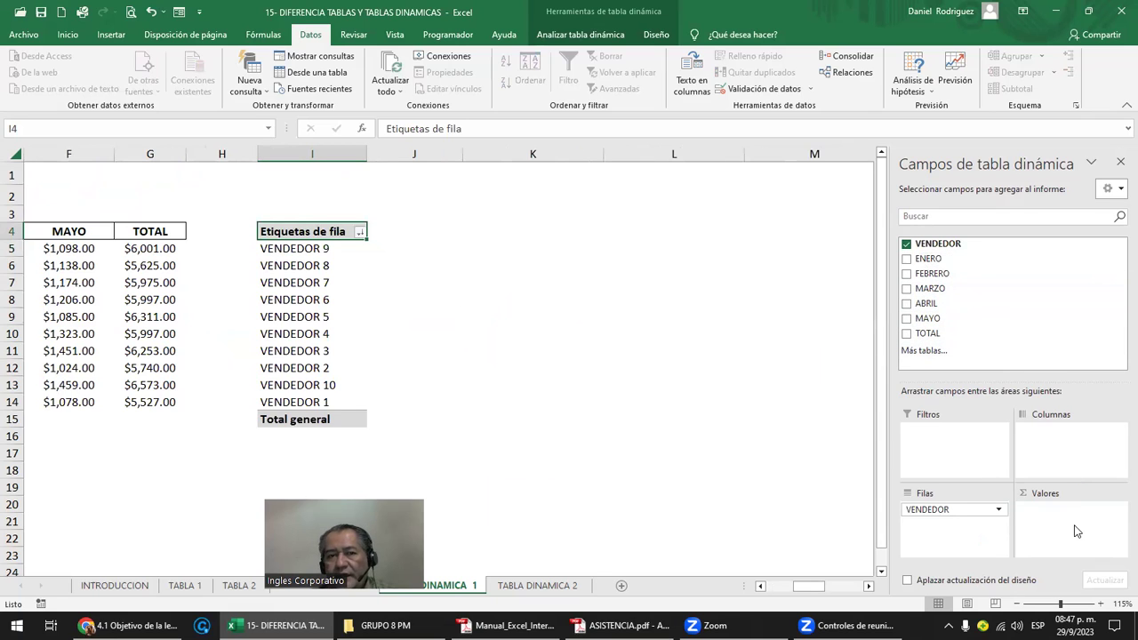
pyautogui.moveTo(934, 274); pyautogui.dragTo(1060, 530)
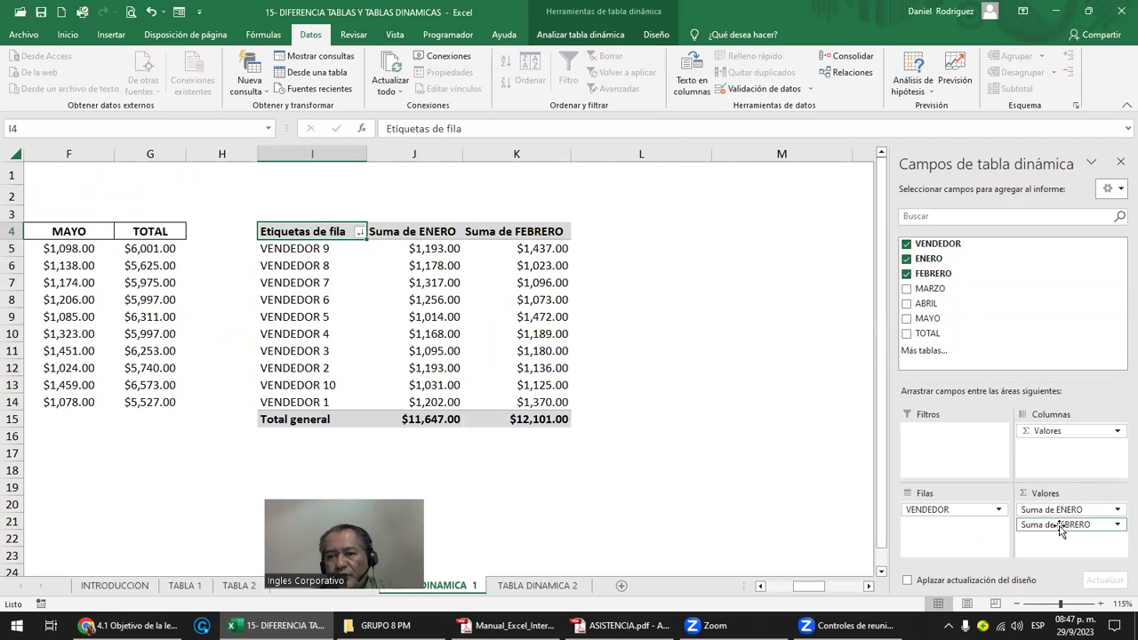
pyautogui.moveTo(1060, 531); pyautogui.dragTo(1049, 320)
pyautogui.moveTo(1076, 510); pyautogui.dragTo(1045, 324)
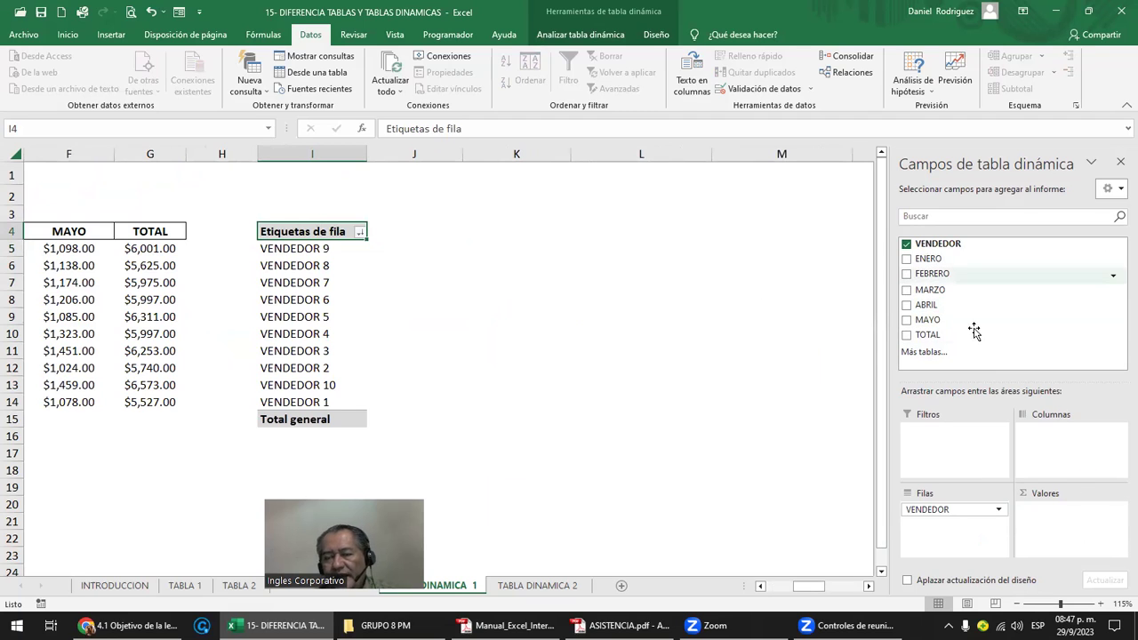
pyautogui.moveTo(934, 333); pyautogui.dragTo(1077, 531)
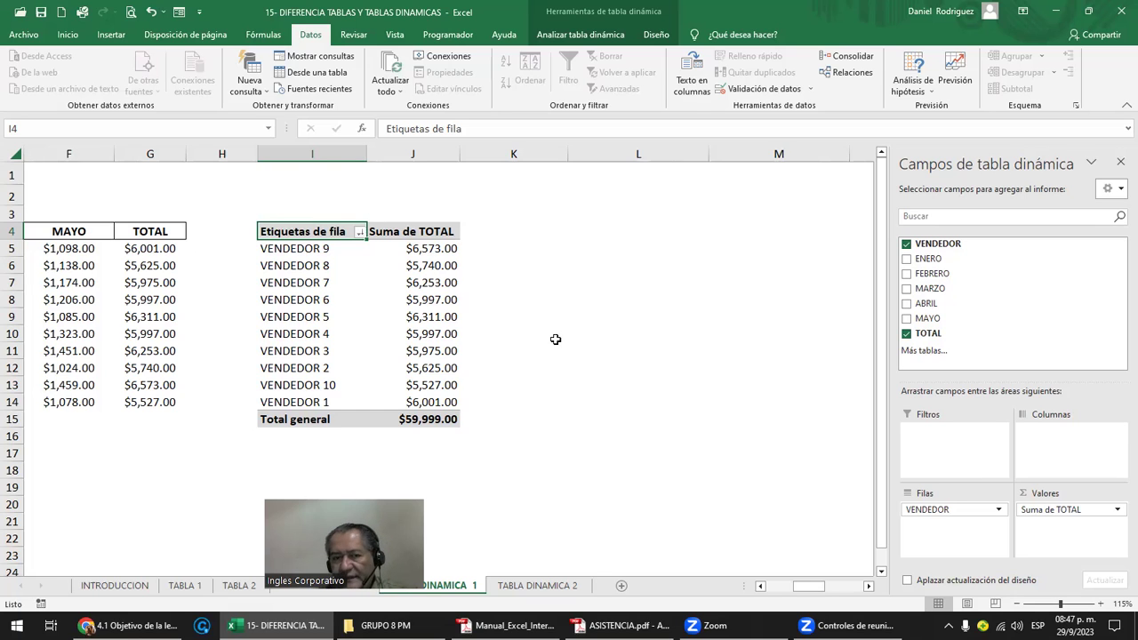
pyautogui.click(565, 437)
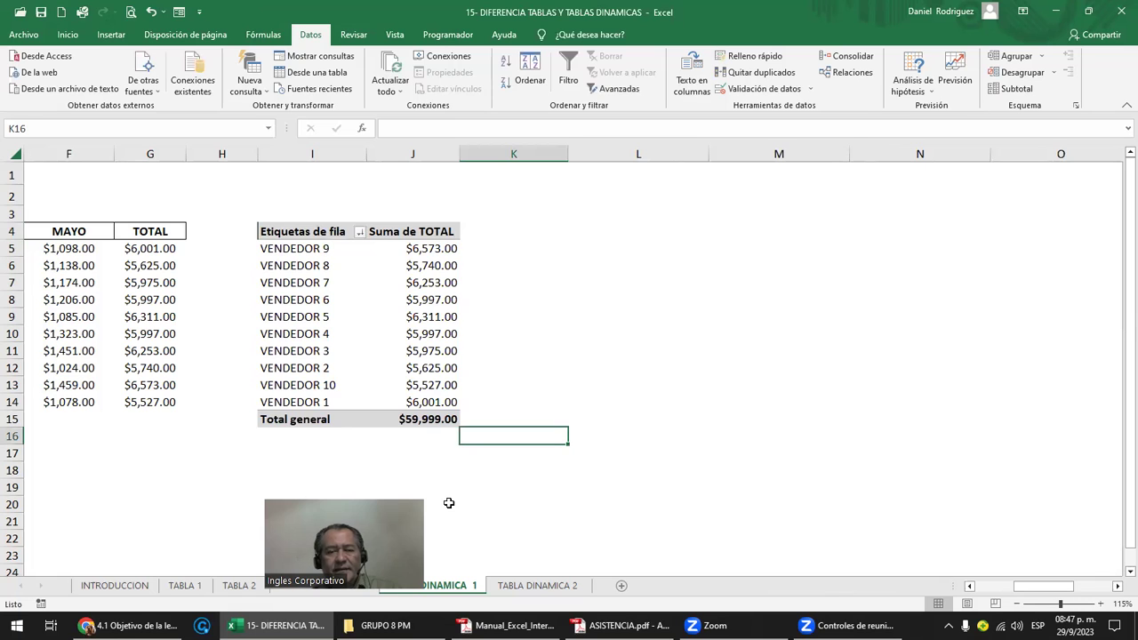
pyautogui.click(286, 226)
pyautogui.hotkey('ctrl', 'Up')
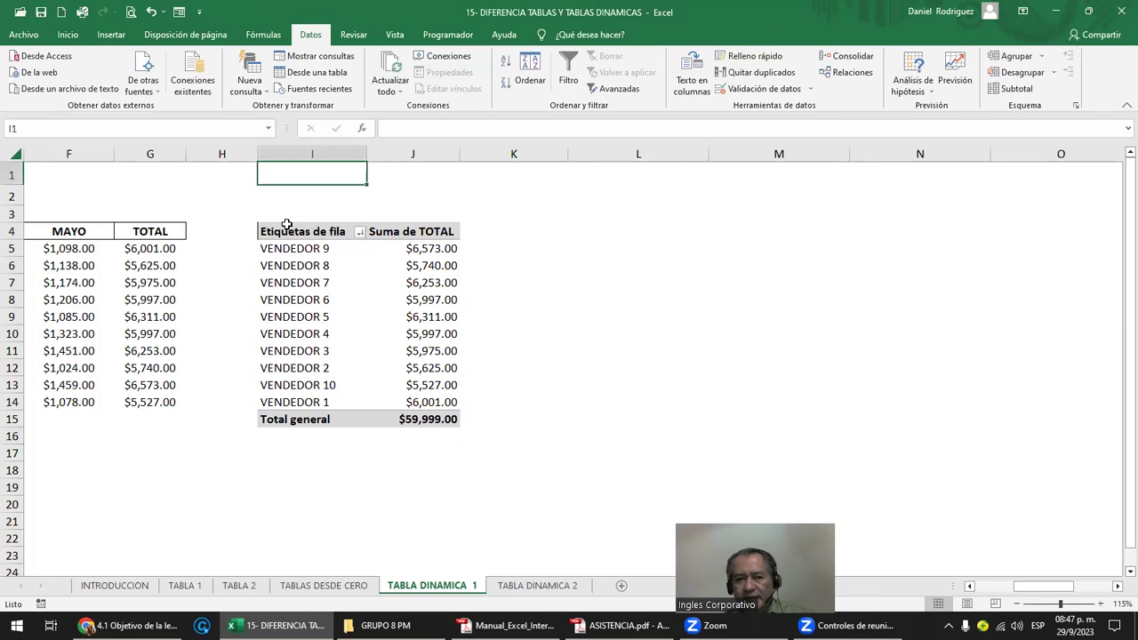
pyautogui.click(305, 231)
pyautogui.hotkey('ctrl', 'Left')
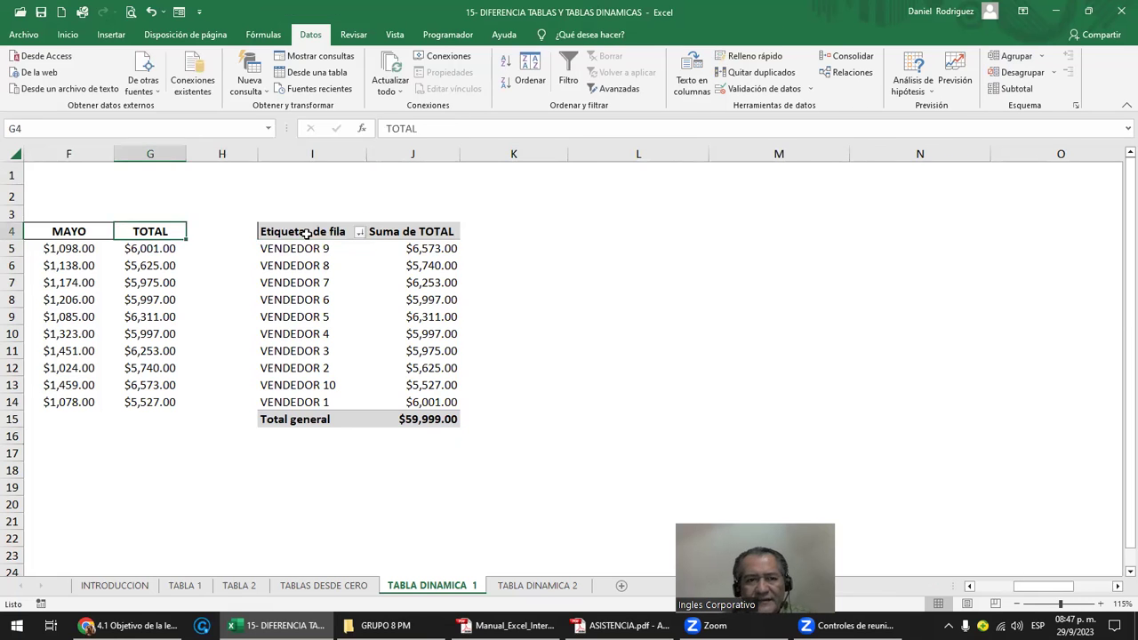
pyautogui.hotkey('ctrl', 'Left')
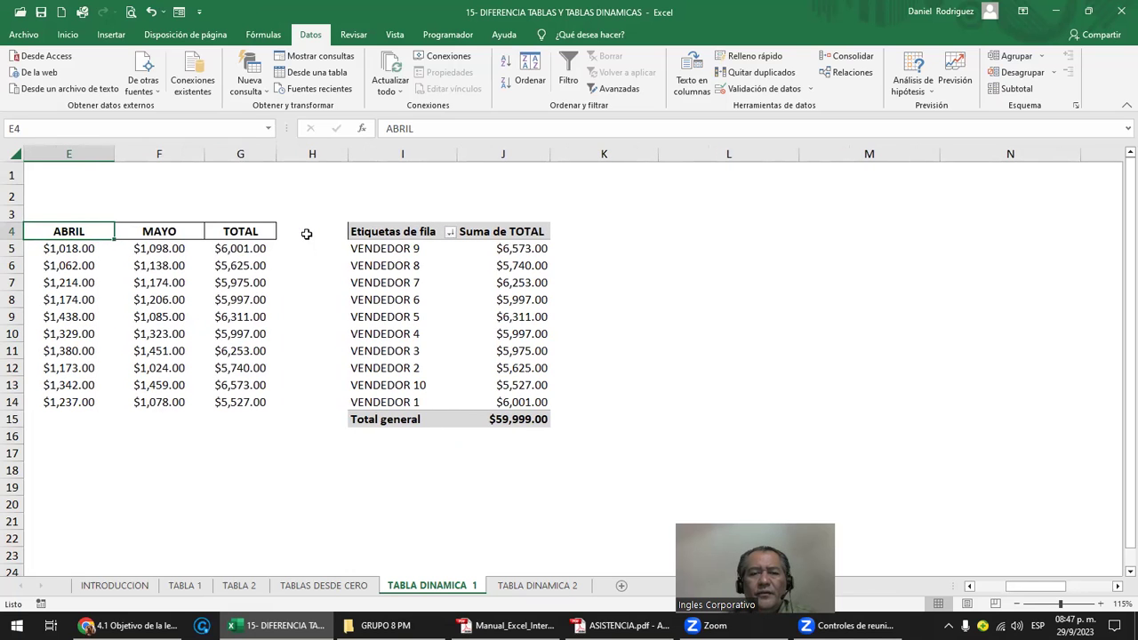
pyautogui.press('Left')
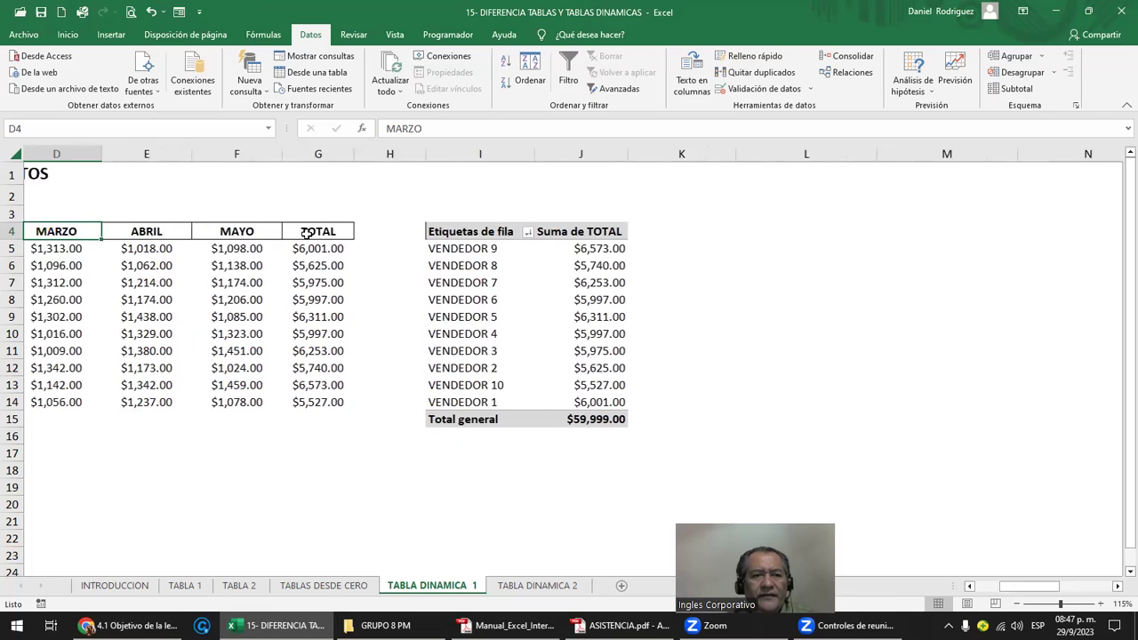
pyautogui.press('Left')
pyautogui.press('Left')
pyautogui.press('Left')
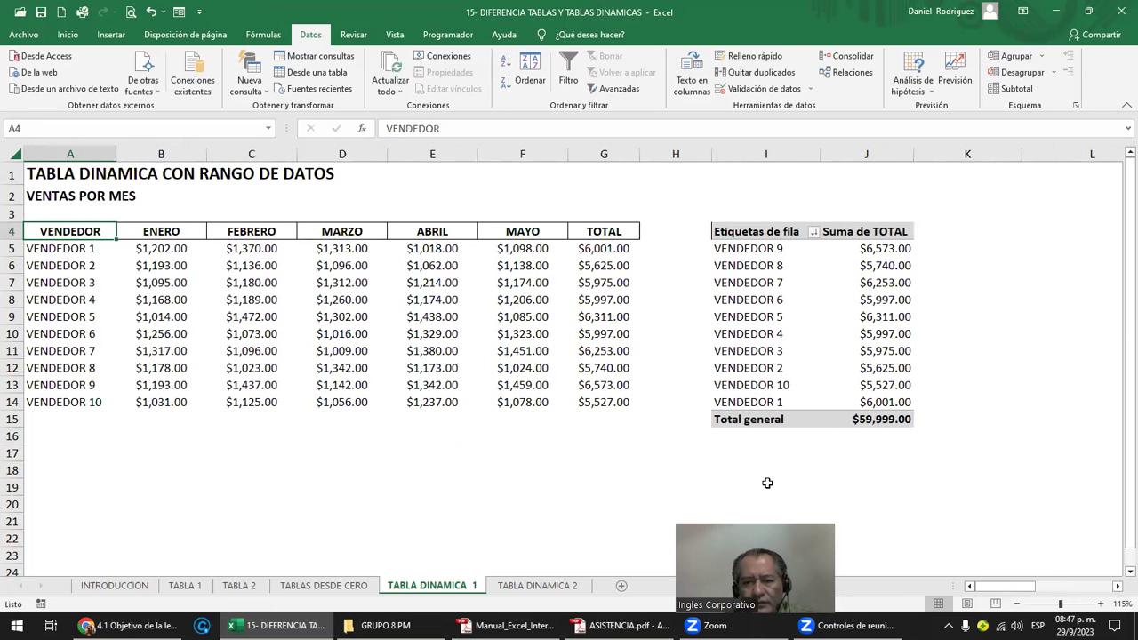
pyautogui.click(767, 482)
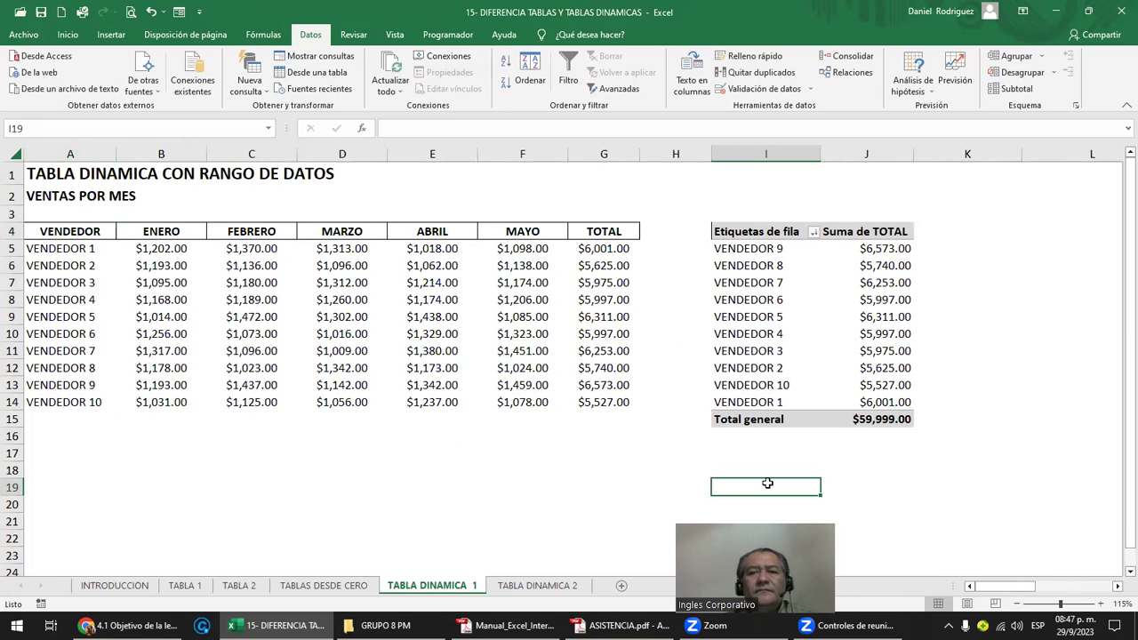
pyautogui.moveTo(735, 229); pyautogui.dragTo(881, 419)
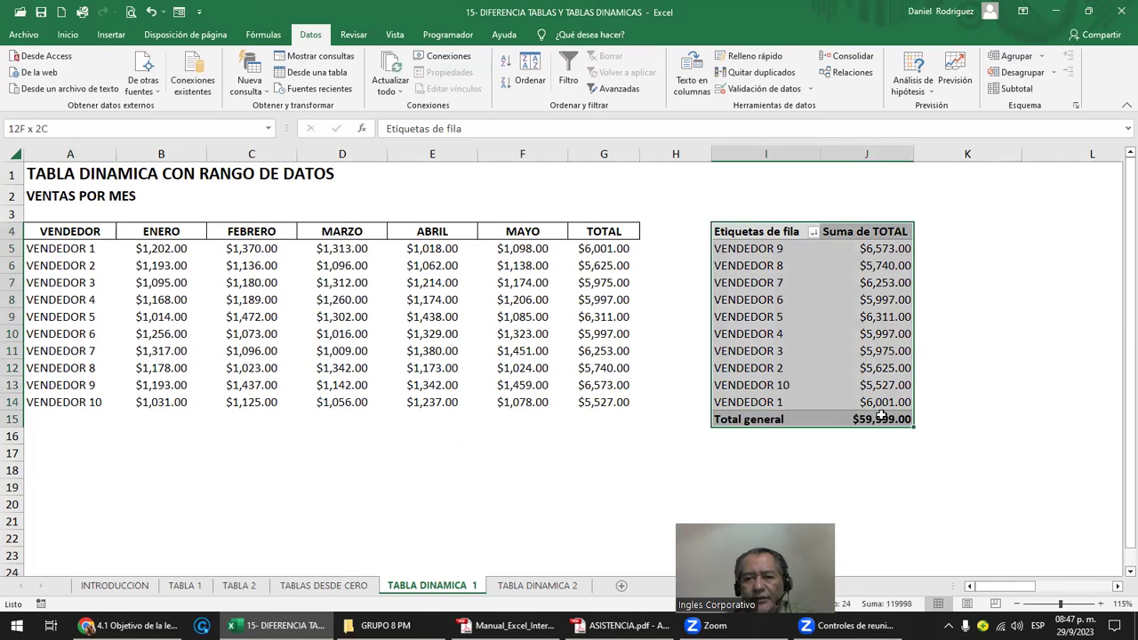
pyautogui.click(789, 481)
pyautogui.press('Right')
pyautogui.press('Right')
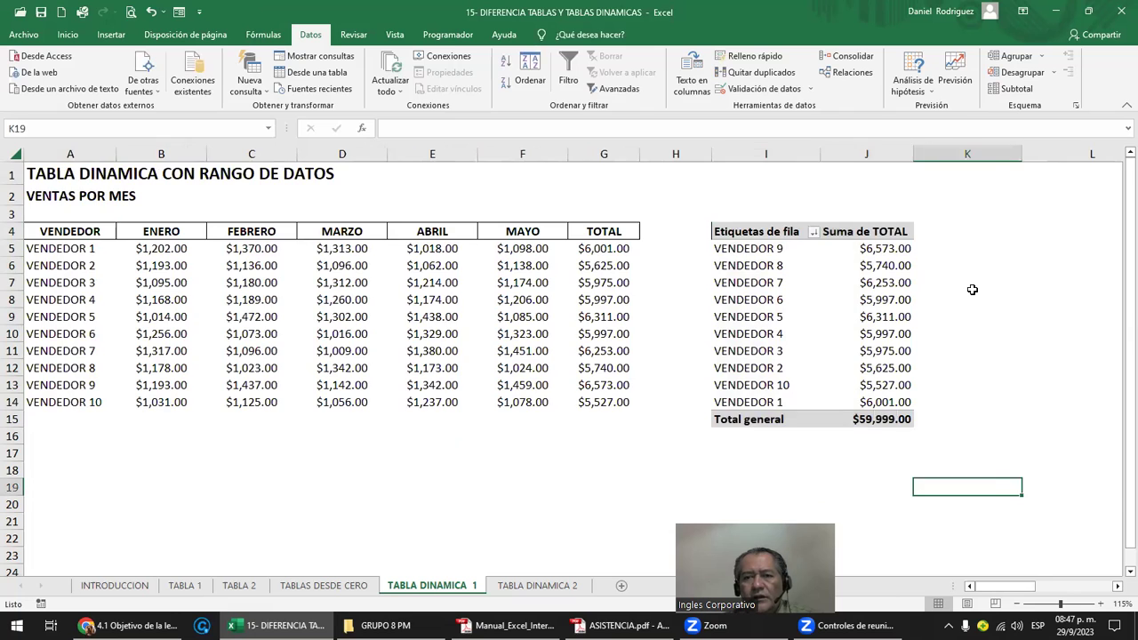
pyautogui.press('Right')
pyautogui.press('Right')
pyautogui.press('Right')
pyautogui.press('Right')
pyautogui.click(646, 228)
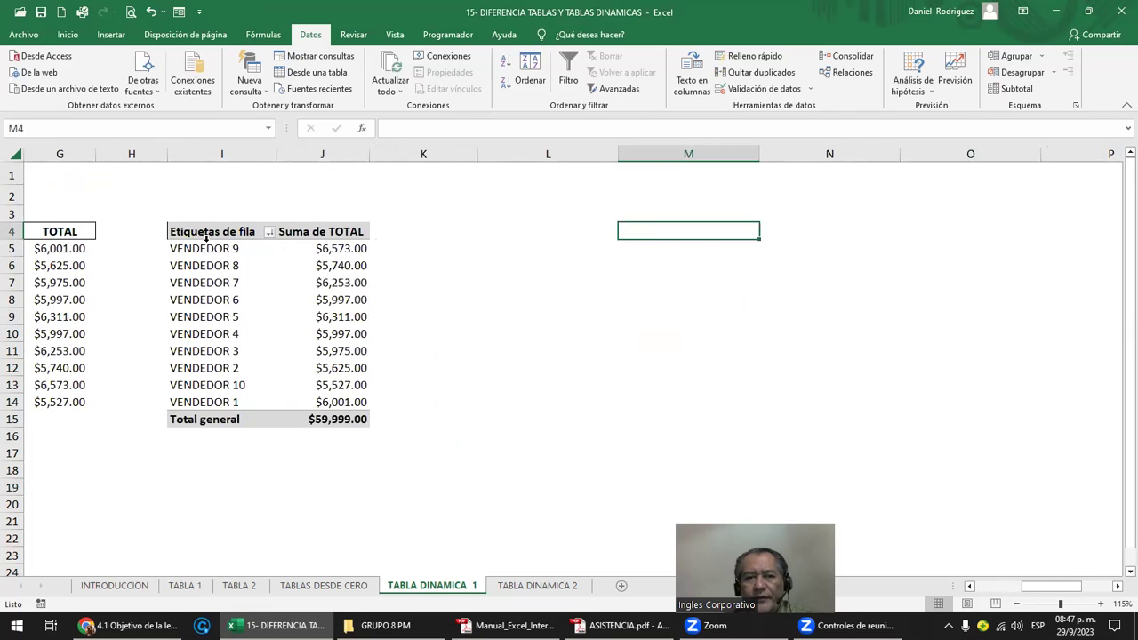
pyautogui.moveTo(187, 229); pyautogui.dragTo(337, 419)
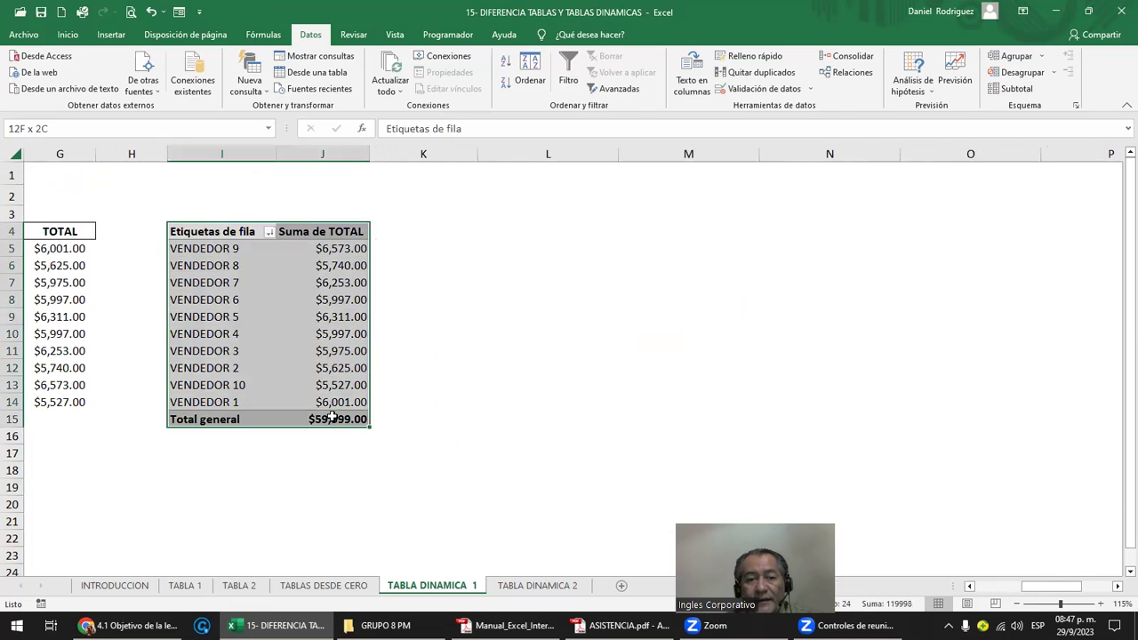
pyautogui.click(423, 265)
pyautogui.click(363, 264)
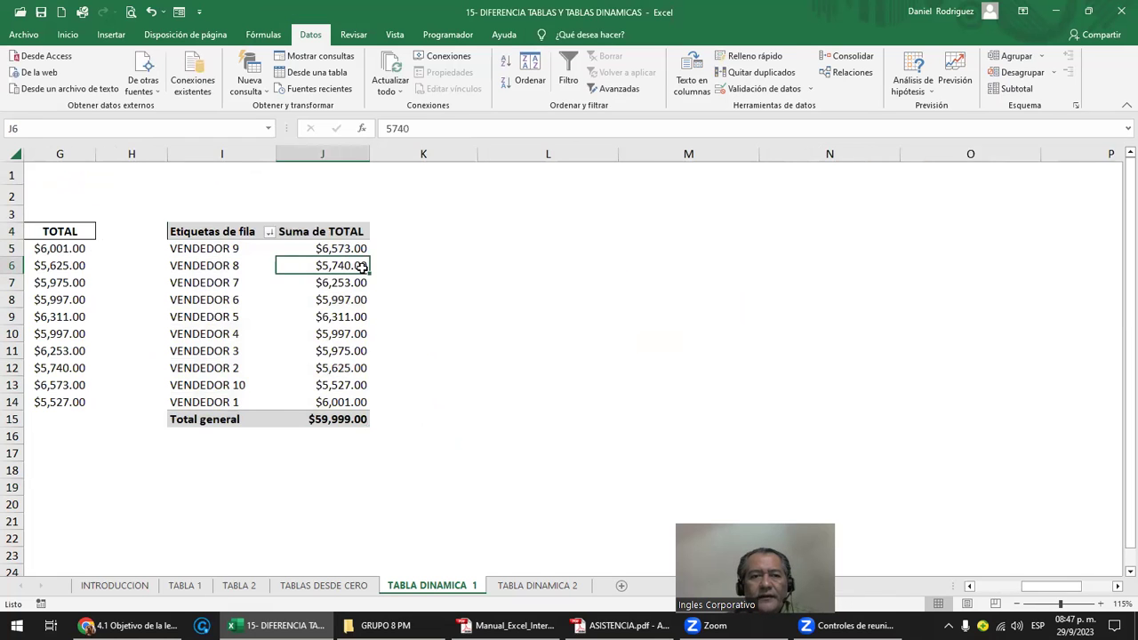
pyautogui.press('Home')
pyautogui.click(90, 231)
pyautogui.click(605, 234)
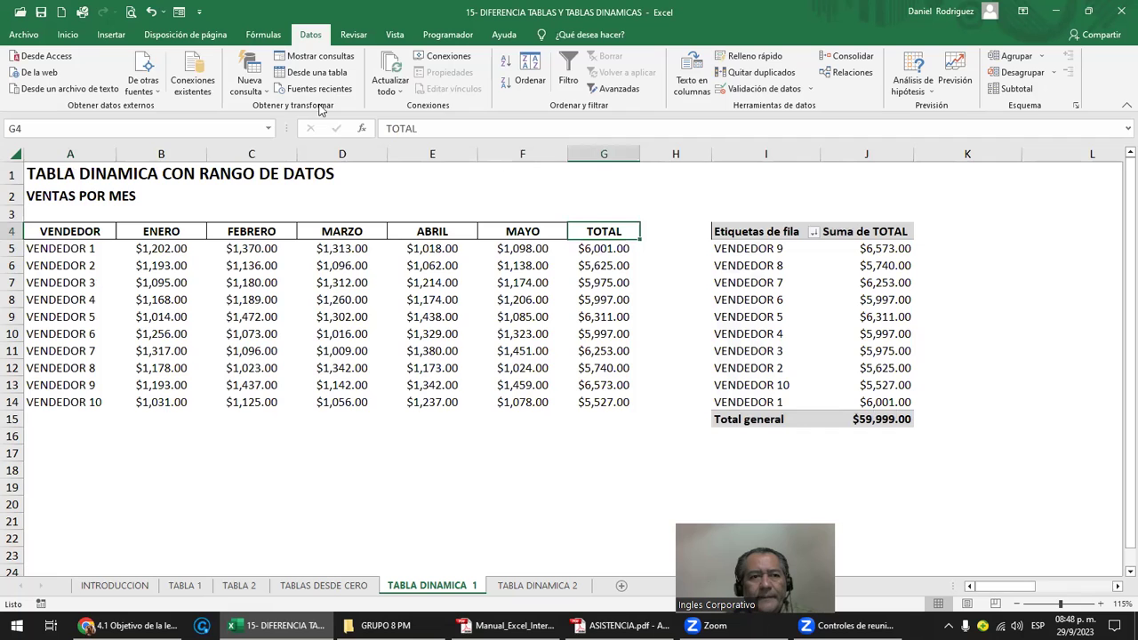
# - Insert a pivot table from range A4:G14 on the existing sheet at cell L4
pyautogui.click(112, 35)
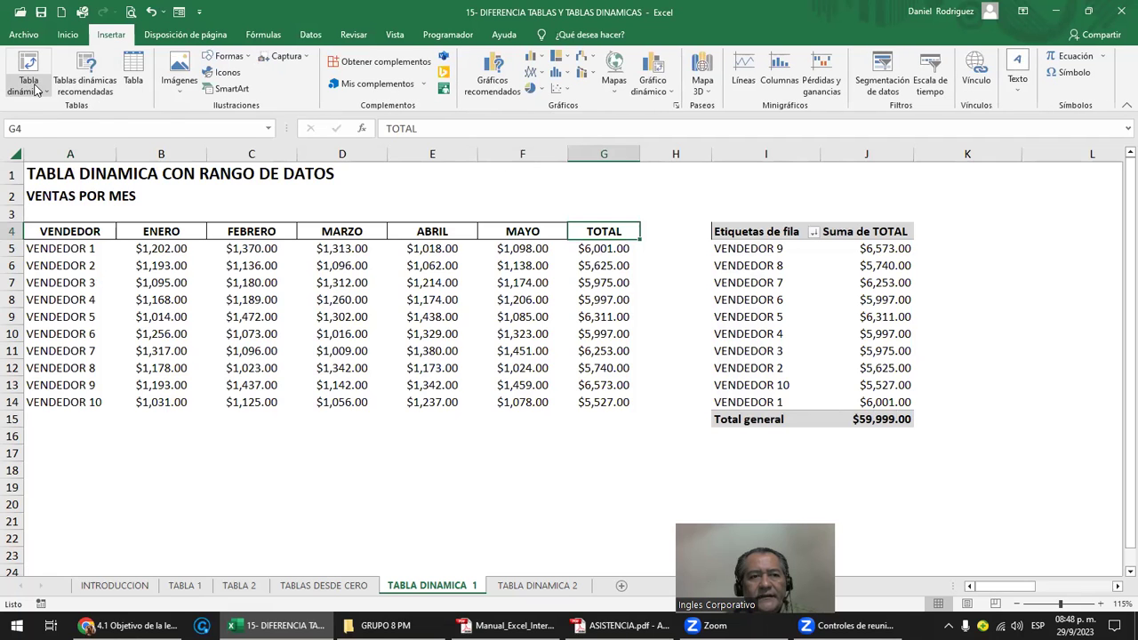
pyautogui.click(35, 90)
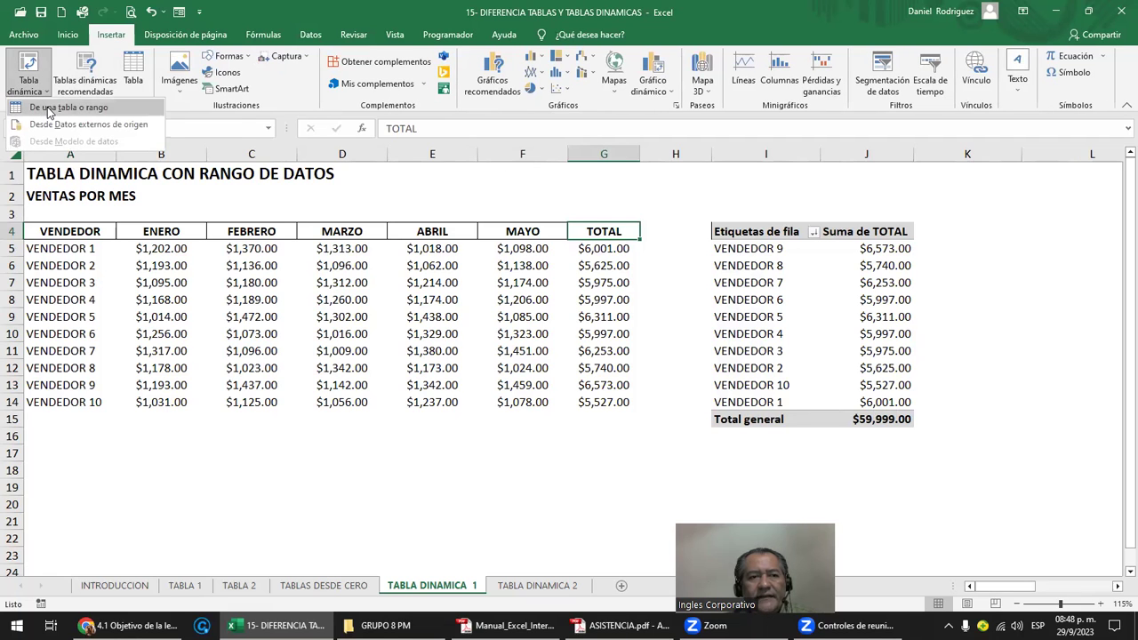
pyautogui.click(48, 108)
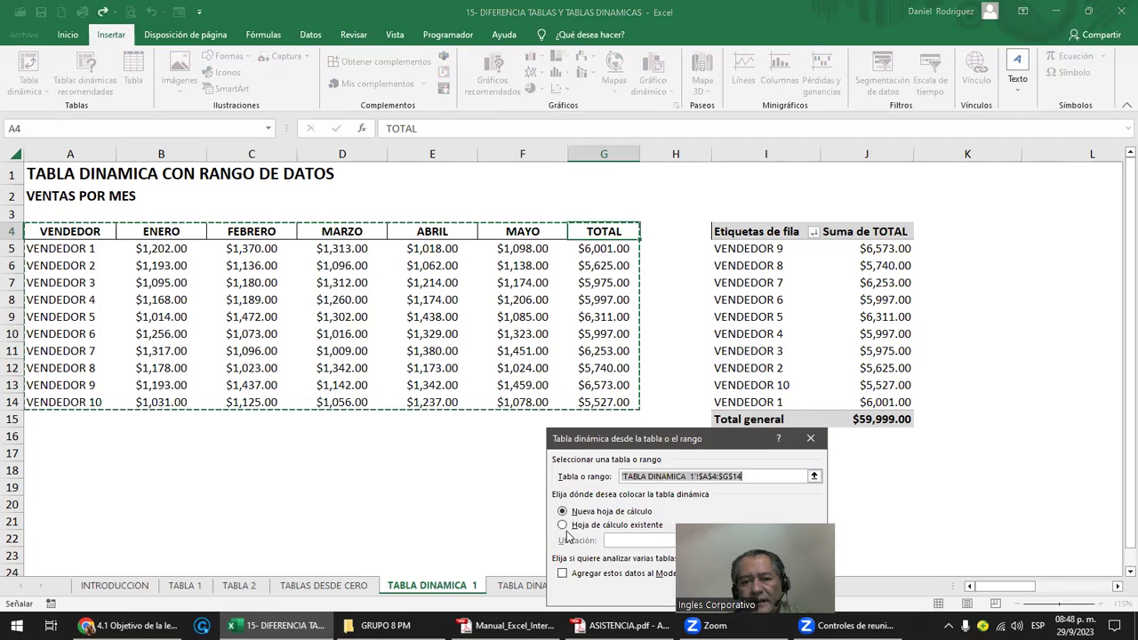
pyautogui.click(563, 526)
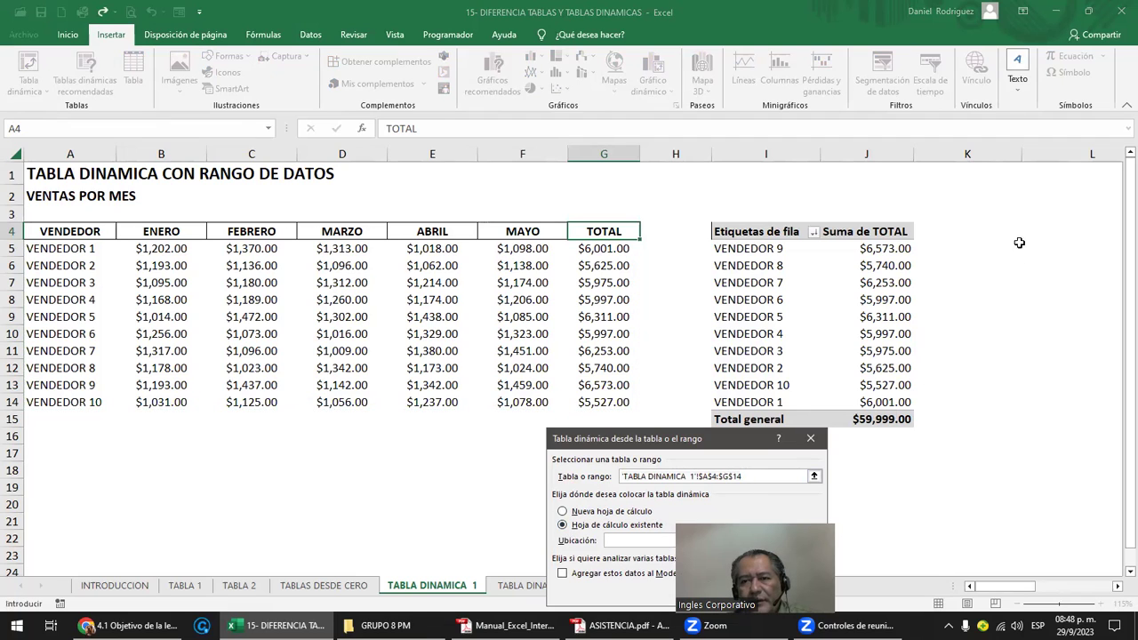
pyautogui.click(1064, 224)
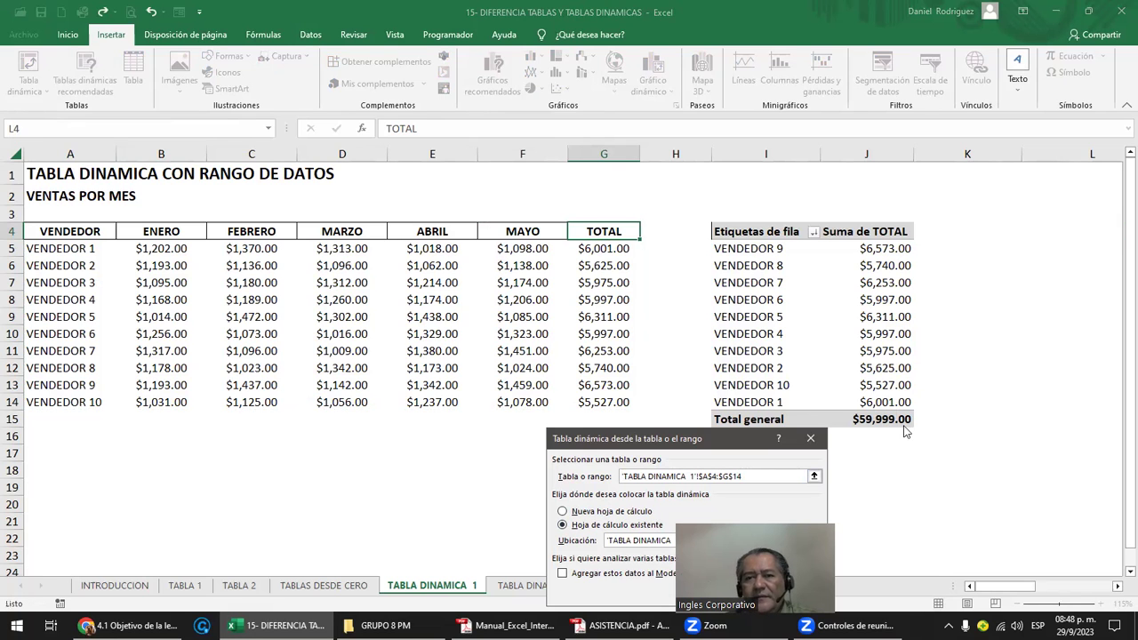
pyautogui.press('Return')
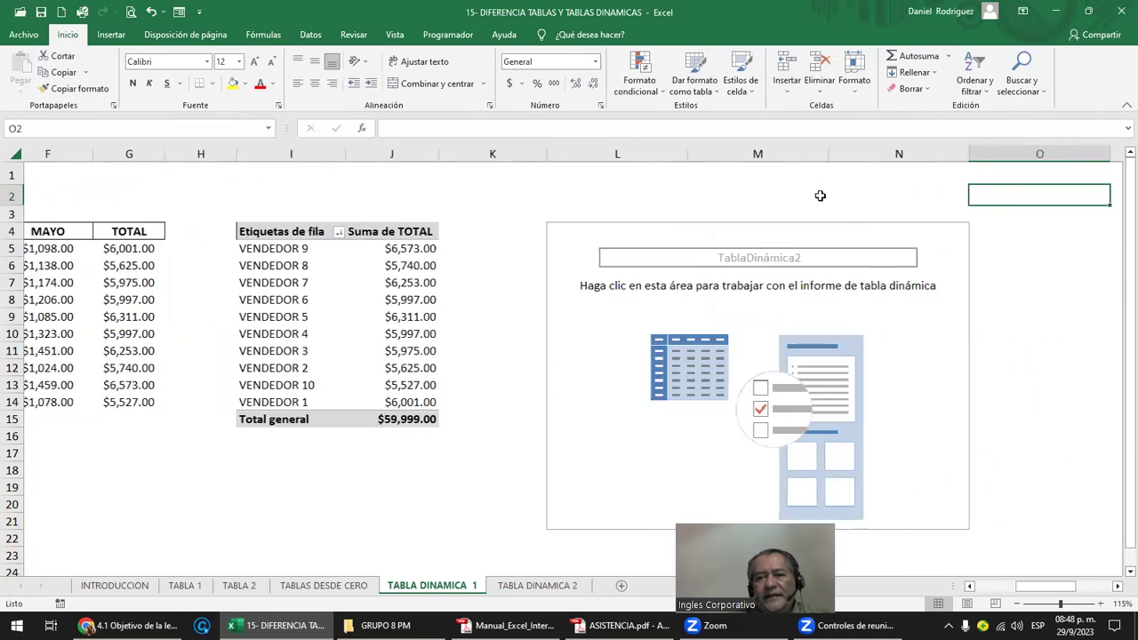
# - Build the second pivot with VENDEDOR in Filas and ENERO, FEBRERO, MARZO summed in Valores
pyautogui.press('Right')
pyautogui.click(434, 231)
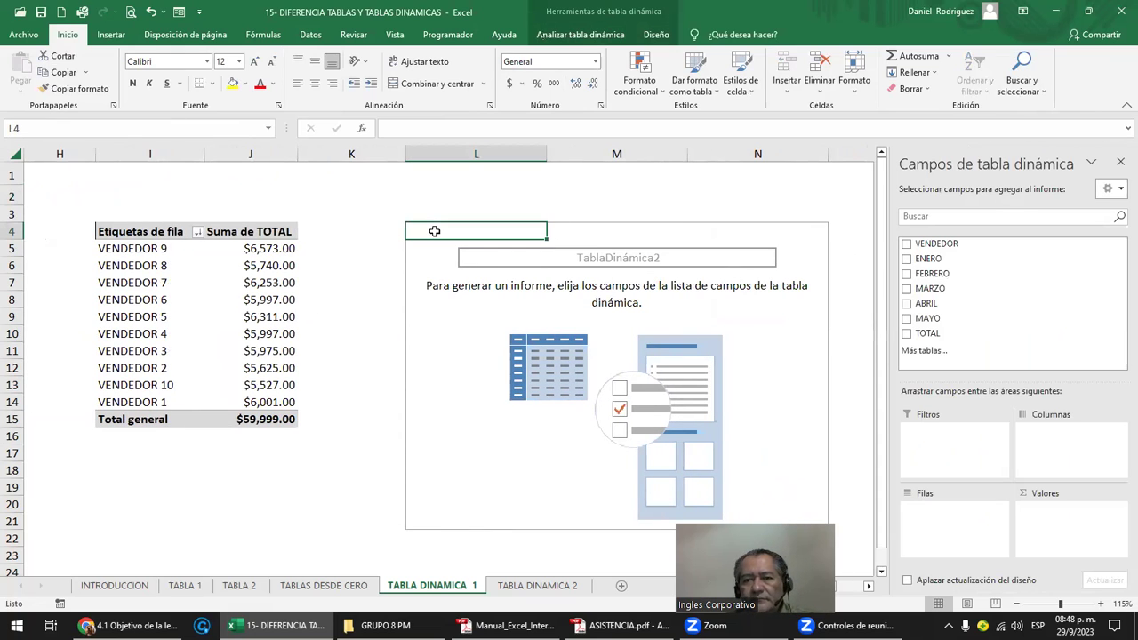
pyautogui.moveTo(934, 243); pyautogui.dragTo(957, 528)
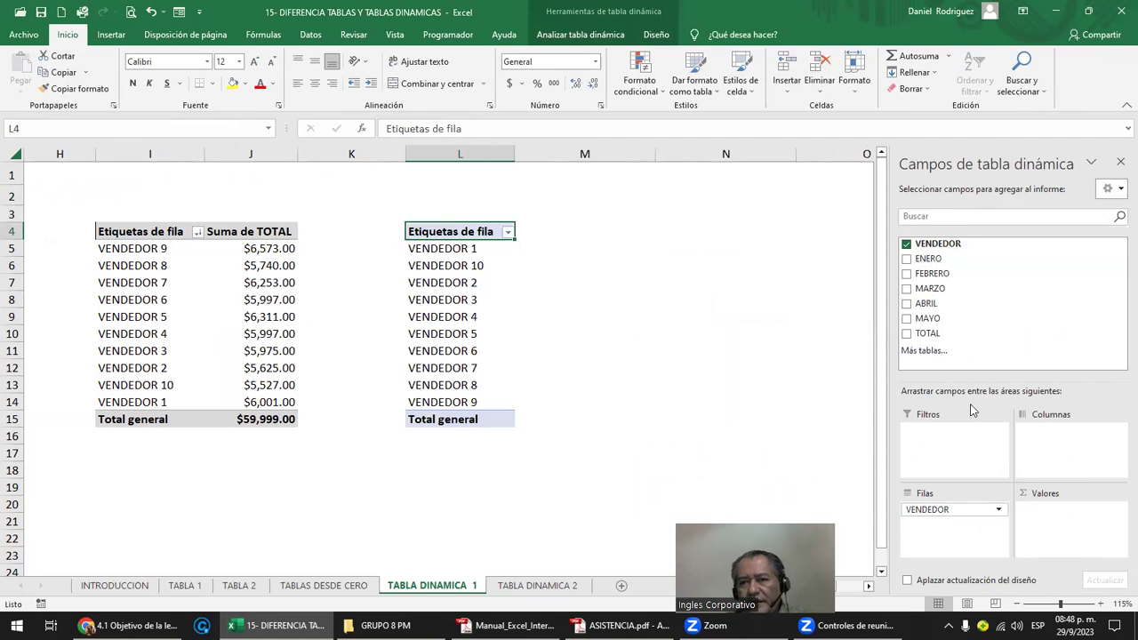
pyautogui.moveTo(929, 259)
pyautogui.mouseDown()
pyautogui.moveTo(1067, 480)
pyautogui.moveTo(1072, 525)
pyautogui.mouseUp()
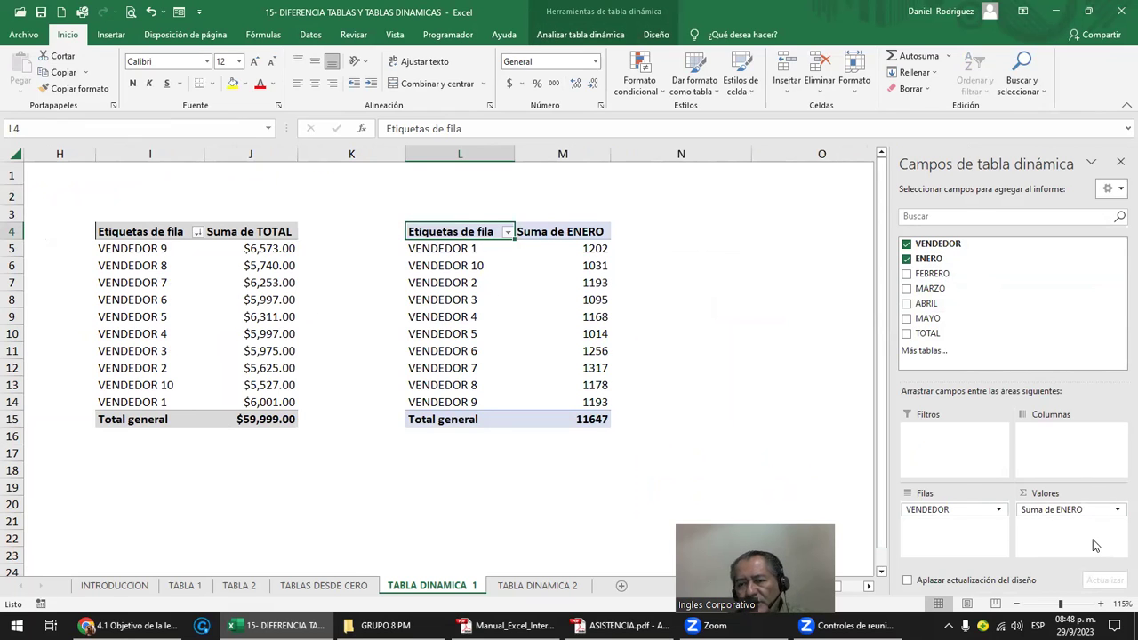
pyautogui.moveTo(930, 274)
pyautogui.mouseDown()
pyautogui.moveTo(1095, 493)
pyautogui.moveTo(1080, 527)
pyautogui.mouseUp()
pyautogui.moveTo(929, 289); pyautogui.dragTo(1076, 541)
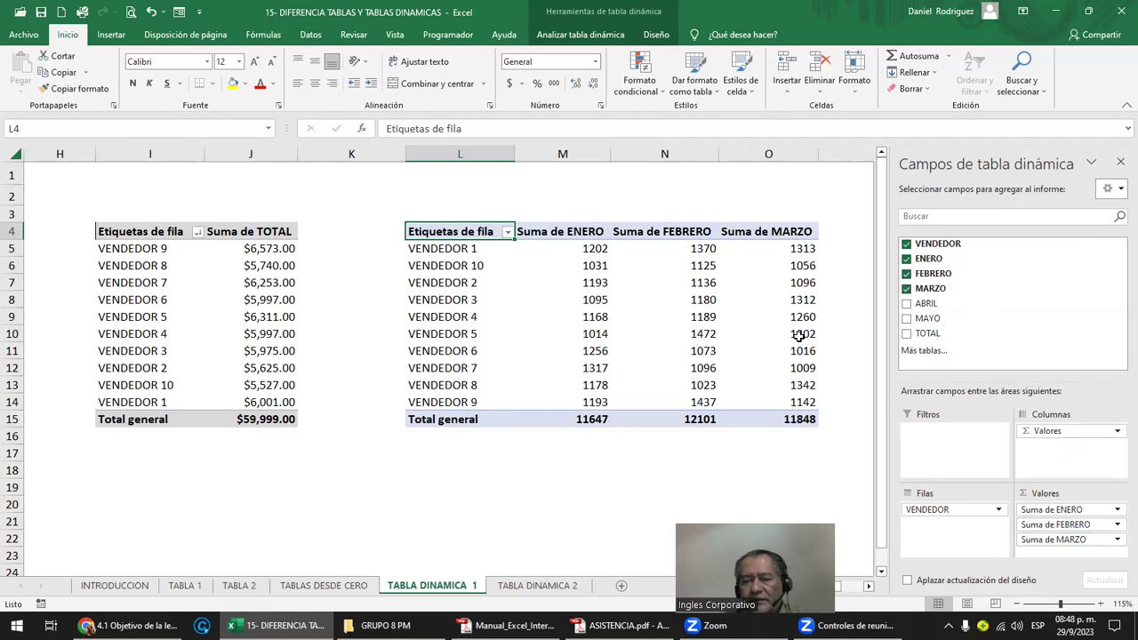
# - Format the pivot values M5:O15 as Contabilidad ($) currency
pyautogui.moveTo(584, 251); pyautogui.dragTo(805, 419)
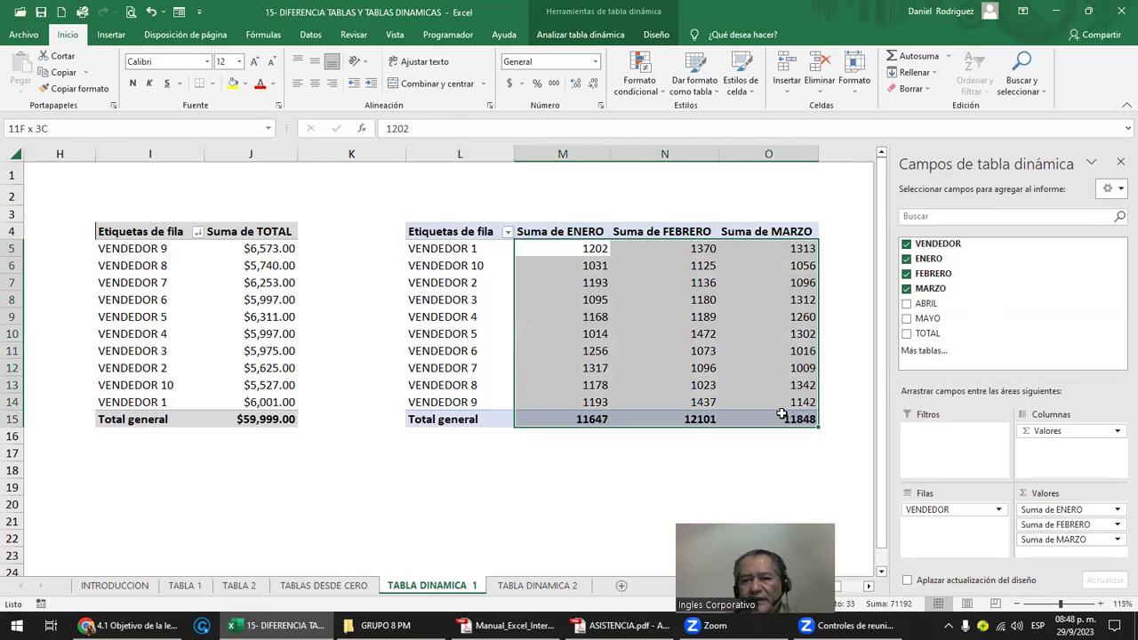
pyautogui.click(509, 82)
pyautogui.click(556, 189)
pyautogui.press('Right')
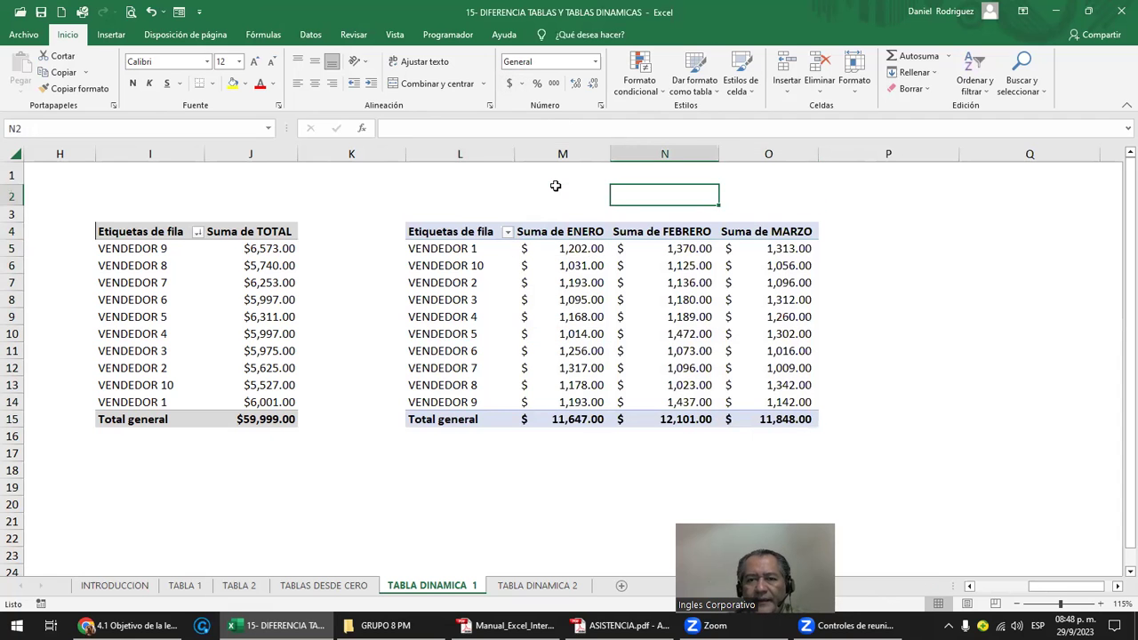
pyautogui.press('Right')
pyautogui.press('Right')
pyautogui.press('Right')
pyautogui.press('Right')
pyautogui.press('Right')
pyautogui.click(359, 193)
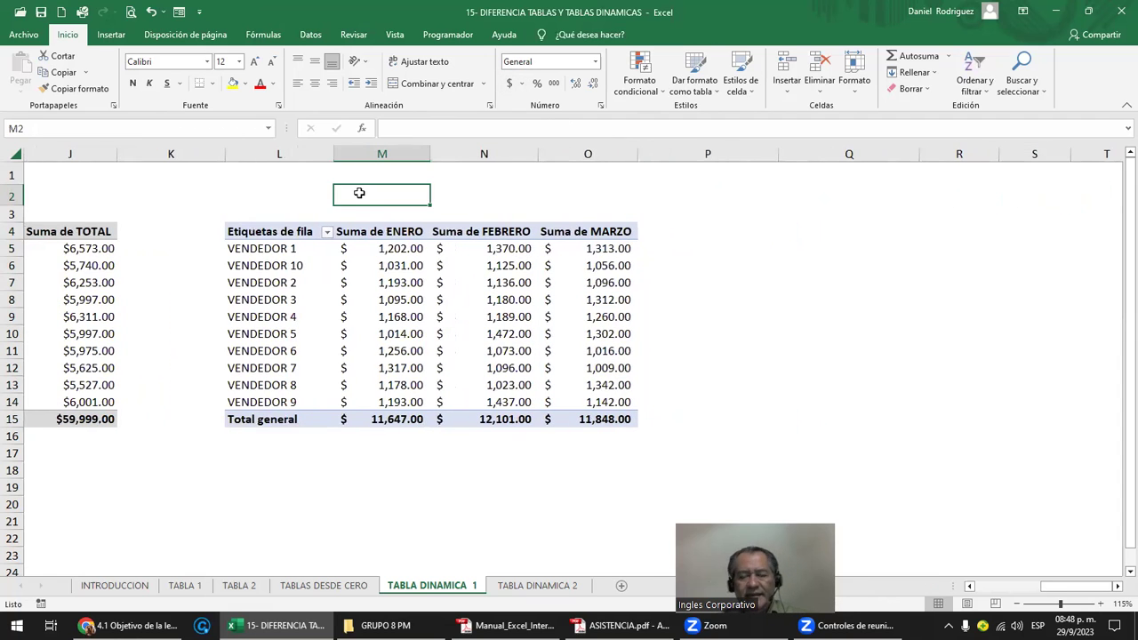
pyautogui.scroll(-1, 205, 247)
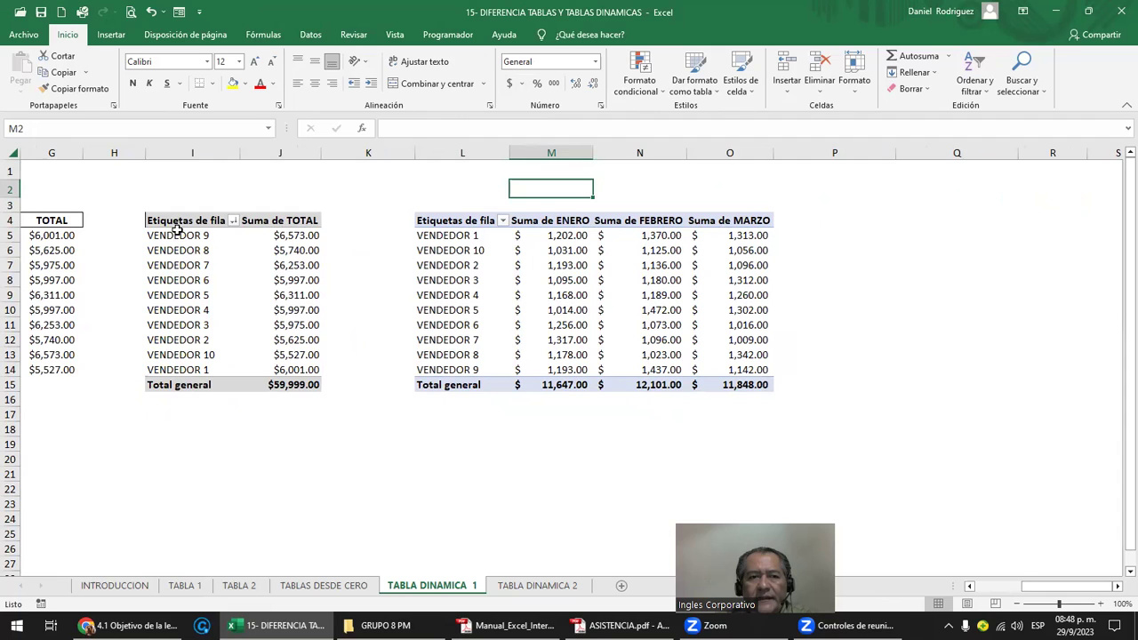
# - Select both pivots, then activate the vendor pivot at L4 and show Analizar tabla dinámica
pyautogui.moveTo(169, 224); pyautogui.dragTo(318, 342)
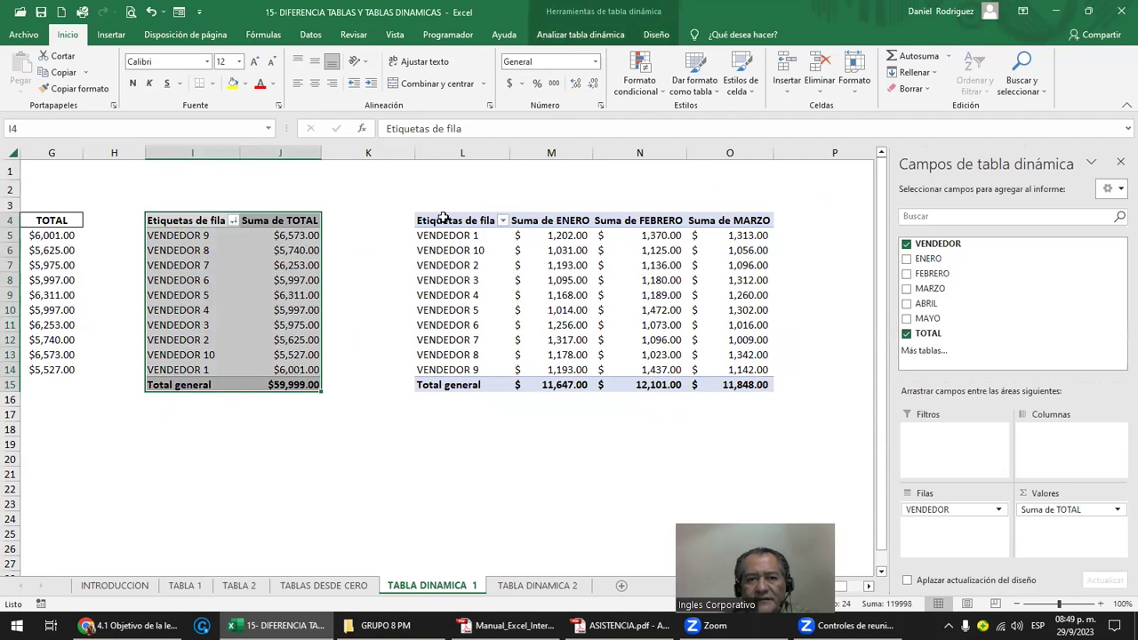
pyautogui.moveTo(444, 219); pyautogui.dragTo(739, 385)
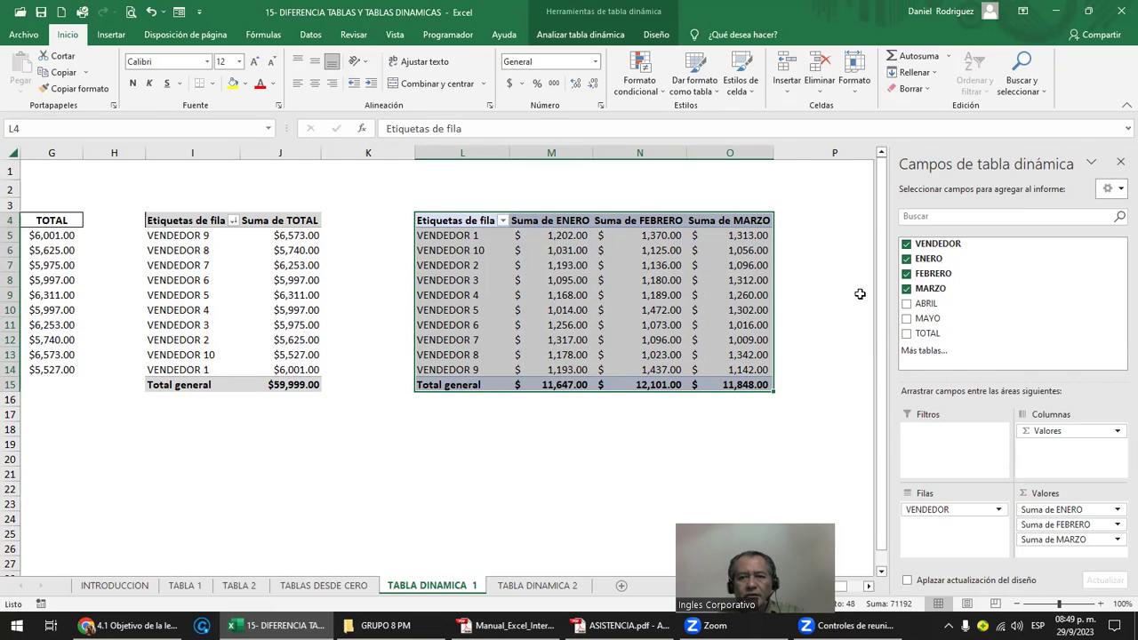
pyautogui.click(538, 445)
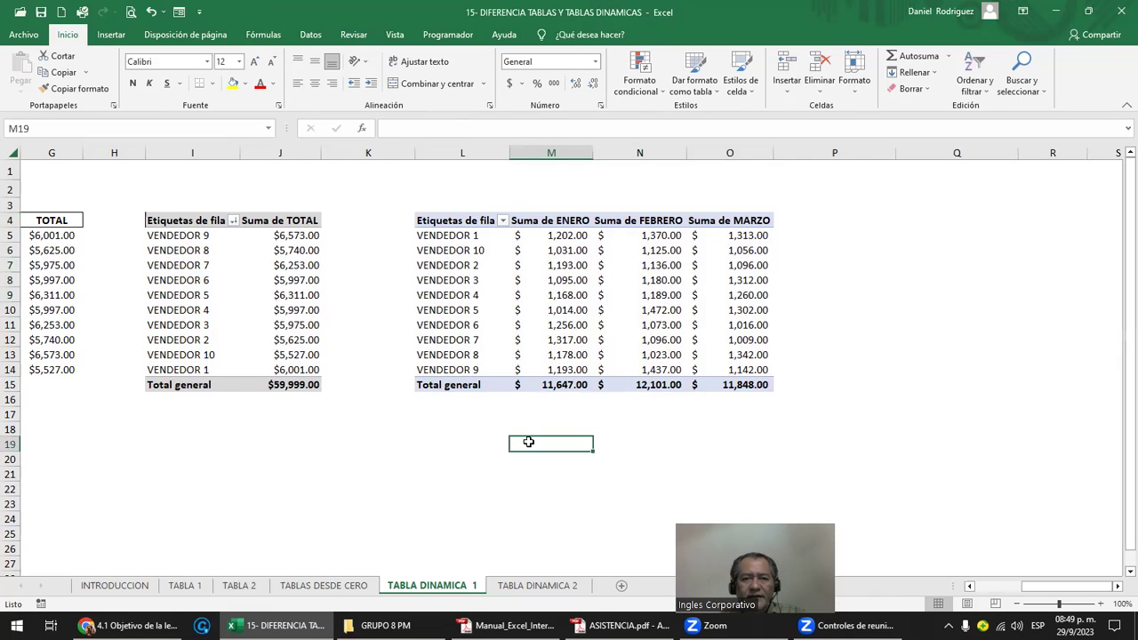
pyautogui.click(461, 218)
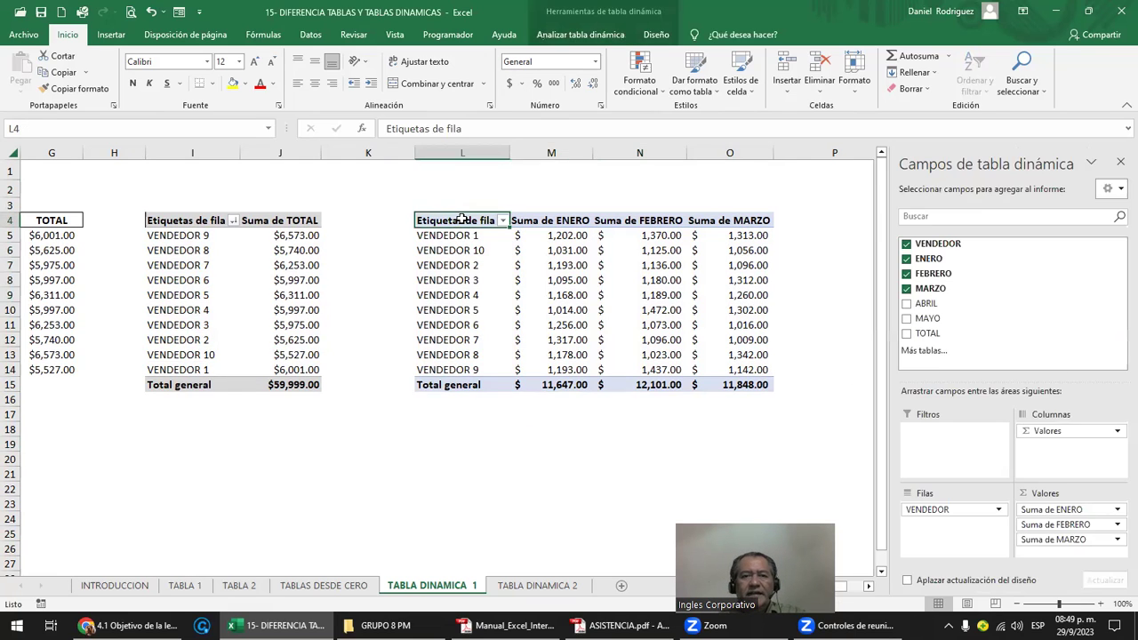
pyautogui.click(593, 40)
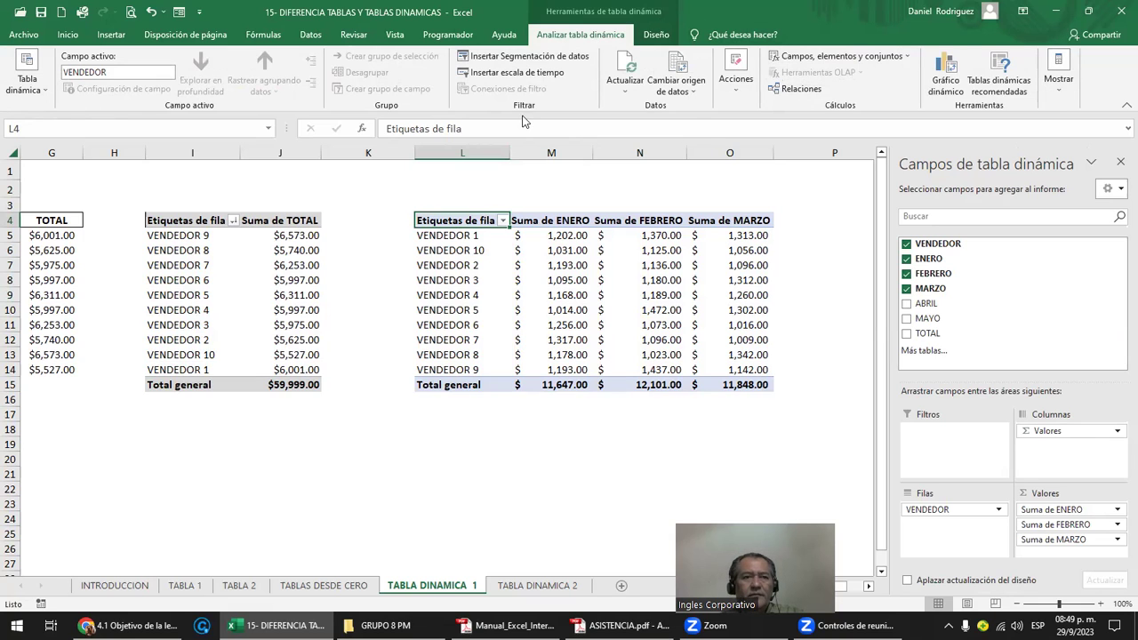
# - Try the Azul claro style on the ENERO–MARZO pivot, then apply a dark black Medio style
pyautogui.click(657, 36)
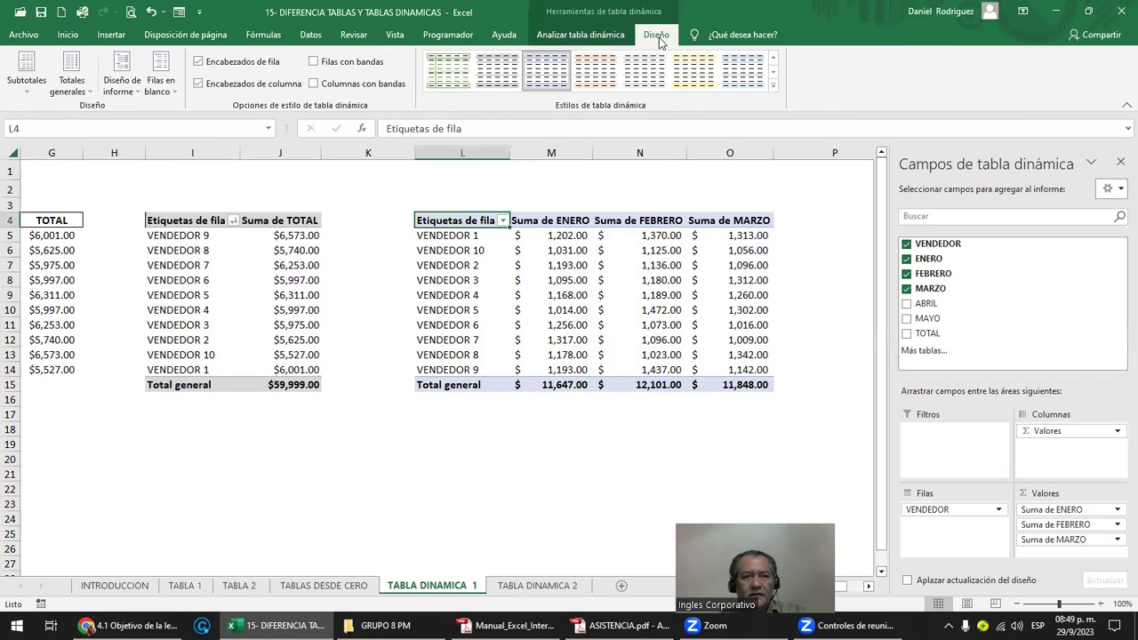
pyautogui.click(526, 80)
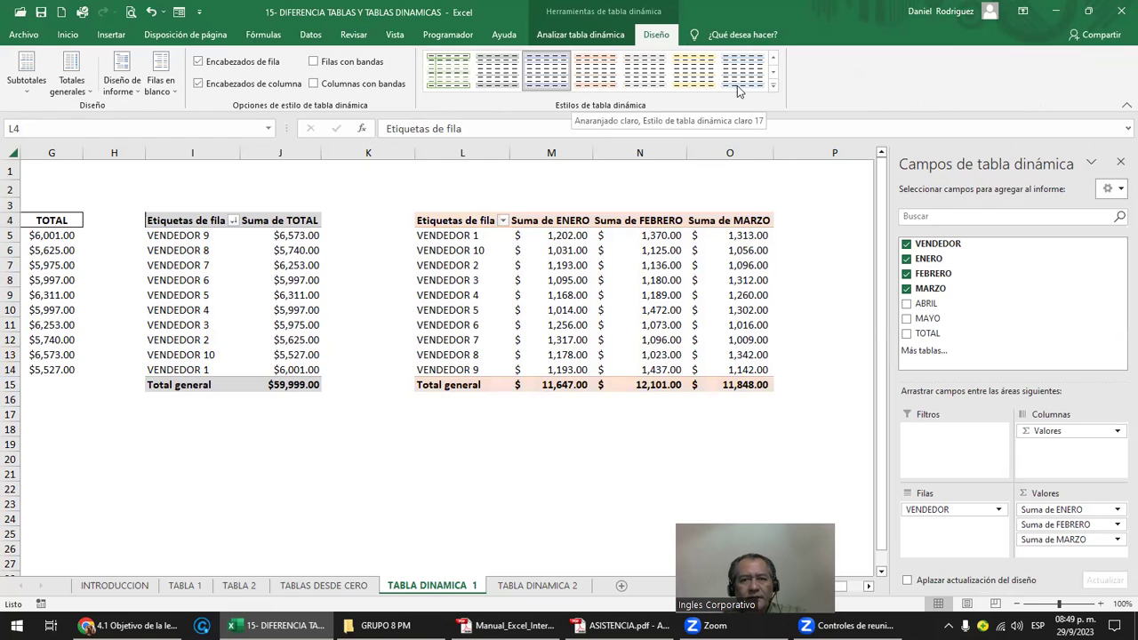
pyautogui.click(771, 87)
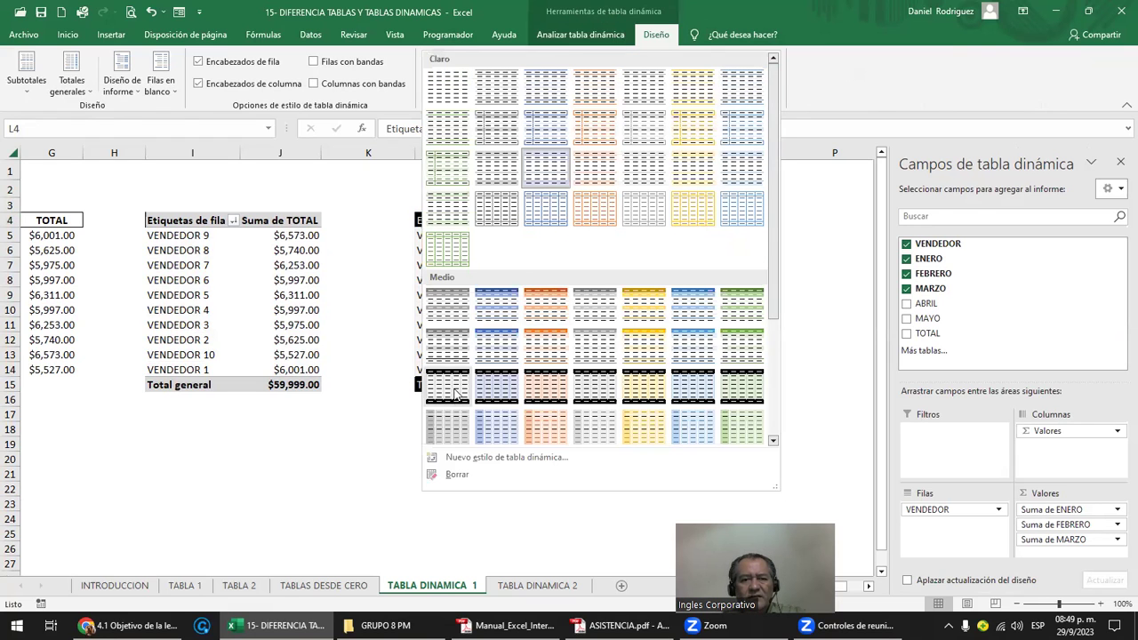
pyautogui.click(455, 394)
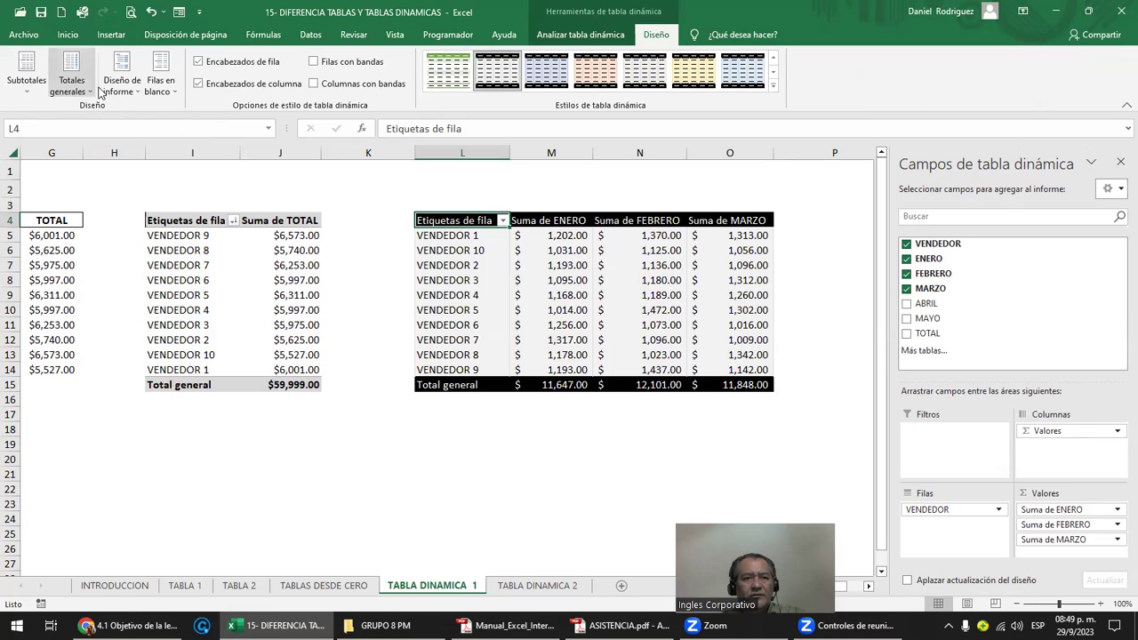
pyautogui.click(28, 89)
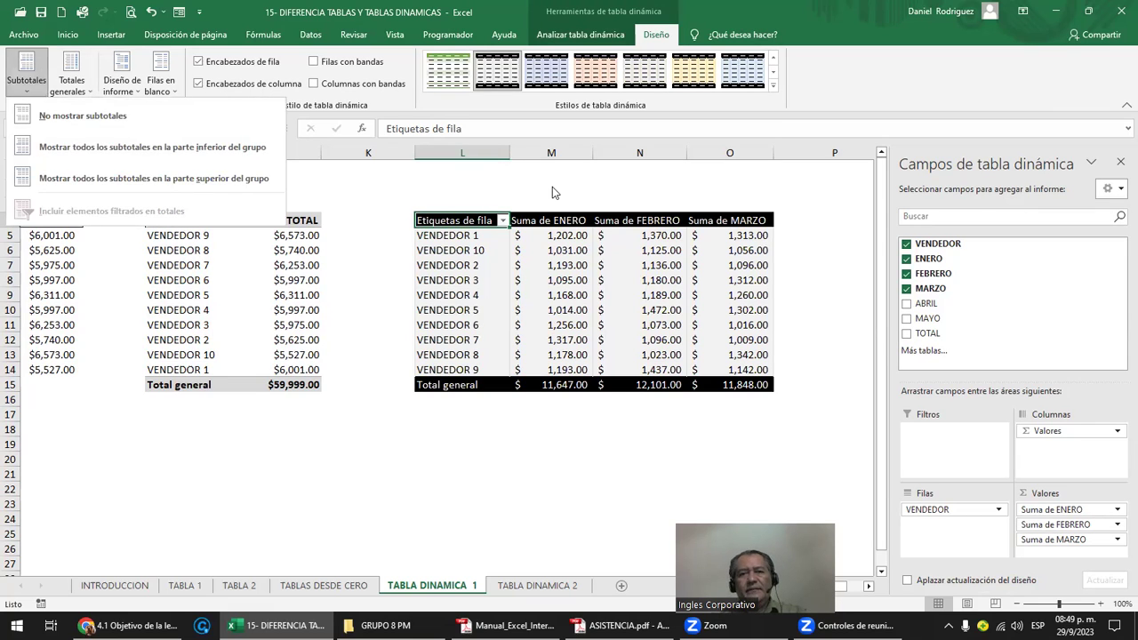
pyautogui.click(158, 147)
pyautogui.click(27, 80)
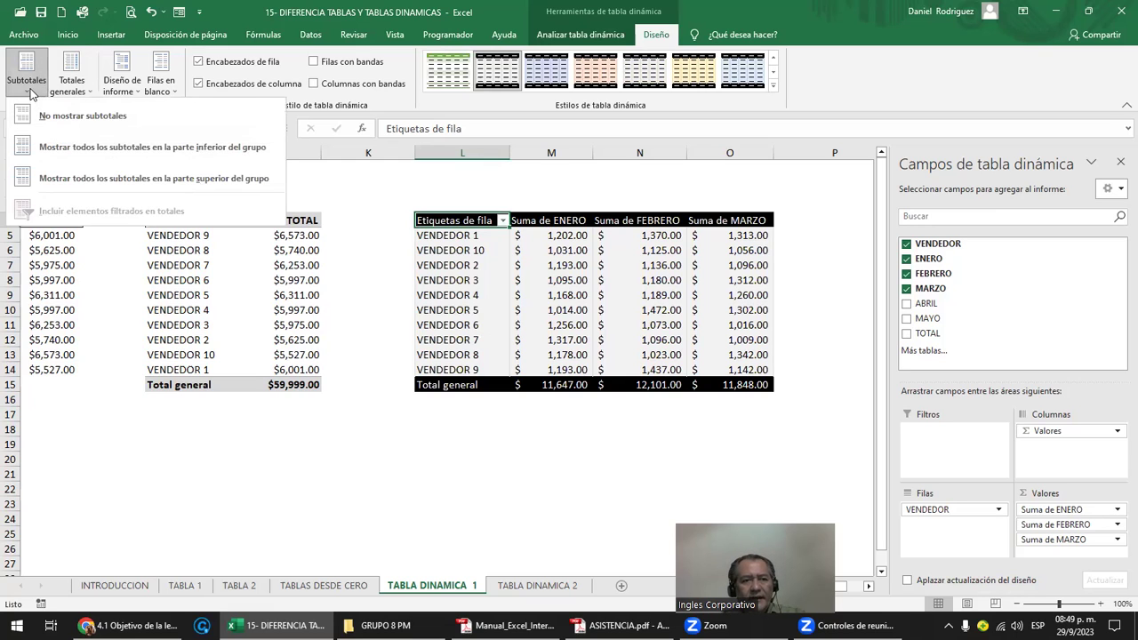
pyautogui.click(104, 146)
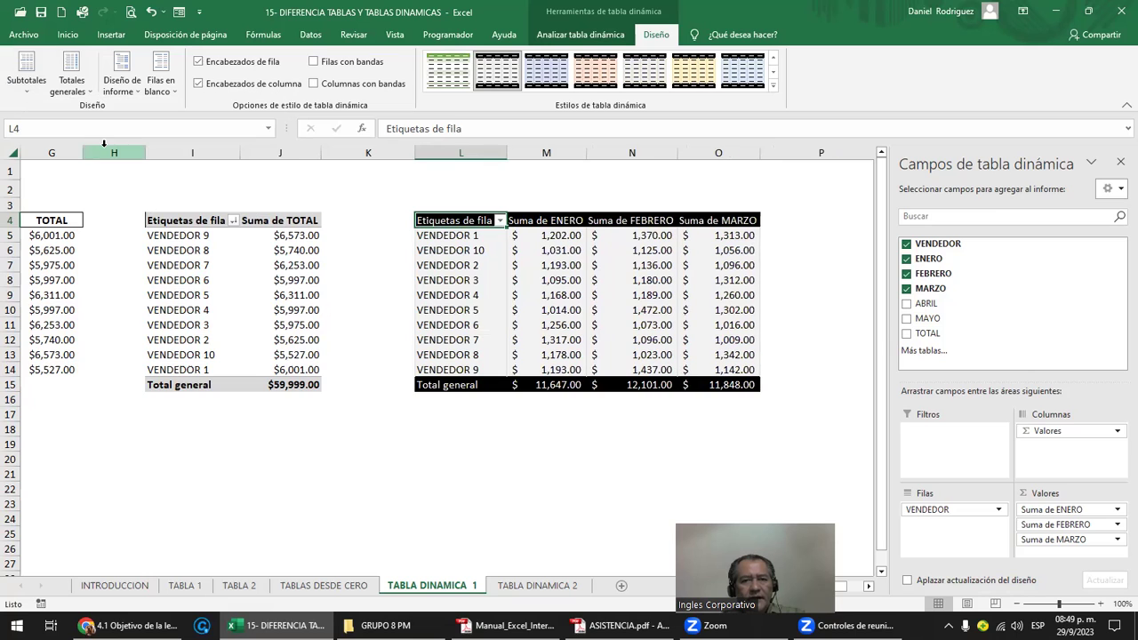
pyautogui.click(32, 84)
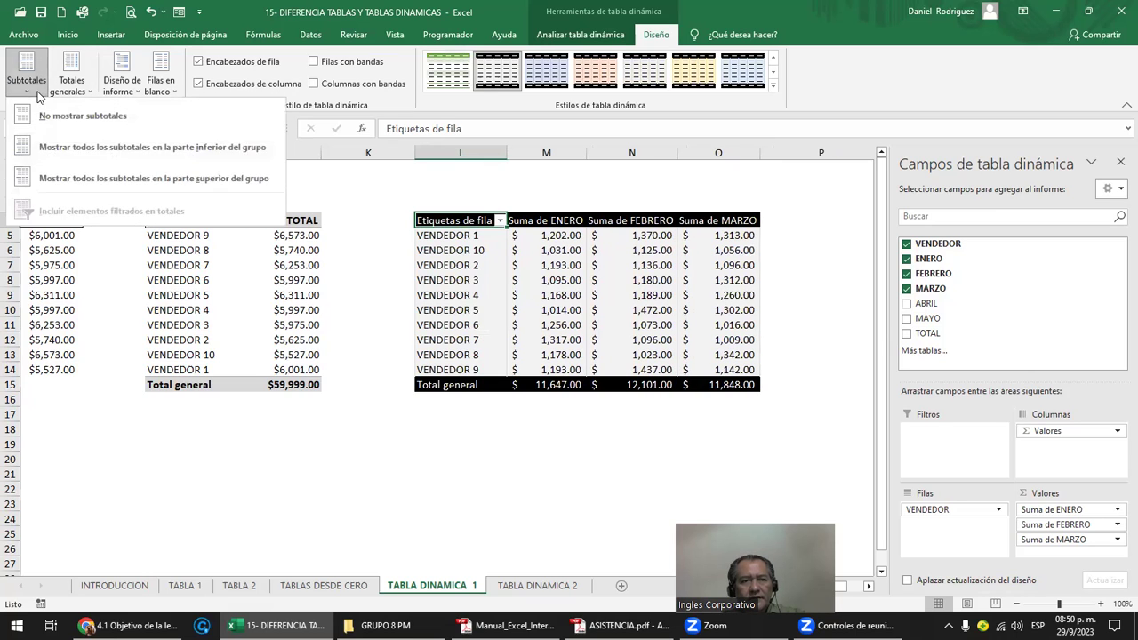
pyautogui.click(77, 177)
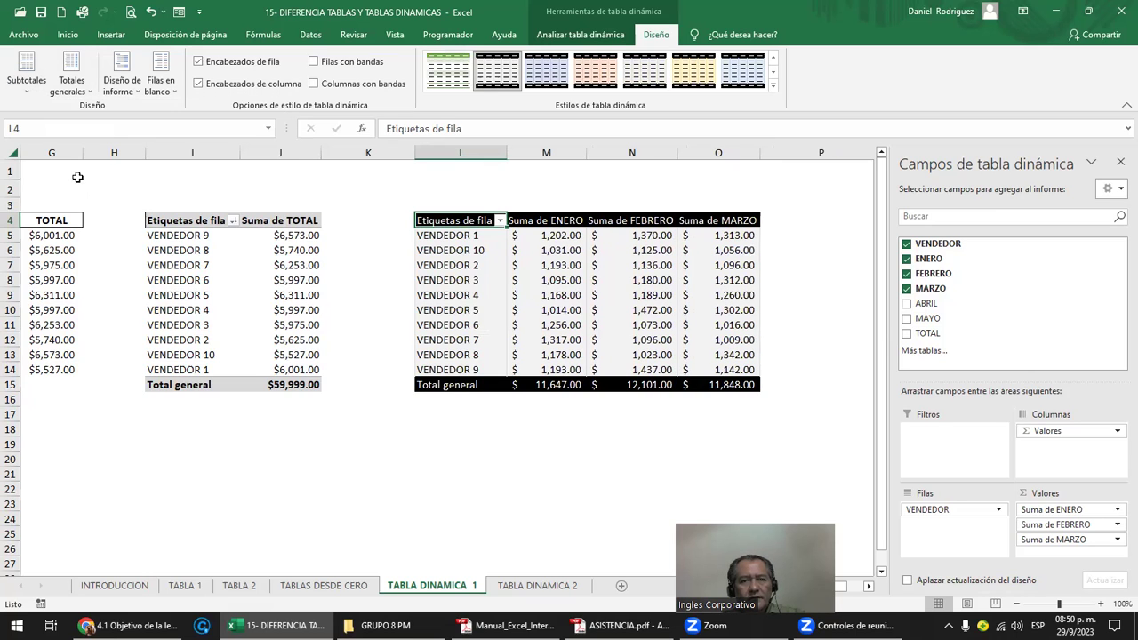
pyautogui.click(26, 82)
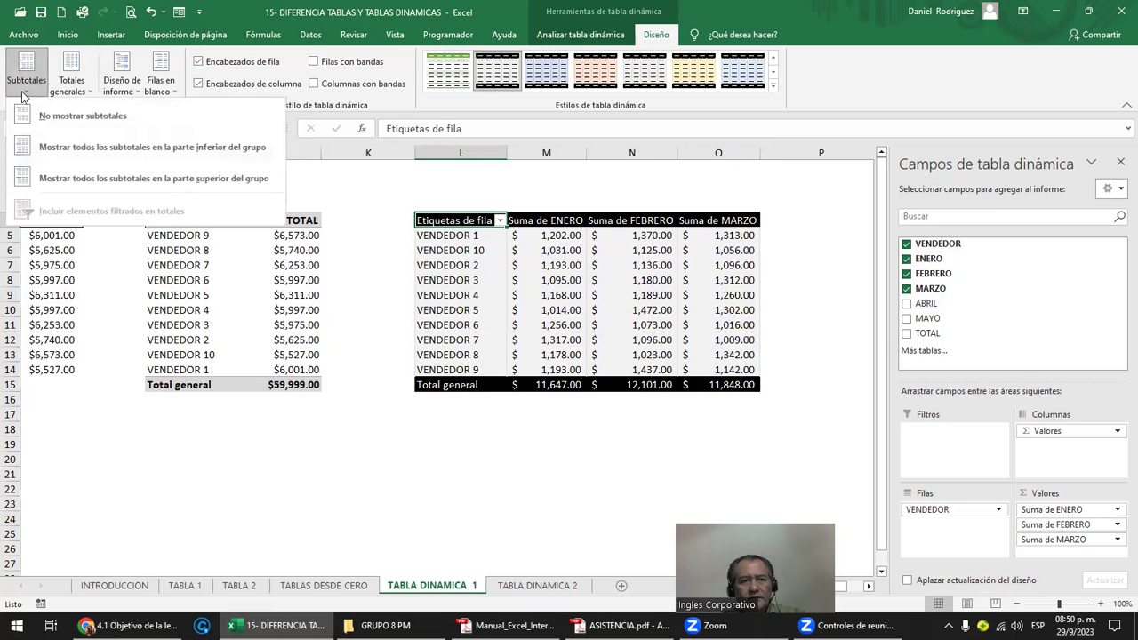
pyautogui.click(76, 122)
pyautogui.click(78, 87)
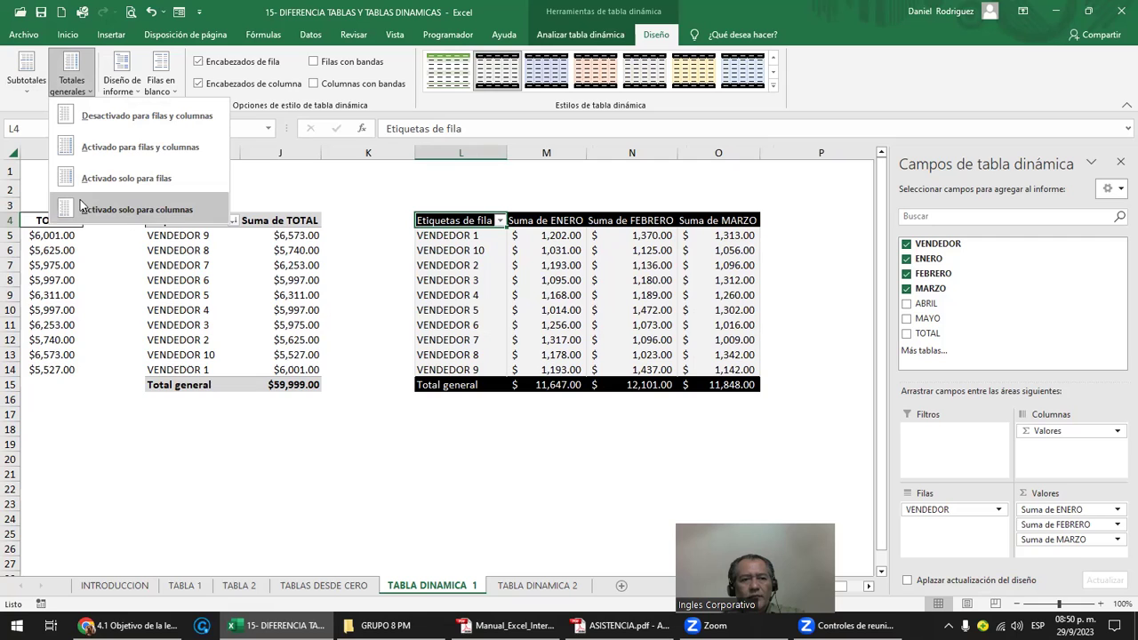
pyautogui.click(102, 207)
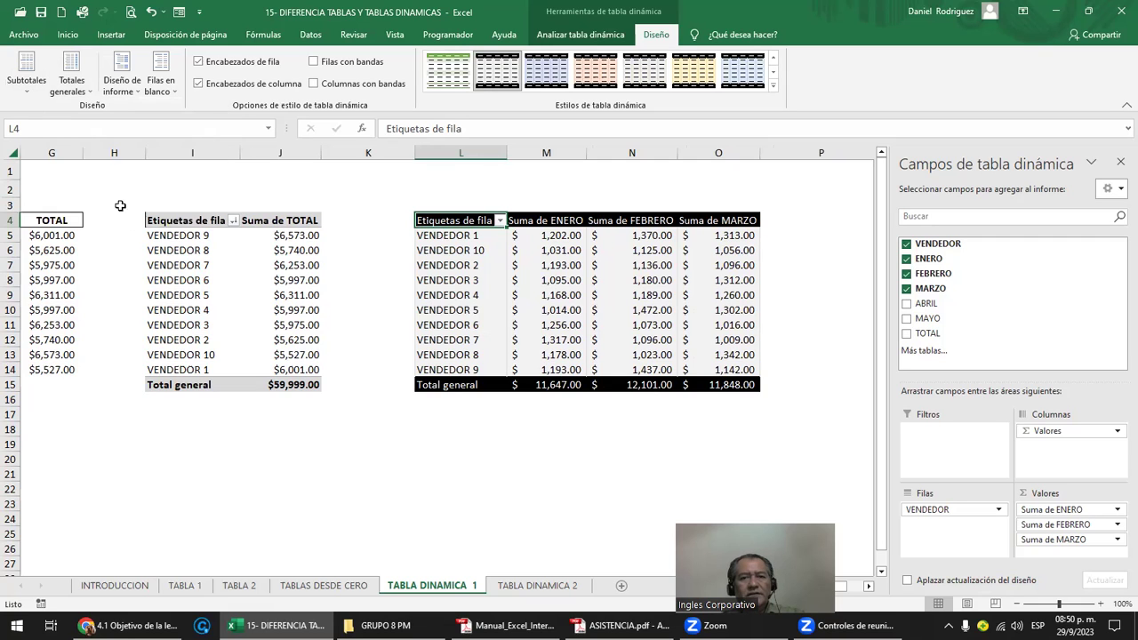
pyautogui.click(532, 219)
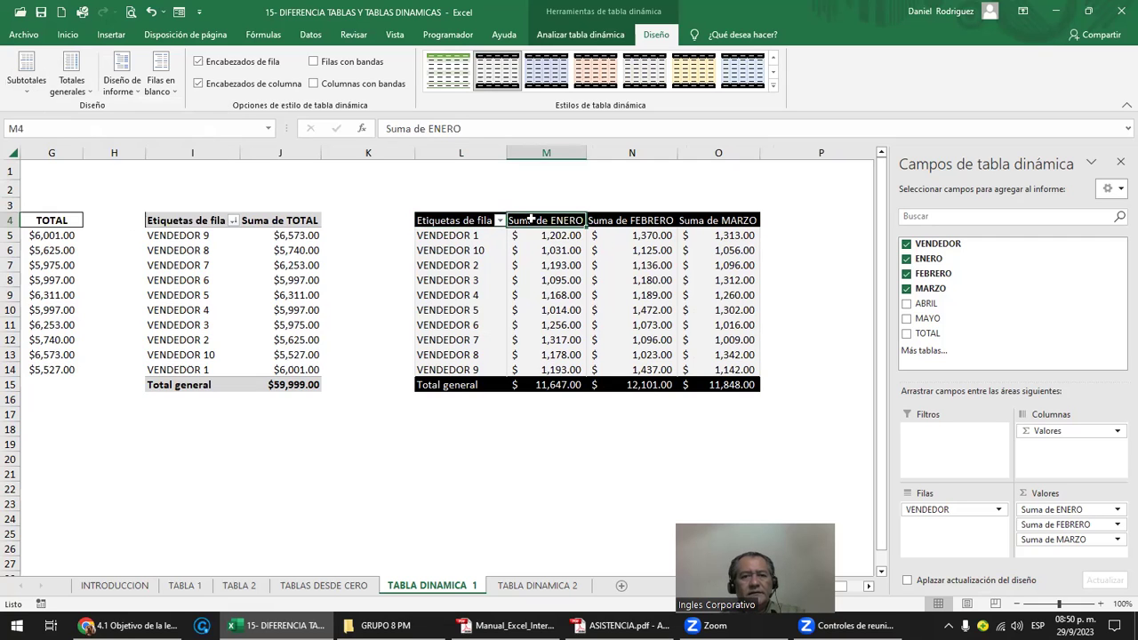
pyautogui.click(93, 92)
pyautogui.click(133, 151)
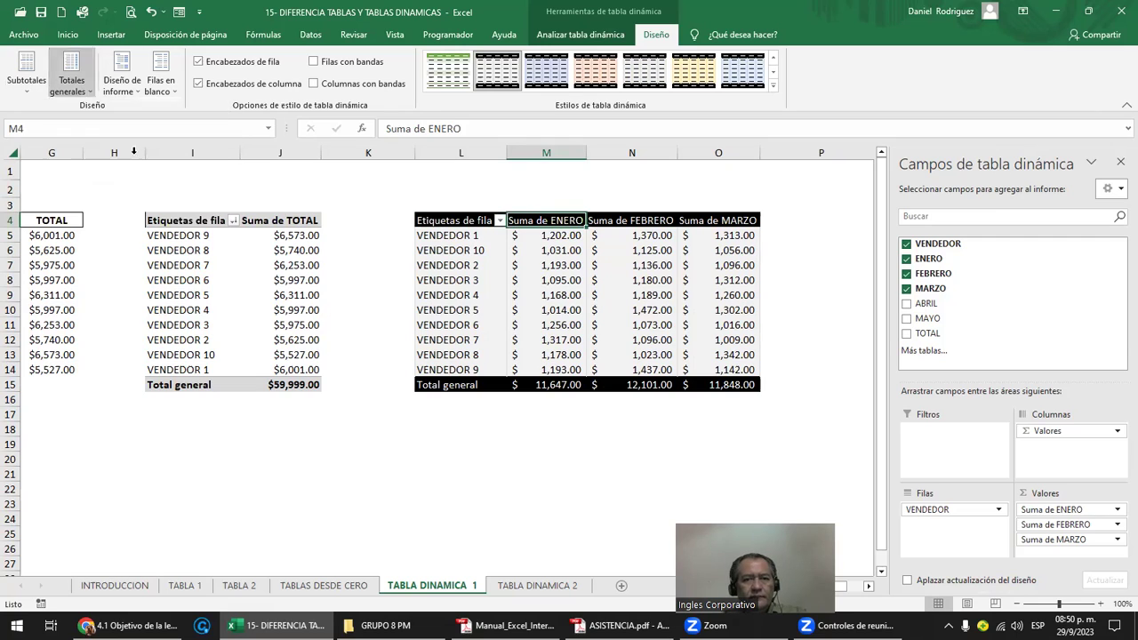
pyautogui.click(454, 237)
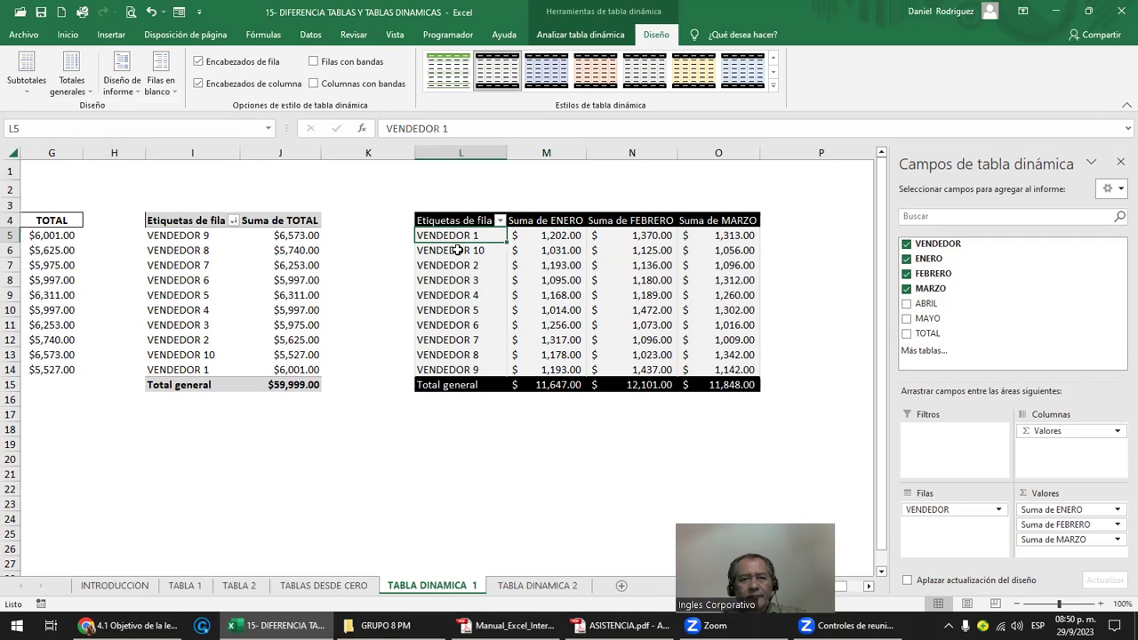
pyautogui.click(452, 250)
pyautogui.click(511, 255)
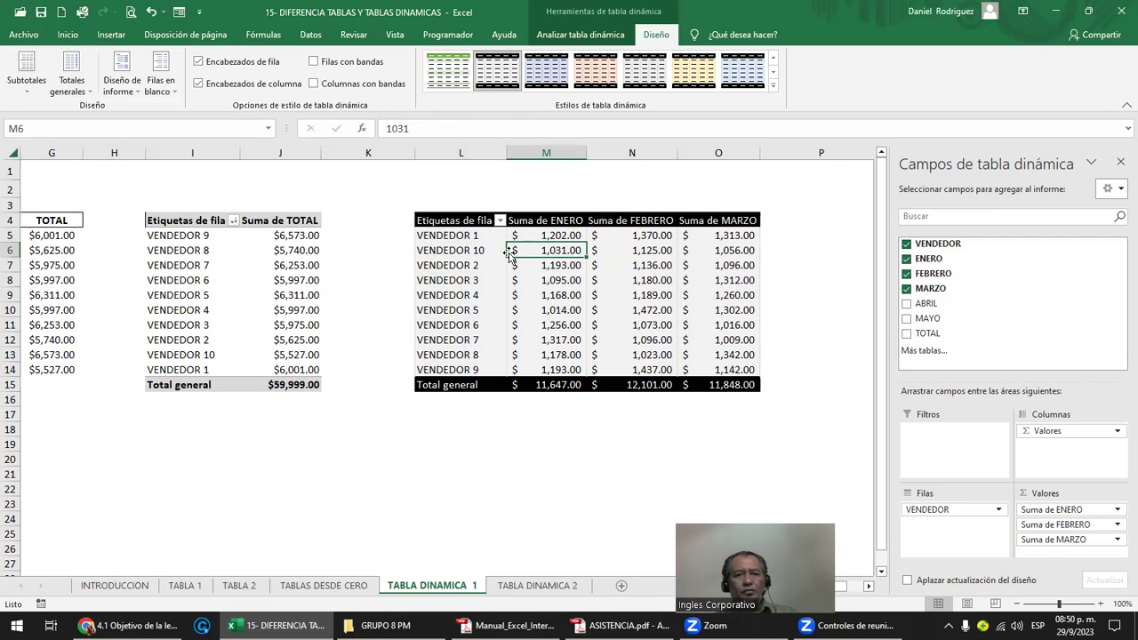
pyautogui.scroll(1, 547, 262)
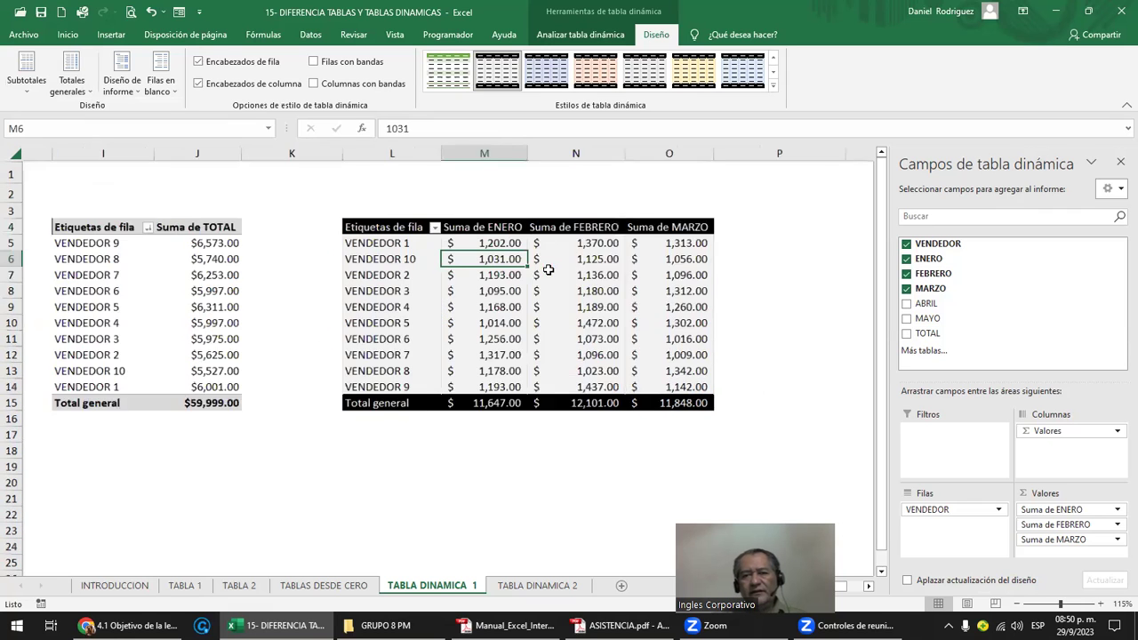
# - Turn on row headers and experiment with column header and banded row/column options
pyautogui.click(766, 233)
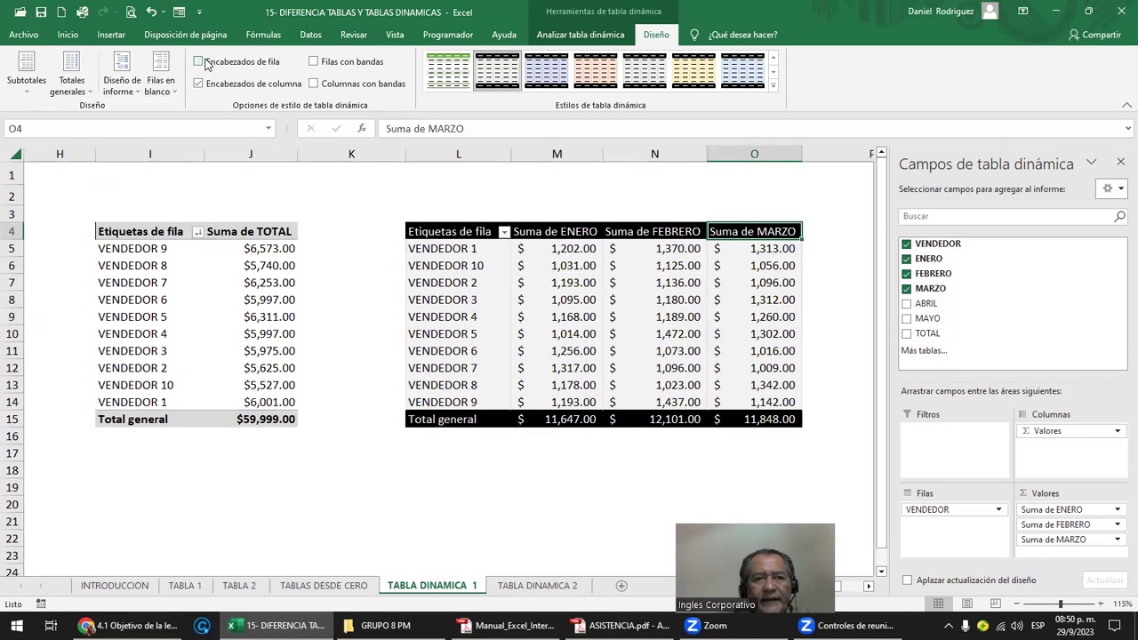
pyautogui.click(427, 229)
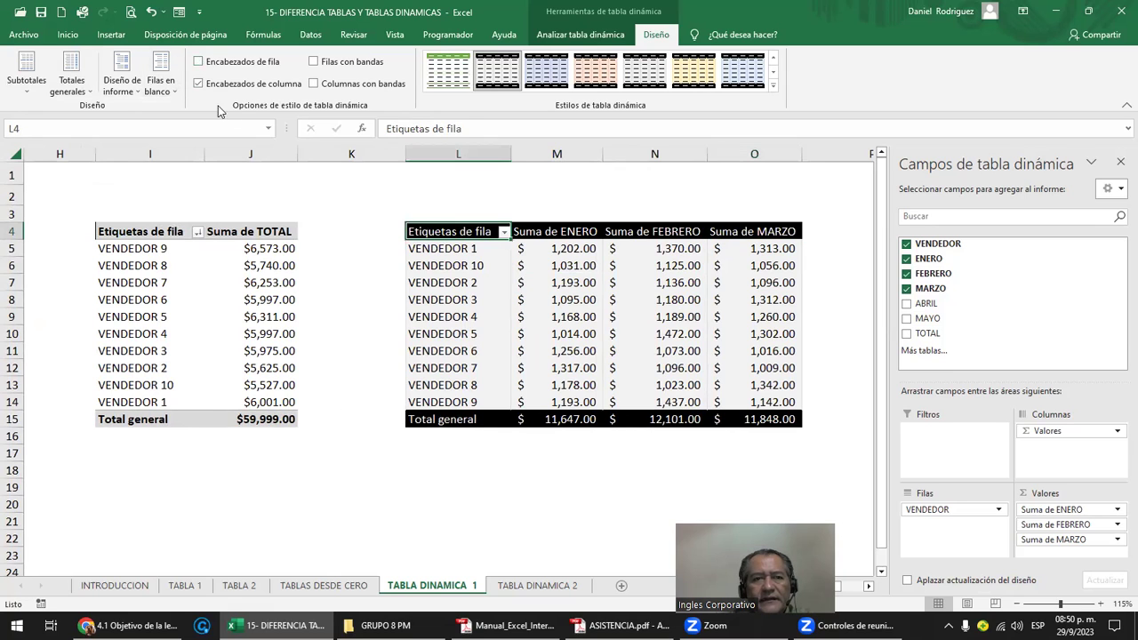
pyautogui.click(200, 62)
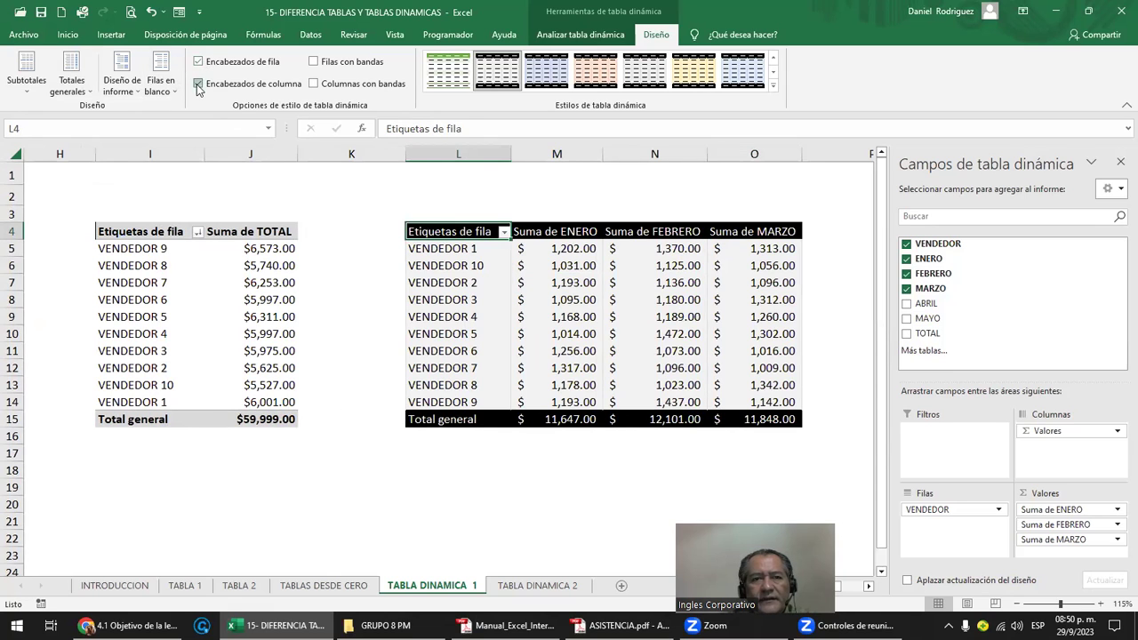
pyautogui.click(198, 84)
pyautogui.click(198, 84)
pyautogui.click(199, 84)
pyautogui.click(199, 83)
pyautogui.click(198, 84)
pyautogui.click(198, 84)
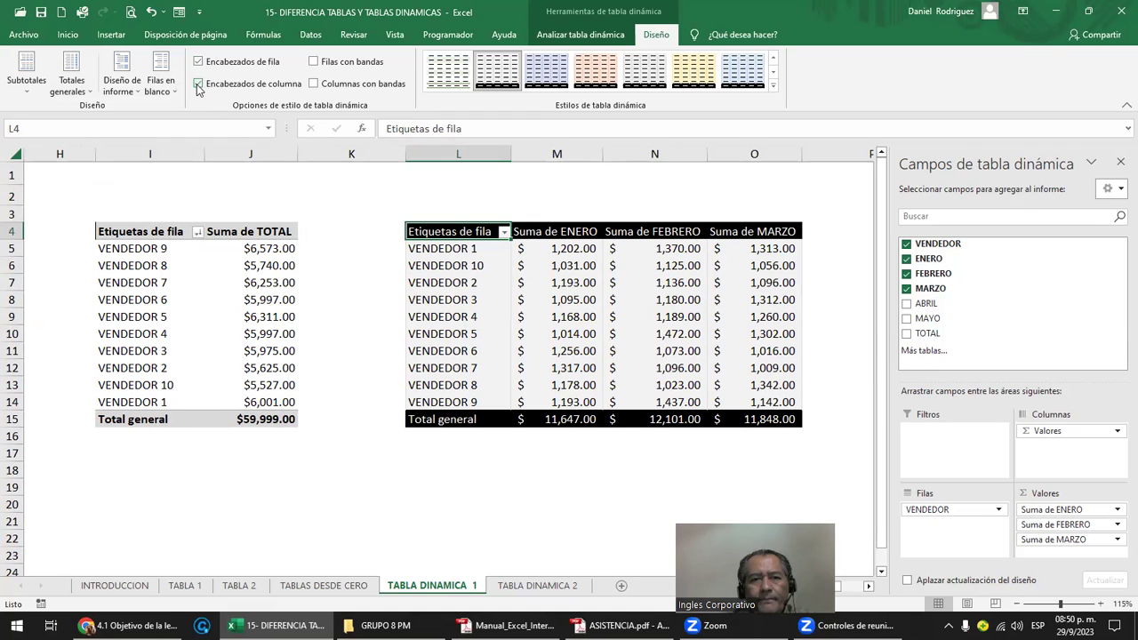
pyautogui.click(346, 84)
pyautogui.click(345, 85)
pyautogui.click(346, 85)
pyautogui.click(346, 85)
pyautogui.click(342, 66)
pyautogui.click(342, 66)
pyautogui.click(343, 66)
# - Apply the first green pivot style, adjust banded rows, and close the field list
pyautogui.click(448, 71)
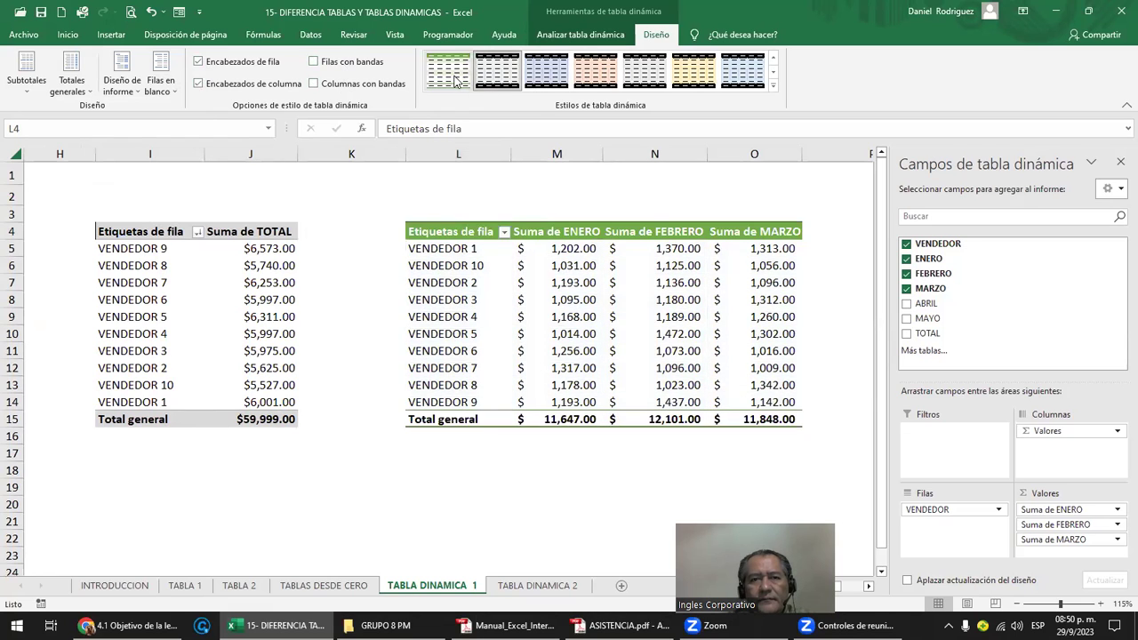
pyautogui.click(351, 63)
pyautogui.click(351, 63)
pyautogui.click(351, 63)
pyautogui.click(454, 201)
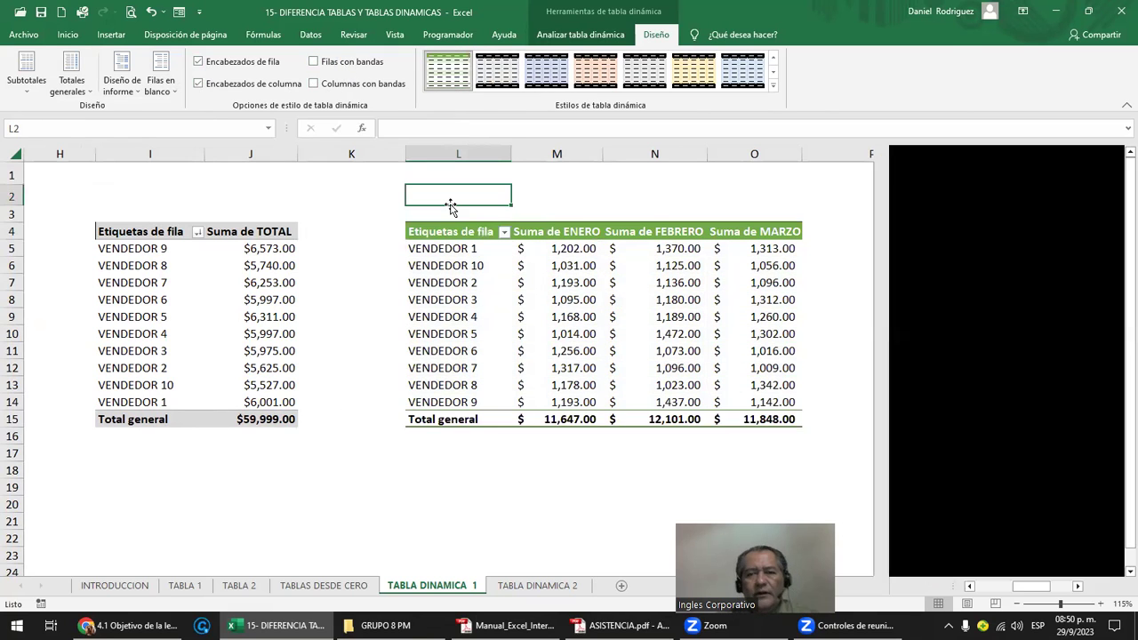
pyautogui.keyDown('ctrl'); pyautogui.scroll(-1, 364, 294); pyautogui.keyUp('ctrl')
# - On the TABLA DINAMICA 2 sheet, select columns F and G holding the Plataforma pivot and open the Borrar options
pyautogui.keyDown('ctrl'); pyautogui.scroll(-1, 364, 294); pyautogui.keyUp('ctrl')
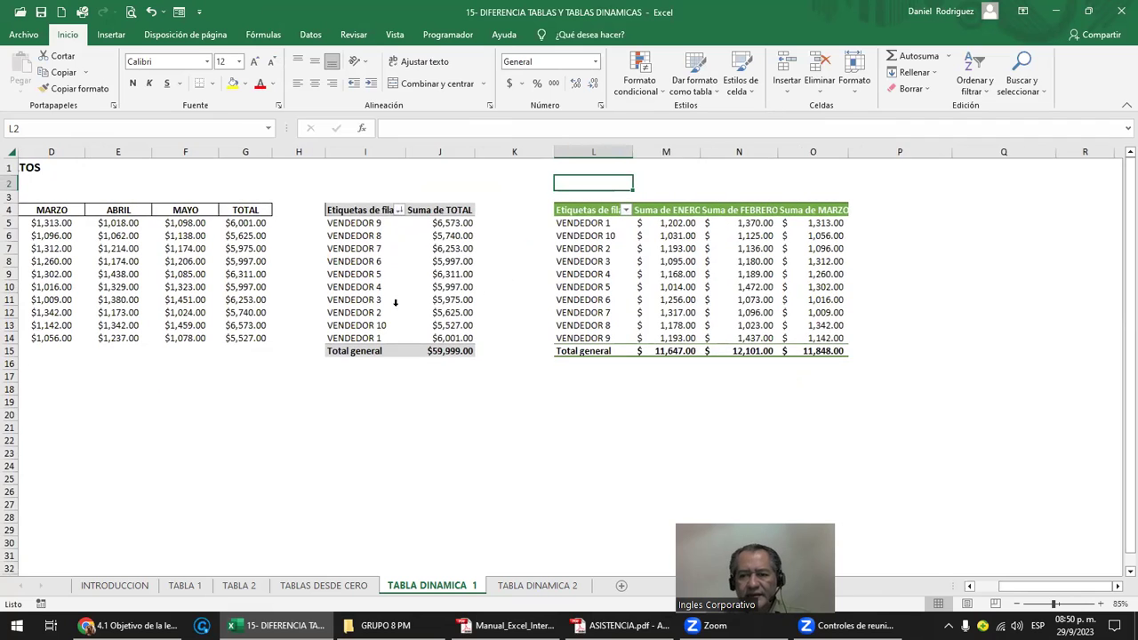
pyautogui.moveTo(743, 518); pyautogui.dragTo(934, 398)
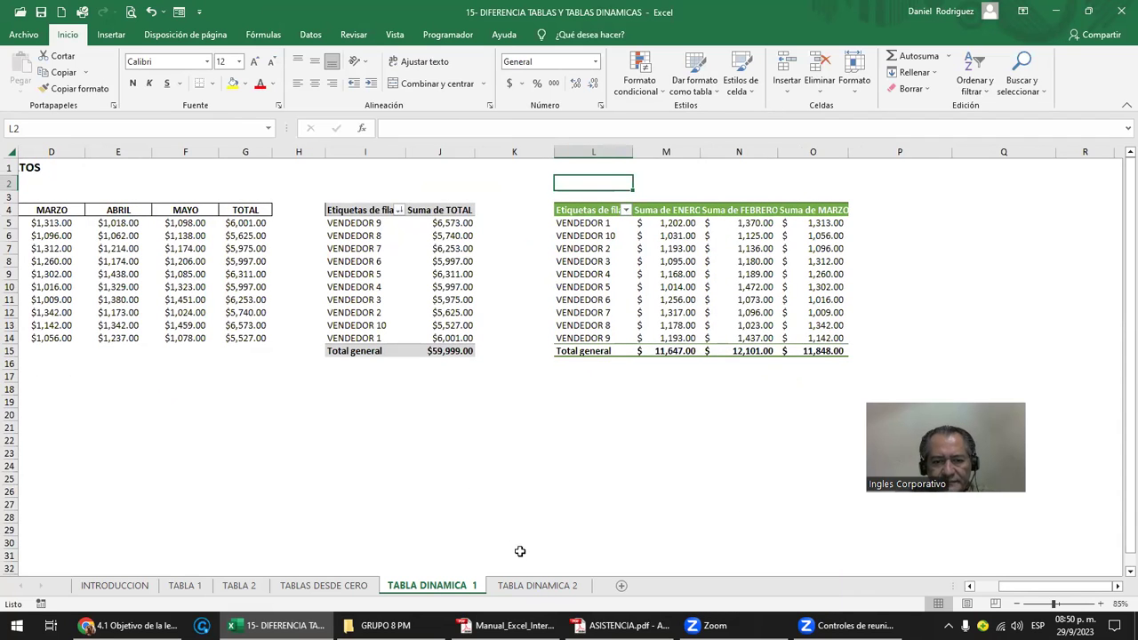
pyautogui.click(535, 589)
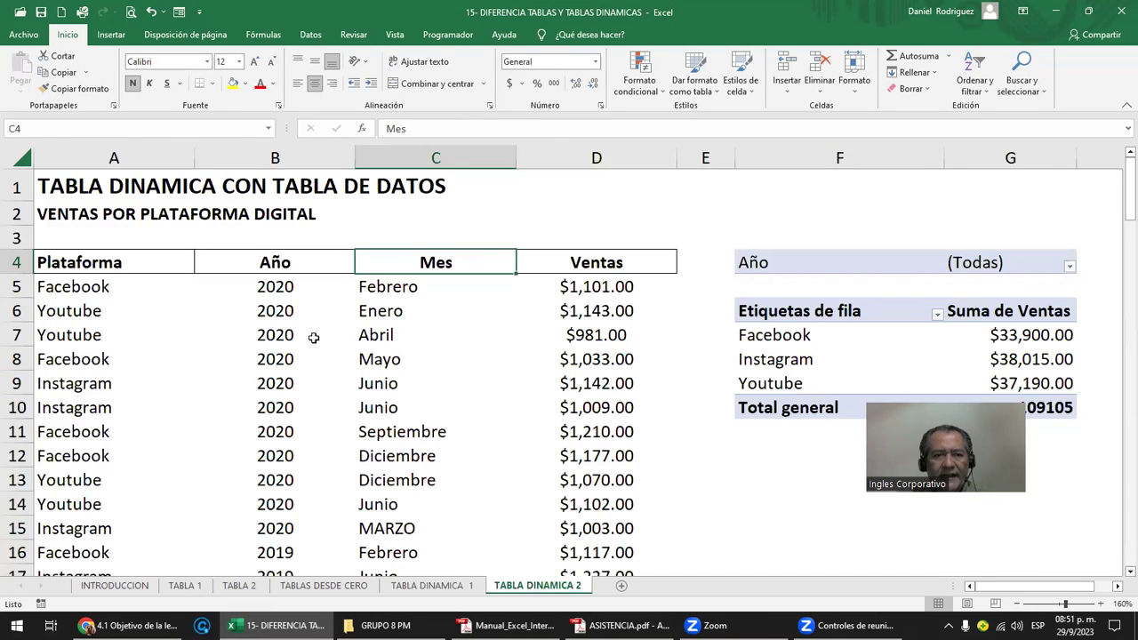
pyautogui.moveTo(827, 157); pyautogui.dragTo(1027, 186)
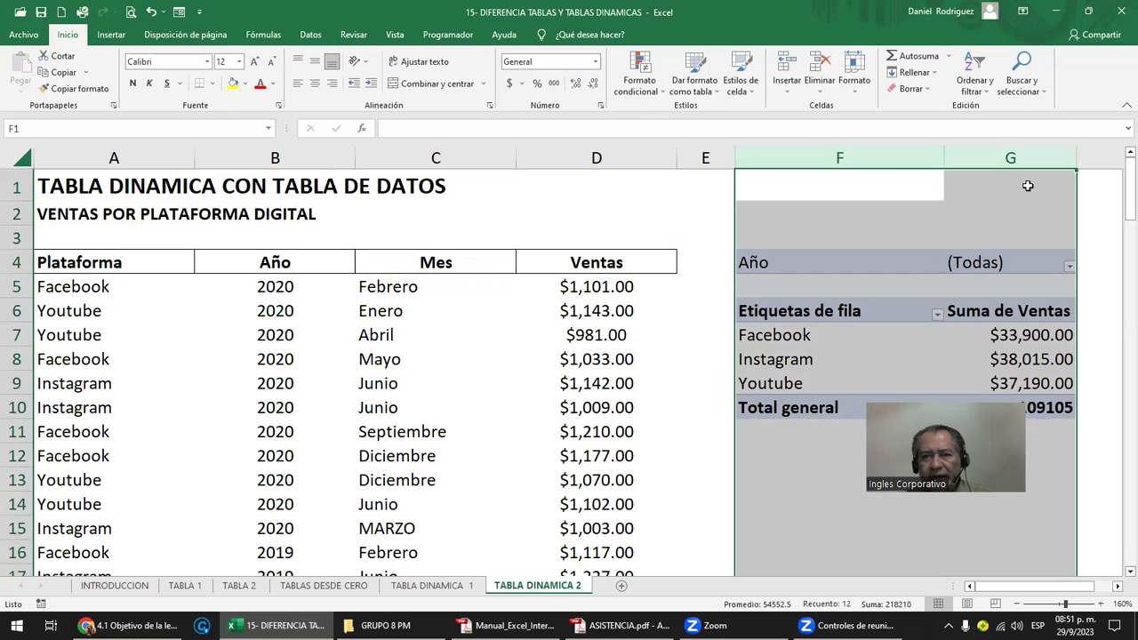
pyautogui.click(927, 90)
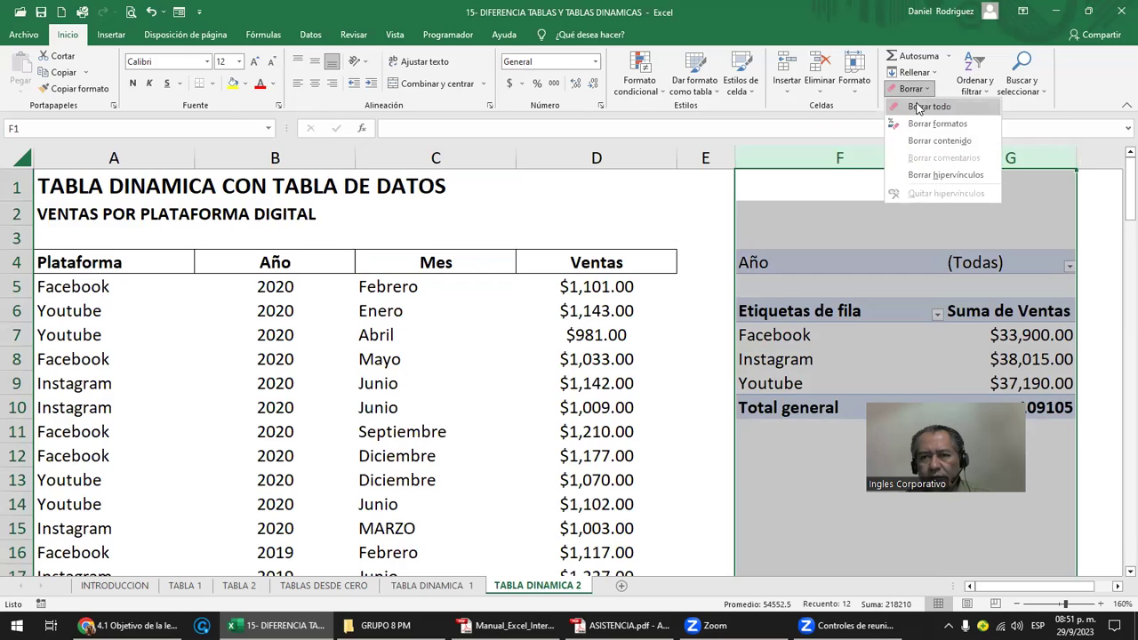
# - Clear the old pivot from columns F–G and select a cell inside the sales data
pyautogui.click(936, 110)
pyautogui.click(794, 281)
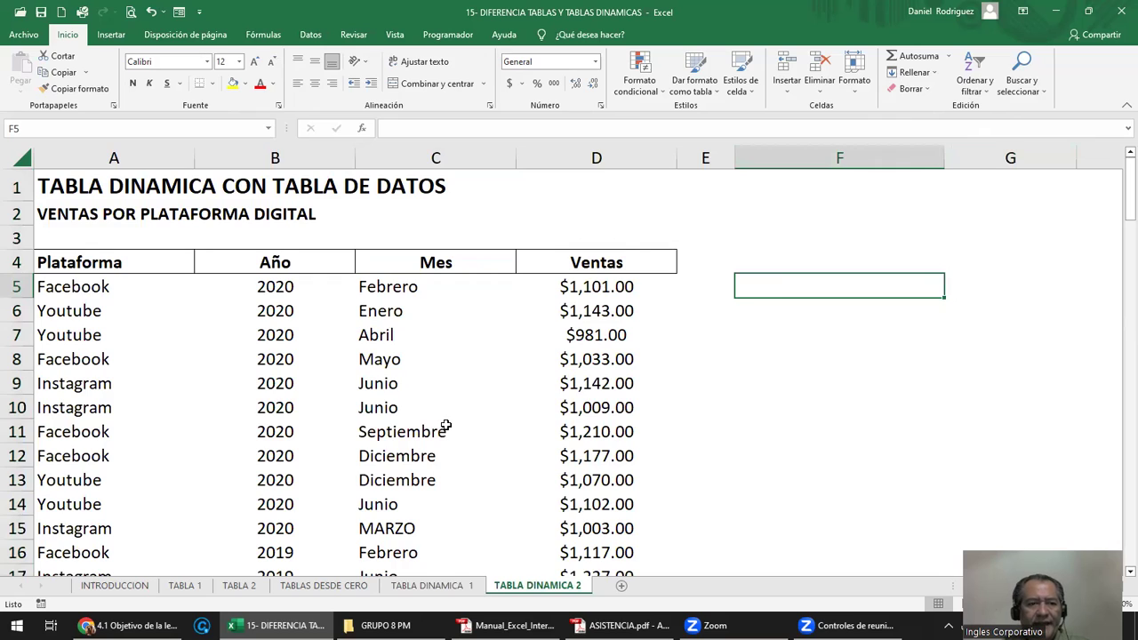
pyautogui.click(240, 271)
pyautogui.click(281, 264)
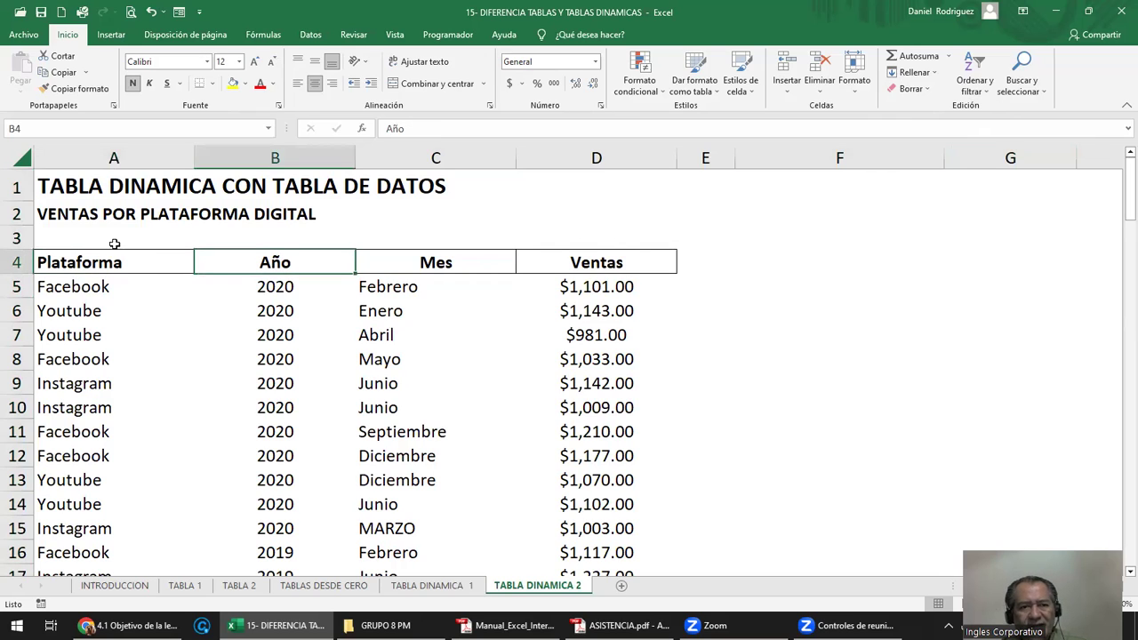
pyautogui.click(82, 262)
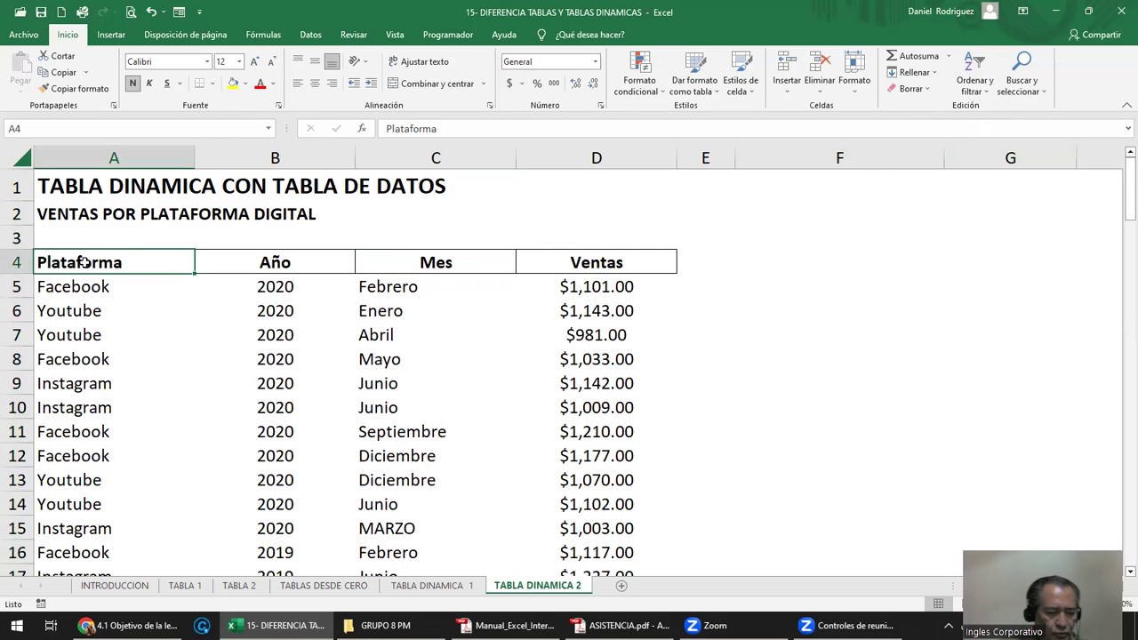
# - Convert the Plataforma, Año, Mes and Ventas range into a formatted table with Ctrl+T
pyautogui.scroll(-1, 83, 262)
pyautogui.hotkey('ctrl', 't')
pyautogui.press('Return')
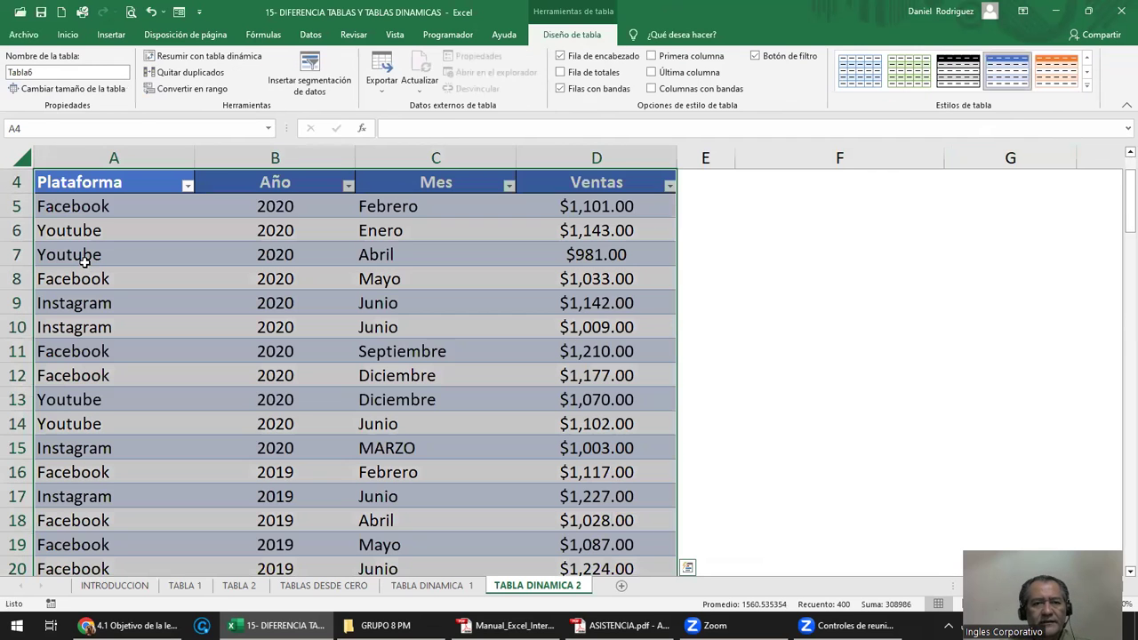
pyautogui.scroll(1, 365, 304)
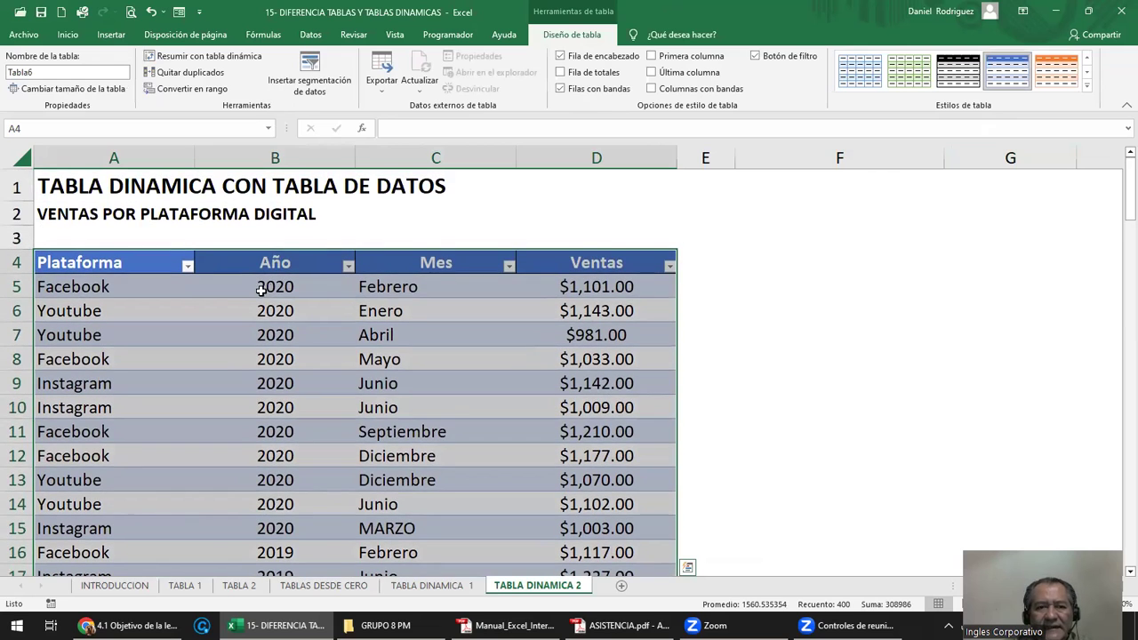
pyautogui.click(460, 289)
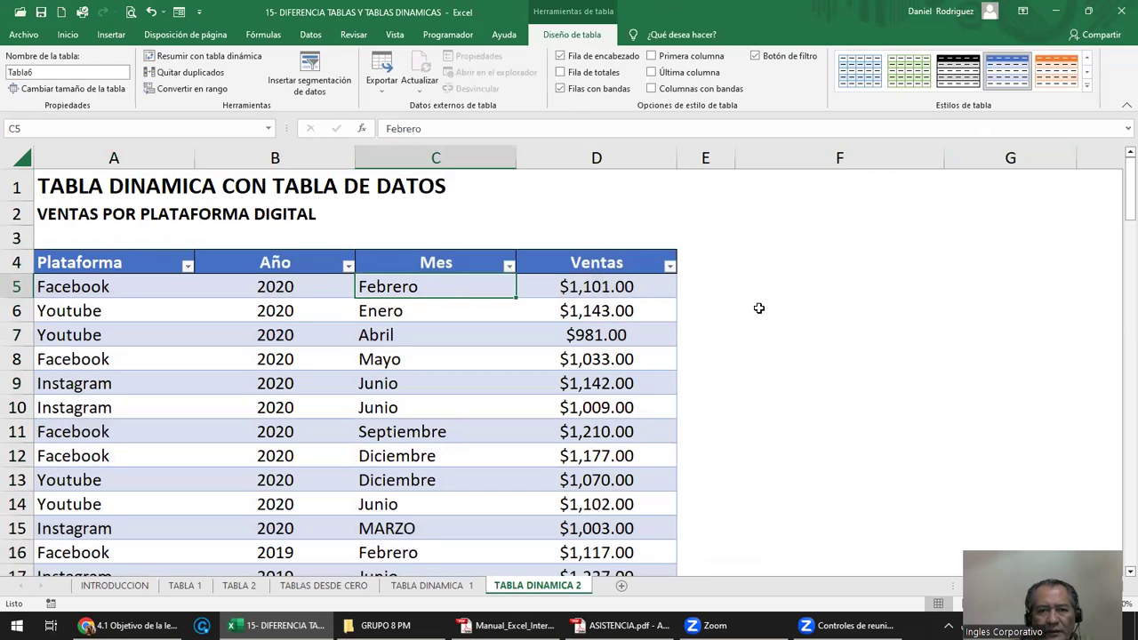
pyautogui.click(794, 268)
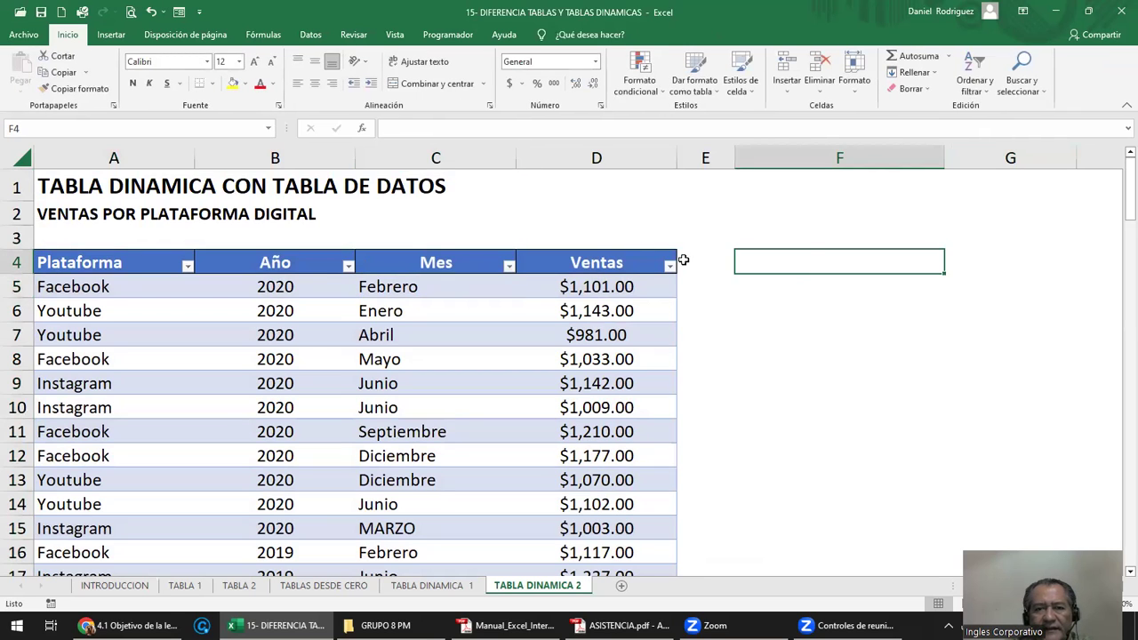
pyautogui.click(646, 269)
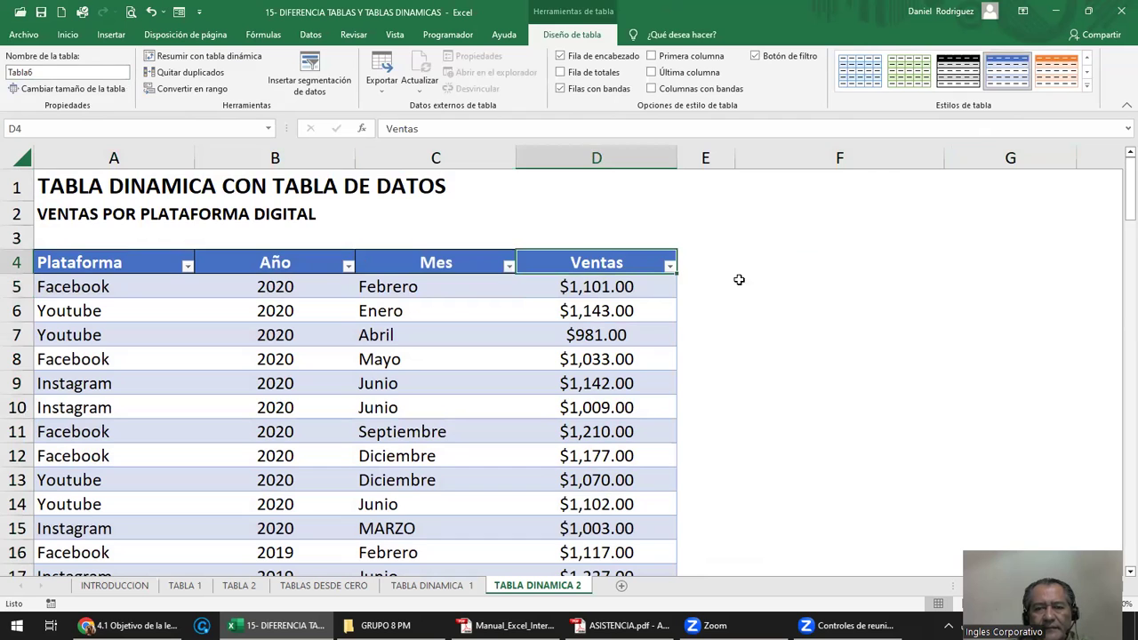
pyautogui.click(770, 277)
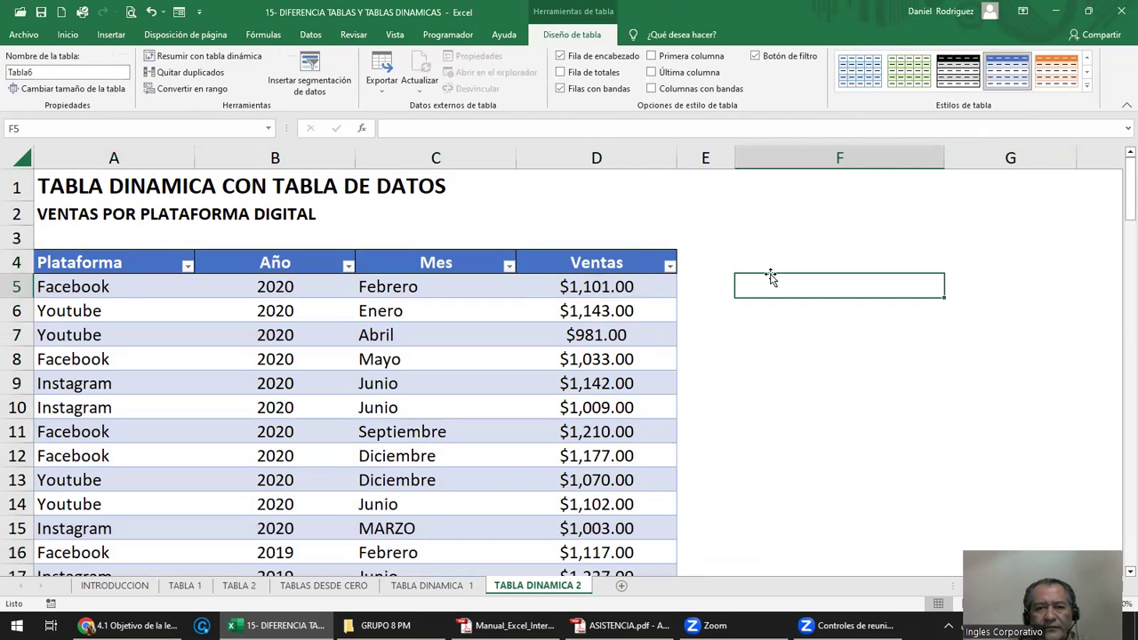
pyautogui.click(623, 261)
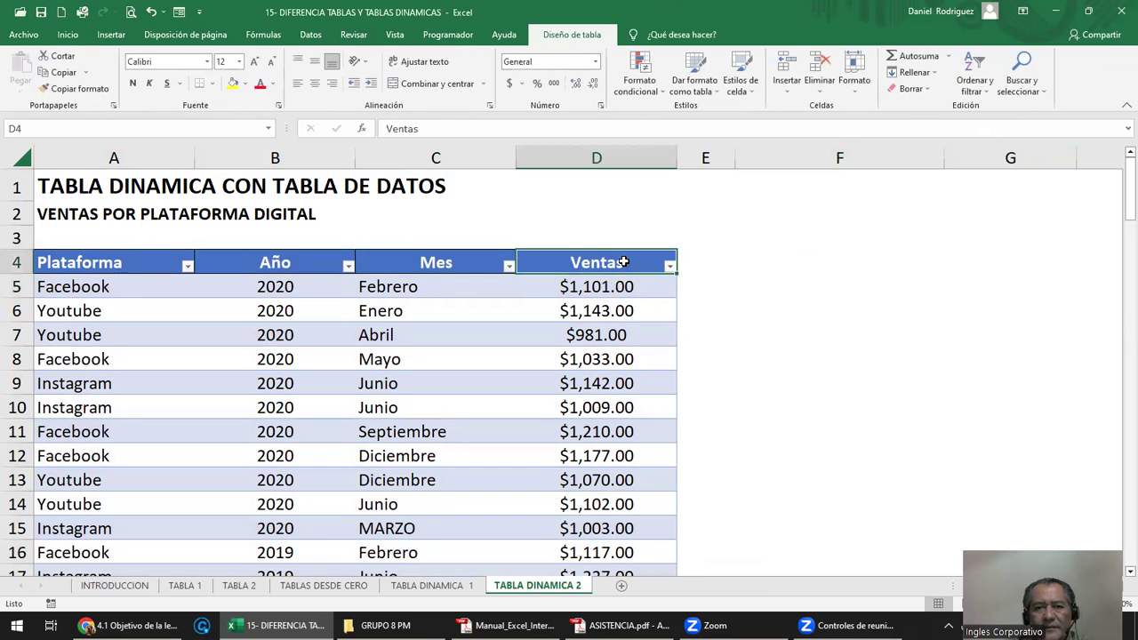
# - Insert the recommended 'Suma de Ventas por Plataforma' pivot table on a new sheet, totalling 109105
pyautogui.click(111, 36)
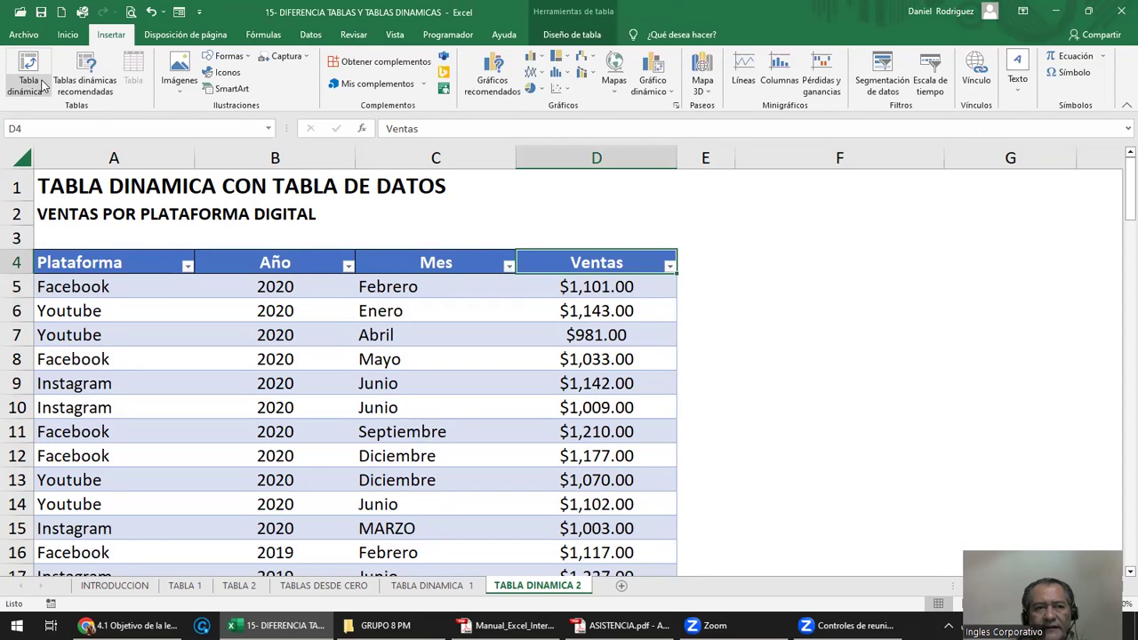
pyautogui.click(86, 78)
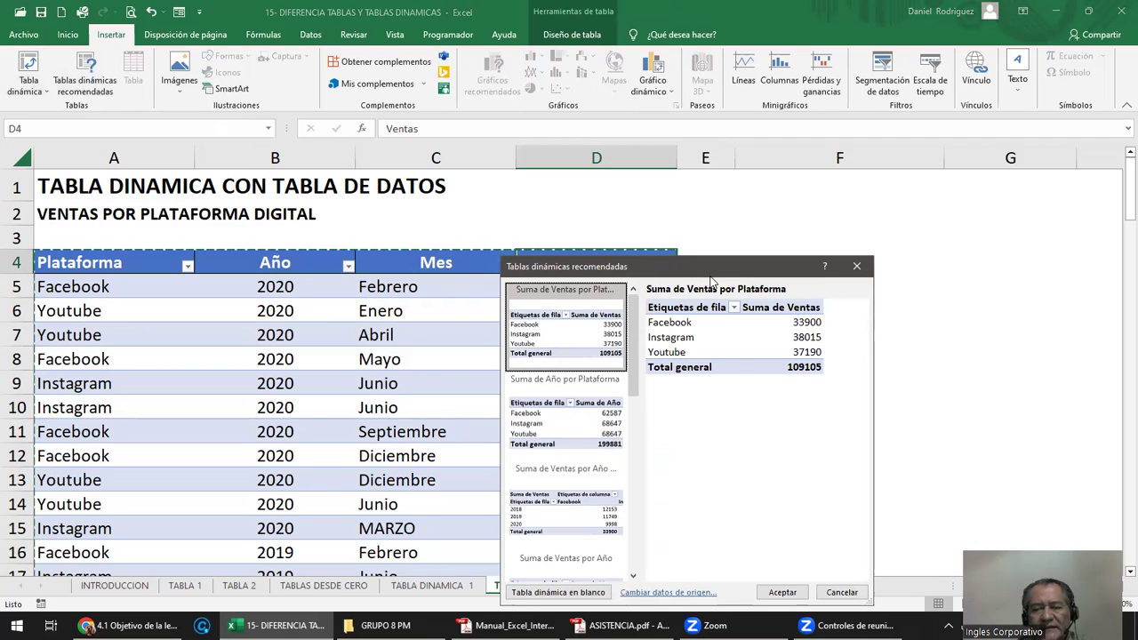
pyautogui.moveTo(710, 268); pyautogui.dragTo(942, 195)
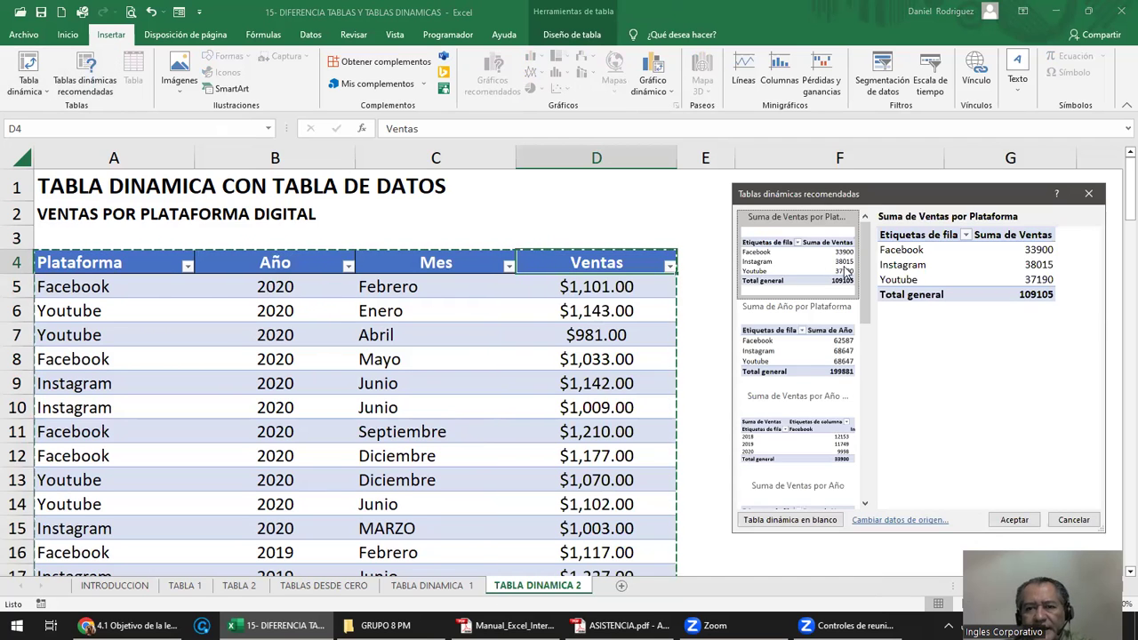
pyautogui.moveTo(862, 281); pyautogui.dragTo(874, 477)
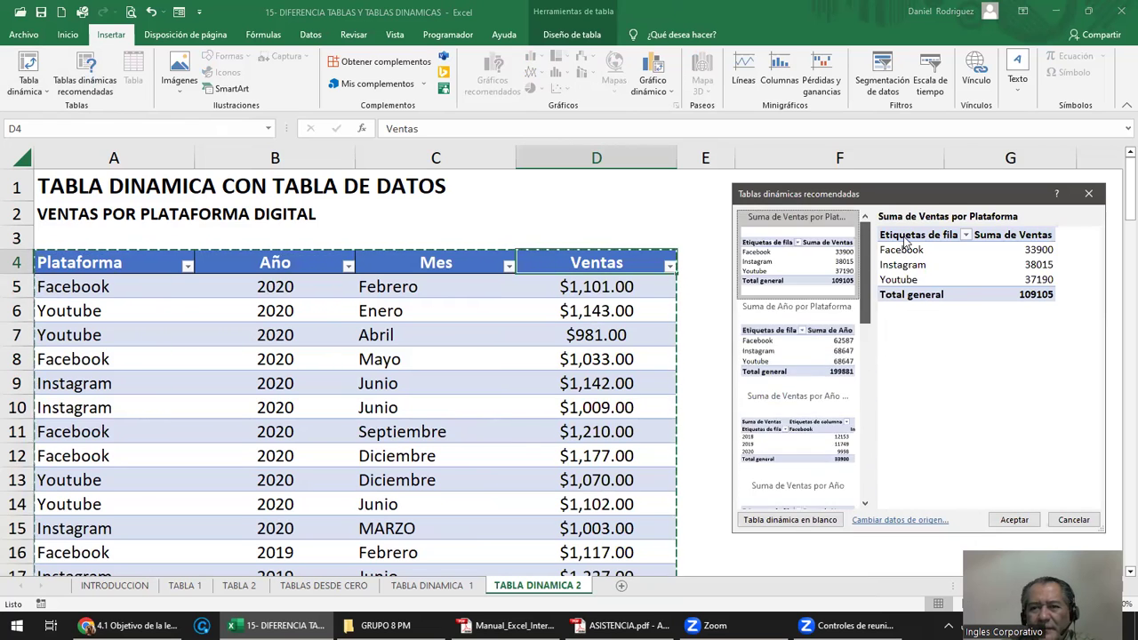
pyautogui.moveTo(872, 464); pyautogui.dragTo(907, 242)
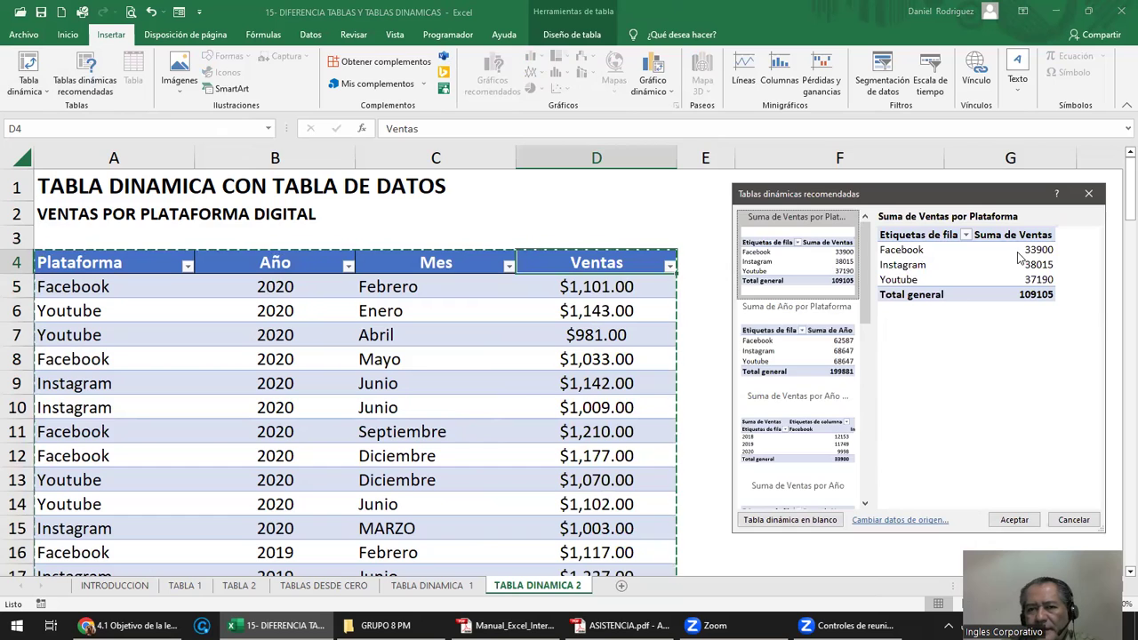
pyautogui.click(838, 357)
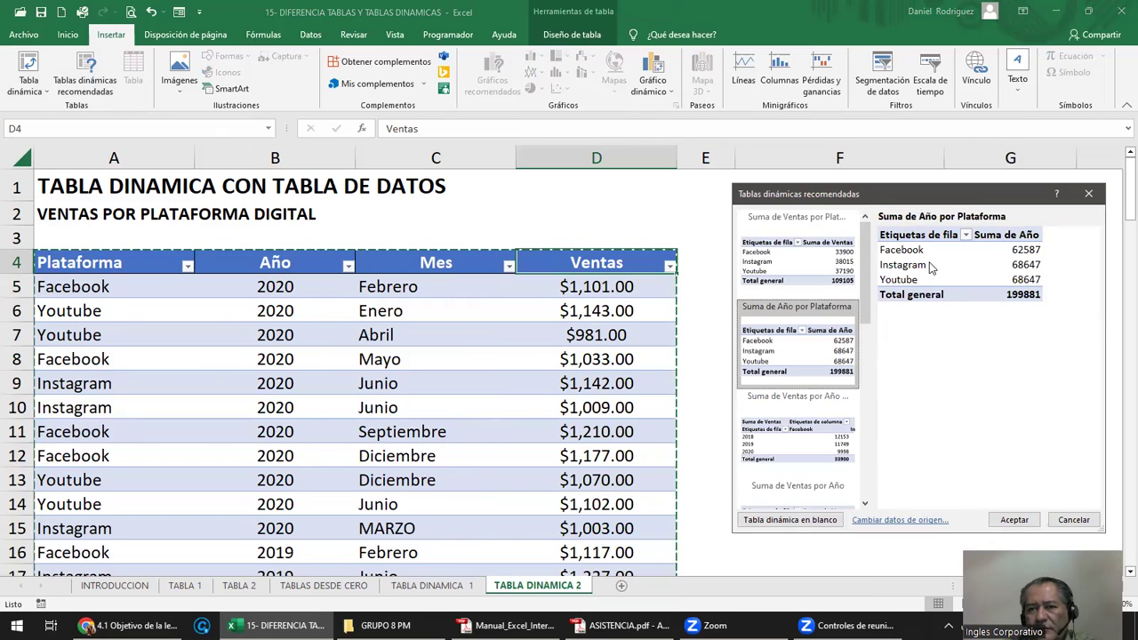
pyautogui.click(807, 447)
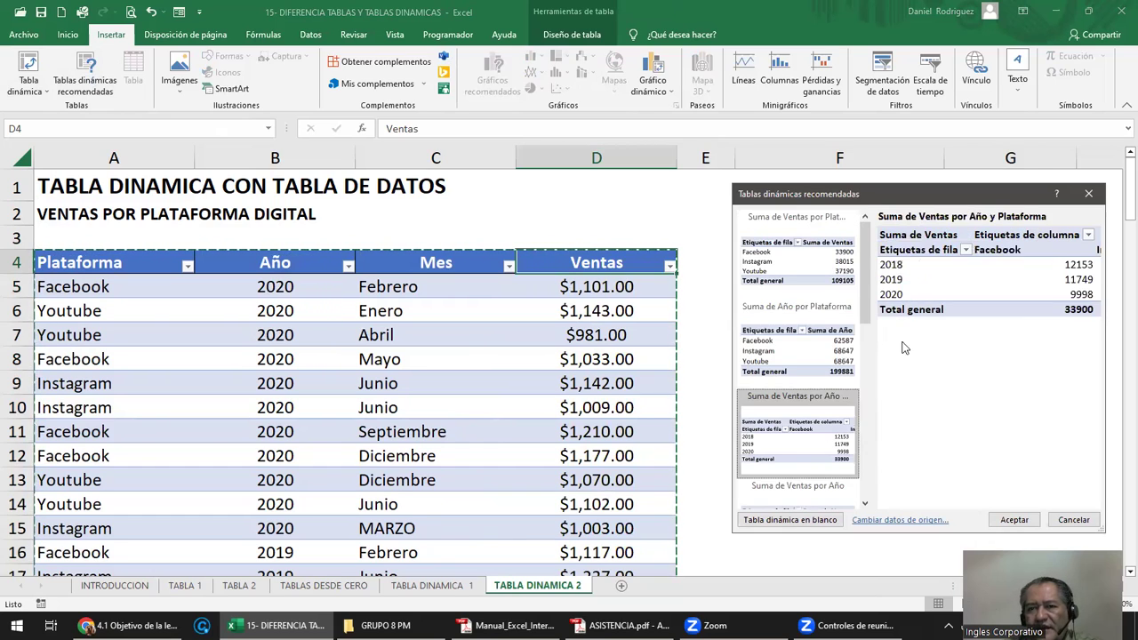
pyautogui.click(810, 495)
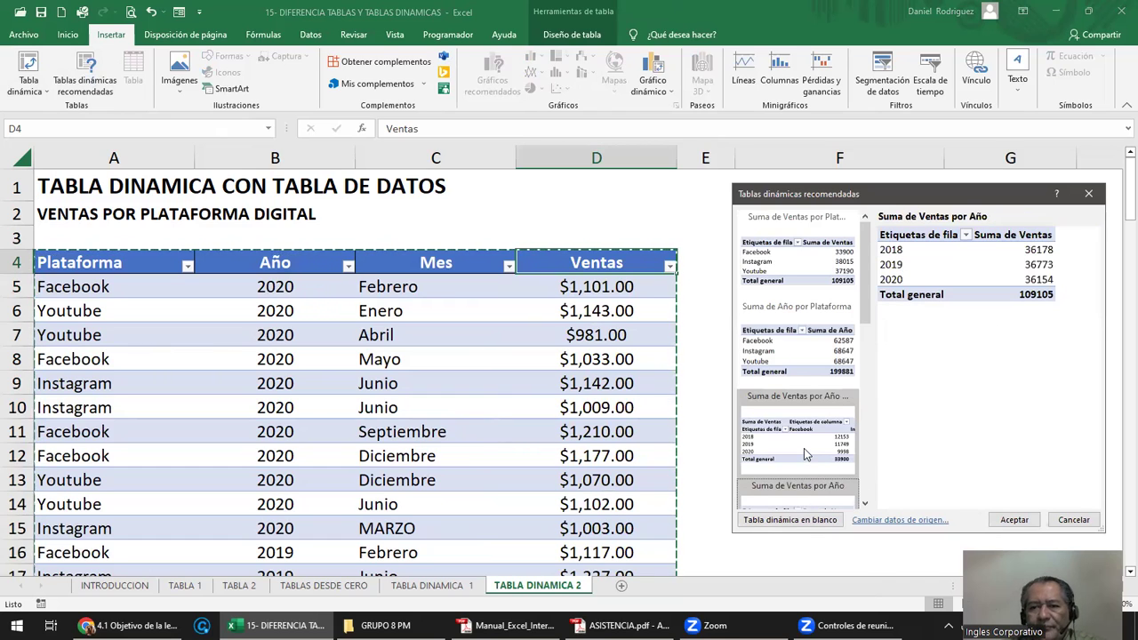
pyautogui.click(786, 281)
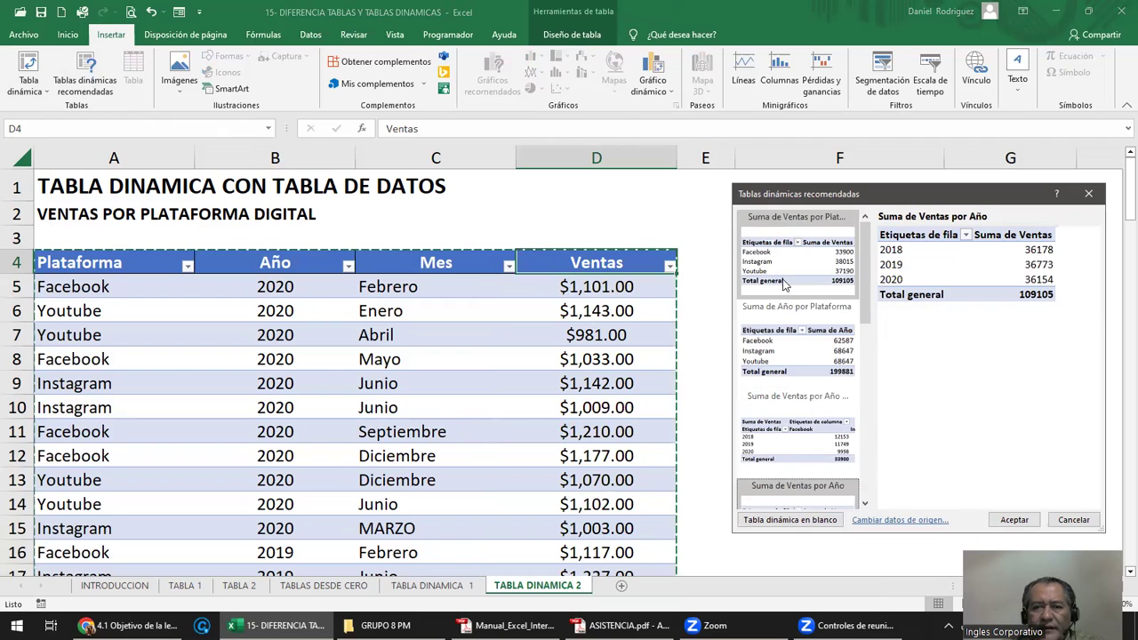
pyautogui.click(1015, 521)
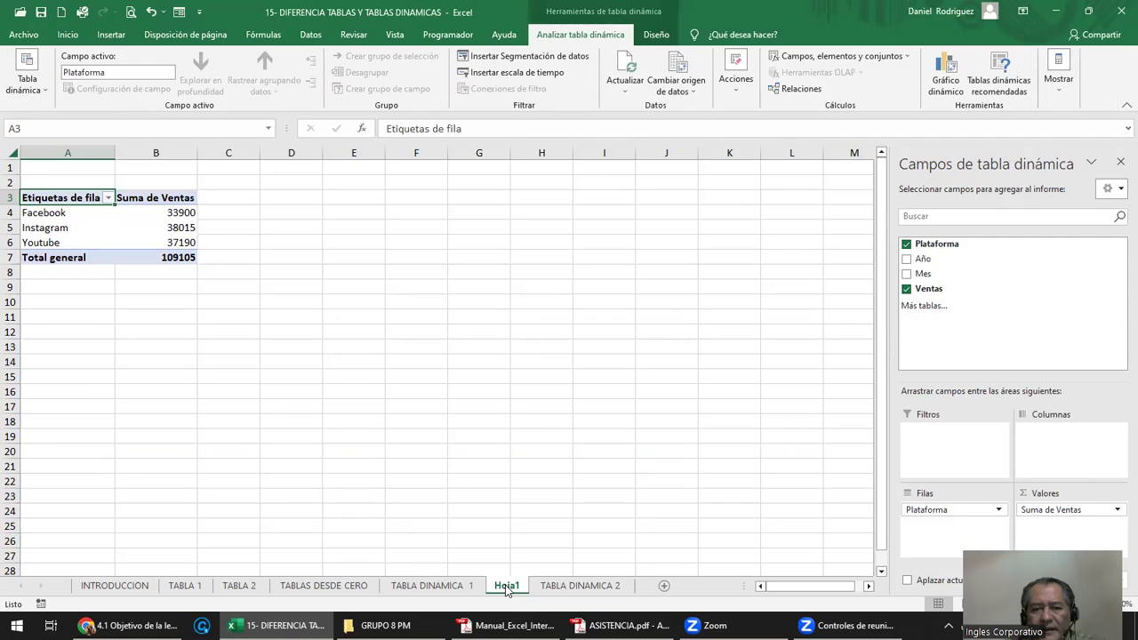
# - Move the Hoja1 sheet after TABLA DINAMICA 2, then return to TABLA DINAMICA 2
pyautogui.click(573, 586)
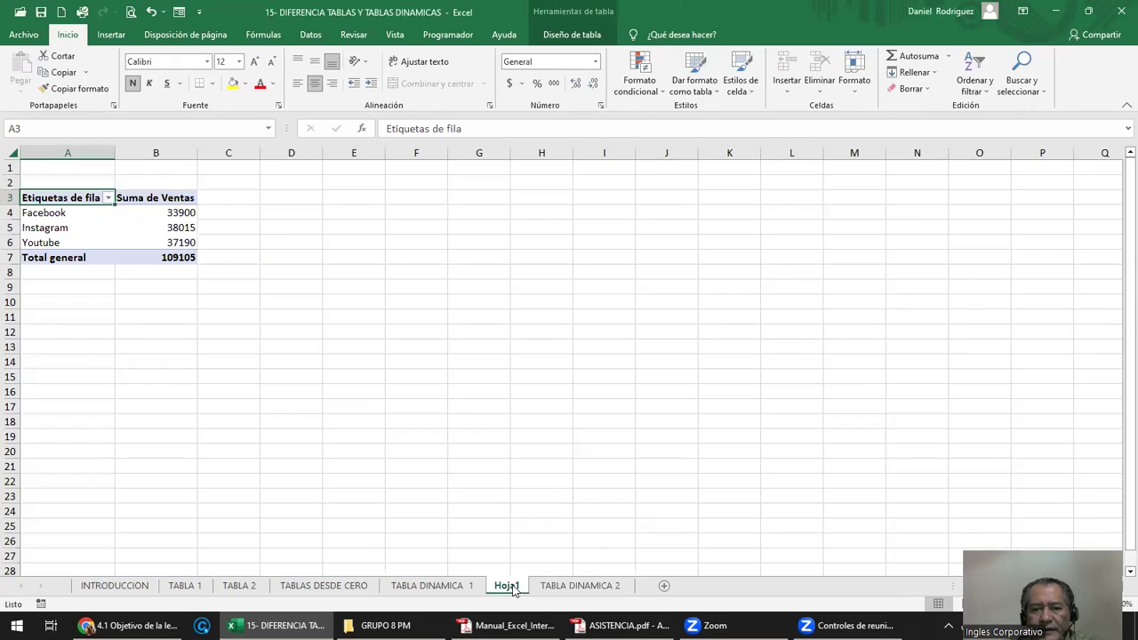
pyautogui.moveTo(517, 592); pyautogui.dragTo(639, 576)
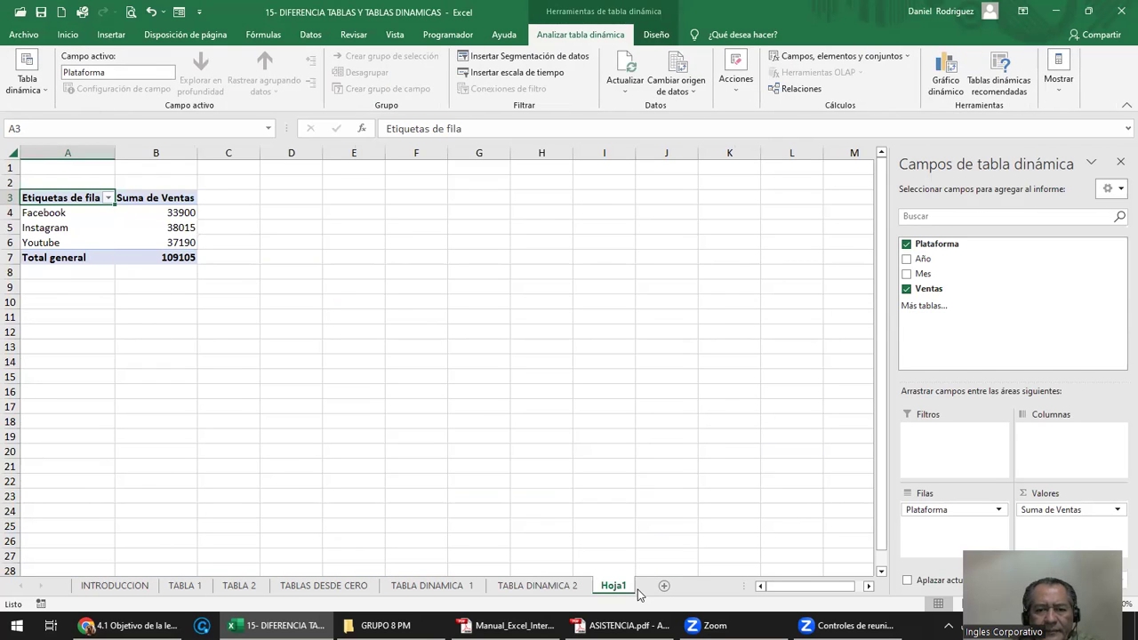
pyautogui.click(605, 470)
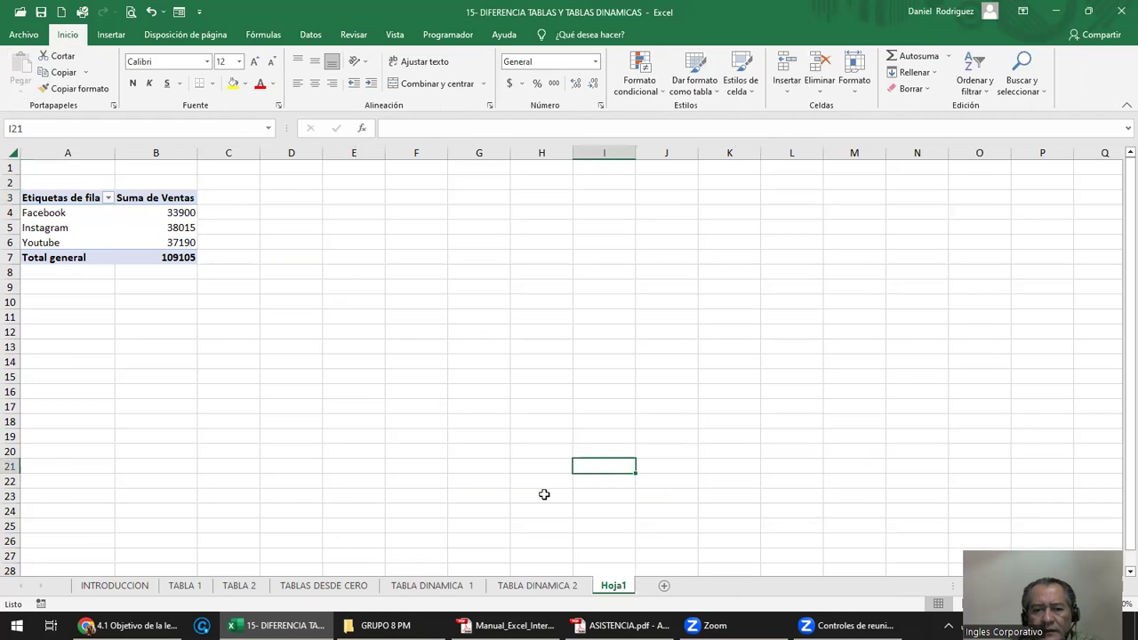
pyautogui.hotkey('ctrl', 'pageup')
pyautogui.click(769, 272)
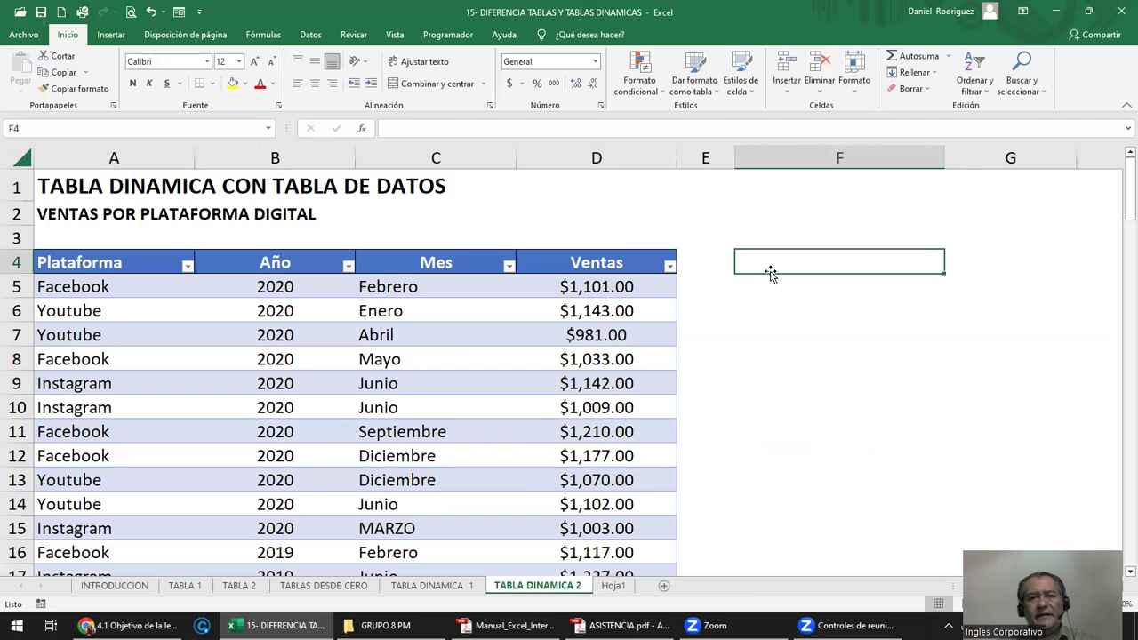
pyautogui.click(623, 259)
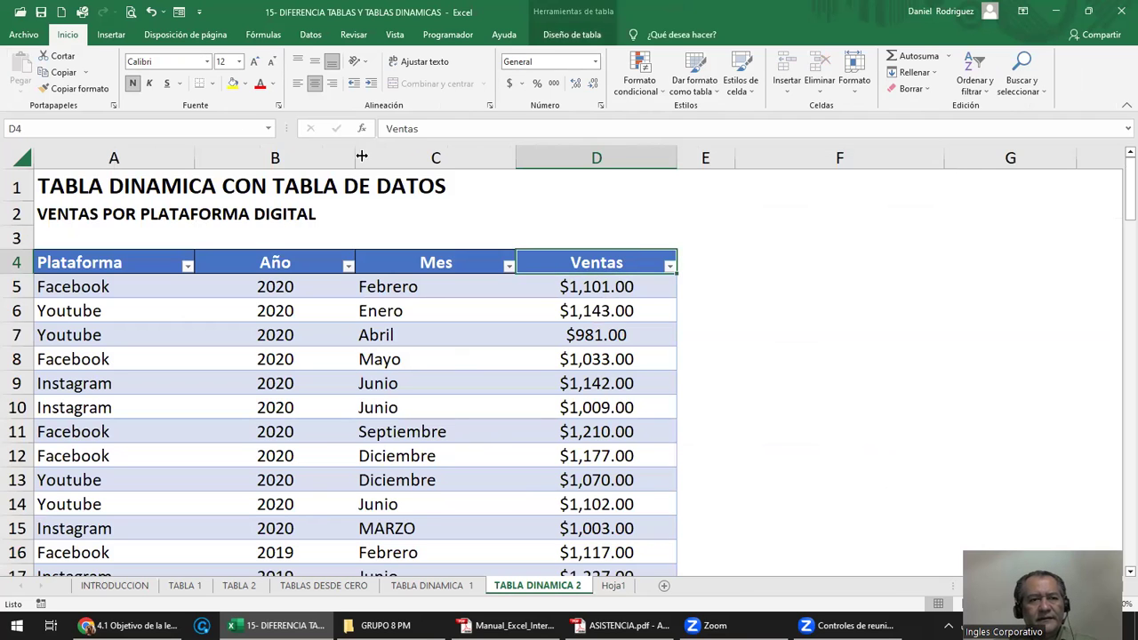
pyautogui.click(111, 35)
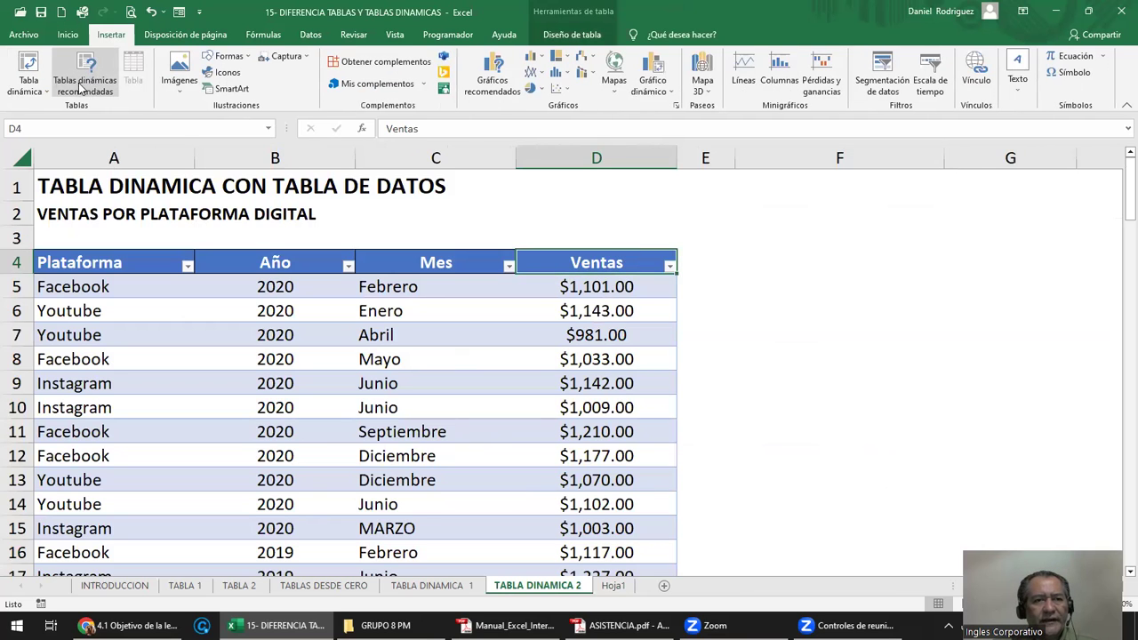
pyautogui.click(26, 87)
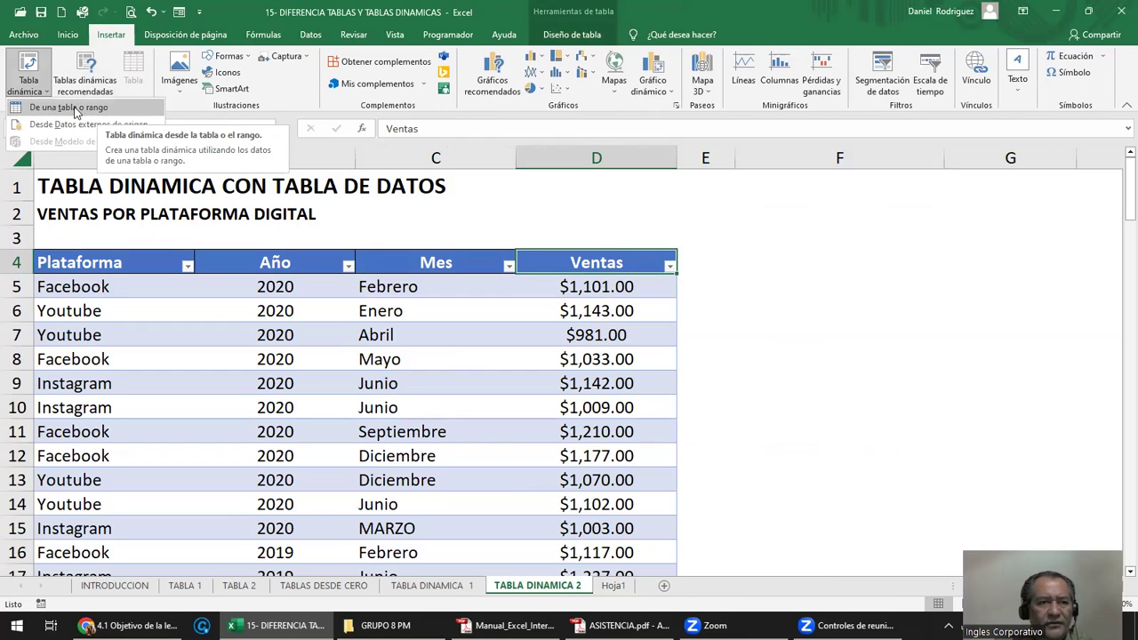
pyautogui.click(72, 107)
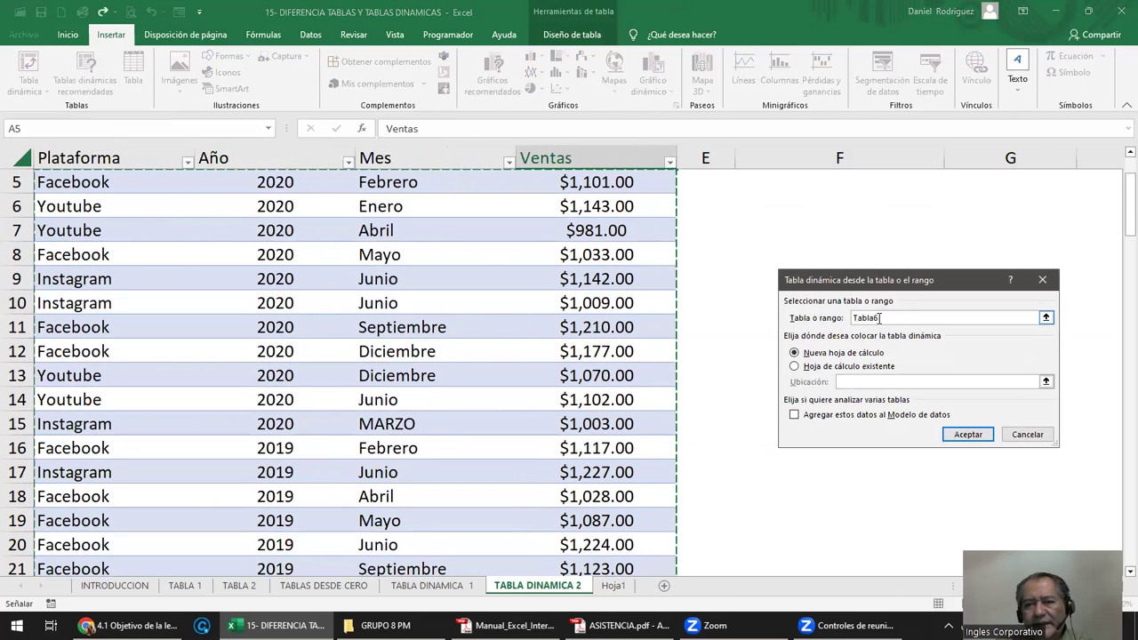
pyautogui.click(844, 317)
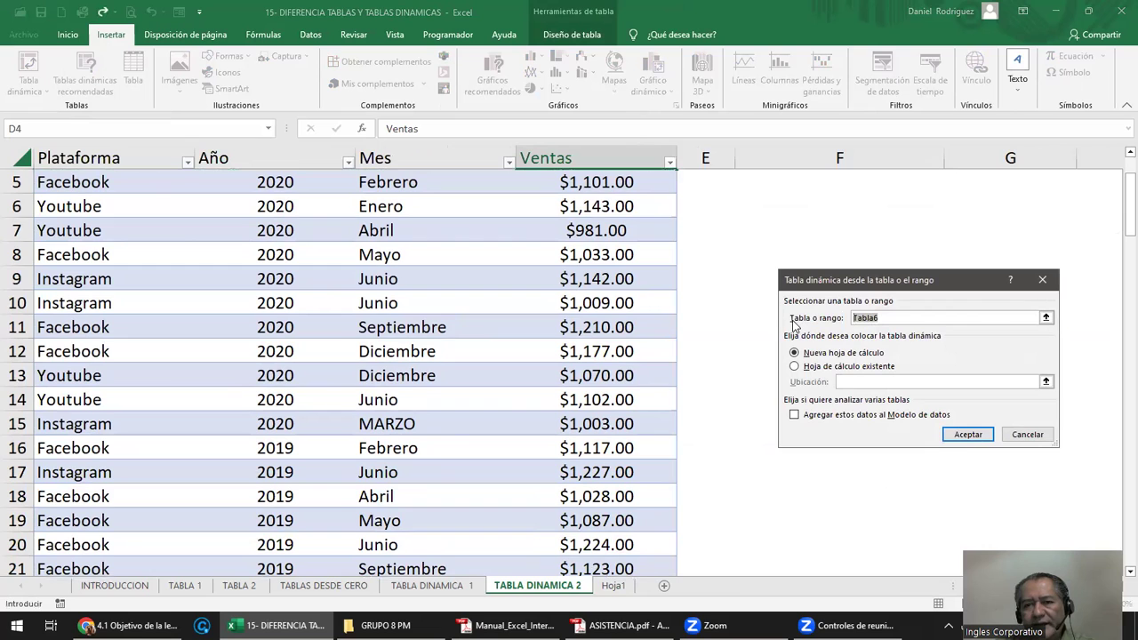
pyautogui.click(1042, 280)
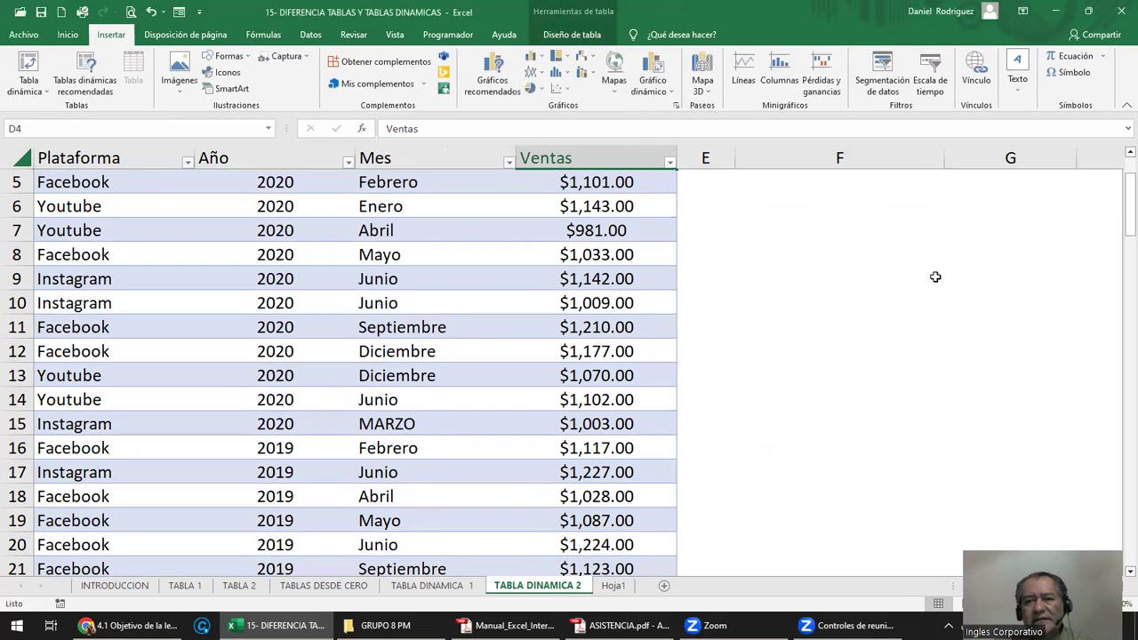
pyautogui.click(840, 256)
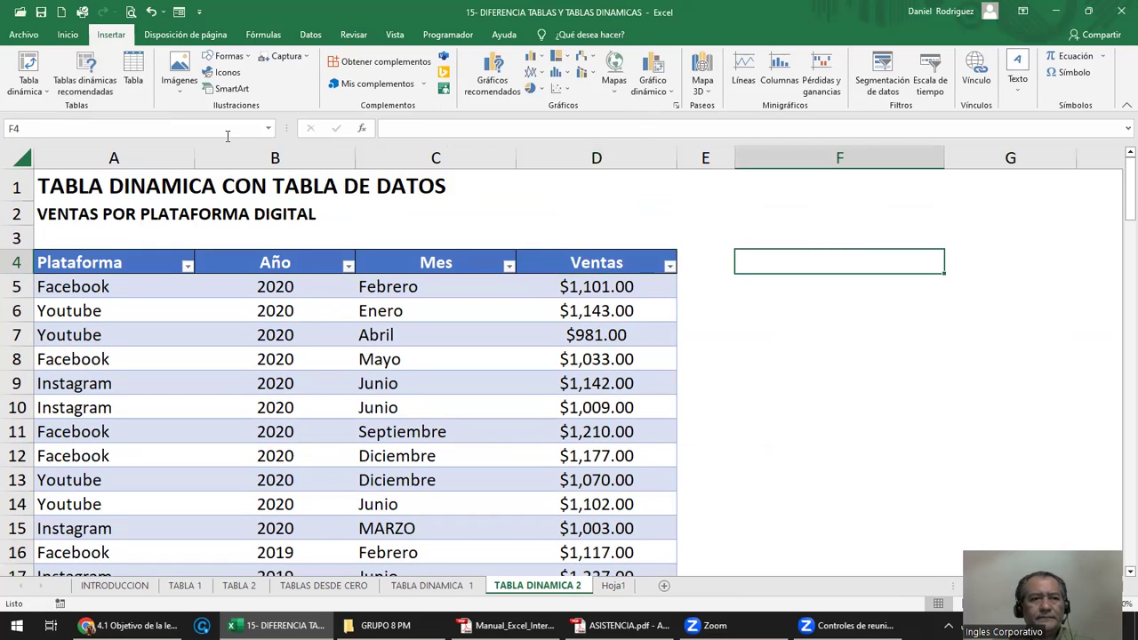
pyautogui.click(46, 87)
# - Start a pivot table from Tabla6, try the placement options, then cancel the dialog
pyautogui.click(40, 104)
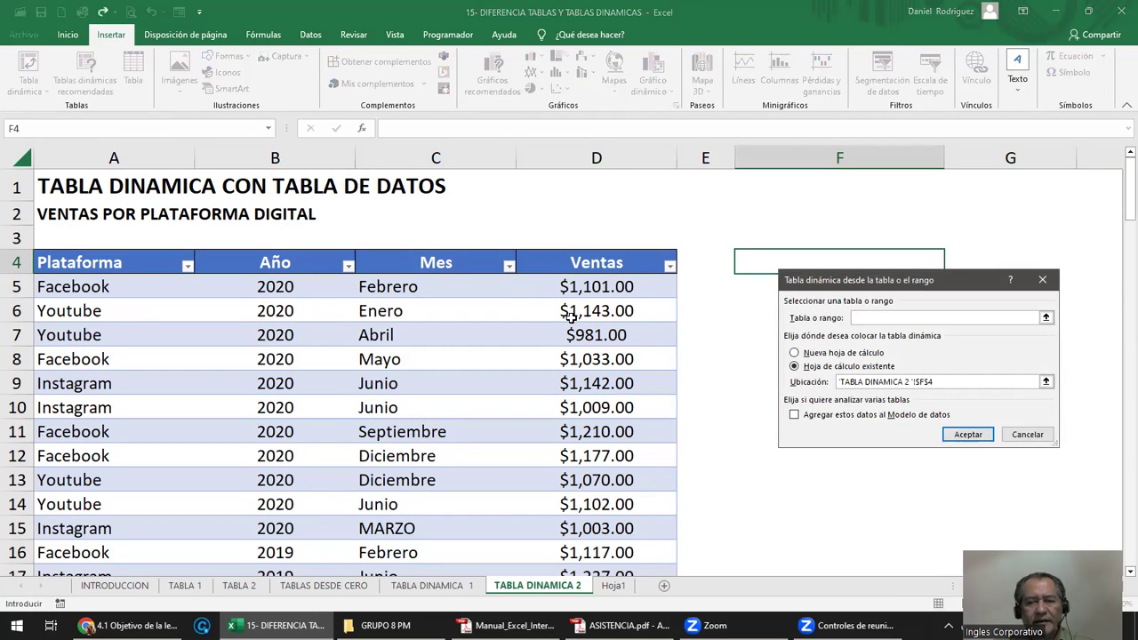
pyautogui.write('TABLA')
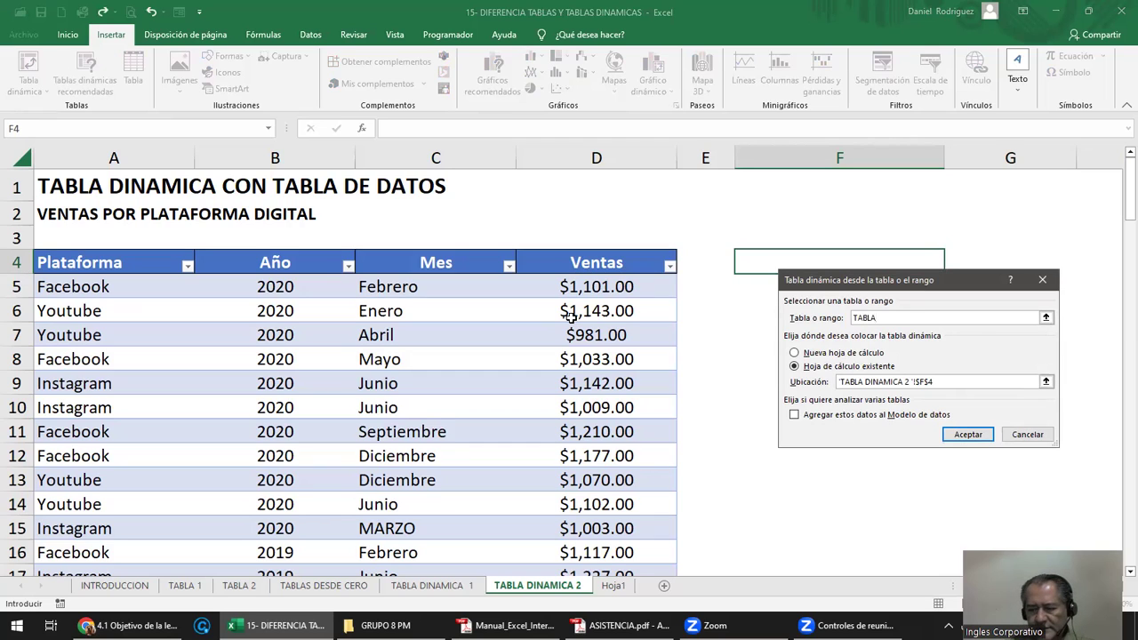
pyautogui.write('6')
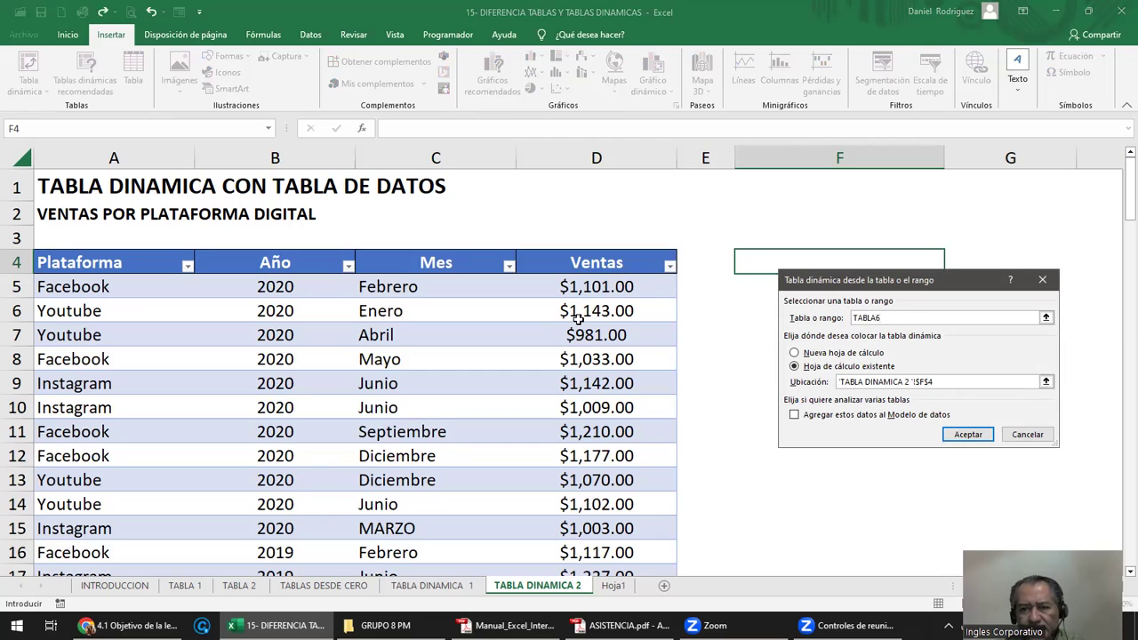
pyautogui.click(823, 353)
pyautogui.click(894, 318)
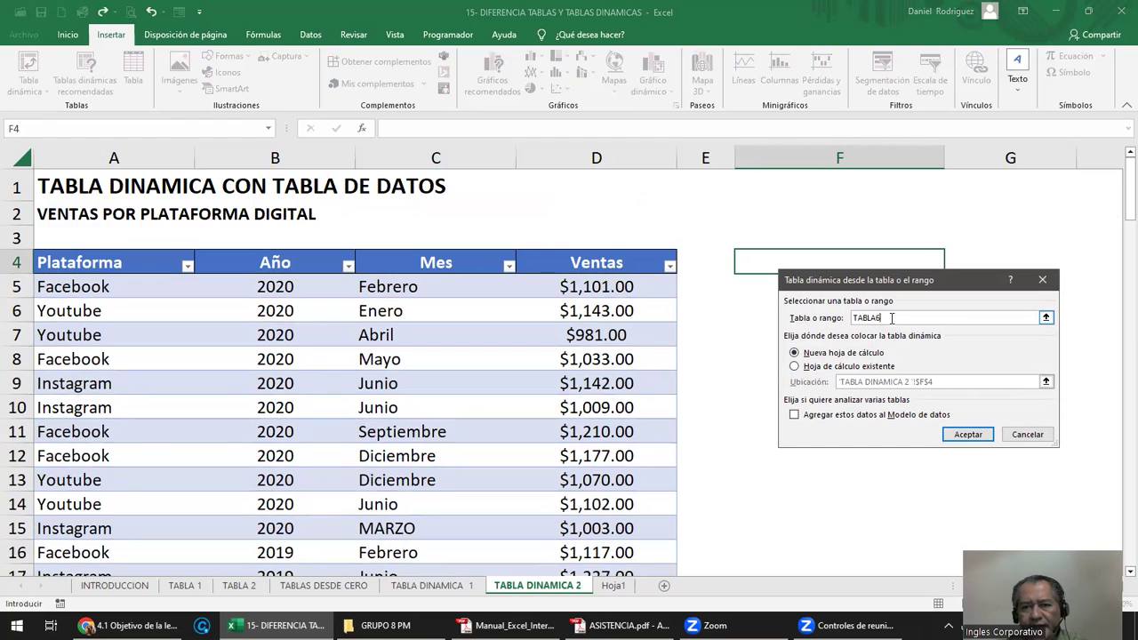
pyautogui.click(818, 368)
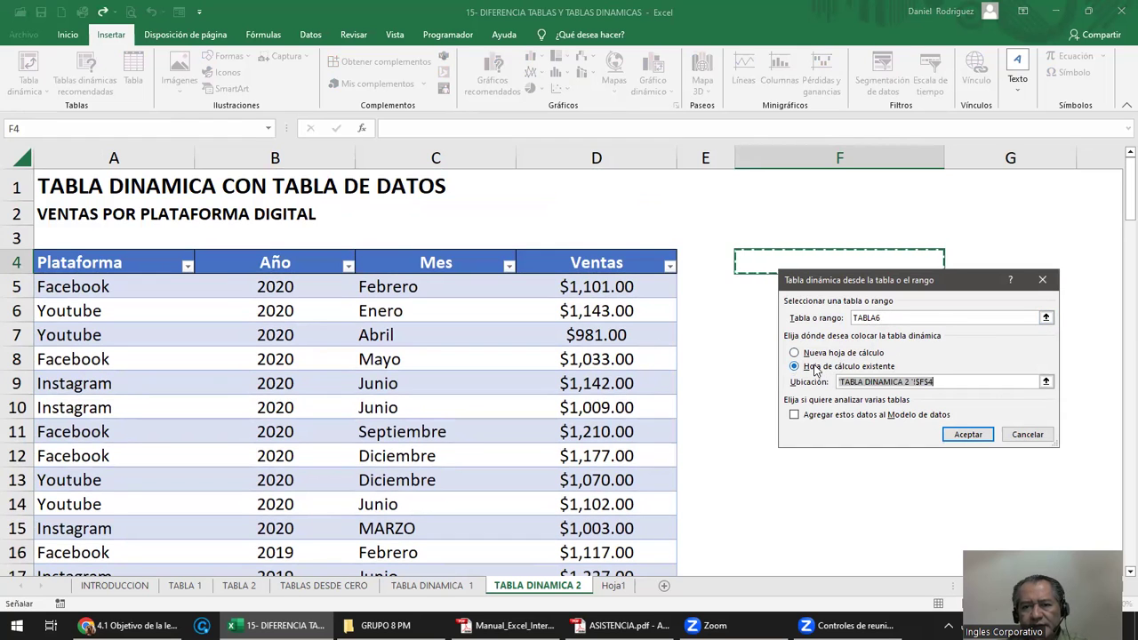
pyautogui.click(892, 317)
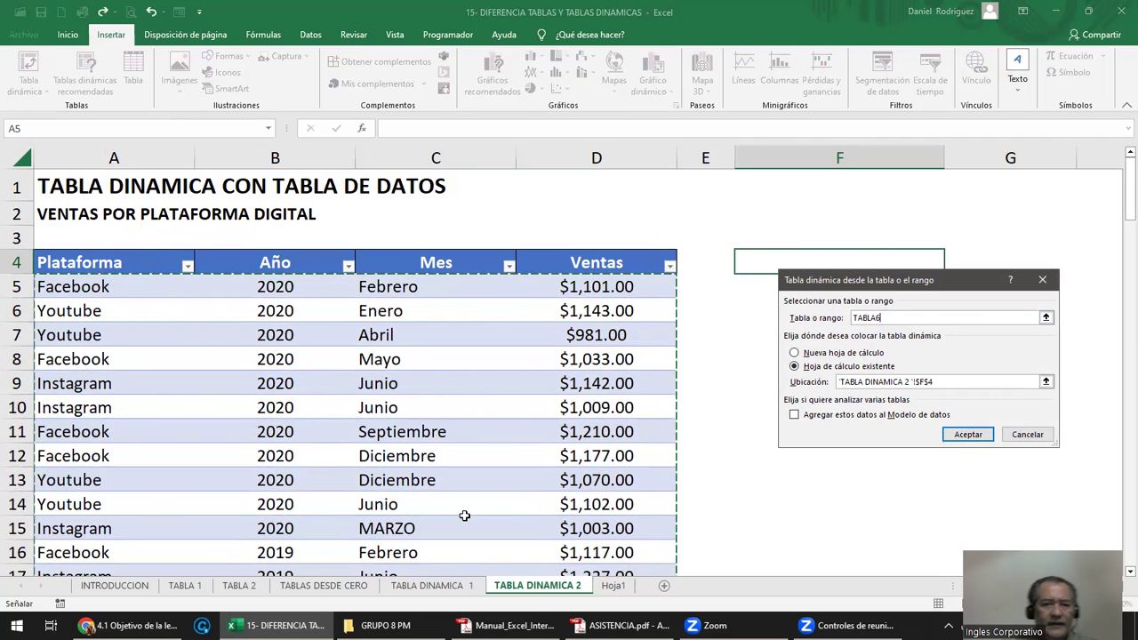
pyautogui.click(890, 317)
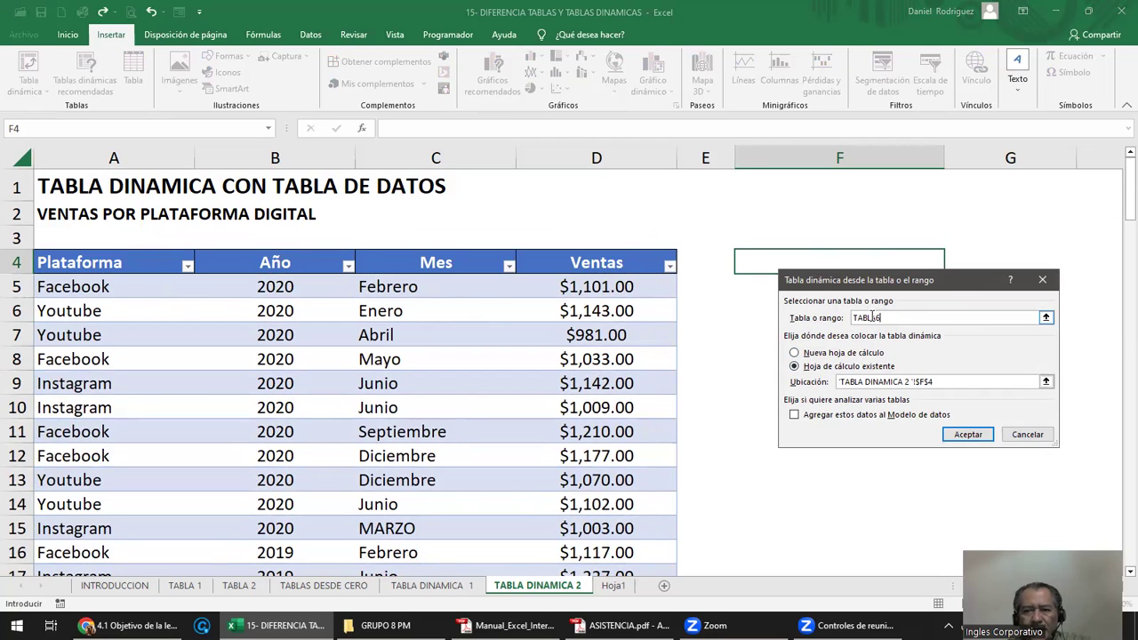
pyautogui.click(1042, 279)
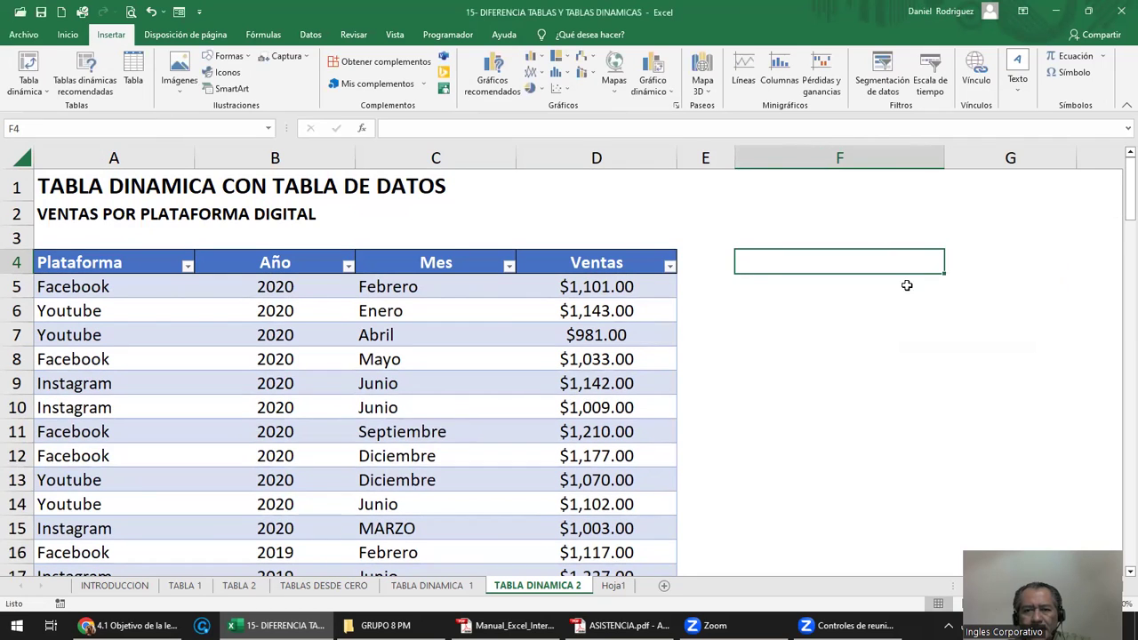
# - Create an empty pivot table from Tabla6 at cell F4 on the existing sheet
pyautogui.click(623, 271)
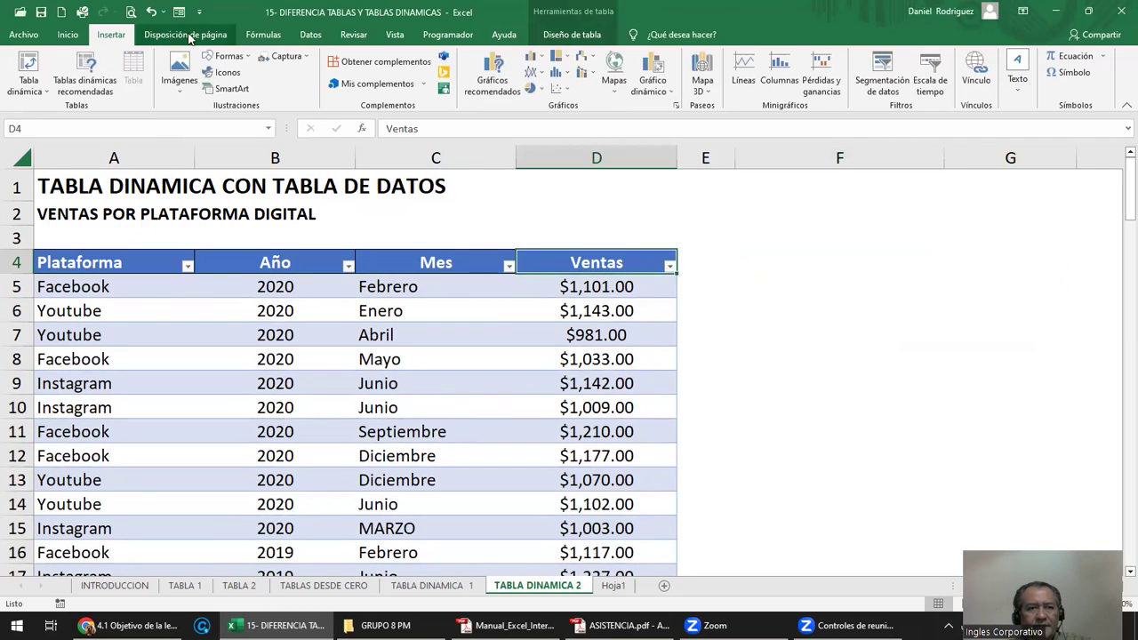
pyautogui.click(36, 92)
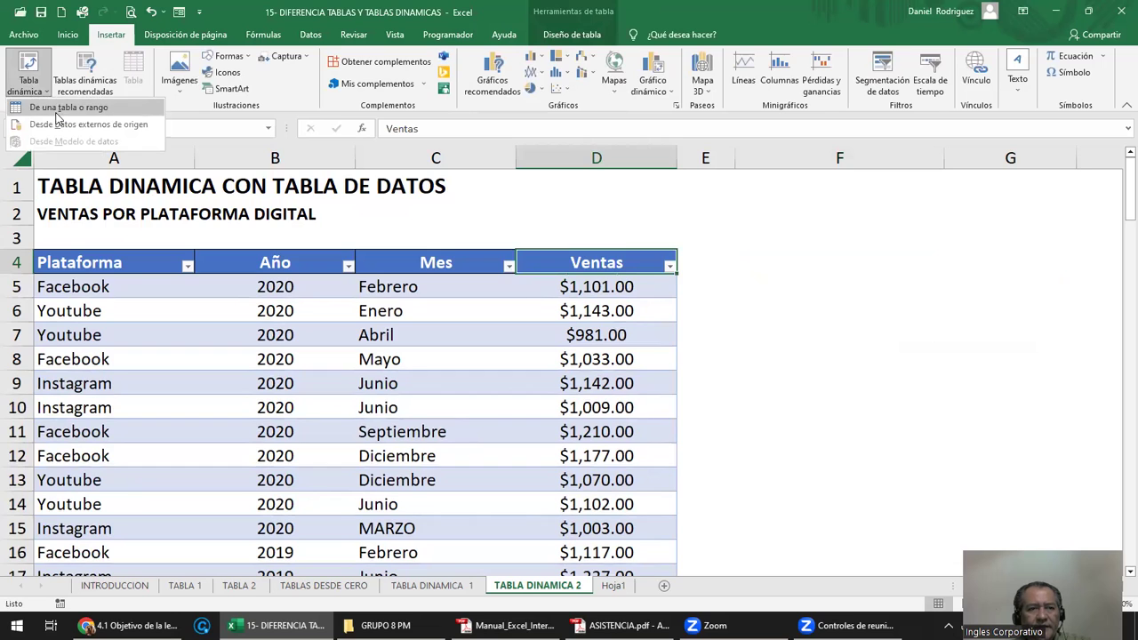
pyautogui.click(44, 108)
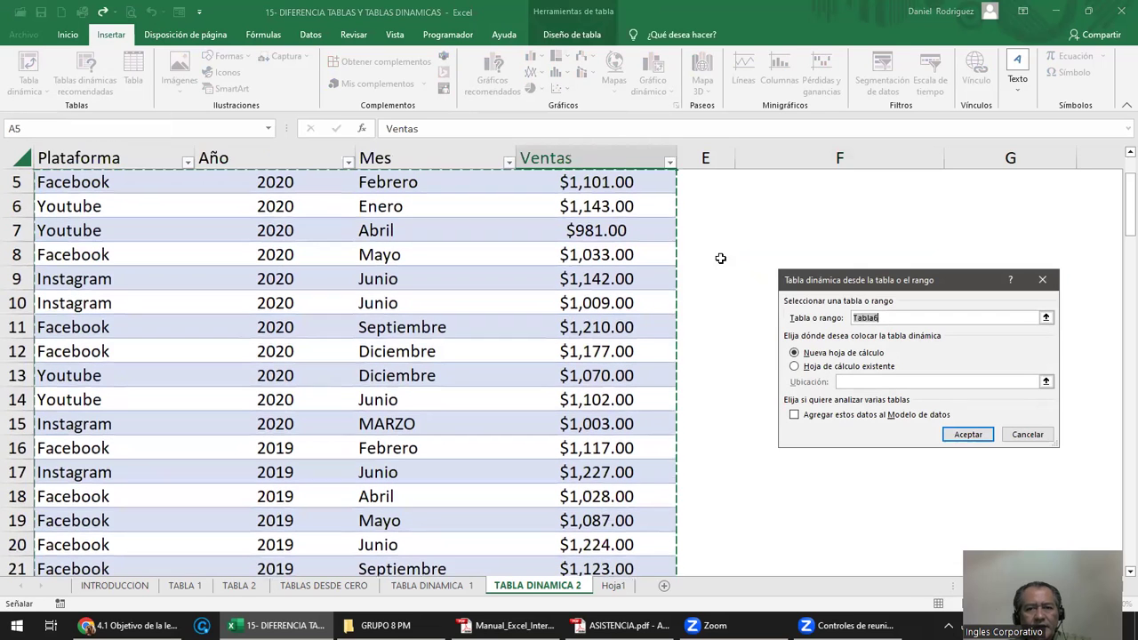
pyautogui.click(827, 368)
pyautogui.scroll(2, 840, 373)
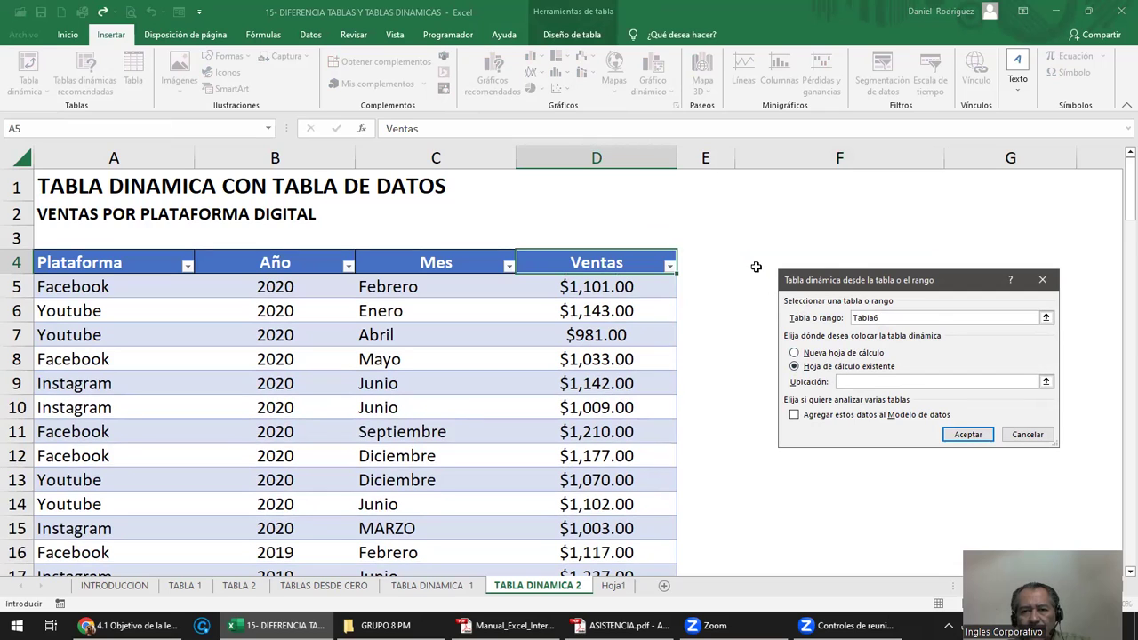
pyautogui.moveTo(864, 286); pyautogui.dragTo(867, 346)
pyautogui.click(794, 268)
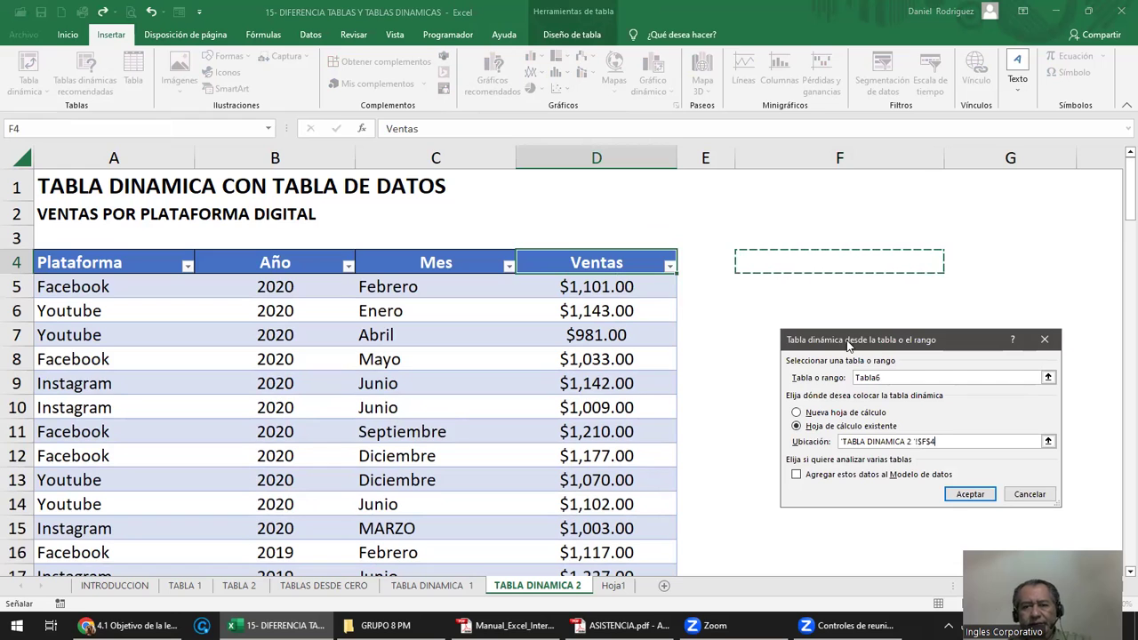
pyautogui.click(898, 377)
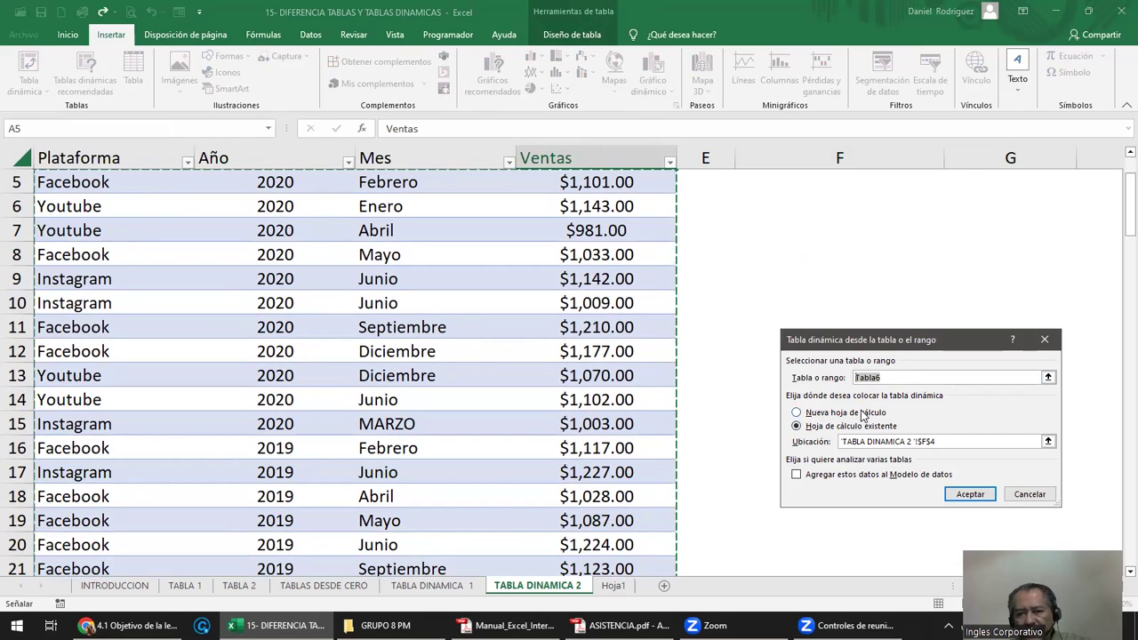
pyautogui.click(968, 495)
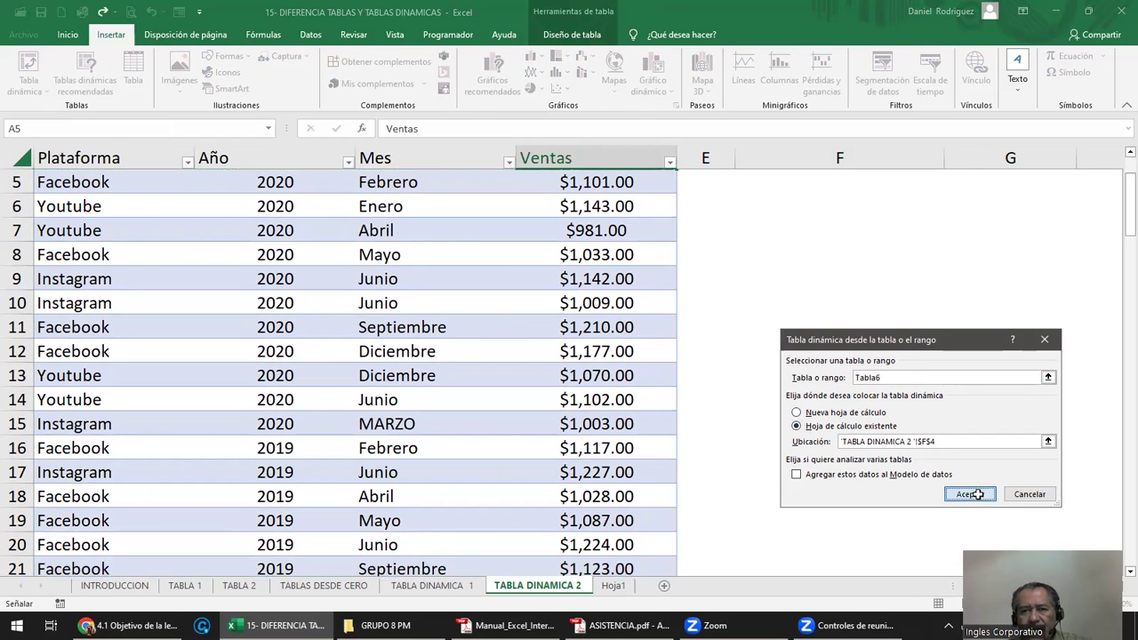
pyautogui.click(771, 226)
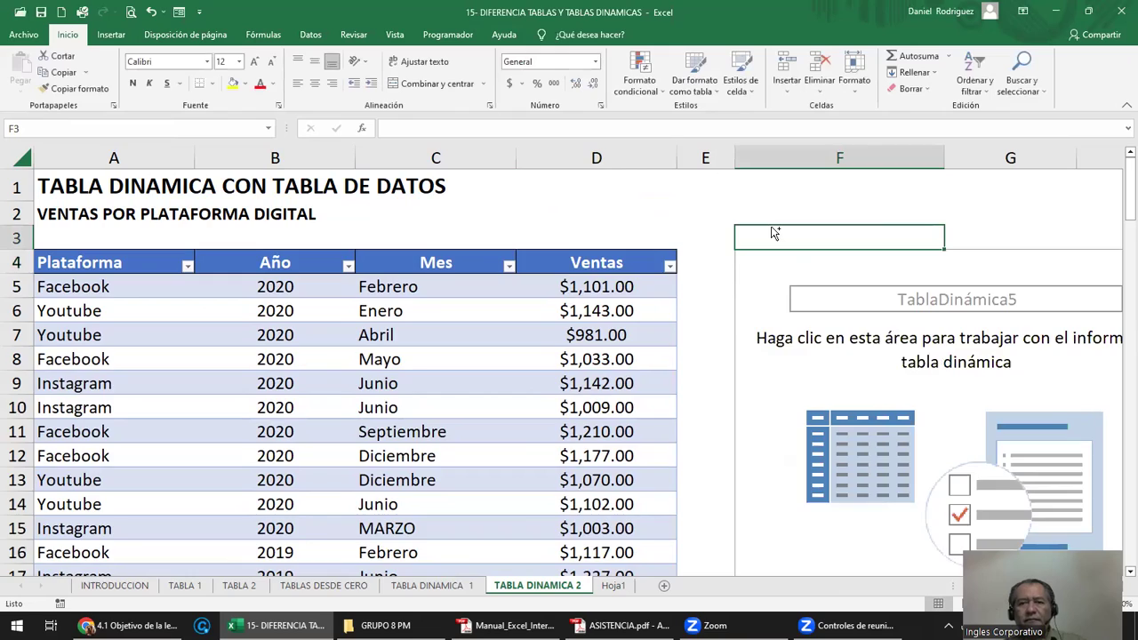
# - Show the PivotTable Fields list via Analizar tabla dinámica > Mostrar > Lista de campos
pyautogui.keyDown('ctrl'); pyautogui.scroll(-2, 770, 226); pyautogui.keyUp('ctrl')
pyautogui.keyDown('ctrl'); pyautogui.scroll(-2, 770, 226); pyautogui.keyUp('ctrl')
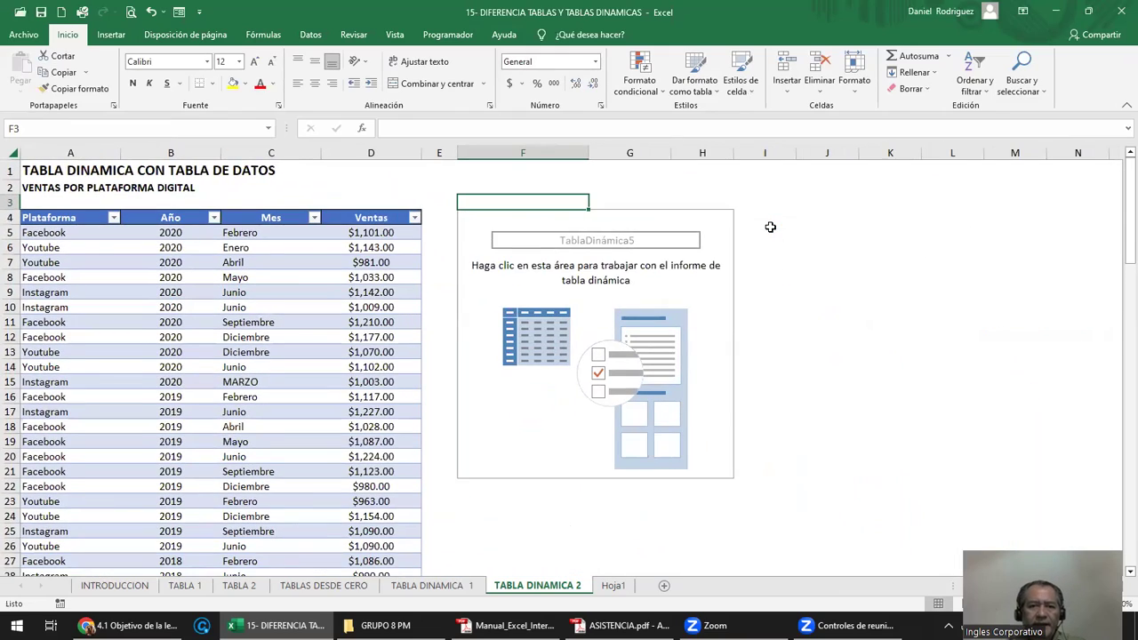
pyautogui.keyDown('ctrl'); pyautogui.scroll(1, 770, 226); pyautogui.keyUp('ctrl')
pyautogui.keyDown('ctrl'); pyautogui.scroll(1, 786, 314); pyautogui.keyUp('ctrl')
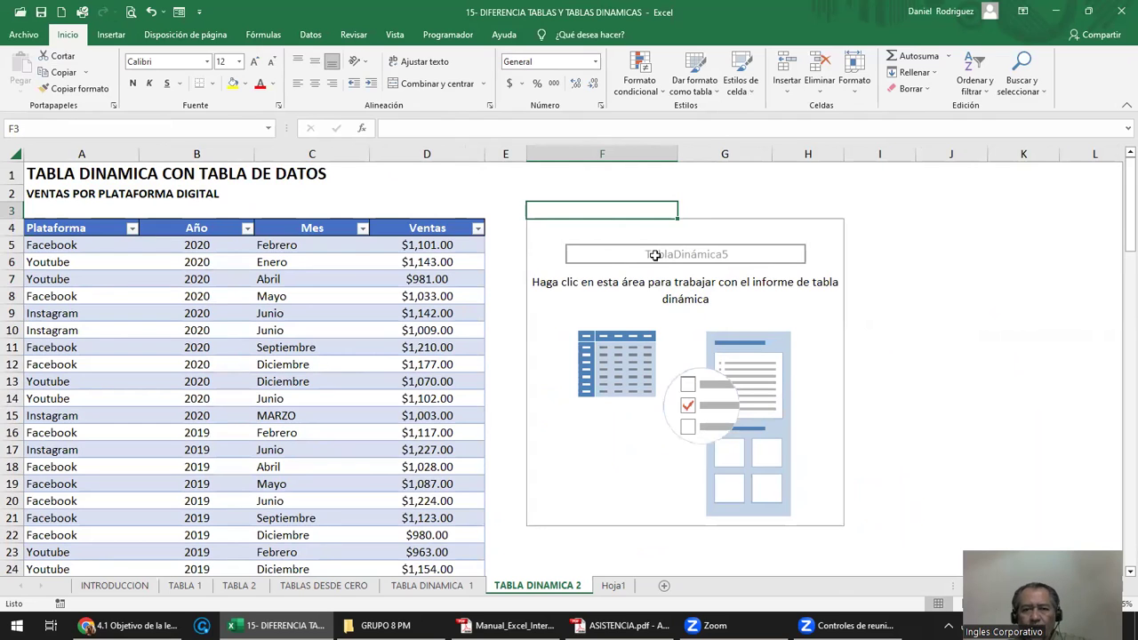
pyautogui.click(597, 237)
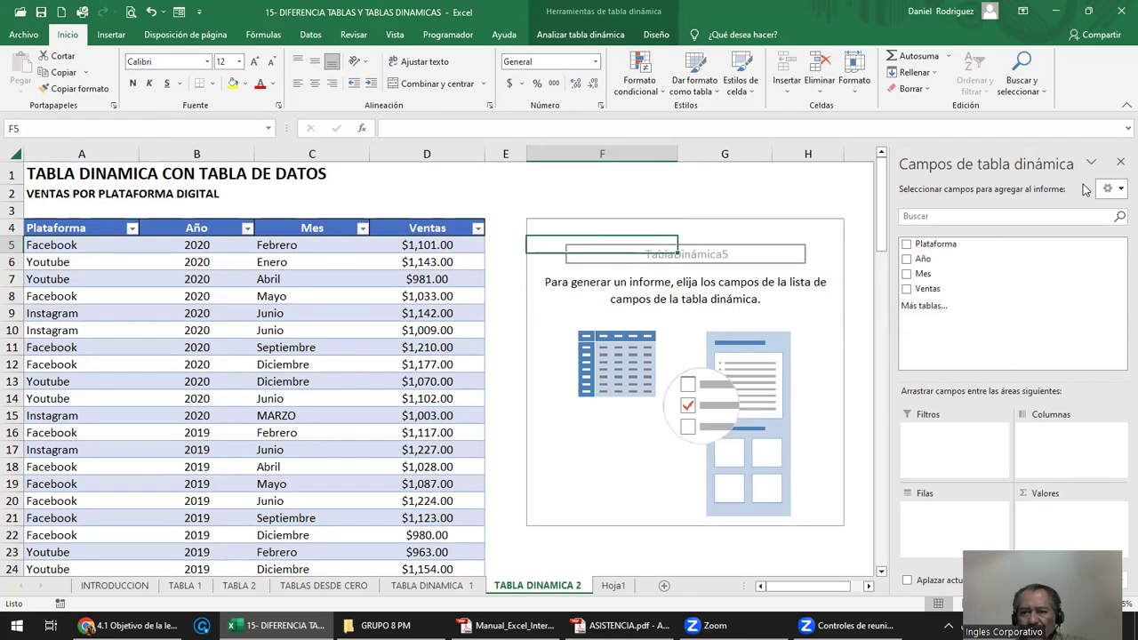
pyautogui.click(1119, 167)
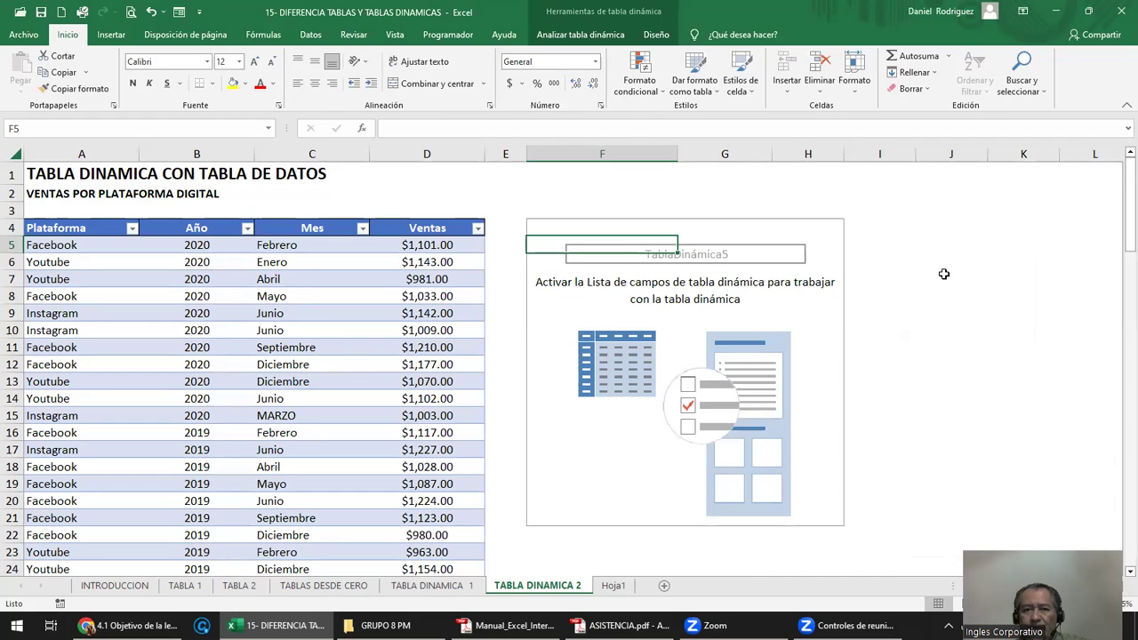
pyautogui.click(944, 275)
pyautogui.click(725, 228)
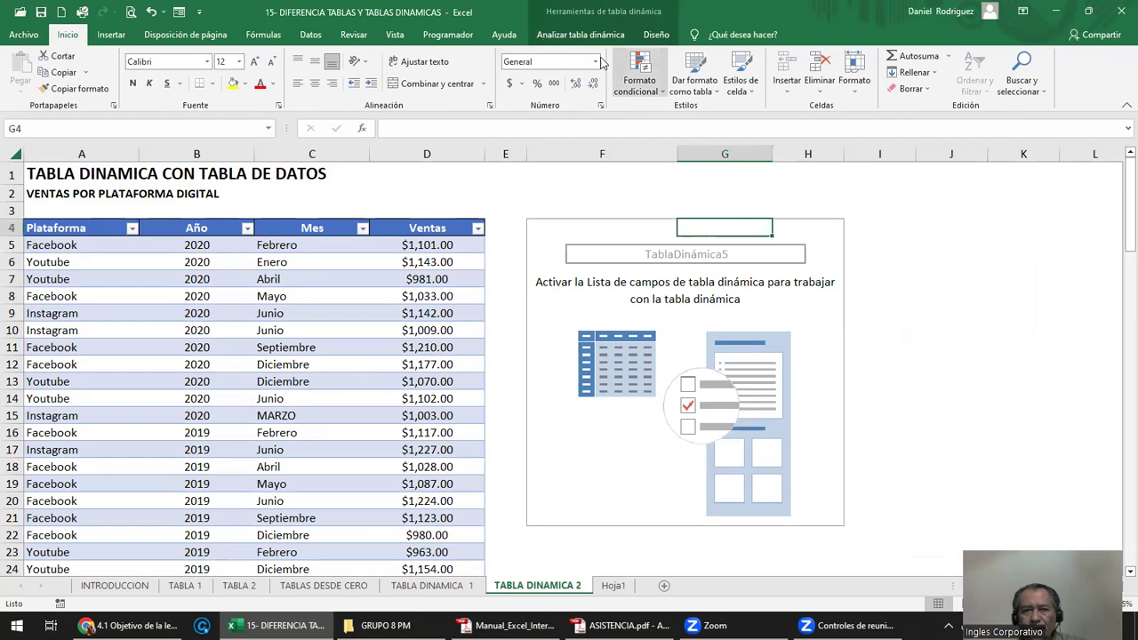
pyautogui.click(576, 34)
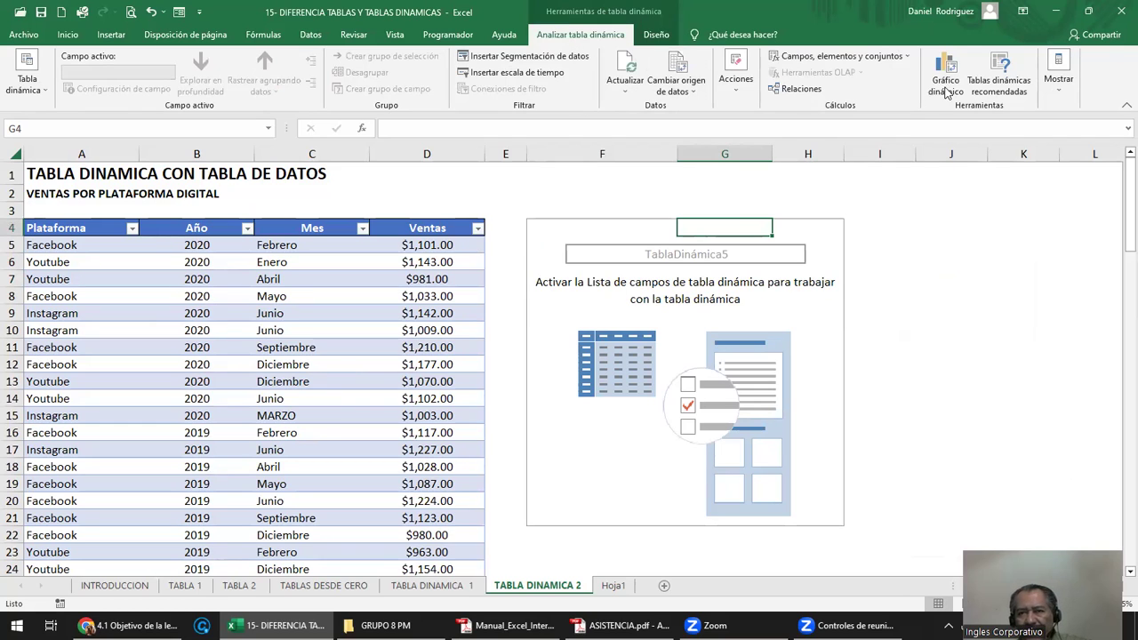
pyautogui.click(1057, 88)
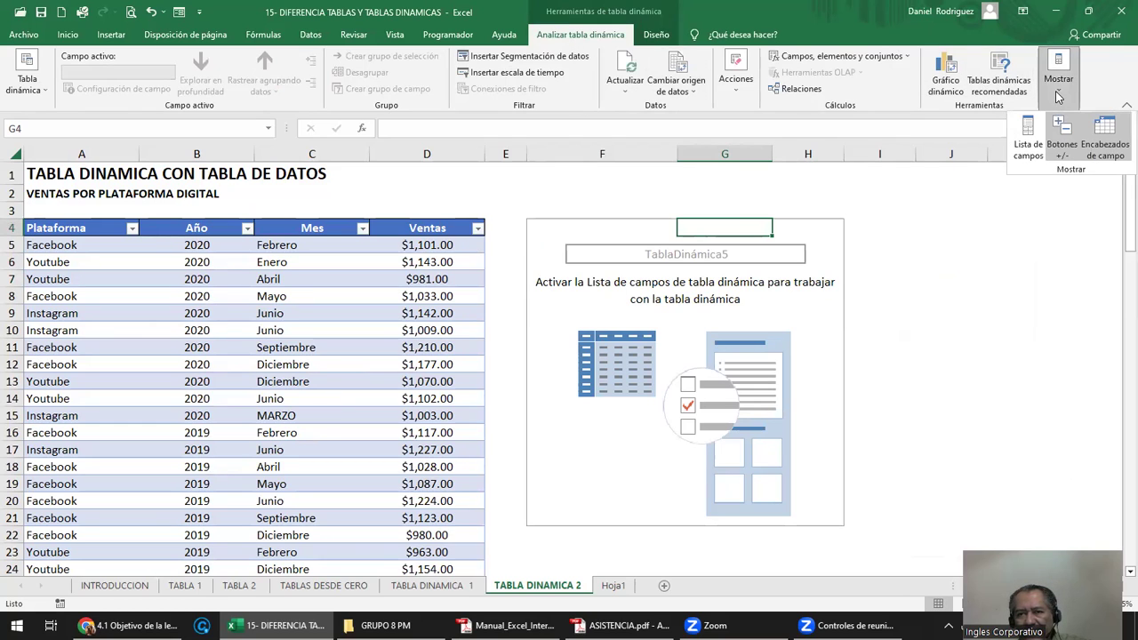
pyautogui.click(1027, 145)
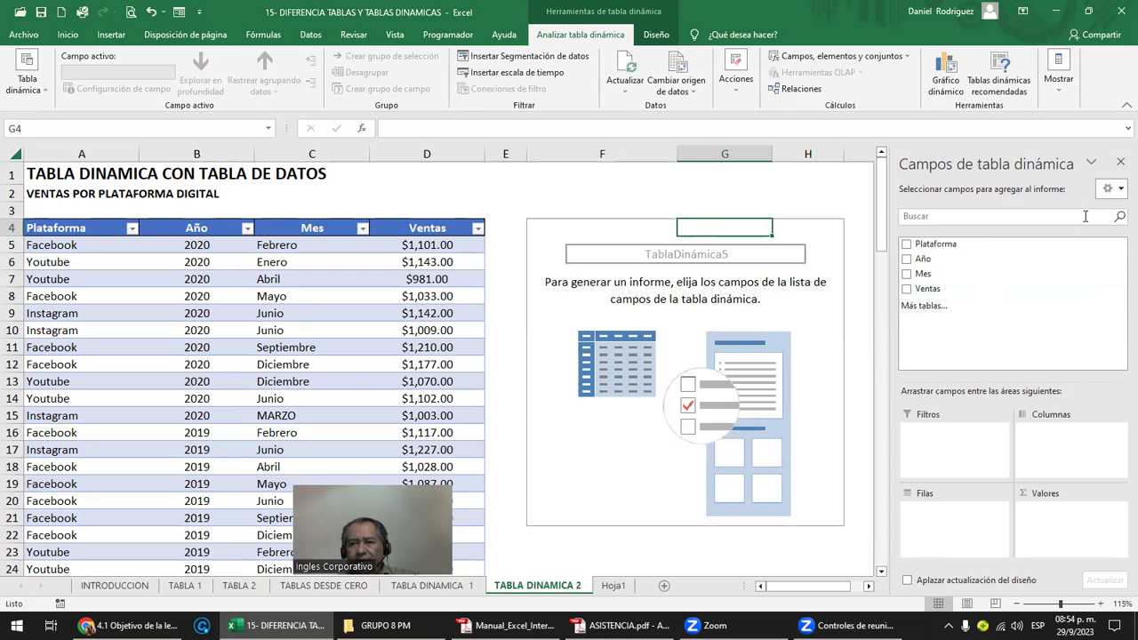
pyautogui.click(1118, 191)
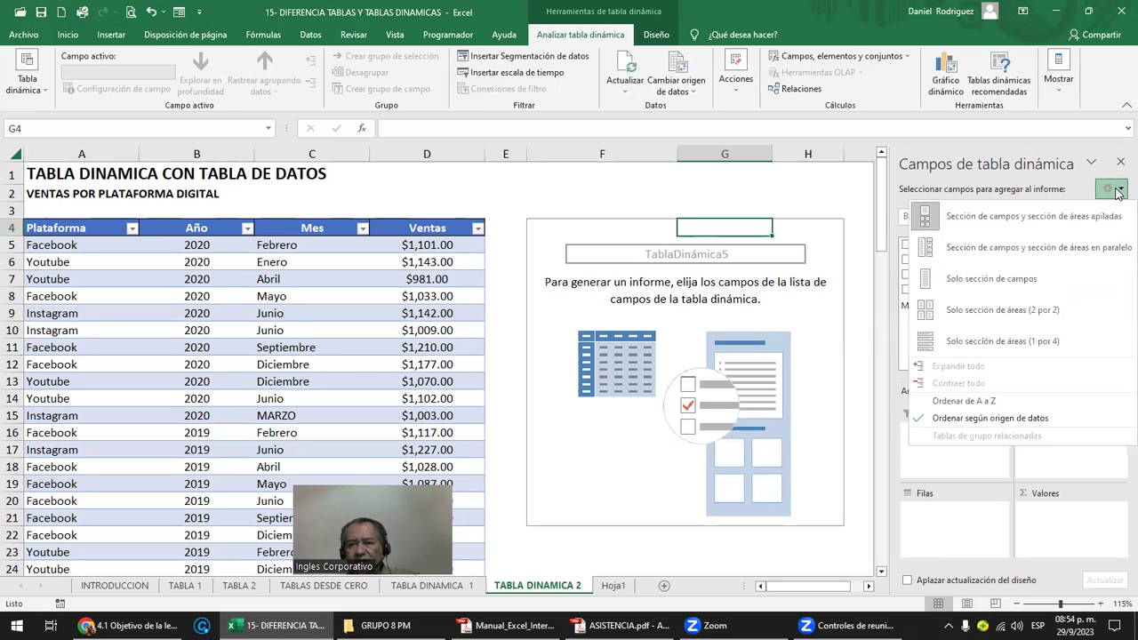
pyautogui.click(976, 247)
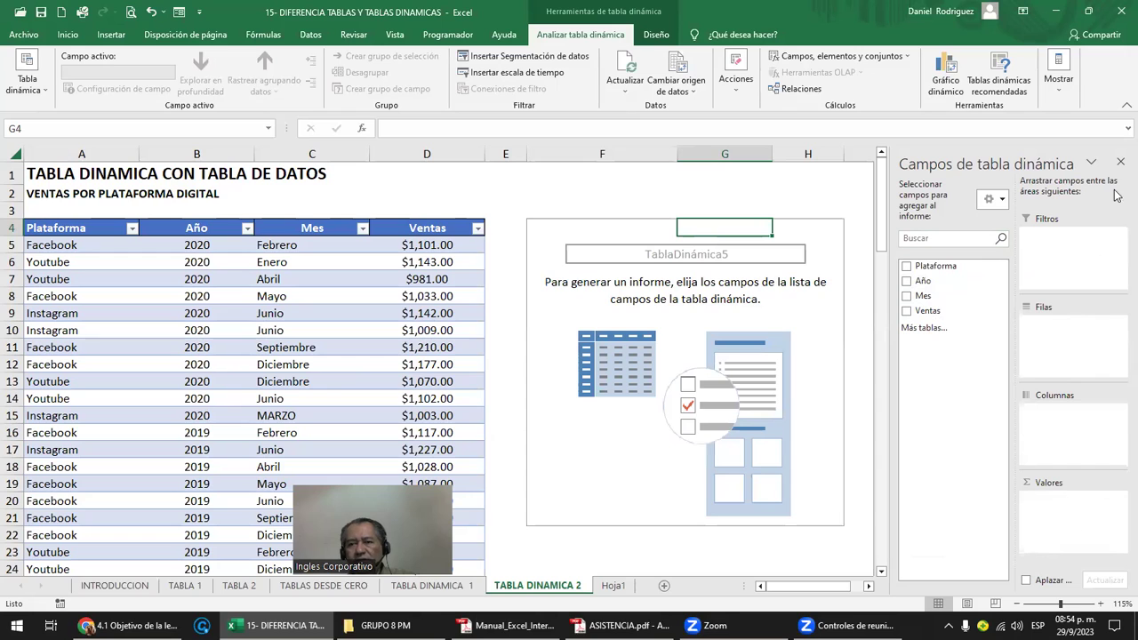
pyautogui.click(994, 199)
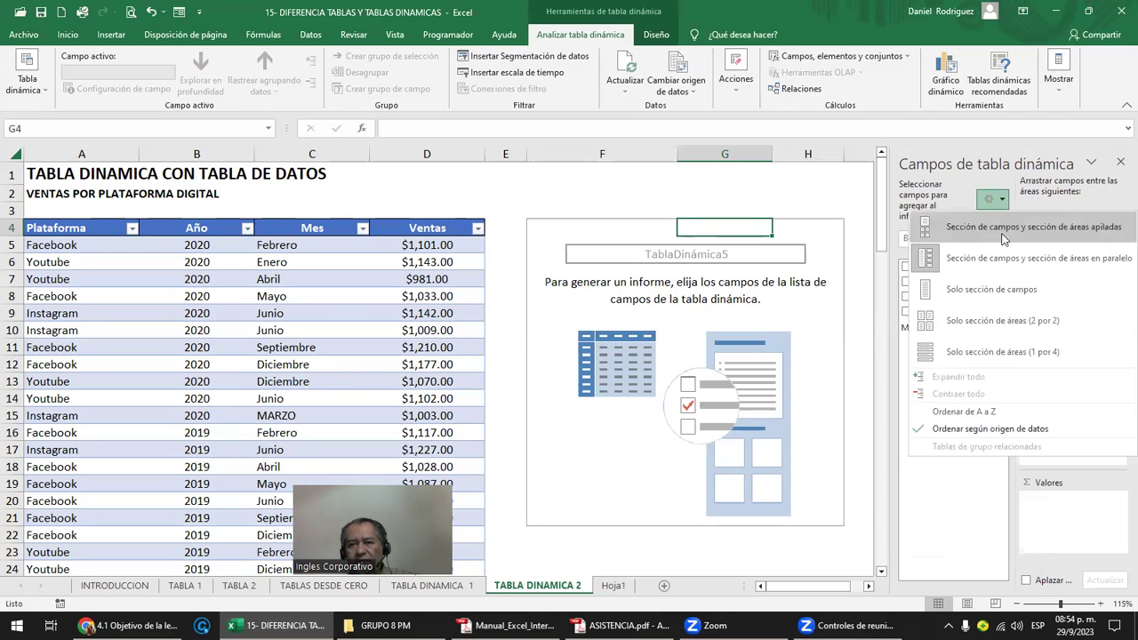
pyautogui.click(989, 323)
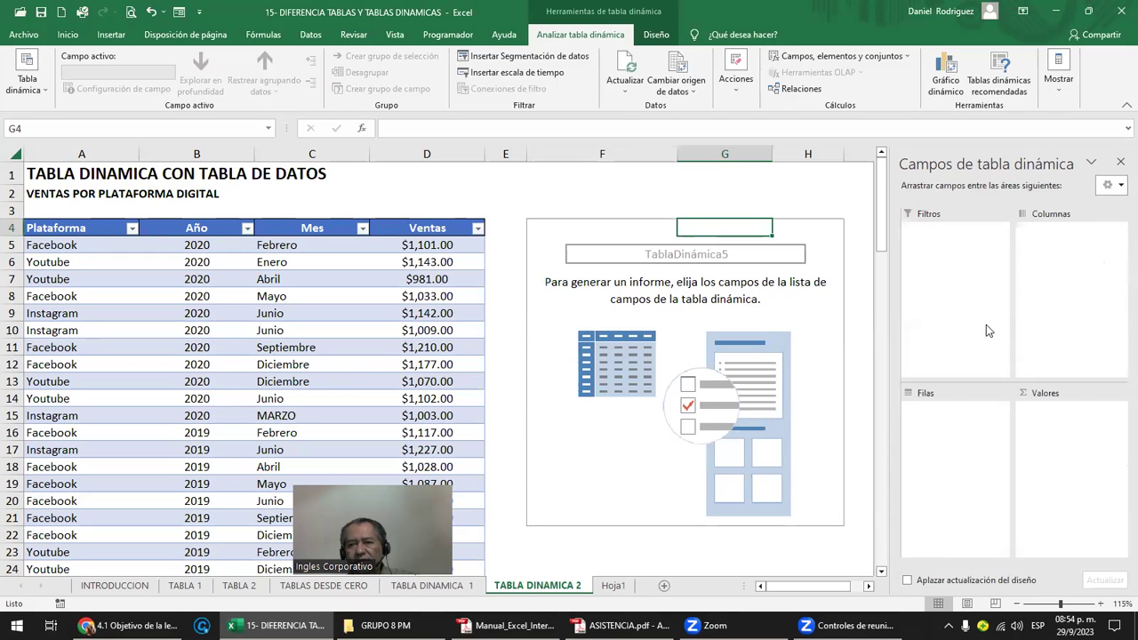
pyautogui.click(1112, 185)
pyautogui.click(982, 215)
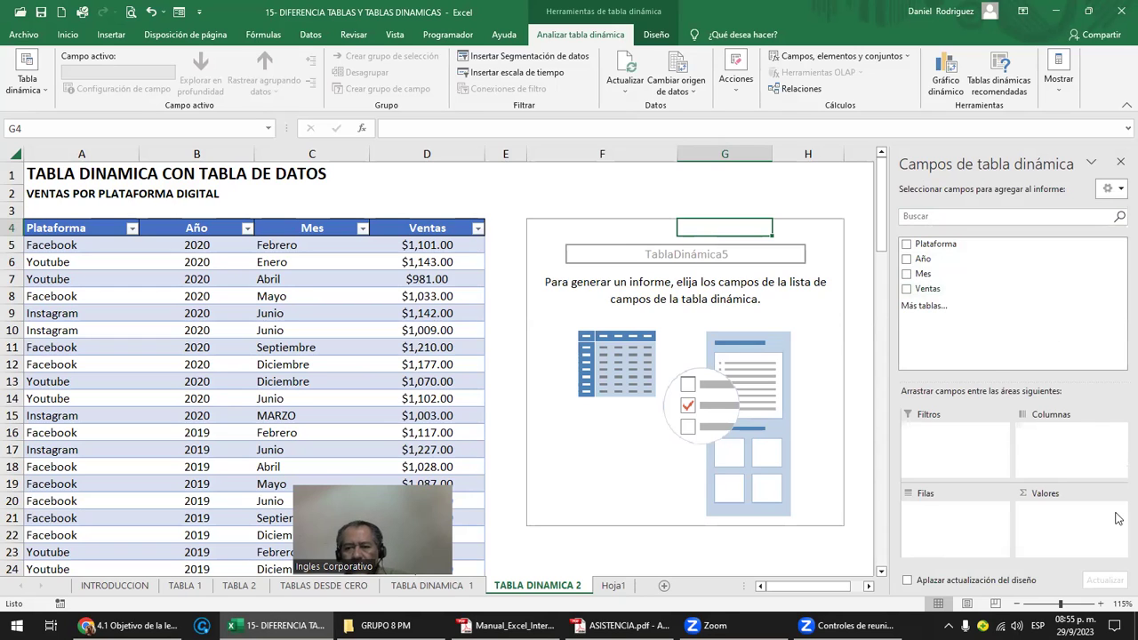
pyautogui.moveTo(1013, 243)
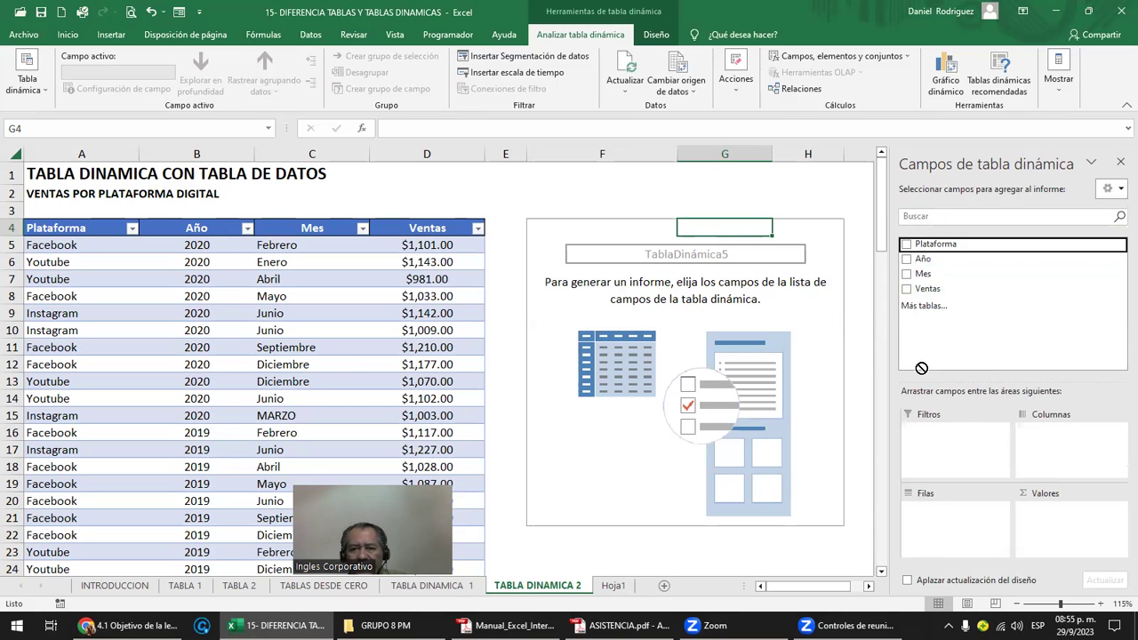
# - Build the pivot with Plataforma in rows, Suma de Ventas in values and Año as filter
pyautogui.moveTo(925, 249); pyautogui.dragTo(943, 527)
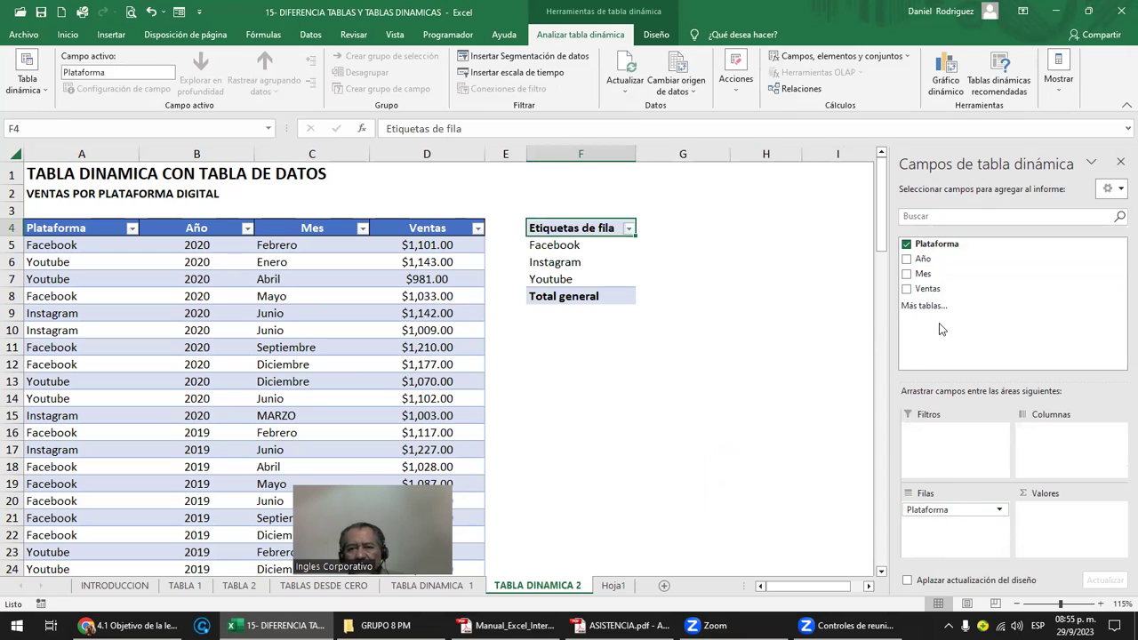
pyautogui.moveTo(1014, 289)
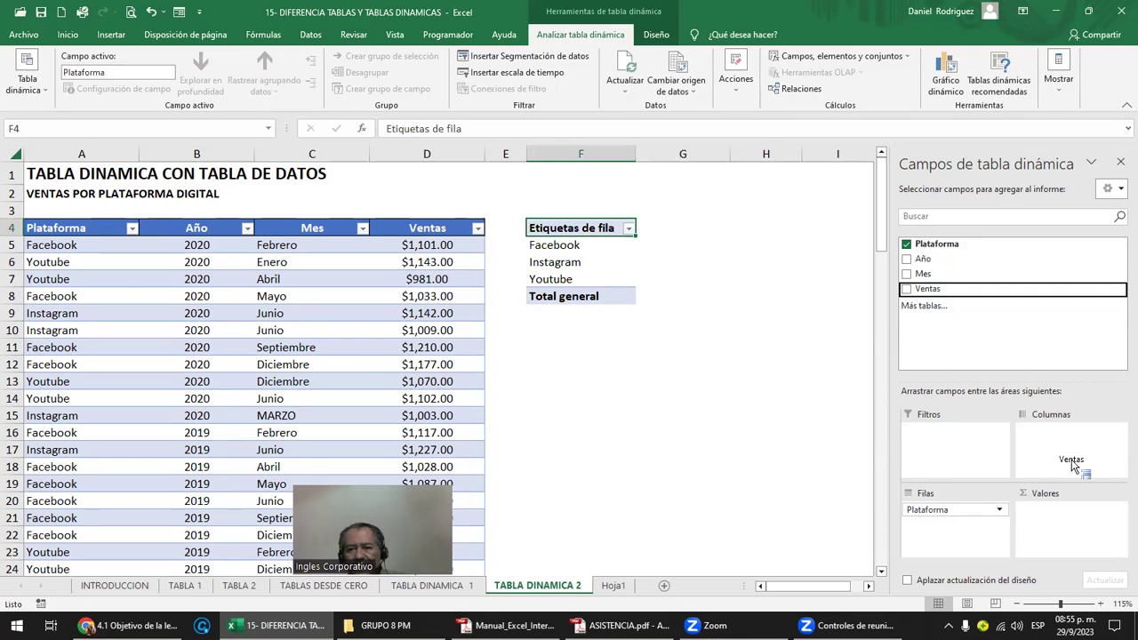
pyautogui.moveTo(927, 289); pyautogui.dragTo(1081, 526)
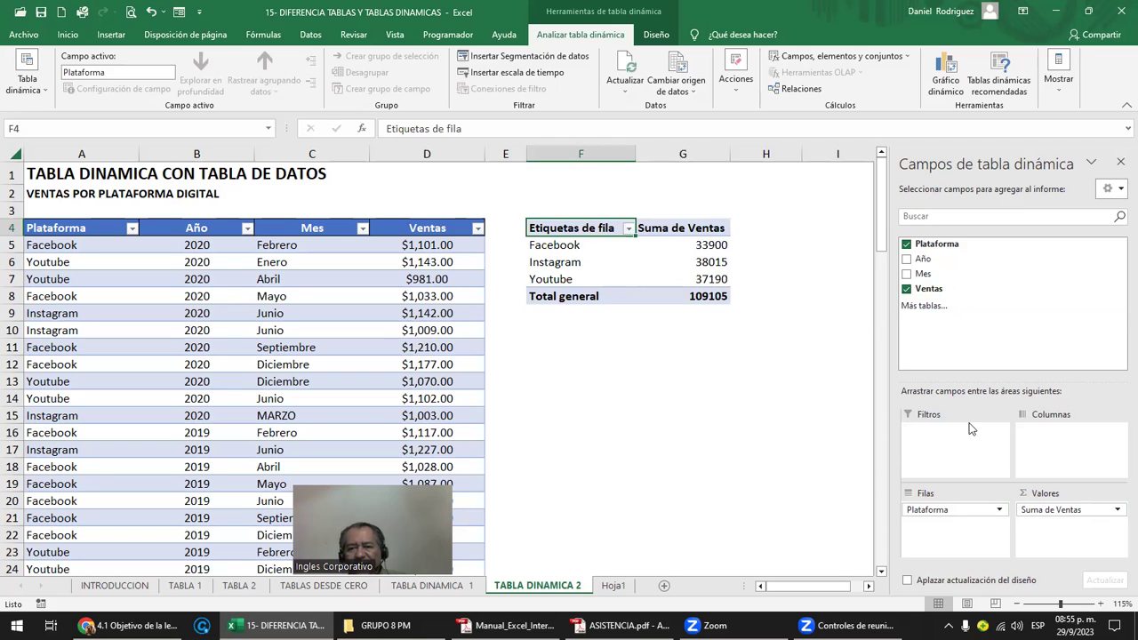
pyautogui.moveTo(923, 259)
pyautogui.moveTo(919, 264); pyautogui.dragTo(950, 442)
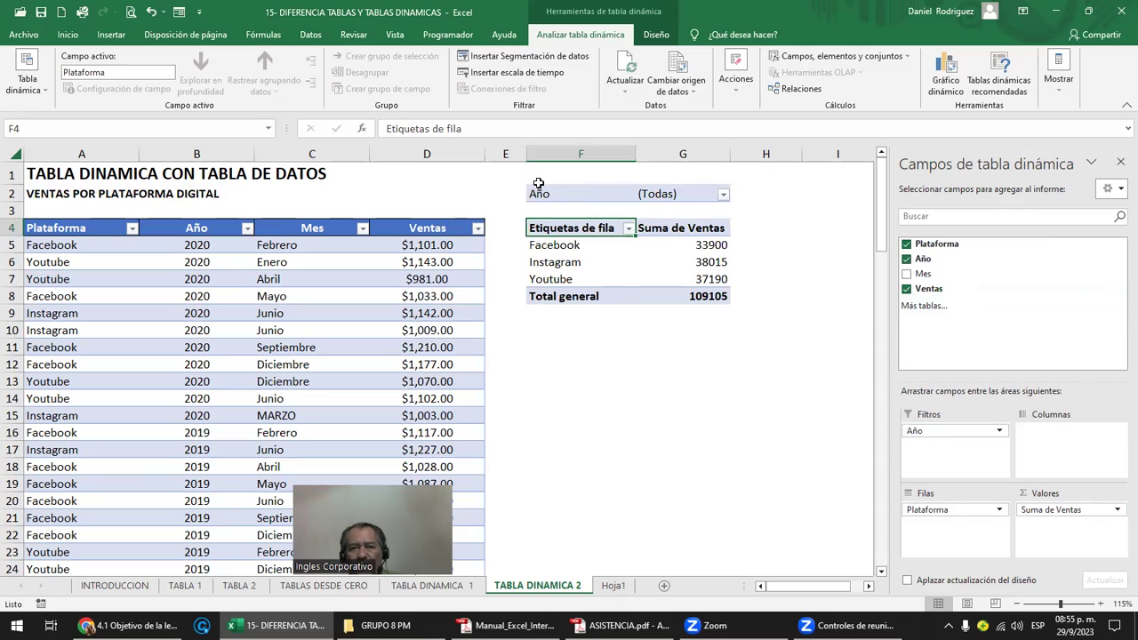
# - Remove the Año filter so the pivot simply sums Ventas per Plataforma, totalling 109105
pyautogui.moveTo(537, 174); pyautogui.dragTo(737, 309)
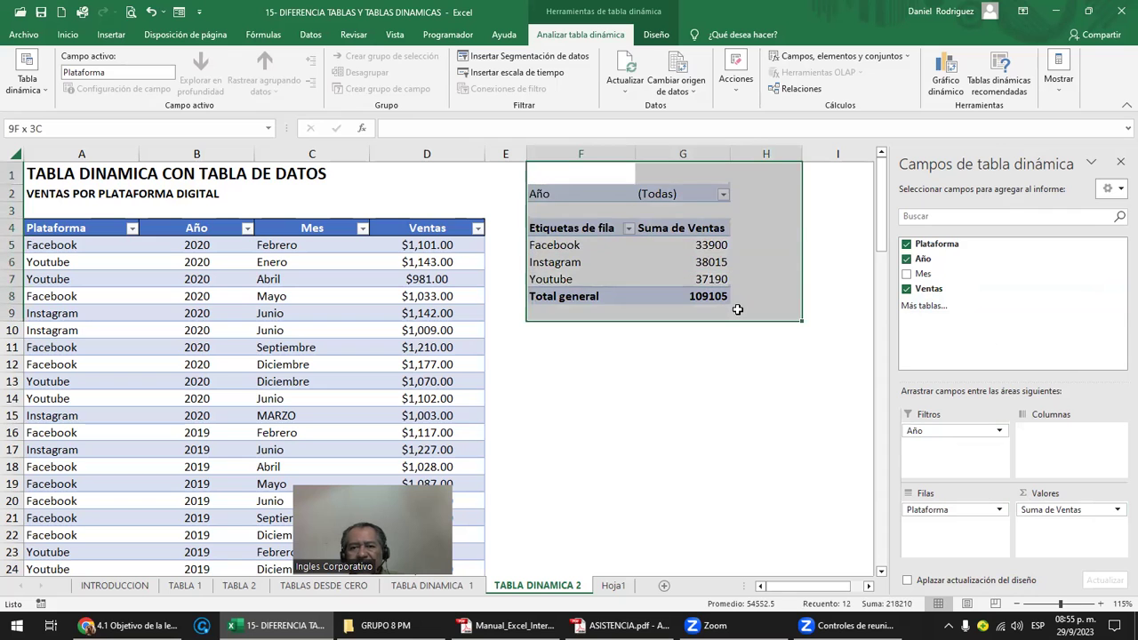
pyautogui.click(595, 196)
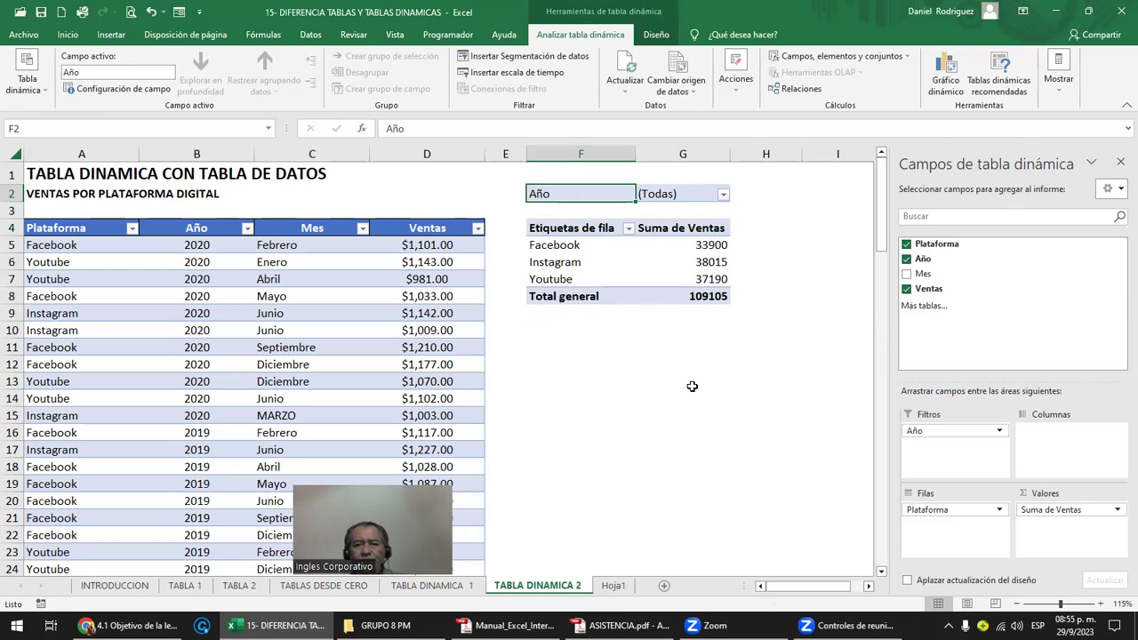
pyautogui.click(946, 433)
pyautogui.click(946, 433)
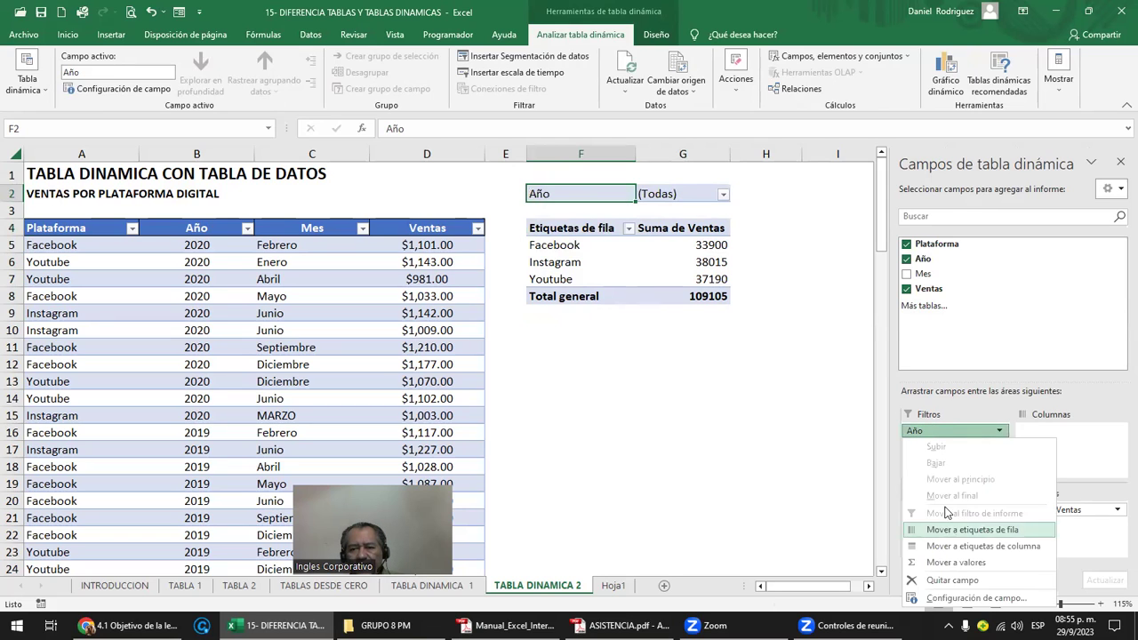
pyautogui.click(941, 580)
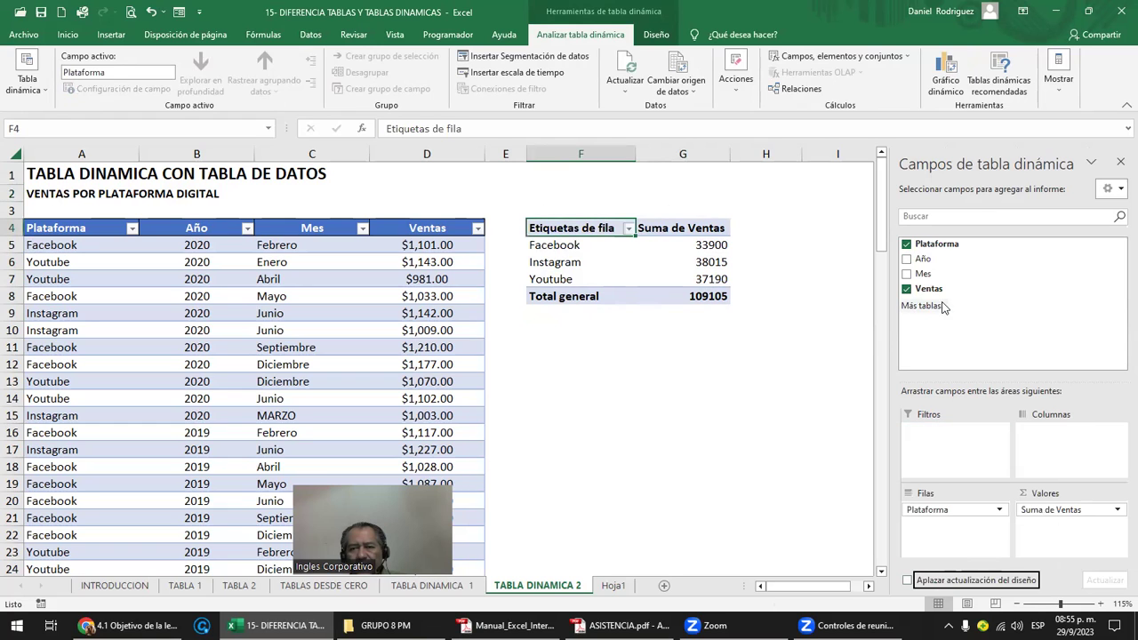
pyautogui.moveTo(923, 258)
pyautogui.mouseDown()
pyautogui.moveTo(959, 453)
pyautogui.moveTo(965, 321)
pyautogui.mouseUp()
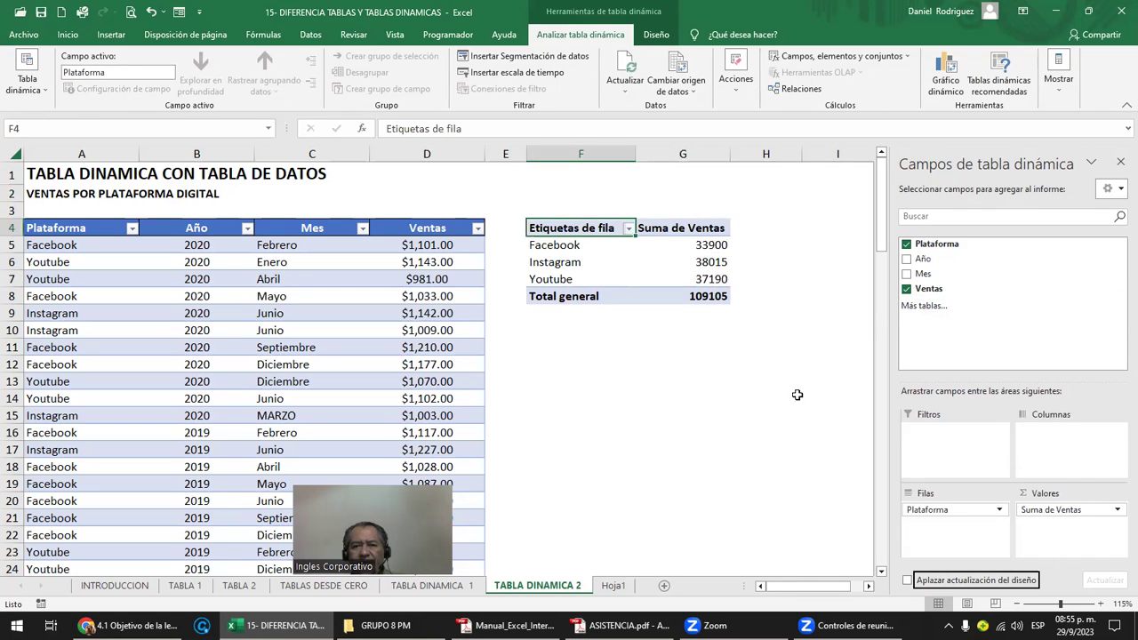
pyautogui.click(557, 400)
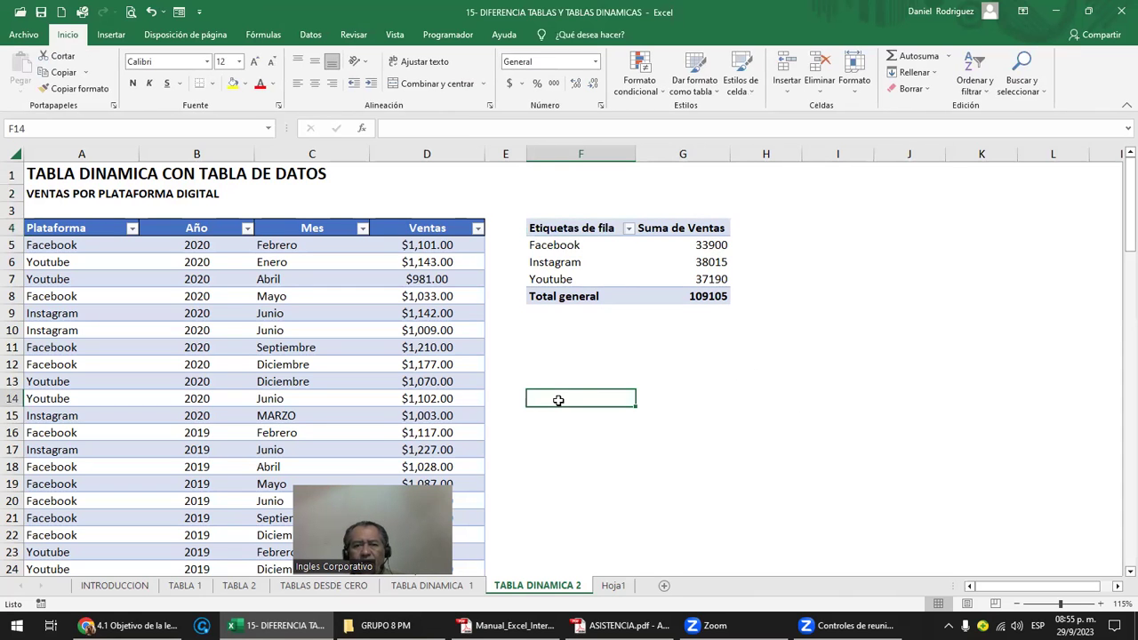
# - Begin a pivot table from a table or range below the first pivot, then cancel it
pyautogui.moveTo(545, 313); pyautogui.dragTo(542, 391)
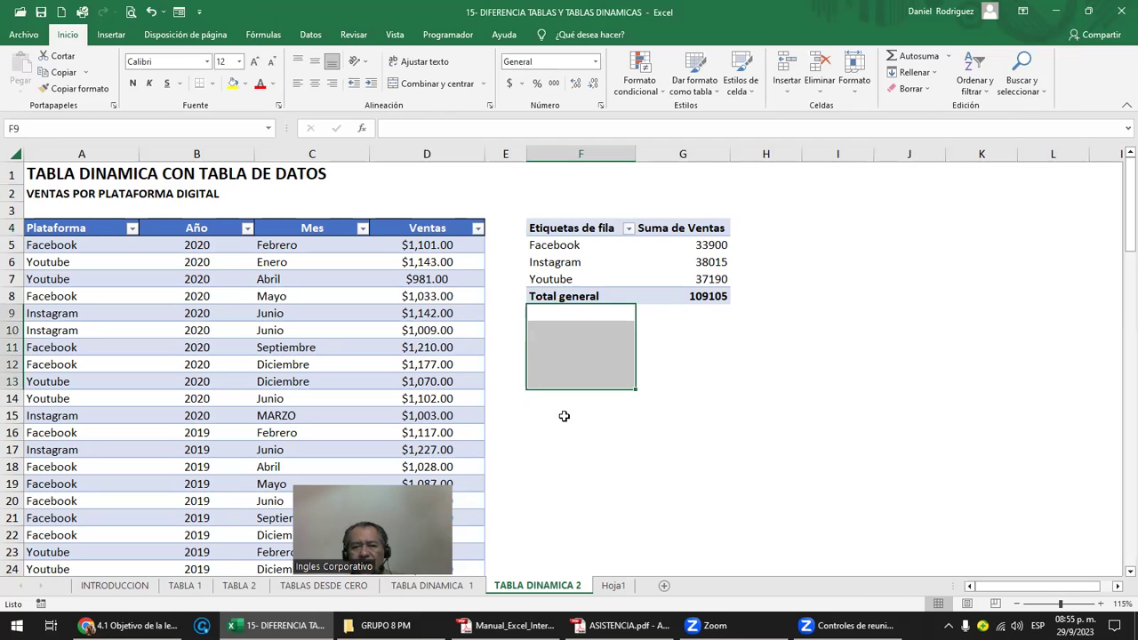
pyautogui.click(564, 415)
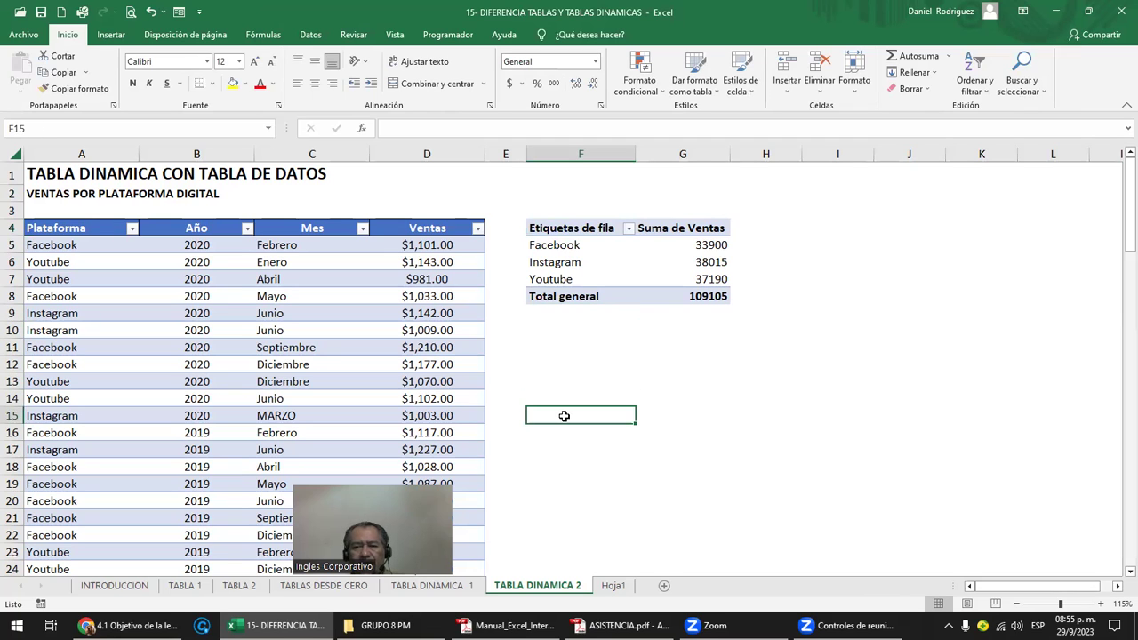
pyautogui.click(111, 34)
pyautogui.click(28, 89)
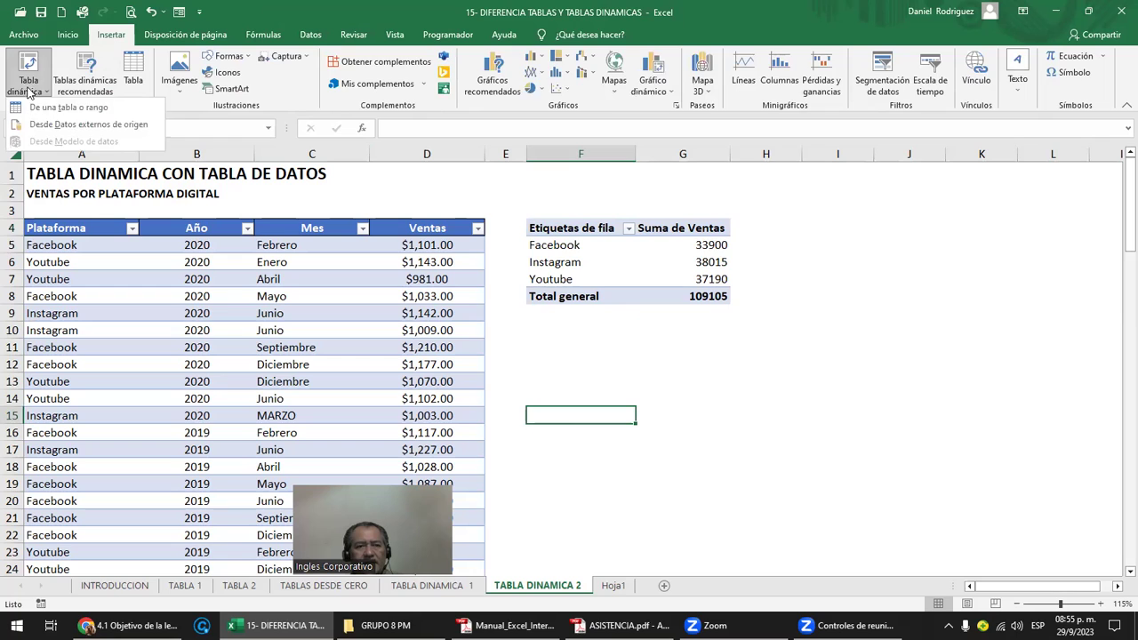
pyautogui.click(54, 103)
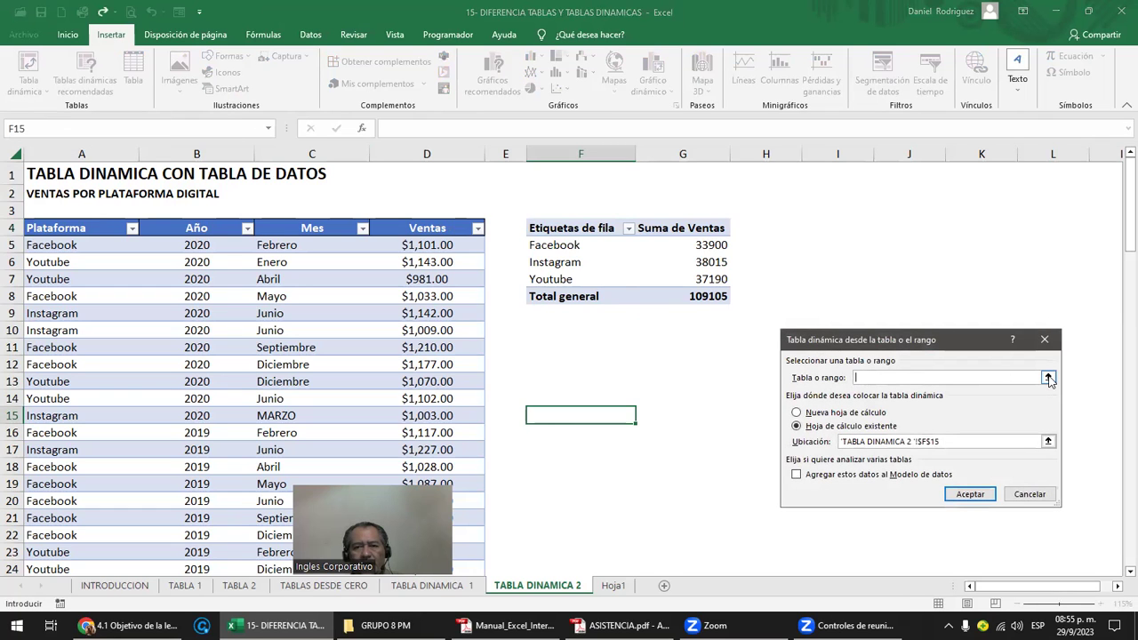
pyautogui.write('T')
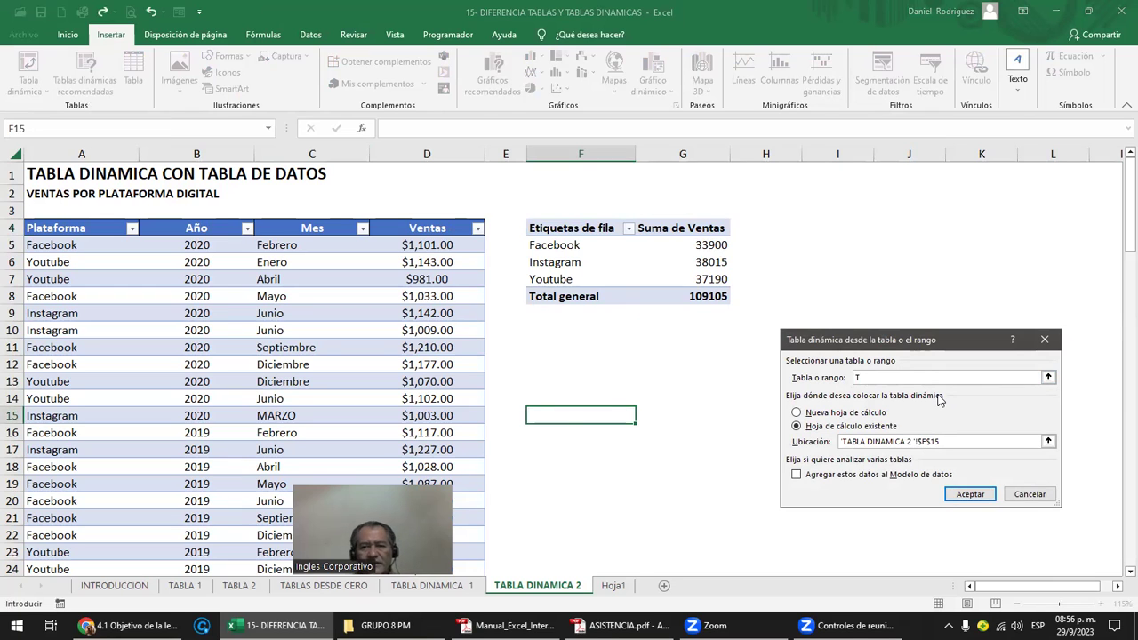
pyautogui.press('Escape')
# - Create an empty pivot from the sales table at cell F14 on the existing sheet
pyautogui.click(435, 230)
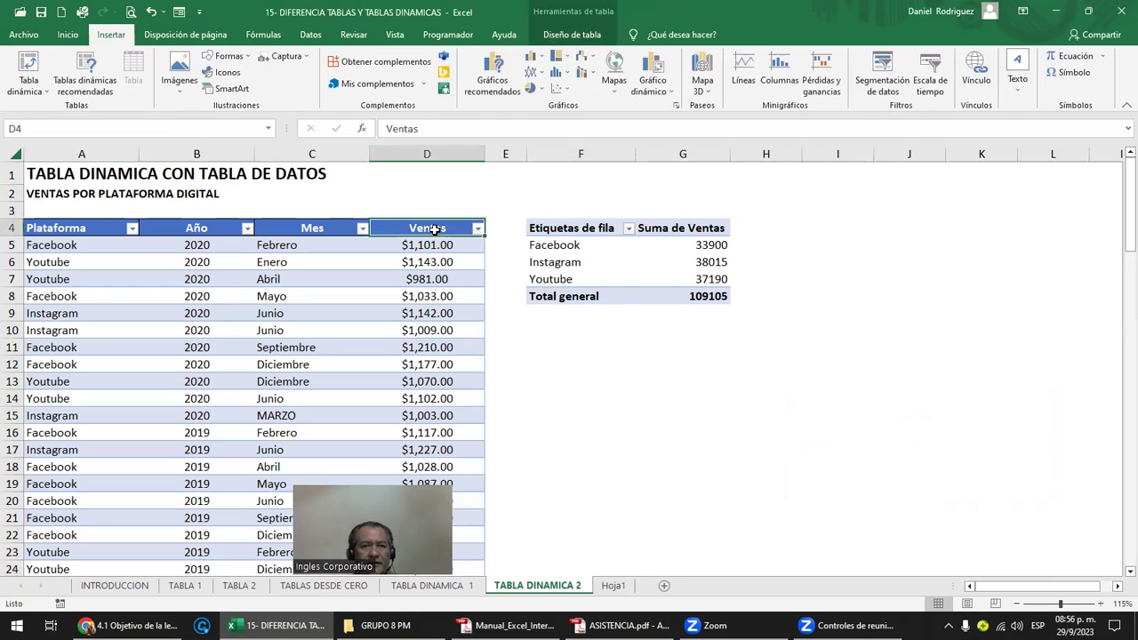
pyautogui.click(34, 89)
pyautogui.click(852, 427)
pyautogui.click(551, 325)
pyautogui.click(970, 495)
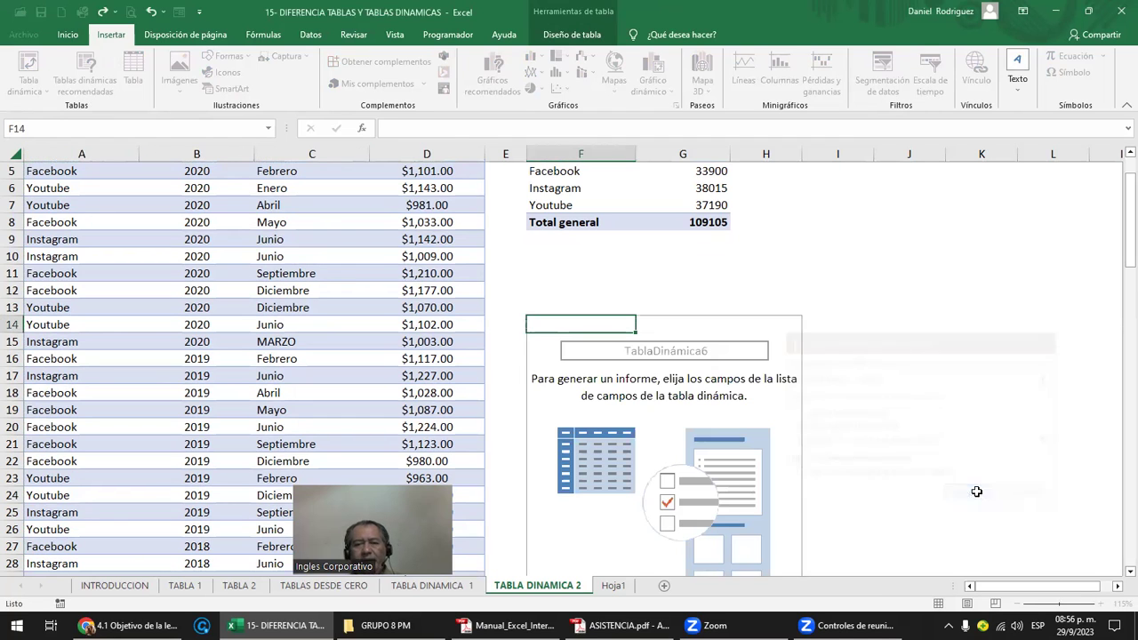
pyautogui.moveTo(925, 259)
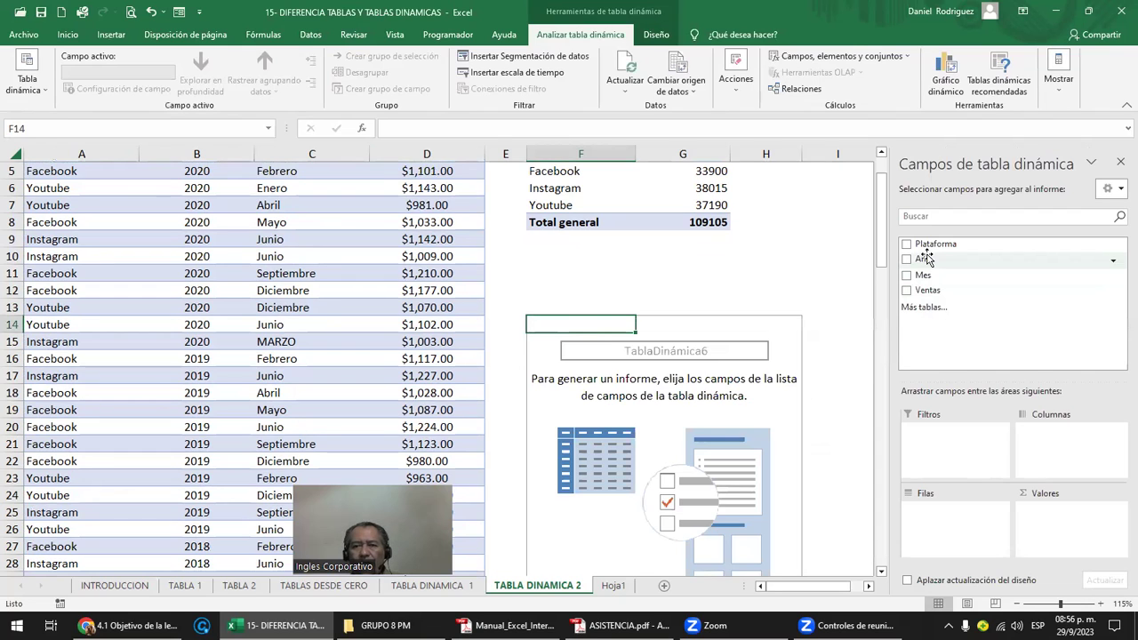
# - Put Plataforma in Filtros, Año in Filas and Ventas in Valores, giving 2018–2020 totals of 109105
pyautogui.moveTo(926, 258); pyautogui.dragTo(944, 449)
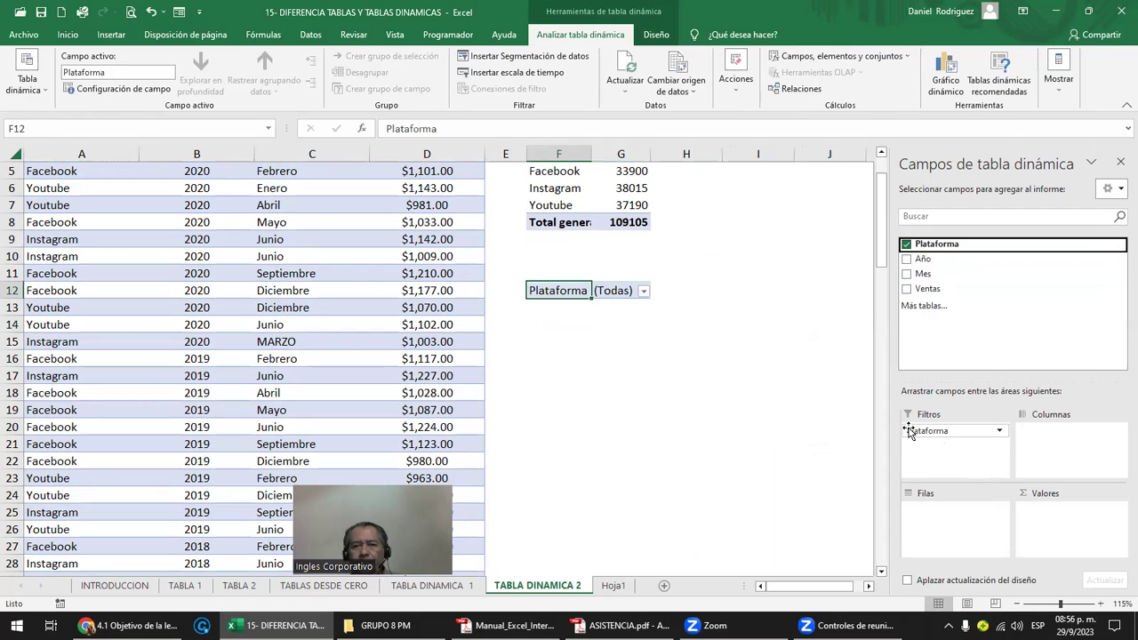
pyautogui.click(644, 292)
pyautogui.press('Escape')
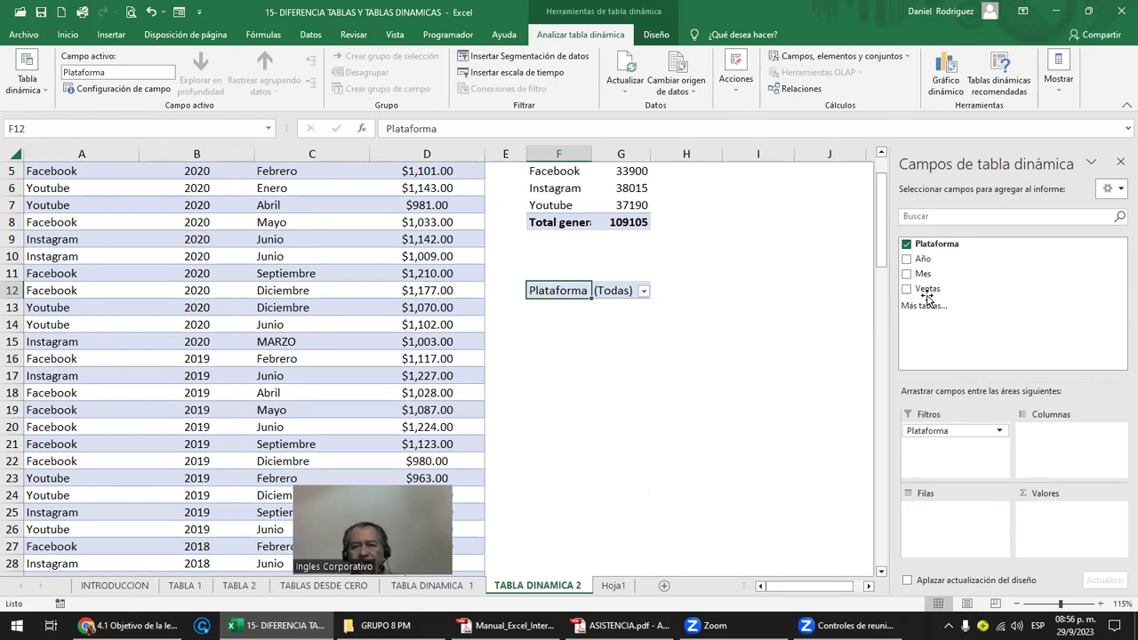
pyautogui.moveTo(926, 259); pyautogui.dragTo(951, 526)
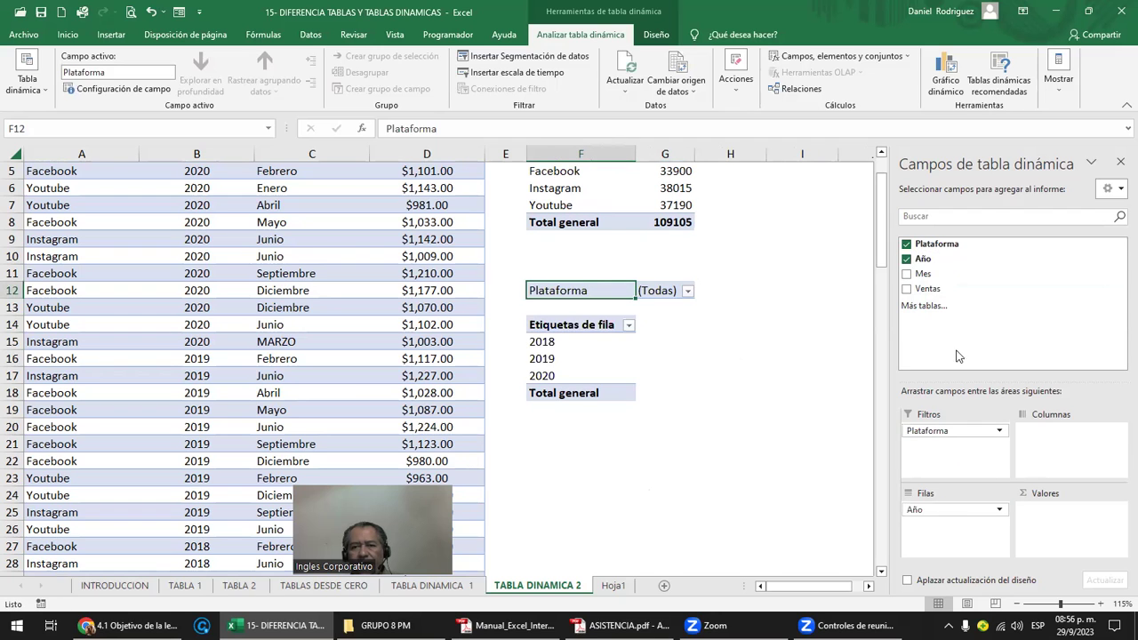
pyautogui.moveTo(927, 289); pyautogui.dragTo(1070, 531)
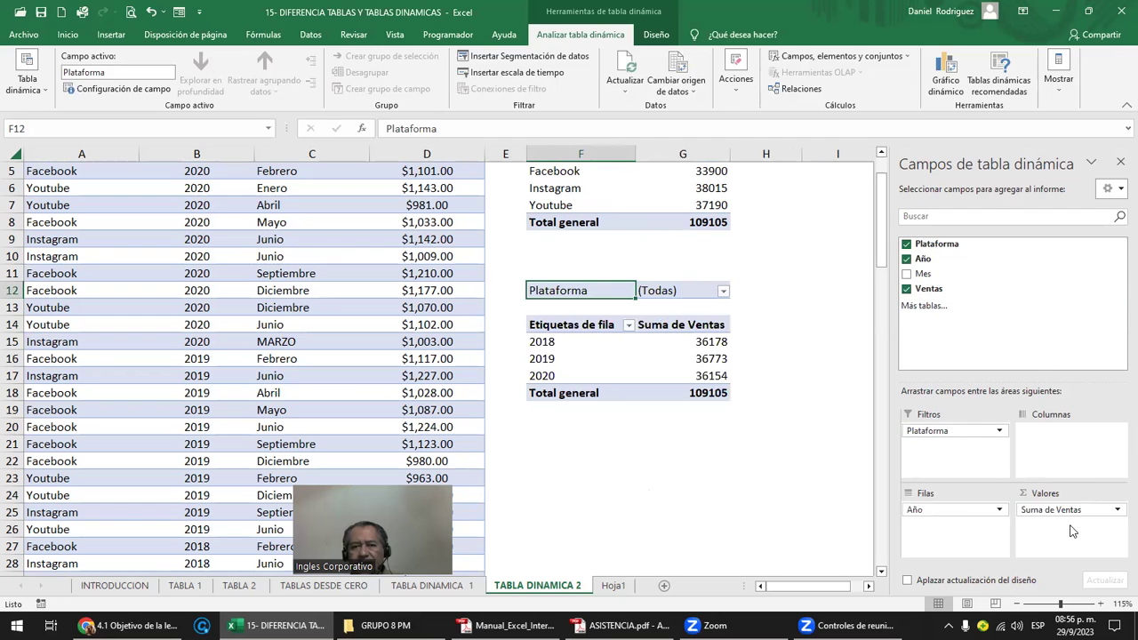
pyautogui.click(793, 425)
pyautogui.scroll(2, 793, 425)
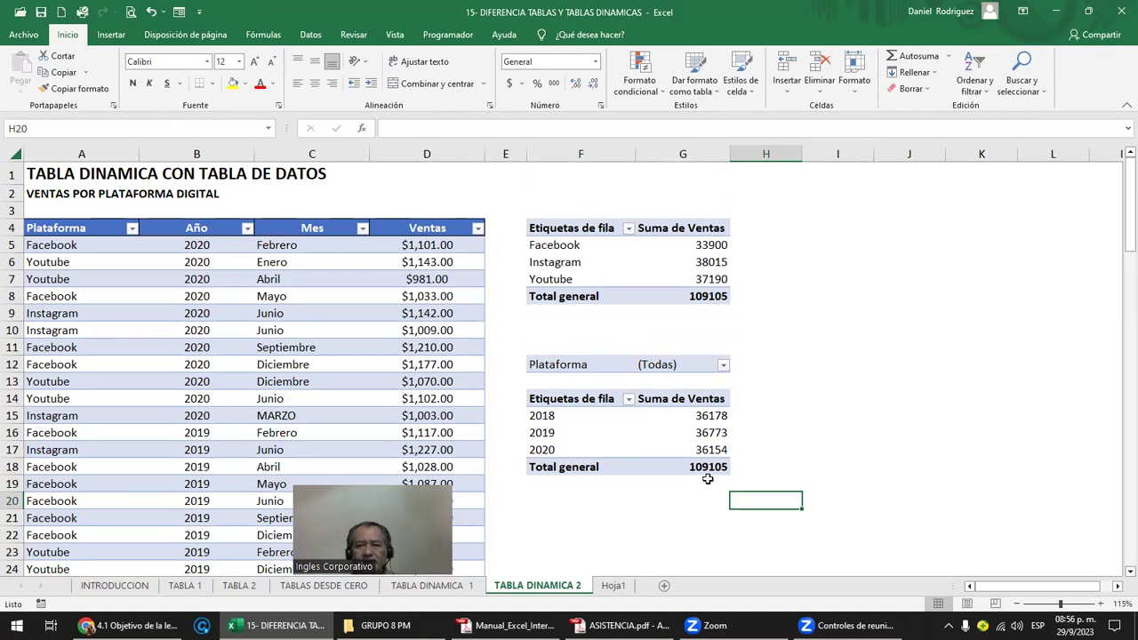
pyautogui.click(724, 365)
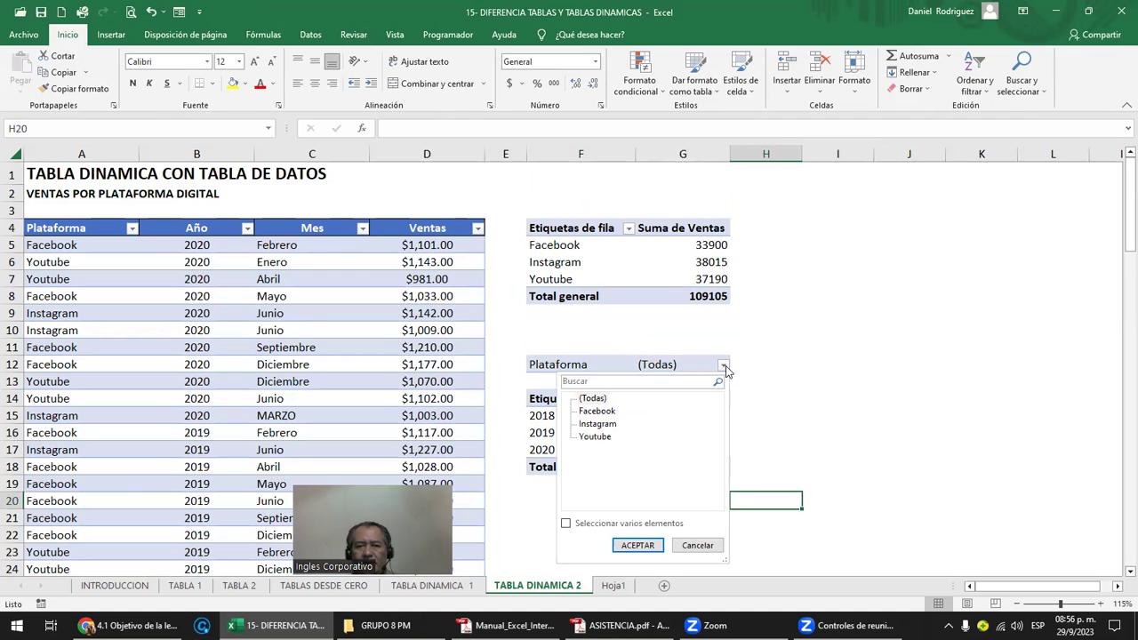
pyautogui.click(597, 411)
pyautogui.click(638, 545)
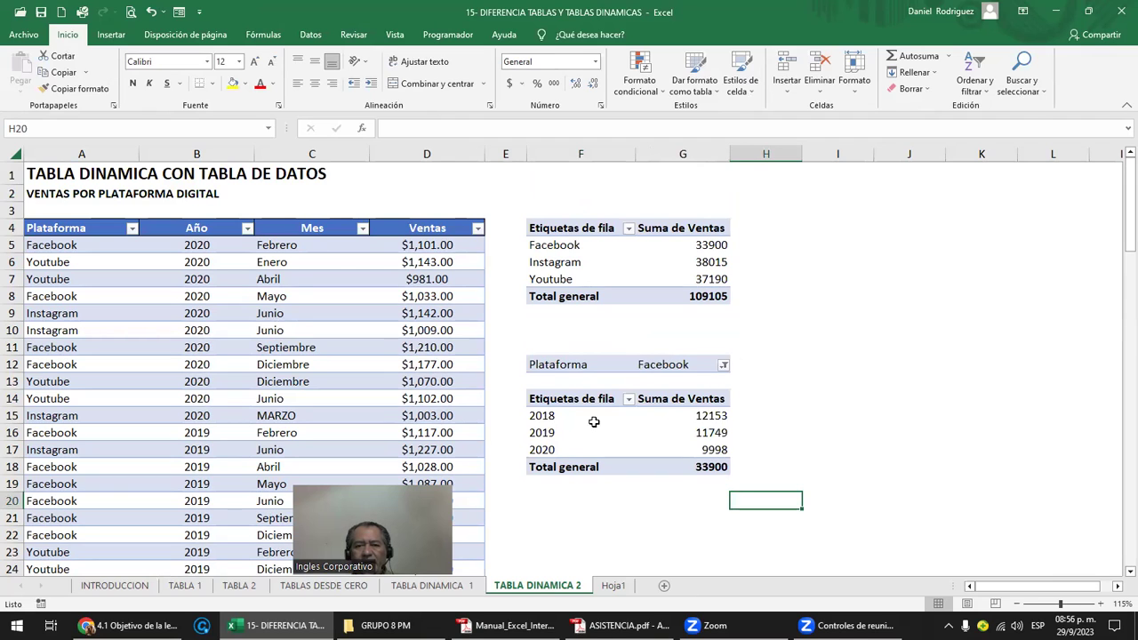
pyautogui.click(723, 365)
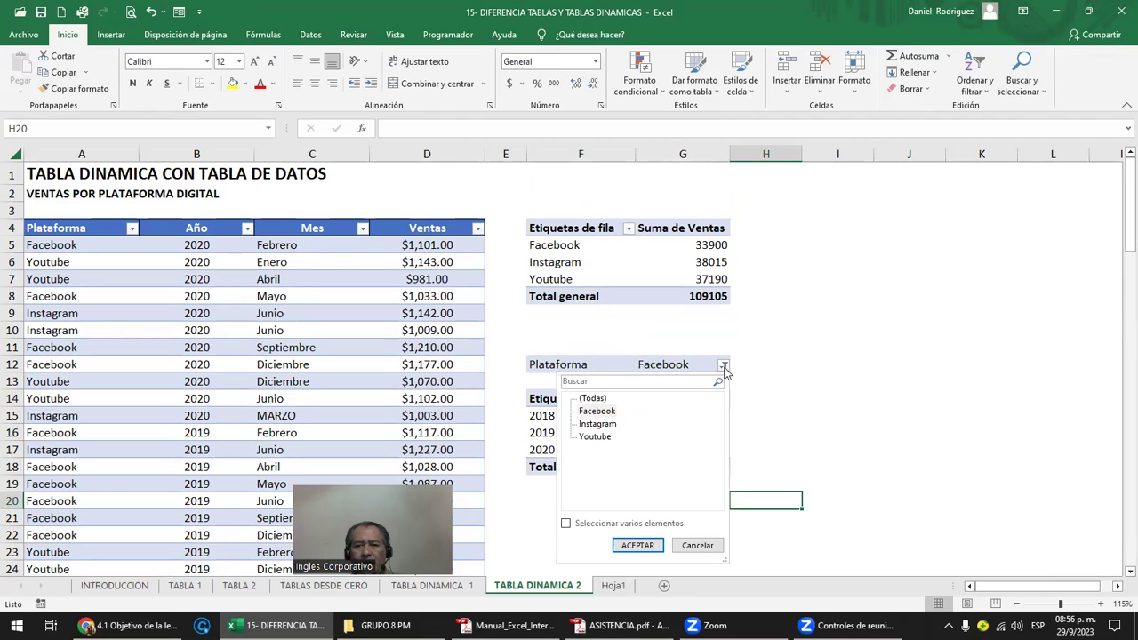
pyautogui.click(565, 524)
pyautogui.click(582, 399)
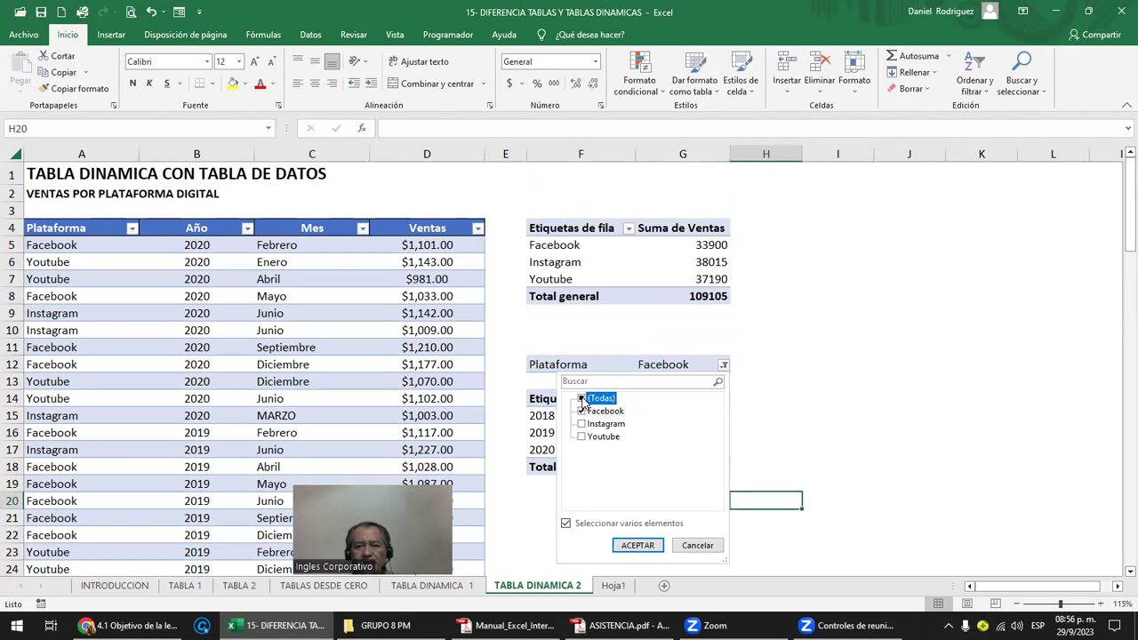
pyautogui.click(643, 546)
pyautogui.click(818, 428)
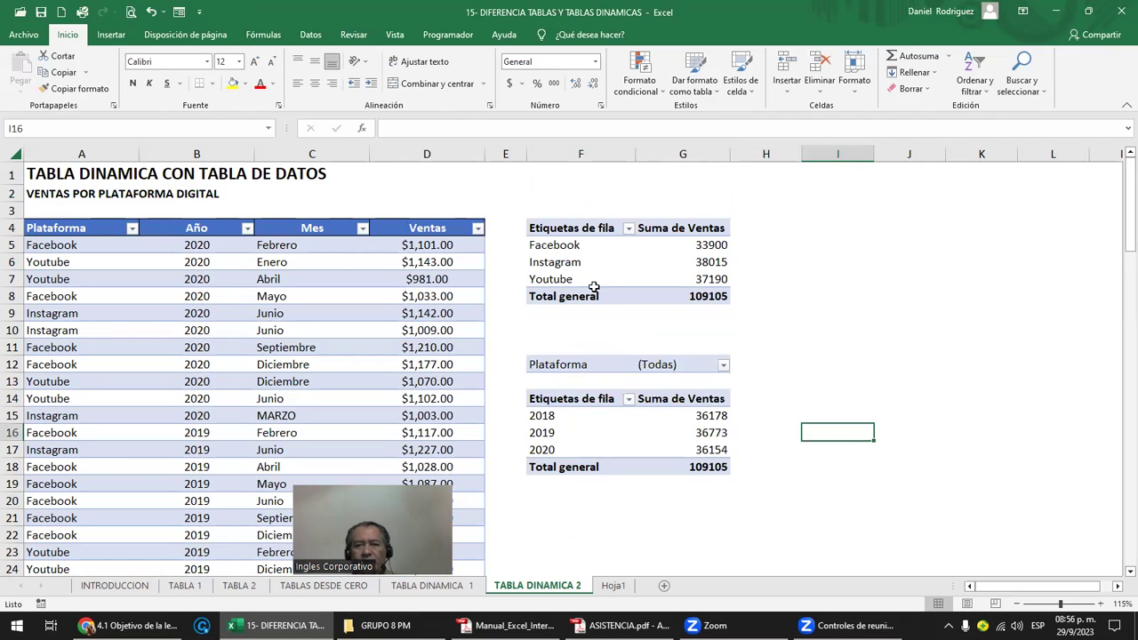
pyautogui.moveTo(548, 194); pyautogui.dragTo(693, 296)
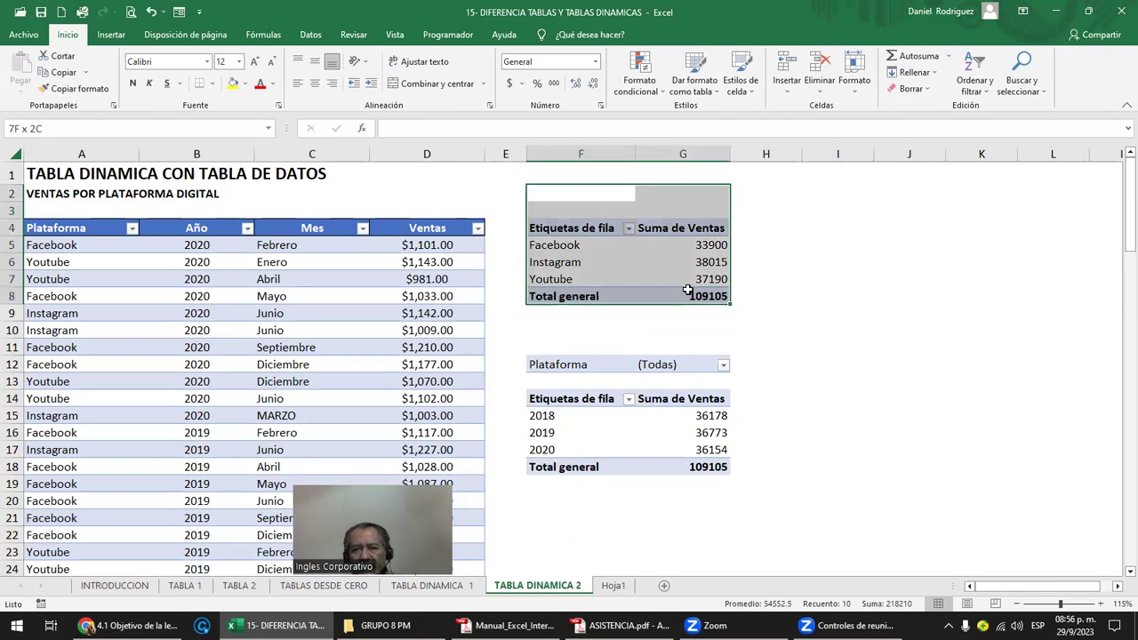
# - Select the first pivot and inspect its Suma de Ventas field options without changing anything
pyautogui.click(606, 331)
pyautogui.click(576, 229)
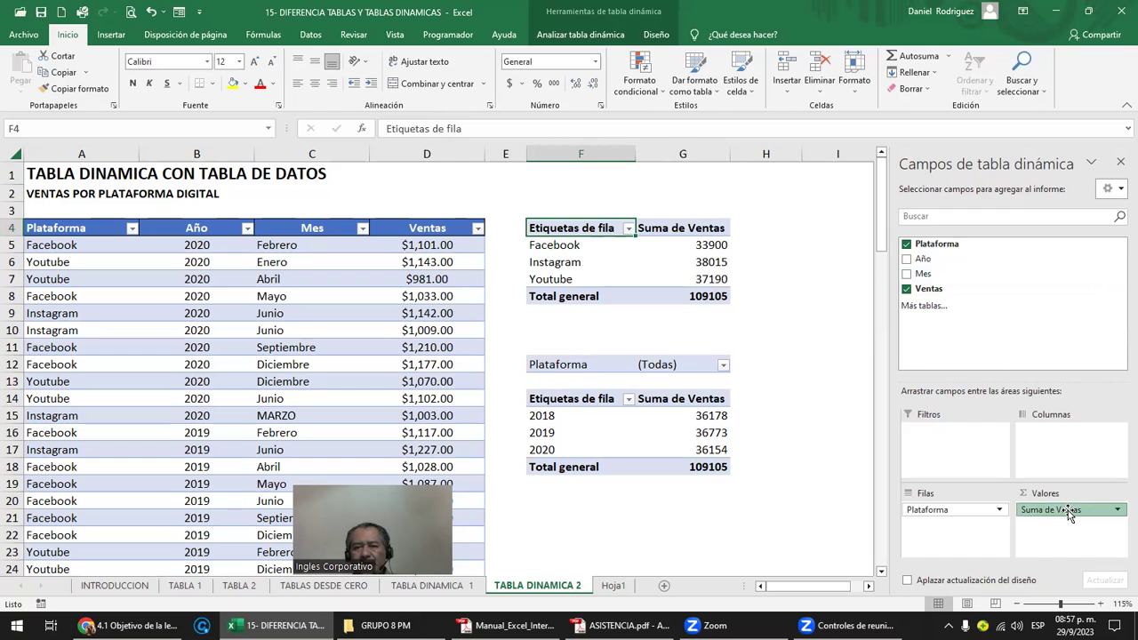
pyautogui.click(1070, 513)
pyautogui.click(1082, 545)
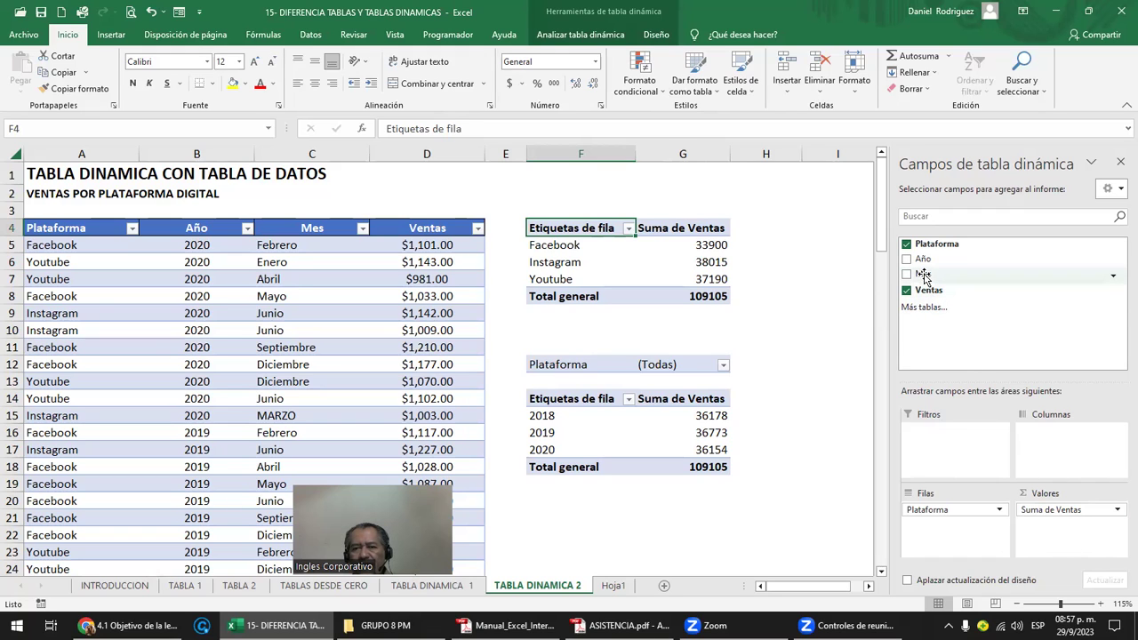
# - Try Mes as column labels in the first pivot, undo it, and select the second pivot
pyautogui.moveTo(925, 276); pyautogui.dragTo(1060, 451)
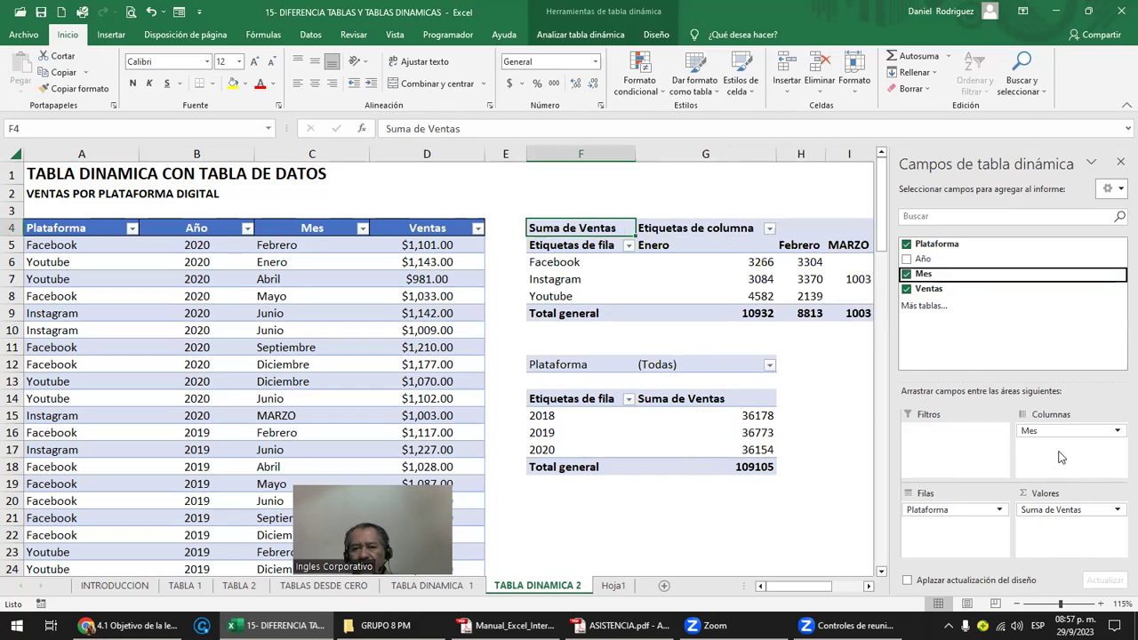
pyautogui.click(817, 378)
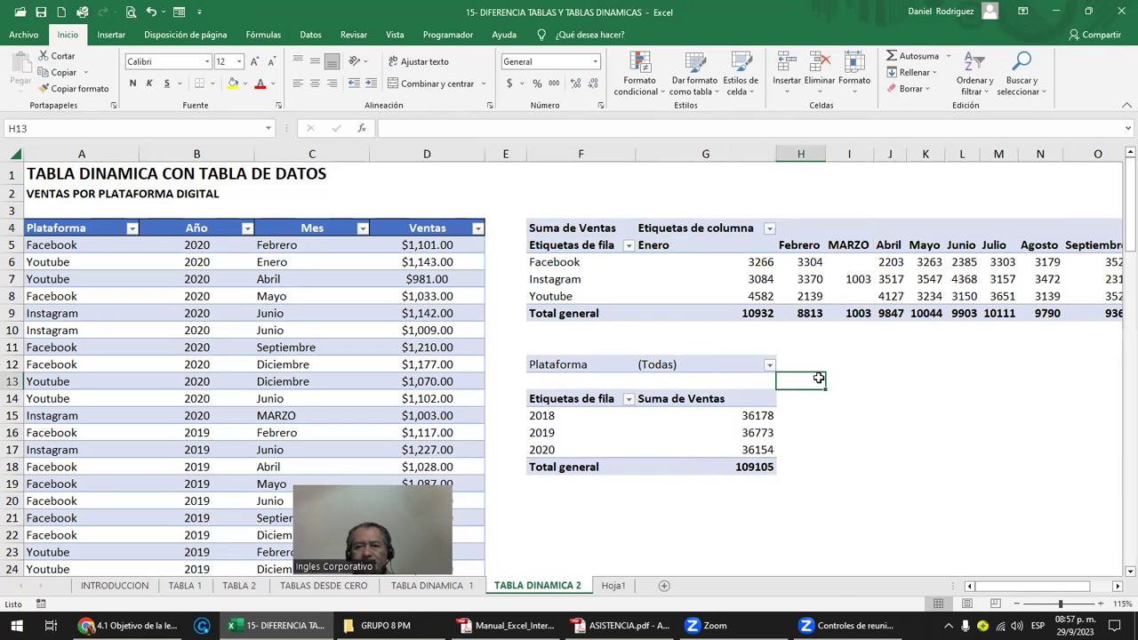
pyautogui.press('Right')
pyautogui.press('Right')
pyautogui.press('Right')
pyautogui.press('Right')
pyautogui.press('Right')
pyautogui.press('Right')
pyautogui.press('Right')
pyautogui.press('Right')
pyautogui.press('Right')
pyautogui.press('Right')
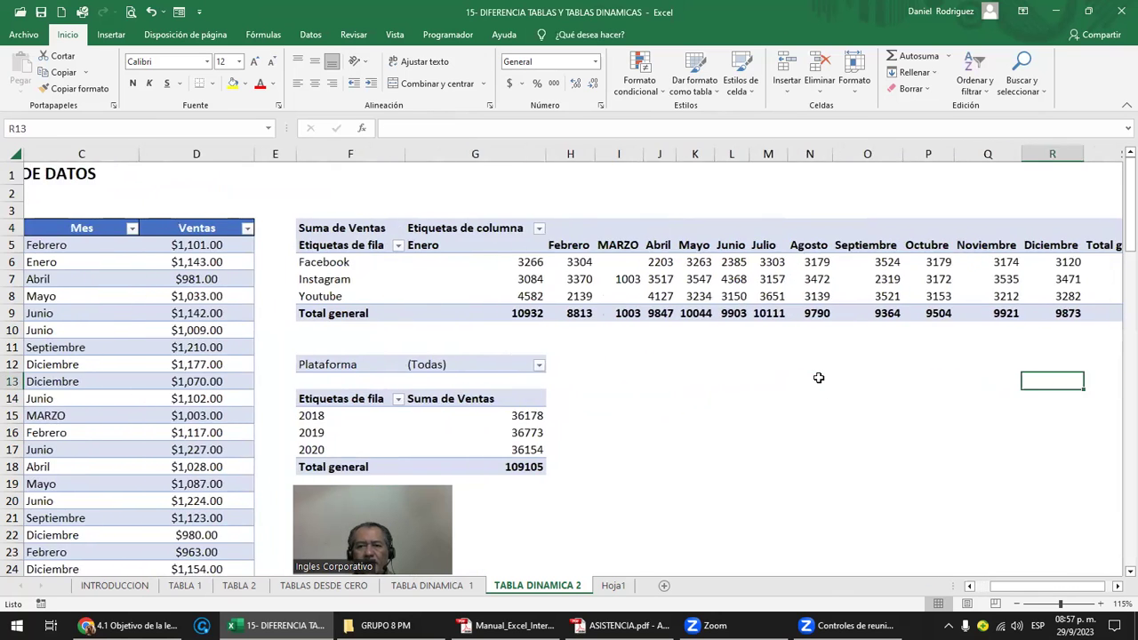
pyautogui.press('Right')
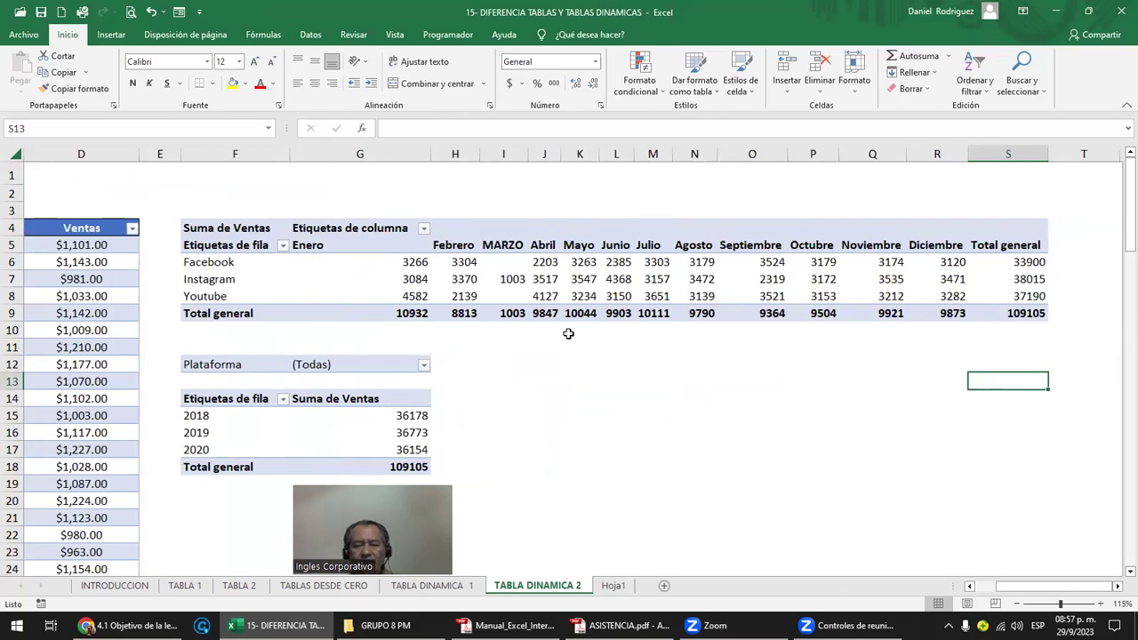
pyautogui.hotkey('ctrl', 'z')
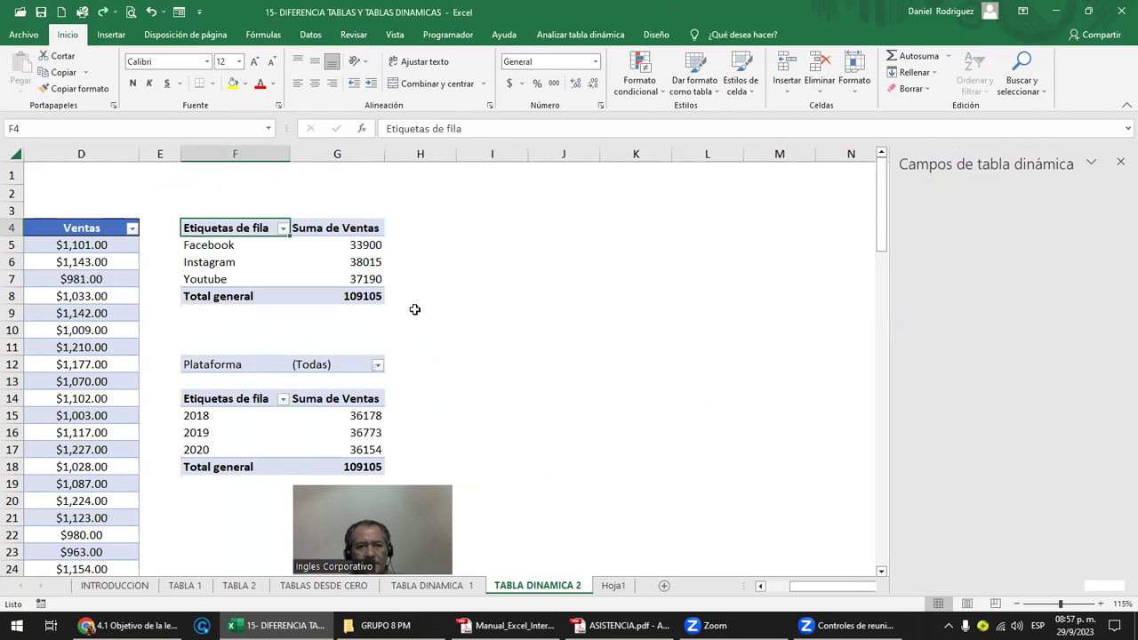
pyautogui.click(234, 397)
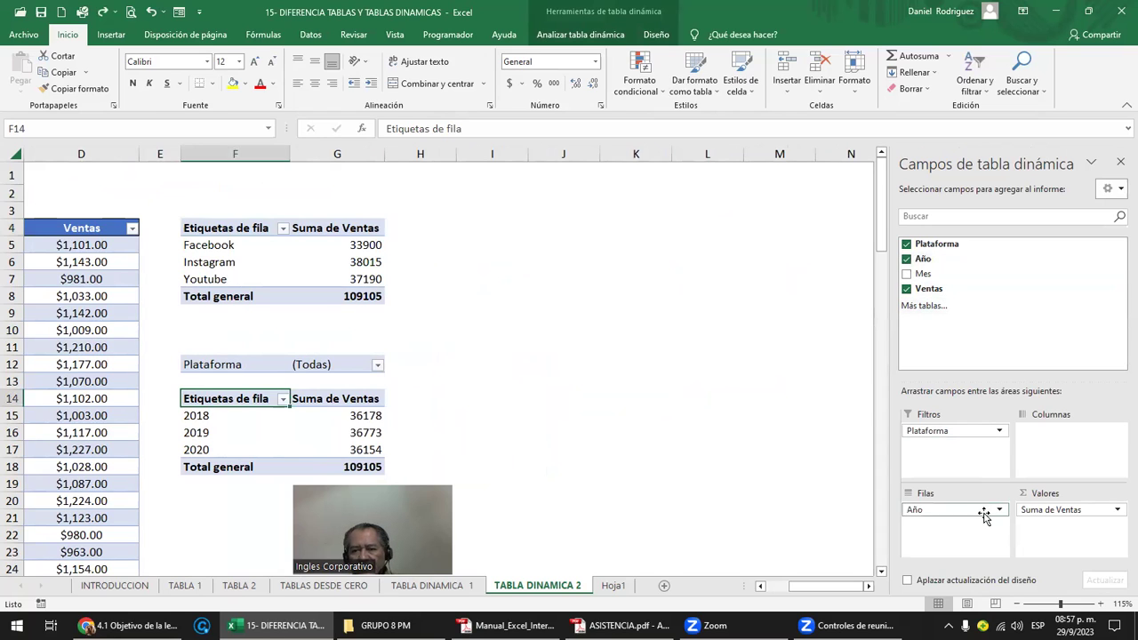
# - Rearrange the second pivot with Mes as rows and Año as columns, replacing Año in rows
pyautogui.moveTo(984, 513); pyautogui.dragTo(940, 395)
pyautogui.moveTo(925, 274); pyautogui.dragTo(943, 523)
pyautogui.scroll(-2, 574, 412)
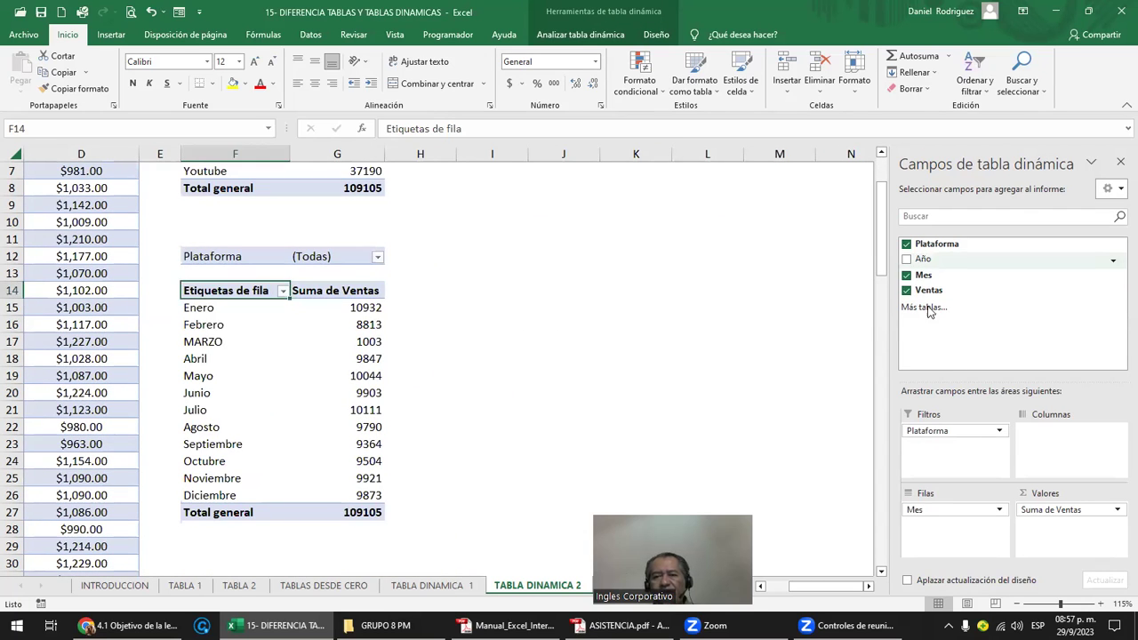
pyautogui.click(947, 328)
pyautogui.moveTo(923, 259); pyautogui.dragTo(1068, 454)
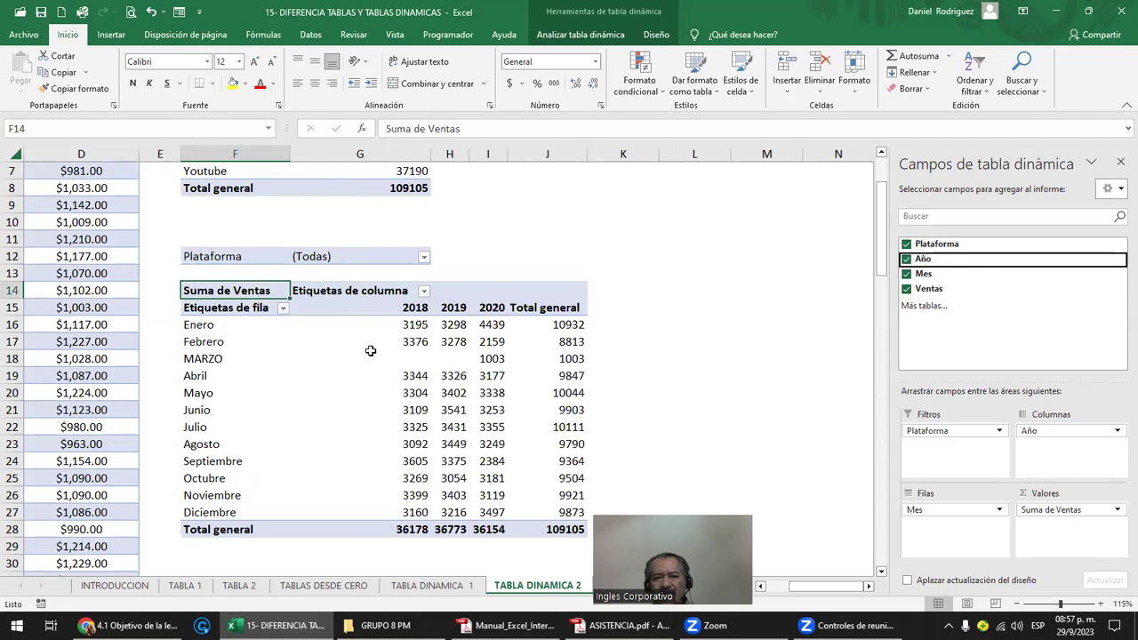
# - Check the pivot's Enero–Diciembre month rows, 2018–2020 year columns and the Plataforma filter, leaving them unchanged
pyautogui.moveTo(212, 325); pyautogui.dragTo(199, 514)
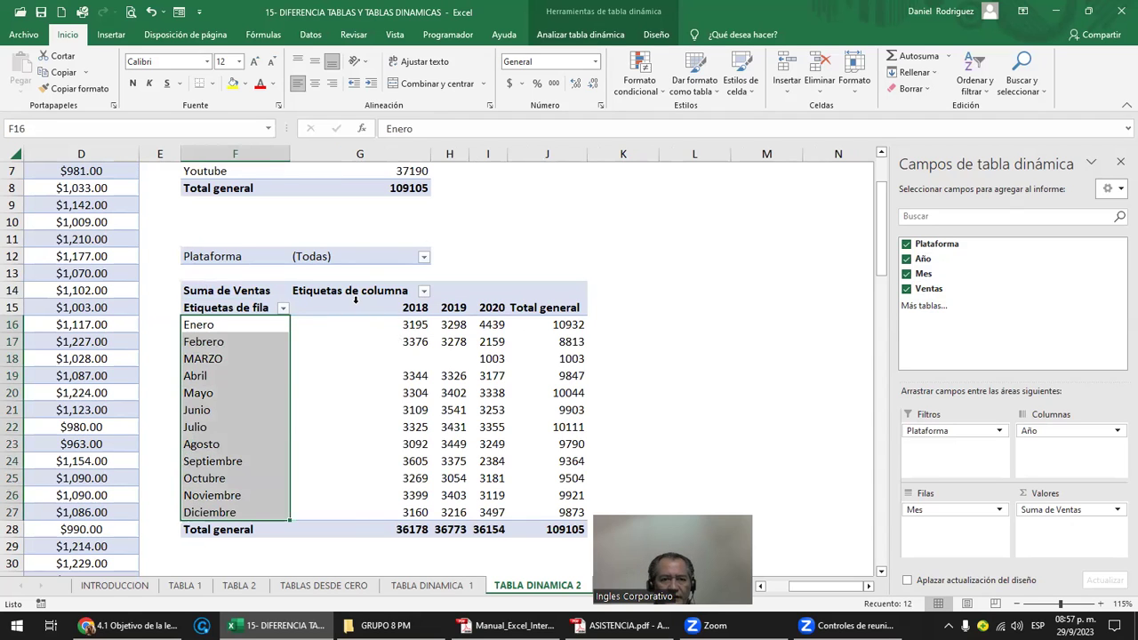
pyautogui.click(423, 302)
pyautogui.click(454, 307)
pyautogui.click(492, 308)
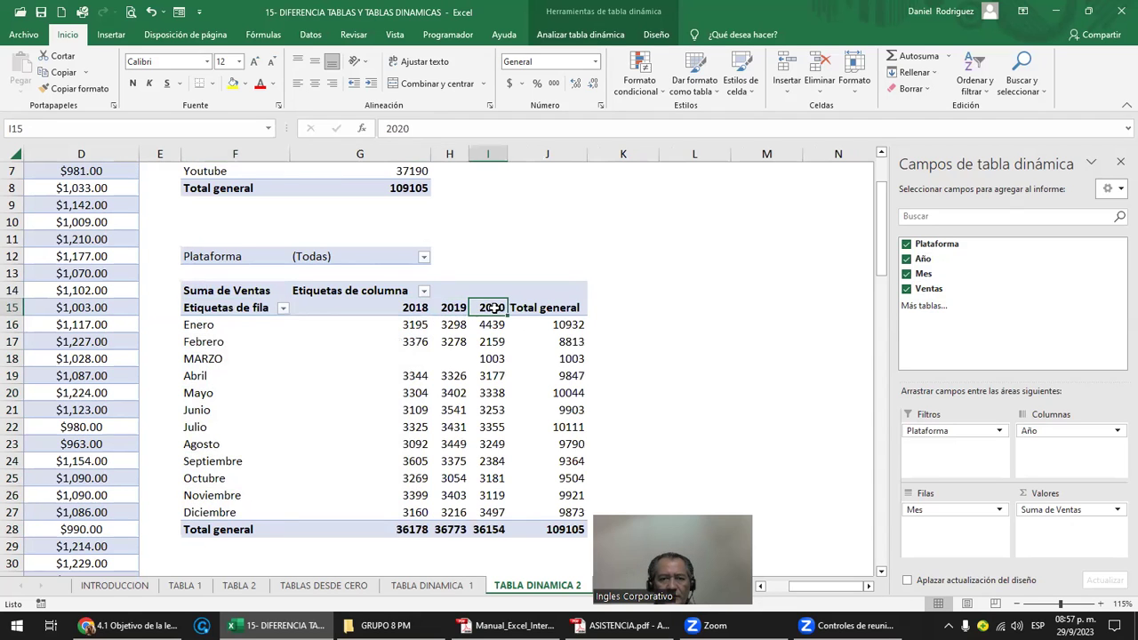
pyautogui.click(424, 257)
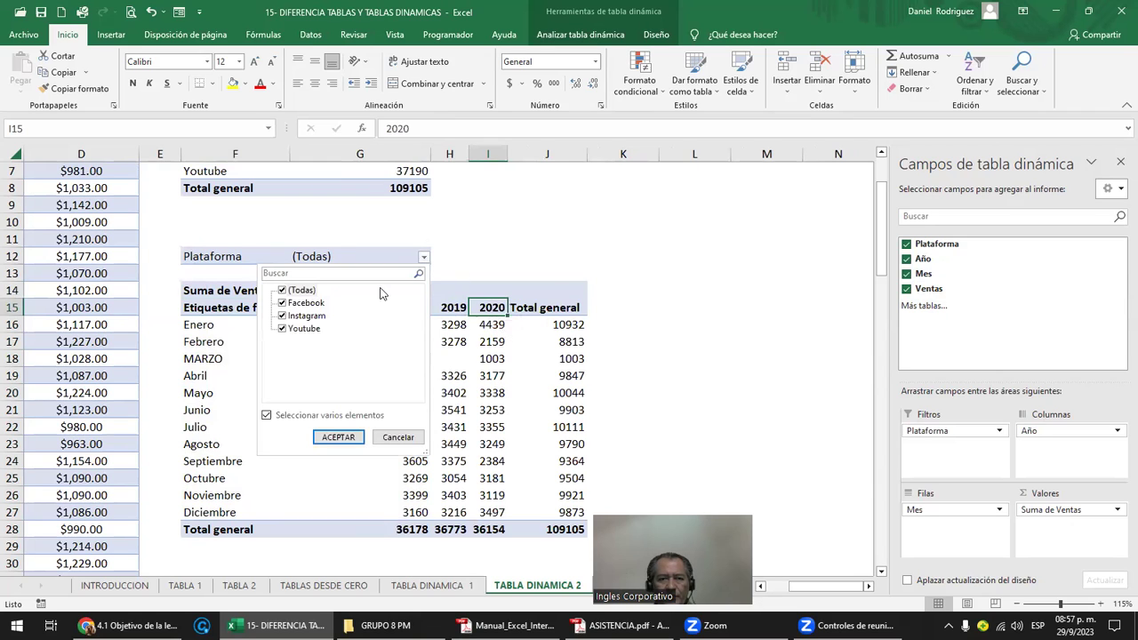
pyautogui.press('Escape')
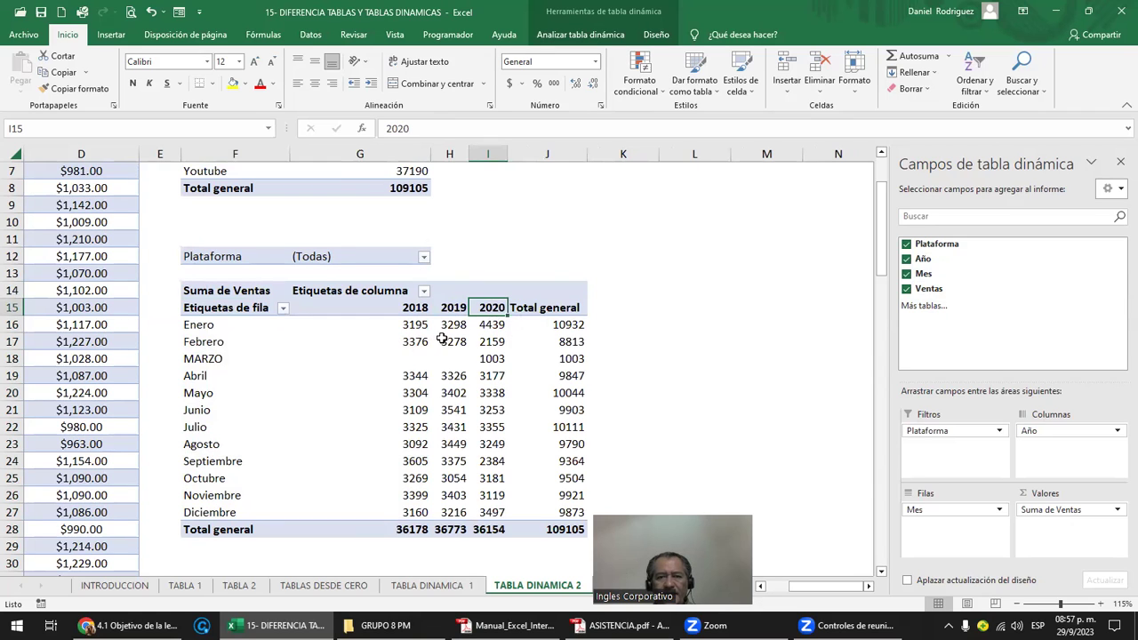
pyautogui.click(427, 360)
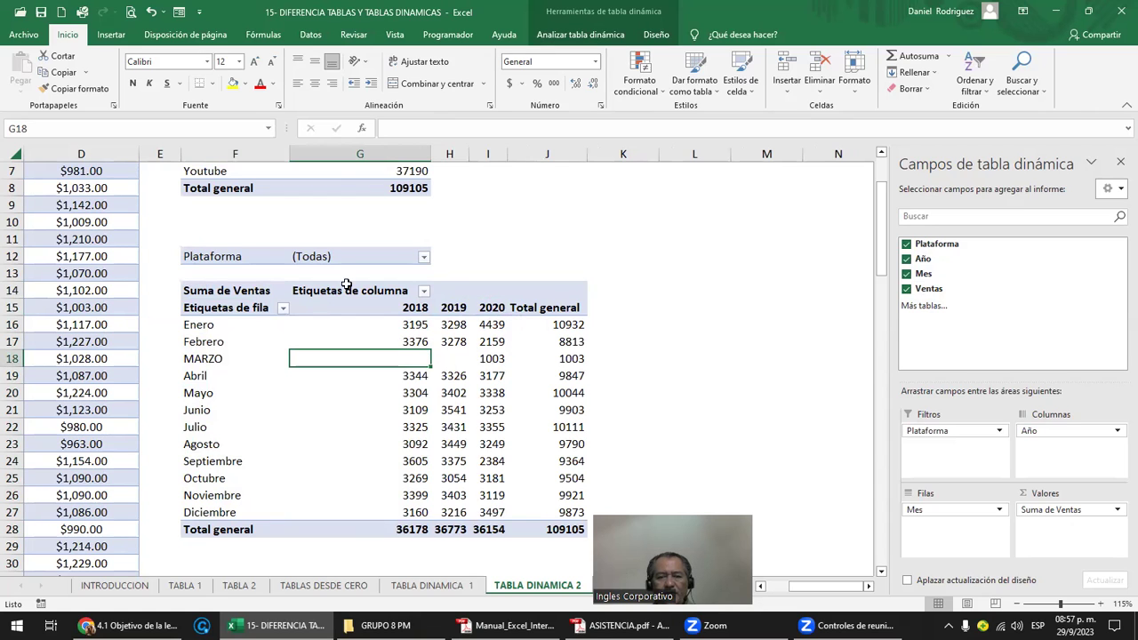
pyautogui.click(640, 282)
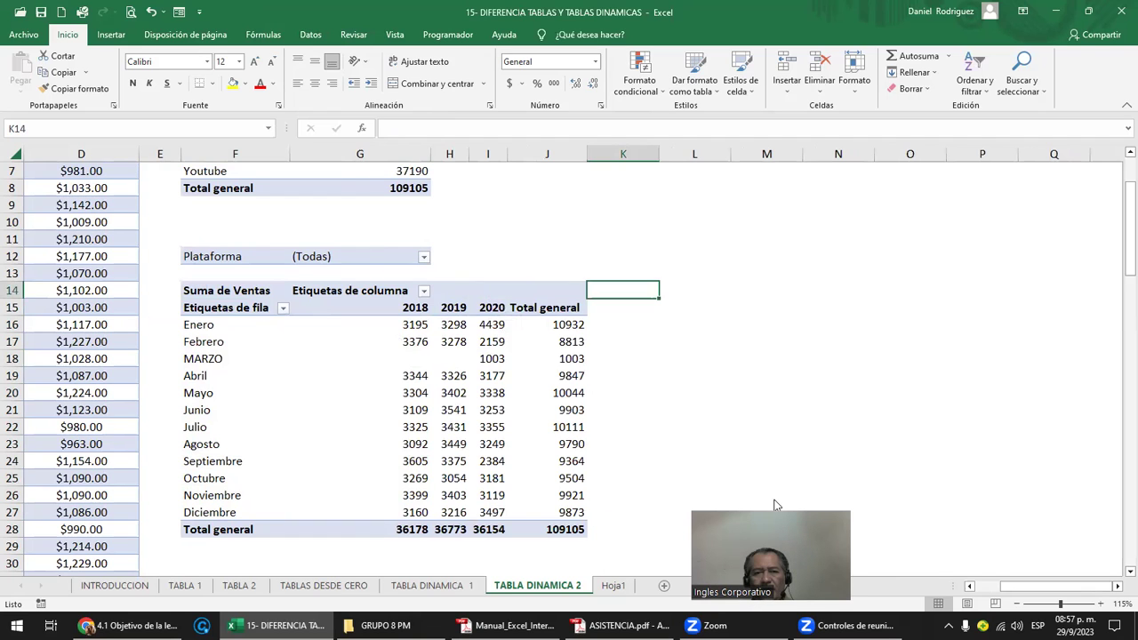
# - Filter the second pivot's Plataforma to Youtube only, giving a 37190 total
pyautogui.click(253, 307)
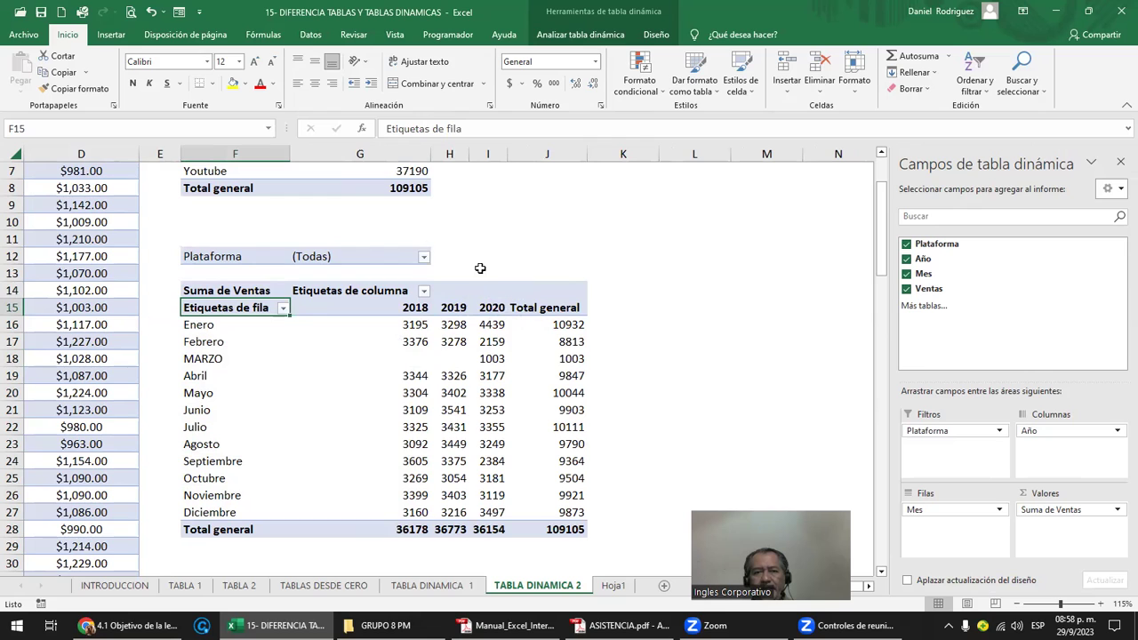
pyautogui.click(424, 257)
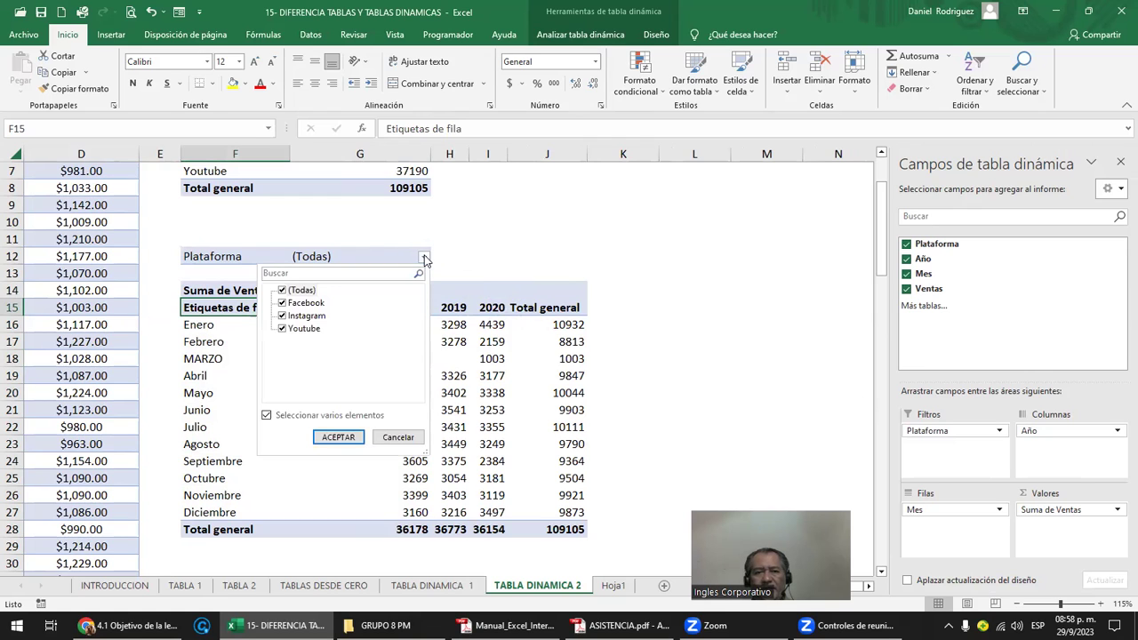
pyautogui.click(283, 291)
pyautogui.click(283, 328)
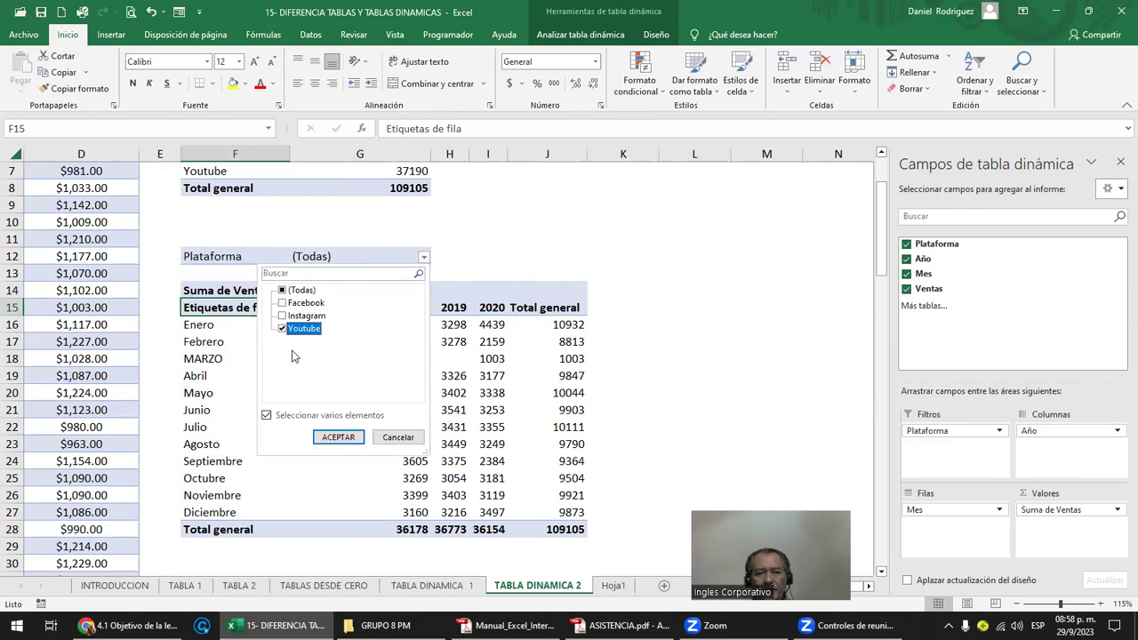
pyautogui.click(339, 438)
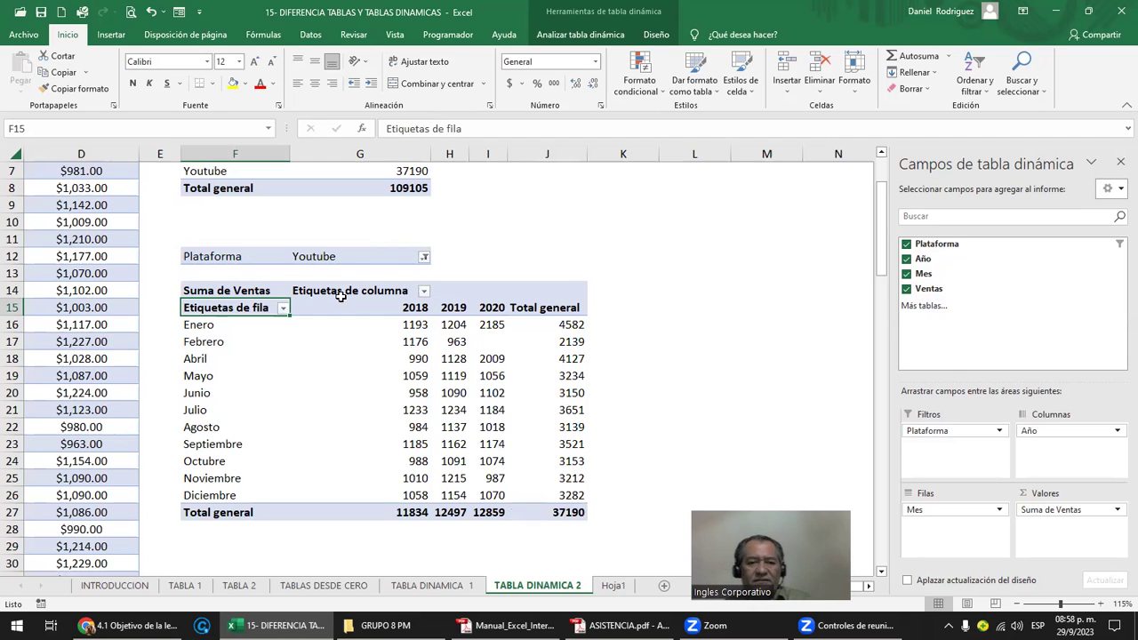
pyautogui.click(223, 221)
pyautogui.keyDown('ctrl'); pyautogui.scroll(3, 218, 221); pyautogui.keyUp('ctrl')
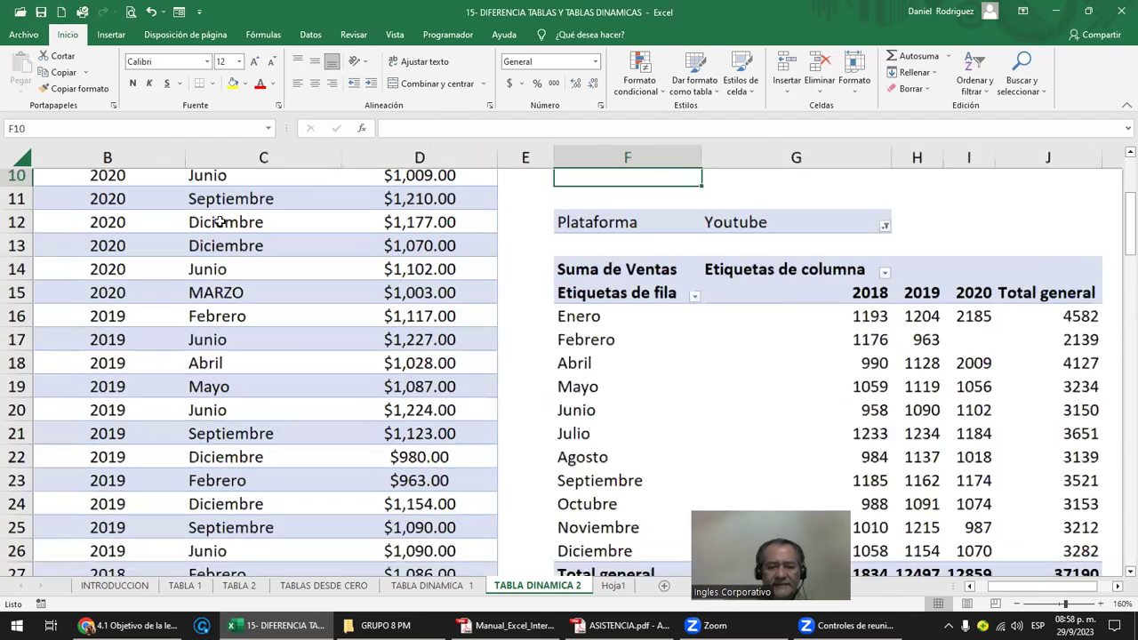
pyautogui.scroll(3, 219, 222)
pyautogui.click(217, 255)
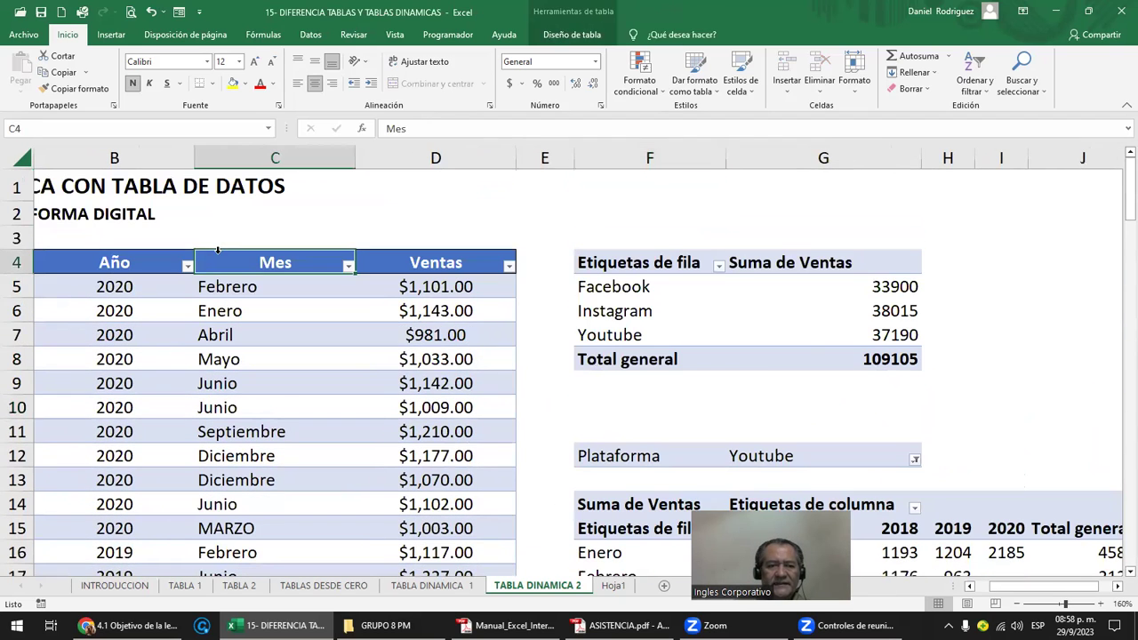
pyautogui.click(192, 255)
pyautogui.press('Left')
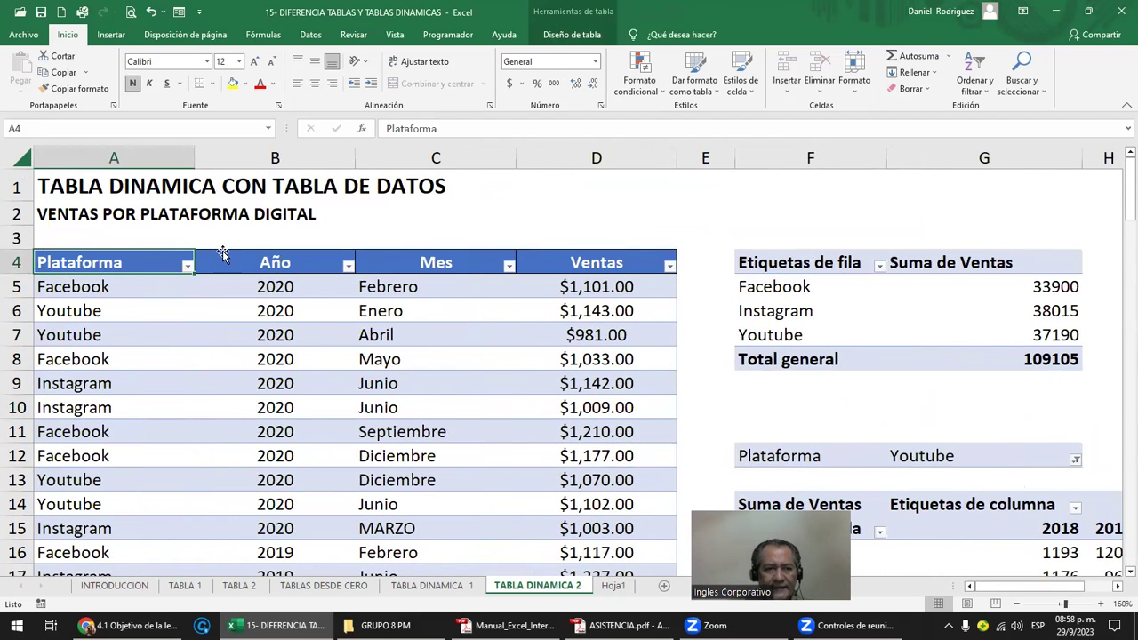
pyautogui.moveTo(113, 158); pyautogui.dragTo(621, 253)
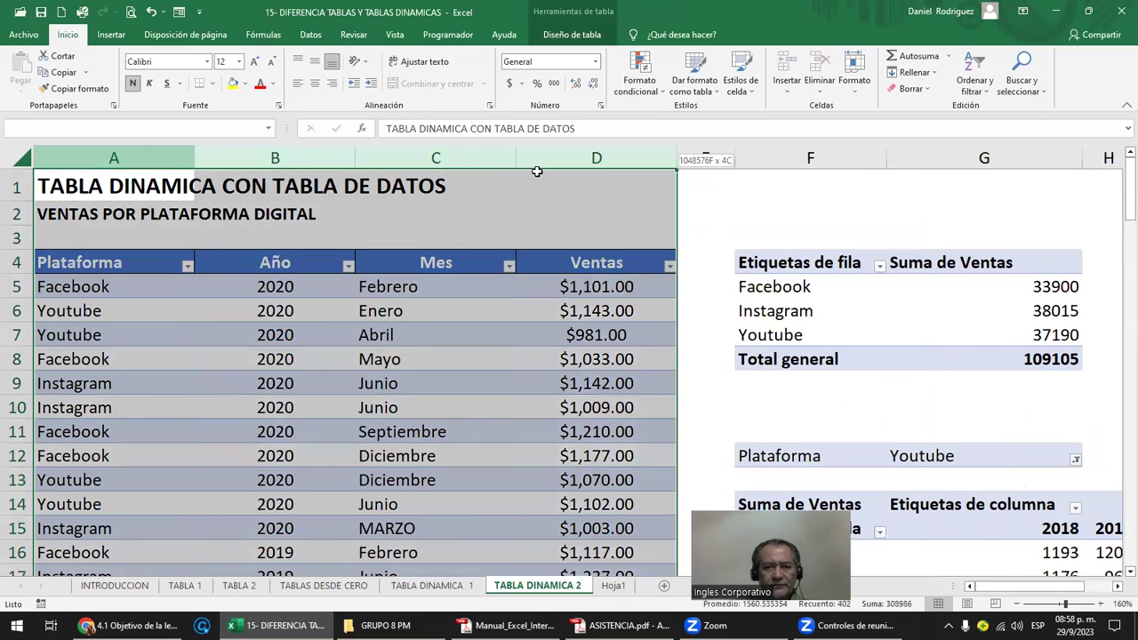
pyautogui.click(706, 266)
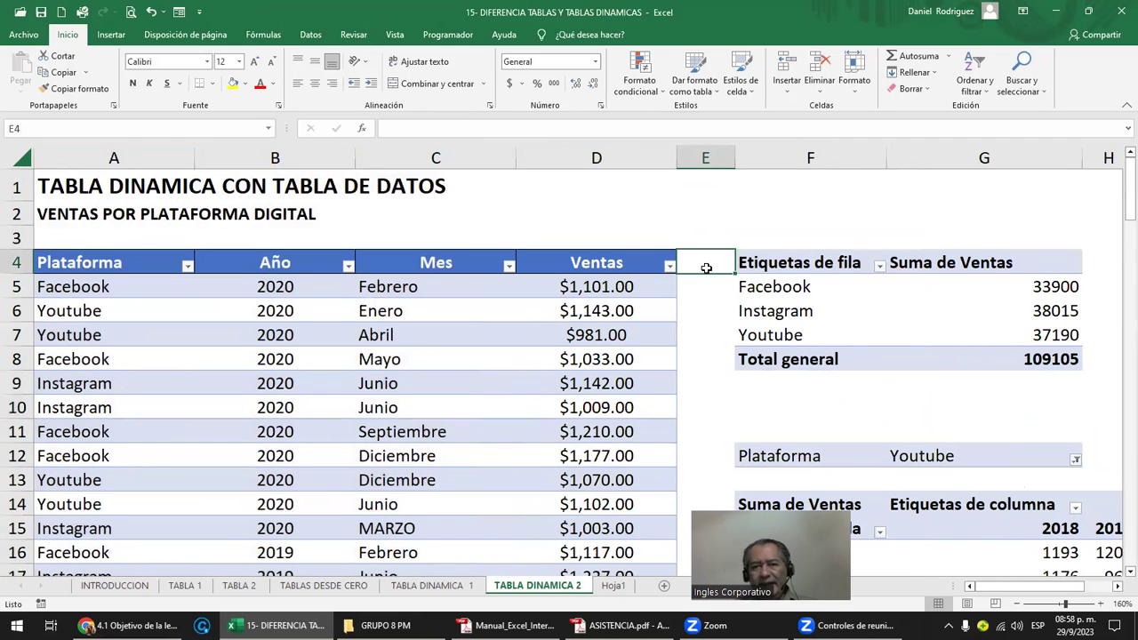
pyautogui.press('Right')
pyautogui.press('Right')
pyautogui.press('Right')
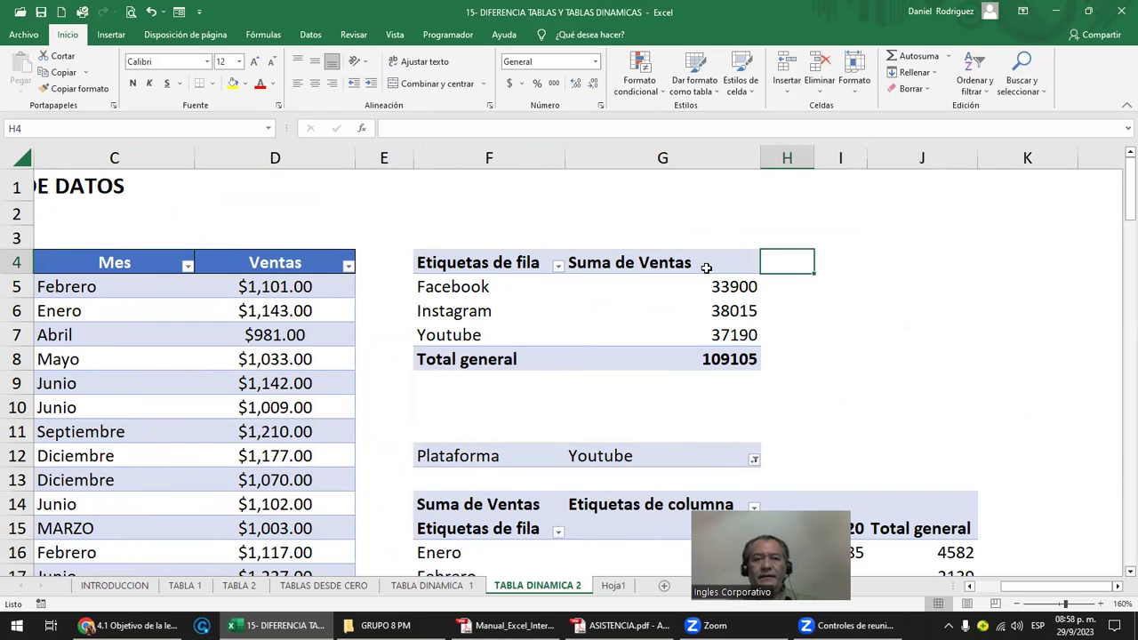
pyautogui.click(468, 276)
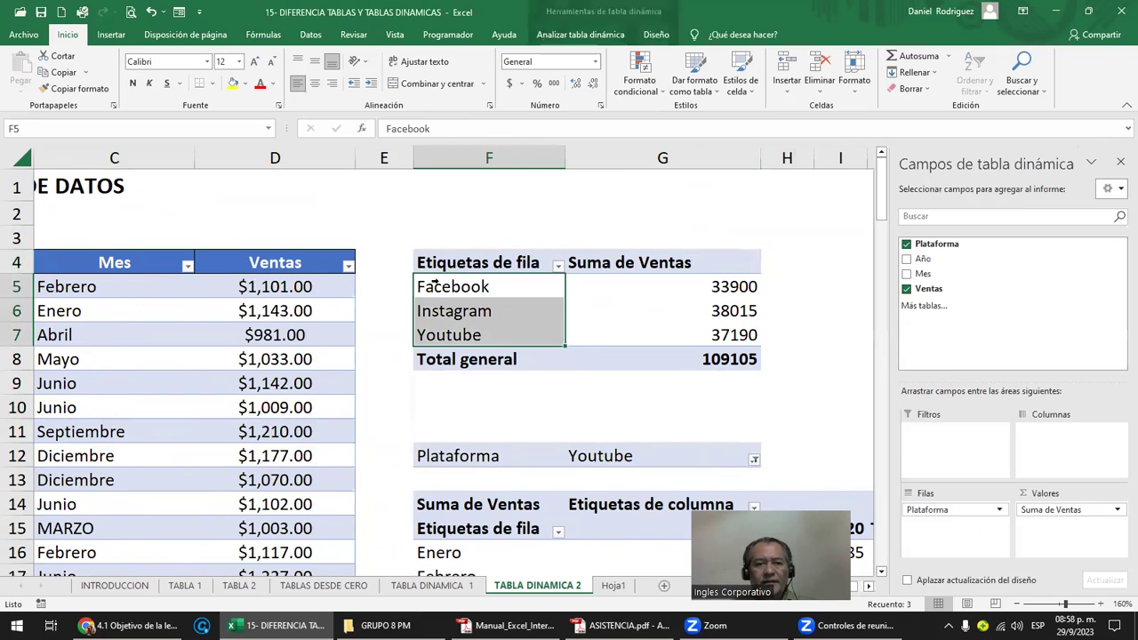
pyautogui.click(277, 261)
pyautogui.click(287, 284)
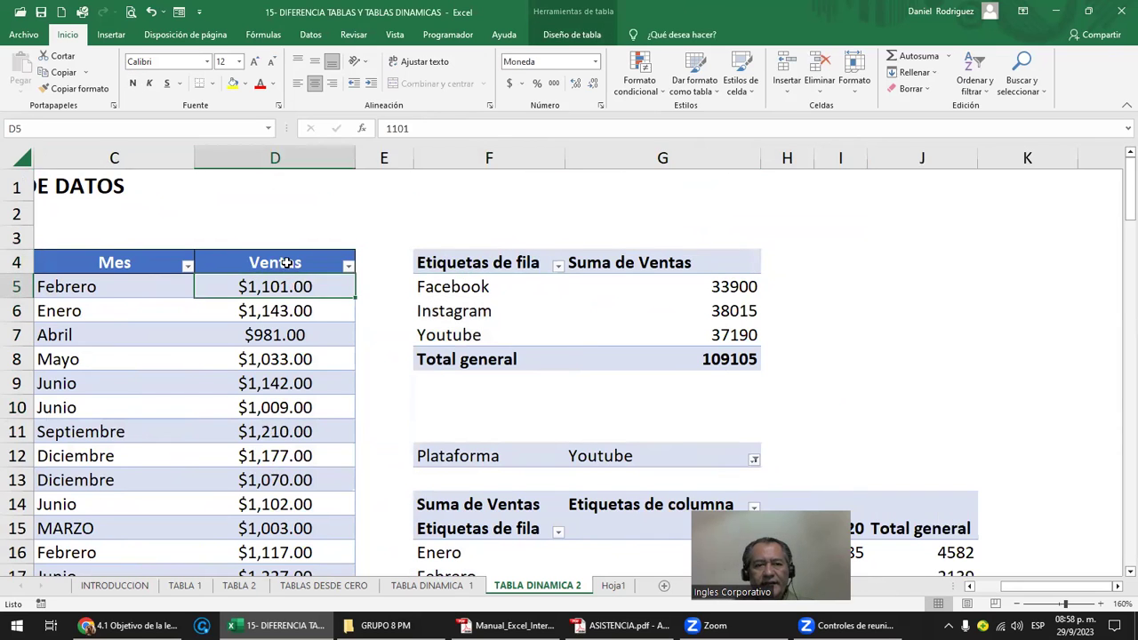
pyautogui.click(288, 260)
pyautogui.click(460, 261)
pyautogui.click(582, 232)
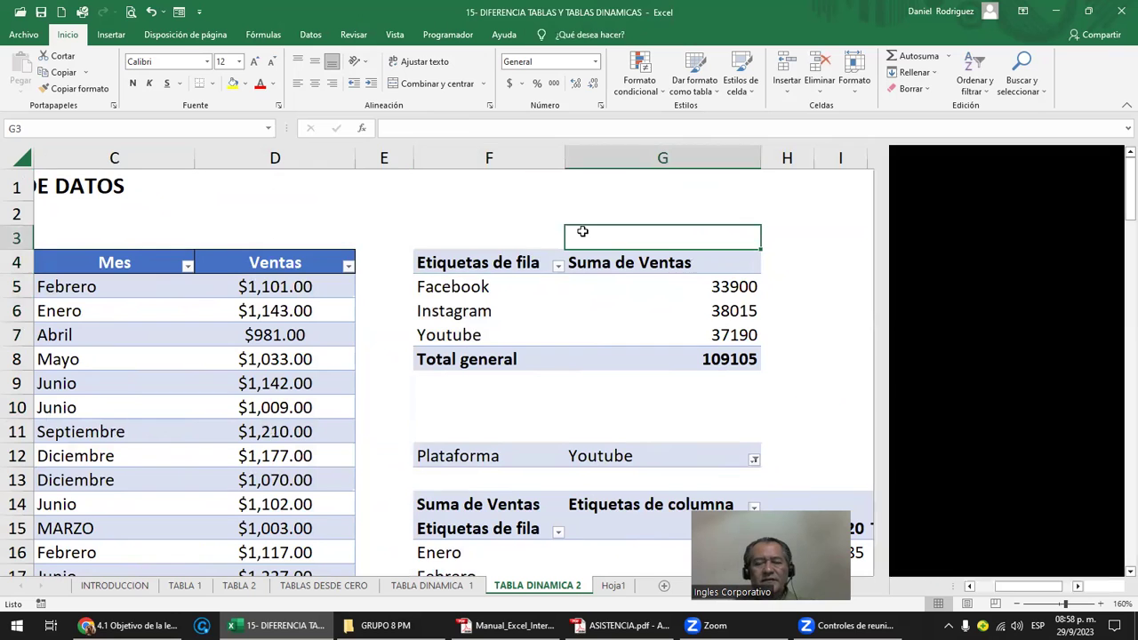
pyautogui.scroll(-2, 583, 231)
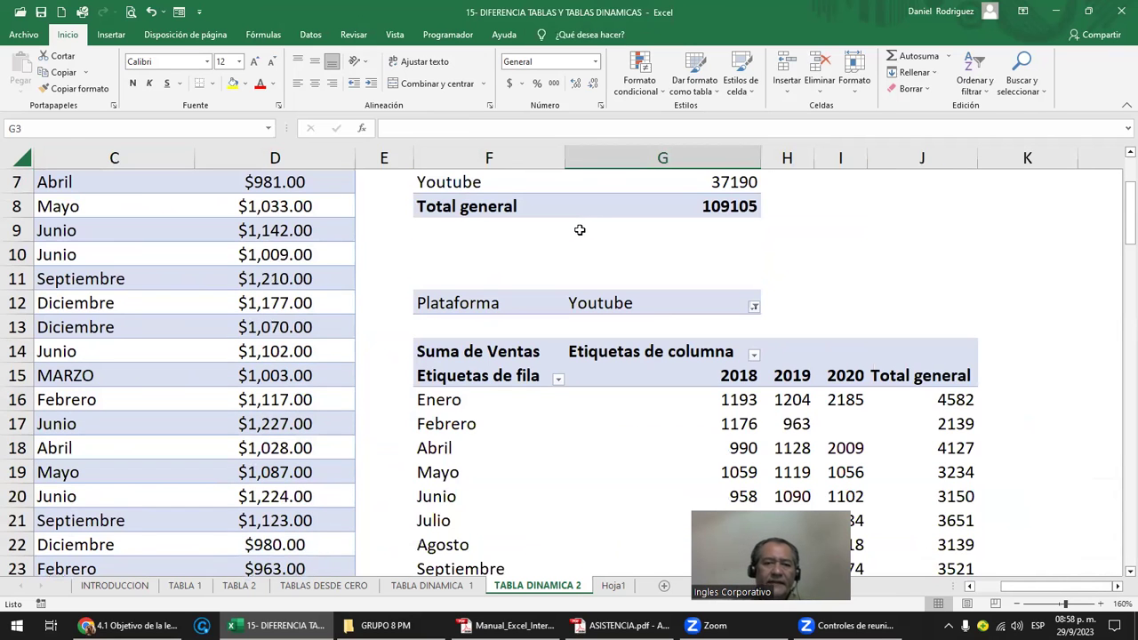
pyautogui.scroll(2, 579, 231)
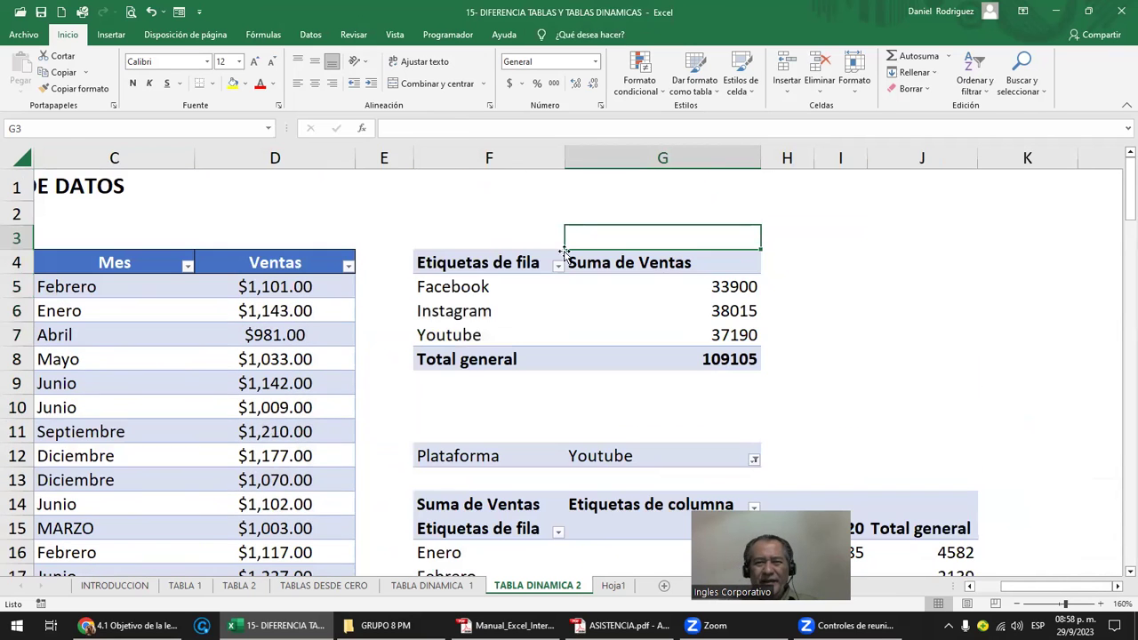
pyautogui.moveTo(551, 262); pyautogui.dragTo(679, 352)
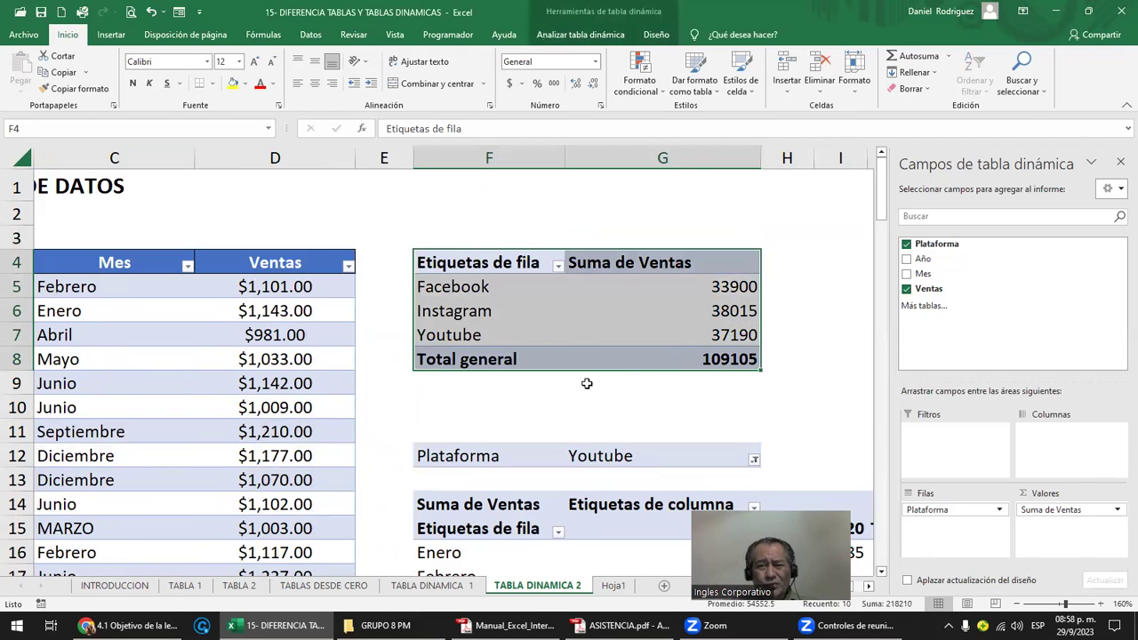
pyautogui.click(591, 406)
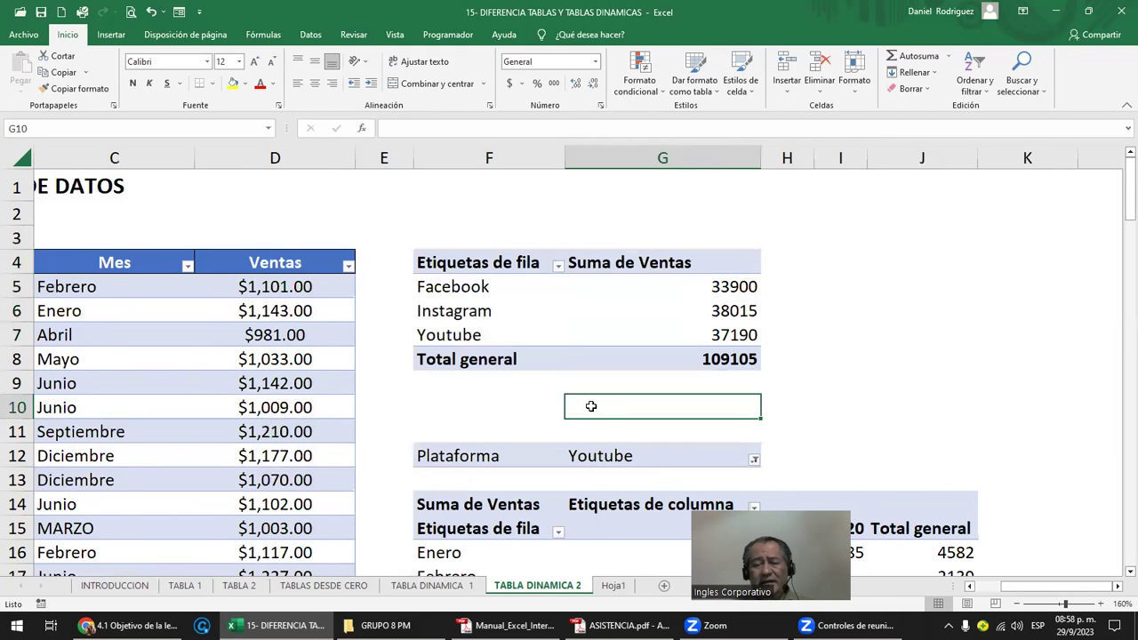